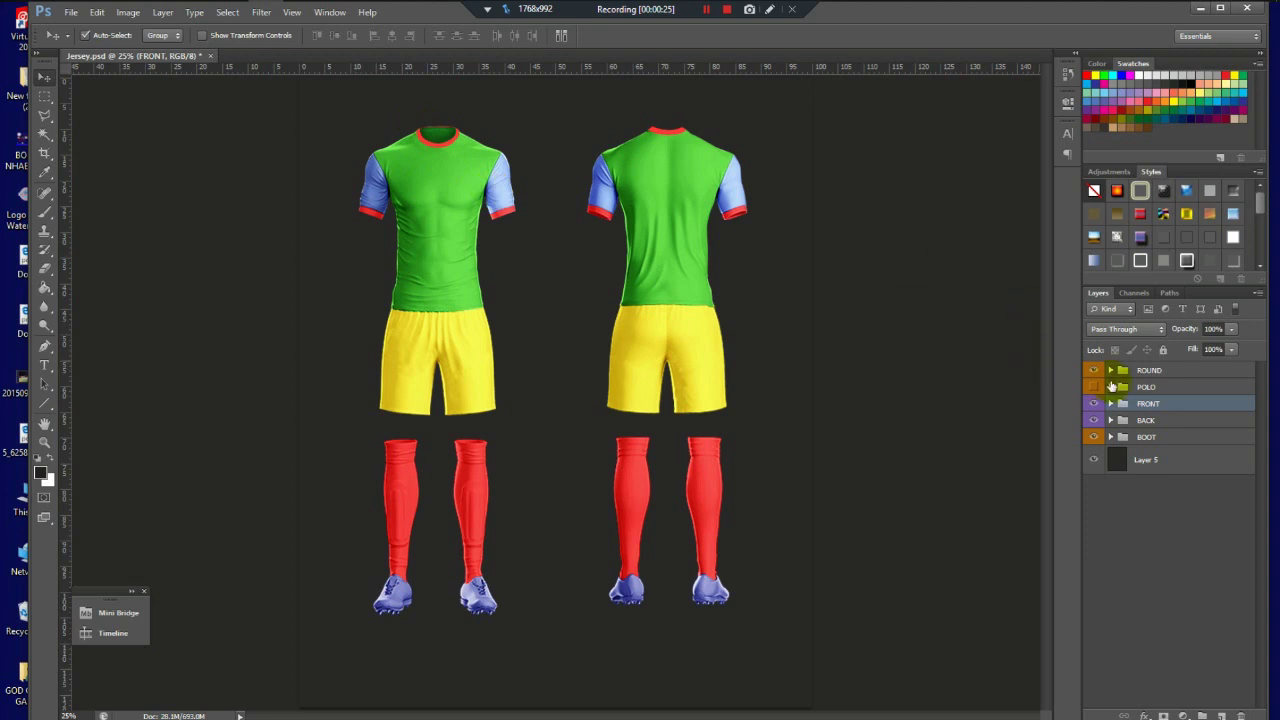
Step: Open the Shirt color smart object from the Shirt group inside the FRONT group for editing
left_click(1110, 403)
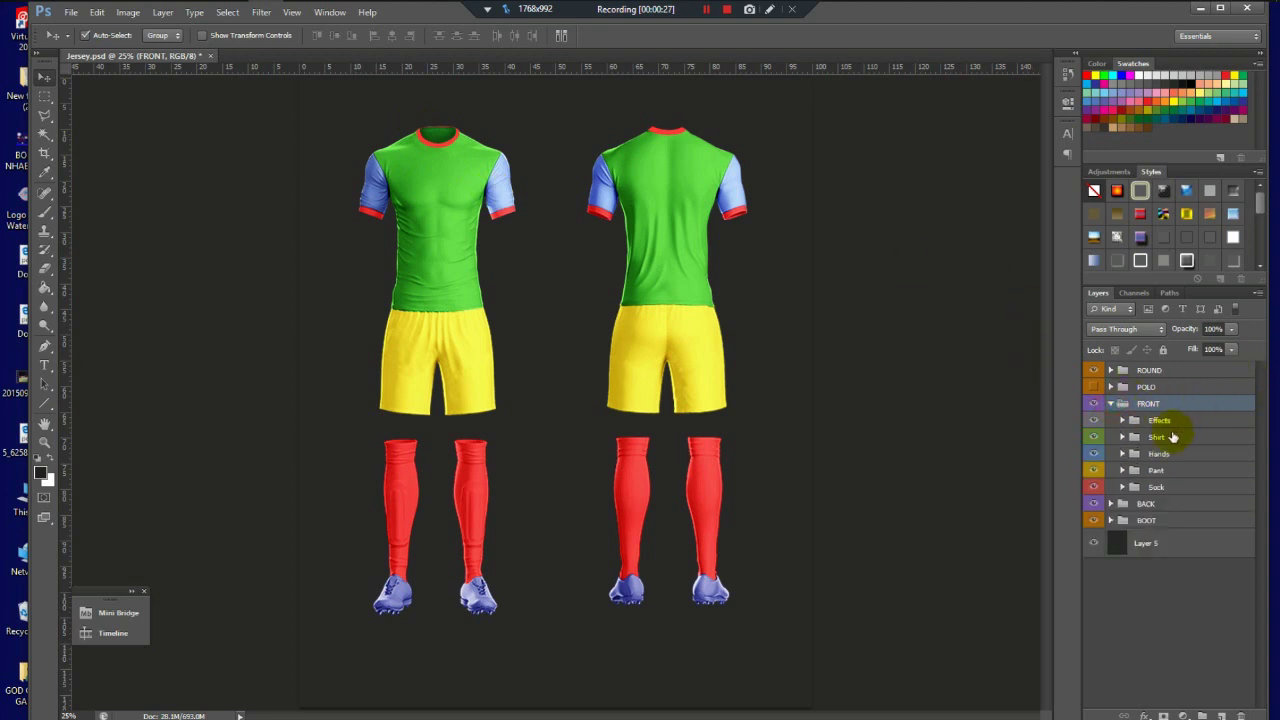
left_click(1170, 437)
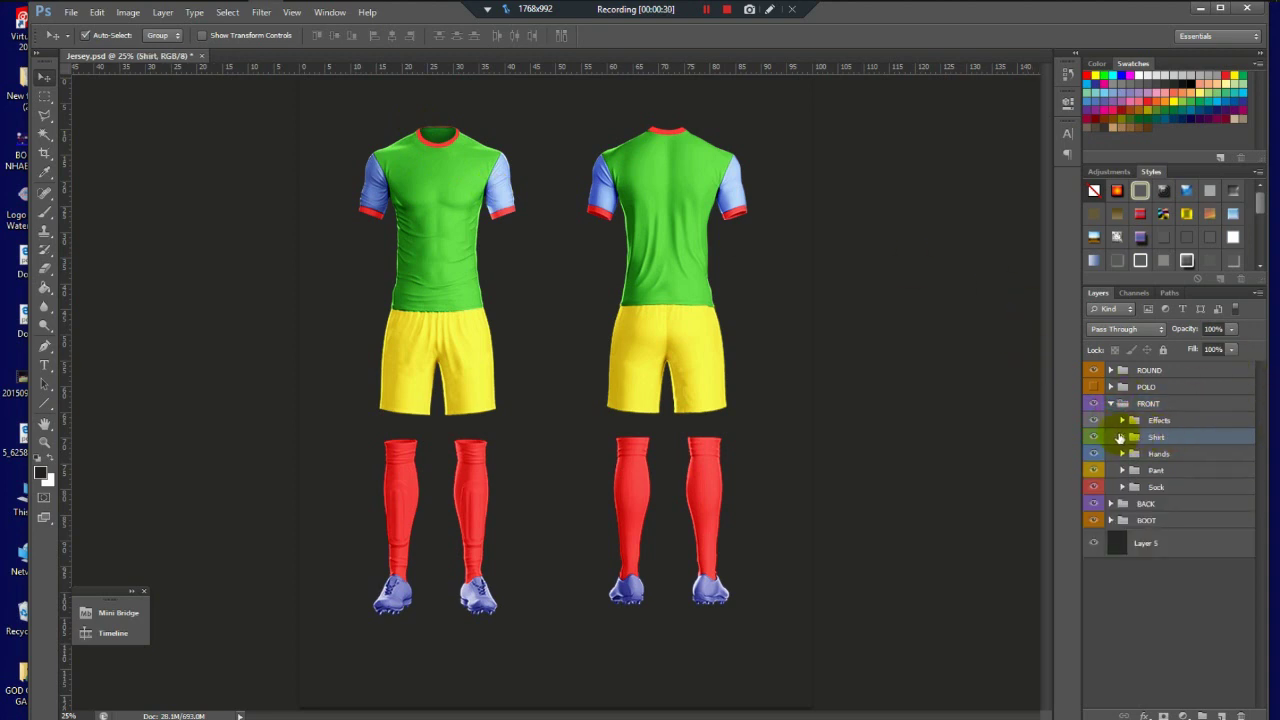
left_click(1123, 437)
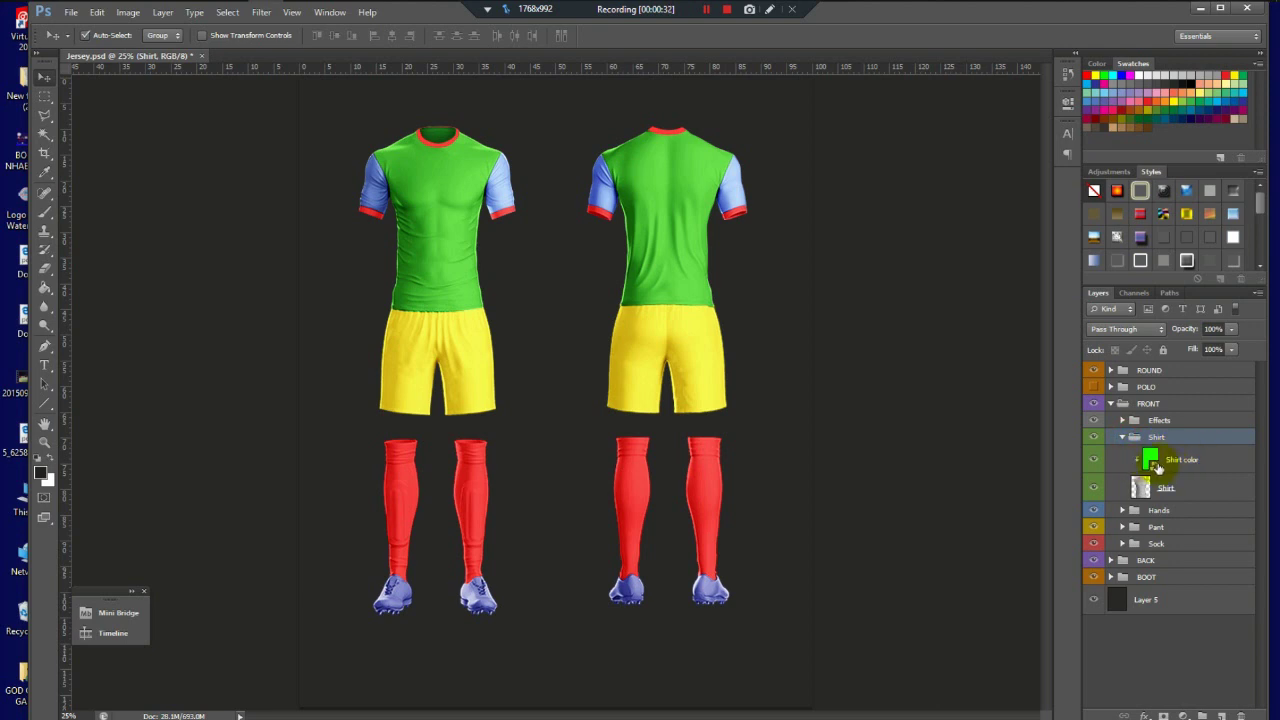
left_click(1157, 468)
double_click(1155, 467)
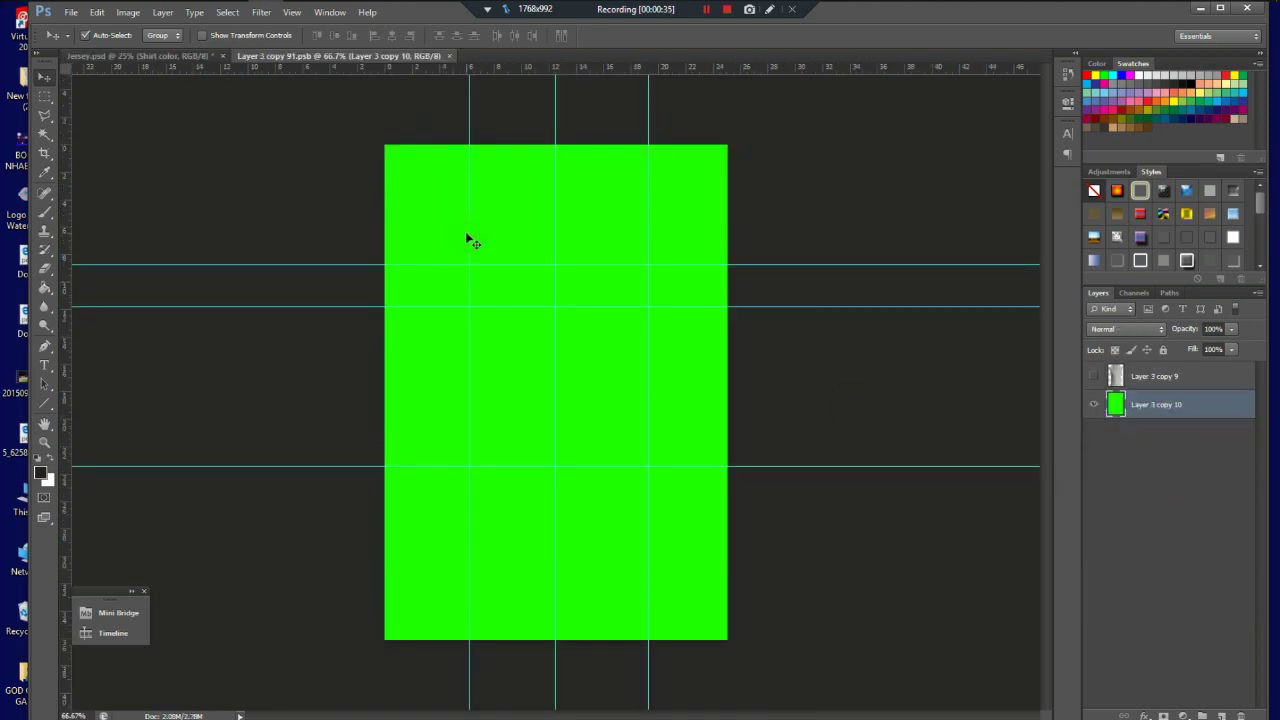
Step: Create a new transparent document 10 cm wide and 10 cm high to hold the colour palette
left_click(71, 12)
left_click(90, 29)
double_click(888, 211)
type("10")
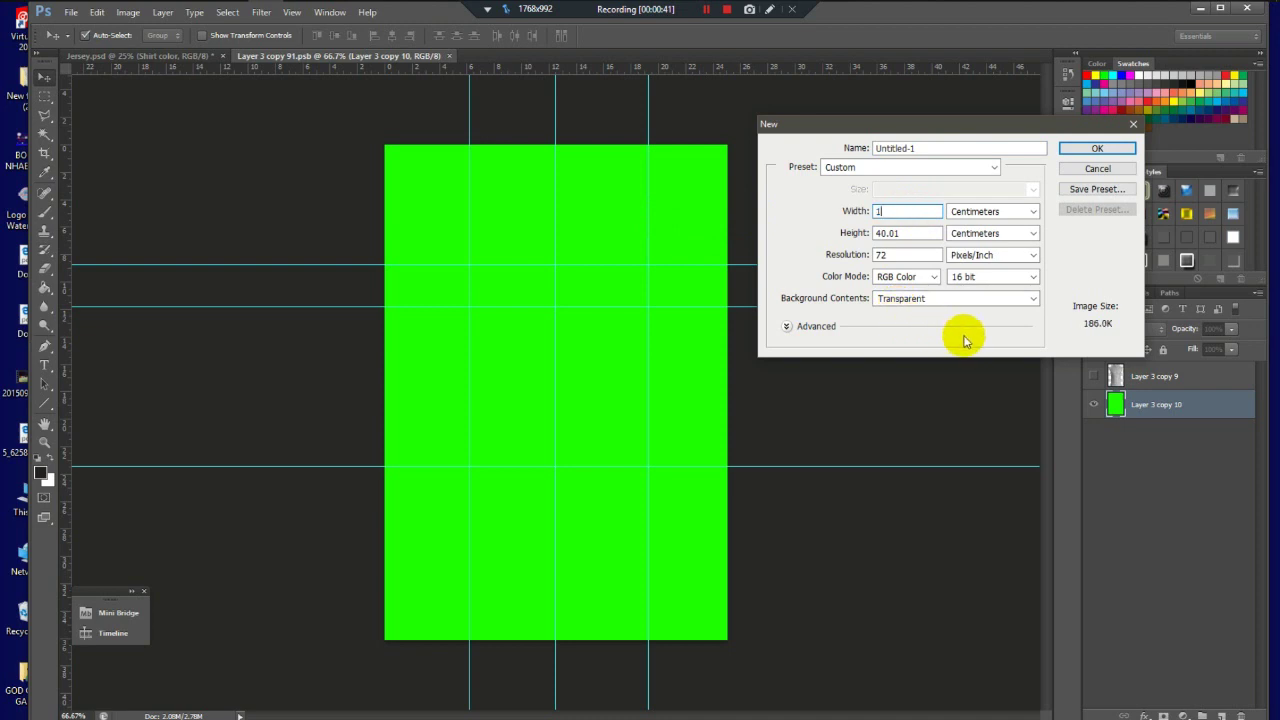
double_click(888, 233)
type("10")
left_click(1075, 152)
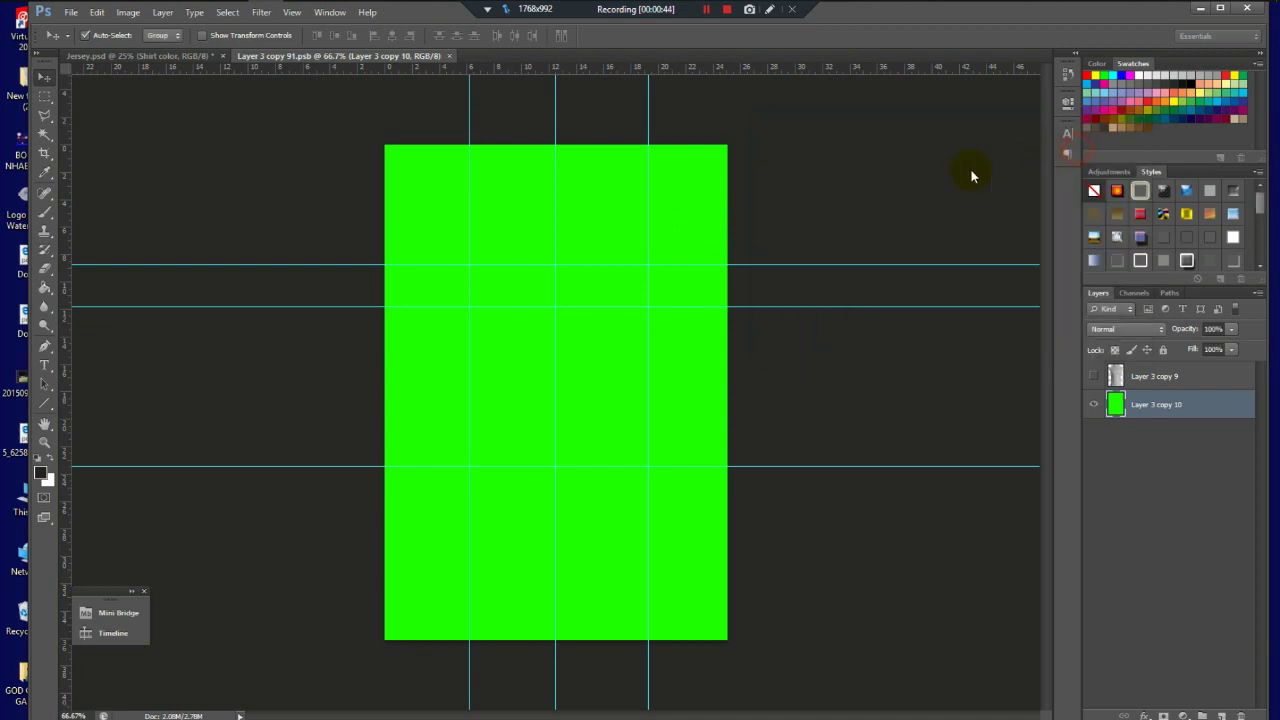
Step: Set the foreground colour to gold ceb026
left_click(40, 470)
left_click(972, 523)
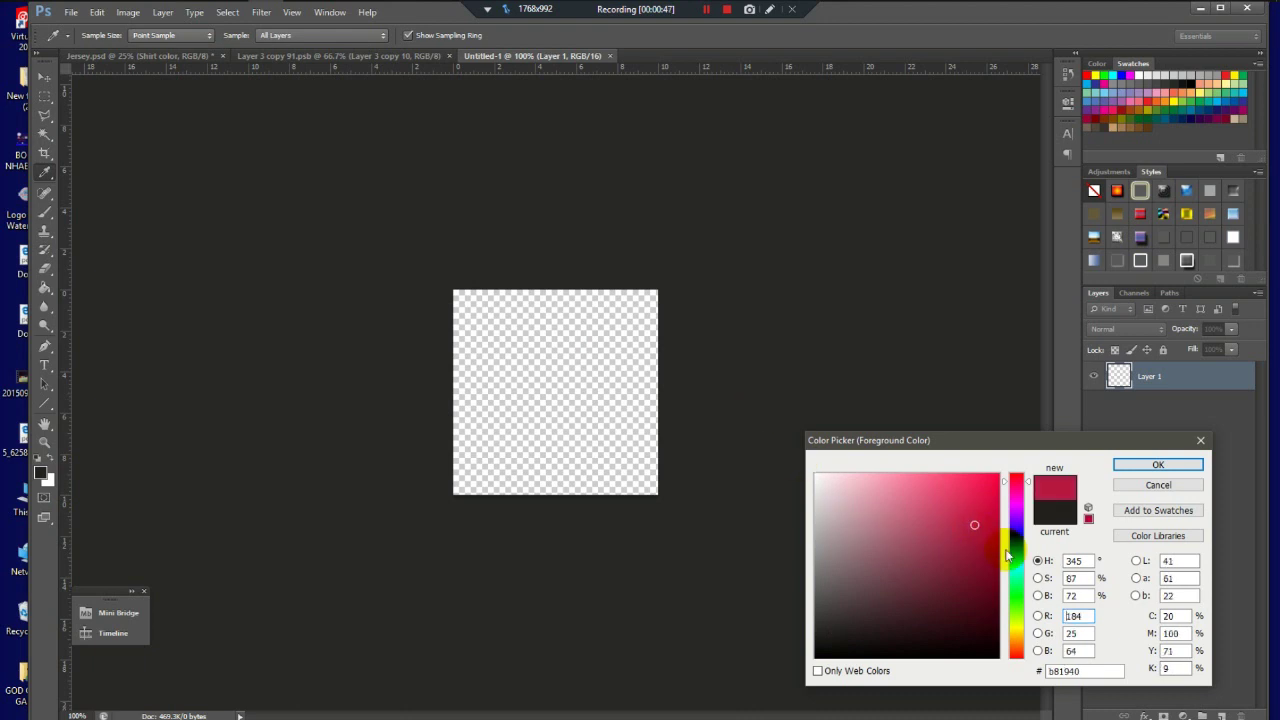
mouse_move(1007, 553)
left_mouse_down()
mouse_move(1026, 603)
mouse_move(914, 543)
mouse_move(894, 504)
mouse_move(993, 483)
left_mouse_up()
left_click(989, 508)
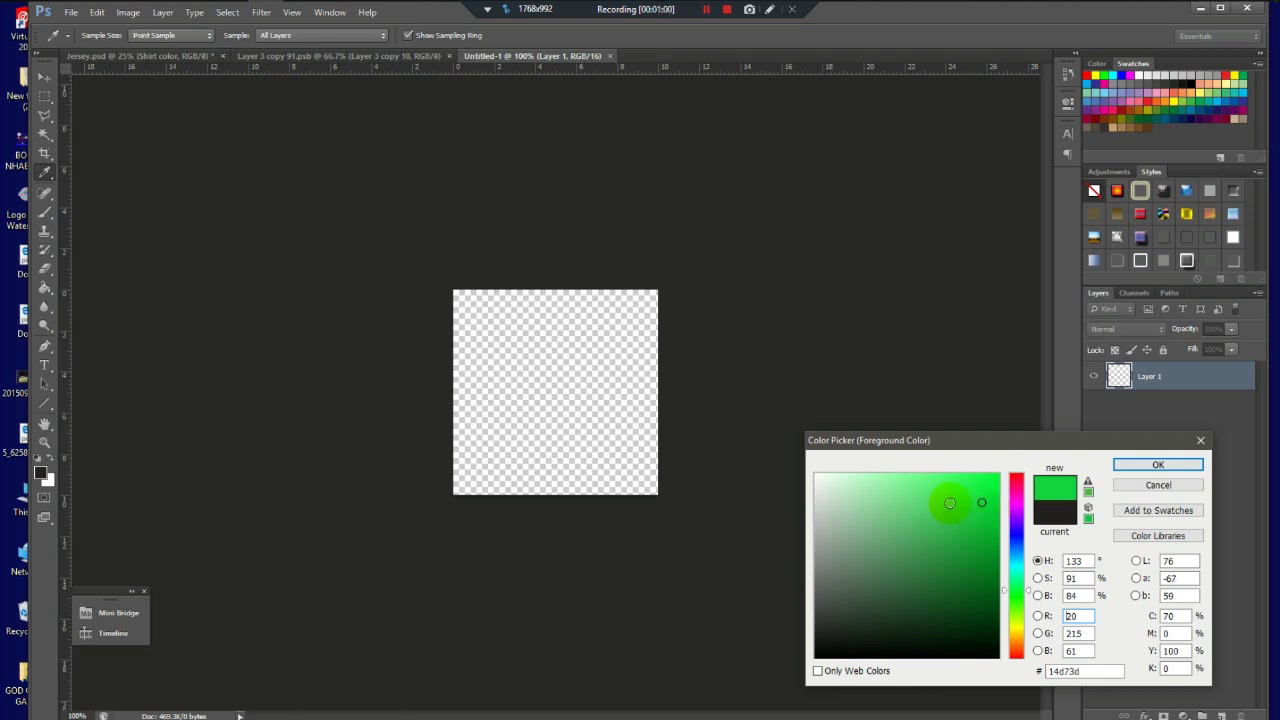
left_click_drag(1029, 588, 1031, 639)
mouse_move(978, 576)
left_mouse_down()
mouse_move(966, 592)
mouse_move(964, 509)
left_mouse_up()
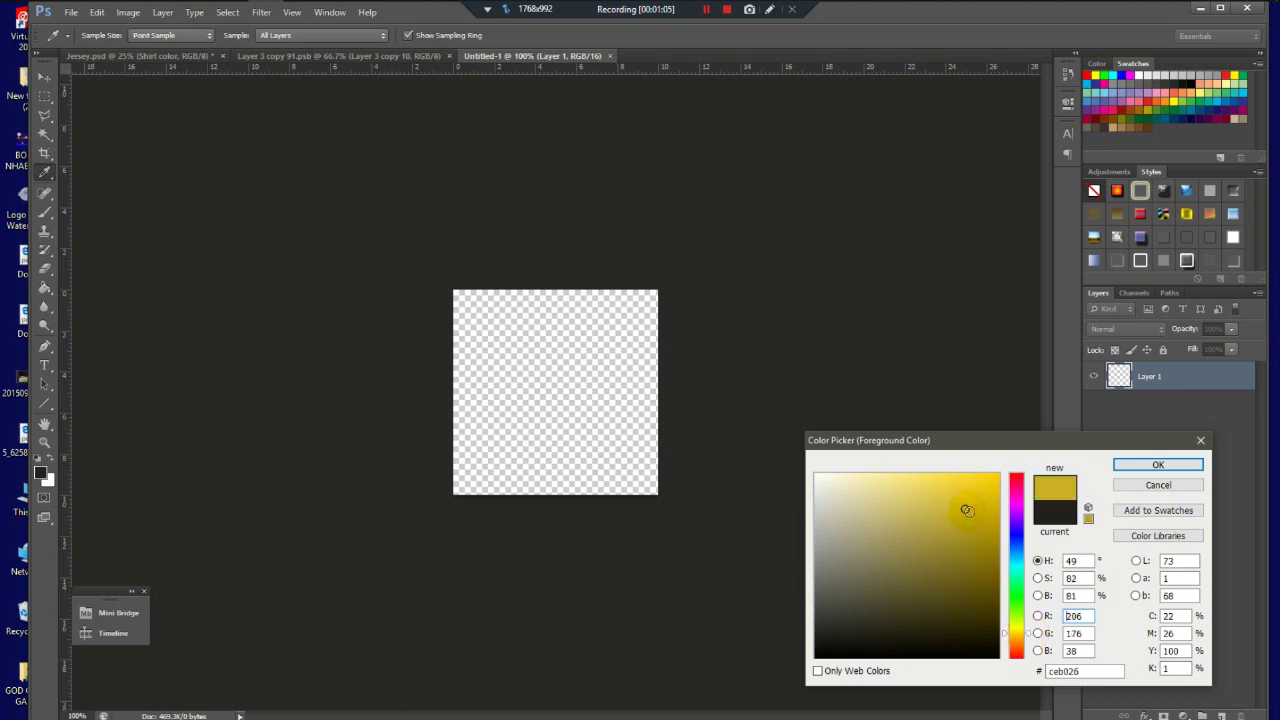
left_click(1160, 465)
Step: Paint a single gold brush dab across the upper-left corner of the blank canvas
left_click(44, 77)
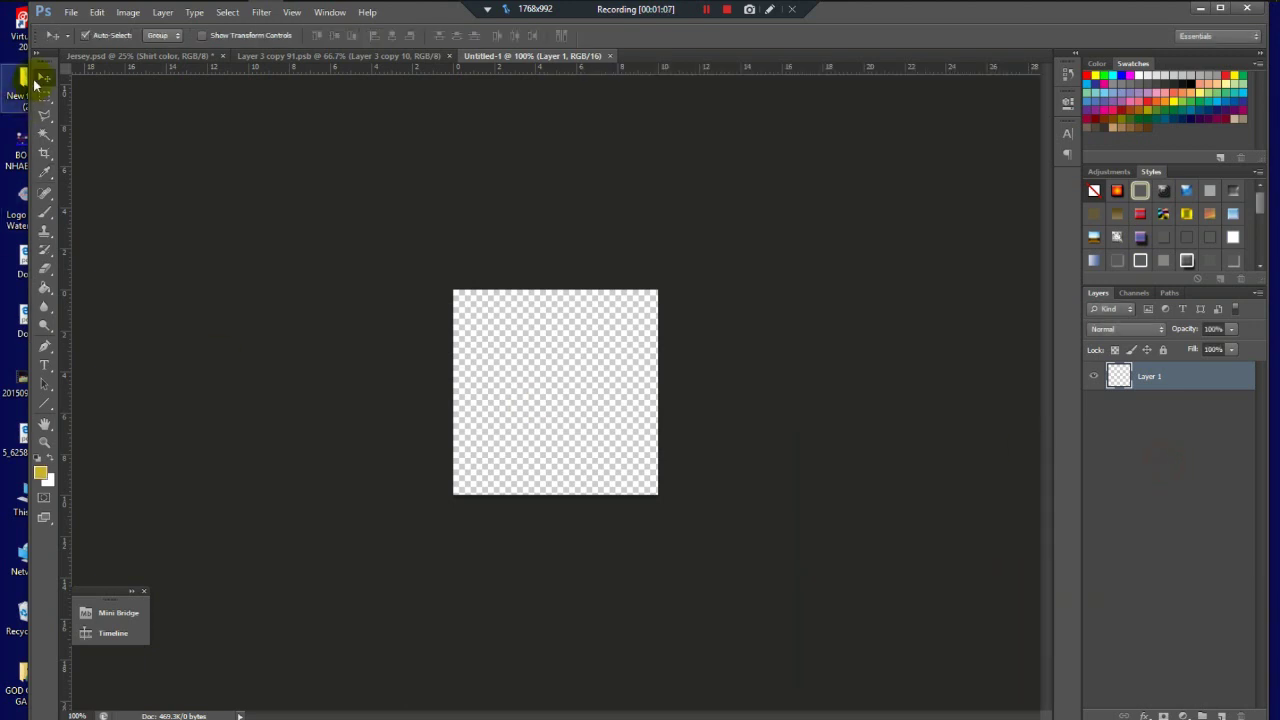
left_click(44, 212)
left_click(397, 266)
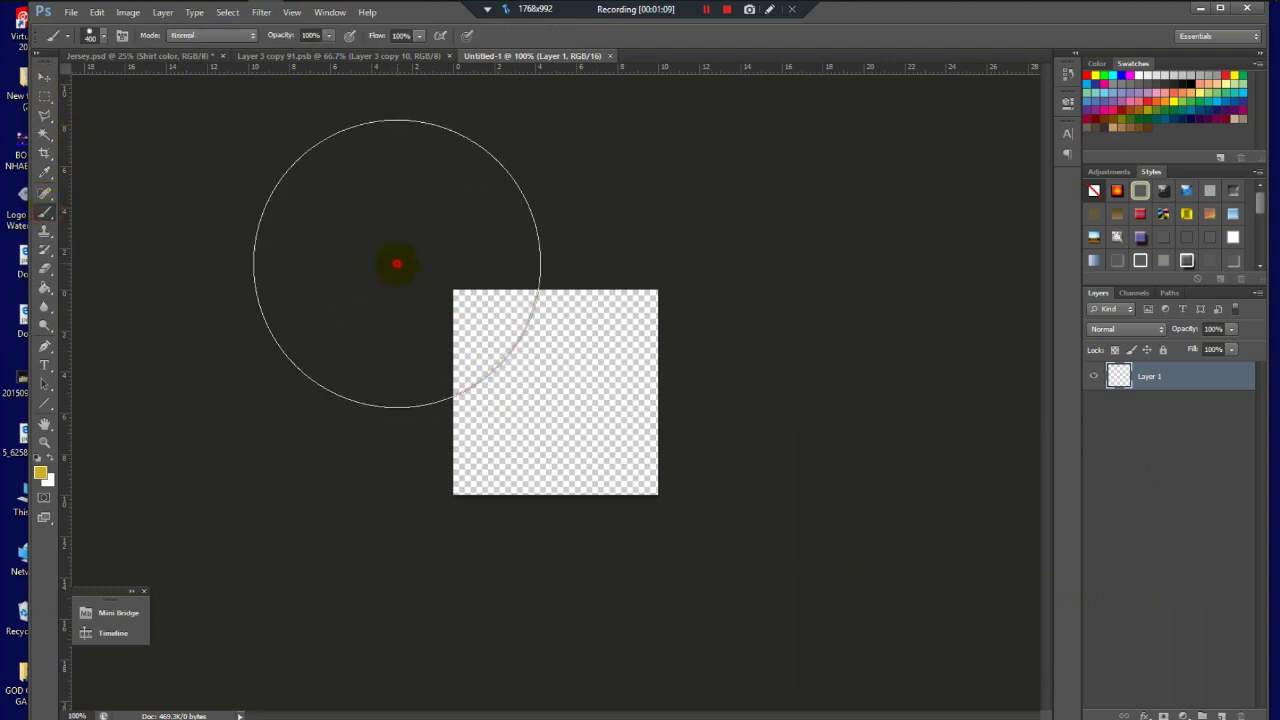
Step: Try a dark olive (444a39) brush dab in the canvas's lower-left corner and undo it
left_click(40, 473)
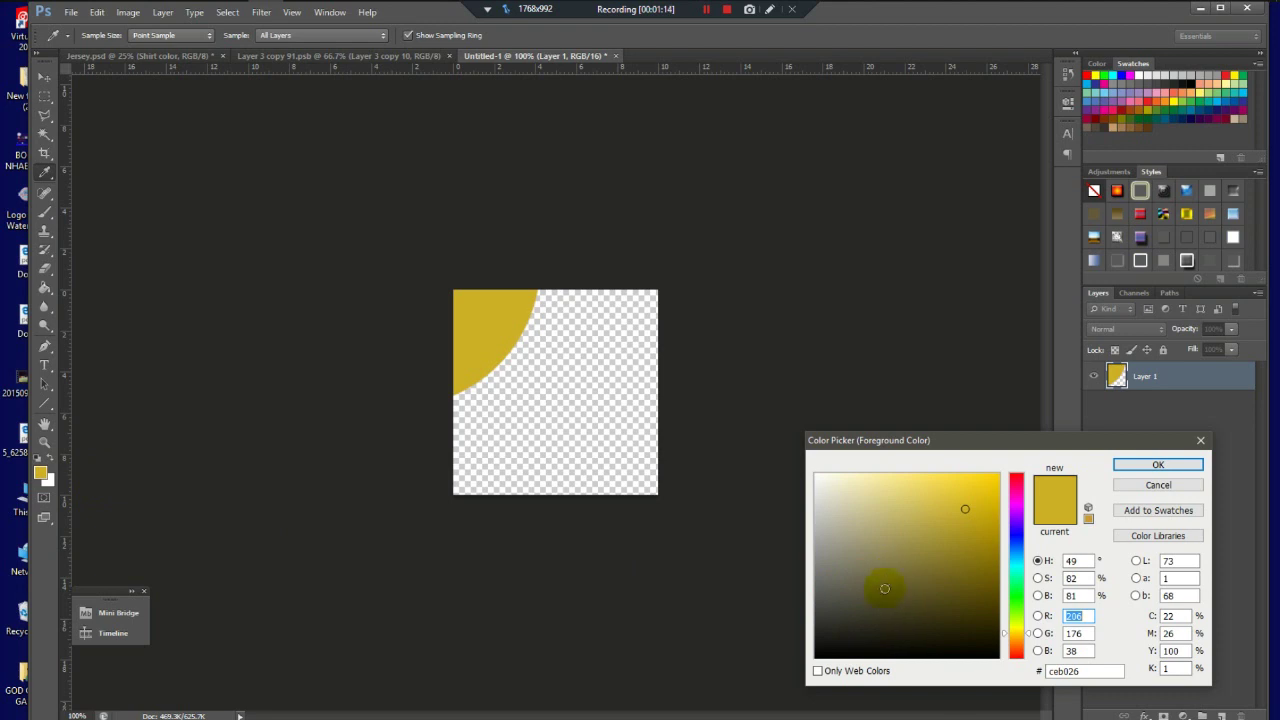
left_click(835, 623)
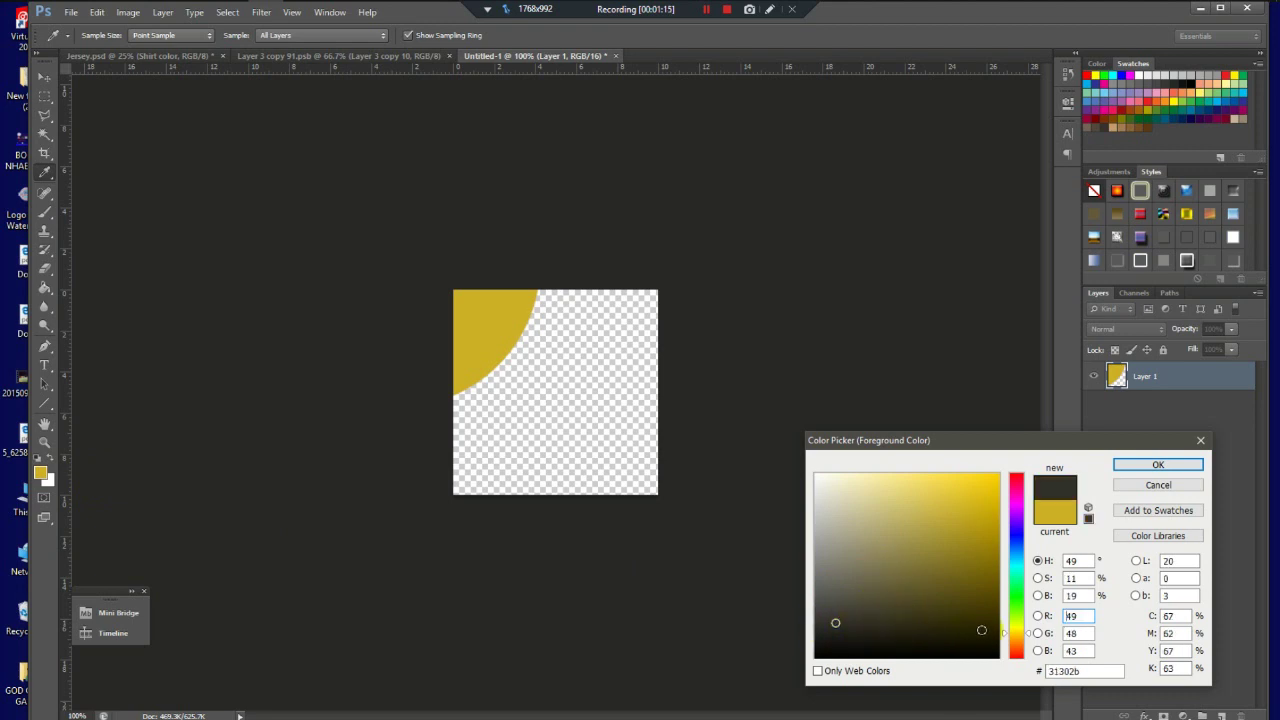
left_click(1027, 633)
left_click_drag(1027, 628, 1031, 620)
left_click(854, 602)
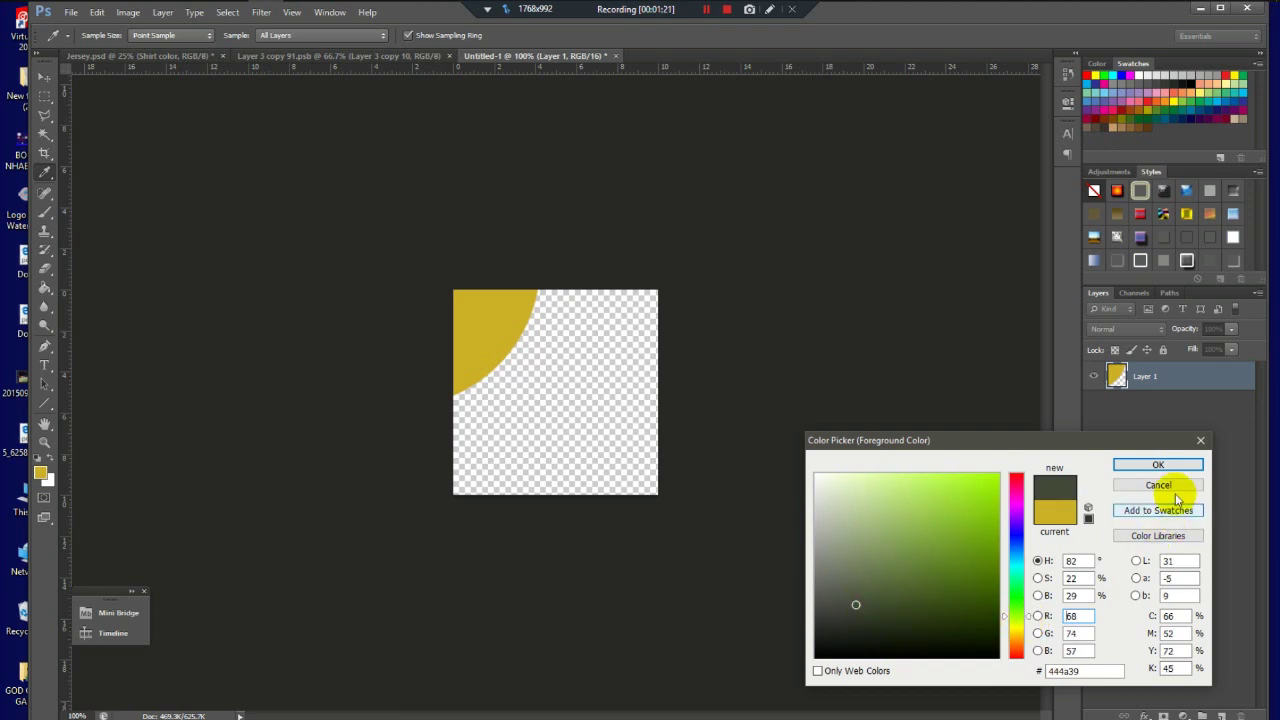
left_click(1157, 465)
key("b")
left_click(406, 486)
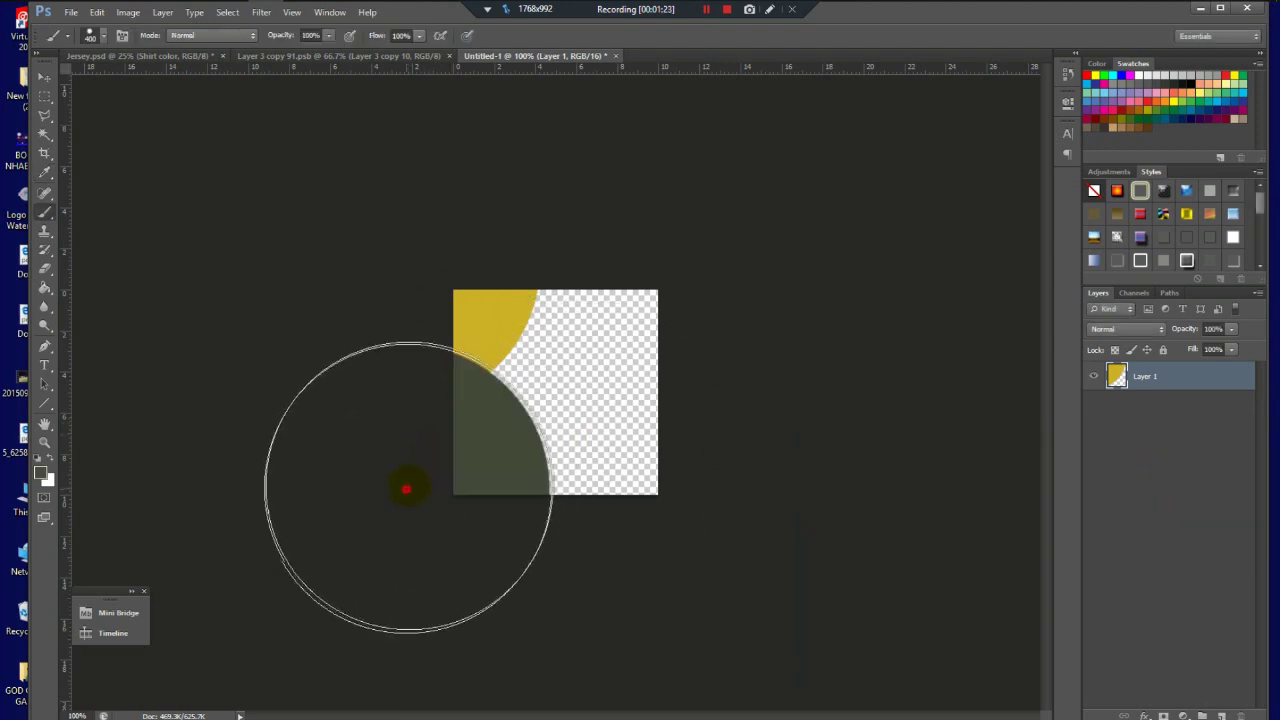
key("ctrl+z")
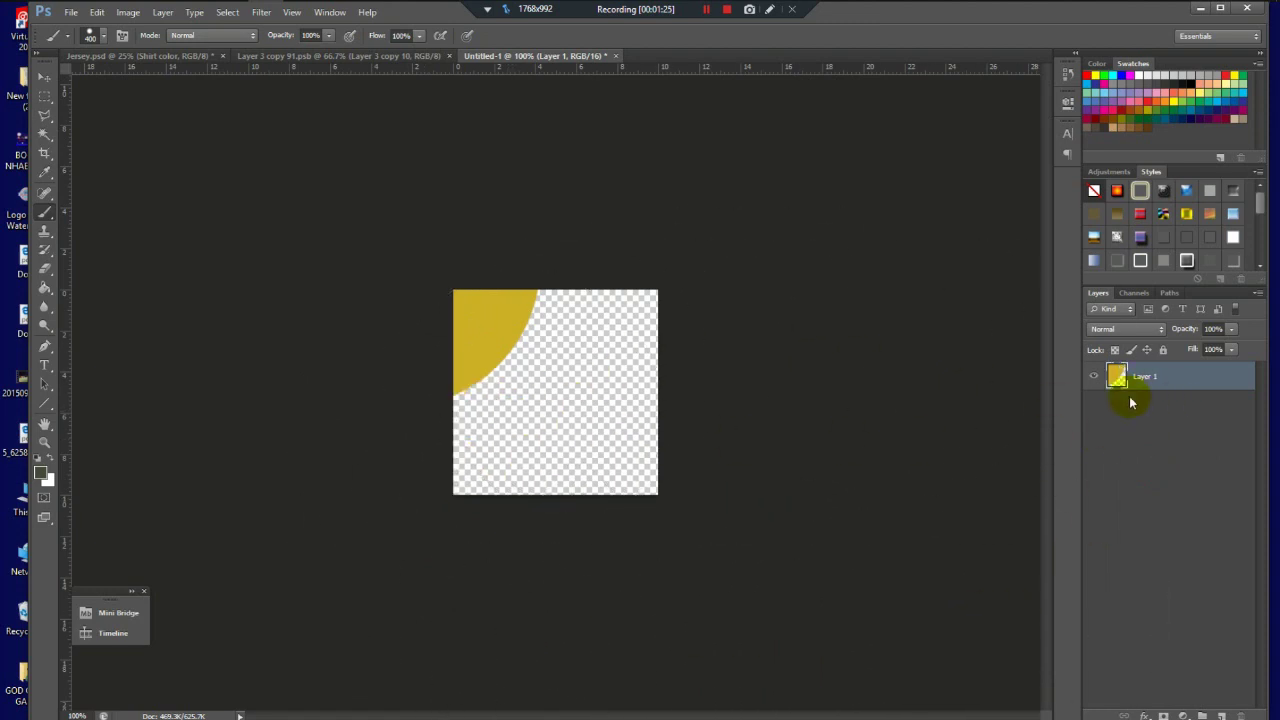
Step: Set the foreground colour to black 000000 and paint a brush dab in the canvas's lower-left corner
left_click(44, 476)
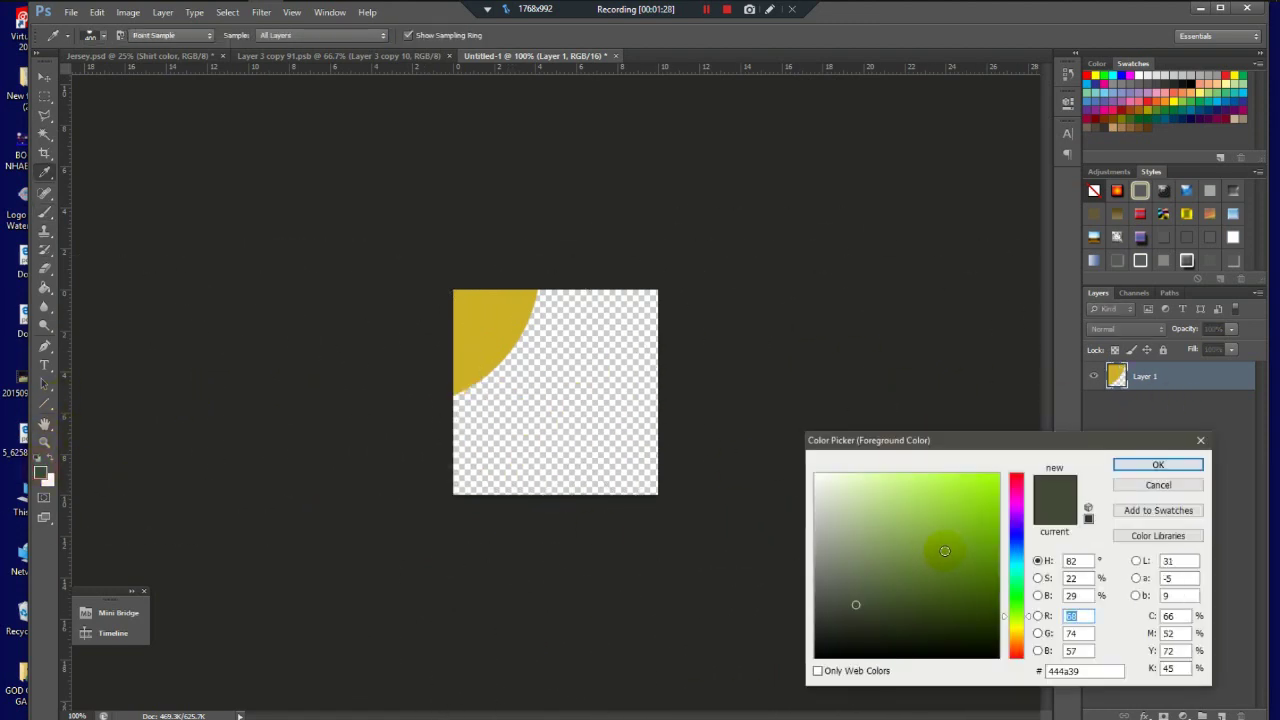
left_click(816, 658)
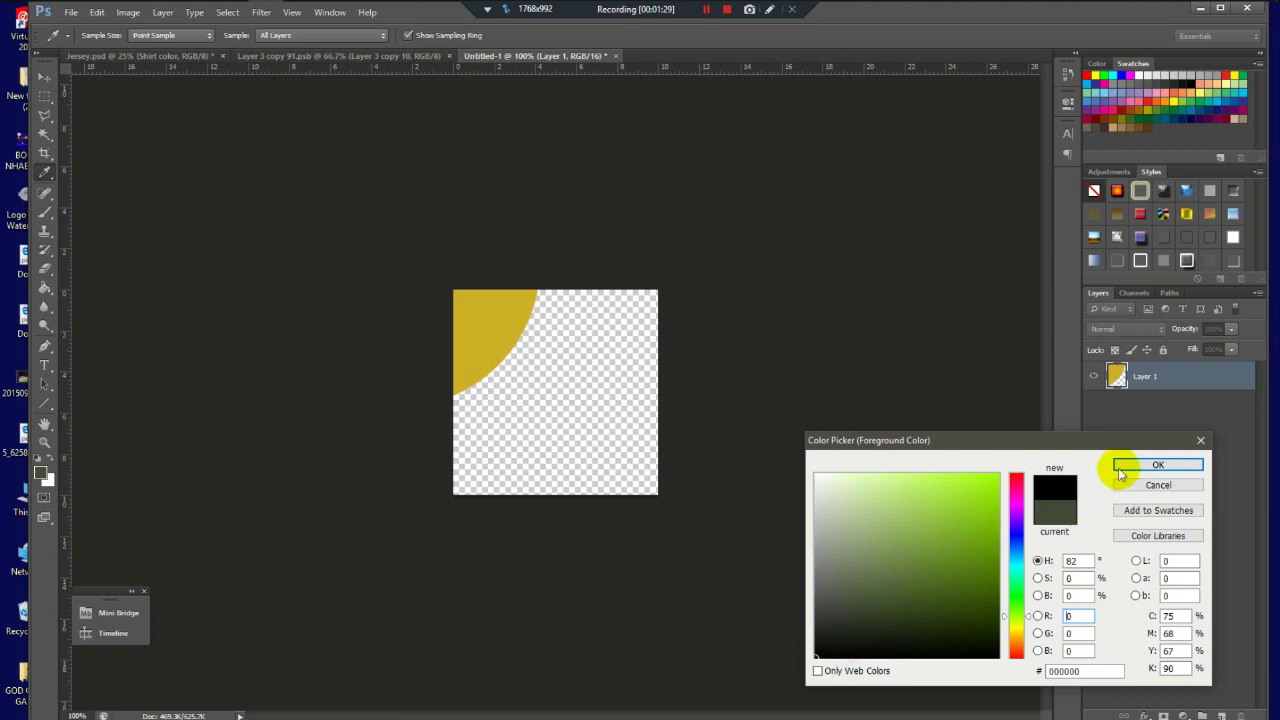
left_click(1124, 462)
left_click(347, 485)
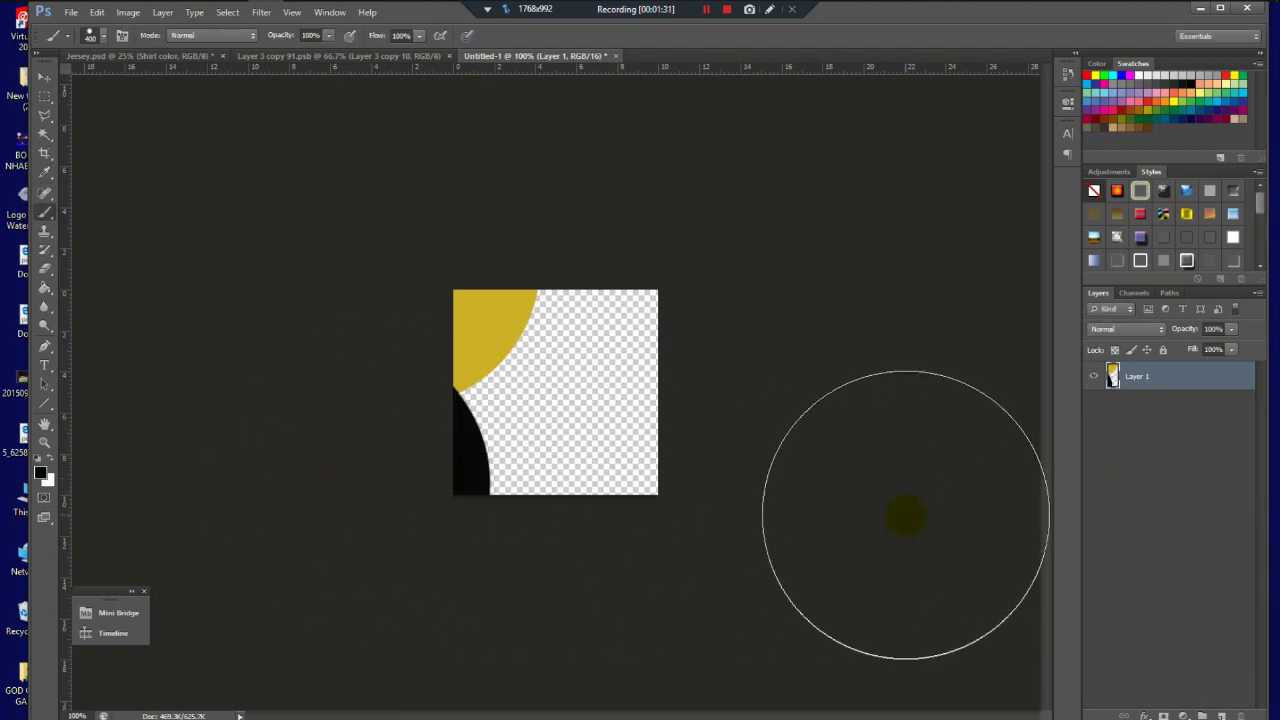
Step: Set the foreground colour to bright red and paint a brush dab in the canvas's upper-right corner
left_click(40, 476)
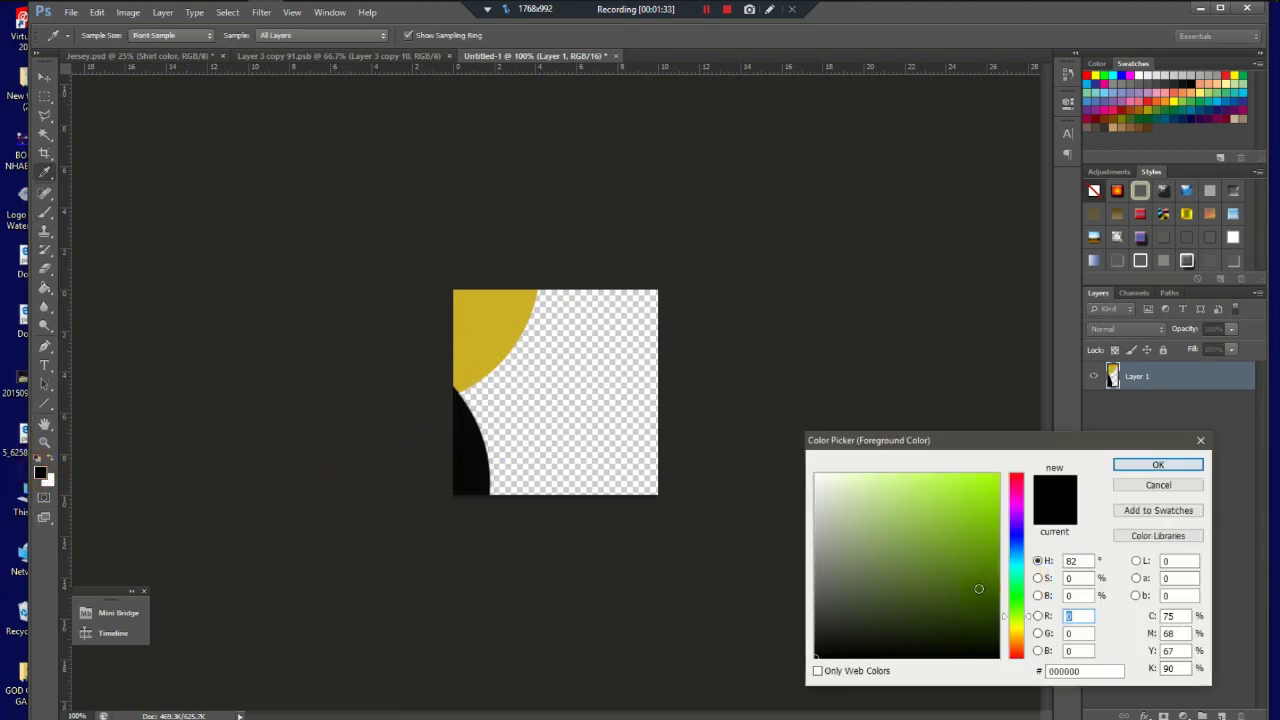
left_click_drag(1031, 620, 1038, 485)
left_click(997, 474)
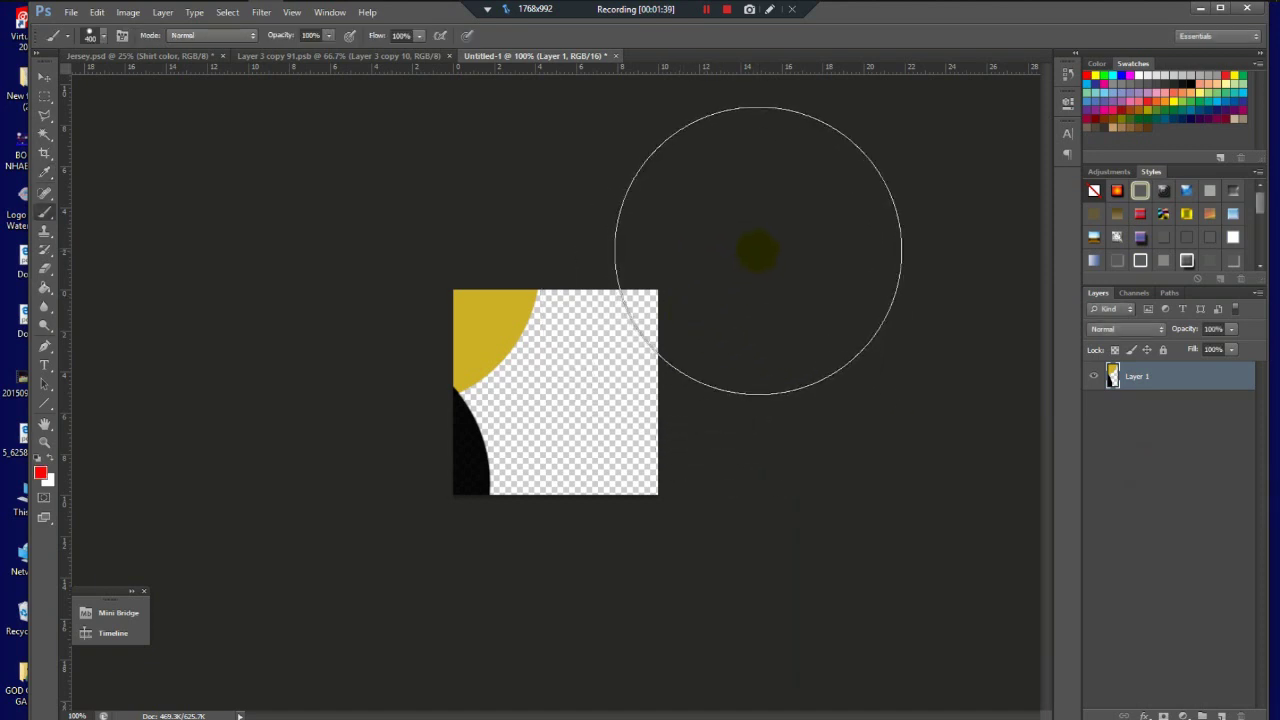
left_click(756, 248)
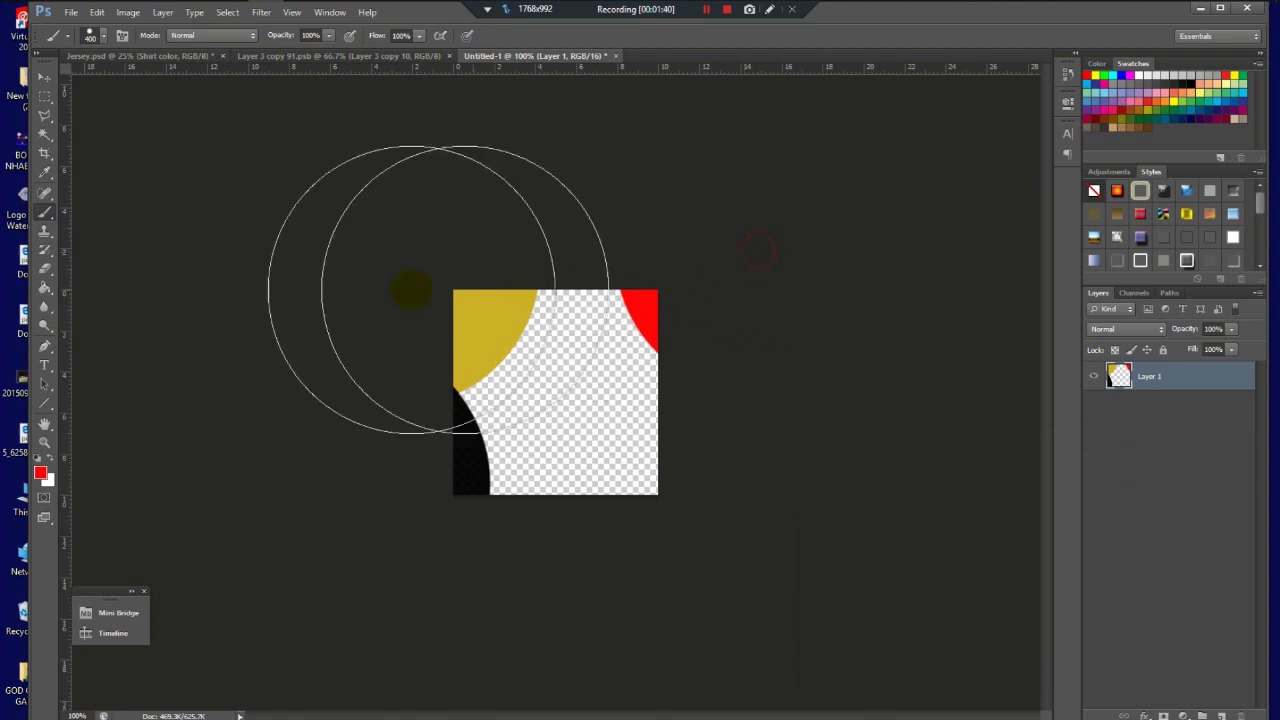
Step: Sample the gold from the palette document and brush it over the entire green layer of the shirt smart object
left_click(45, 79)
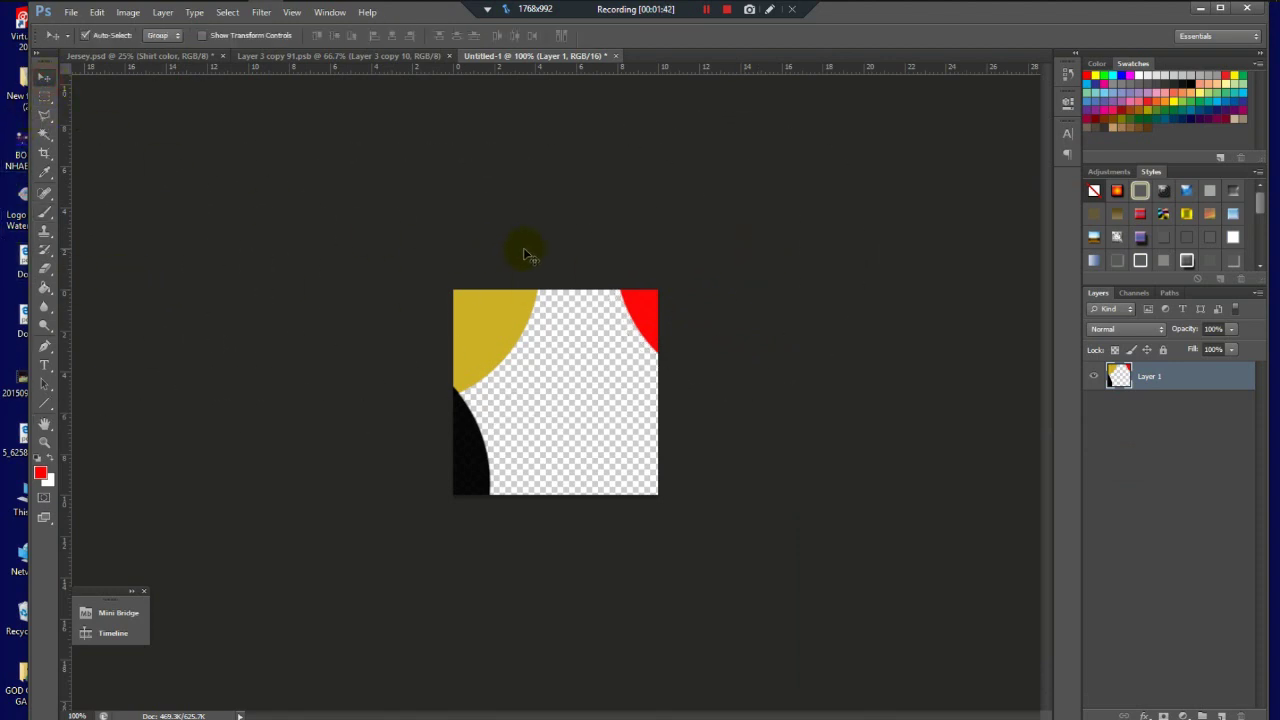
left_click(320, 57)
left_click(508, 56)
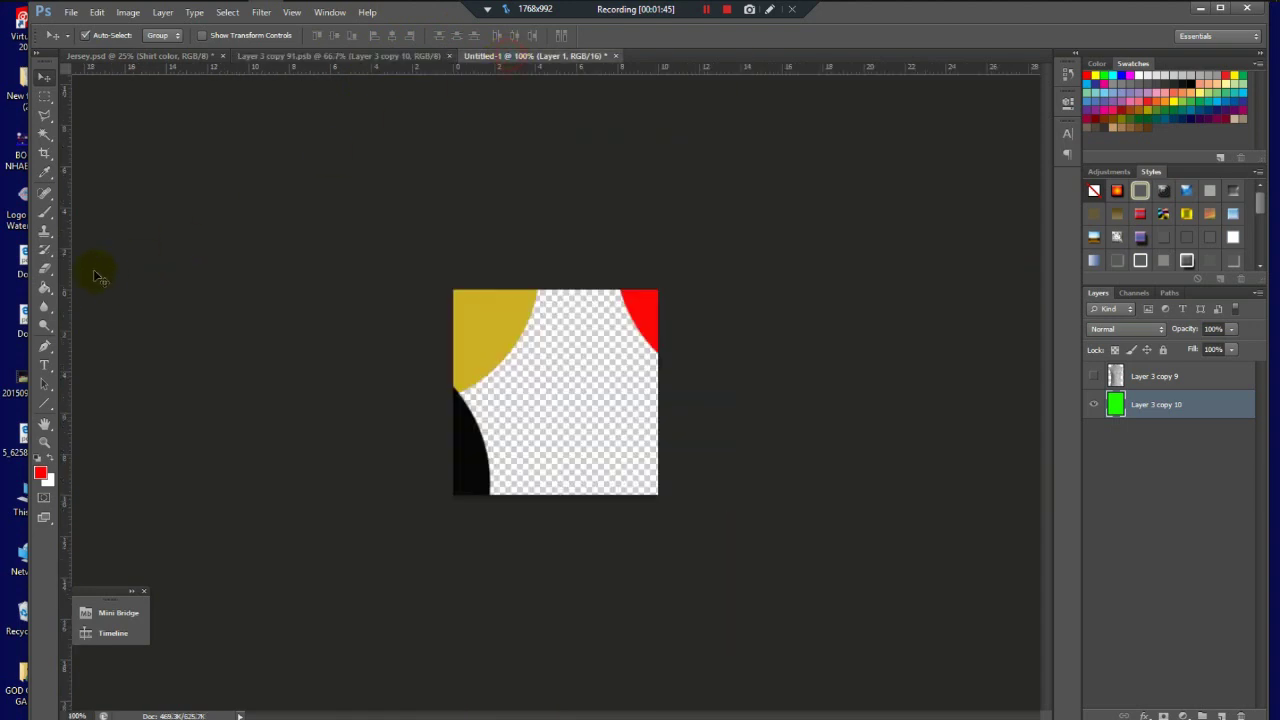
left_click(43, 222)
left_click(480, 312, "alt")
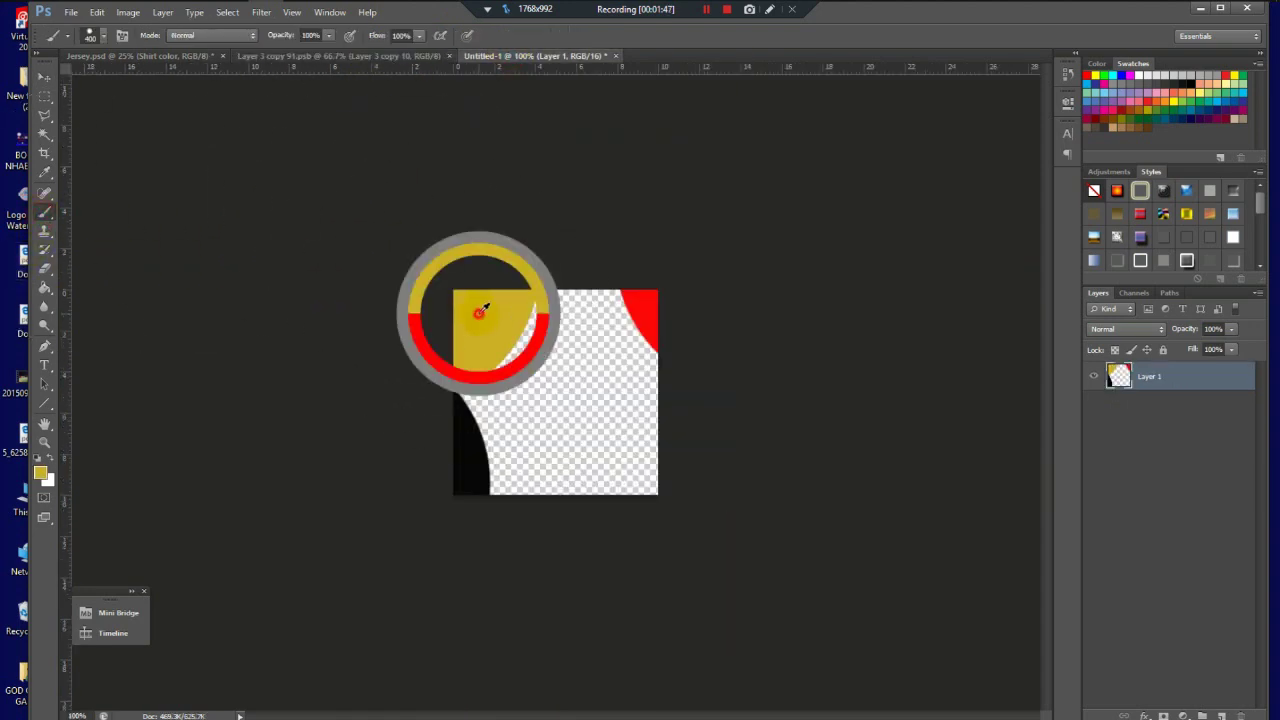
left_click(397, 58)
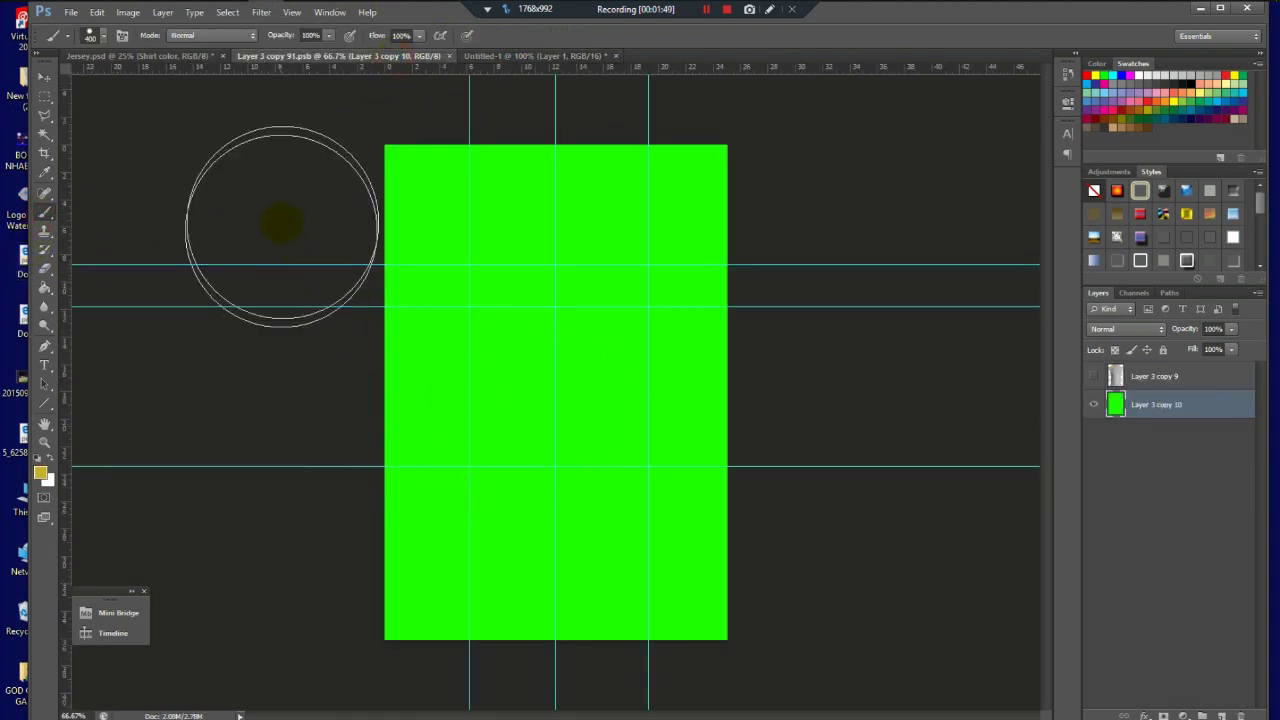
mouse_move(314, 182)
left_mouse_down()
mouse_move(702, 188)
mouse_move(412, 273)
mouse_move(359, 354)
mouse_move(943, 474)
mouse_move(508, 577)
mouse_move(586, 651)
left_mouse_up()
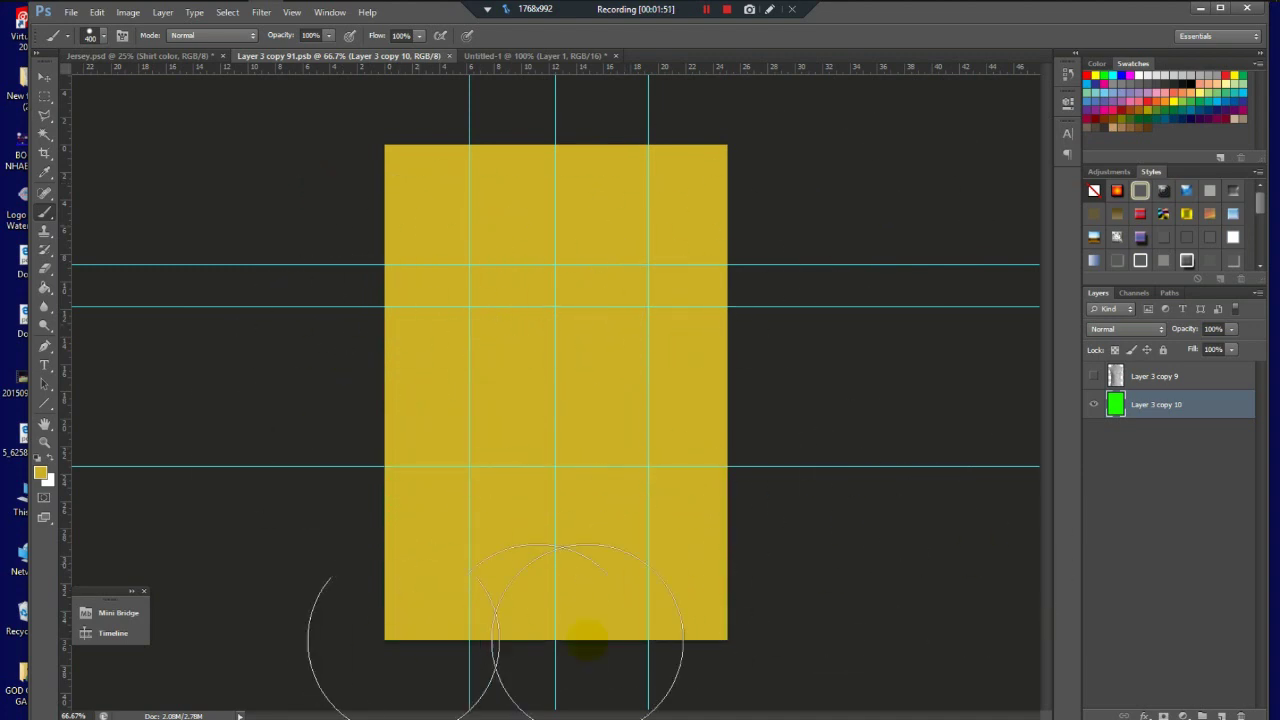
left_click(43, 77)
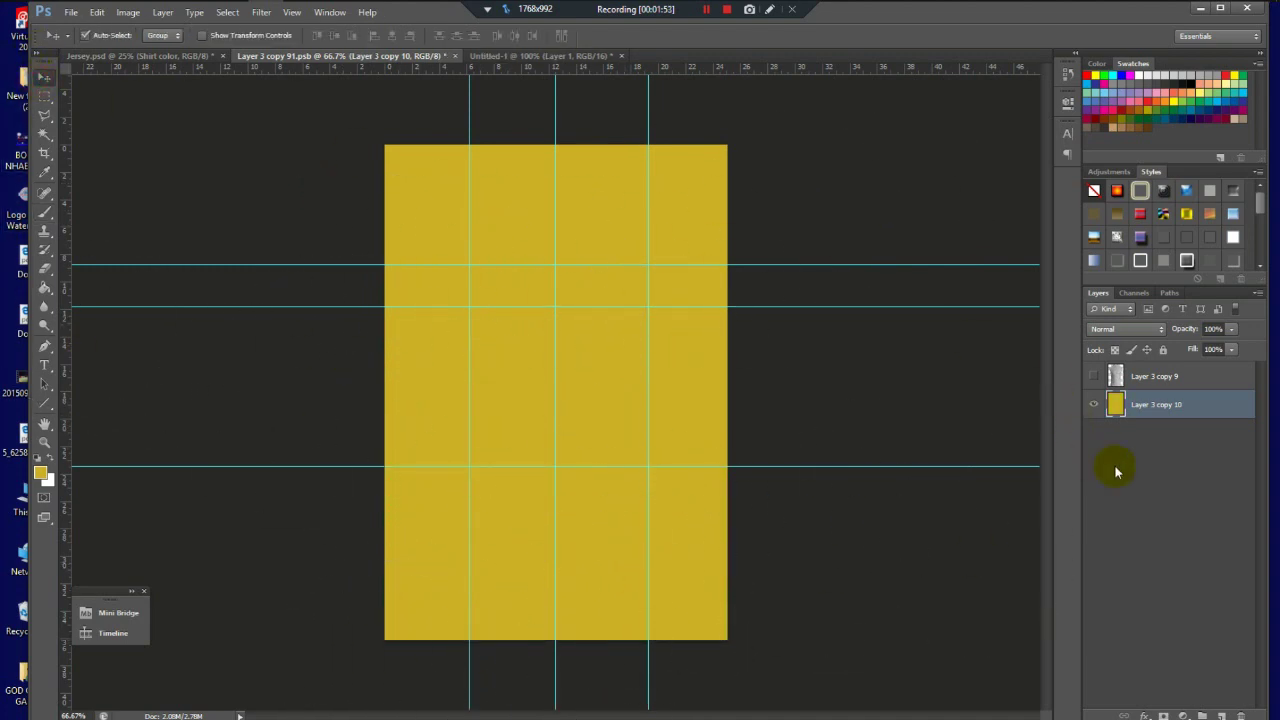
Step: Turn on the visibility of Layer 3 copy 9, the grey shirt template above the gold layer
left_click(1097, 378)
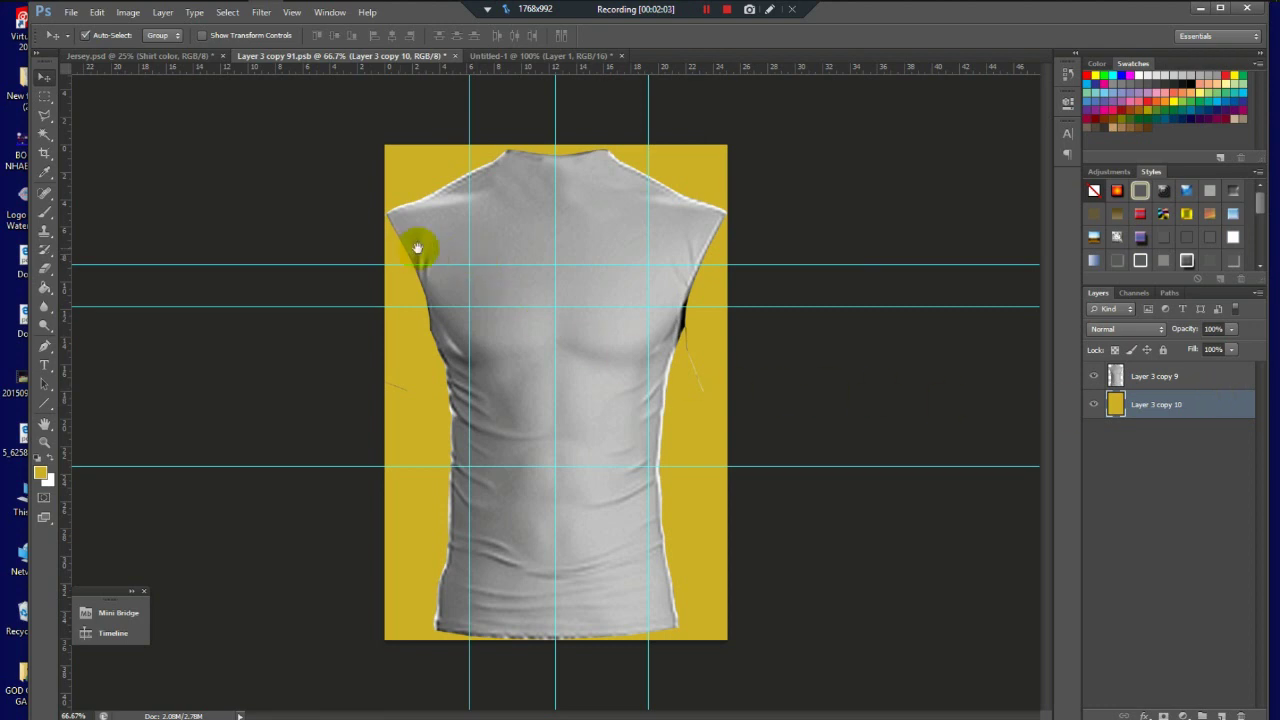
key("ctrl+minus")
key("ctrl+plus")
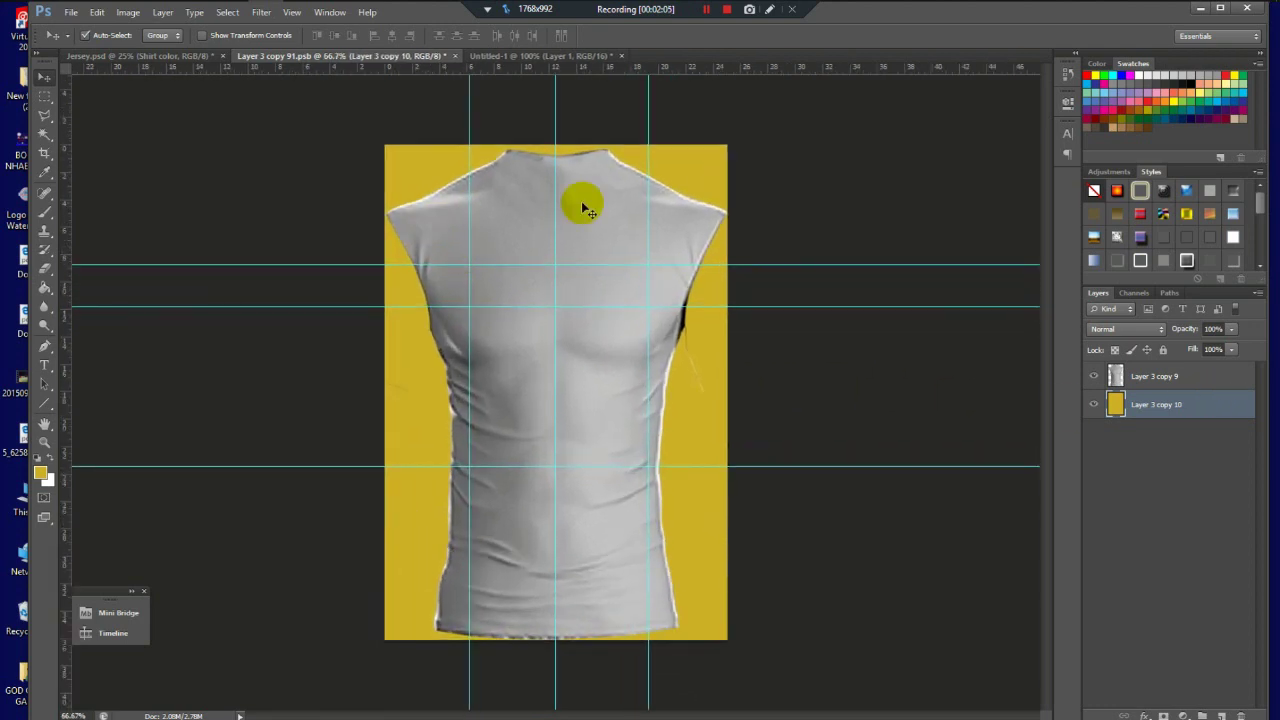
Step: Place the world map image 4 from New folder (2) into the shirt document and move its layer above Layer 3 copy 9
mouse_move(337, 8)
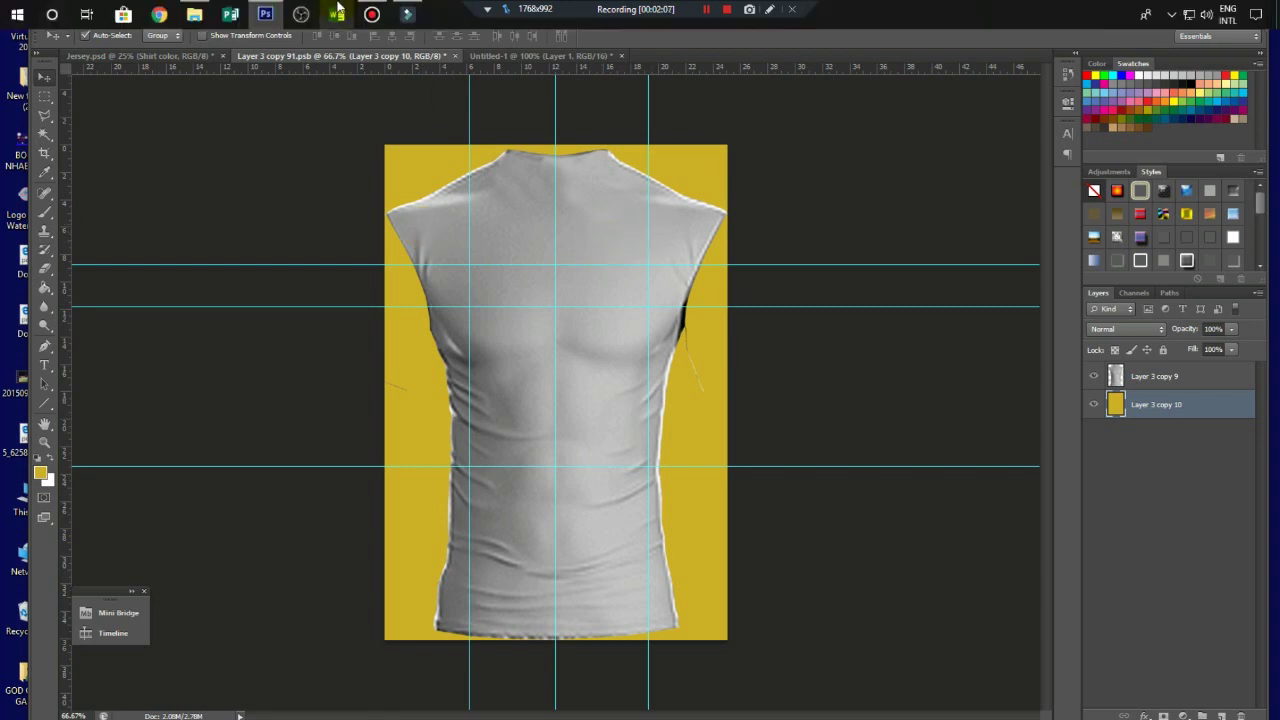
left_click(194, 14)
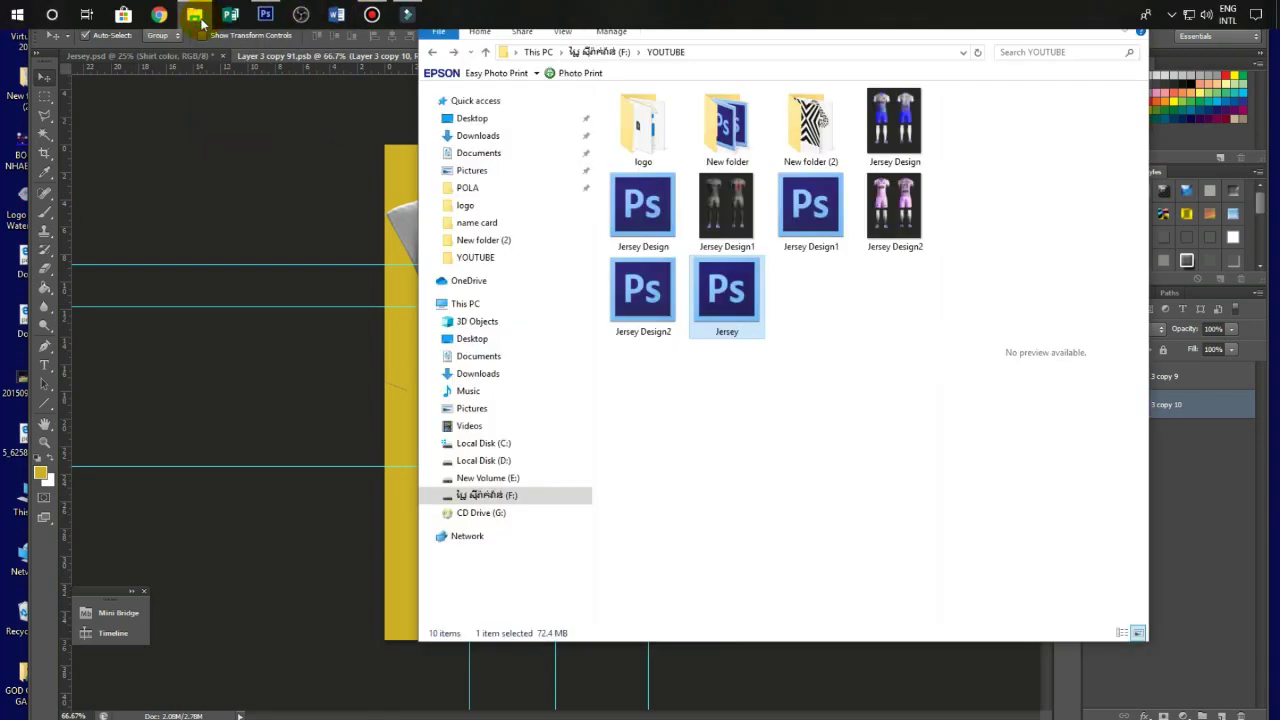
double_click(790, 128)
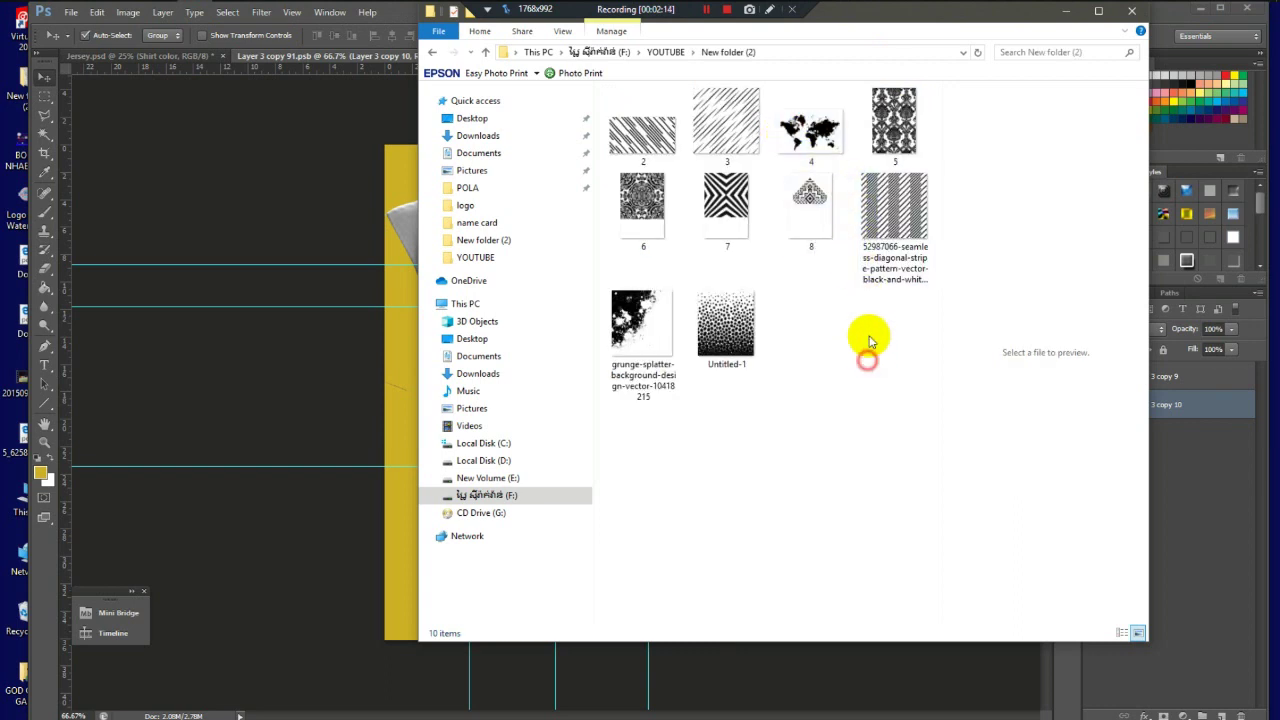
left_click(810, 138)
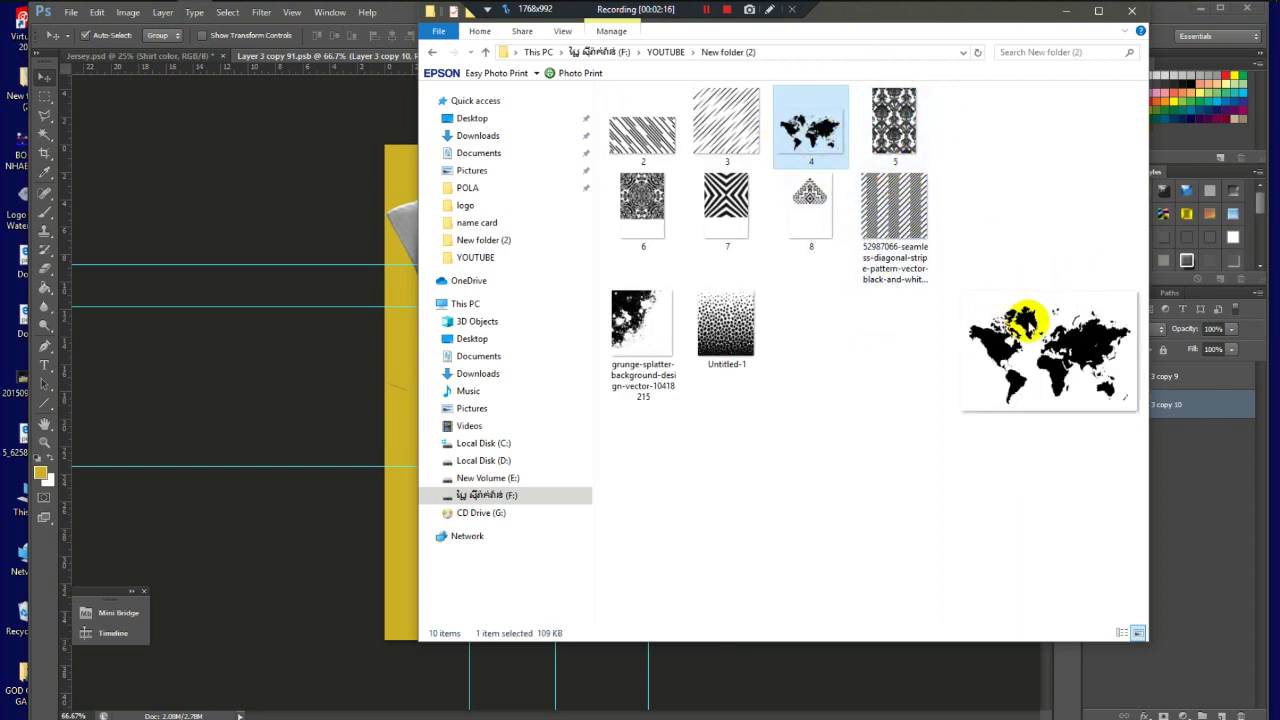
left_click_drag(800, 143, 366, 94)
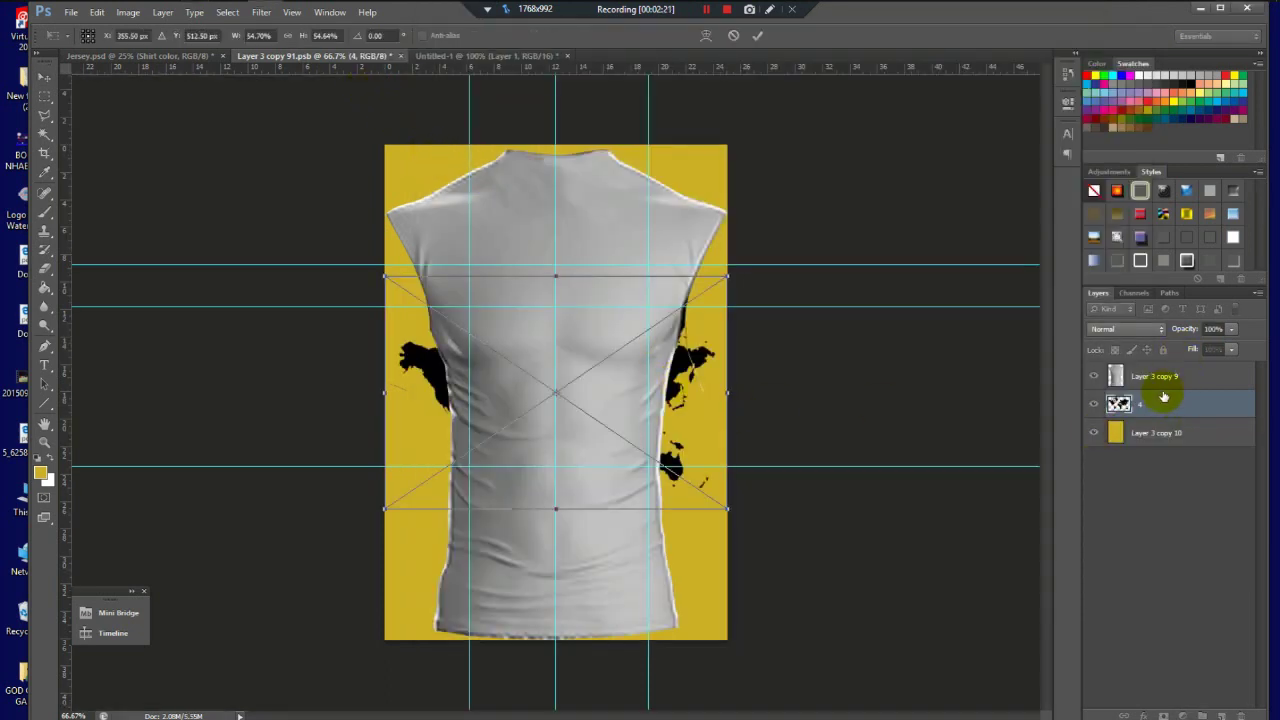
key("Return")
left_click_drag(1158, 403, 1160, 372)
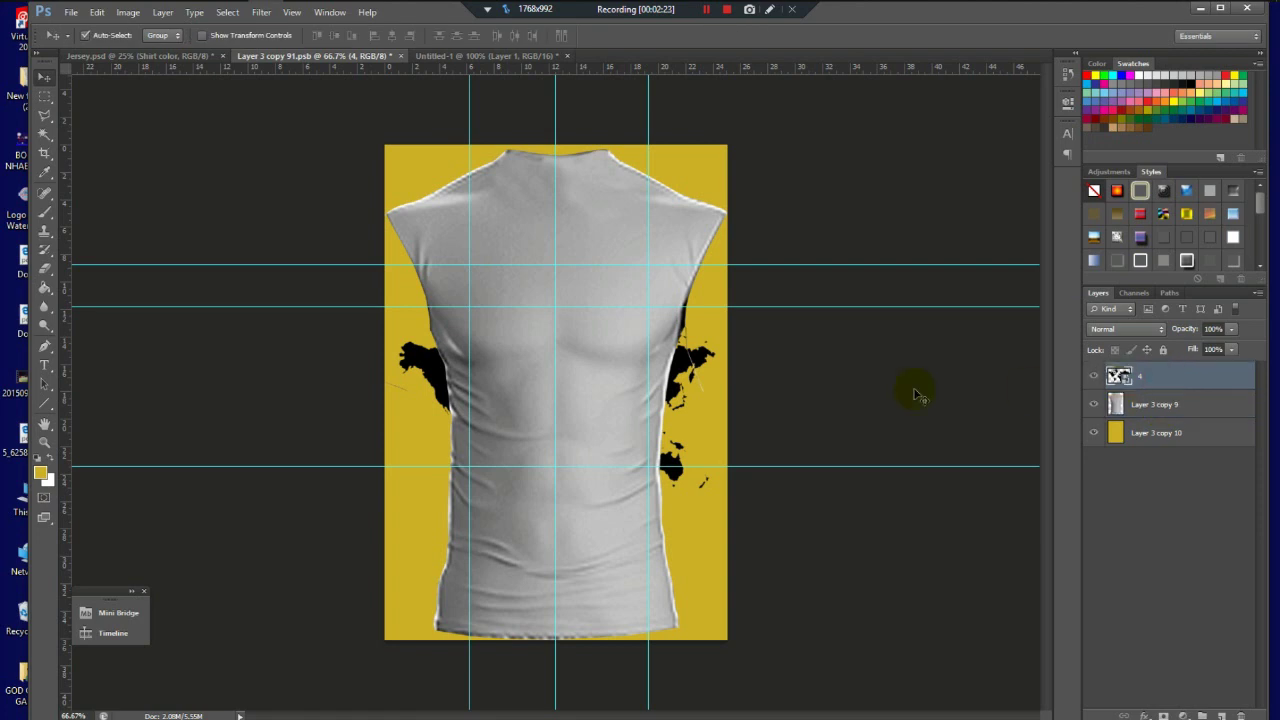
Step: Scale the world map to about 35.77% width and 36.43% height and position it centred on the shirt's upper chest
key("ctrl+t")
left_click_drag(729, 512, 659, 466)
left_click_drag(626, 392, 668, 275)
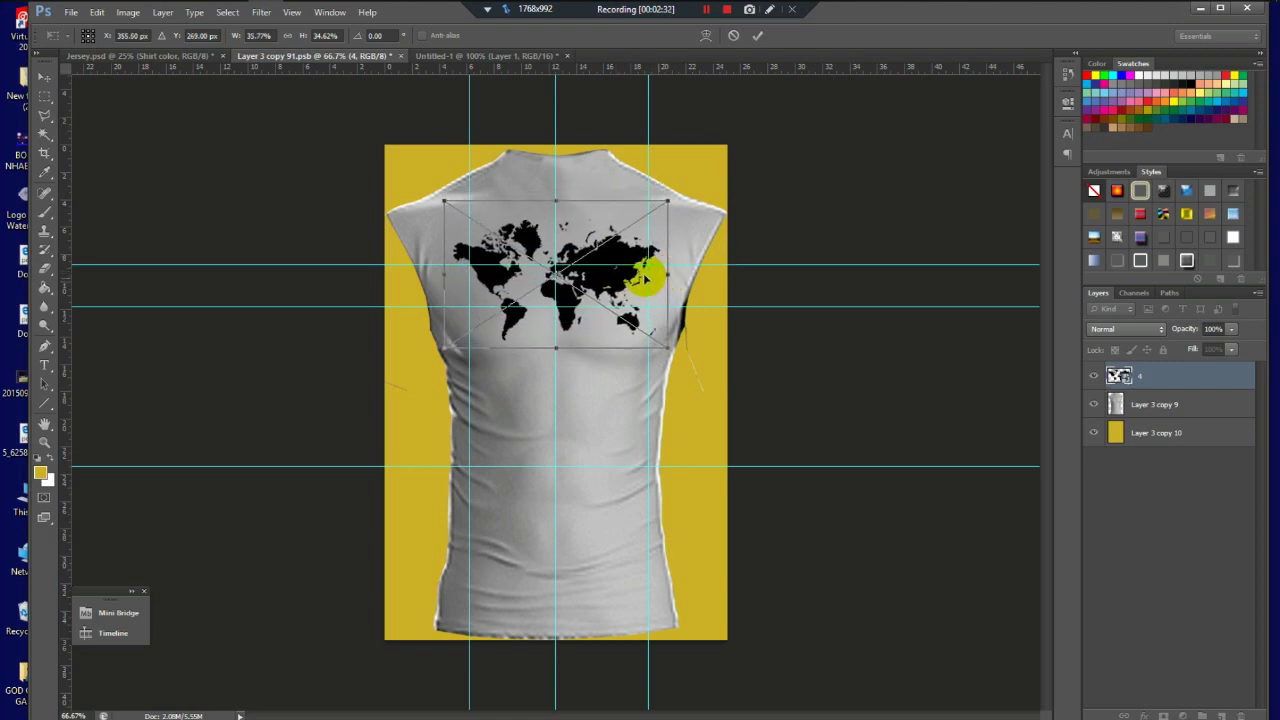
left_click(558, 210)
left_click_drag(558, 202, 556, 193)
left_click_drag(578, 241, 580, 207)
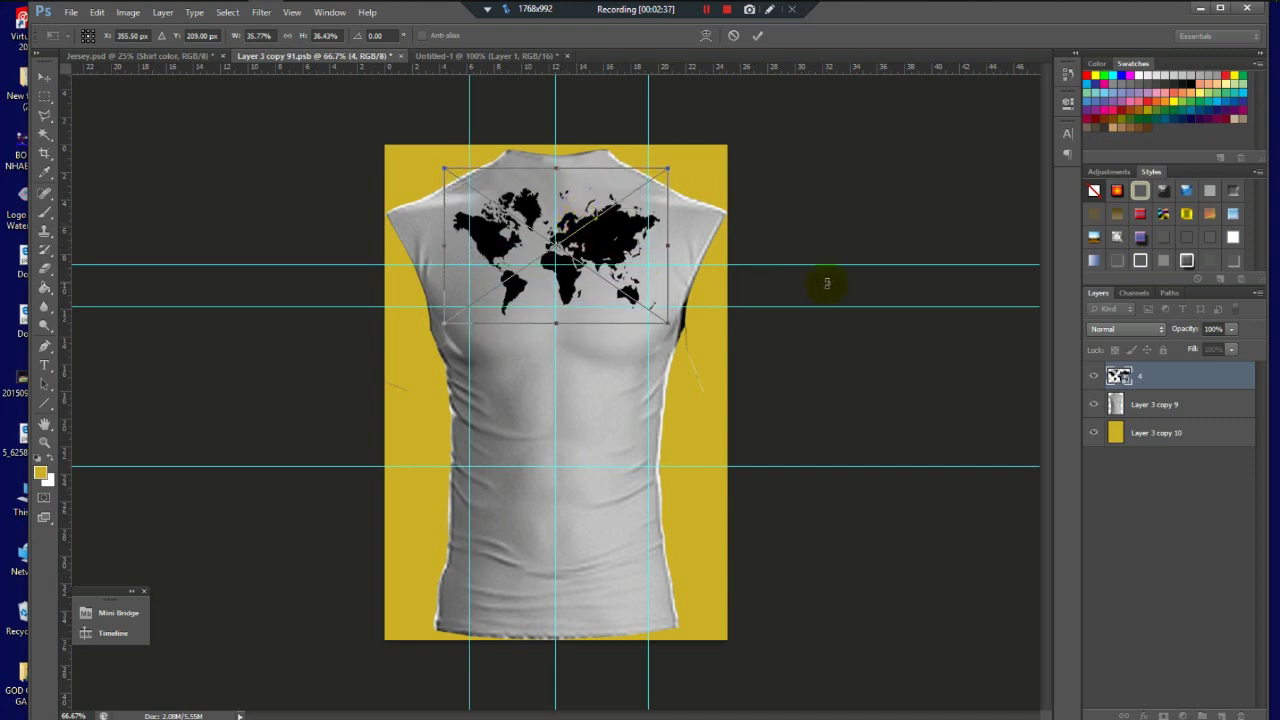
key("Return")
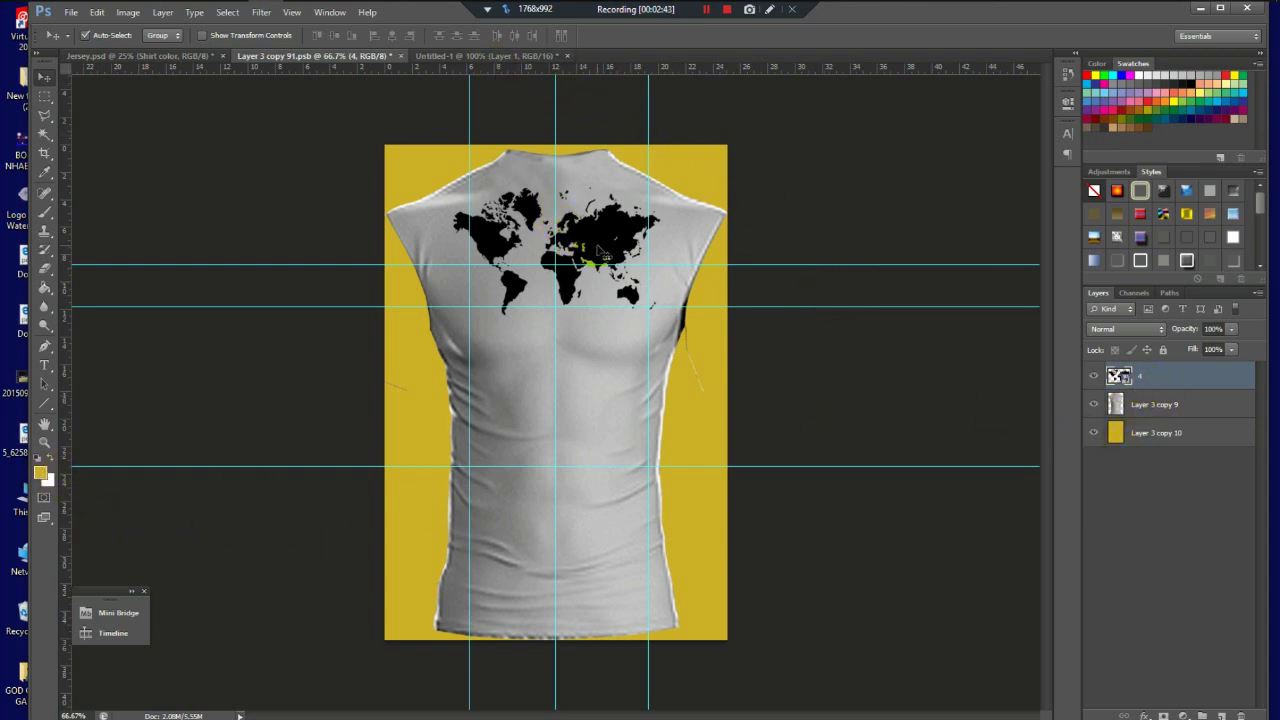
Step: Sample the red from the Untitled-1 palette document as the foreground colour and return to the shirt document
left_click(487, 57)
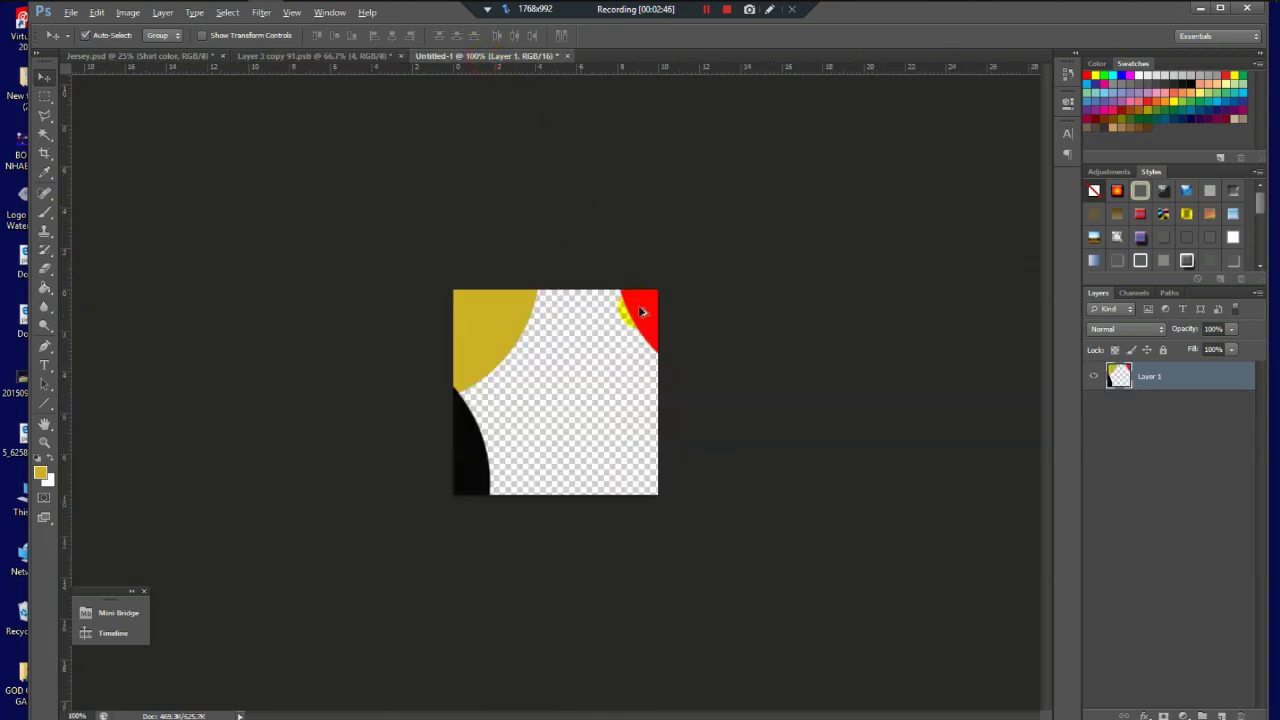
left_click(44, 212)
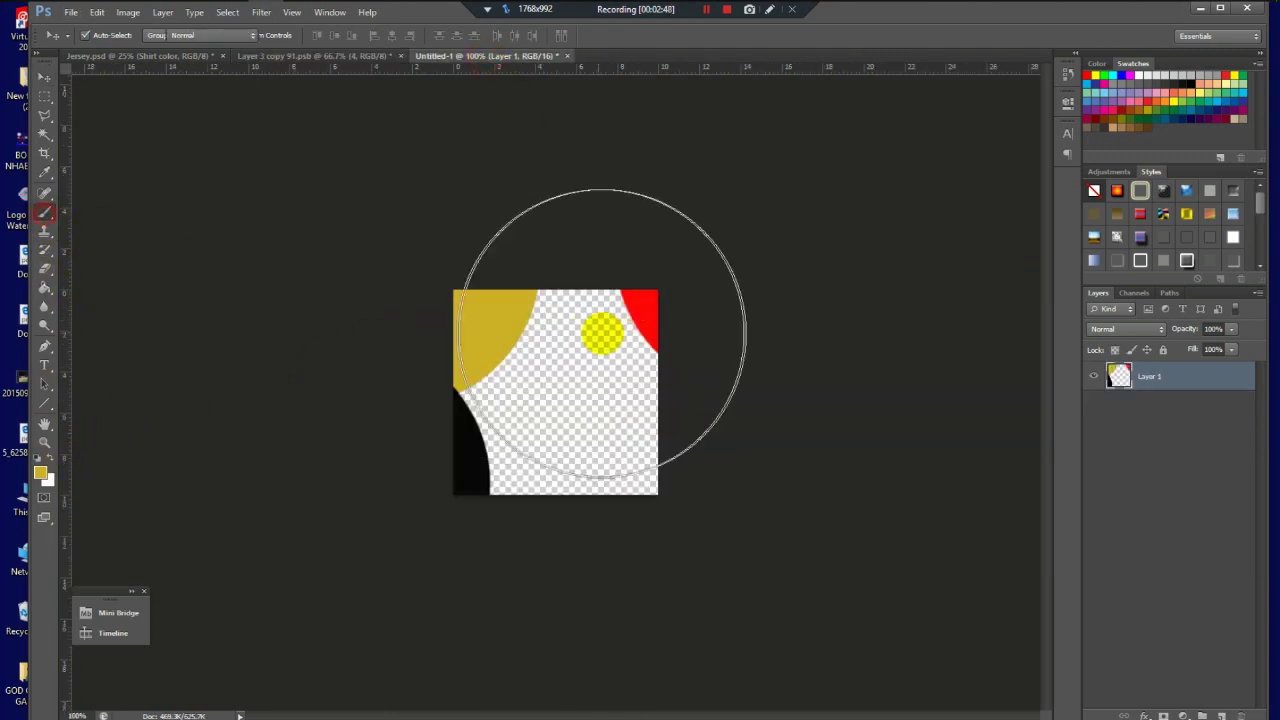
left_click_drag(612, 310, 630, 292)
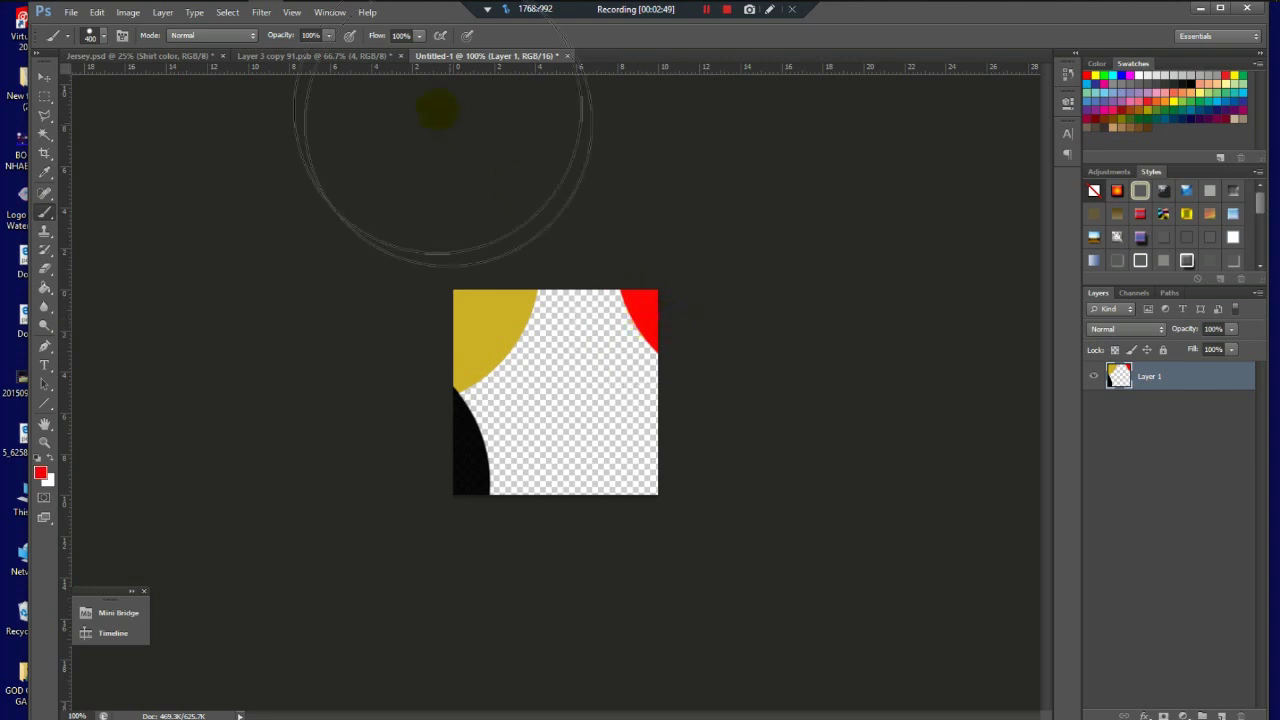
left_click(366, 57)
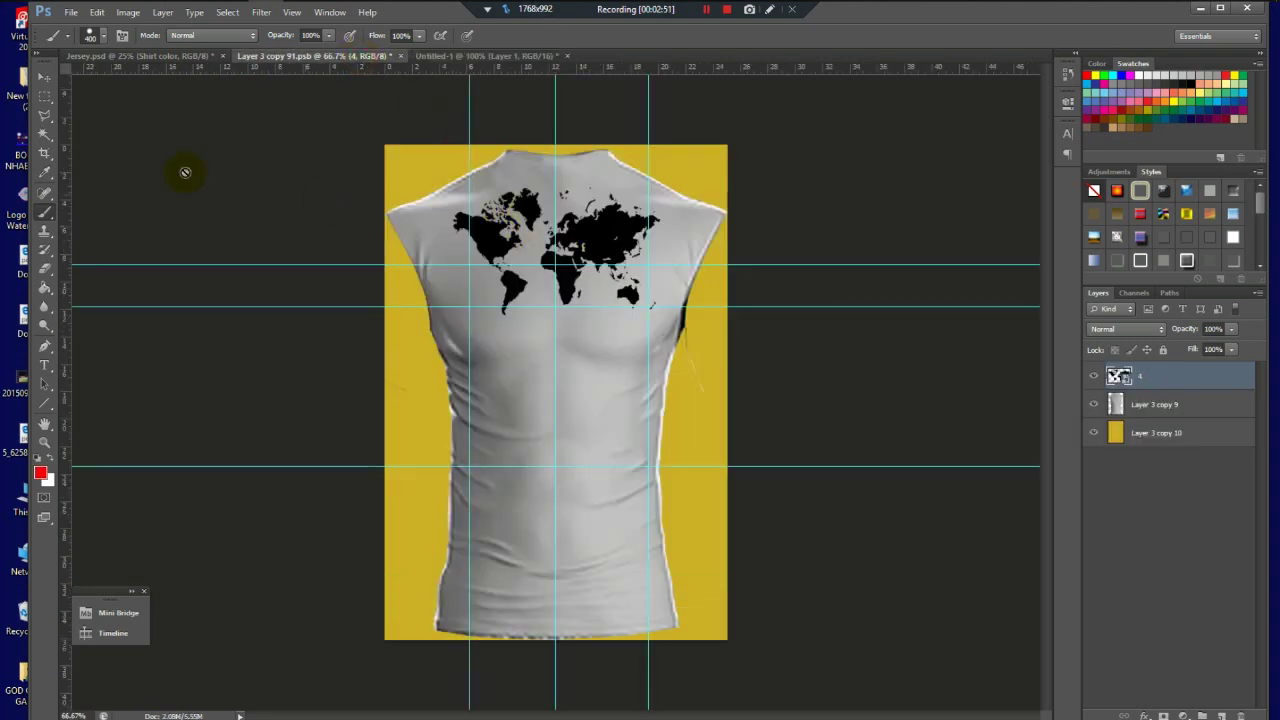
left_click(46, 79)
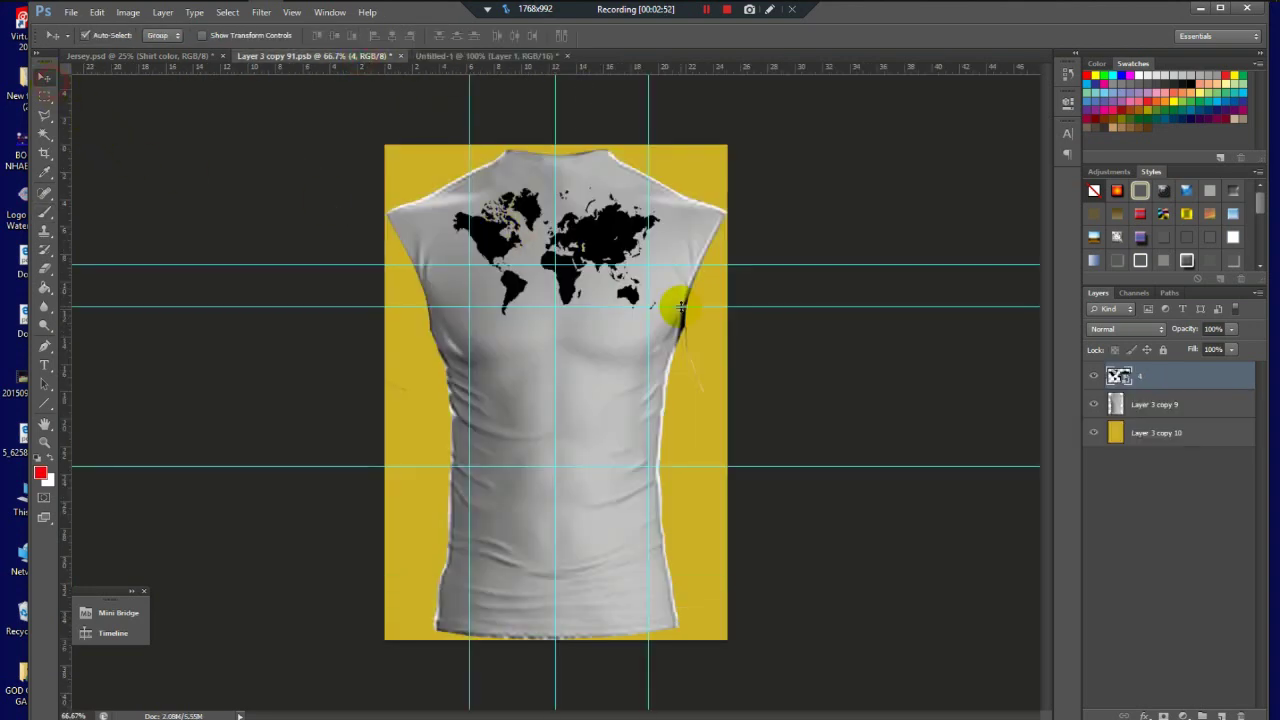
Step: Add a Color Overlay of pure red ff0000 to the world map layer
double_click(1243, 387)
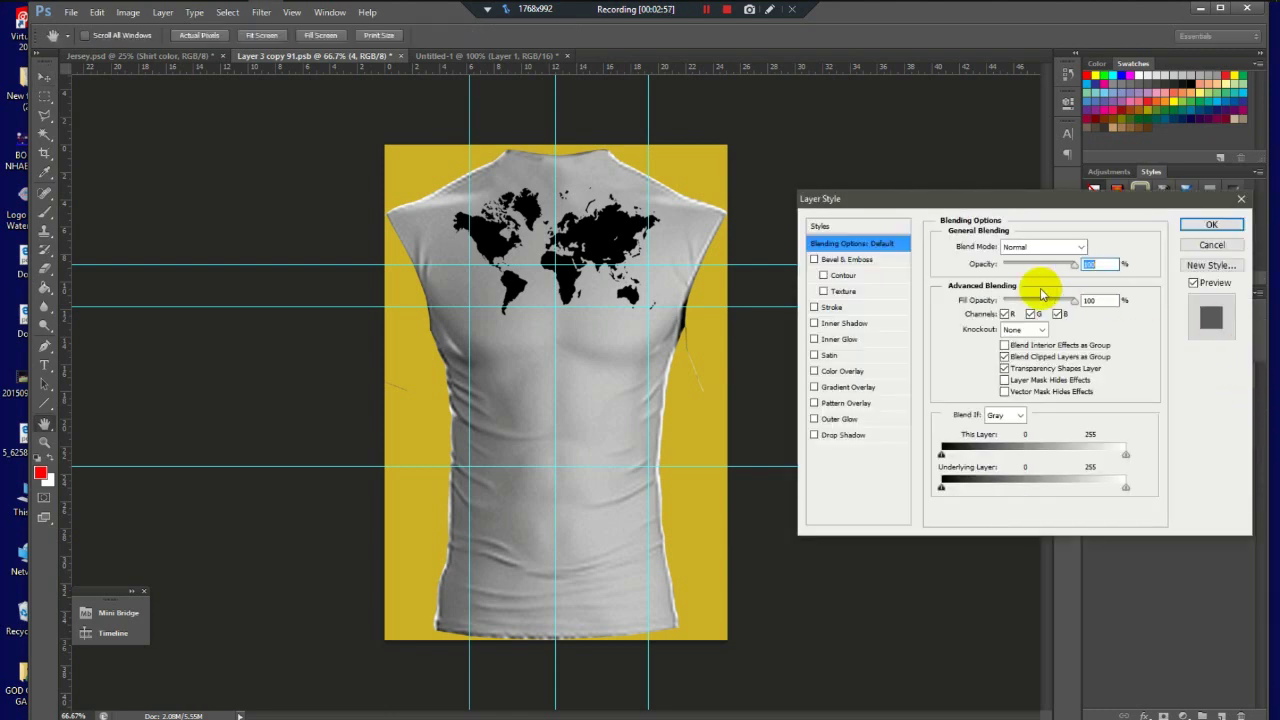
left_click(849, 371)
left_click(1094, 247)
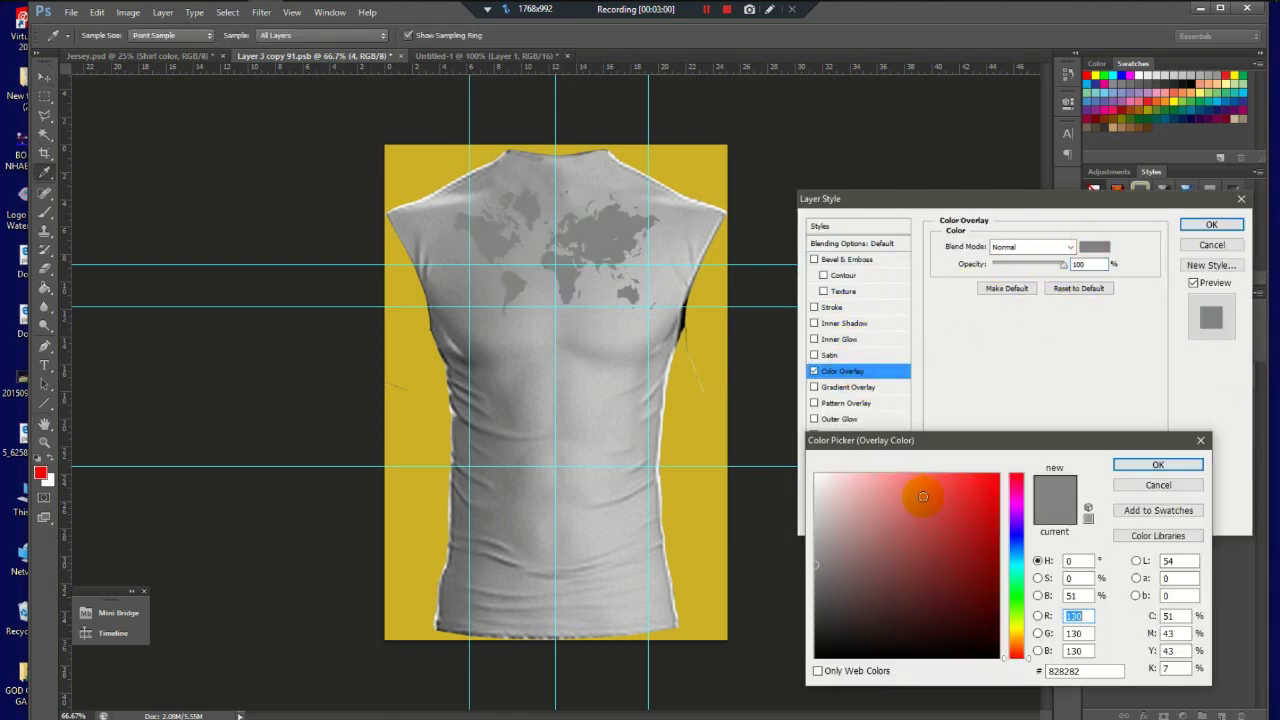
left_click(951, 485)
left_click(998, 474)
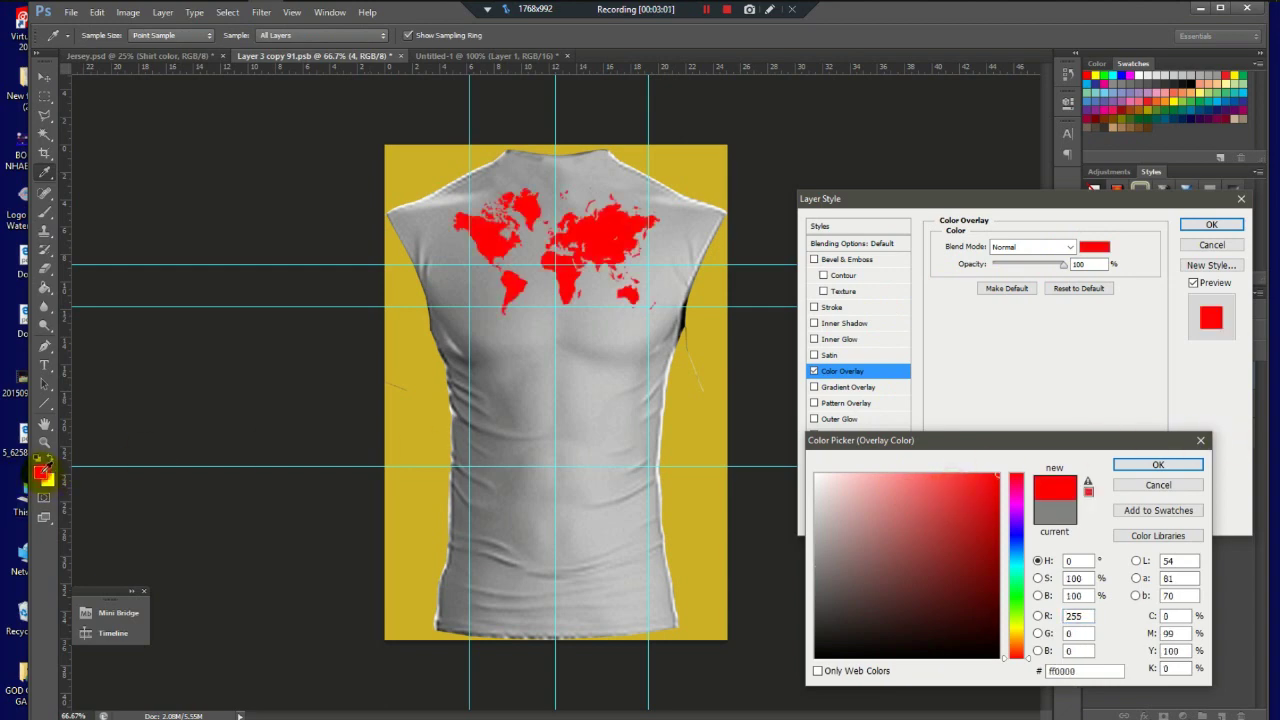
left_click(1146, 465)
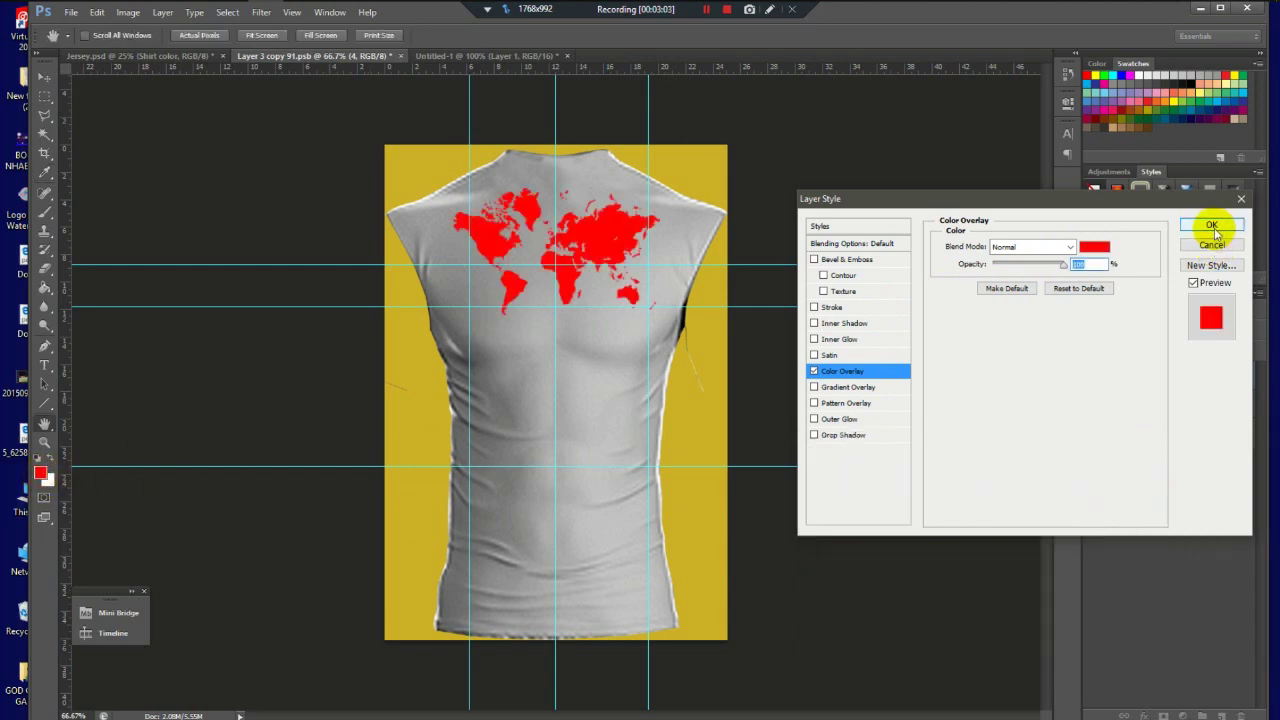
left_click(1212, 226)
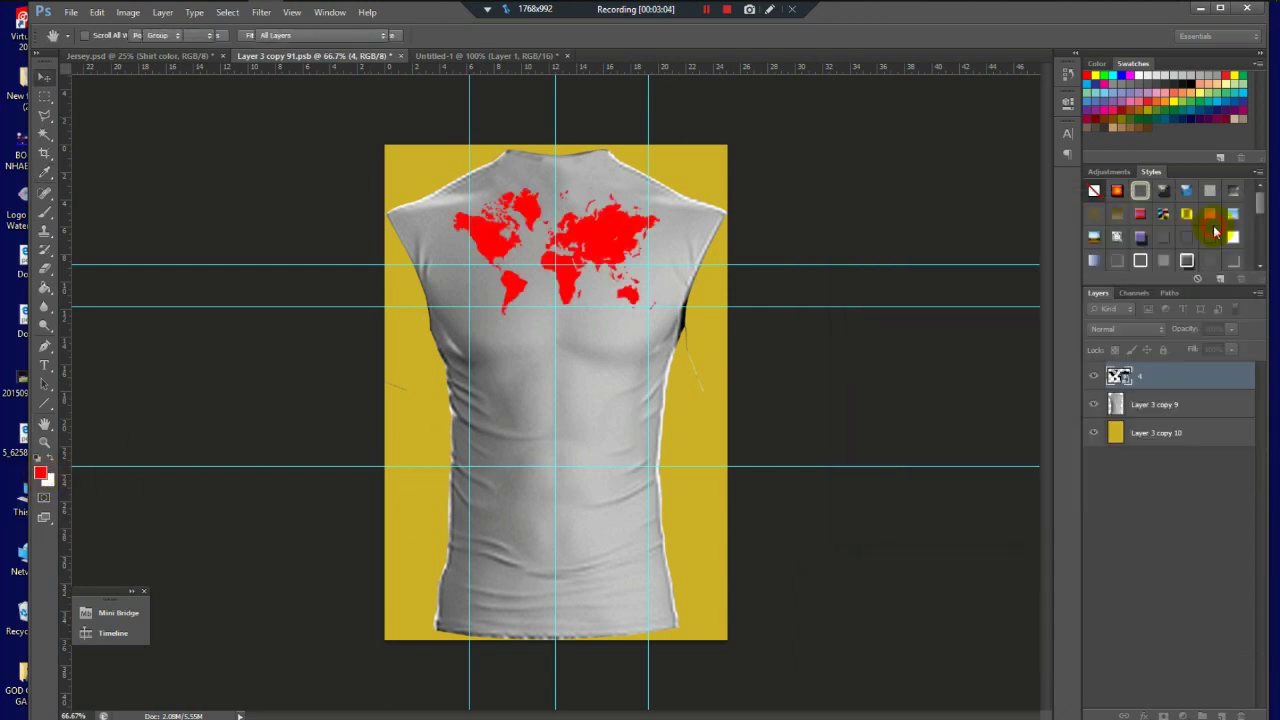
Step: Lower the world map layer's opacity to 17%, hiding the grey shirt template Layer 3 copy 9 while adjusting and showing it again
left_click(638, 425)
left_click(1093, 432)
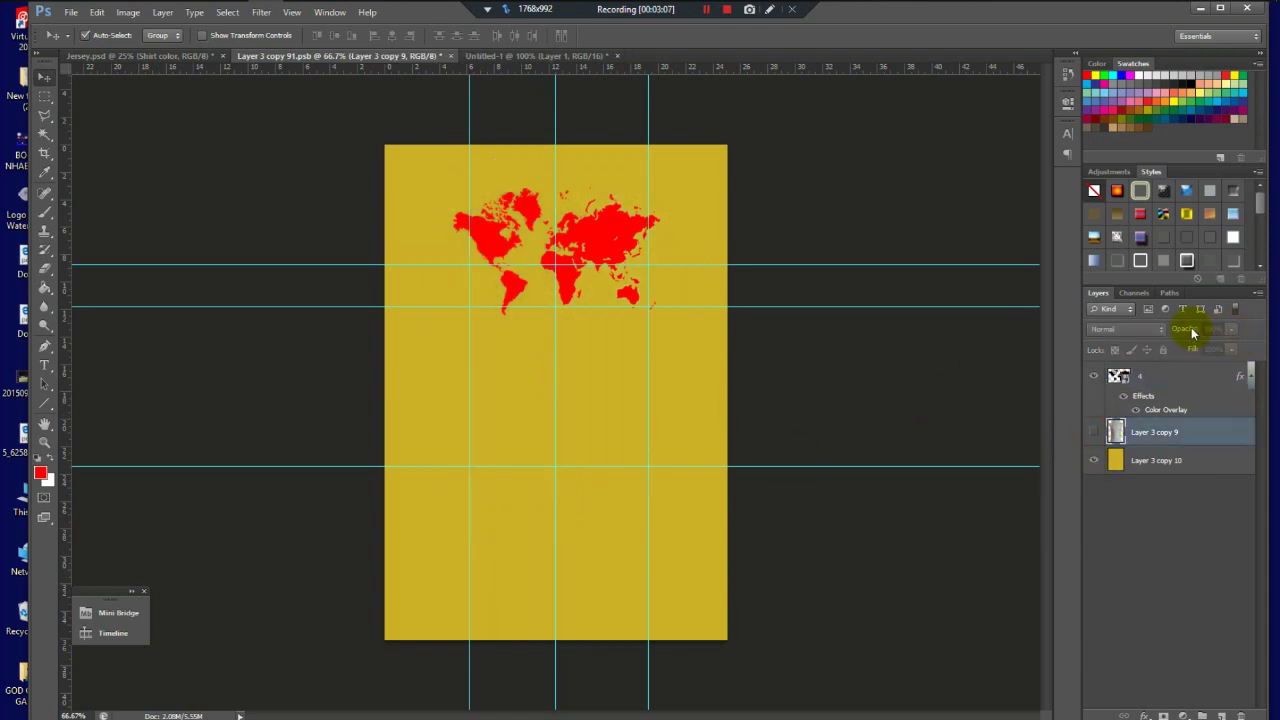
left_click(1172, 378)
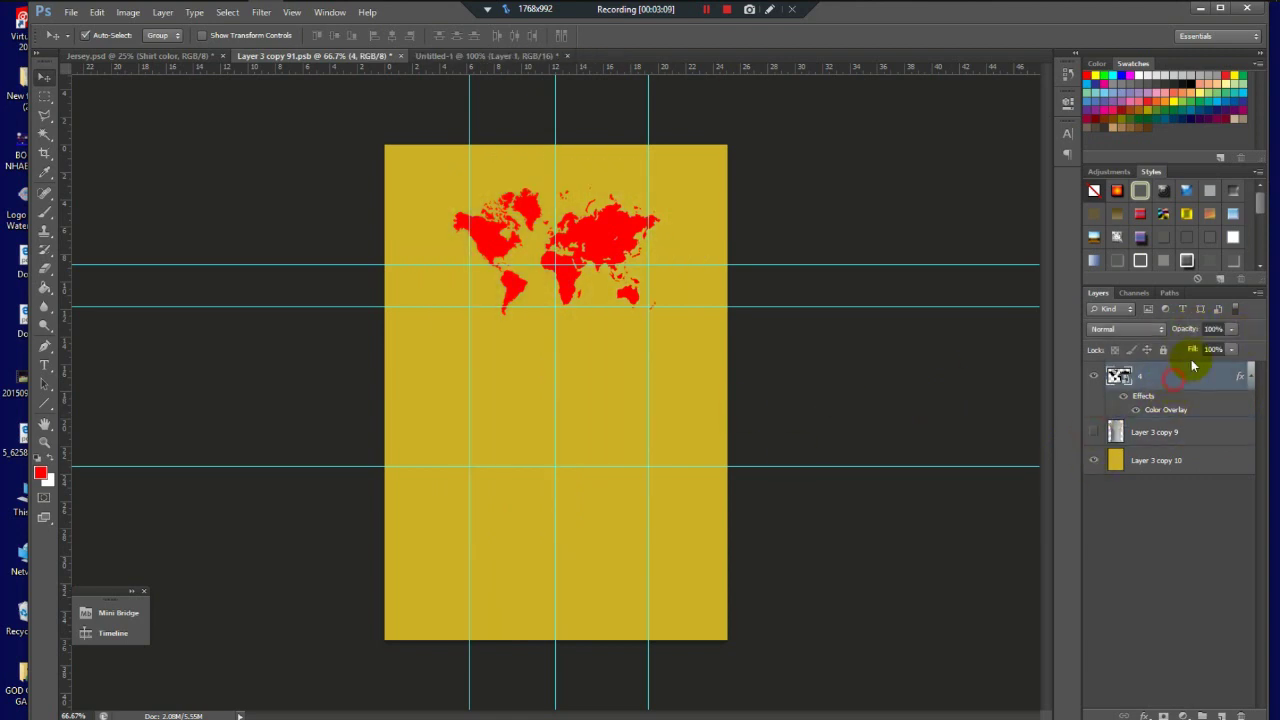
mouse_move(1188, 333)
left_mouse_down()
mouse_move(1168, 333)
mouse_move(1196, 331)
left_mouse_up()
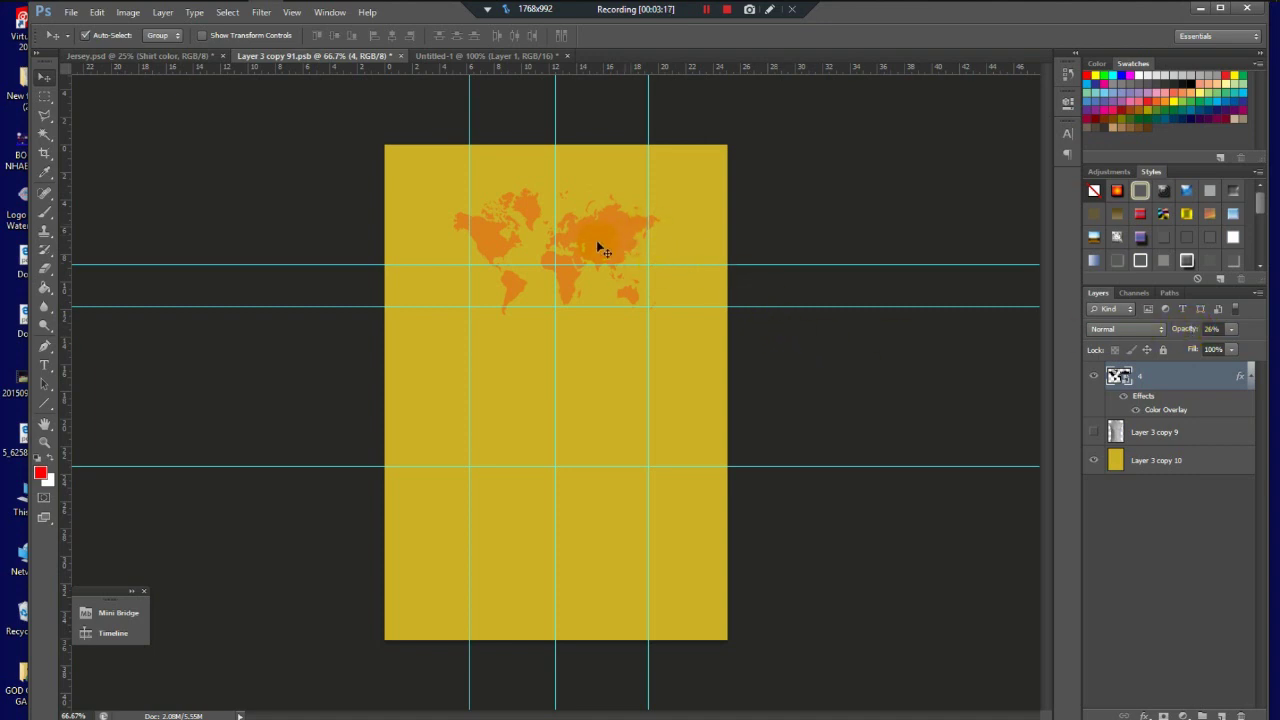
left_click_drag(1197, 335, 1180, 331)
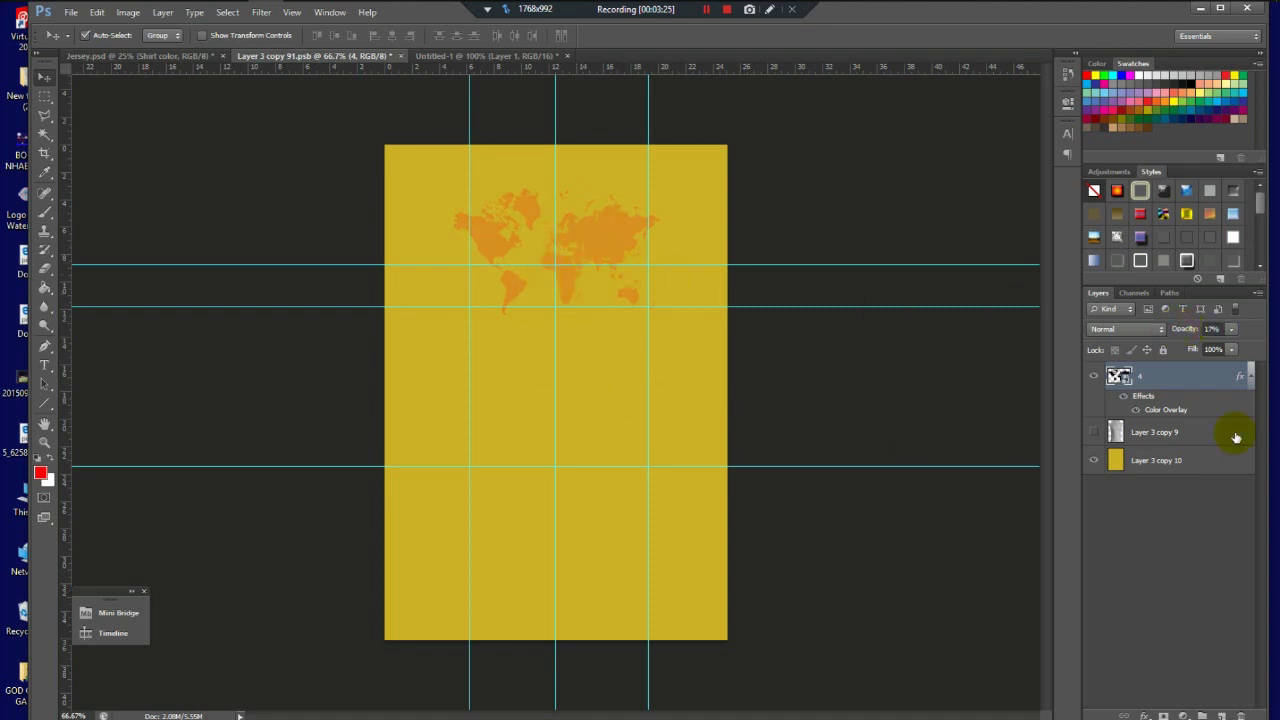
left_click(1093, 432)
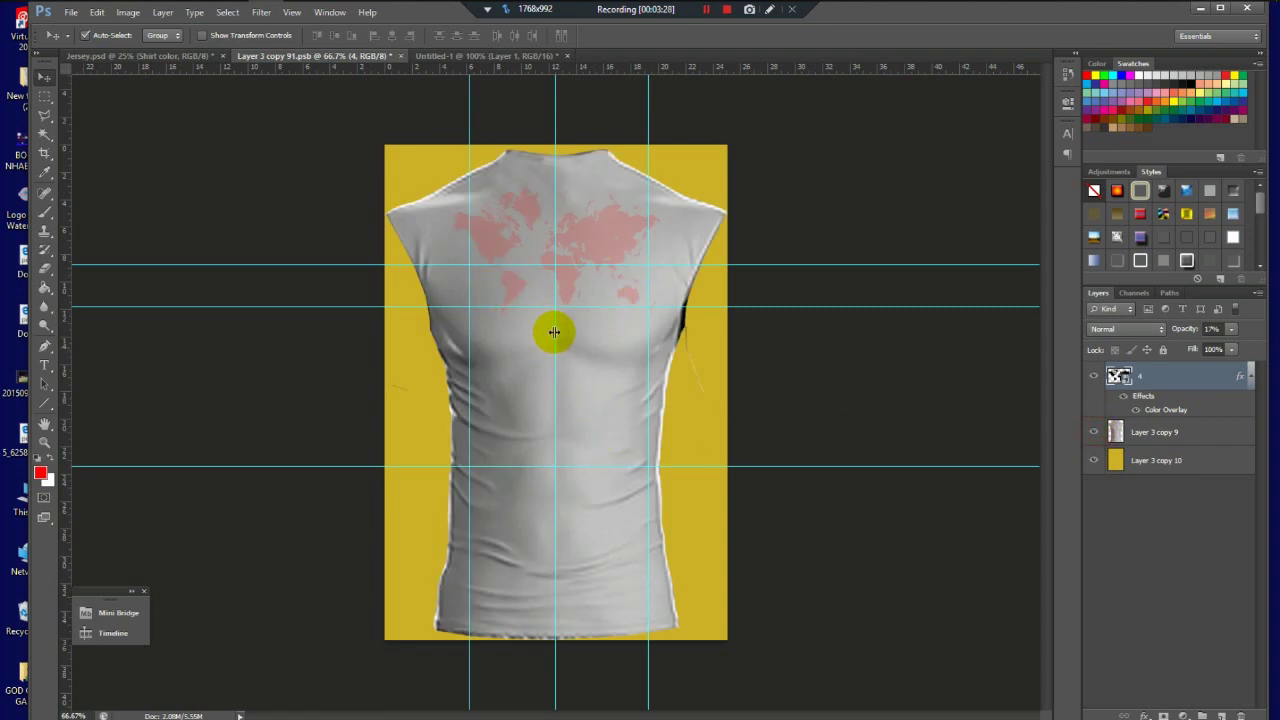
left_click(499, 323, "alt")
left_click(499, 323)
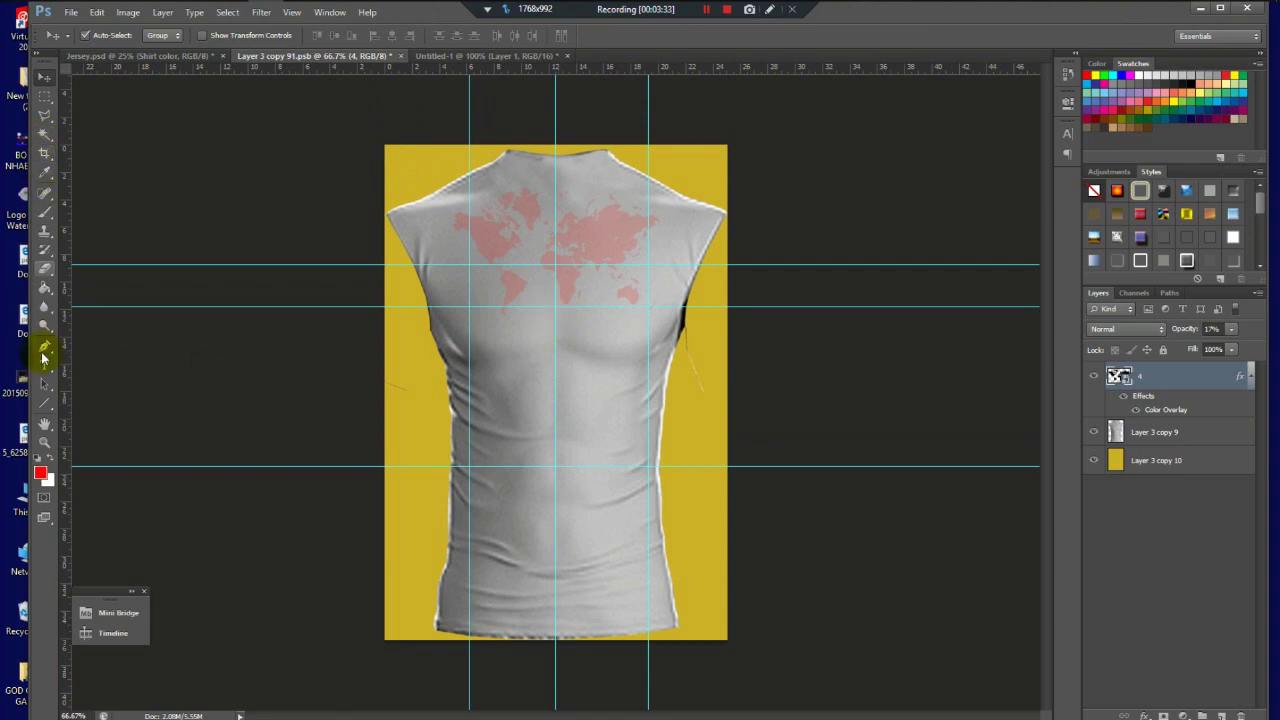
Step: Draw a closed triangular Pen shape from the centre guide below the chest to the canvas's right edge, between the two upper horizontal guides
left_click(44, 349)
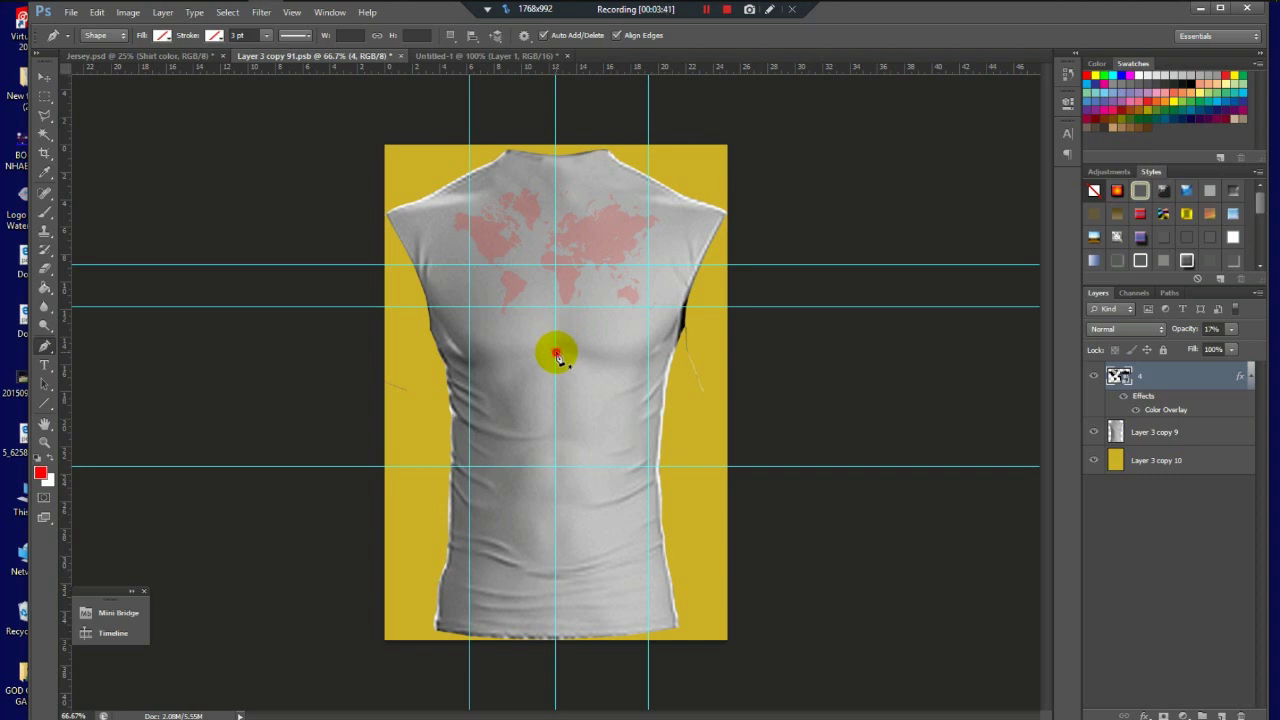
left_click(556, 352)
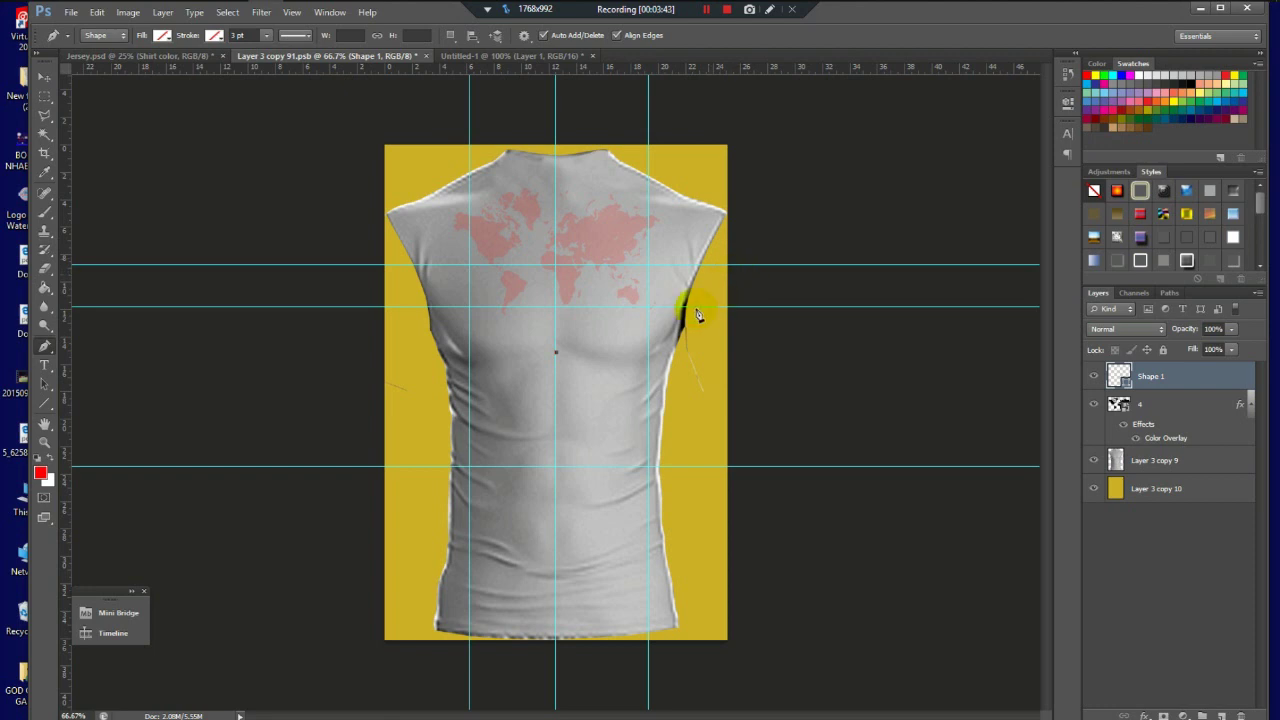
key("ctrl+z")
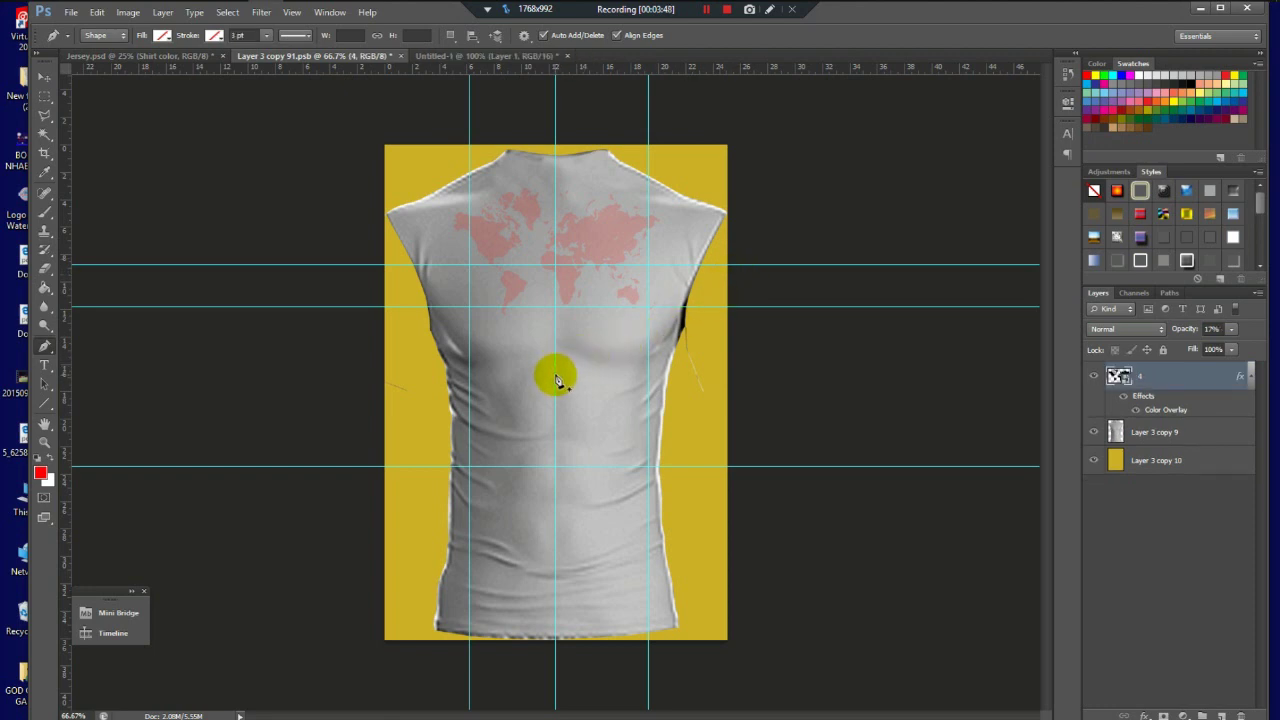
left_click(556, 377)
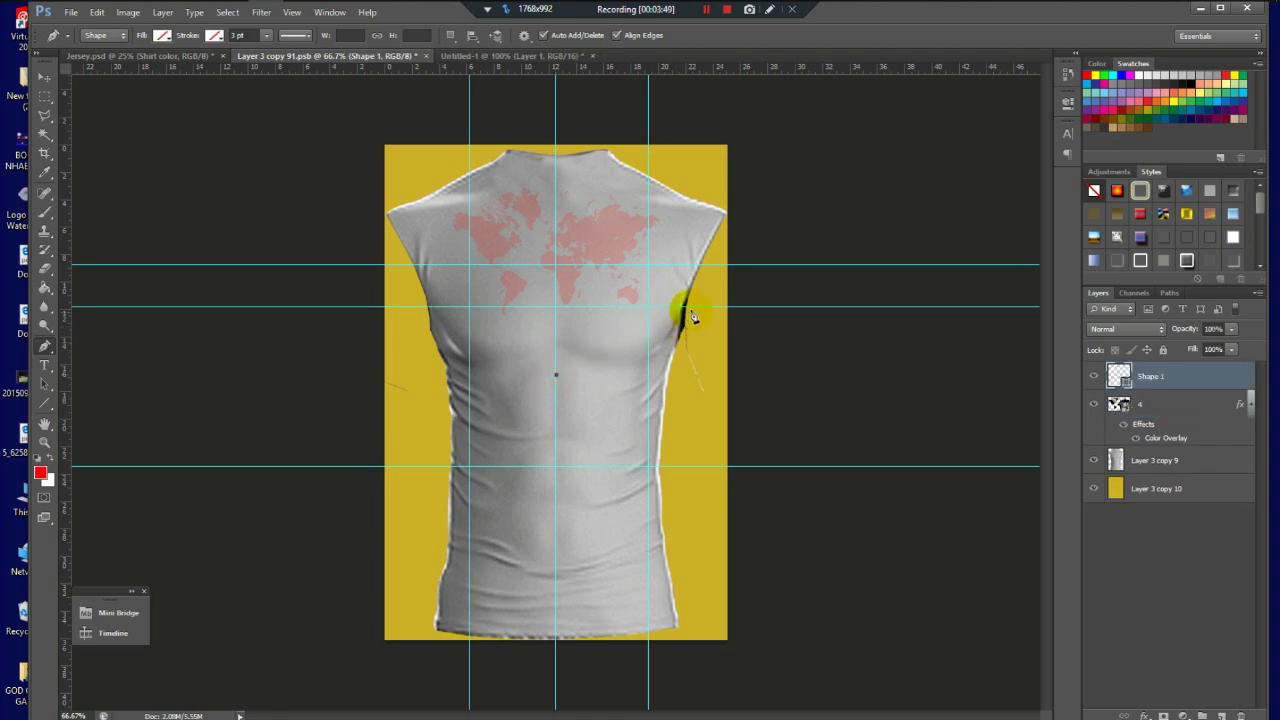
left_click(729, 267)
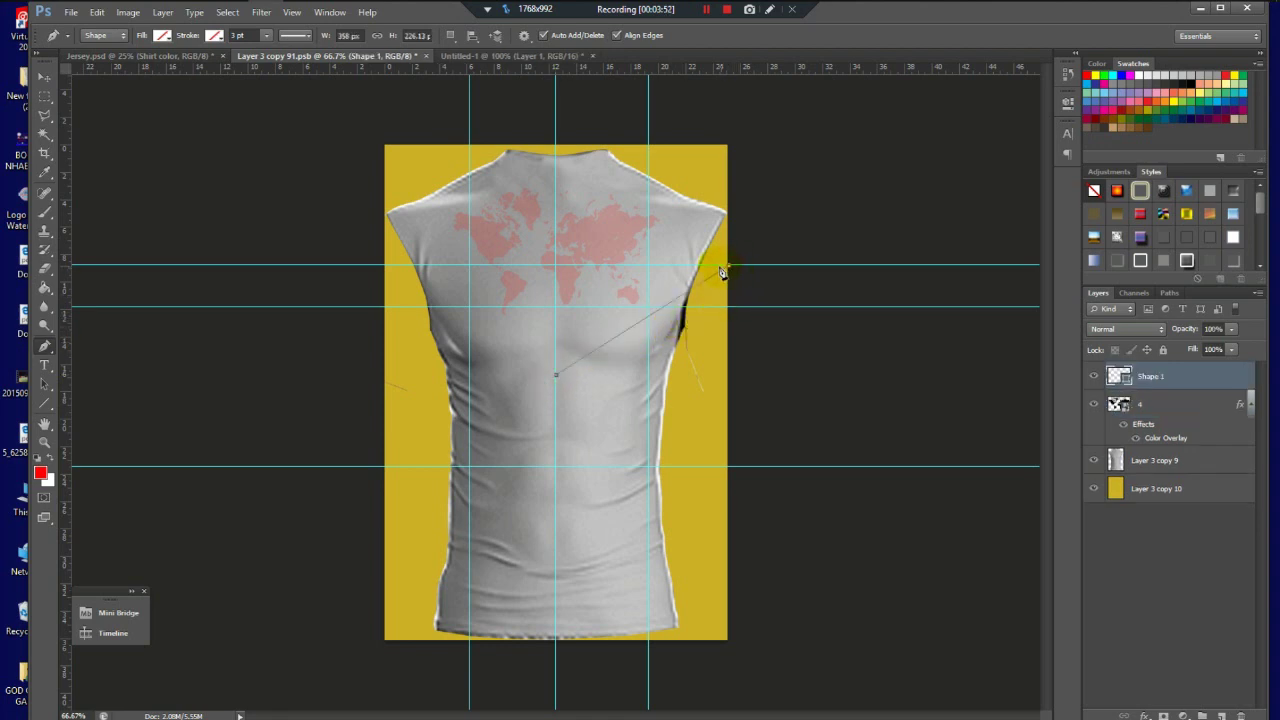
left_click(563, 374)
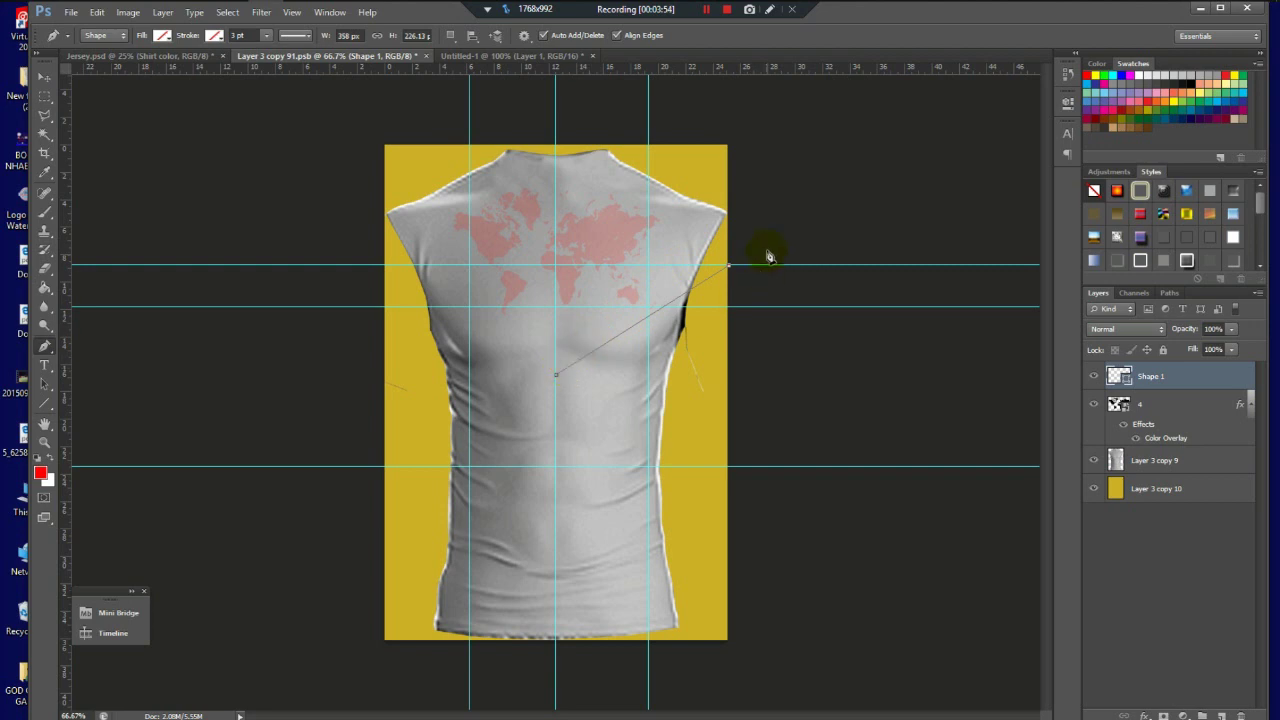
left_click(729, 308)
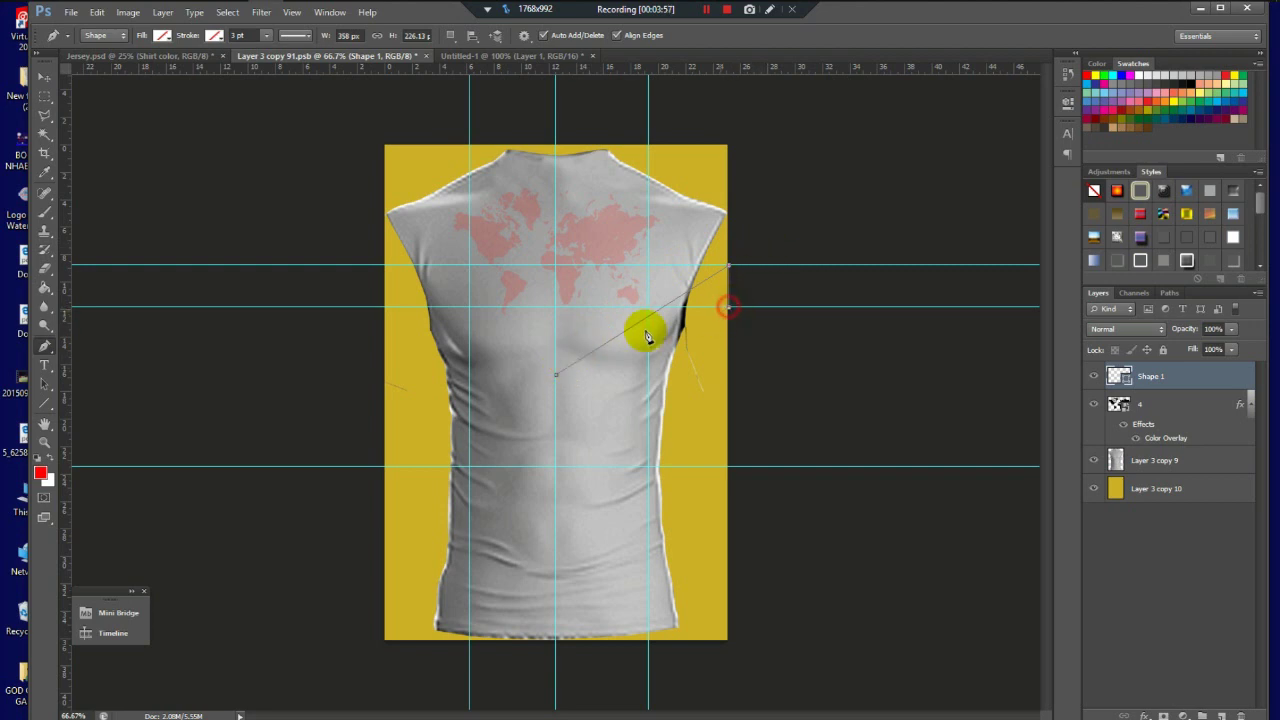
left_click(561, 376)
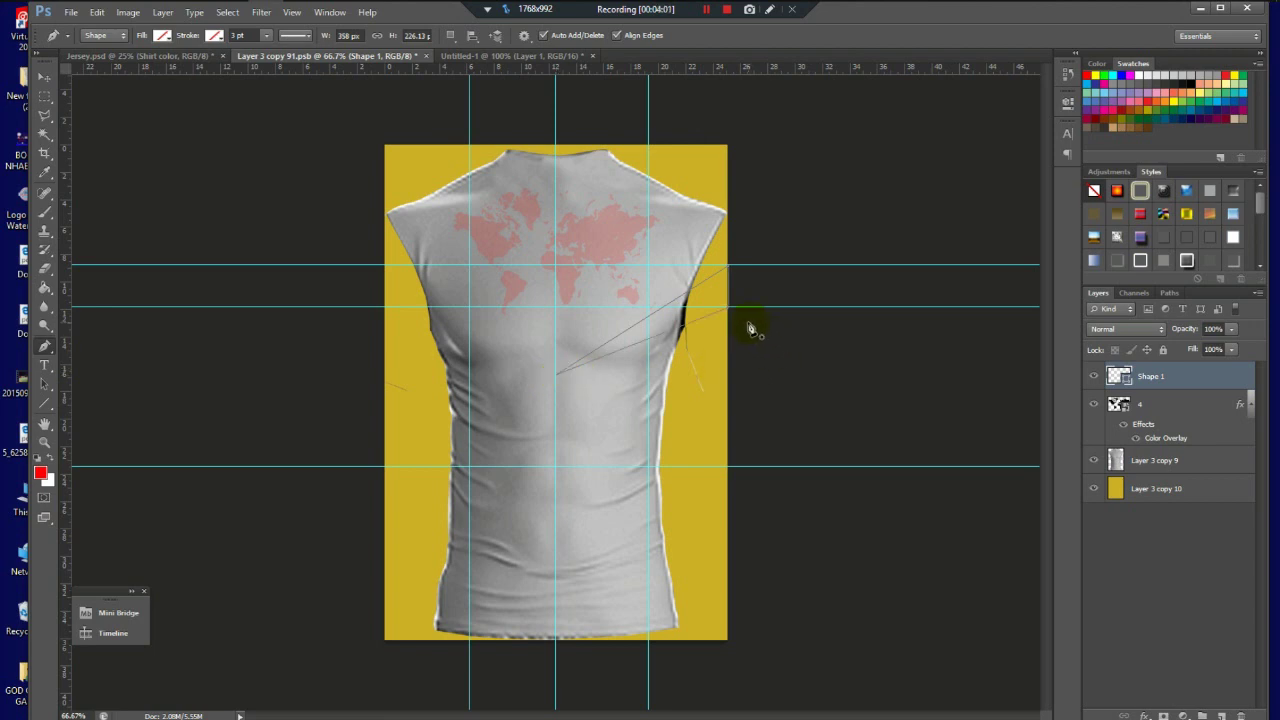
left_click(42, 78)
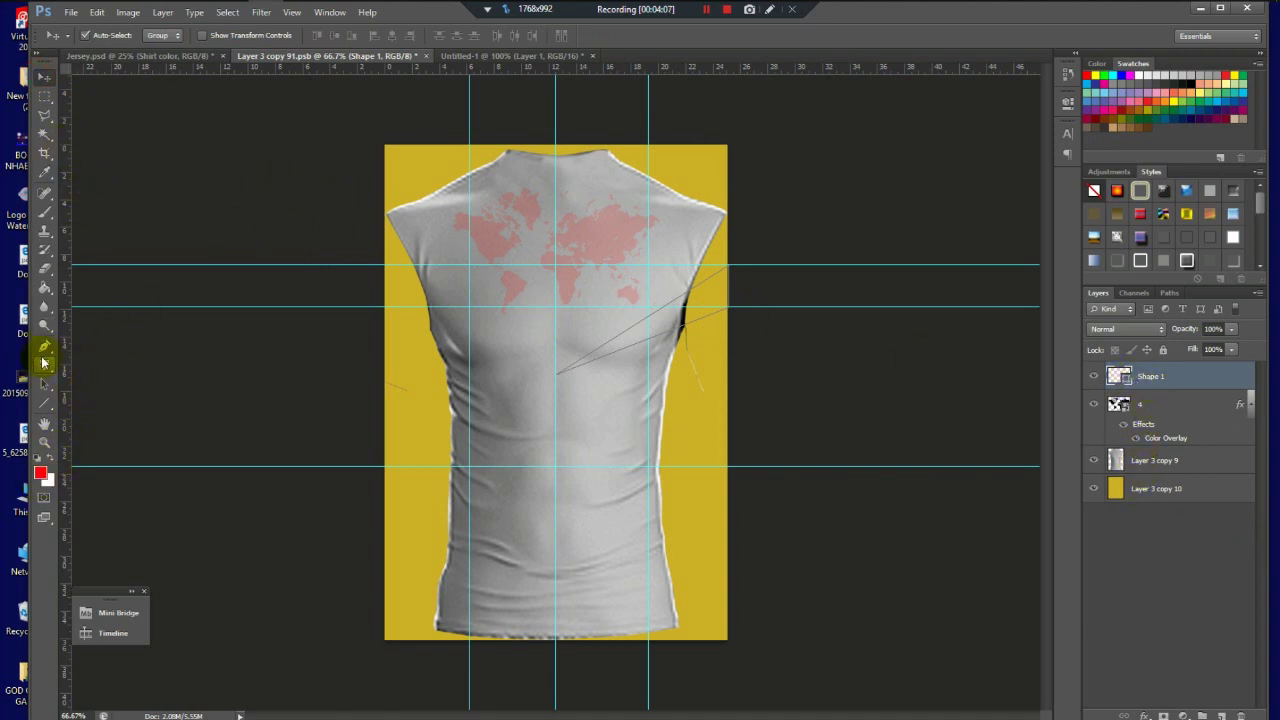
Step: Fill the triangular Pen shape with solid black and deselect it
left_click(44, 358)
left_click(160, 36)
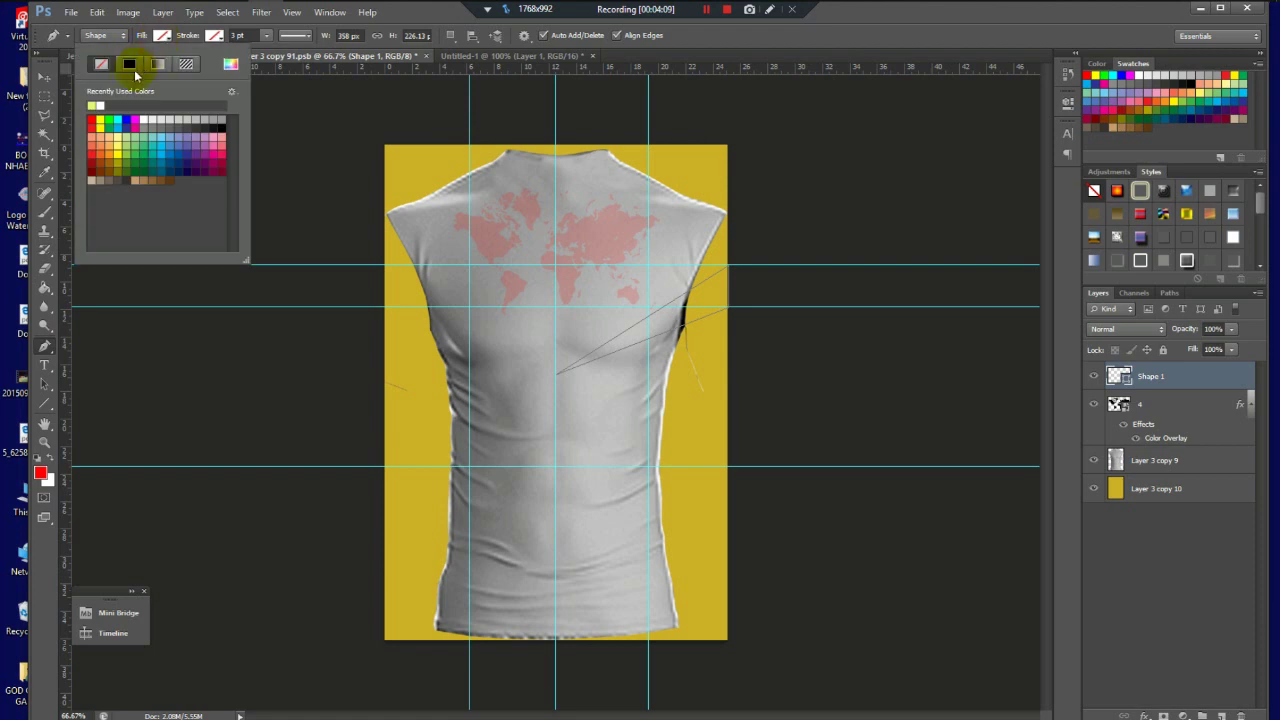
left_click(130, 66)
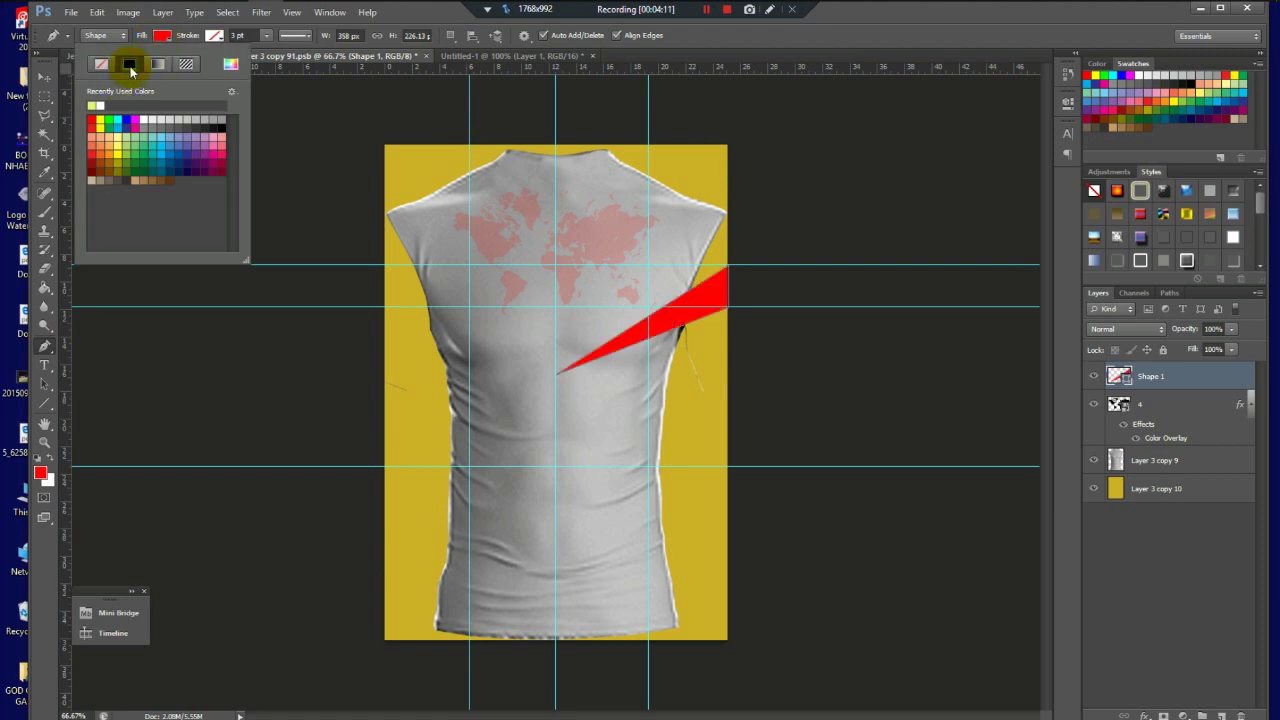
left_click(228, 122)
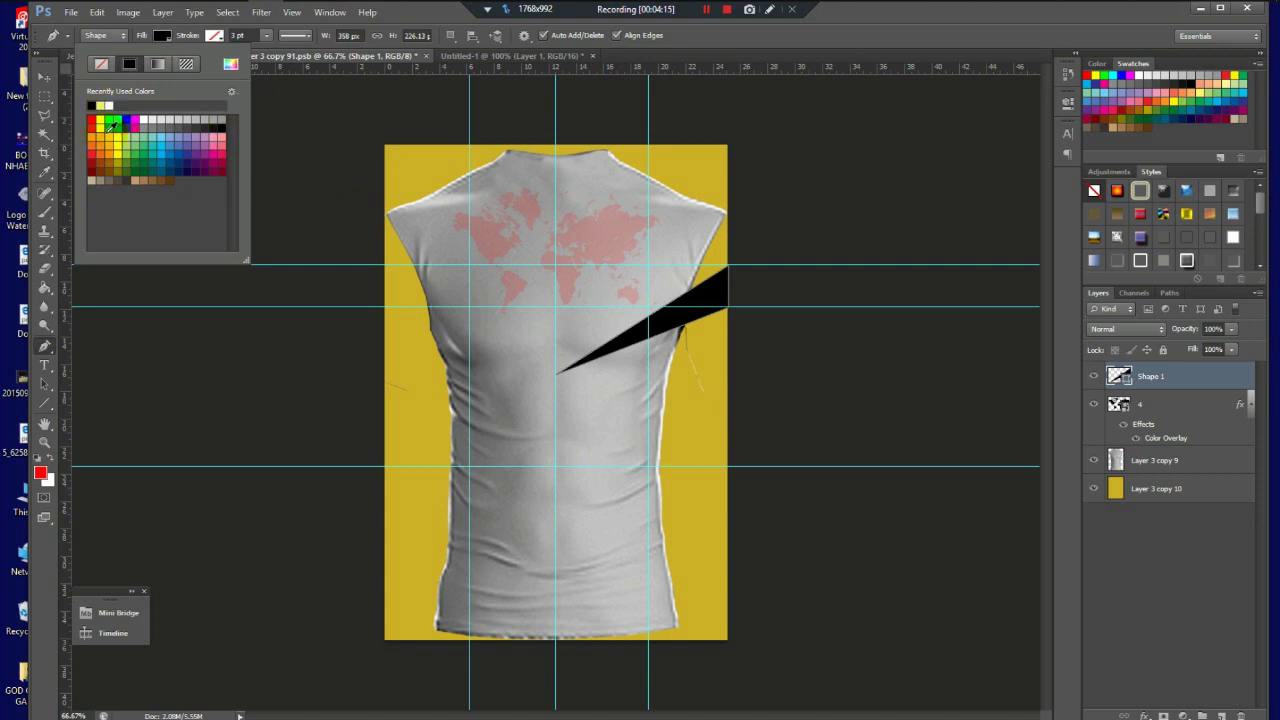
left_click(44, 77)
left_click(843, 323)
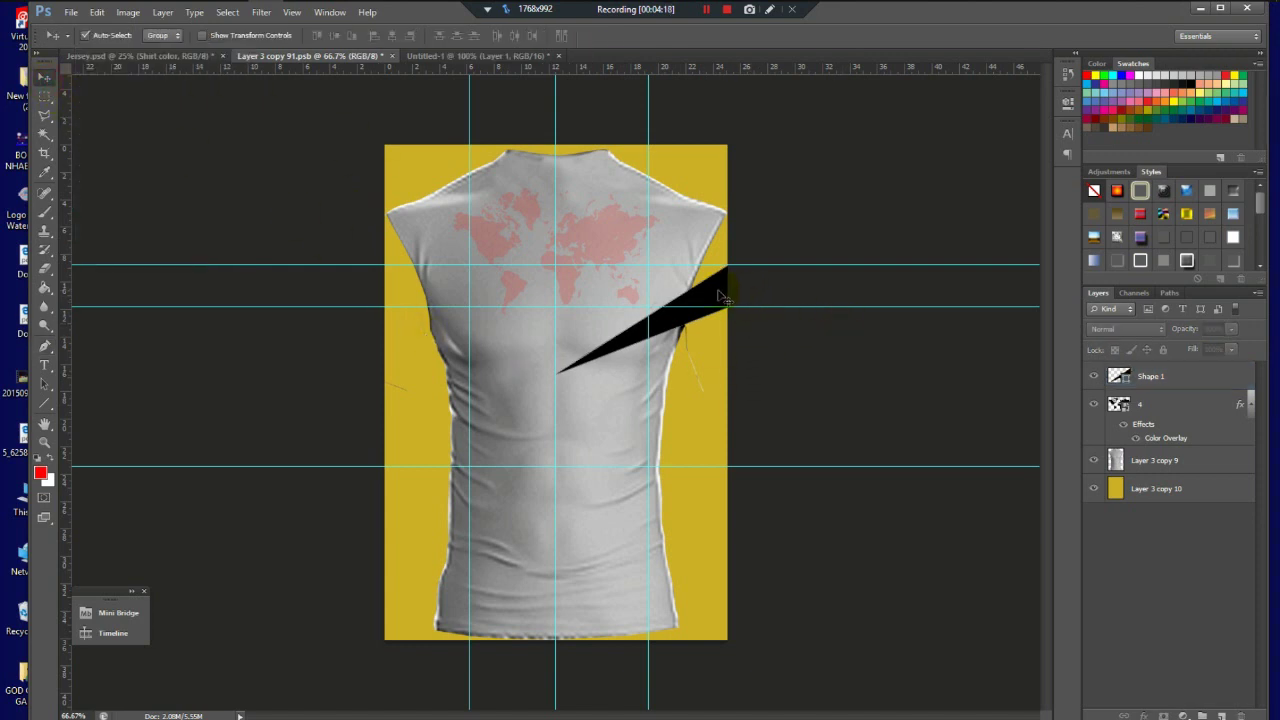
left_click(718, 297)
left_click_drag(718, 297, 676, 266, "alt")
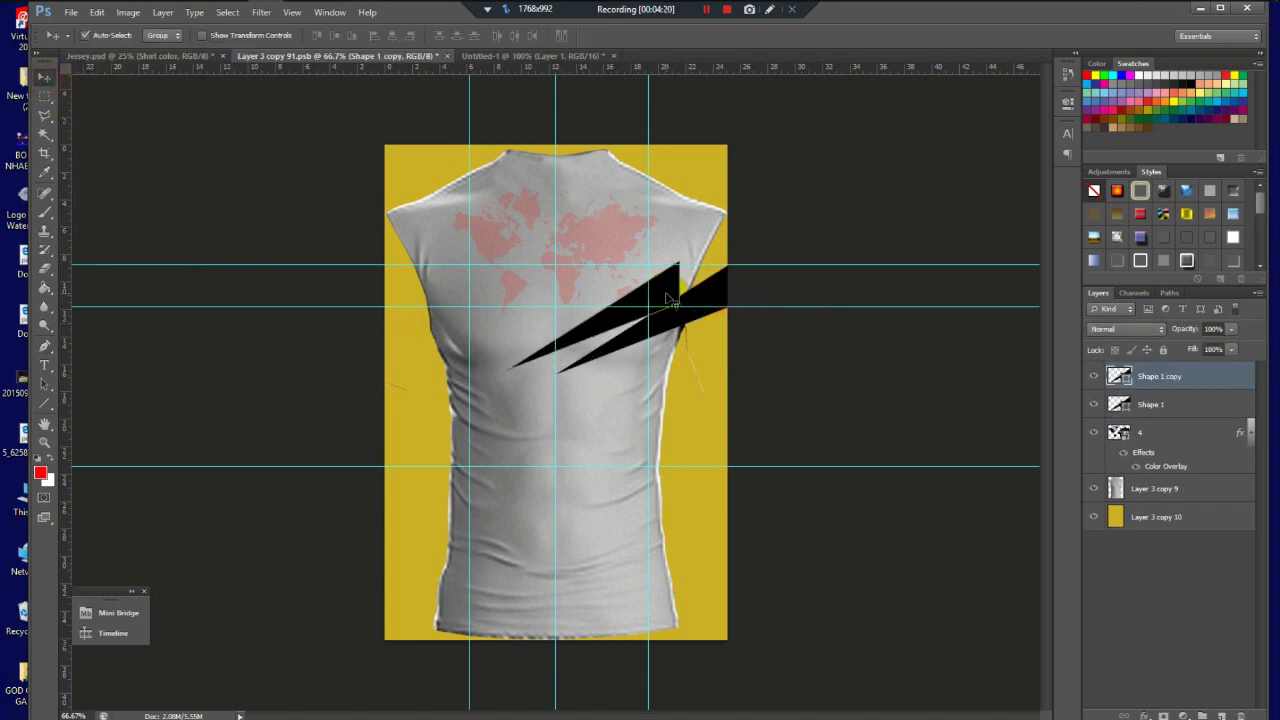
key("ctrl+z")
Step: Duplicate the black stripe, flip the copy horizontally and place it on the shirt's left half so both tips meet at the centre guide
left_click_drag(1191, 378, 1222, 716)
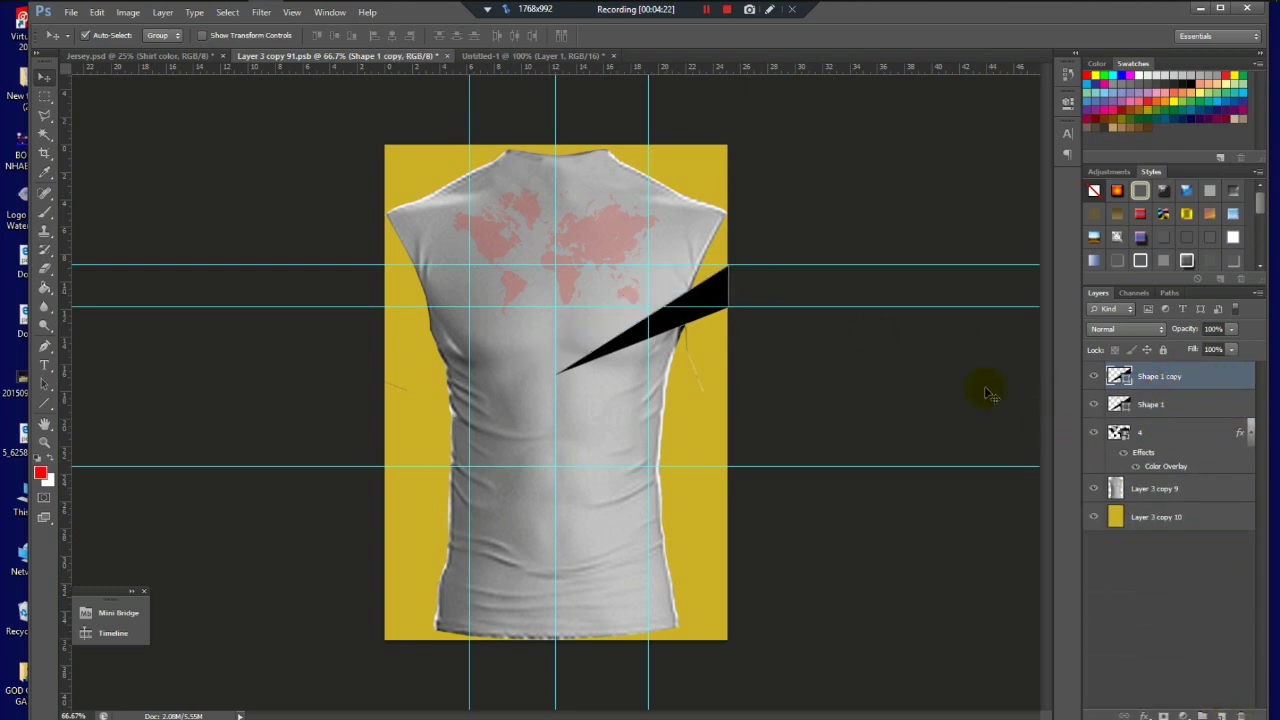
key("ctrl+t")
right_click(705, 293)
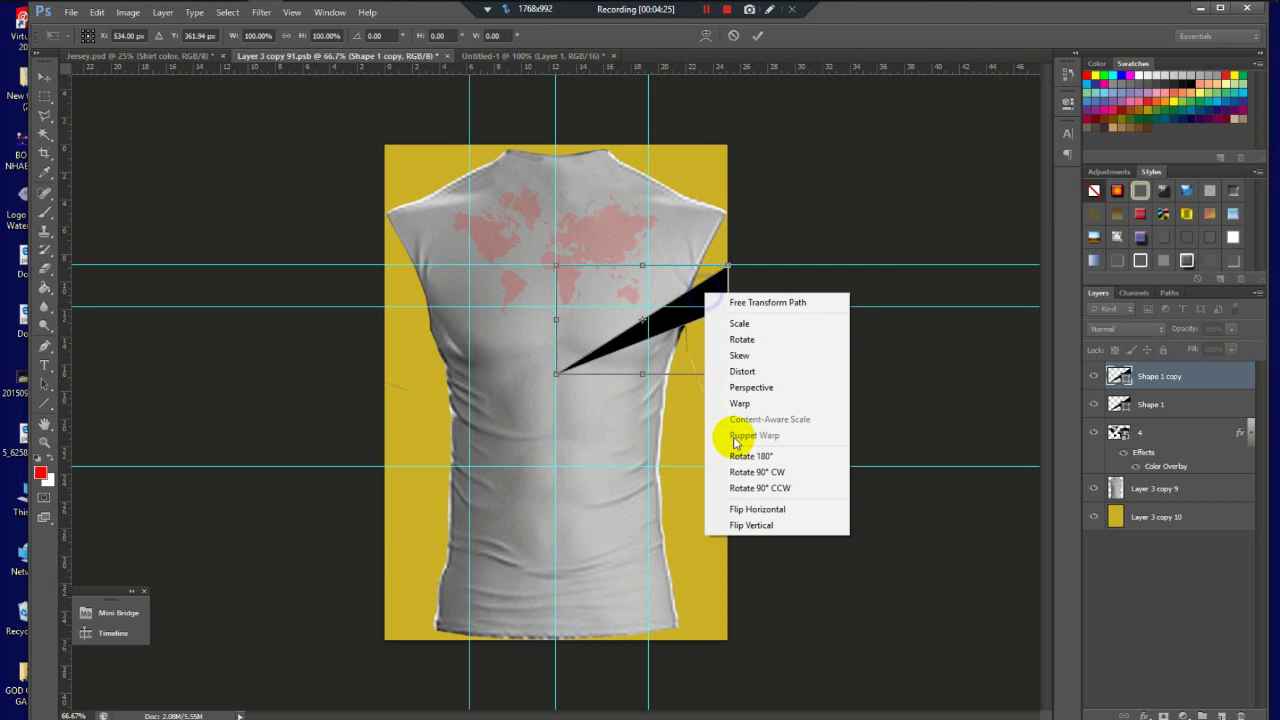
left_click(758, 510)
left_click_drag(670, 348, 517, 348)
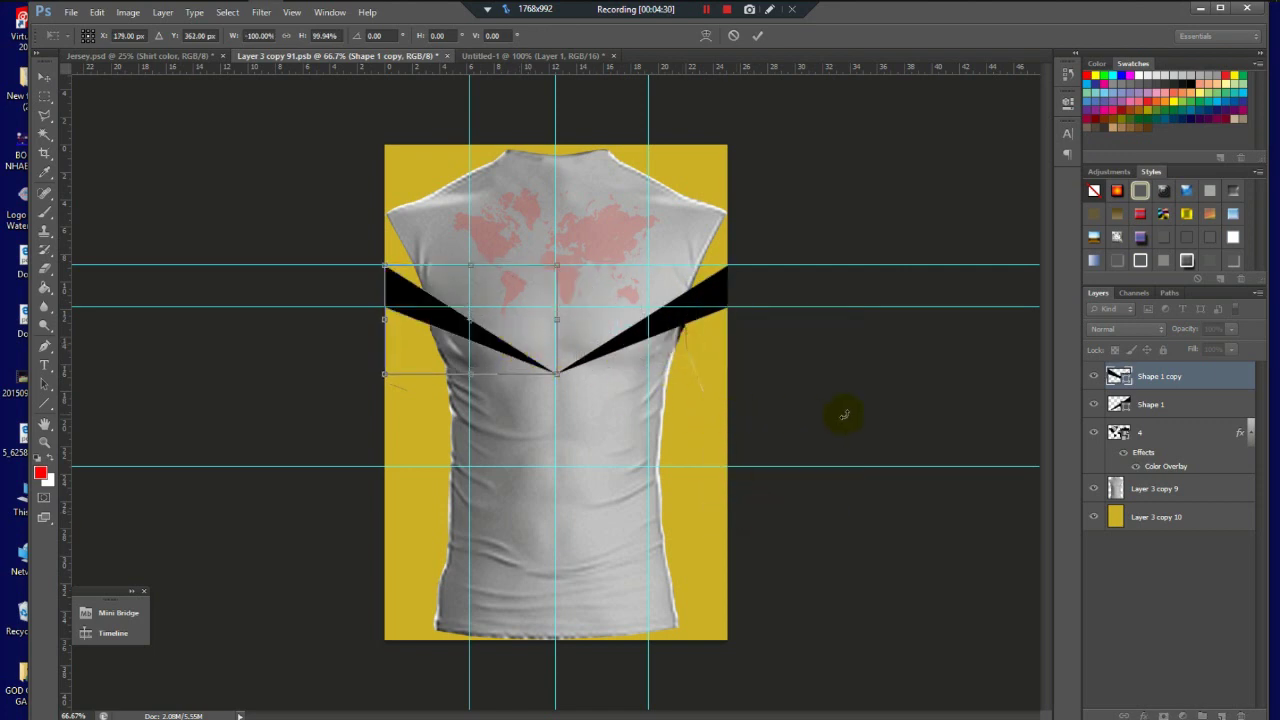
left_click(46, 84)
left_click(585, 282)
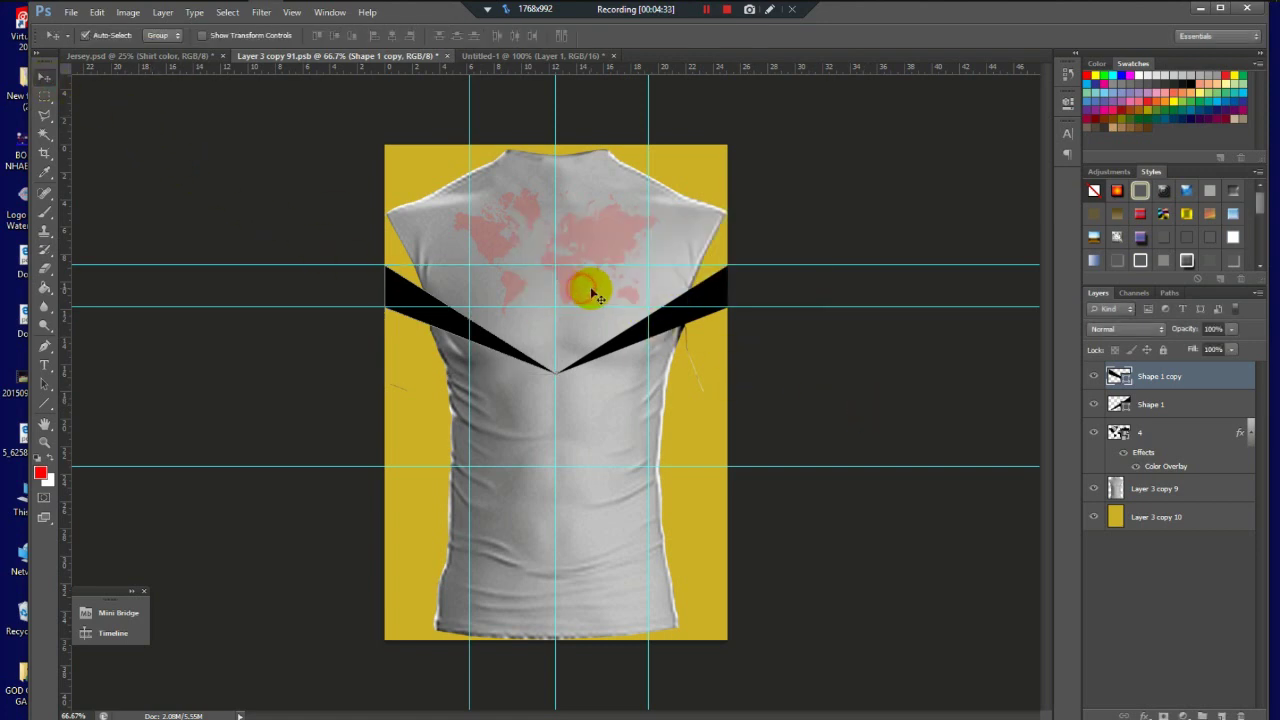
left_click(779, 385)
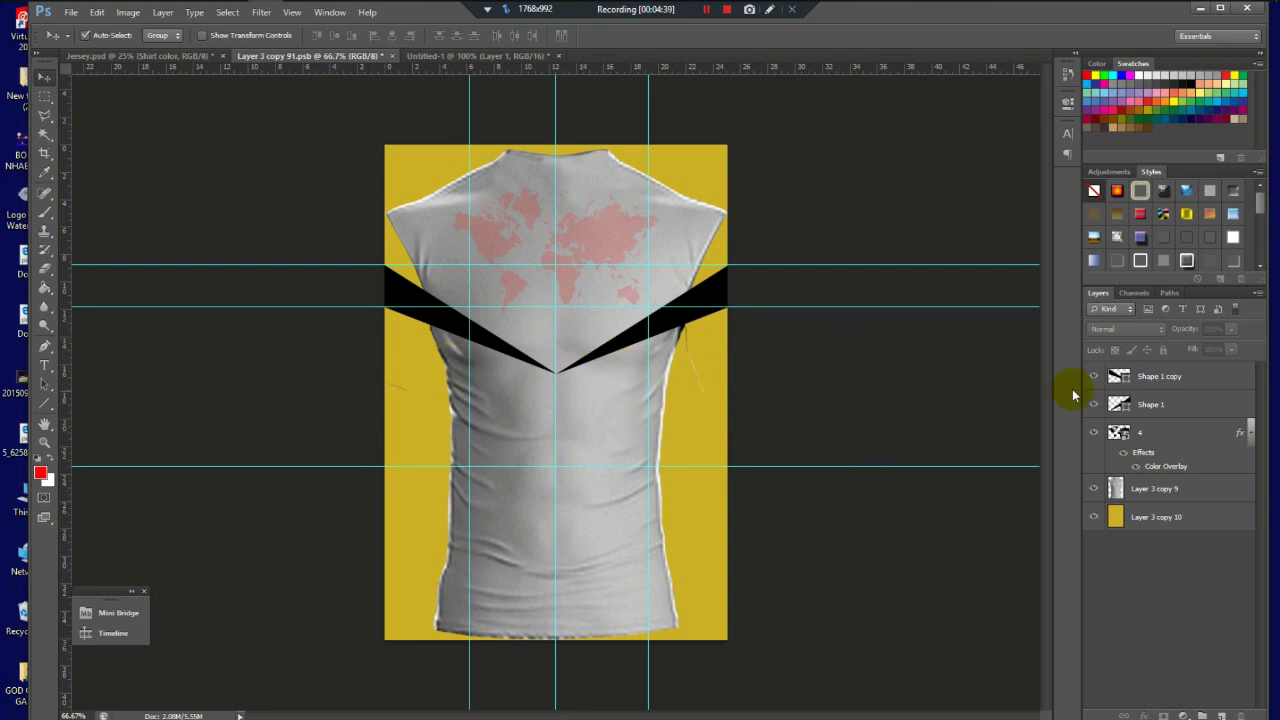
left_click(1170, 406)
left_click(1157, 375)
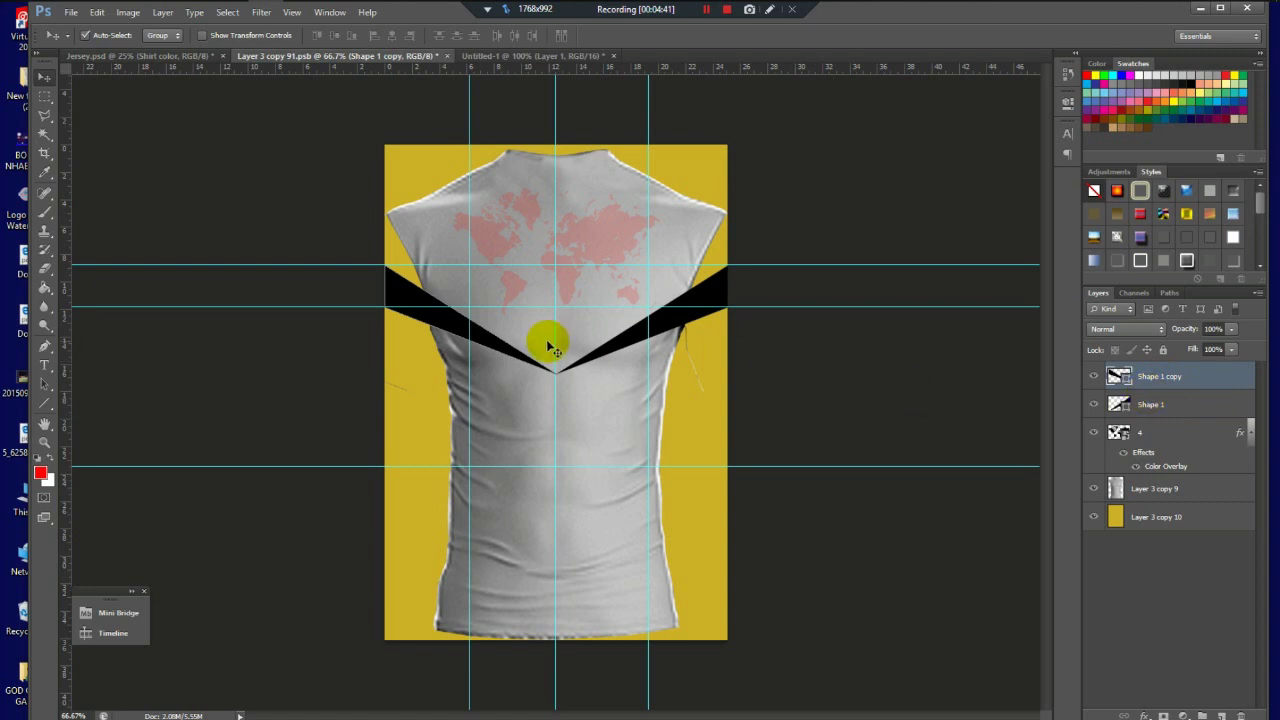
left_click(1183, 405, "shift")
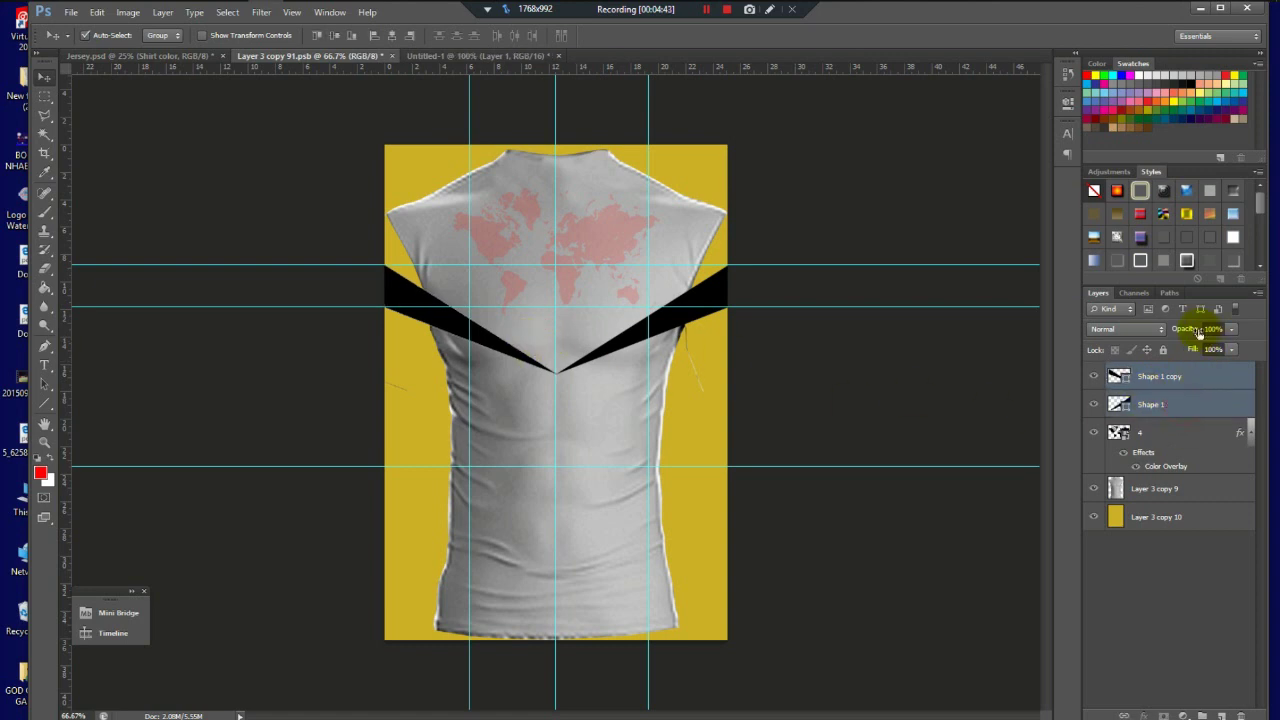
key("Return")
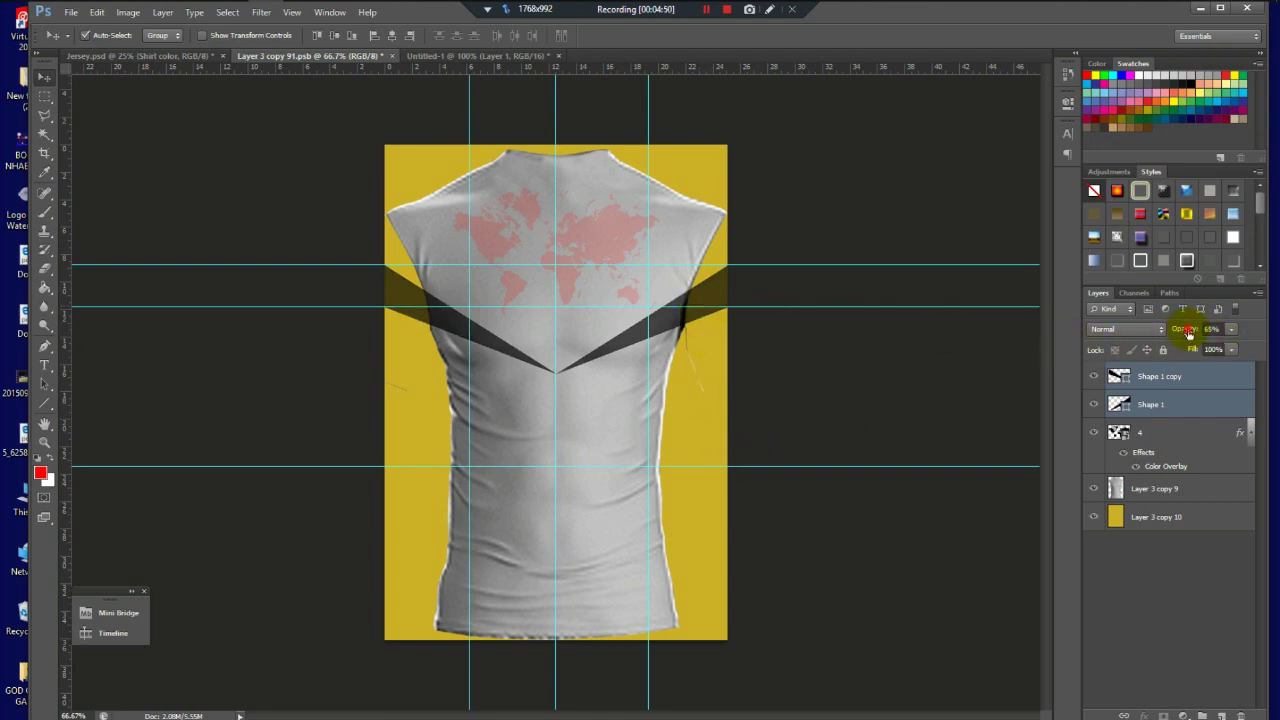
left_click_drag(1189, 334, 1184, 333)
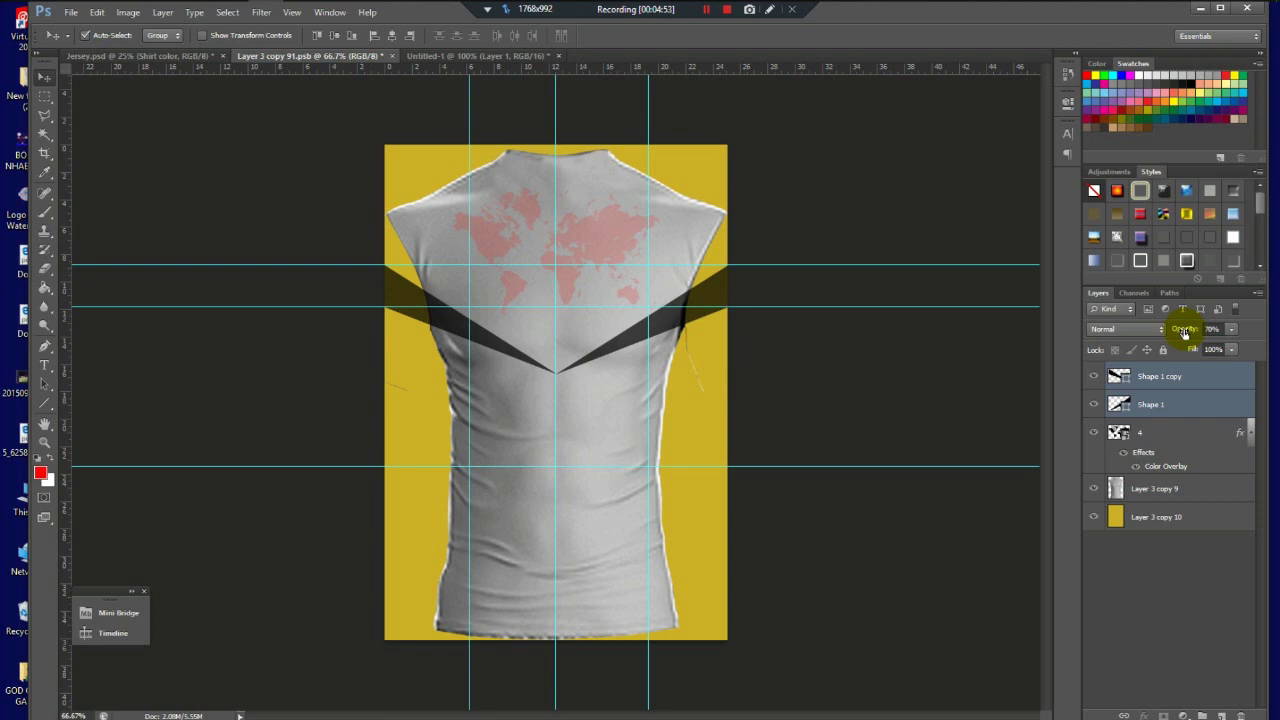
left_click_drag(1184, 329, 1198, 332)
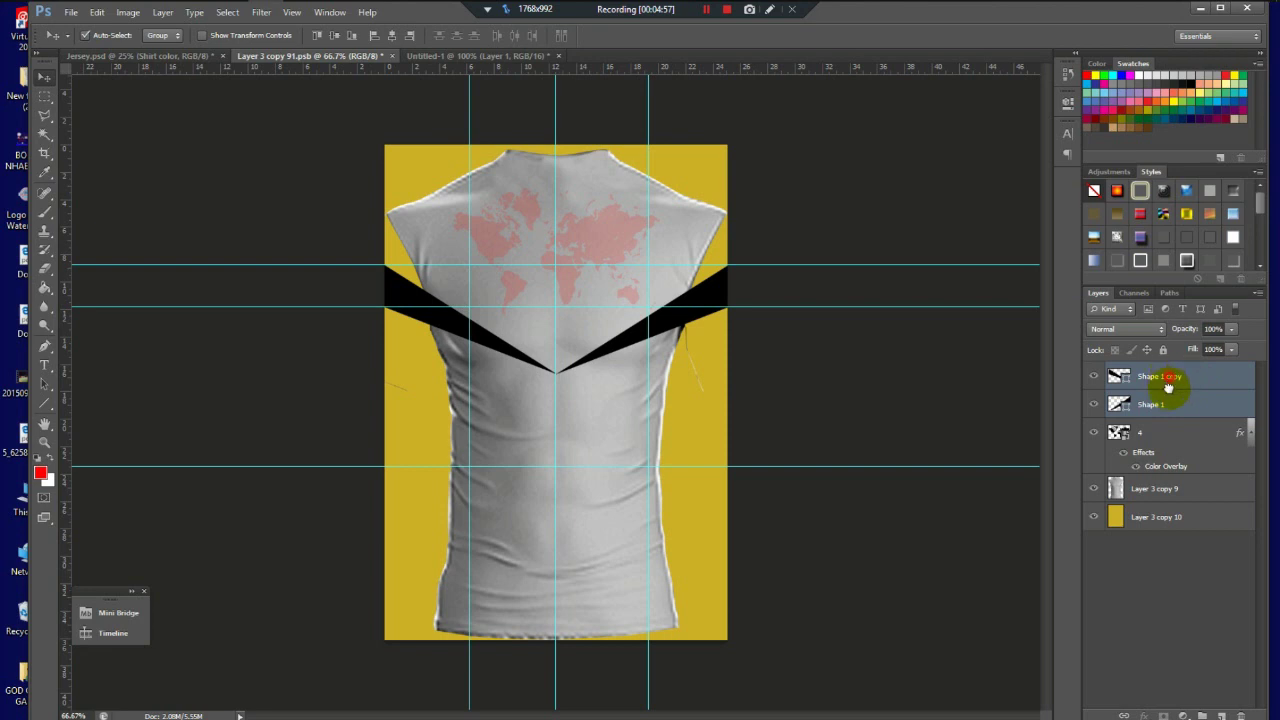
left_click_drag(1168, 388, 1222, 716)
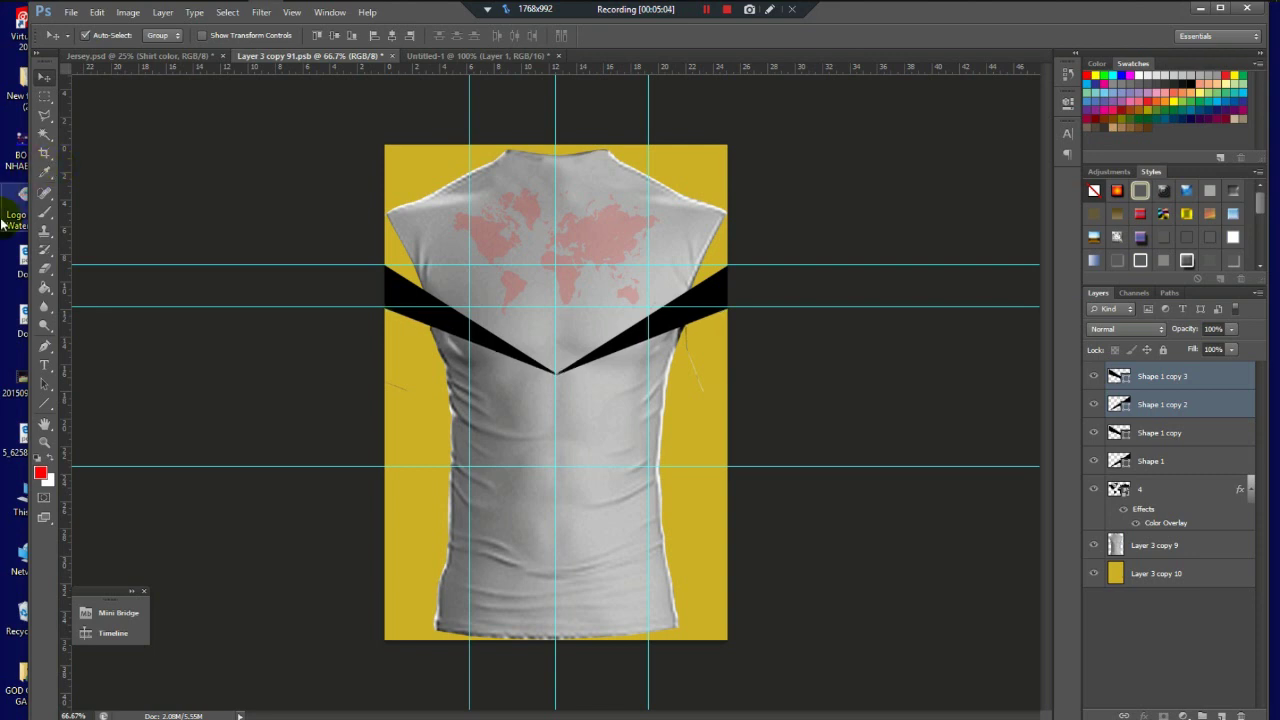
key("Delete")
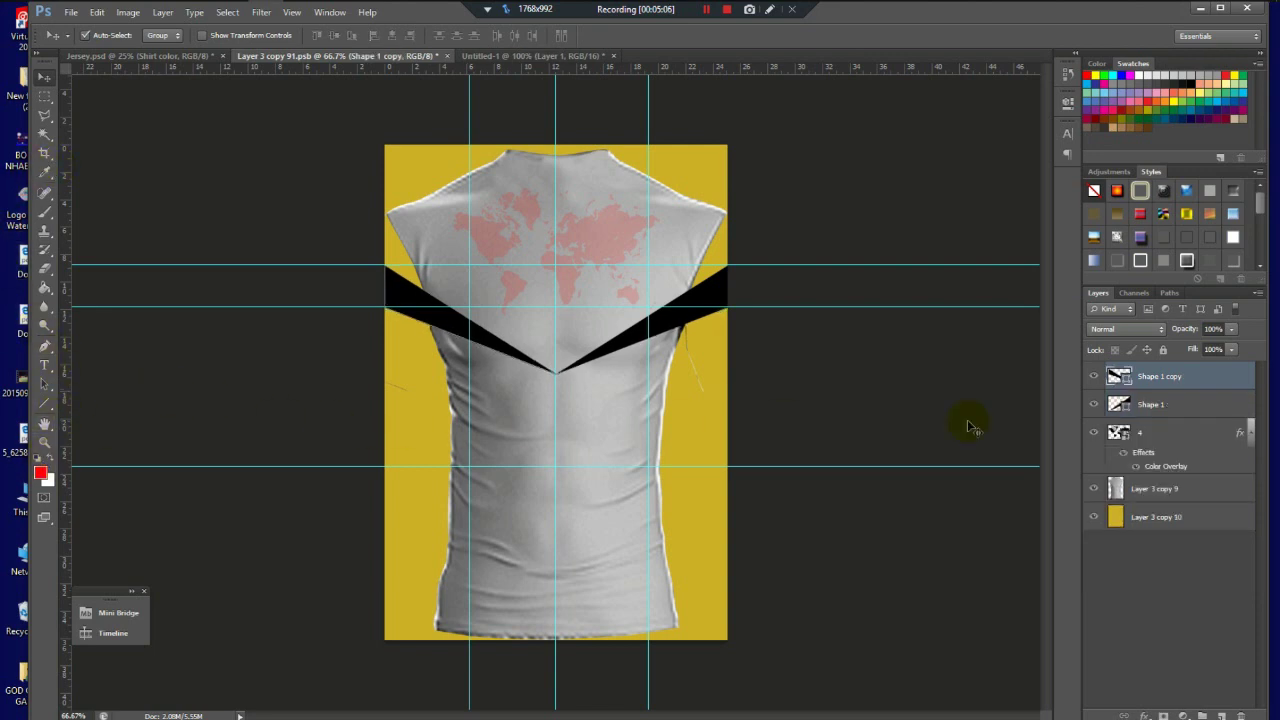
left_click(1204, 402)
left_click(1203, 388, "shift")
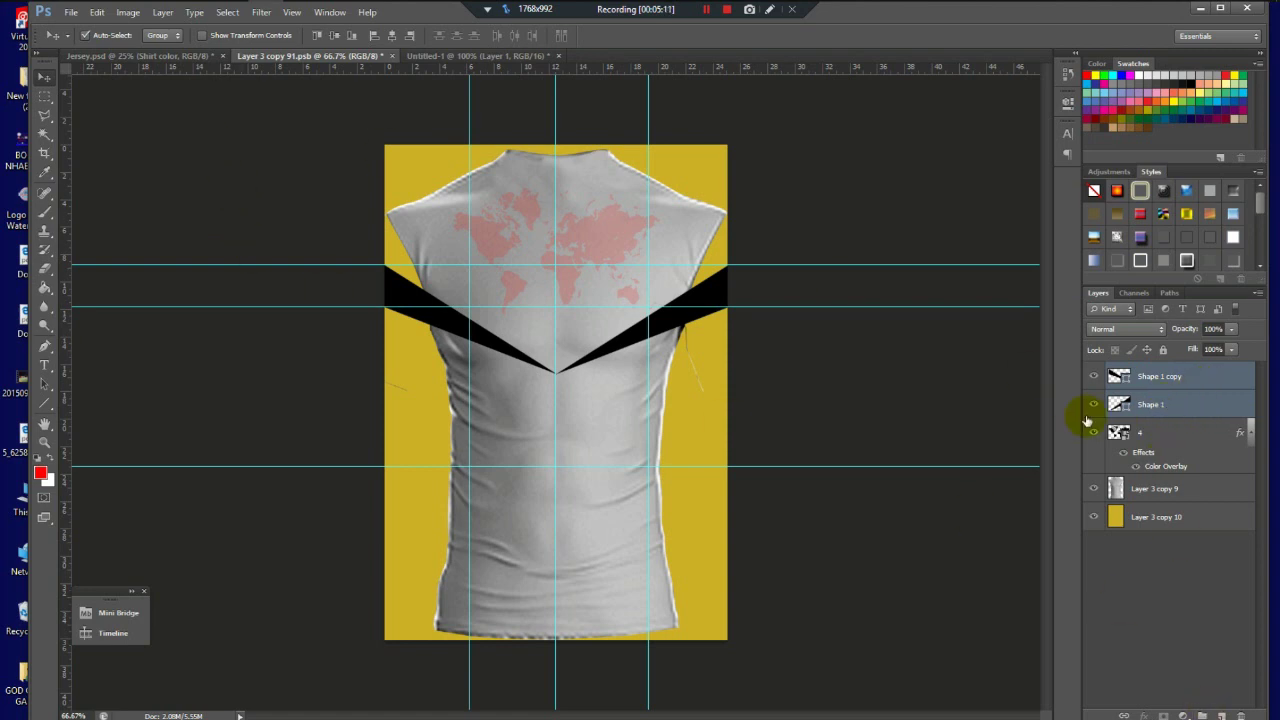
Step: Add a Drop Shadow in red ff0000 to the left black stripe, Shape 1 copy
left_click(1246, 380)
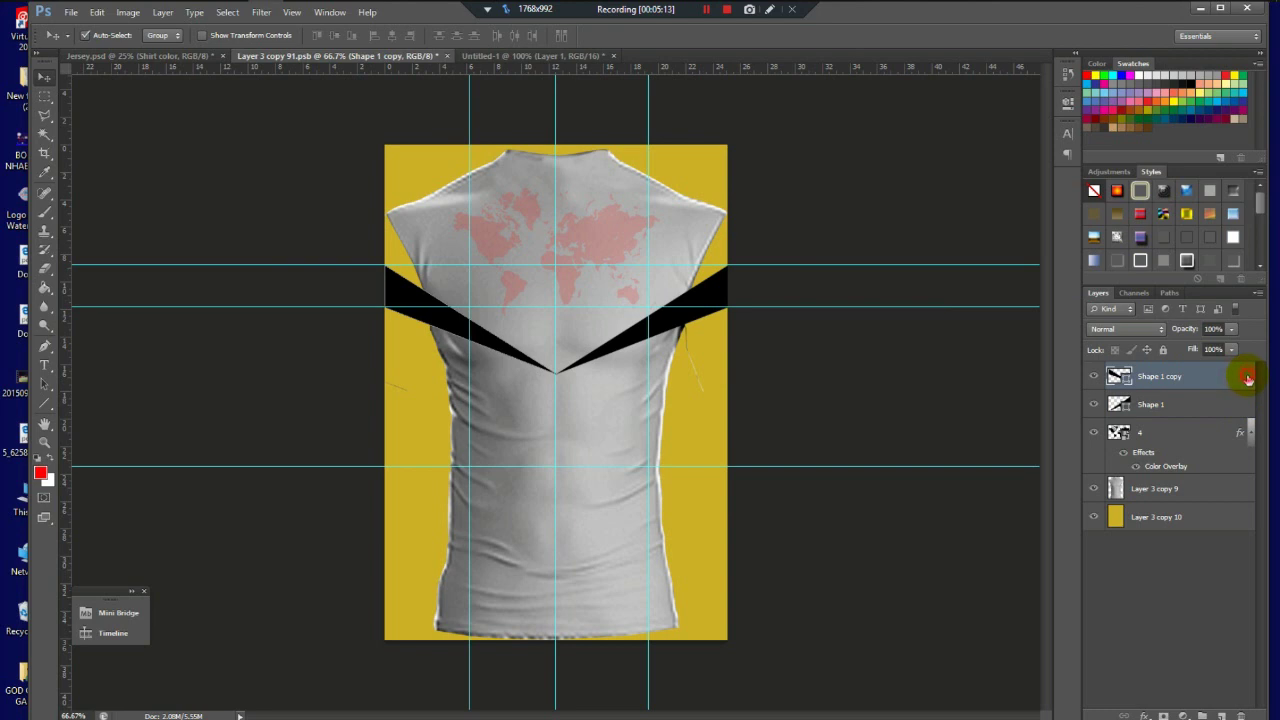
double_click(1242, 384)
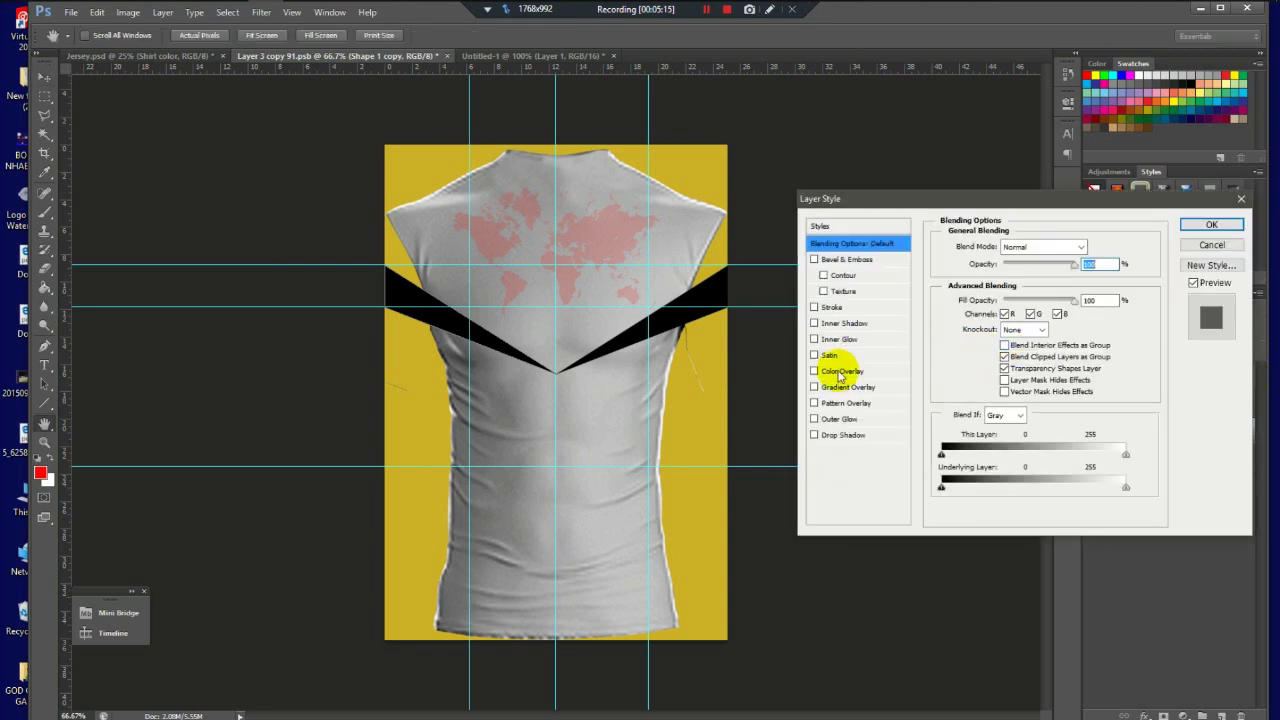
left_click(850, 435)
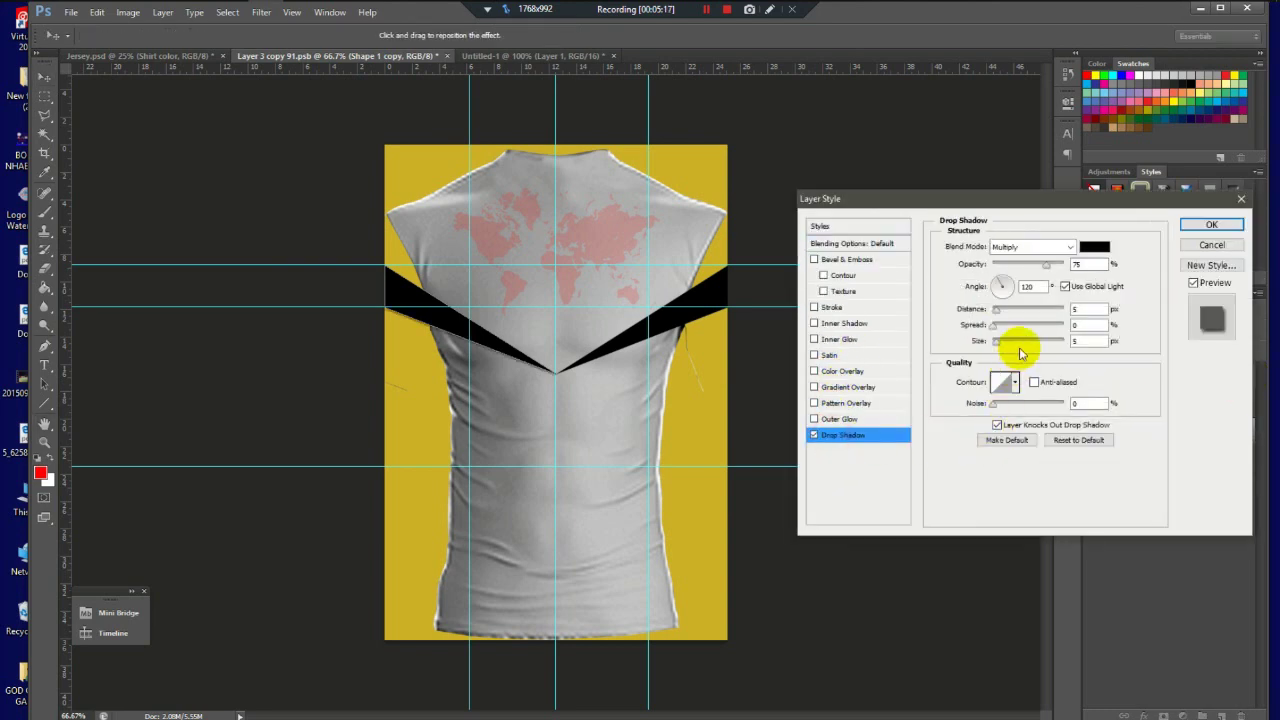
left_click(1090, 247)
left_click(40, 474)
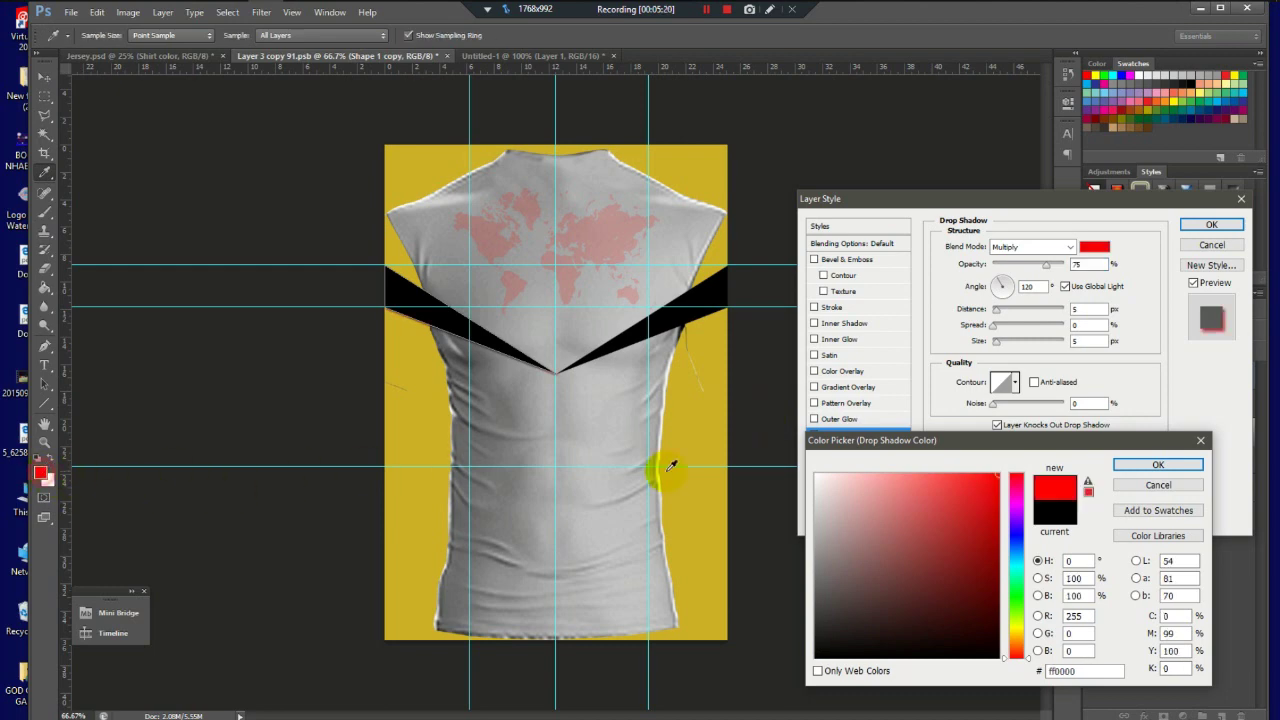
left_click(1157, 465)
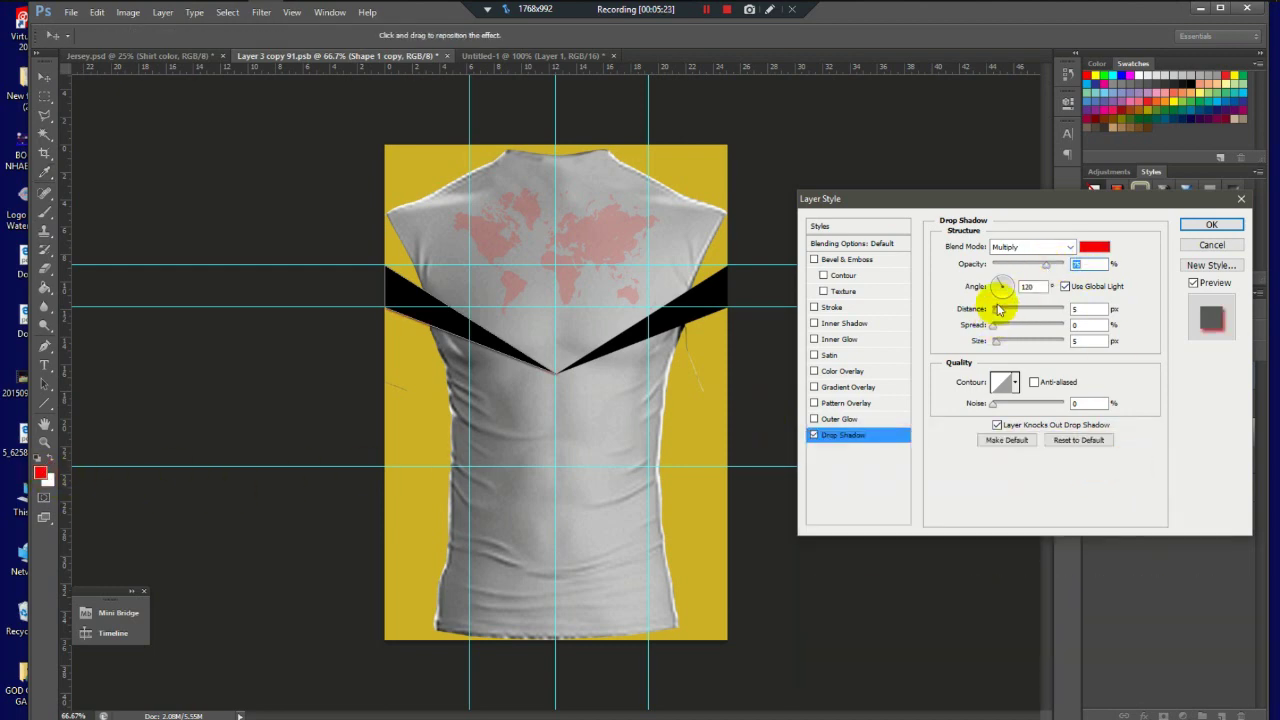
Step: Set the shadow's angle to 90° and increase its distance to form a red band below the left stripe
key("Tab")
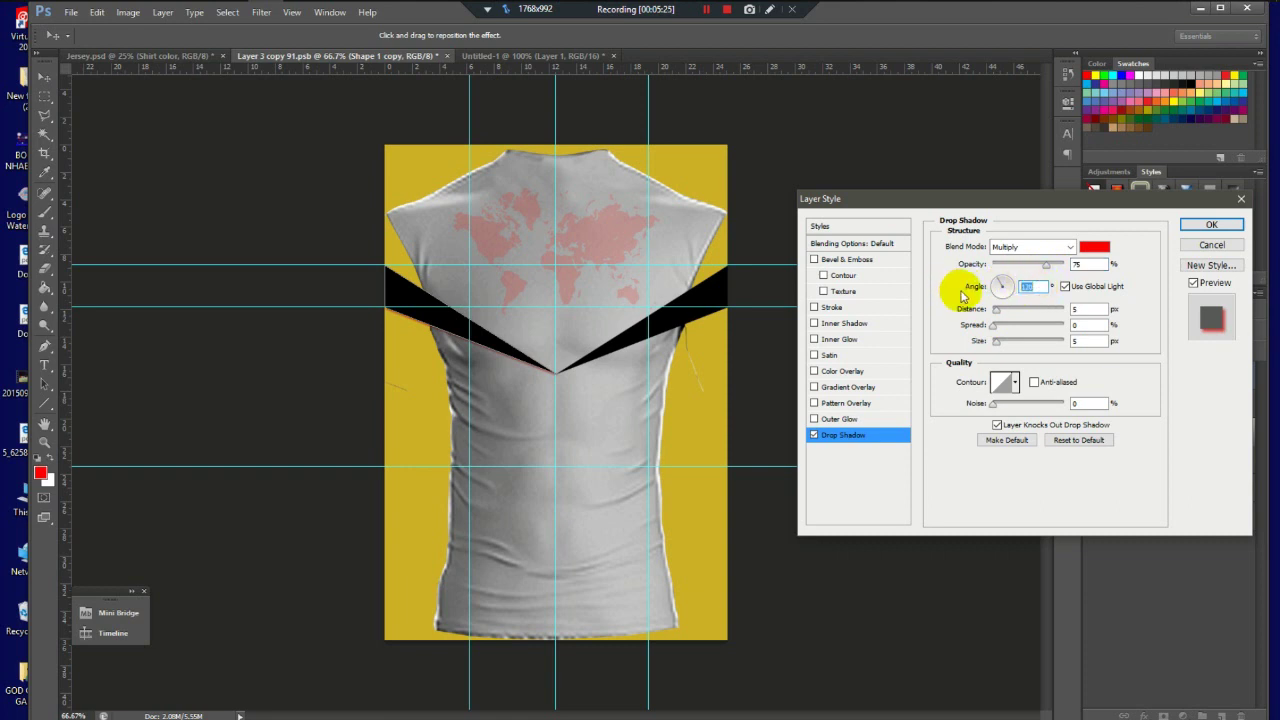
type("90")
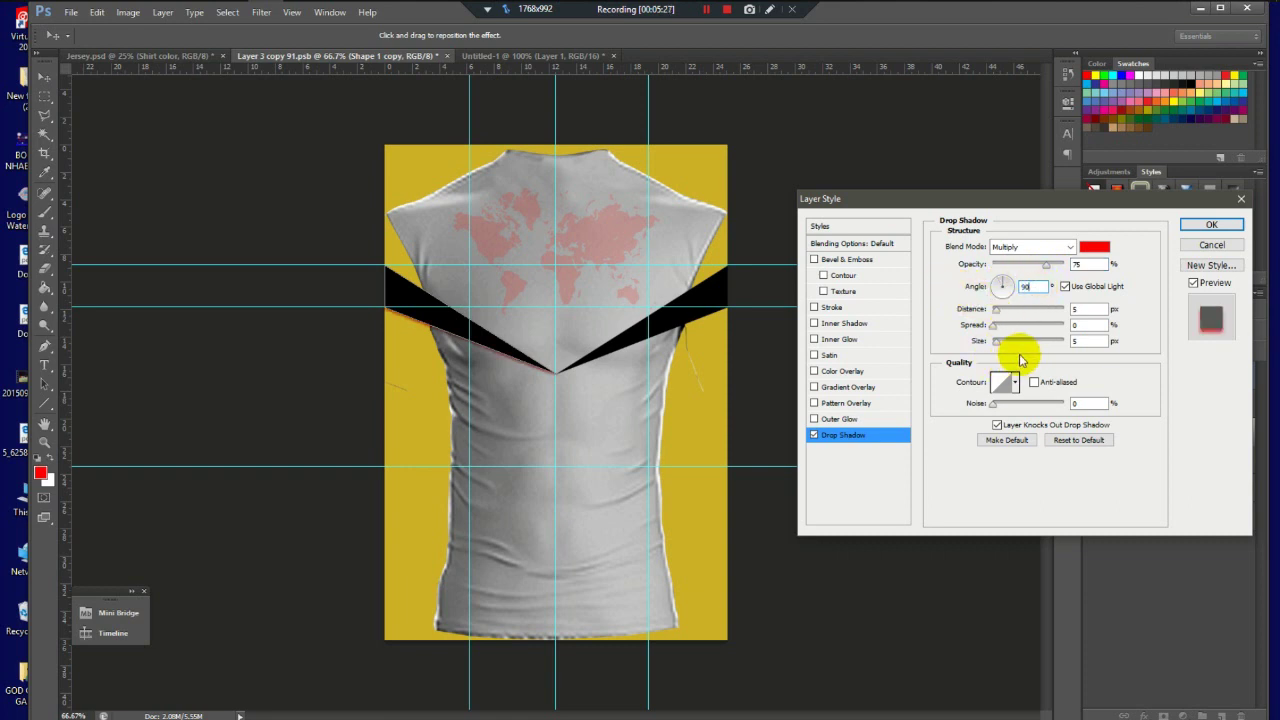
left_click_drag(997, 310, 1009, 322)
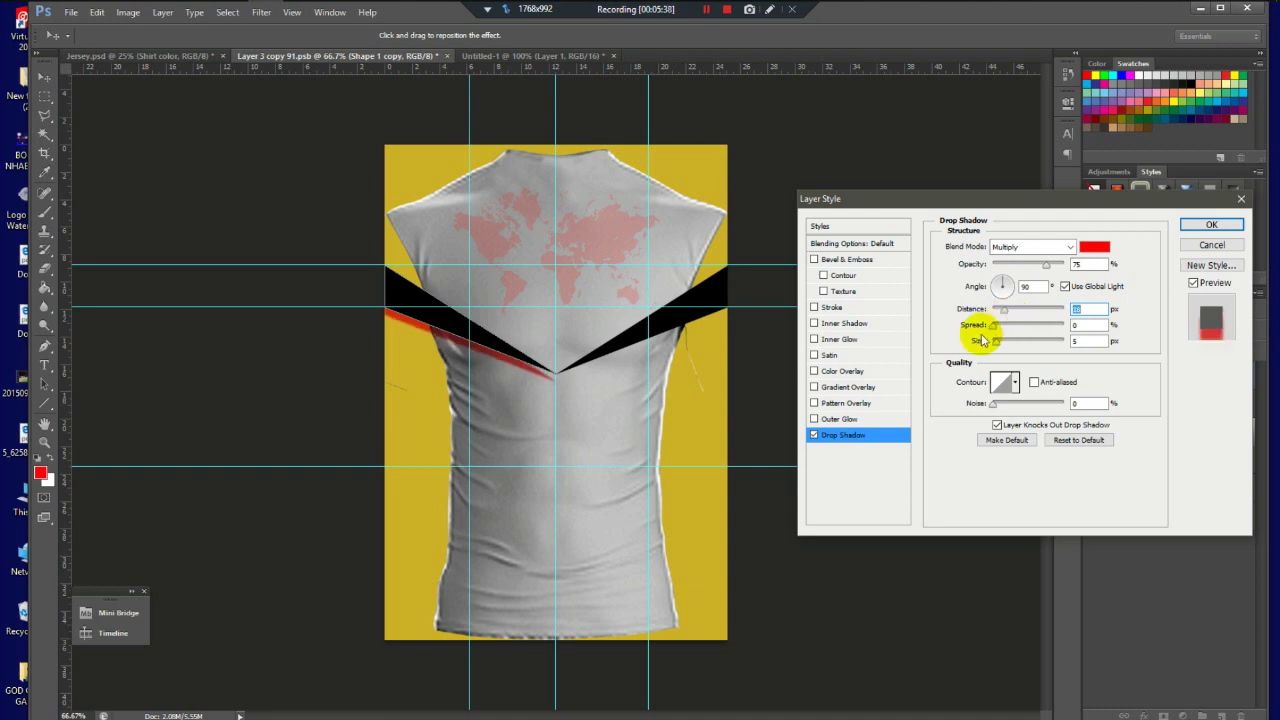
left_click(1207, 226)
Step: Replace the plain right stripe with a horizontally flipped duplicate of the red-shadowed left stripe, mirrored about the centre guide
left_click(722, 305)
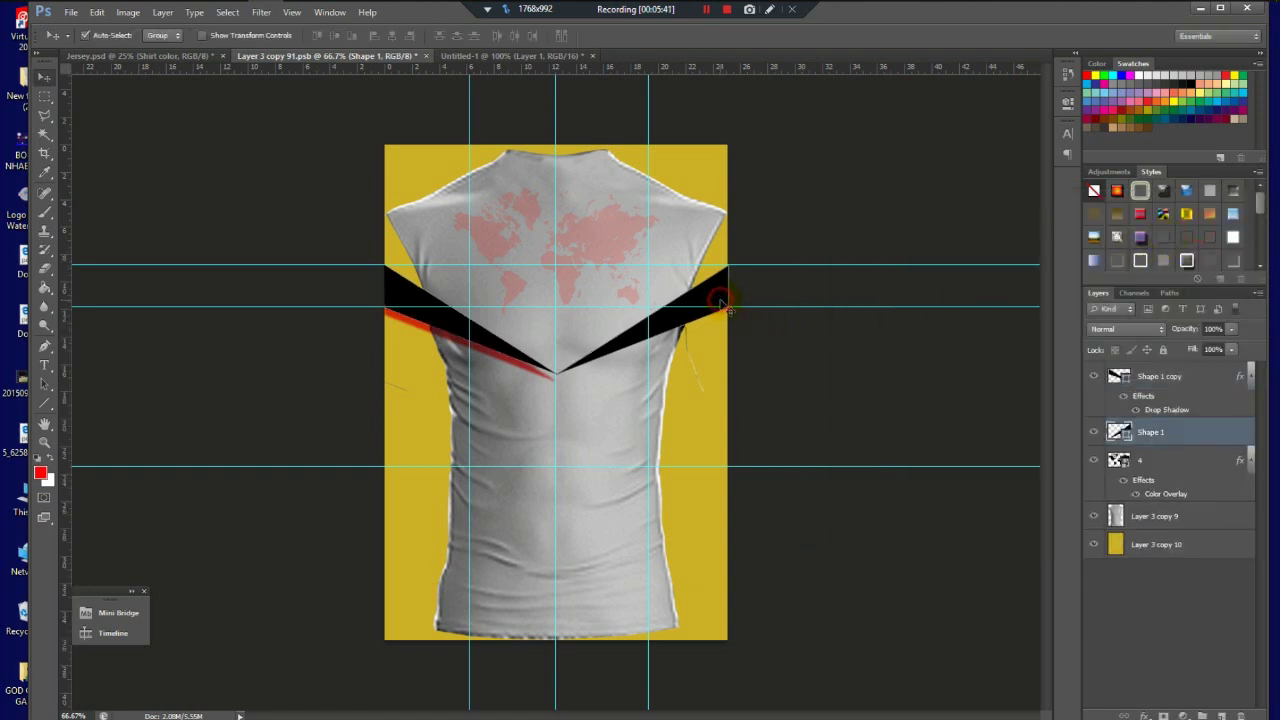
left_click(537, 370)
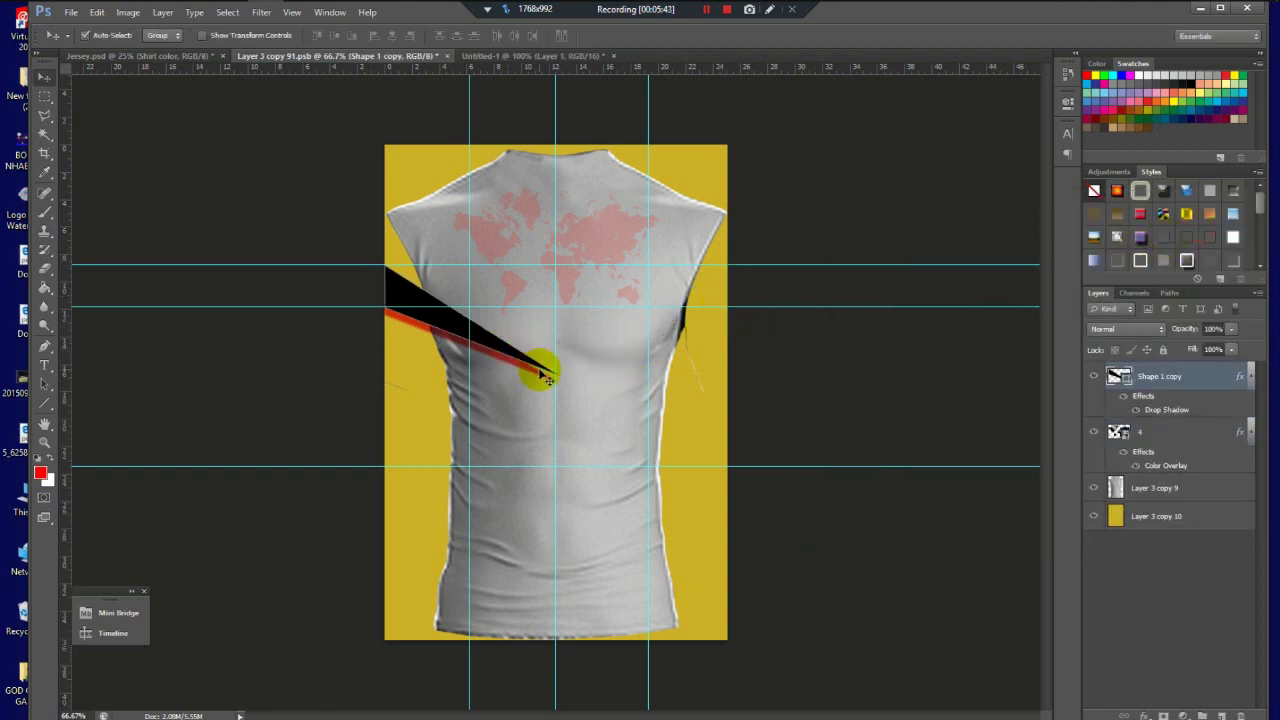
left_click_drag(1137, 374, 1220, 716)
left_click_drag(465, 379, 492, 340)
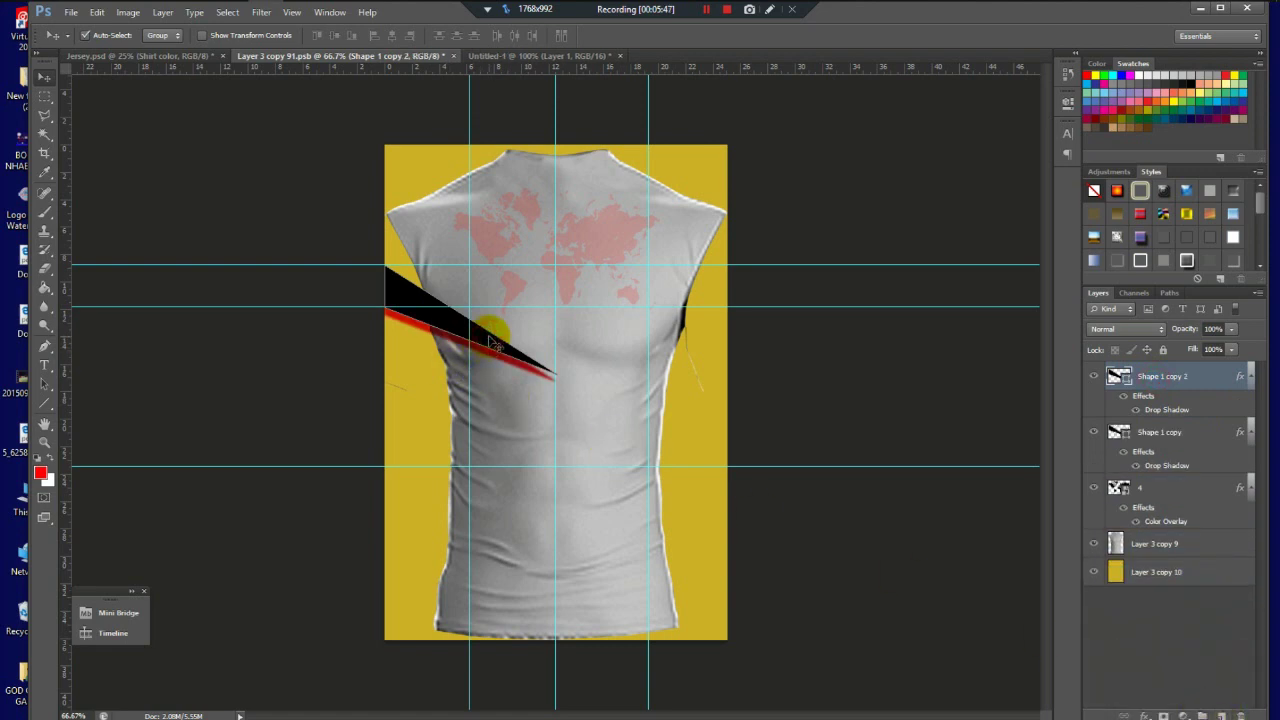
key("ctrl+t")
right_click(500, 338)
left_click(580, 551)
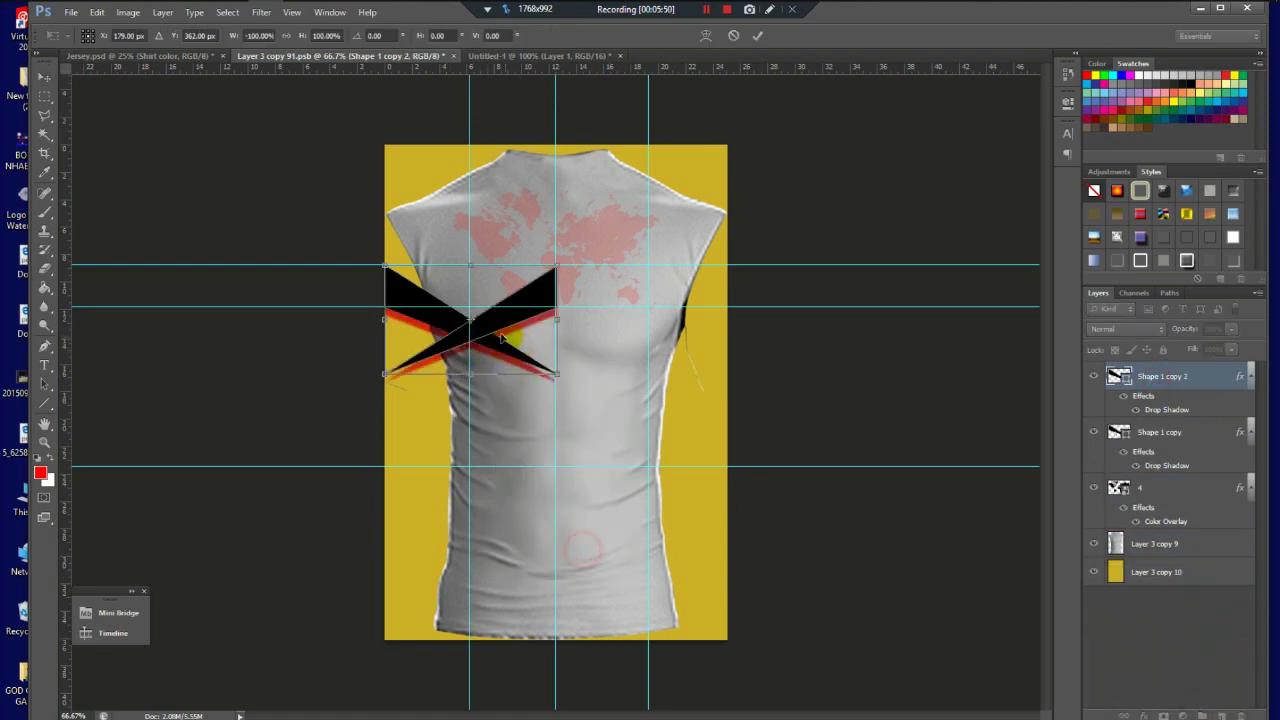
left_click_drag(494, 327, 664, 328)
double_click(624, 365)
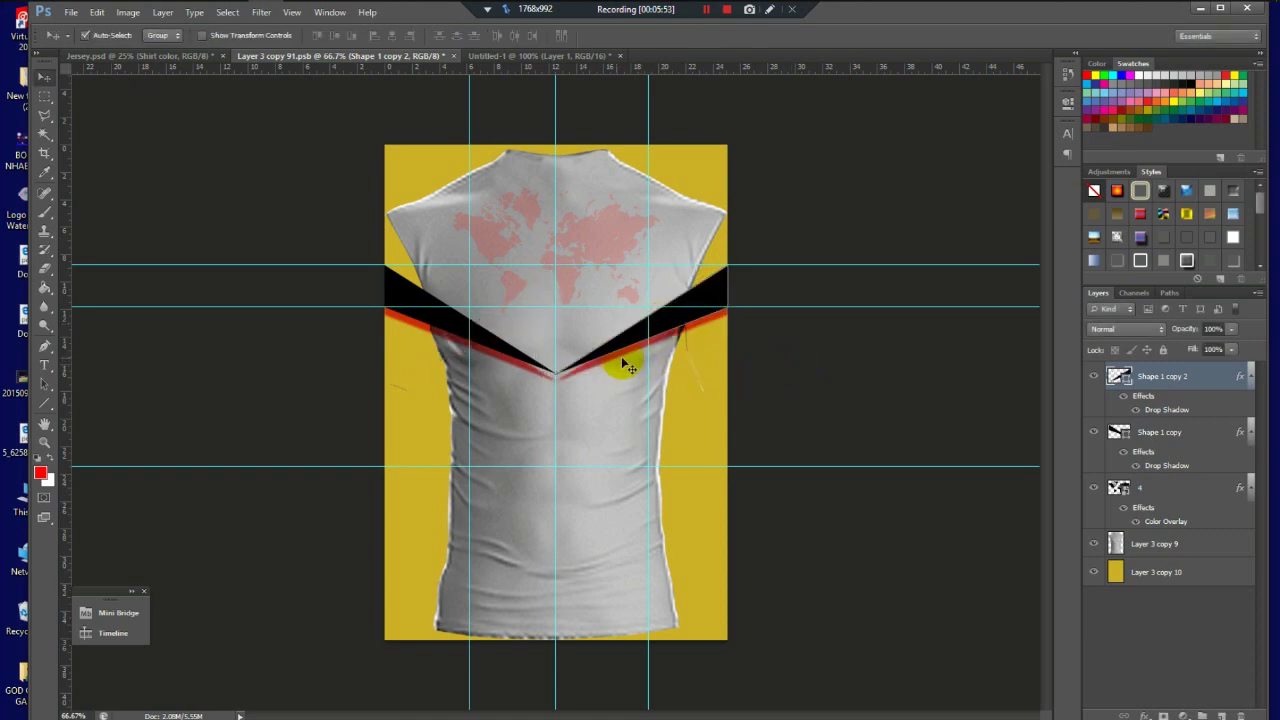
left_click(845, 385)
Step: Nudge the left and right stripes slightly so their tips line up at the centre guide
scroll(585, 378, "up", 3)
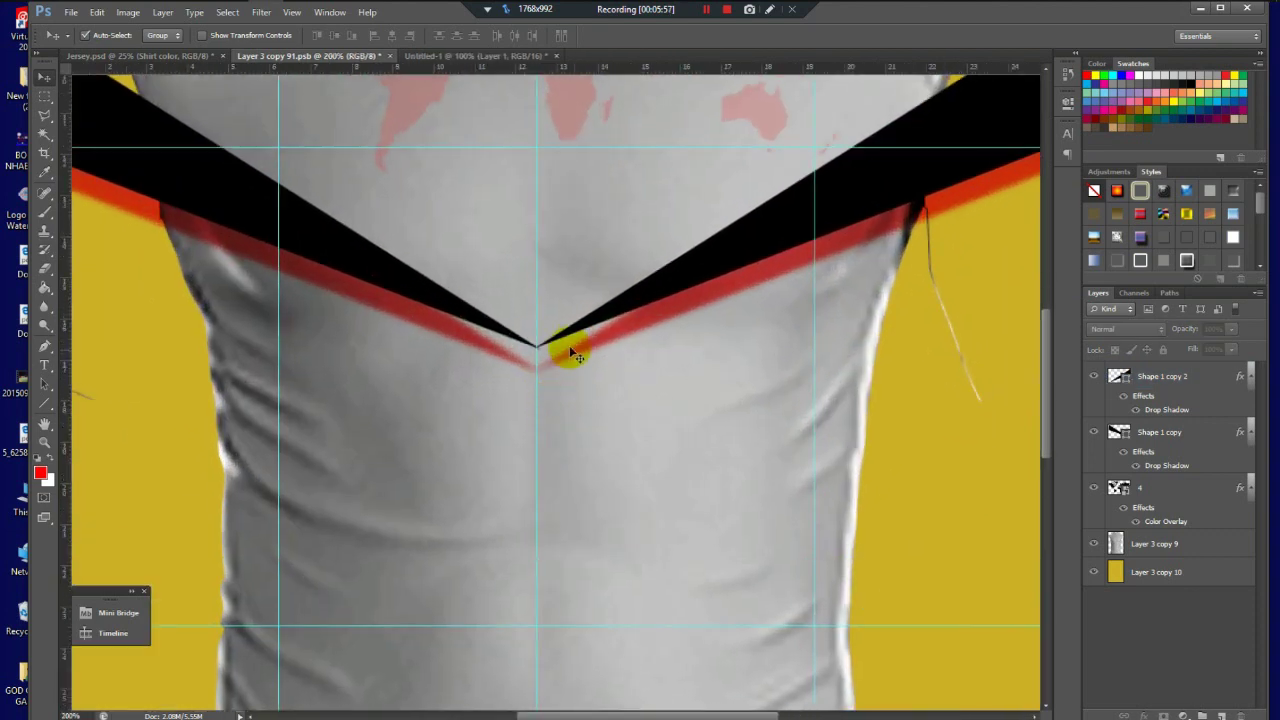
left_click(578, 333)
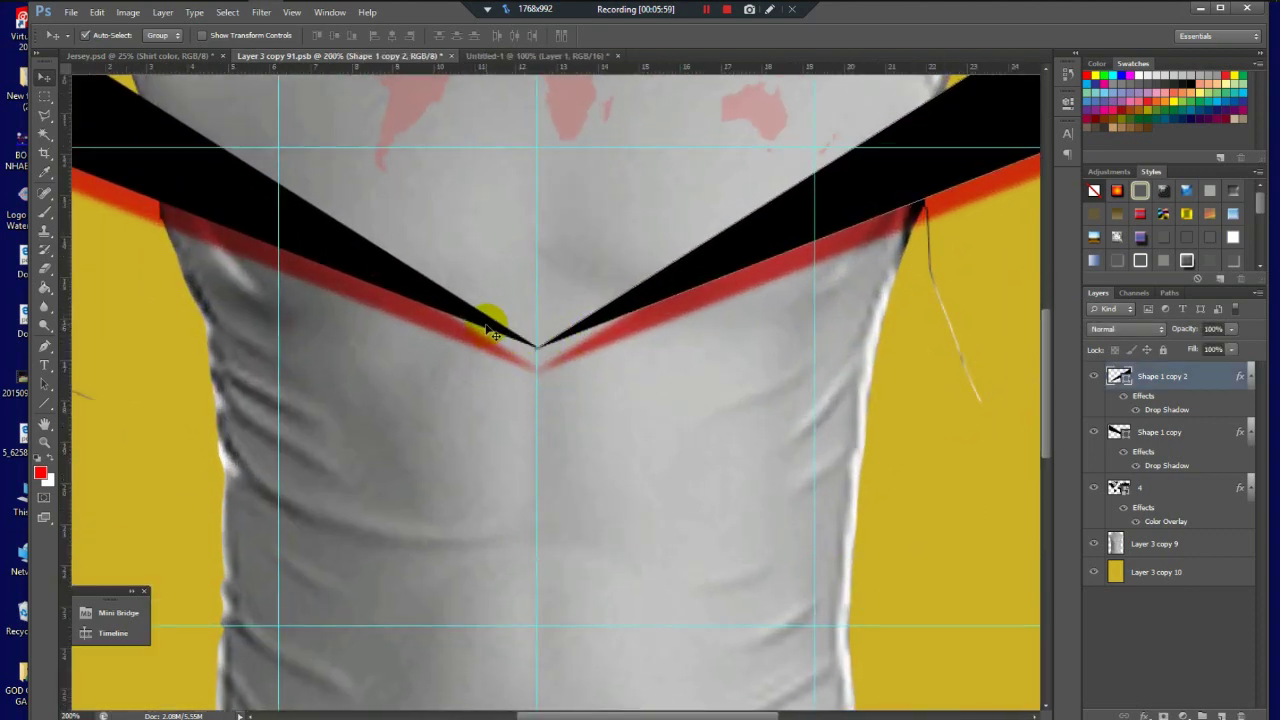
left_click(493, 333)
left_click_drag(593, 339, 586, 334)
left_click(588, 337)
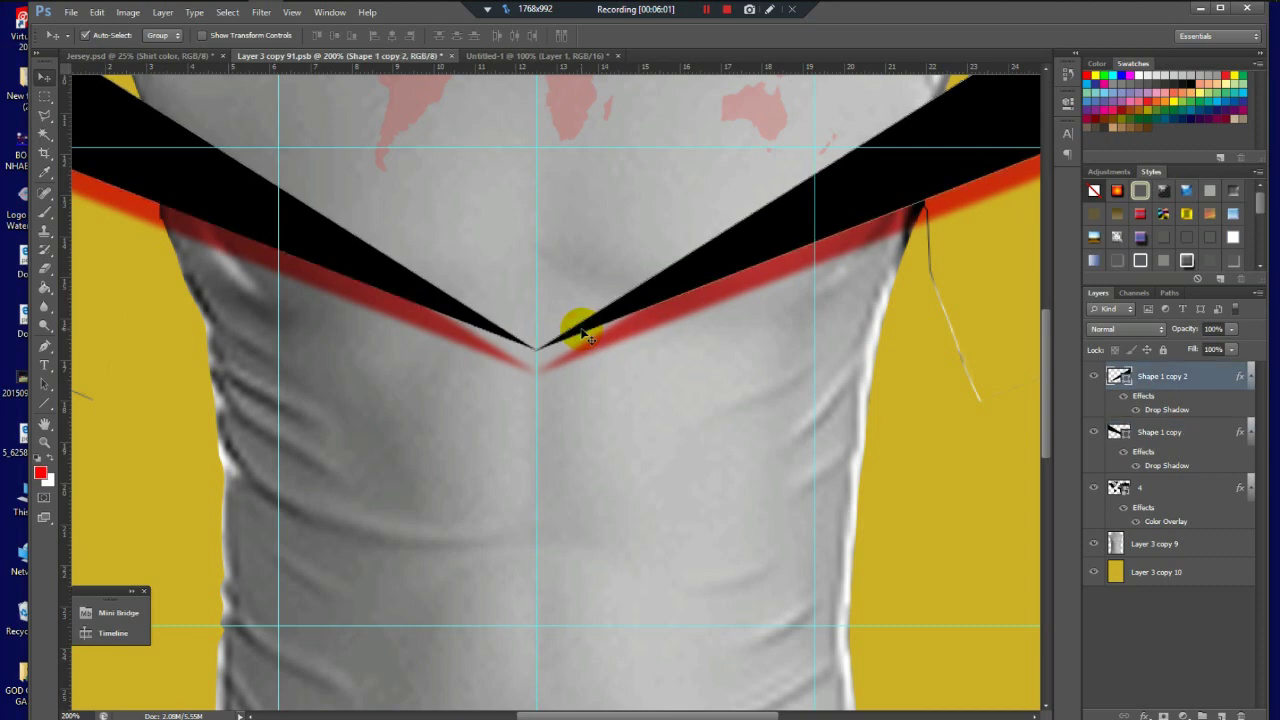
left_click(955, 328)
left_click(591, 334, "ctrl+alt")
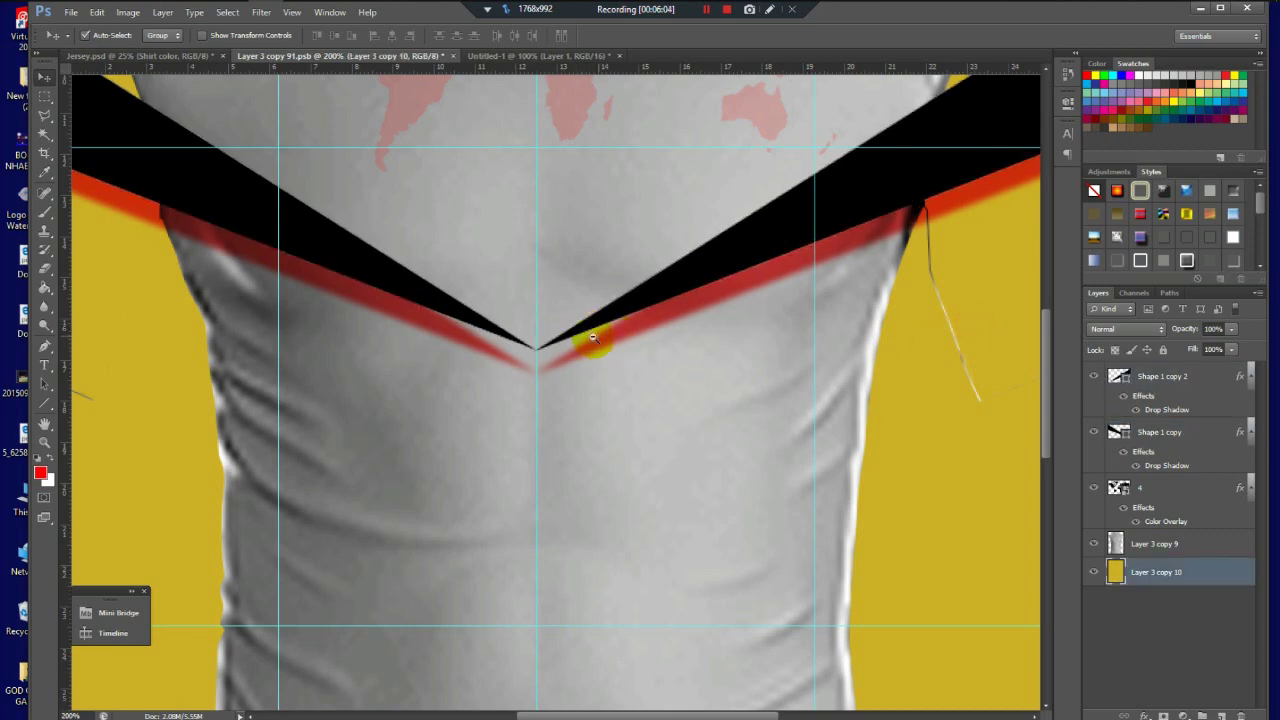
Step: Move the faint red world map slightly lower on the chest
left_click(575, 335, "ctrl+alt")
left_click(574, 309, "ctrl")
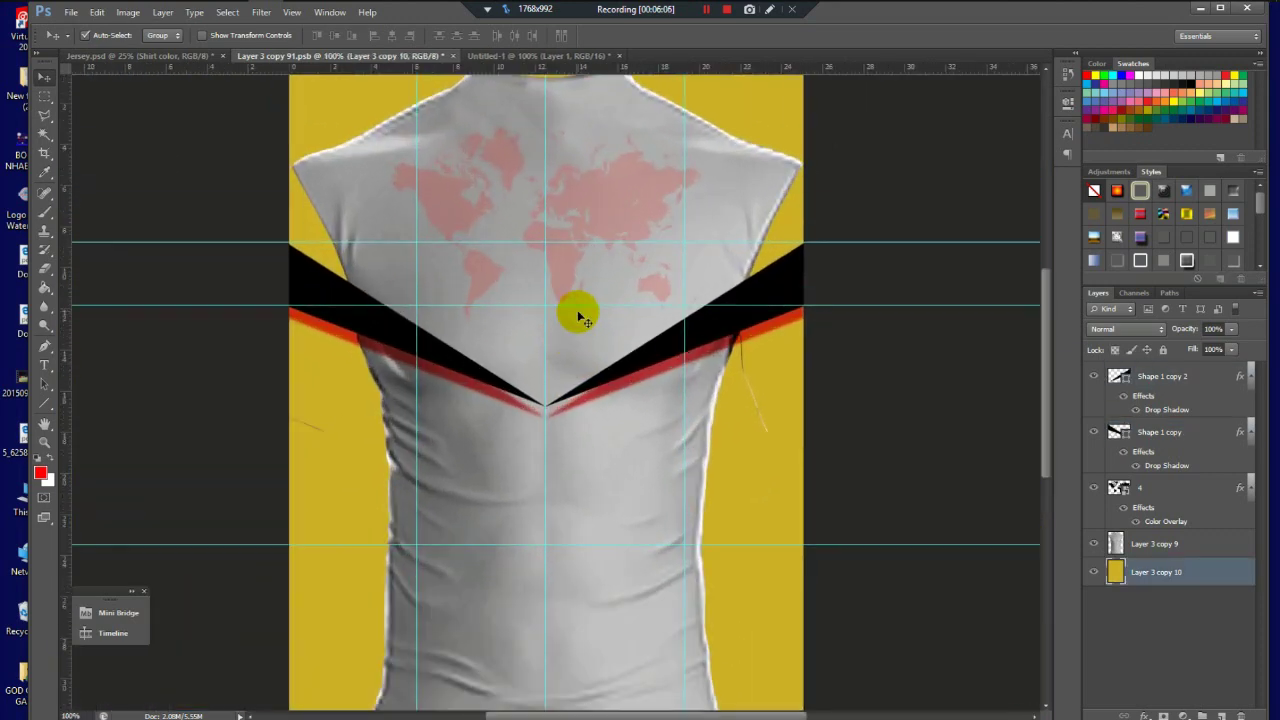
left_click(720, 393)
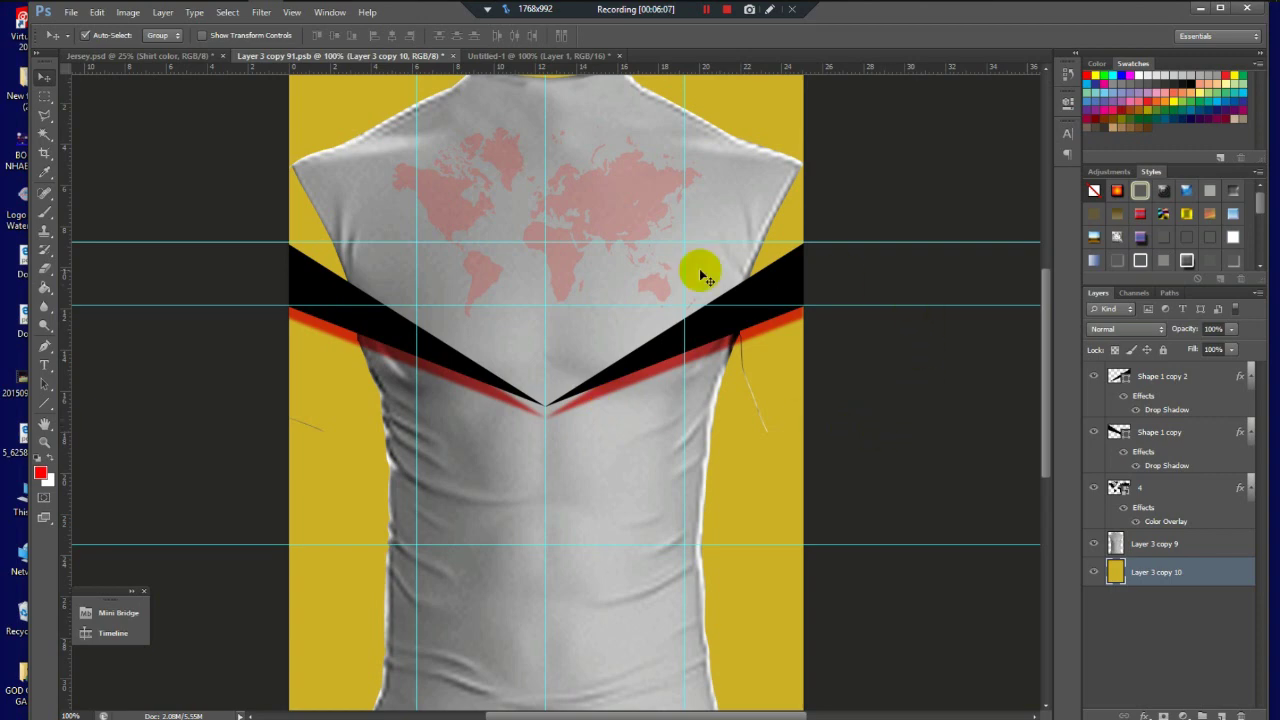
left_click(628, 214)
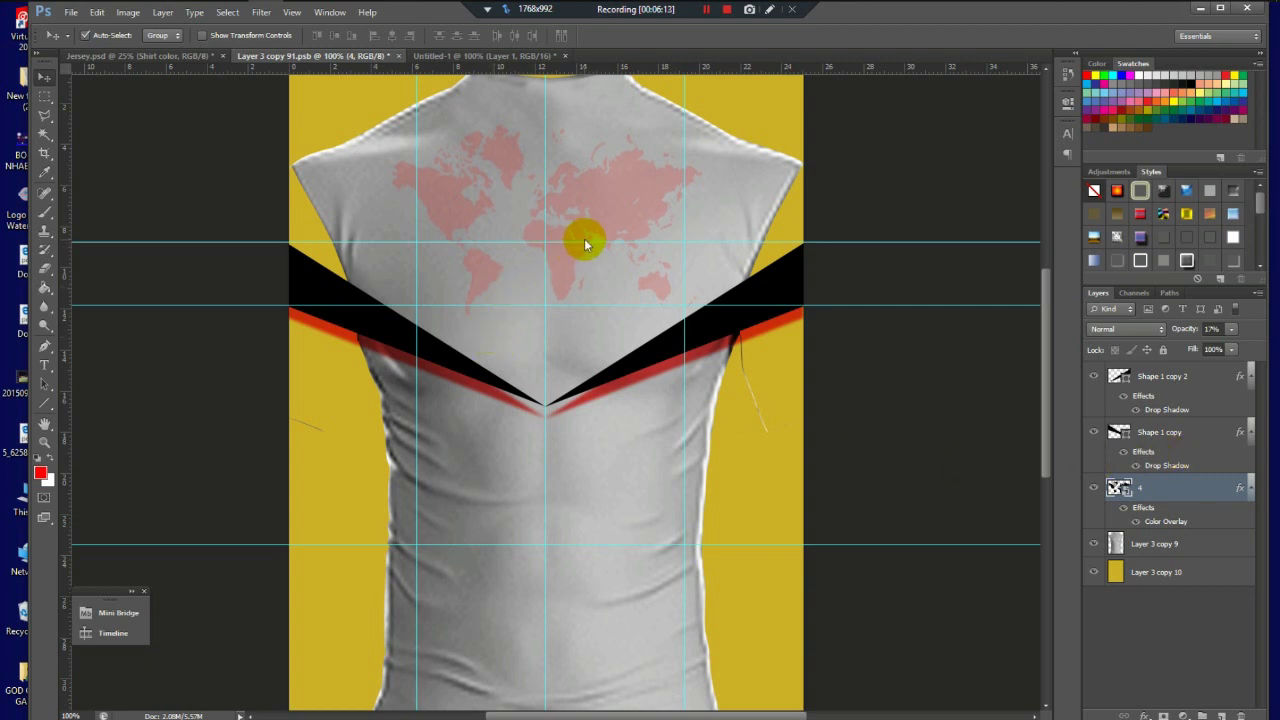
left_click_drag(586, 244, 585, 242)
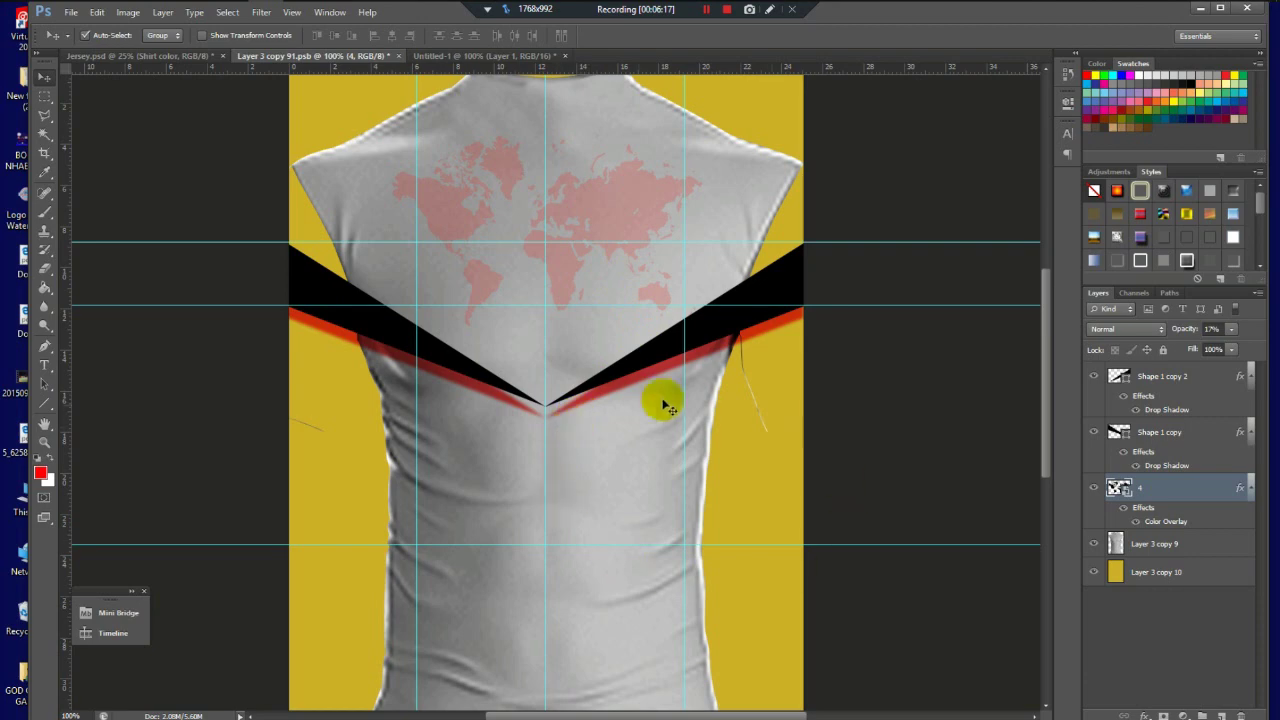
Step: Open the diagonal-line pattern image 3 from New folder (2) as a separate document in Photoshop
left_click(608, 410, "alt")
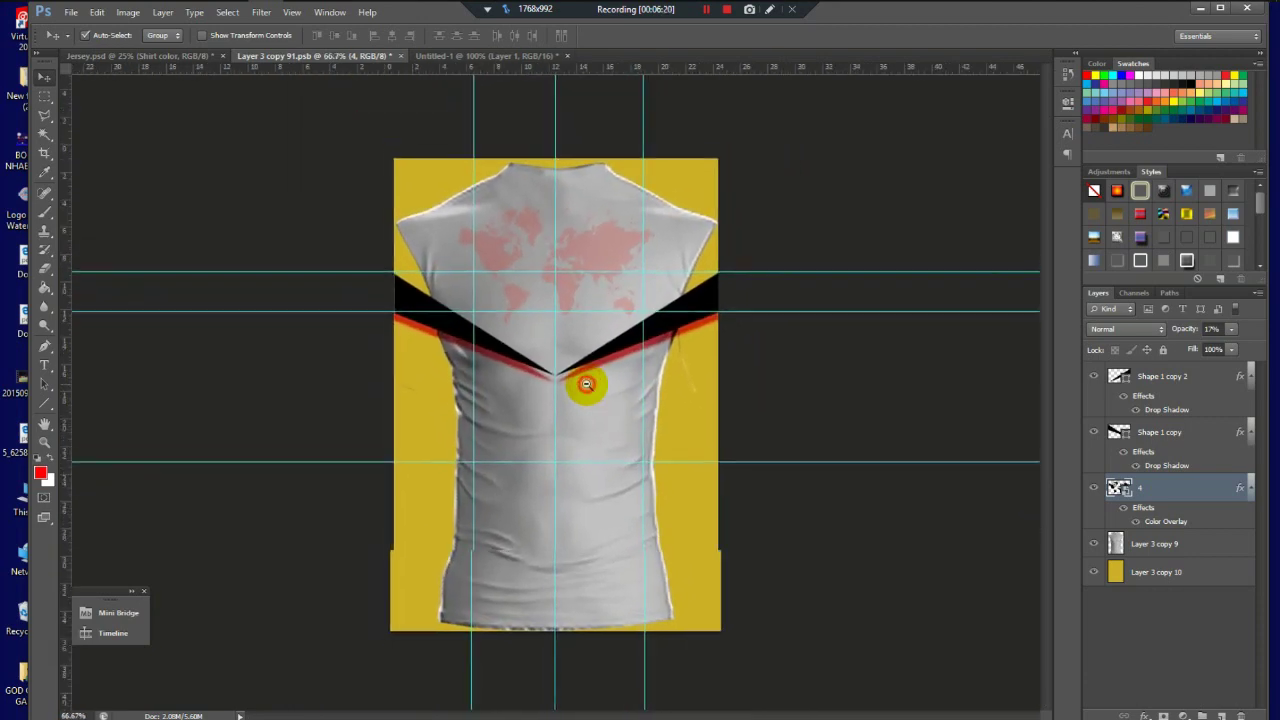
left_click(586, 384, "alt")
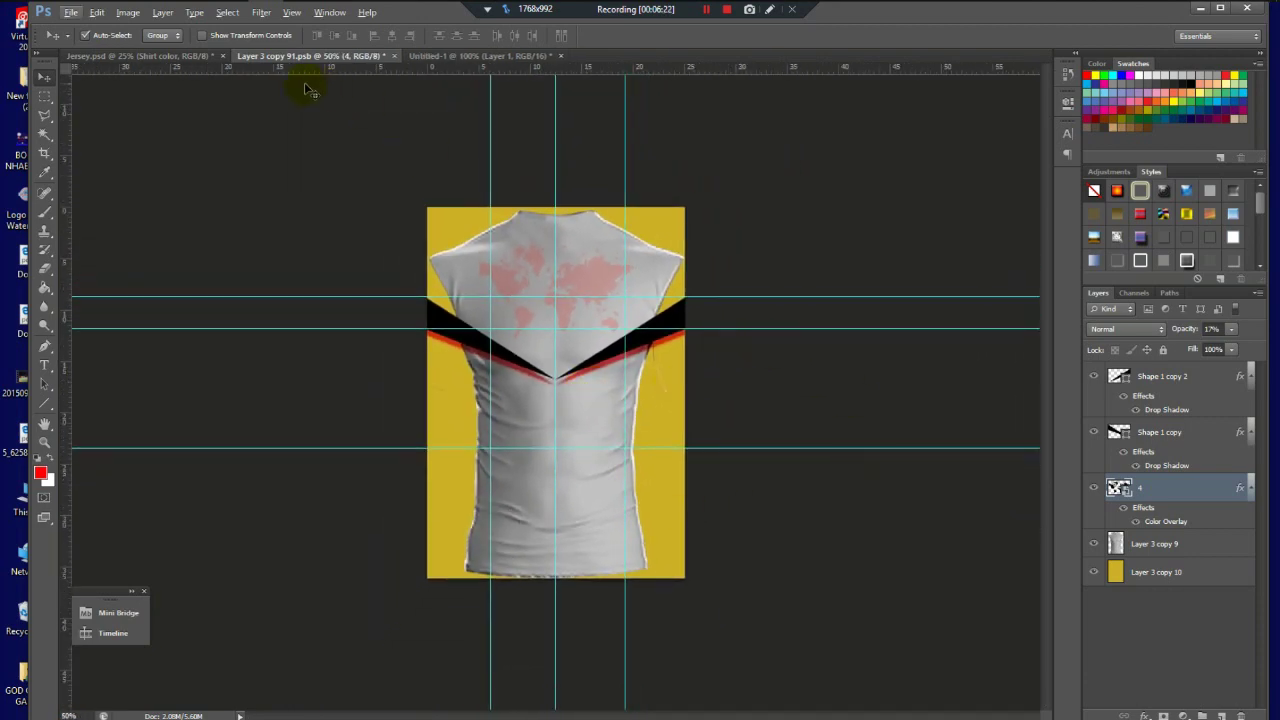
left_click(194, 14)
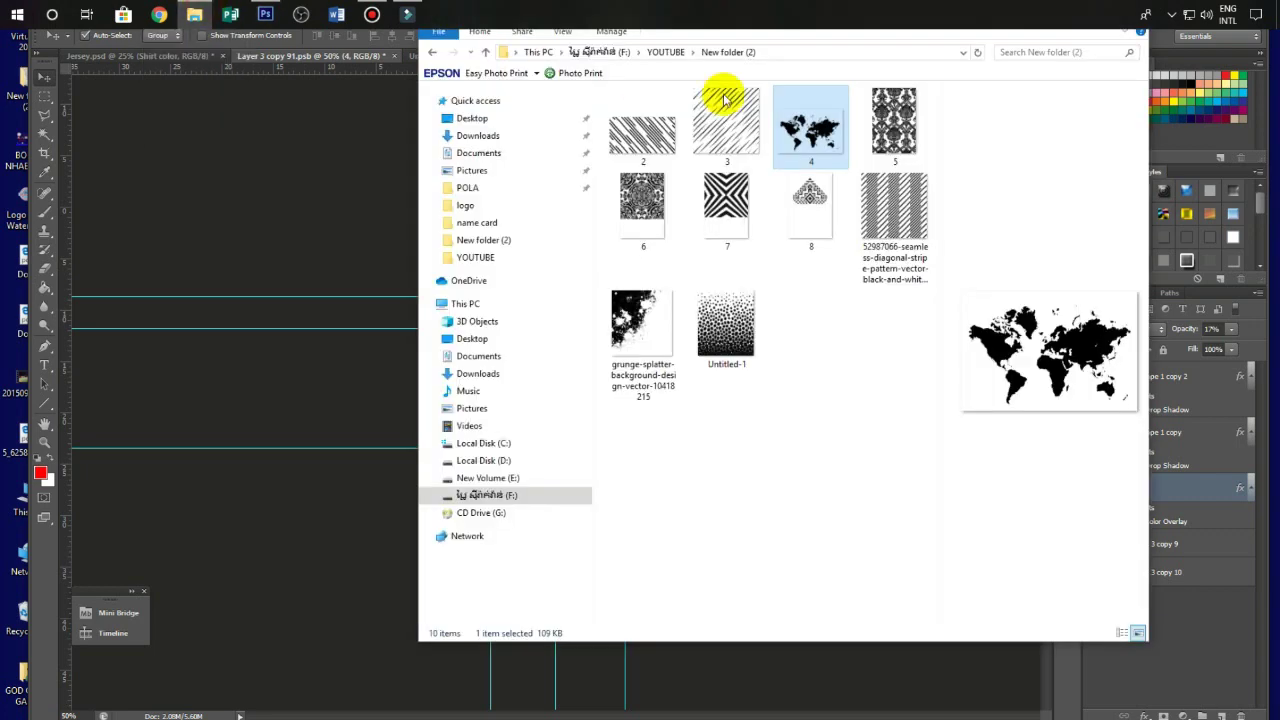
left_click(723, 128)
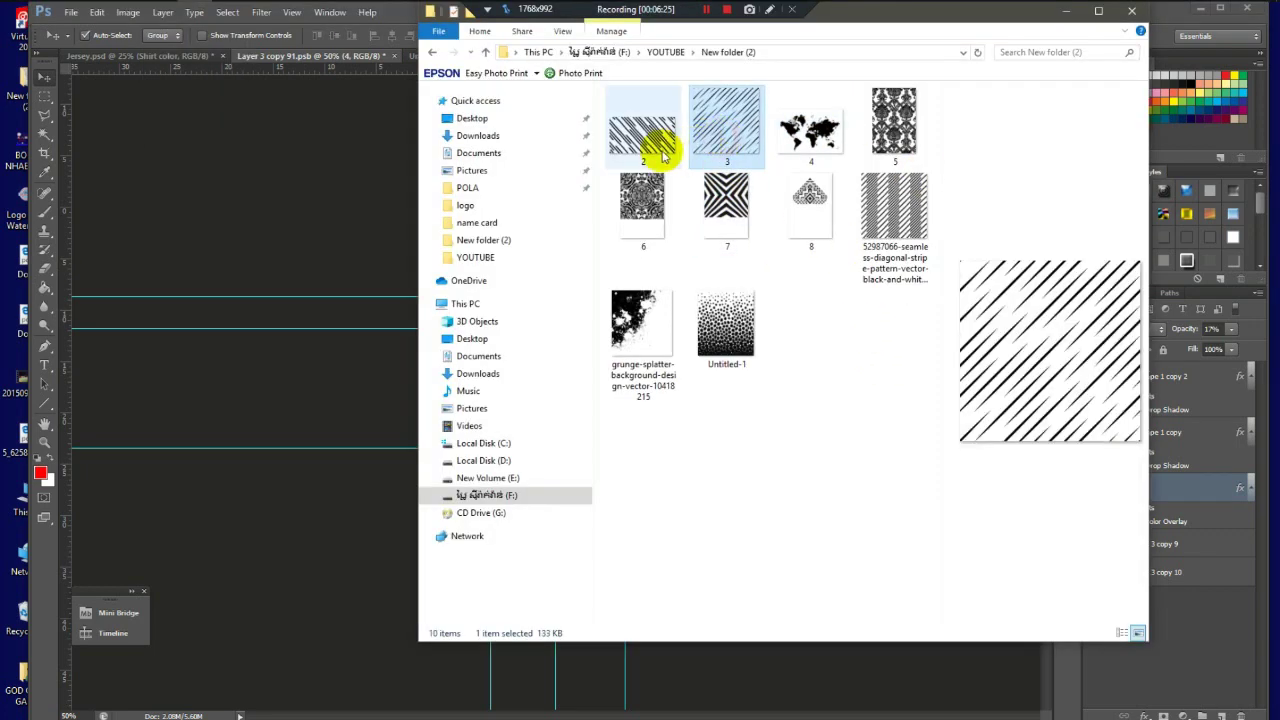
left_click(660, 152)
left_click(729, 137)
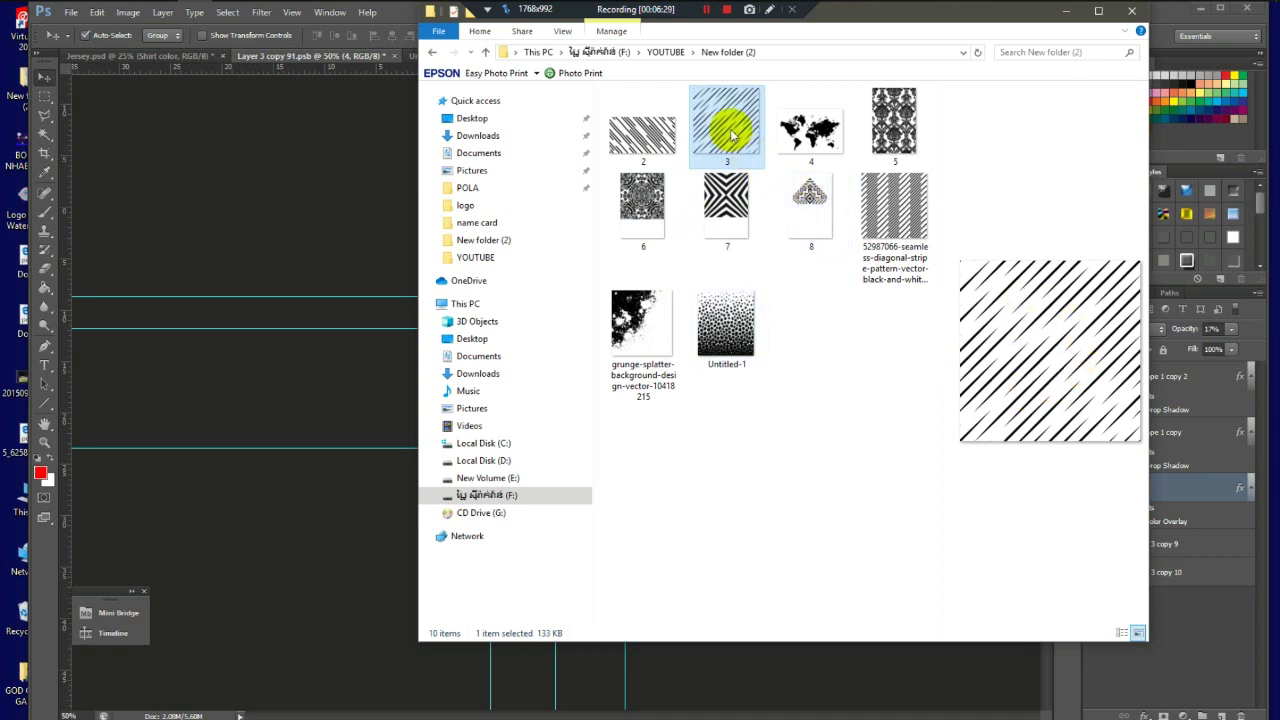
left_click(265, 15)
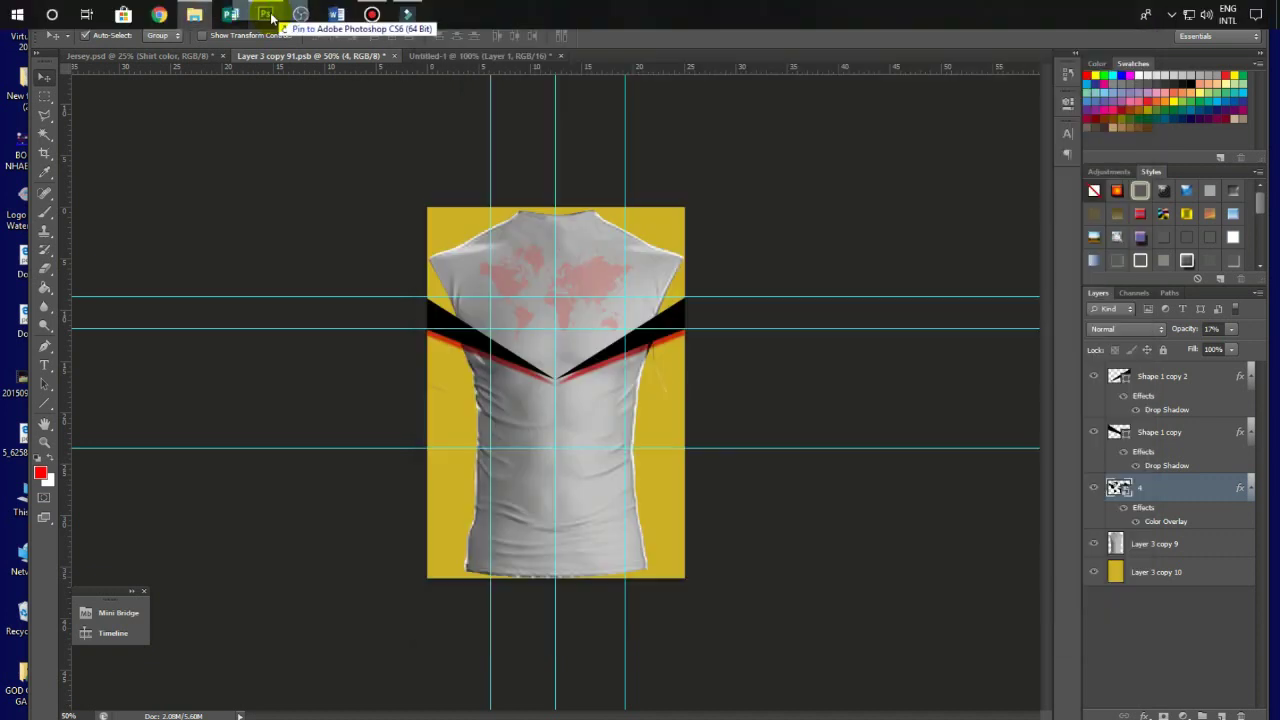
left_click_drag(560, 471, 684, 87)
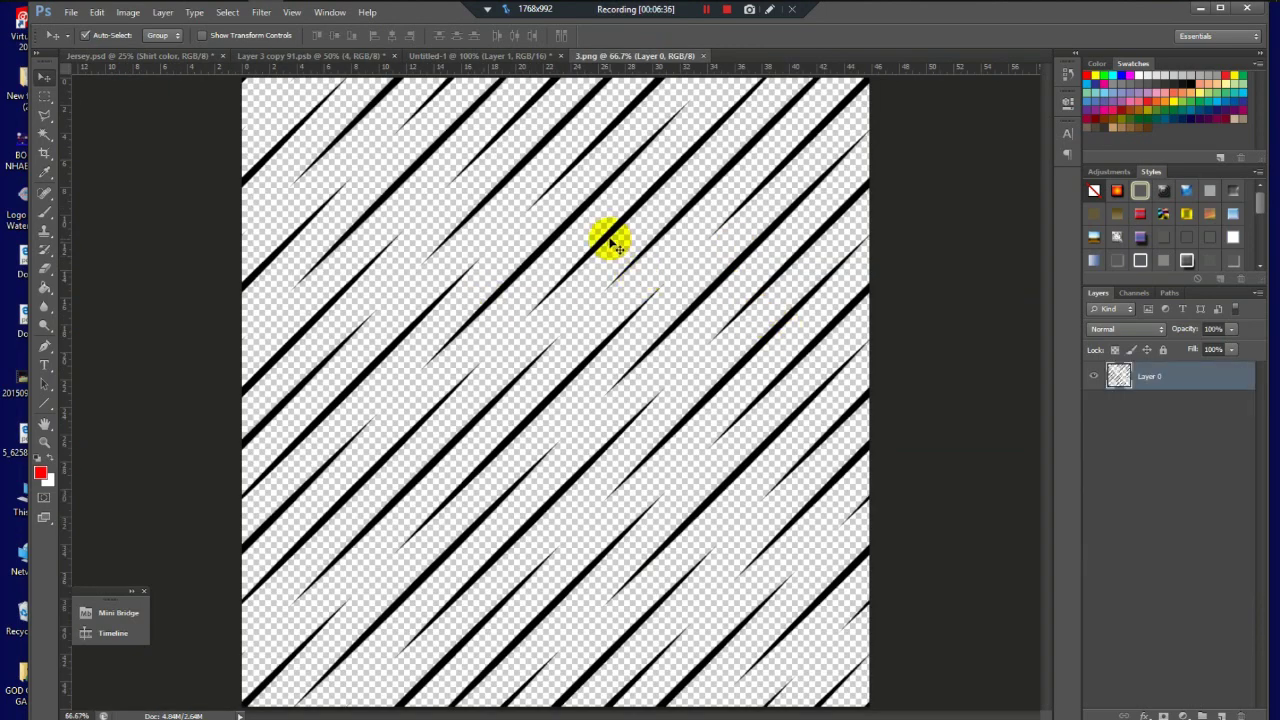
Step: Copy the diagonal-line pattern into Layer 3 copy 91.psb and scale it to 56.00% by 63.23% across the lower front
left_click_drag(612, 240, 298, 69)
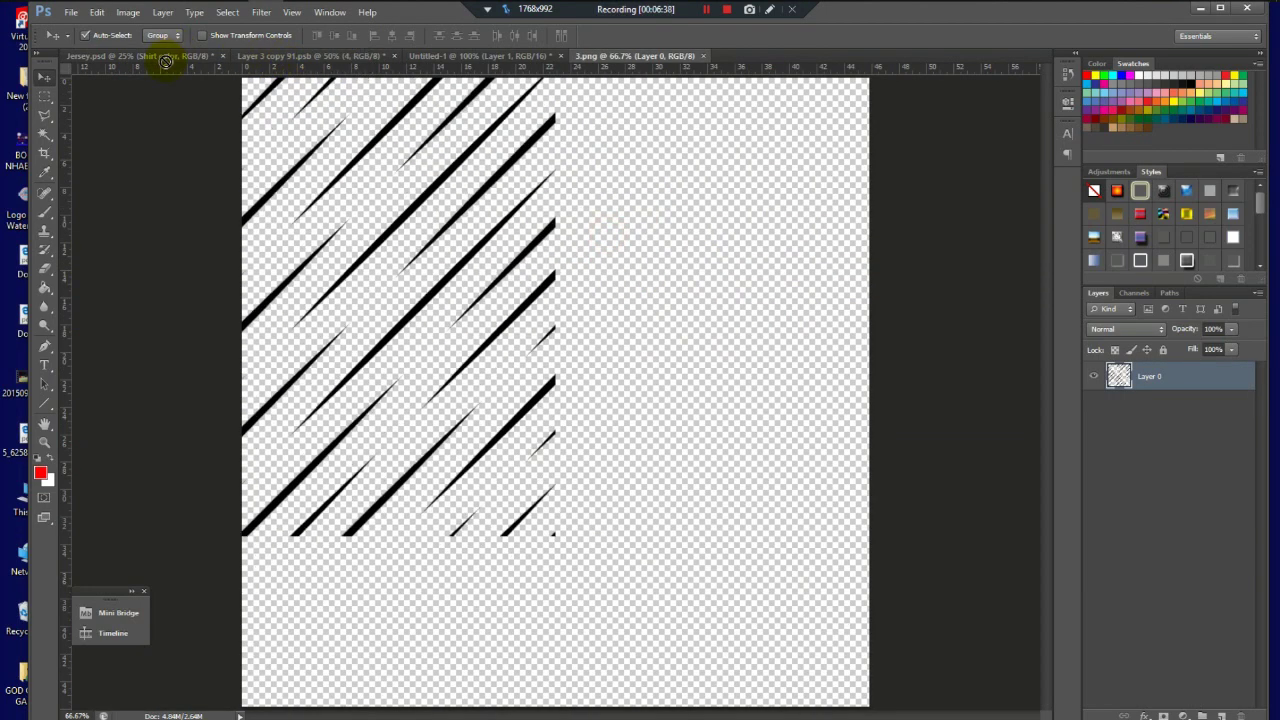
left_click_drag(166, 60, 578, 443)
key("ctrl+t")
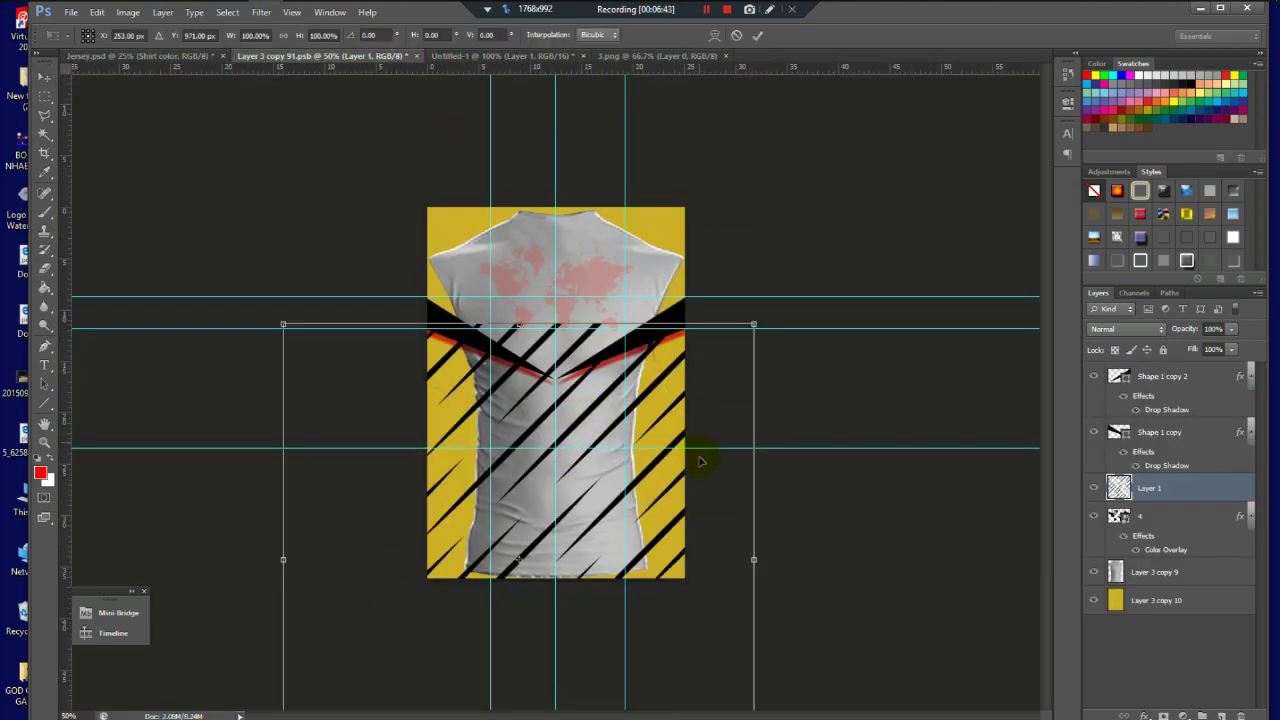
left_click_drag(283, 324, 469, 354)
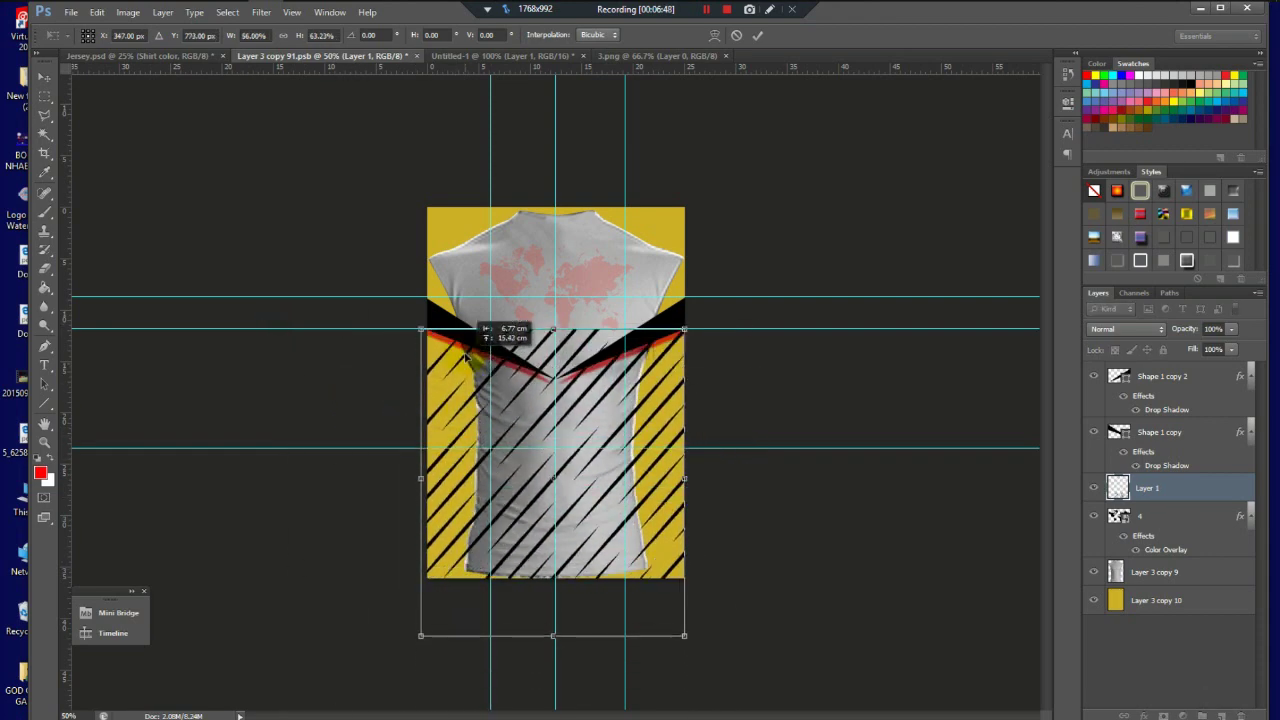
left_click_drag(690, 480, 687, 483)
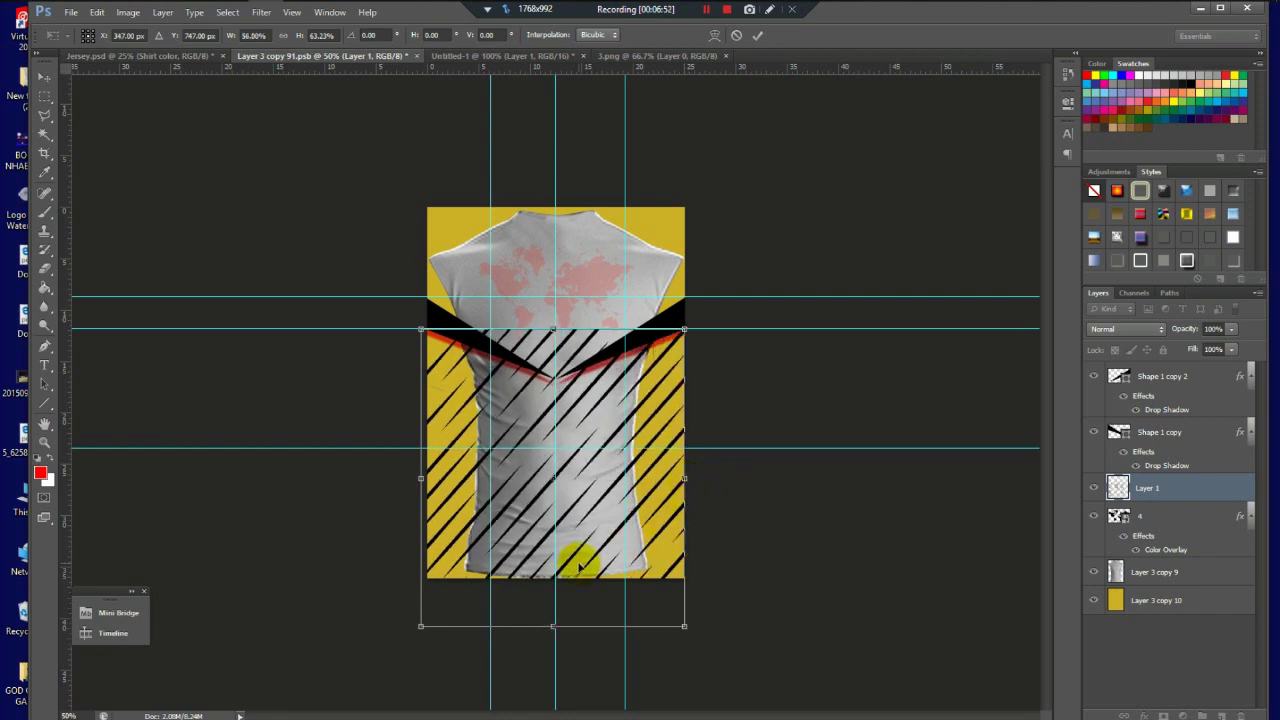
key("Return")
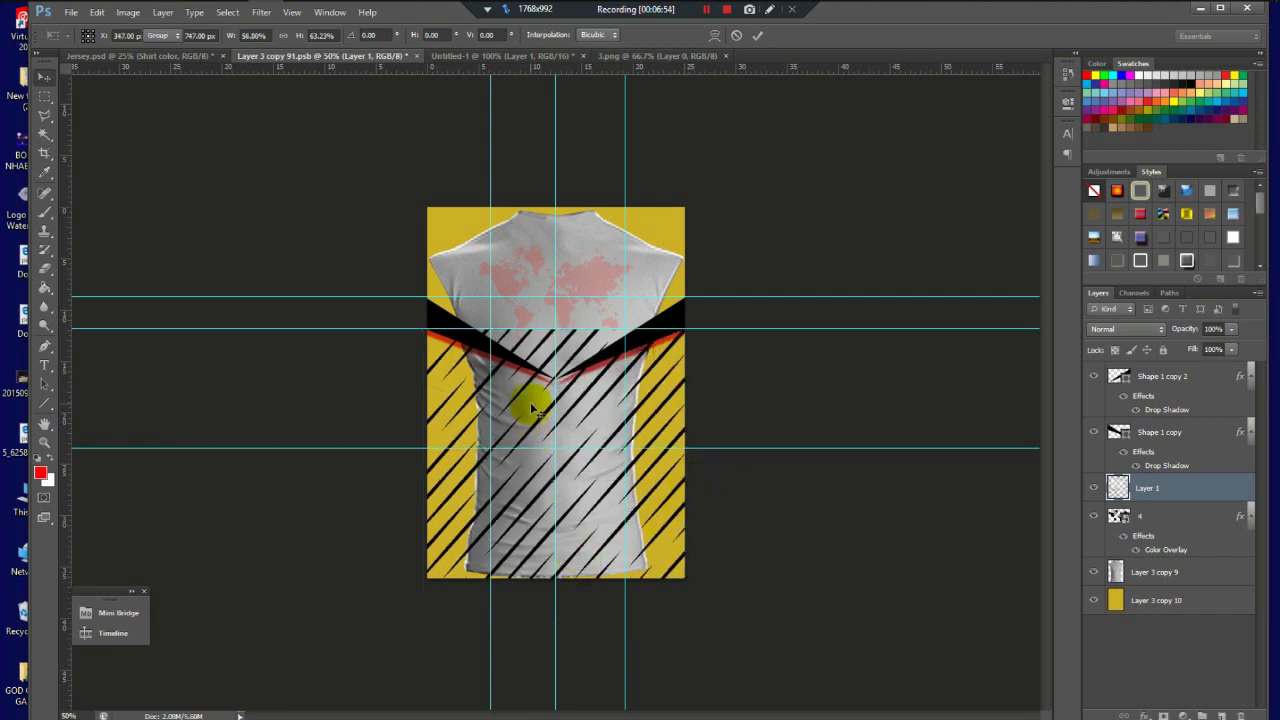
Step: Add a Color Overlay in dark gold 827125 to the diagonal-line pattern, Layer 1
key("ctrl+plus")
key("ctrl+plus")
key("ctrl+minus")
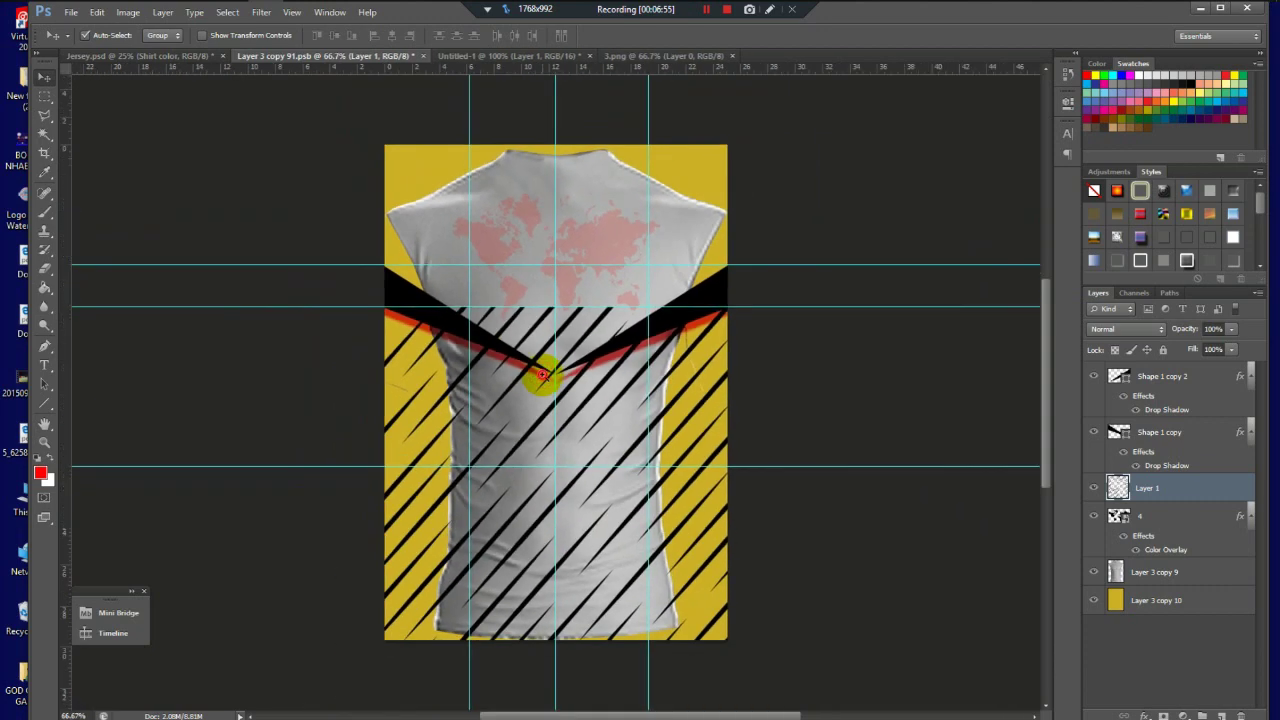
key("ctrl+plus")
key("ctrl+minus")
key("ctrl+plus")
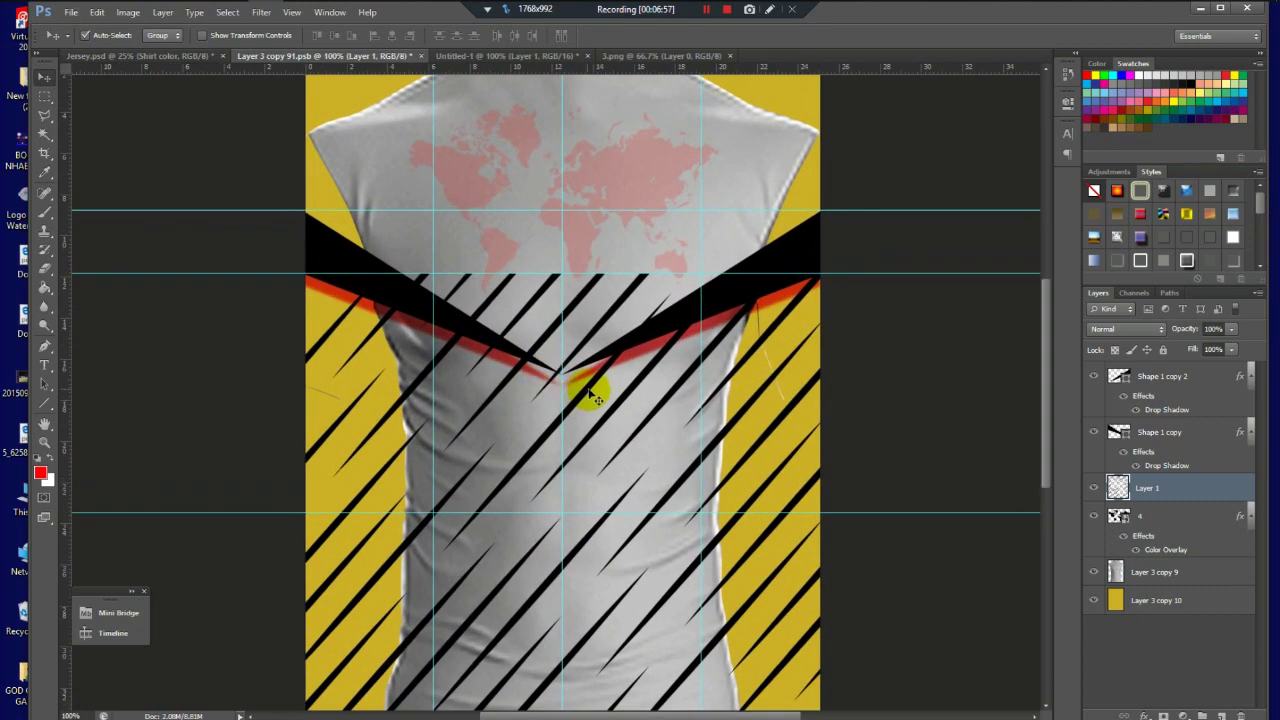
double_click(1214, 494)
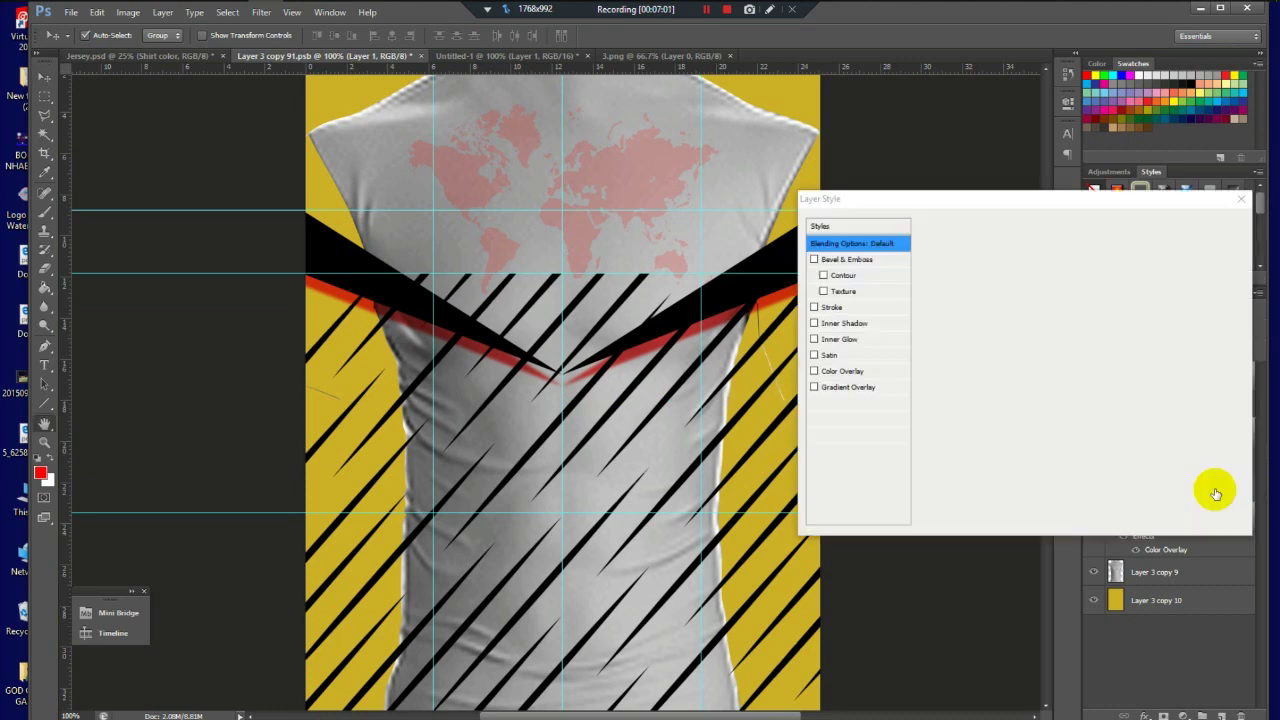
left_click(836, 370)
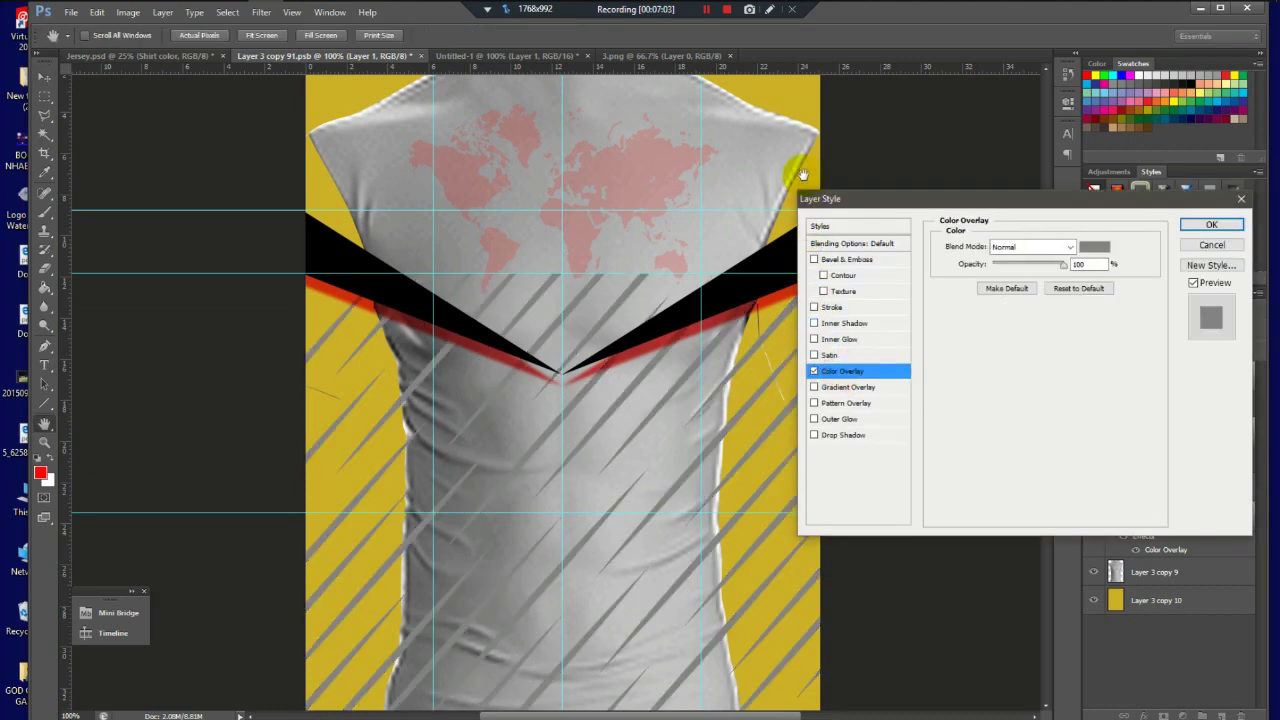
left_click(1094, 247)
left_click(805, 97)
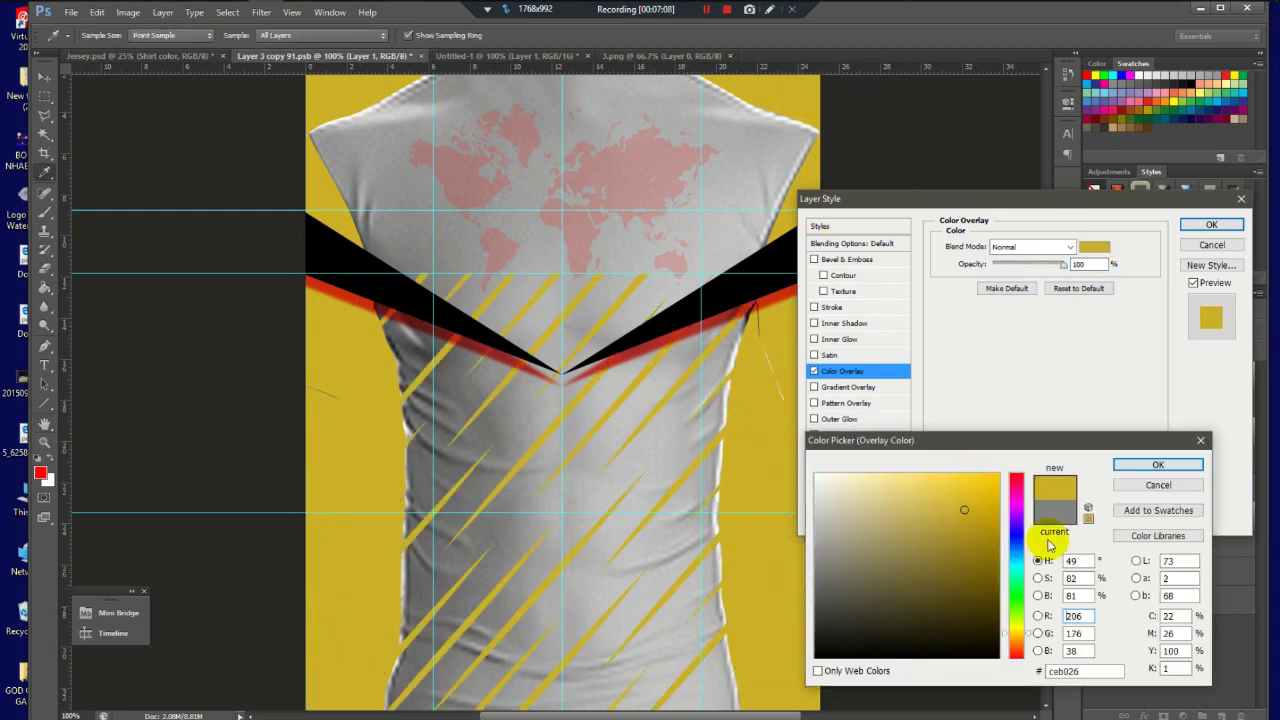
left_click_drag(960, 527, 947, 564)
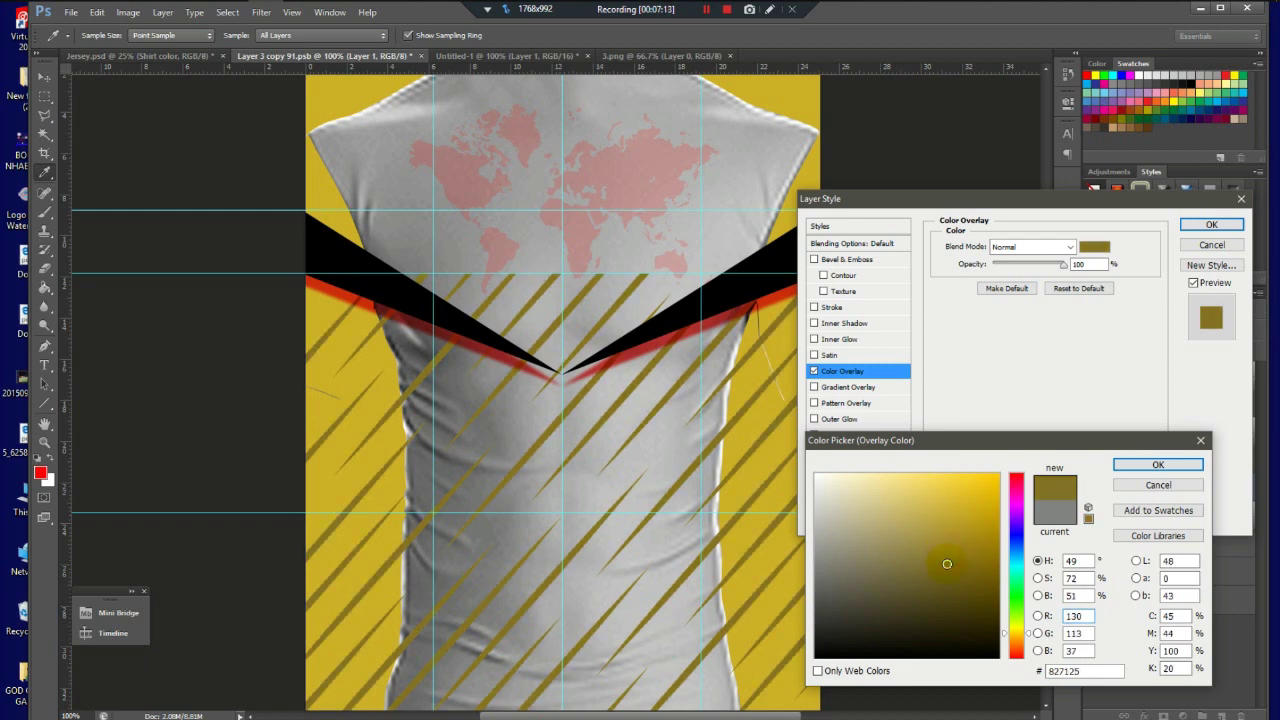
left_click(1142, 466)
left_click(1211, 224)
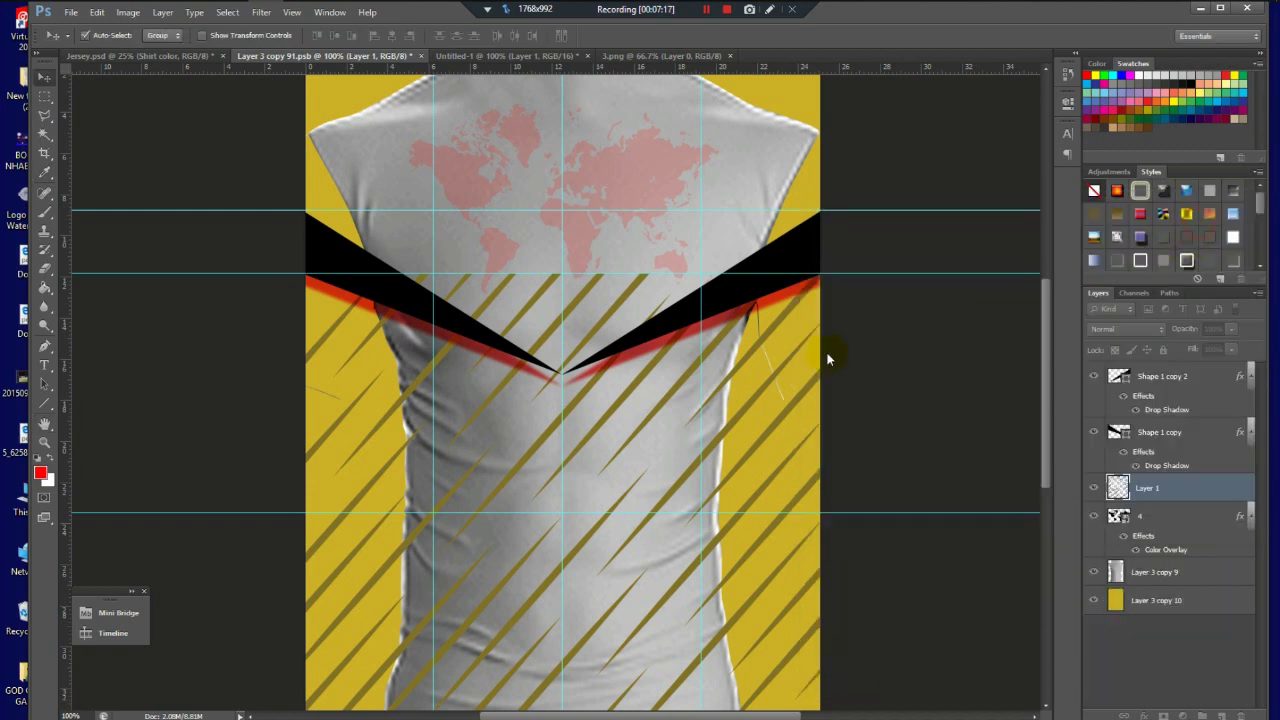
Step: Delete the part of the diagonal-line pattern above the stripes' red lower edge using a Polygonal Lasso selection, and deselect
left_click(543, 405, "alt")
left_click(533, 396)
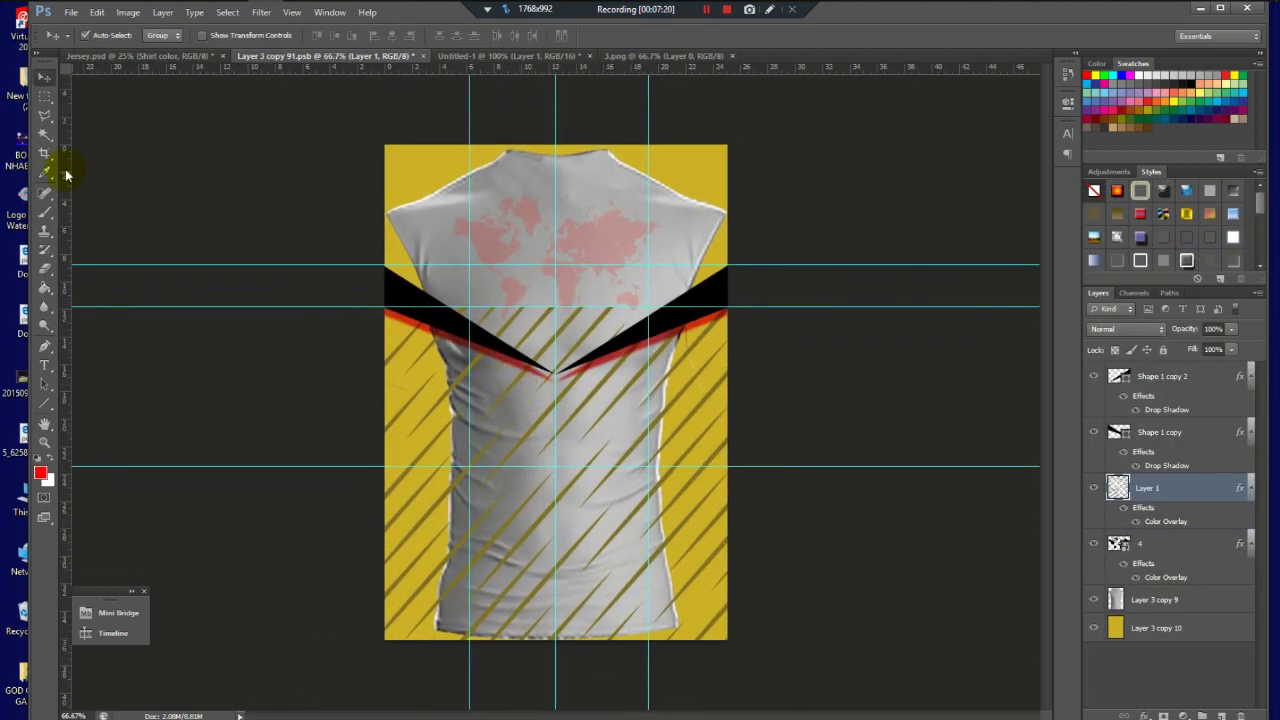
left_click(44, 120)
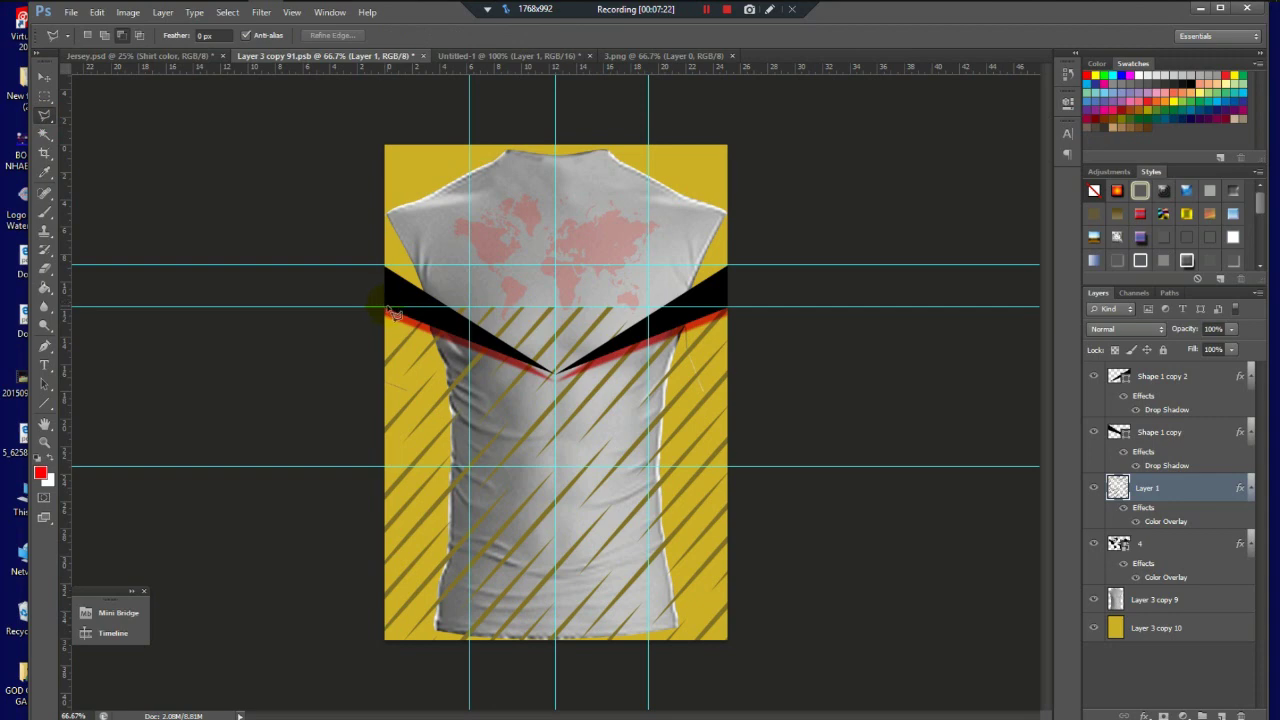
mouse_move(388, 312)
left_mouse_down()
mouse_move(528, 358)
mouse_move(560, 388)
mouse_move(309, 289)
left_mouse_up()
left_click(606, 278)
mouse_move(390, 320)
left_mouse_down()
mouse_move(553, 383)
mouse_move(662, 365)
mouse_move(736, 316)
left_mouse_up()
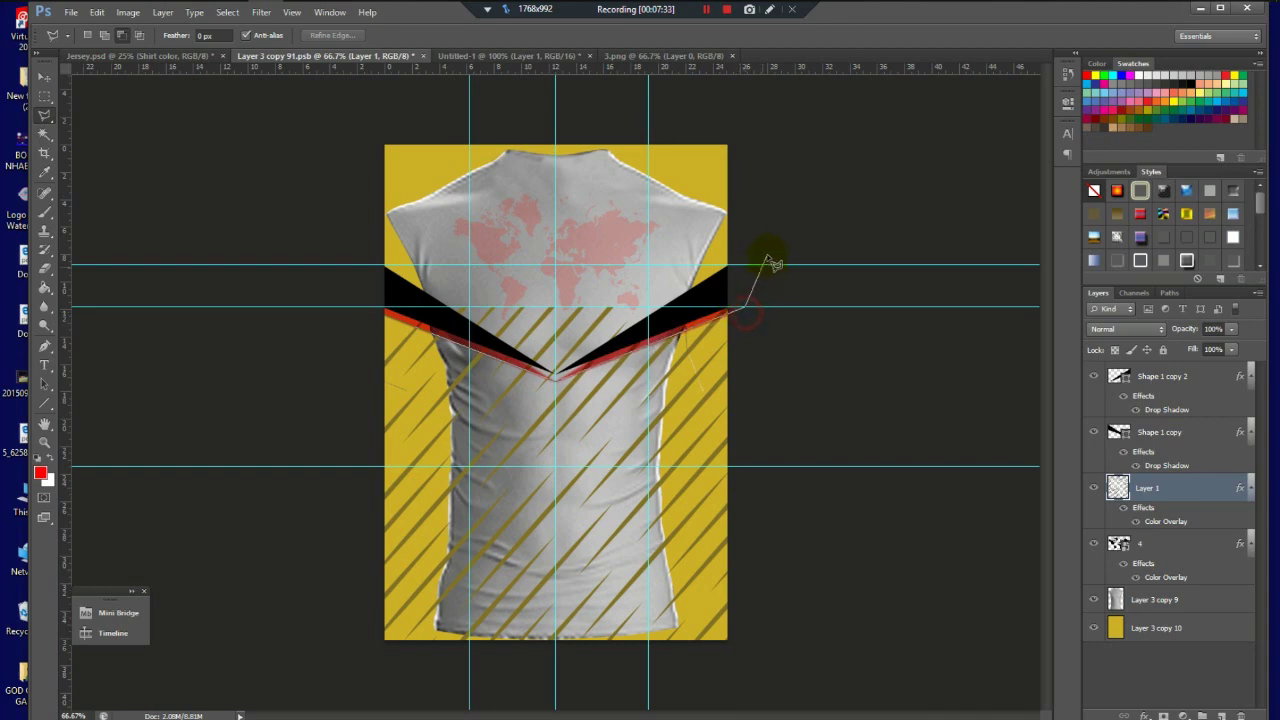
mouse_move(773, 263)
left_mouse_down()
mouse_move(505, 198)
mouse_move(303, 270)
left_mouse_up()
left_click_drag(395, 325, 389, 320)
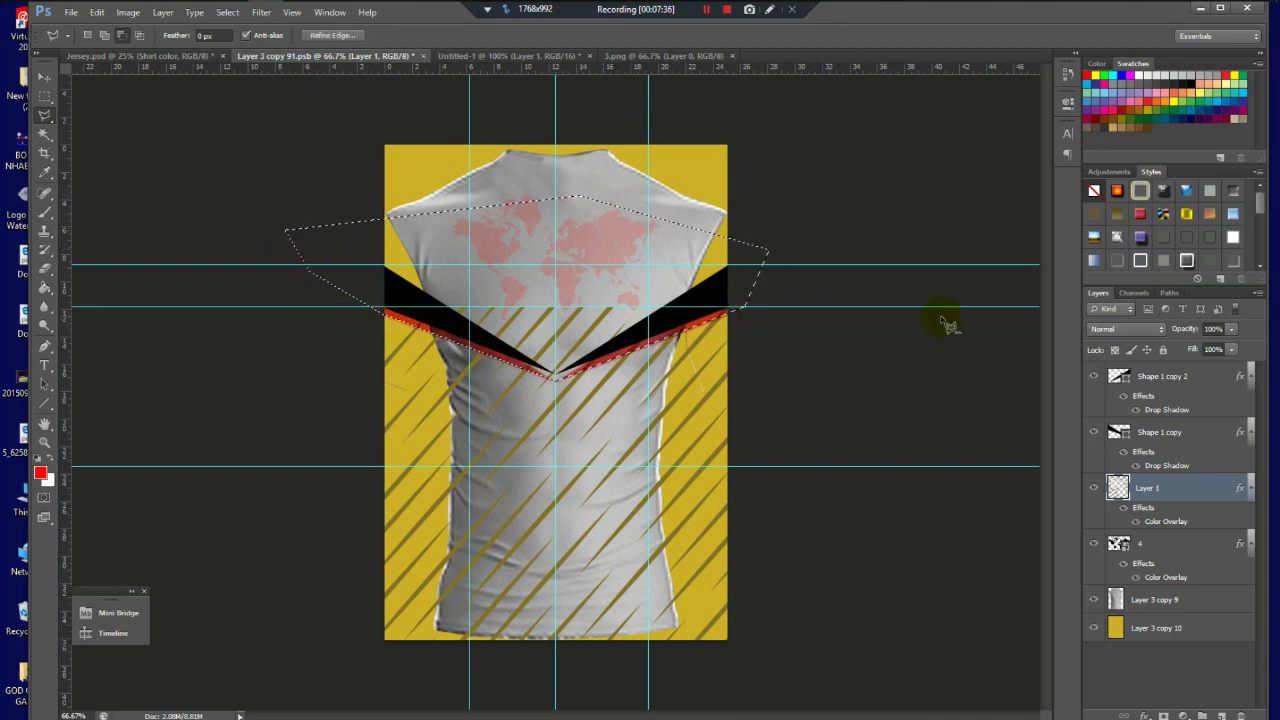
left_click(44, 96)
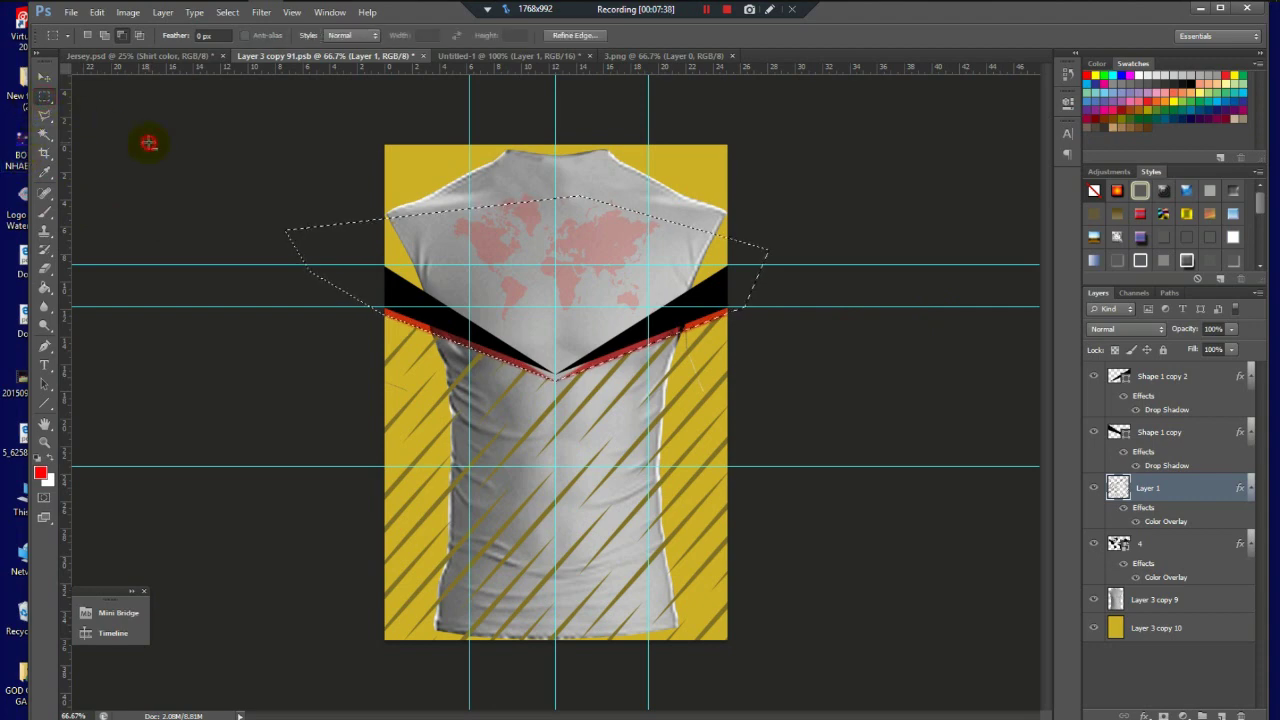
left_click(44, 77)
left_click(44, 96)
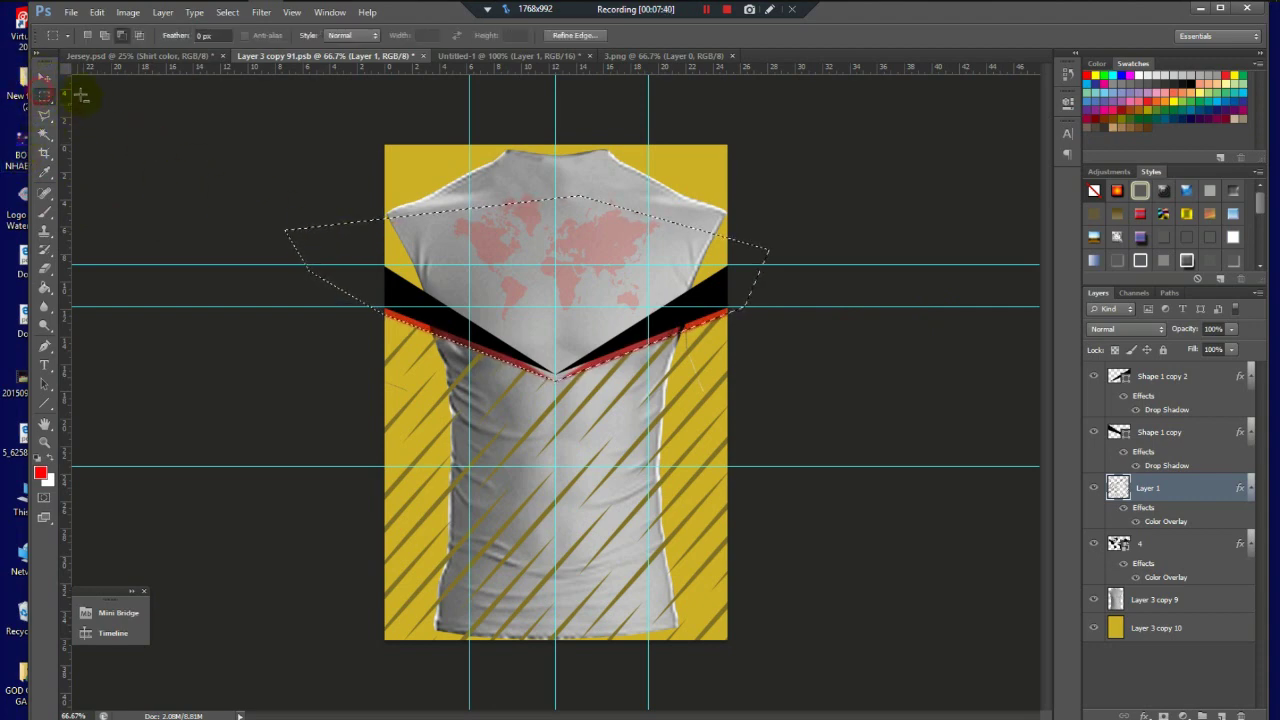
left_click(173, 173)
key("ctrl+minus")
key("ctrl+minus")
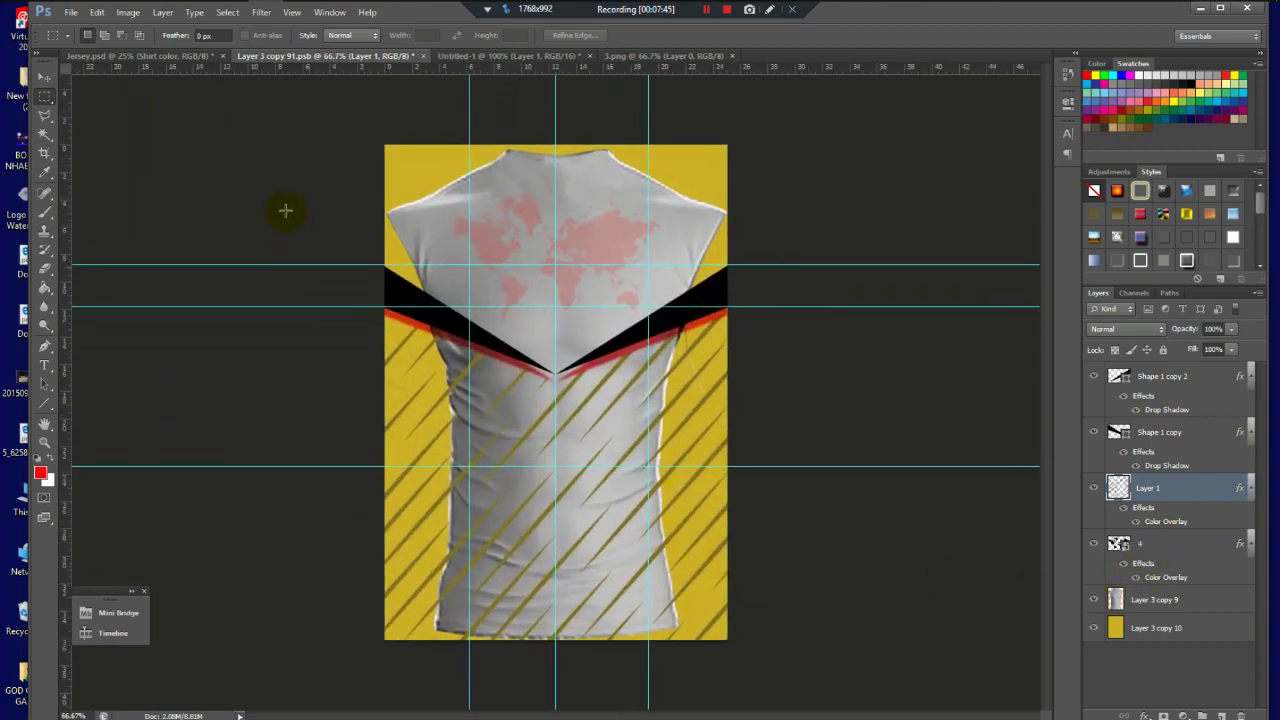
Step: Place the shield-shaped jersey design image from the logo folder and scale it to about 8% on the chest beneath the map
left_click(195, 14)
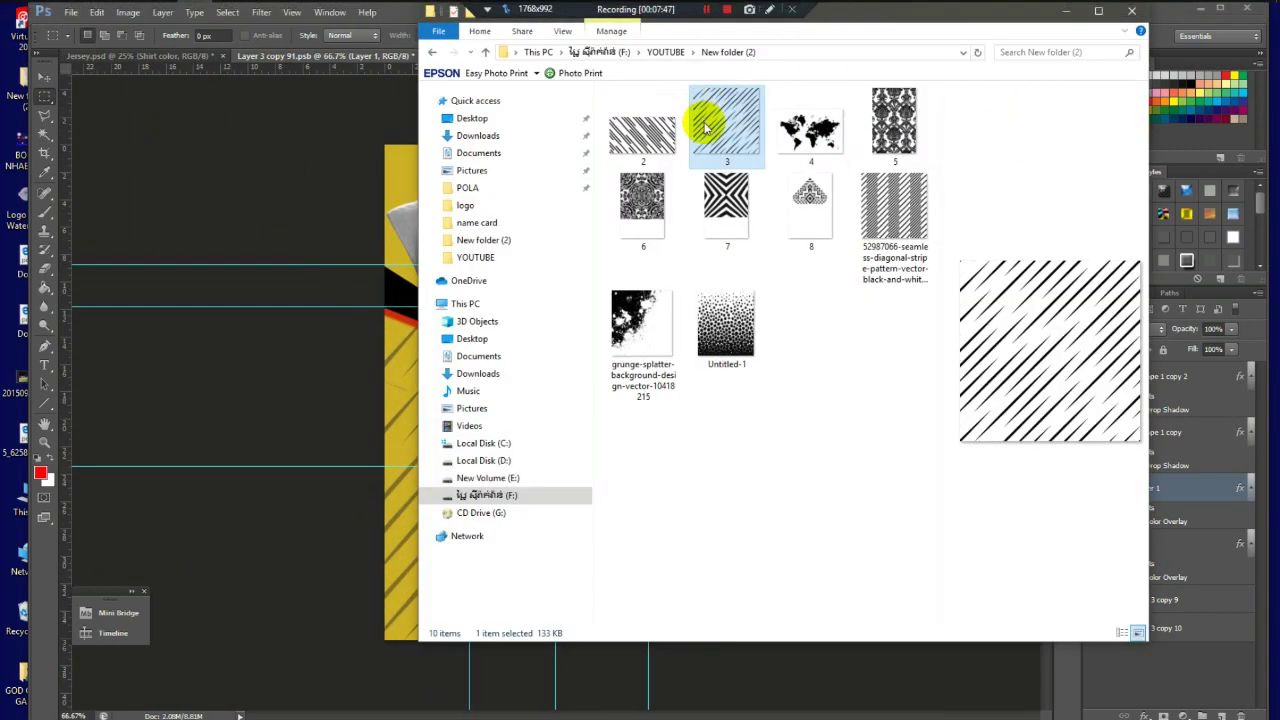
key("BackSpace")
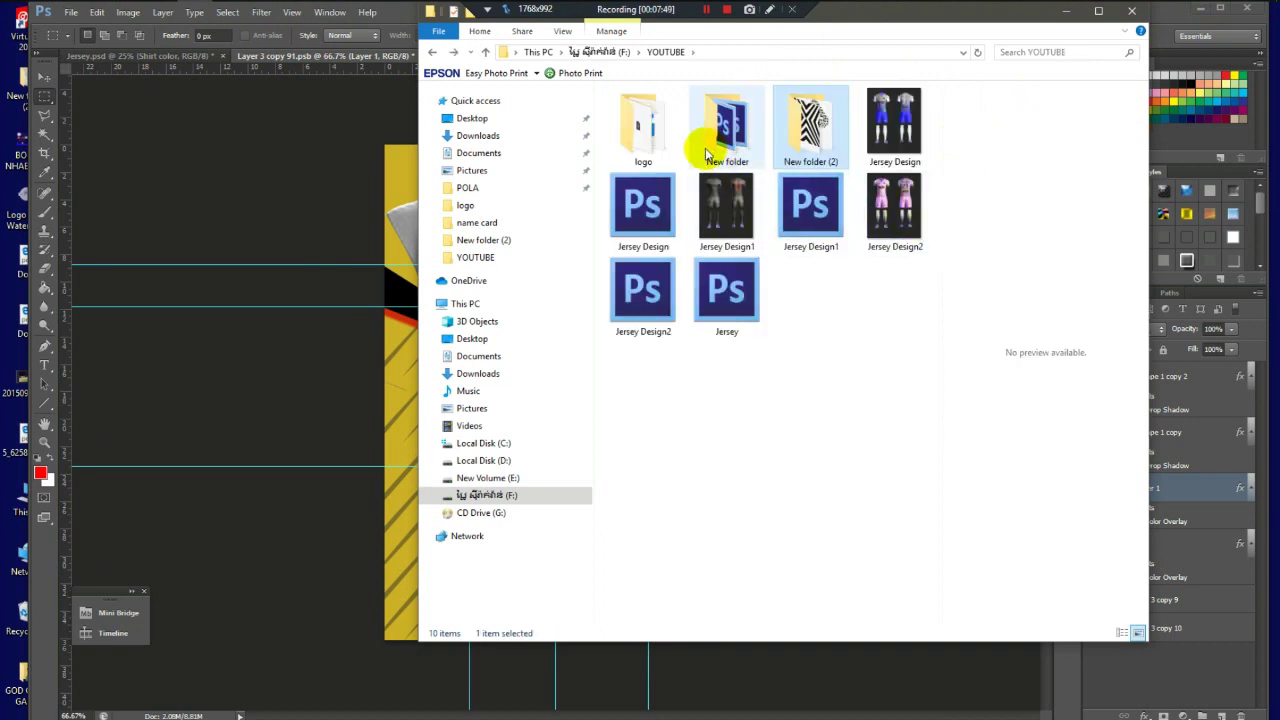
double_click(640, 130)
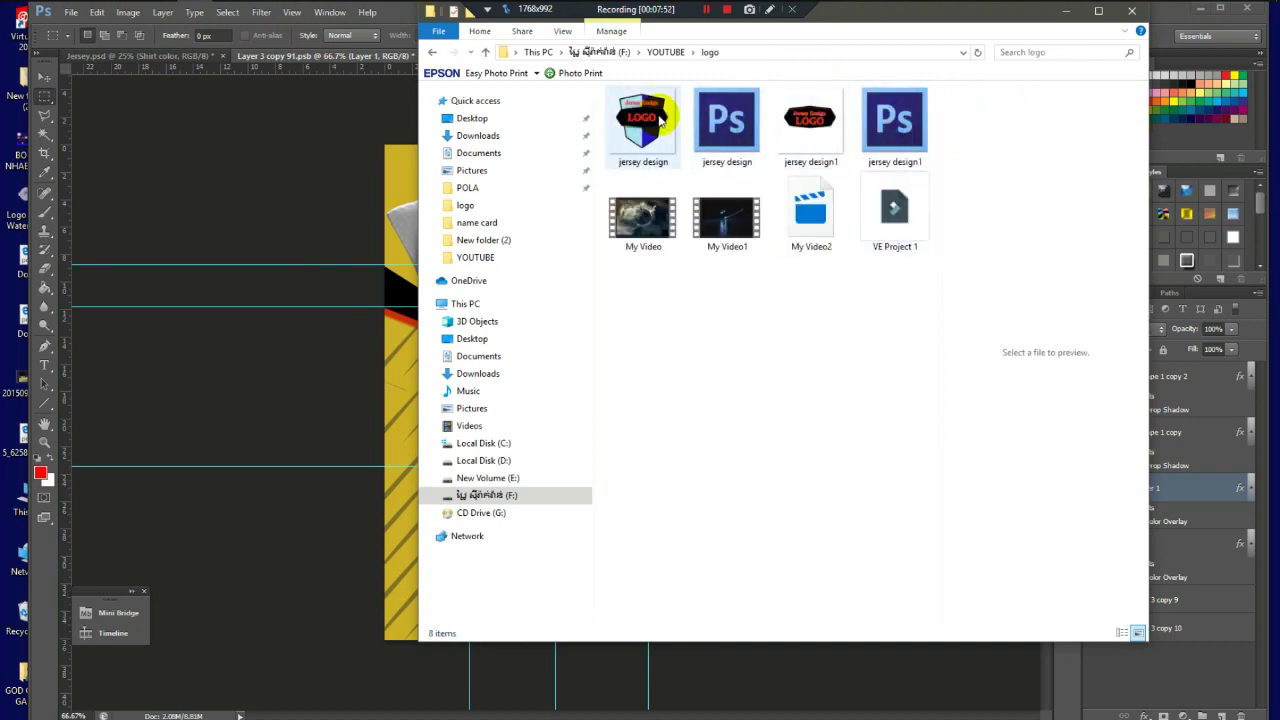
left_click_drag(630, 152, 337, 266)
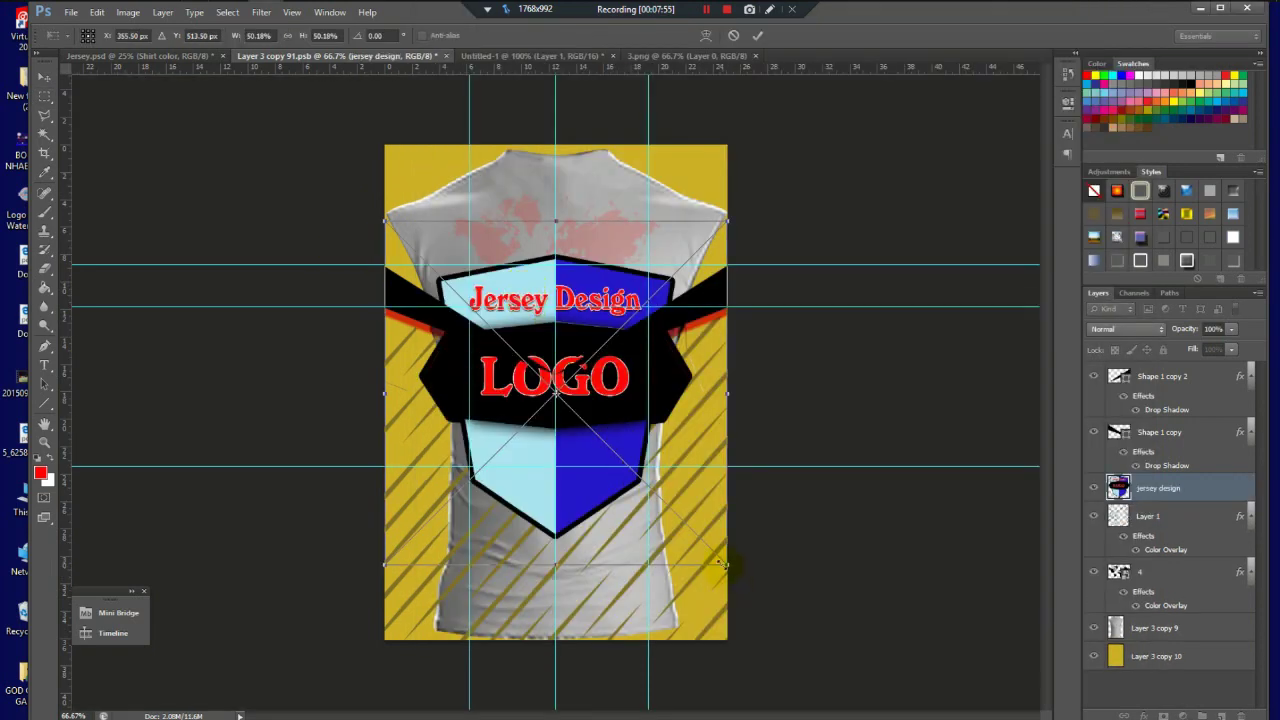
left_click_drag(722, 565, 642, 285)
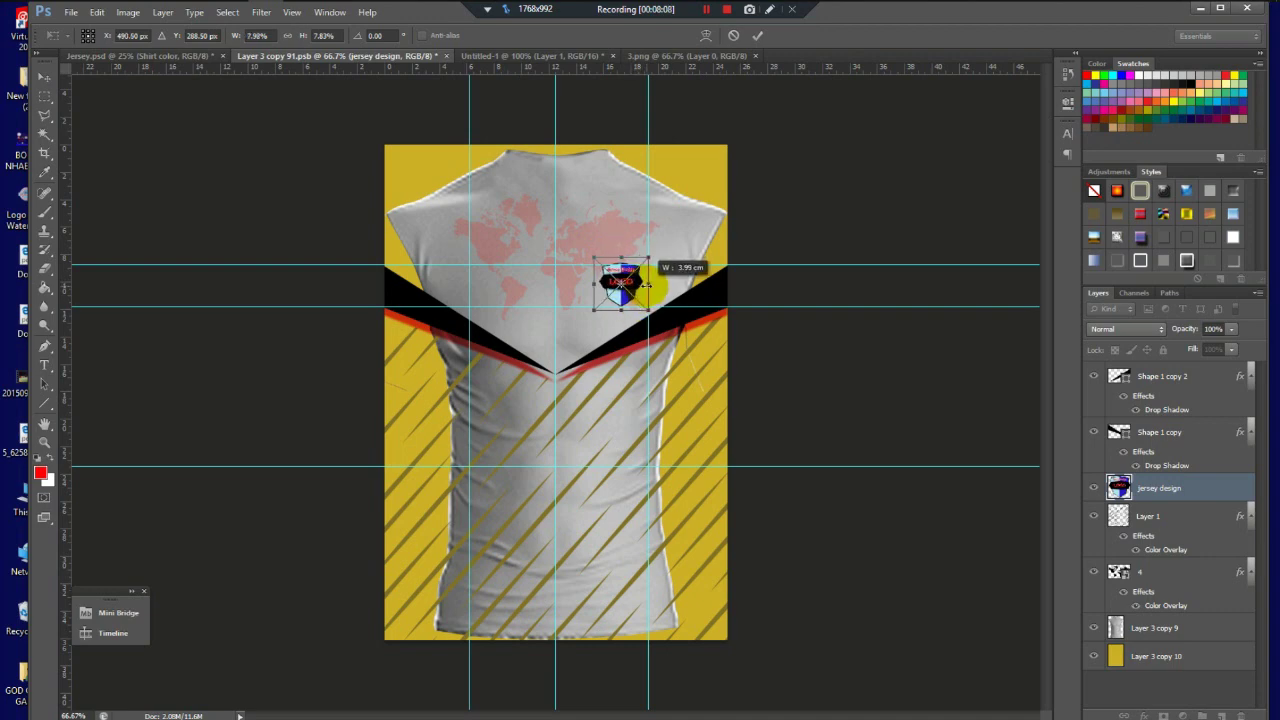
key("Return")
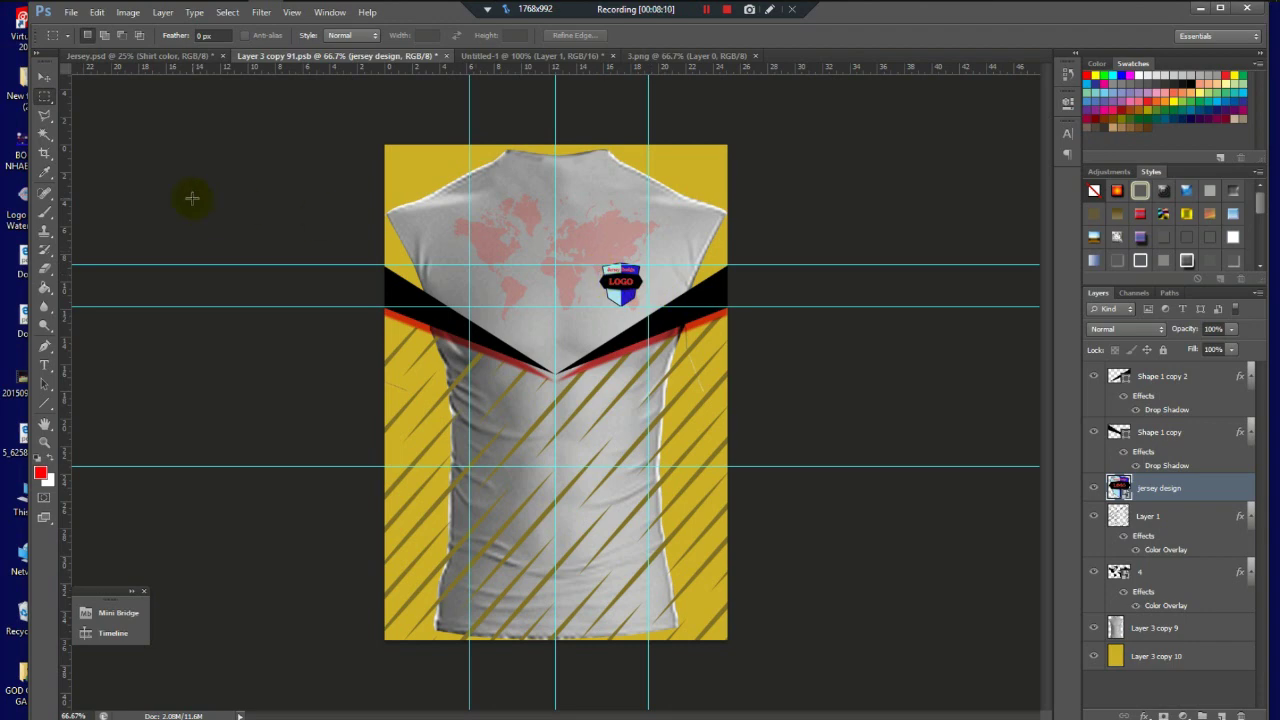
left_click(44, 77)
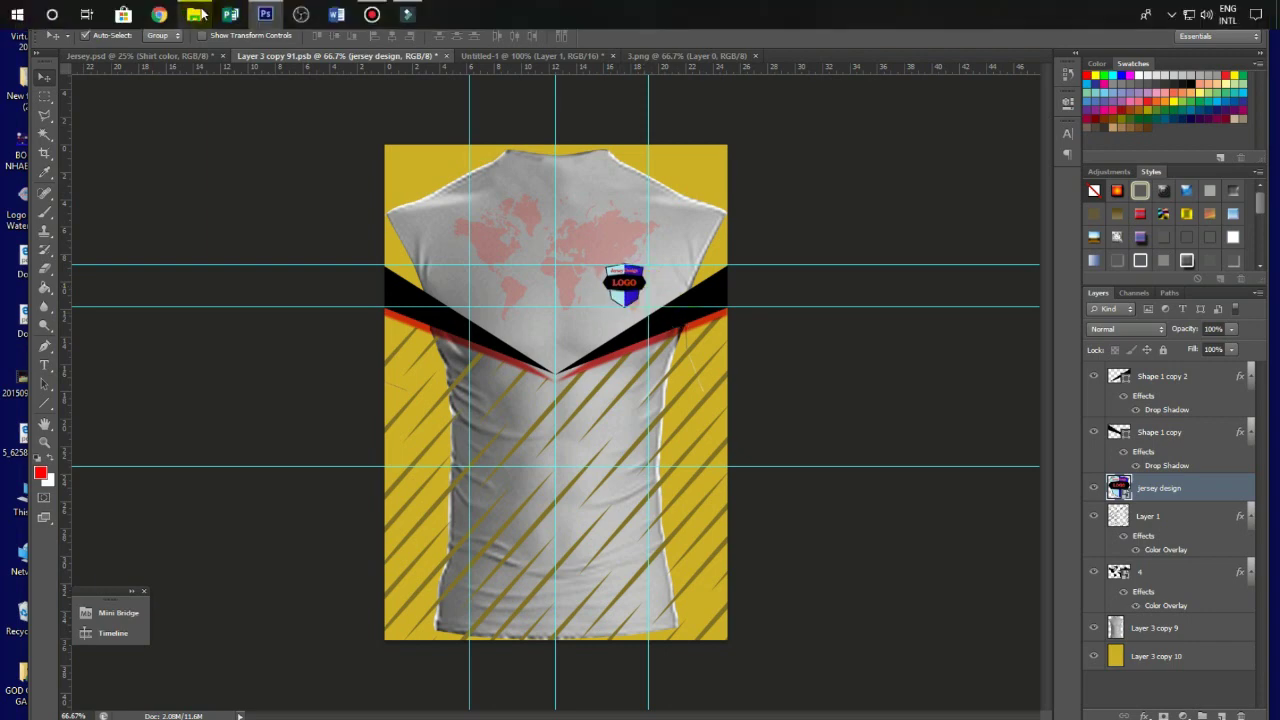
Step: Place the jersey design1 logo from the logo folder, scaled to about 27% by 31% and centred below the V of the stripes
left_click(197, 12)
left_click_drag(805, 137, 351, 415)
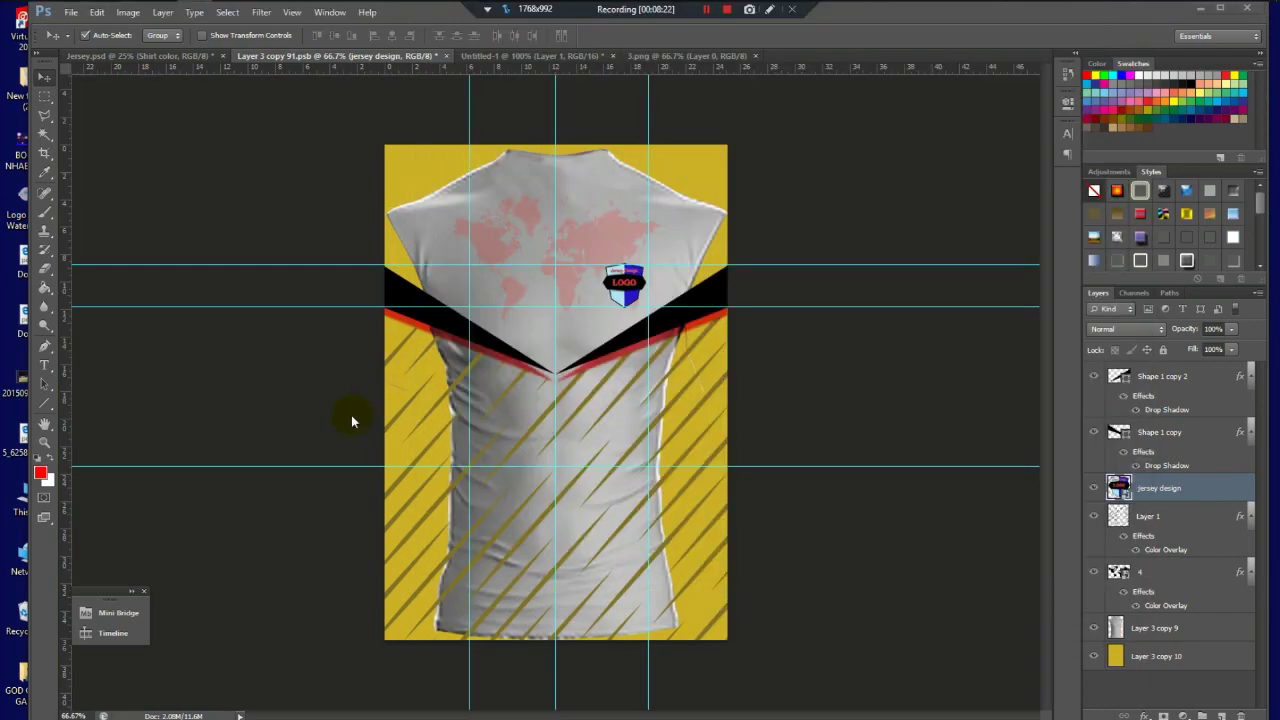
left_click_drag(730, 224, 649, 288)
left_click_drag(612, 402, 608, 452)
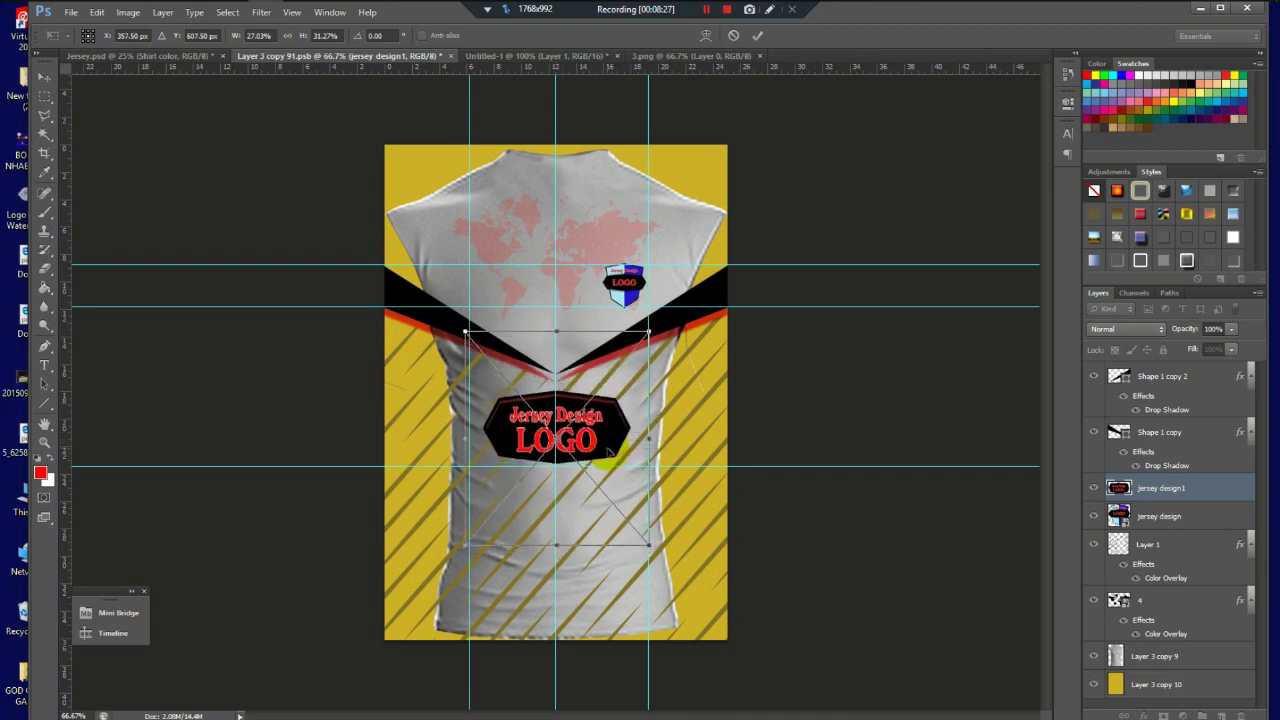
left_click_drag(648, 544, 646, 540)
key("Return")
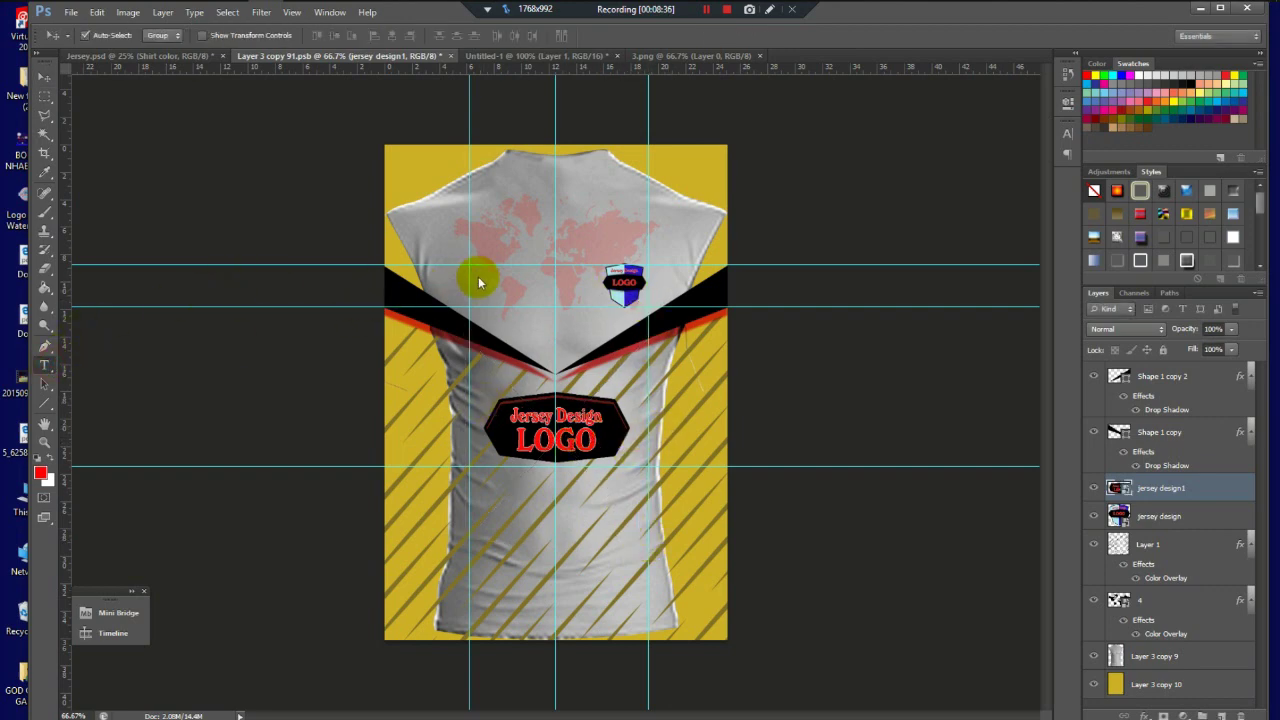
Step: Add the number 27 in the FC Midtjylland 2015-2016 font at 72 pt on the chest opposite the shield logo
left_click(50, 366)
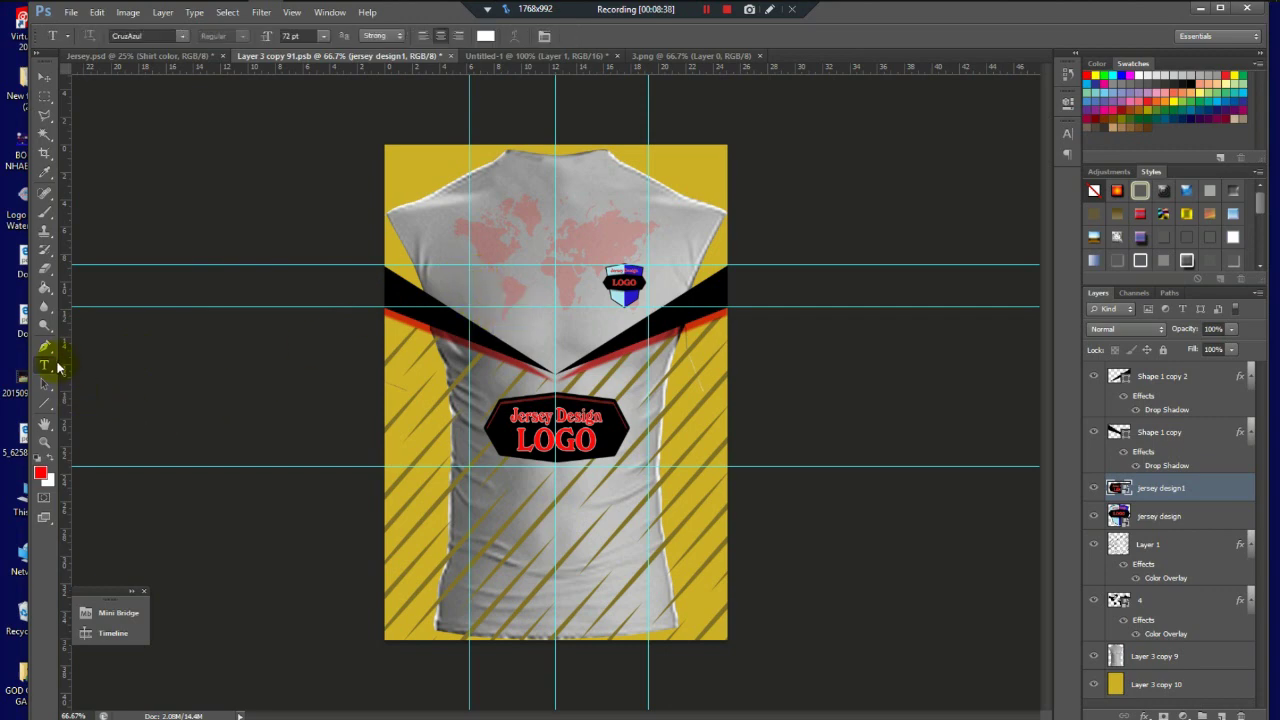
left_click(182, 37)
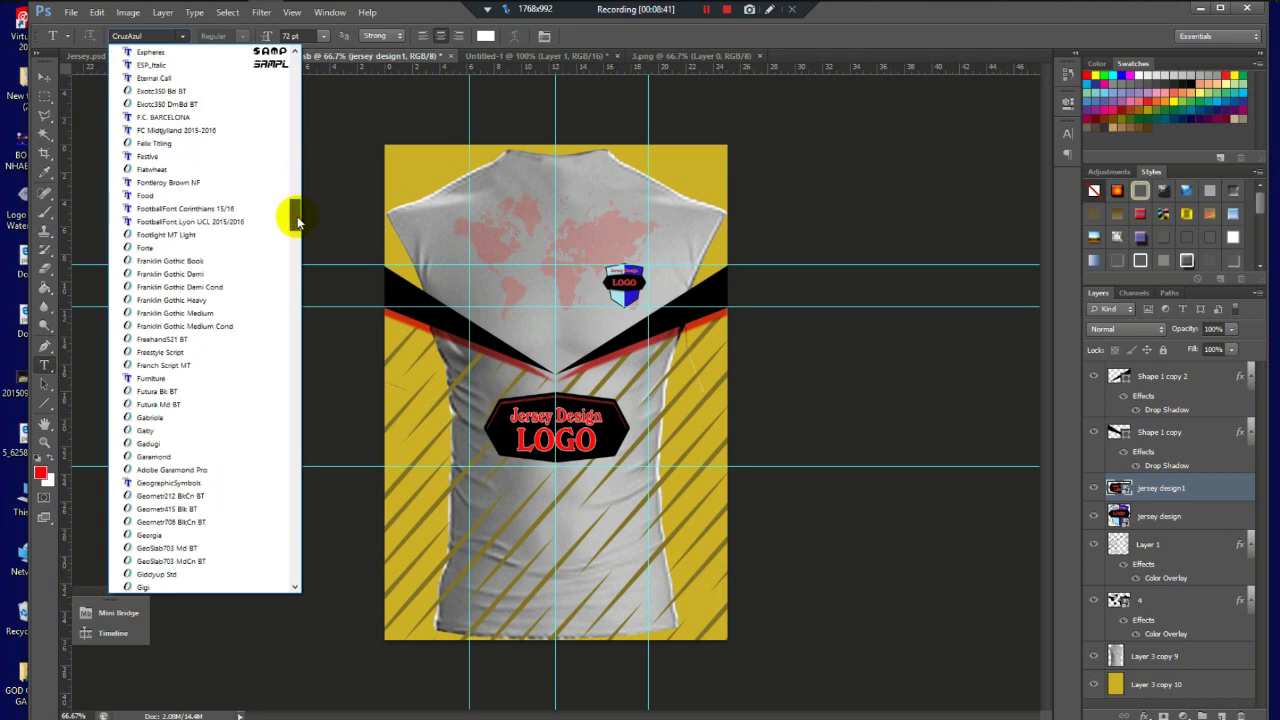
scroll(190, 110, "down", 6)
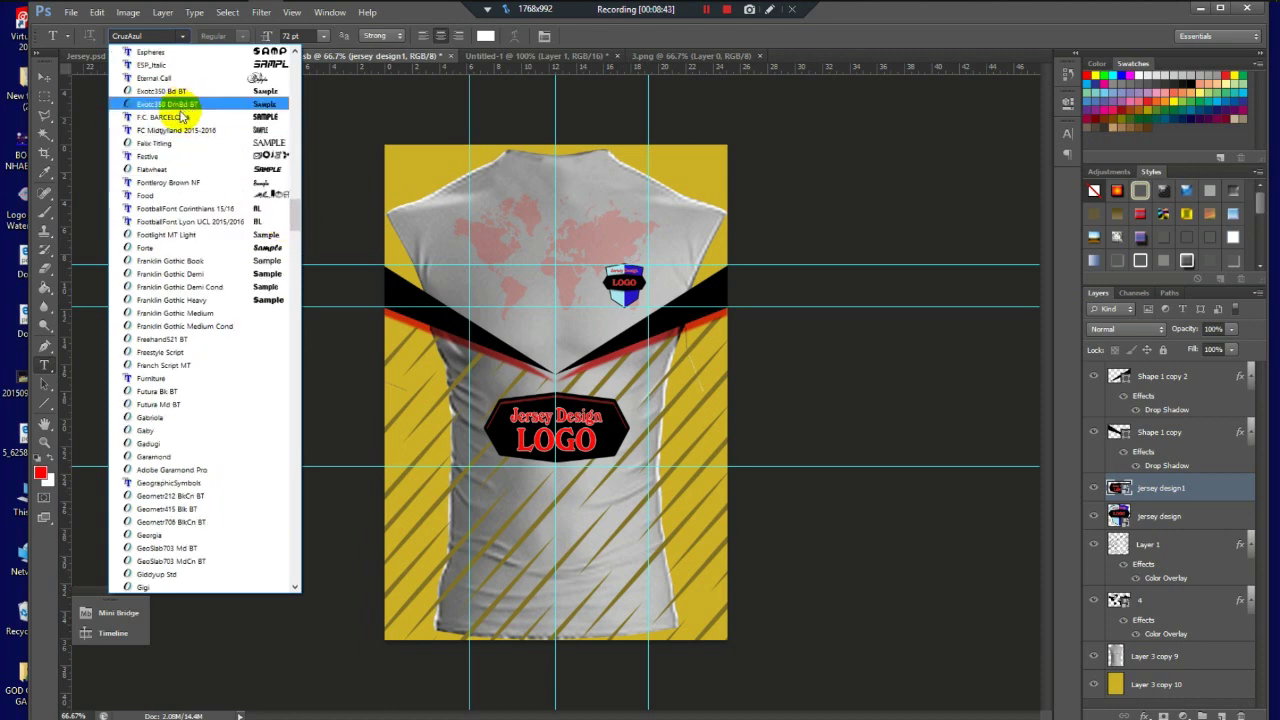
left_click(172, 130)
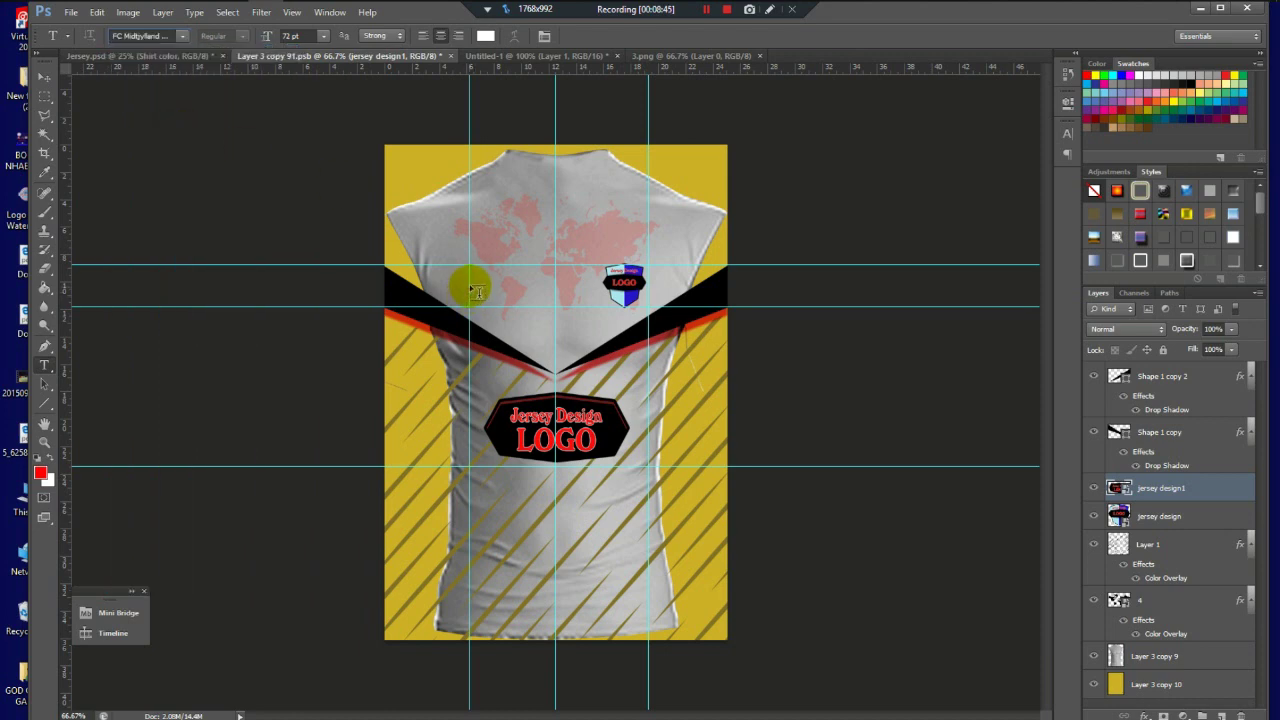
left_click(956, 288)
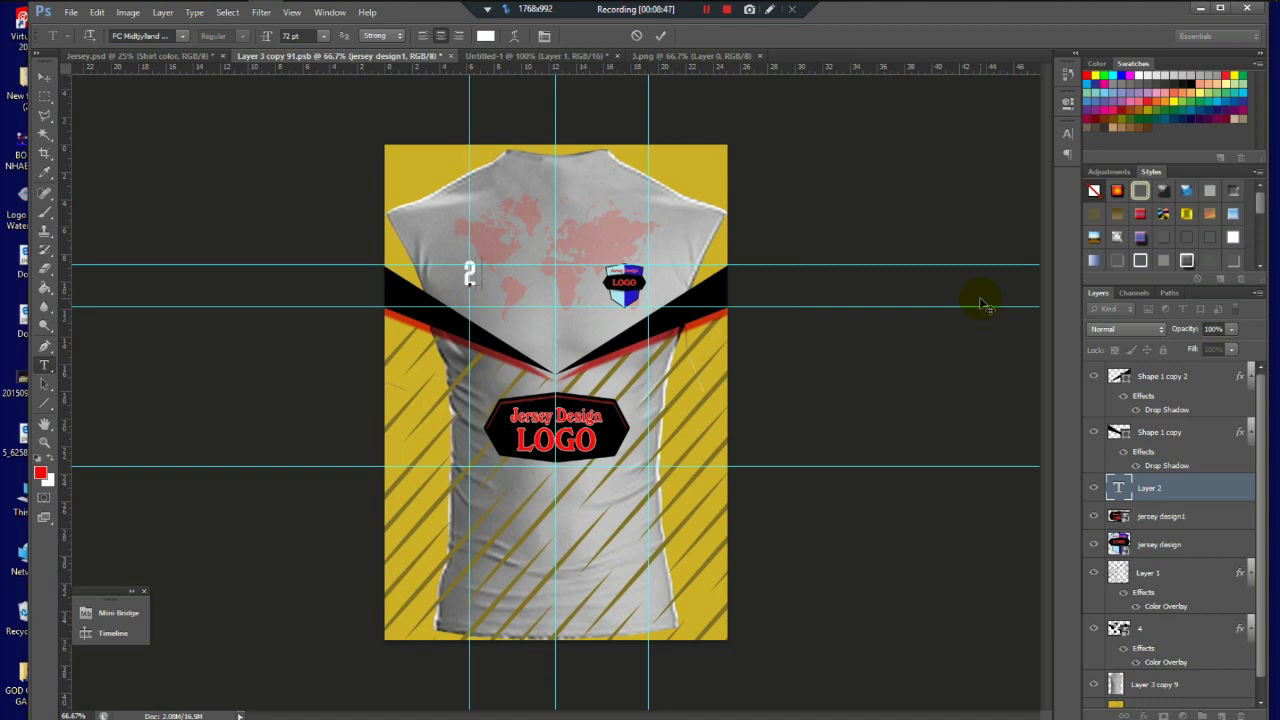
Step: Set the text colour of the number 27 to black 000000, sampled from the chest stripe, and commit the text
left_click(485, 35)
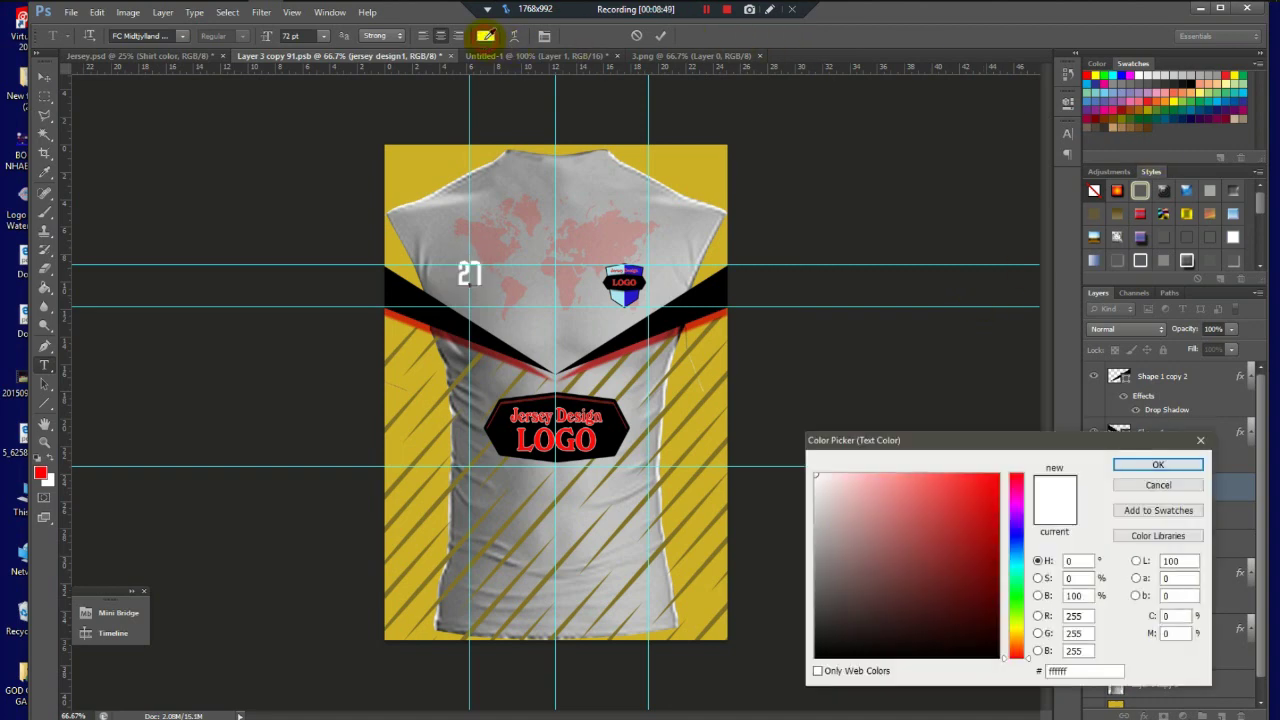
left_click(403, 285)
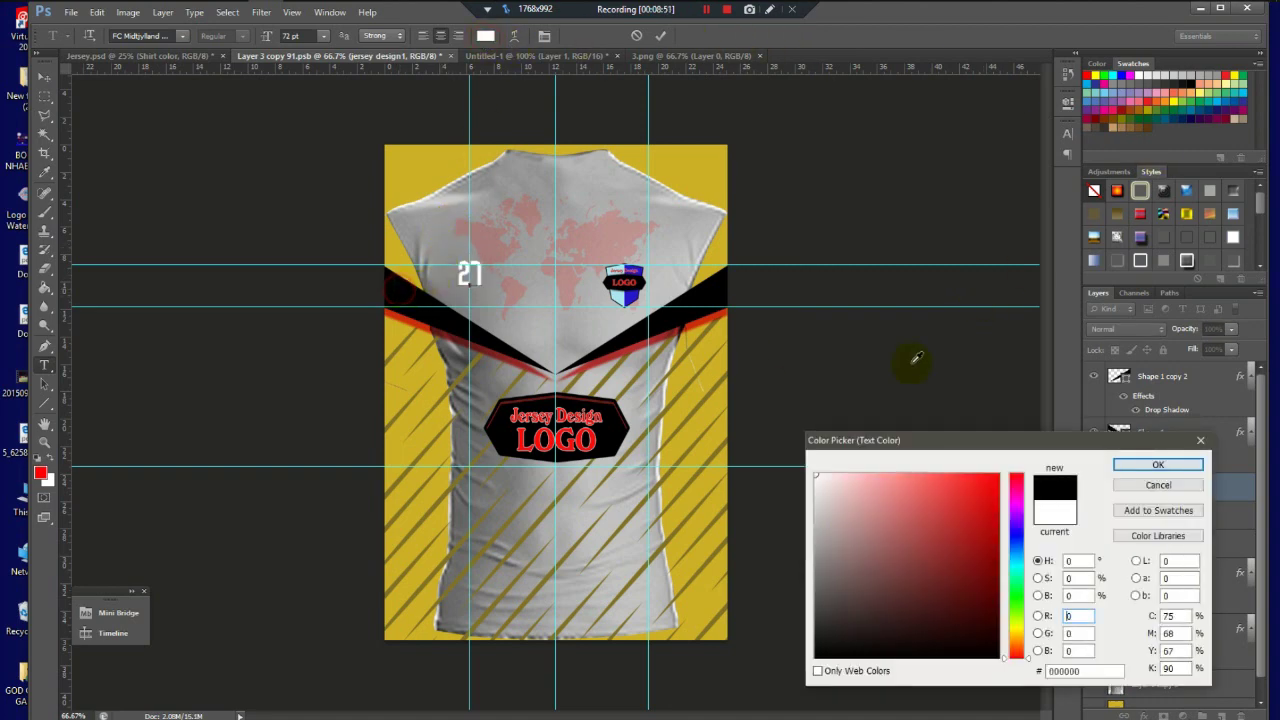
left_click(1131, 467)
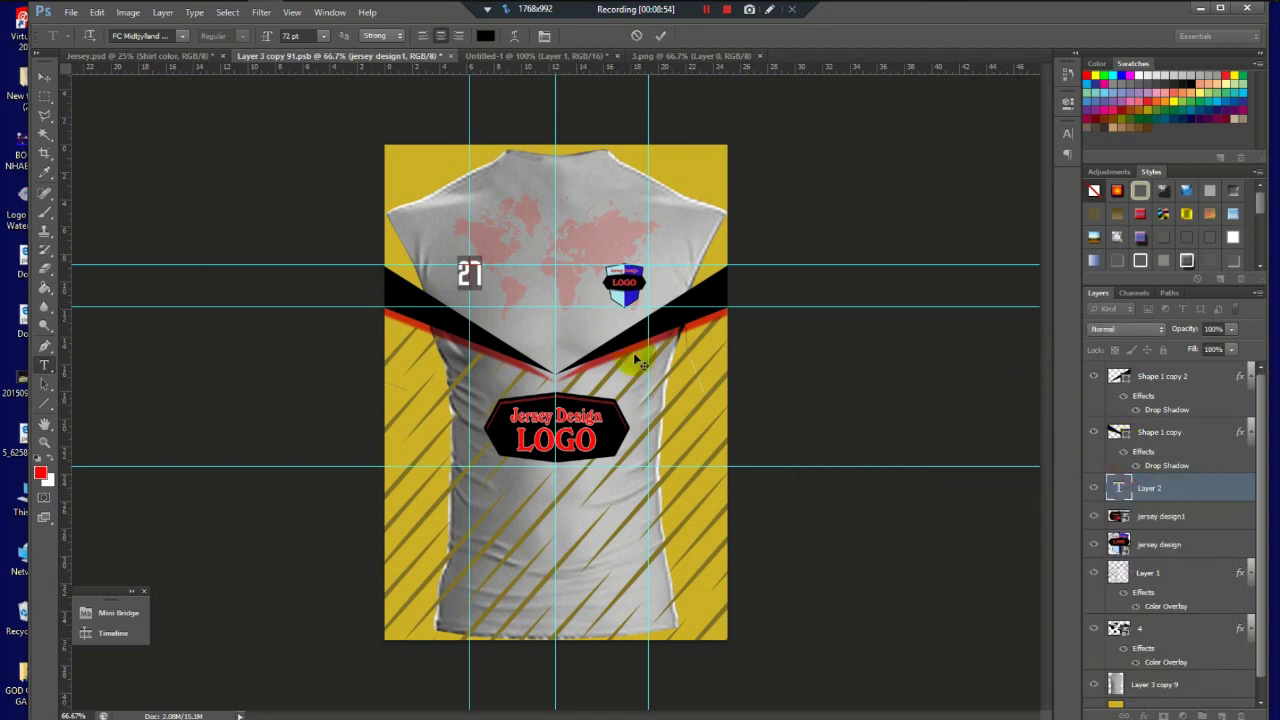
left_click(42, 86)
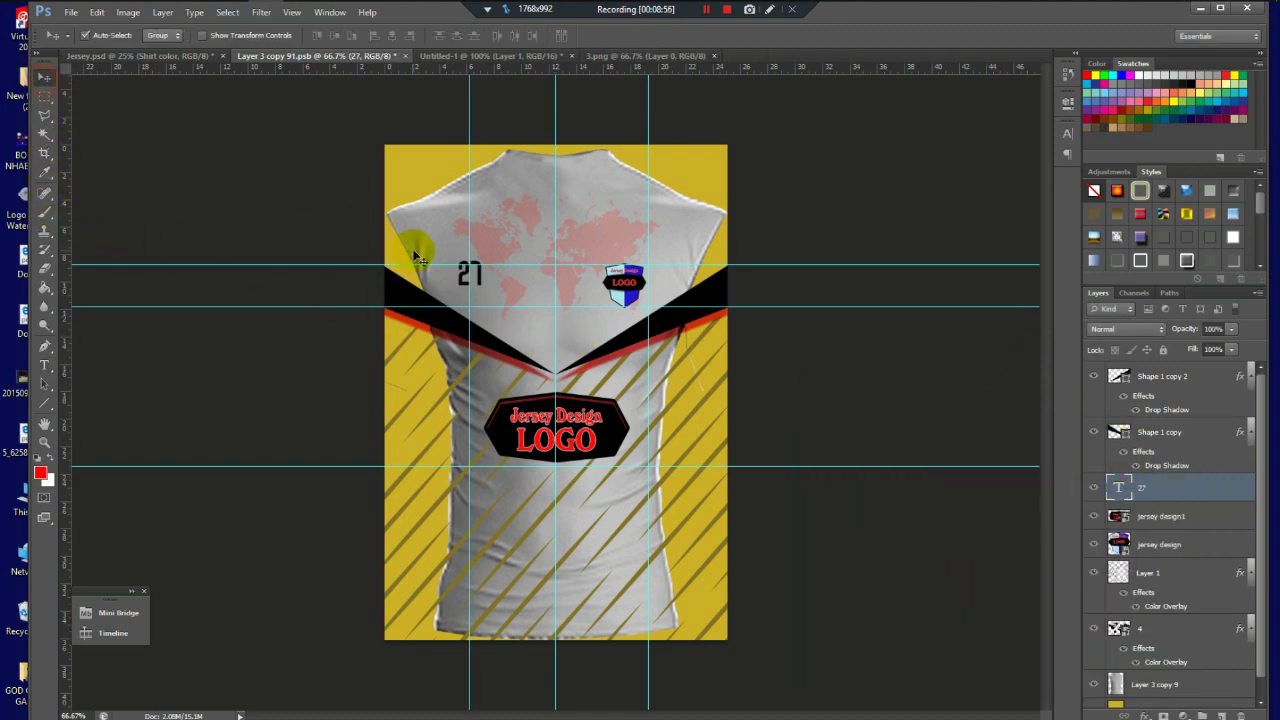
Step: Scale the number 27 to about 157% by 151% and align it between the two upper horizontal guides
left_click(488, 298)
left_click_drag(478, 284, 508, 288)
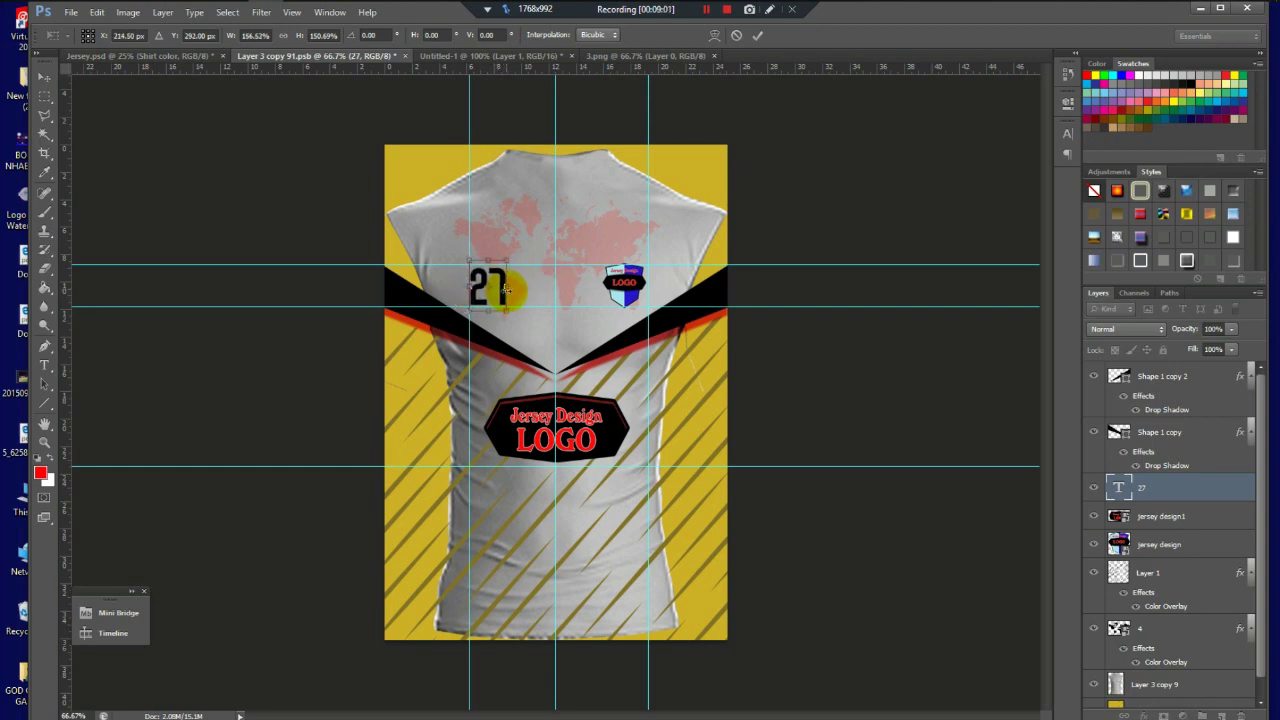
key("Return")
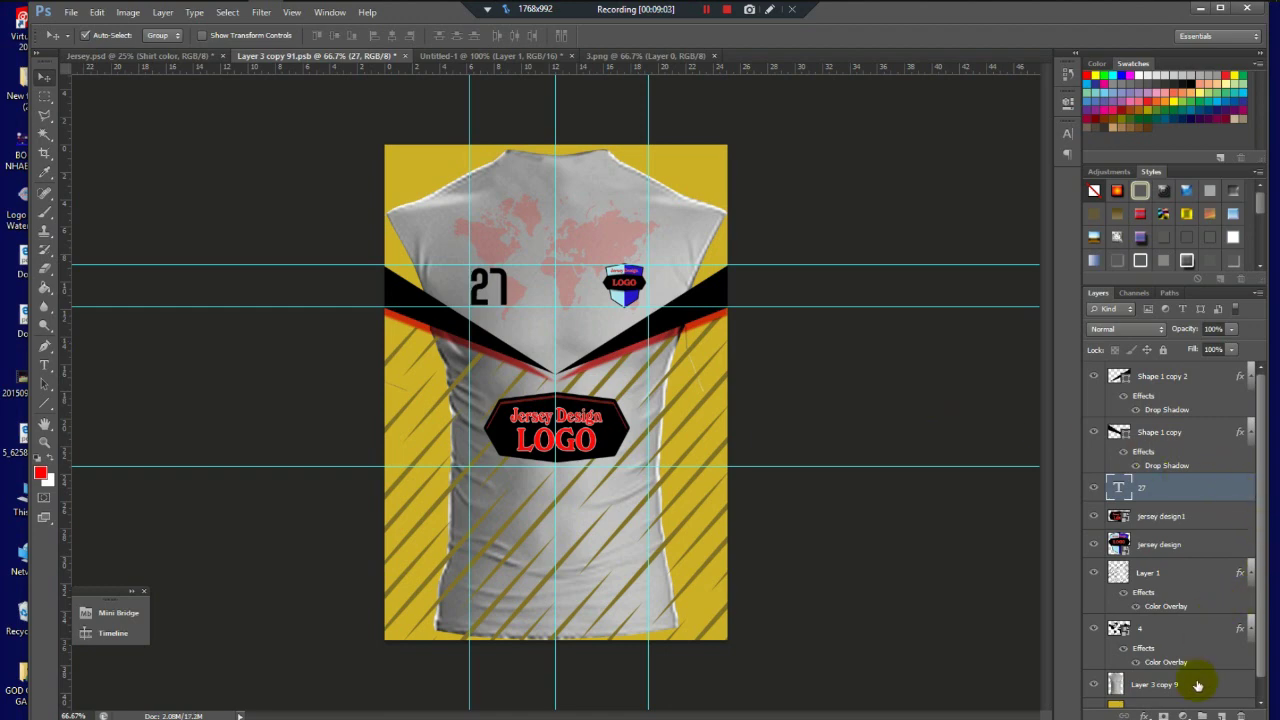
Step: Add a 2 px outside Stroke in red ff0000 to the number 27 text layer
left_click(1217, 488)
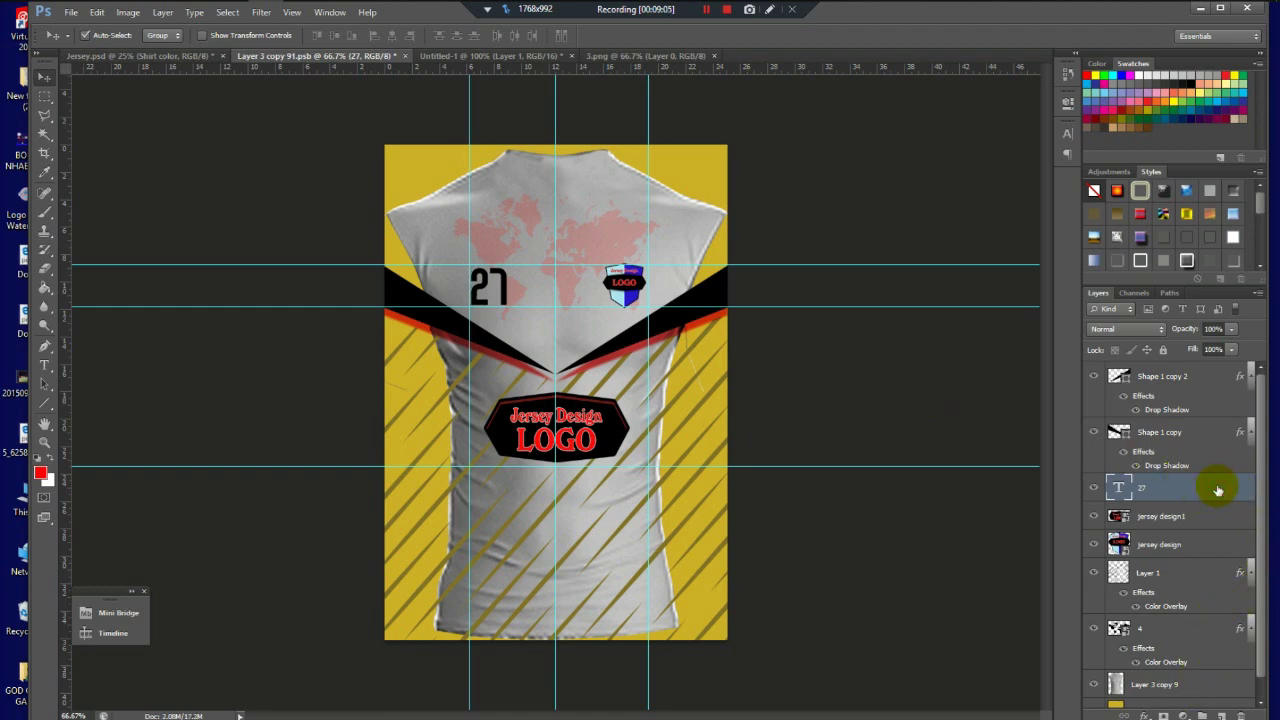
double_click(1218, 490)
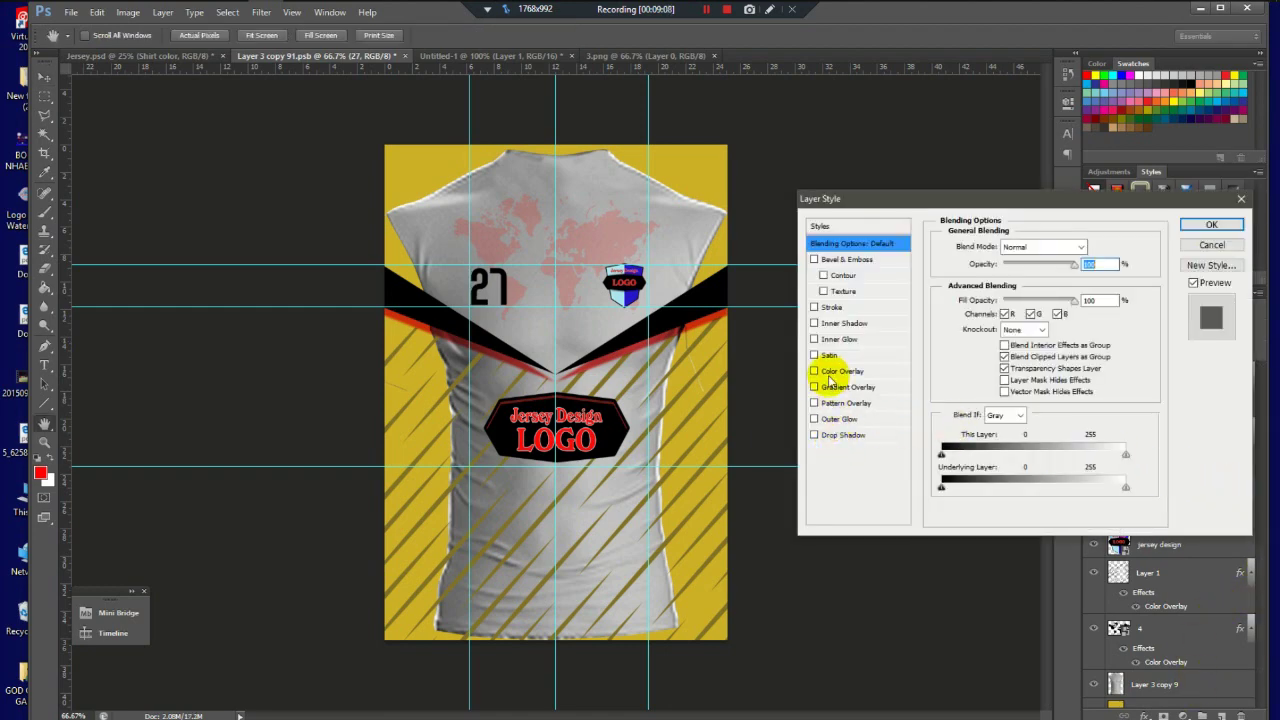
left_click(831, 307)
left_click(965, 346)
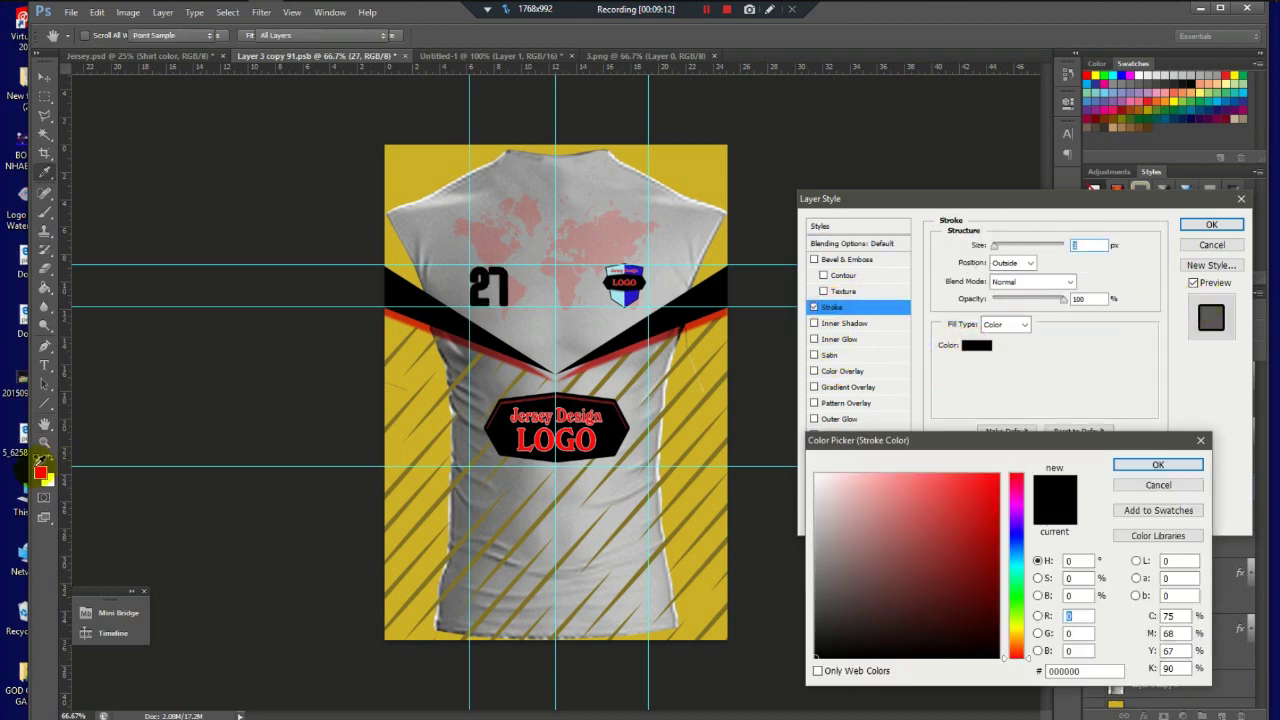
left_click(40, 471)
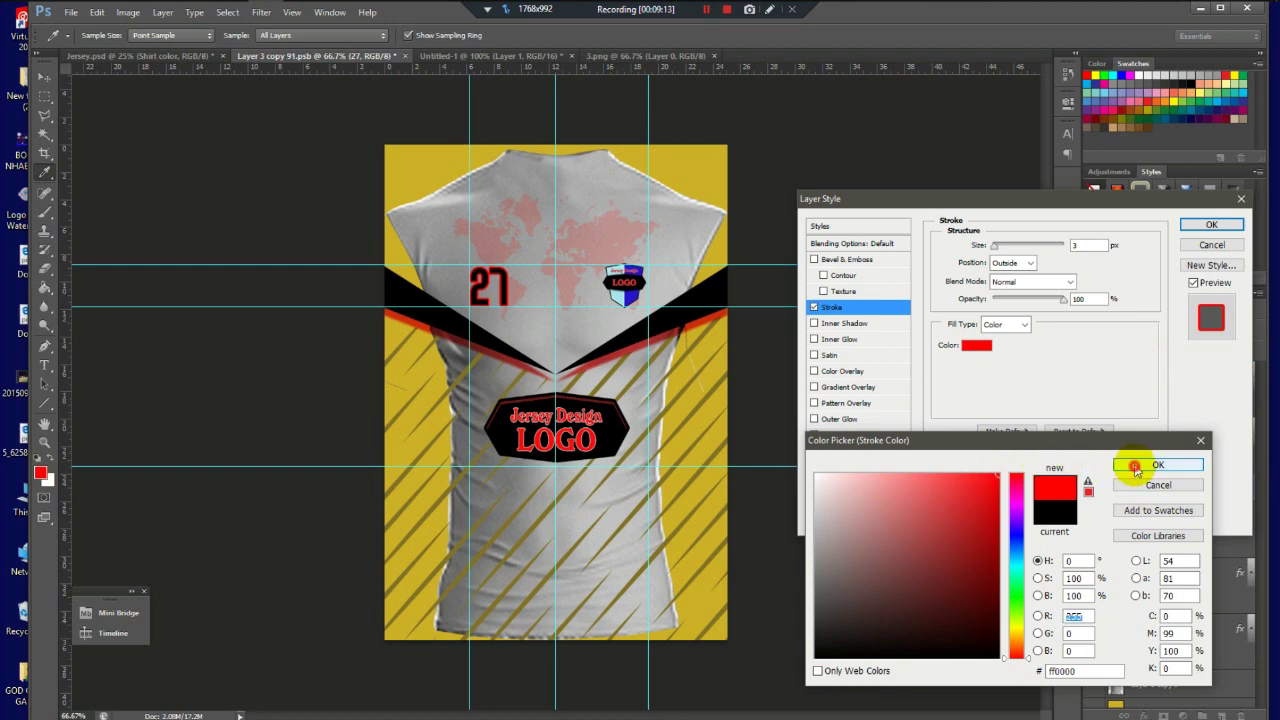
left_click(1152, 465)
type("2")
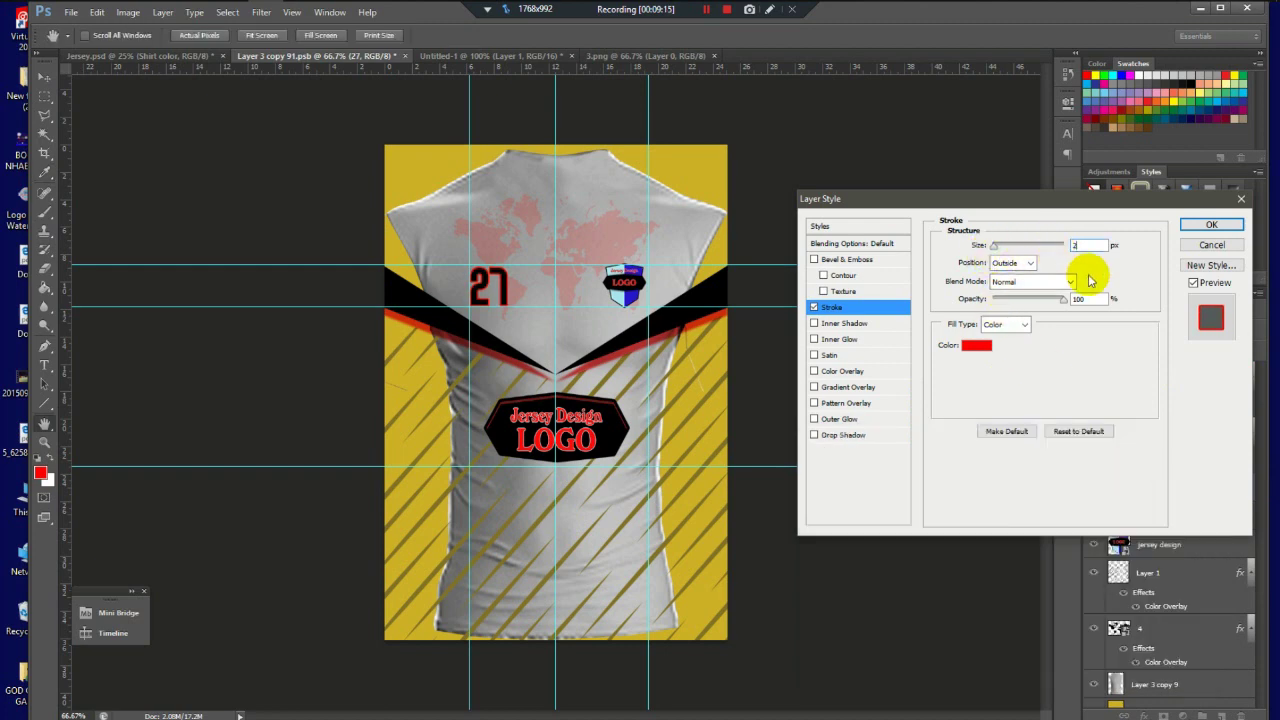
left_click(1194, 227)
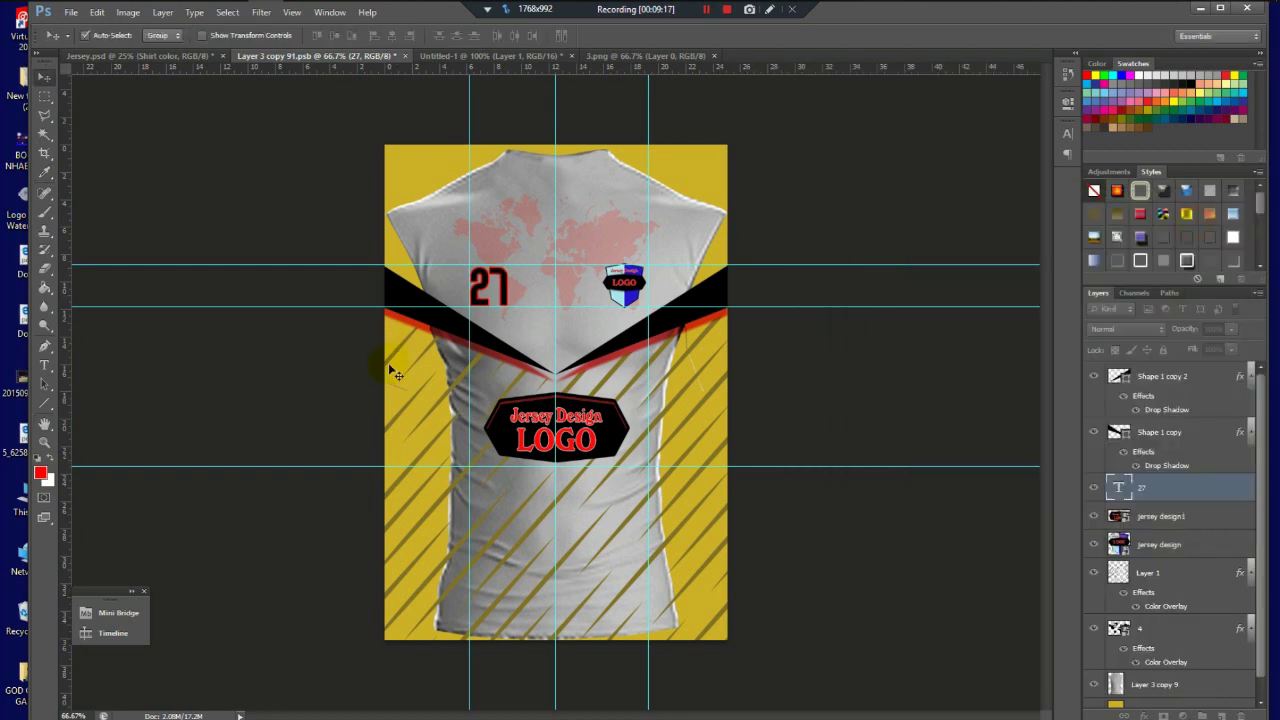
Step: Hide the grey shirt reference layer, Layer 3 copy 9, and close Layer 3 copy 91.psb with its changes saved
key("ctrl+minus")
key("ctrl+minus")
key("ctrl+plus")
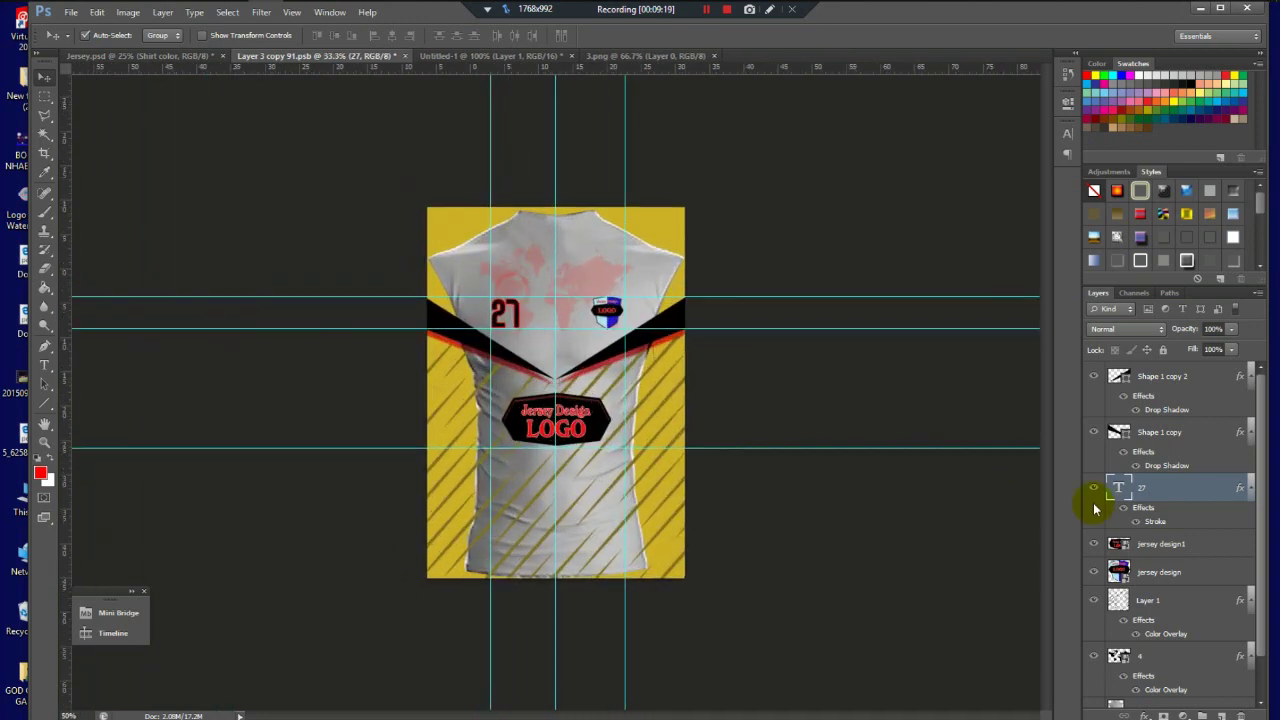
scroll(1265, 573, "down", 2)
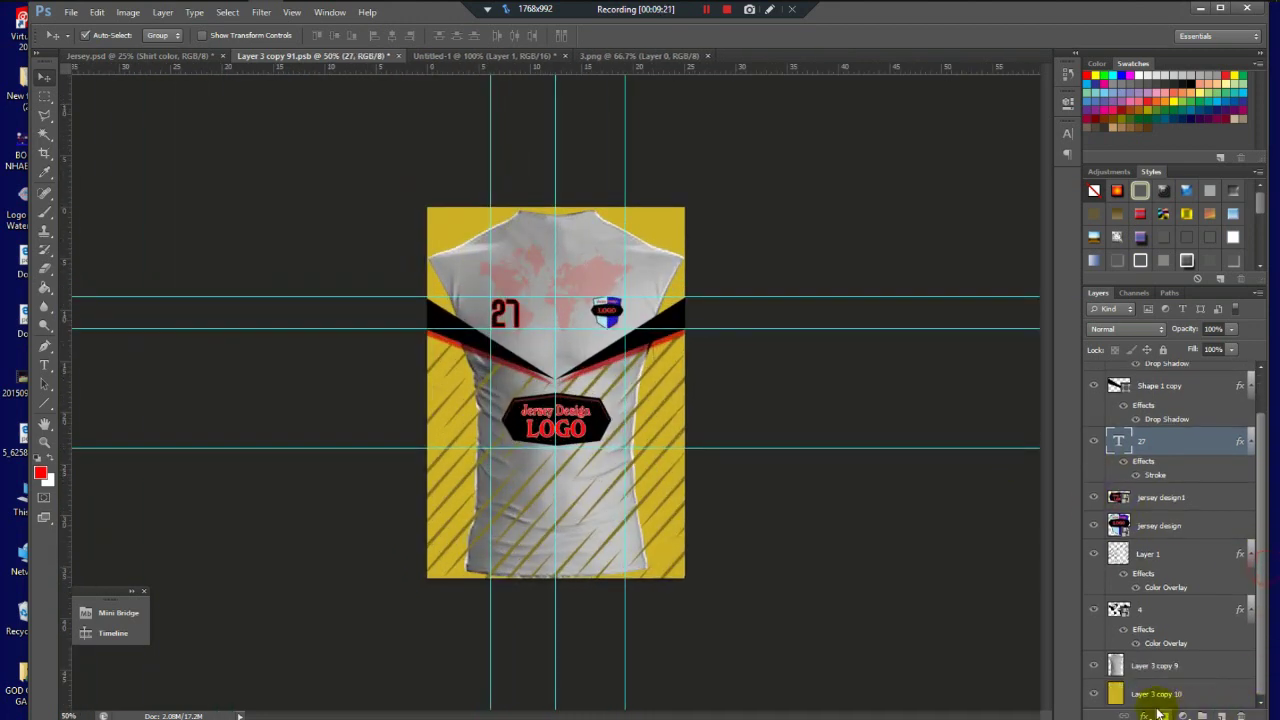
left_click(1093, 665)
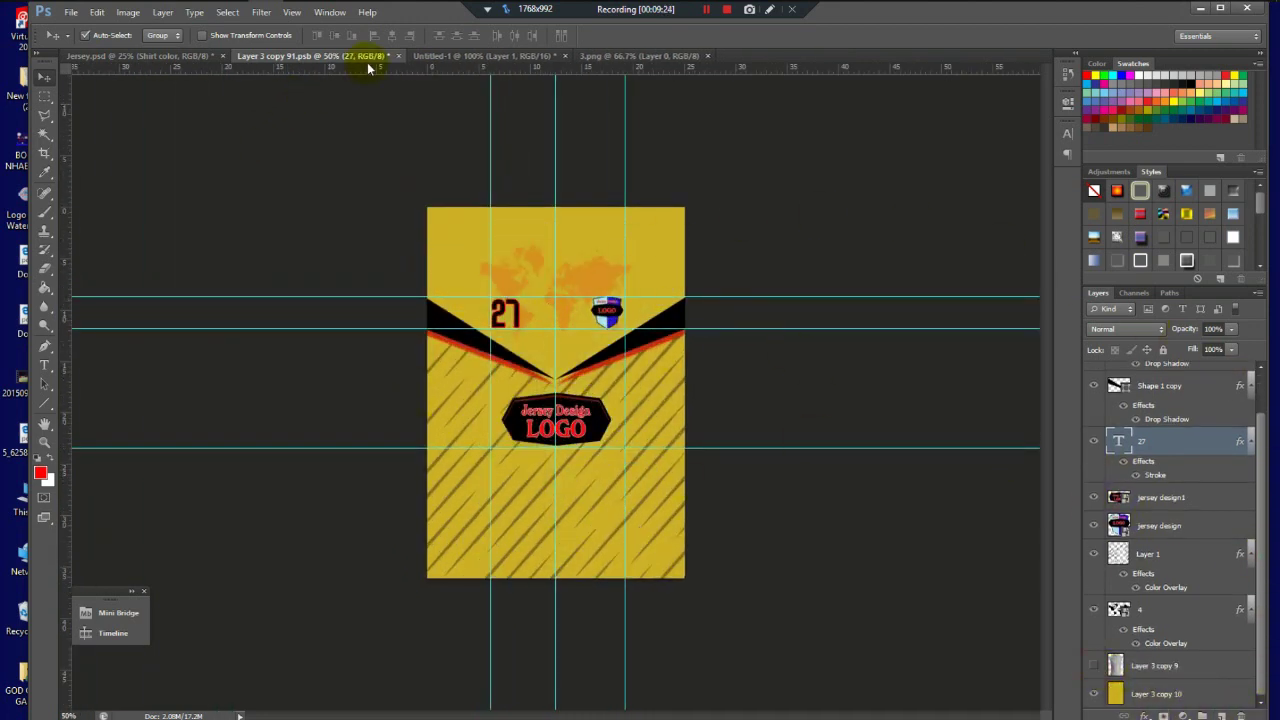
left_click(399, 56)
left_click(589, 283)
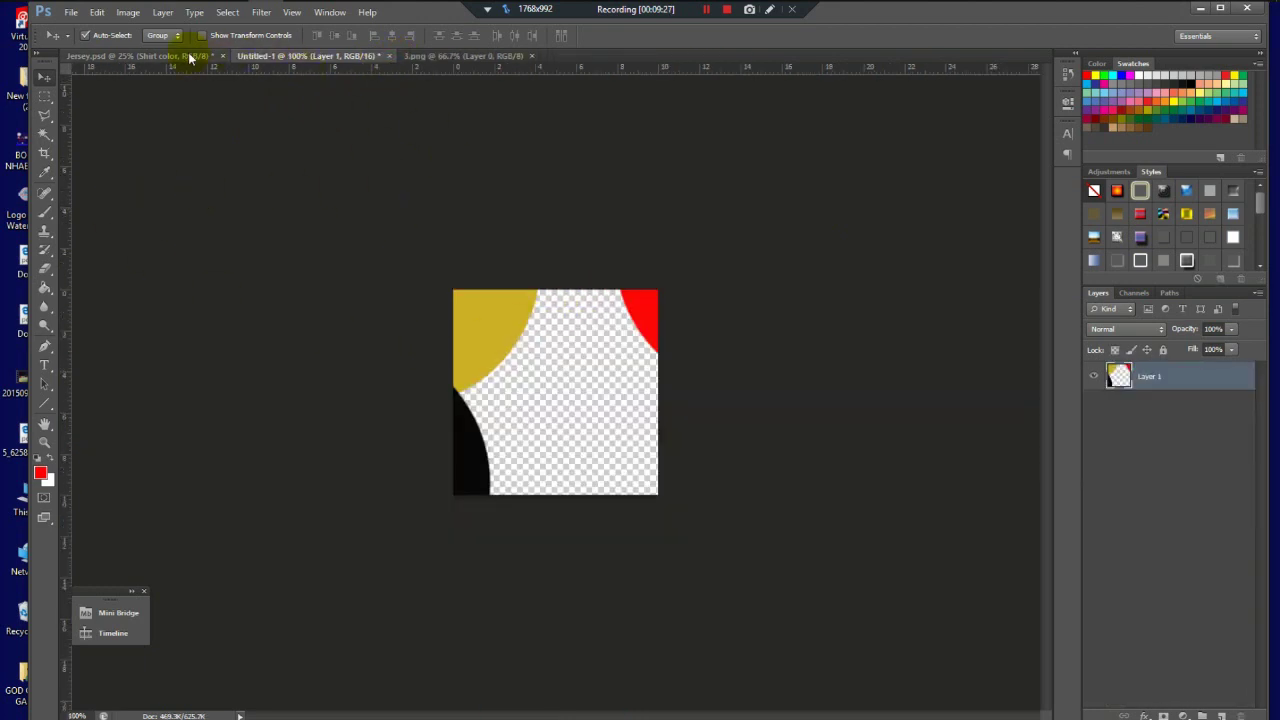
Step: Examine the front shirt design on the Jersey.psd mockup, both close up and with the whole kit in view
left_click(140, 56)
left_click_drag(396, 138, 294, 194)
key("ctrl+1")
key("ctrl+minus")
key("ctrl+minus")
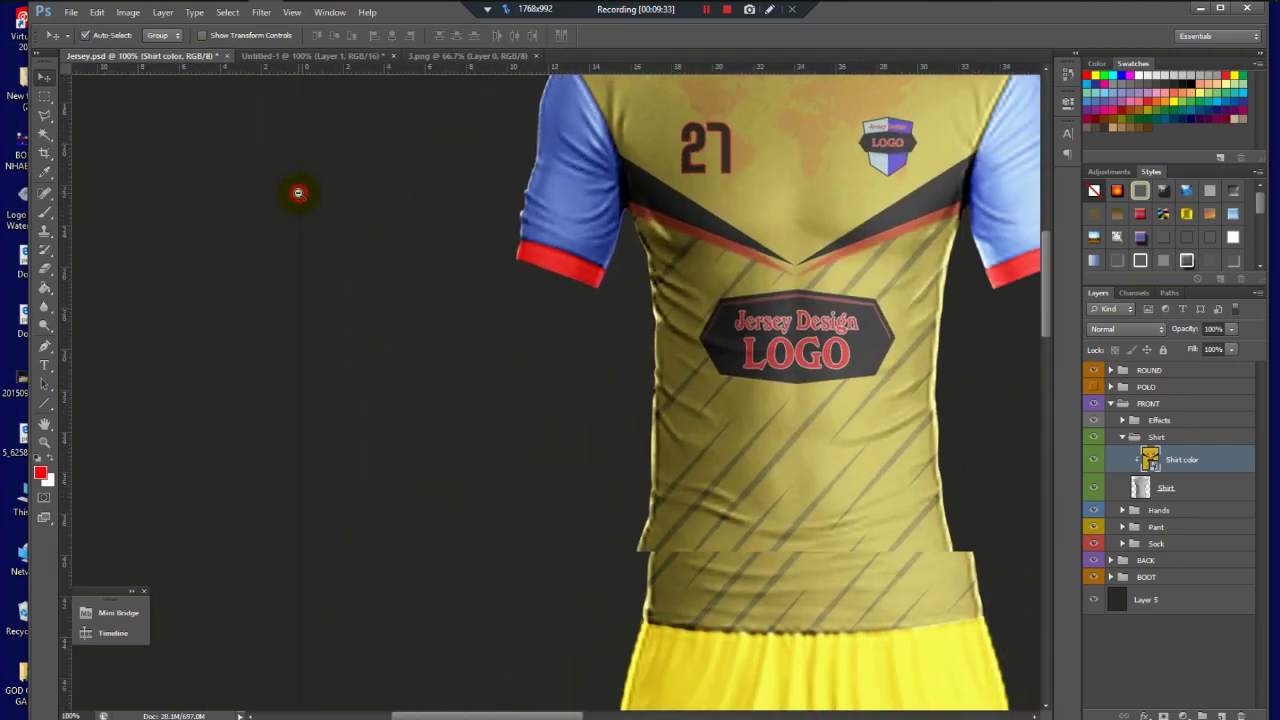
left_click(572, 126)
left_click(572, 126)
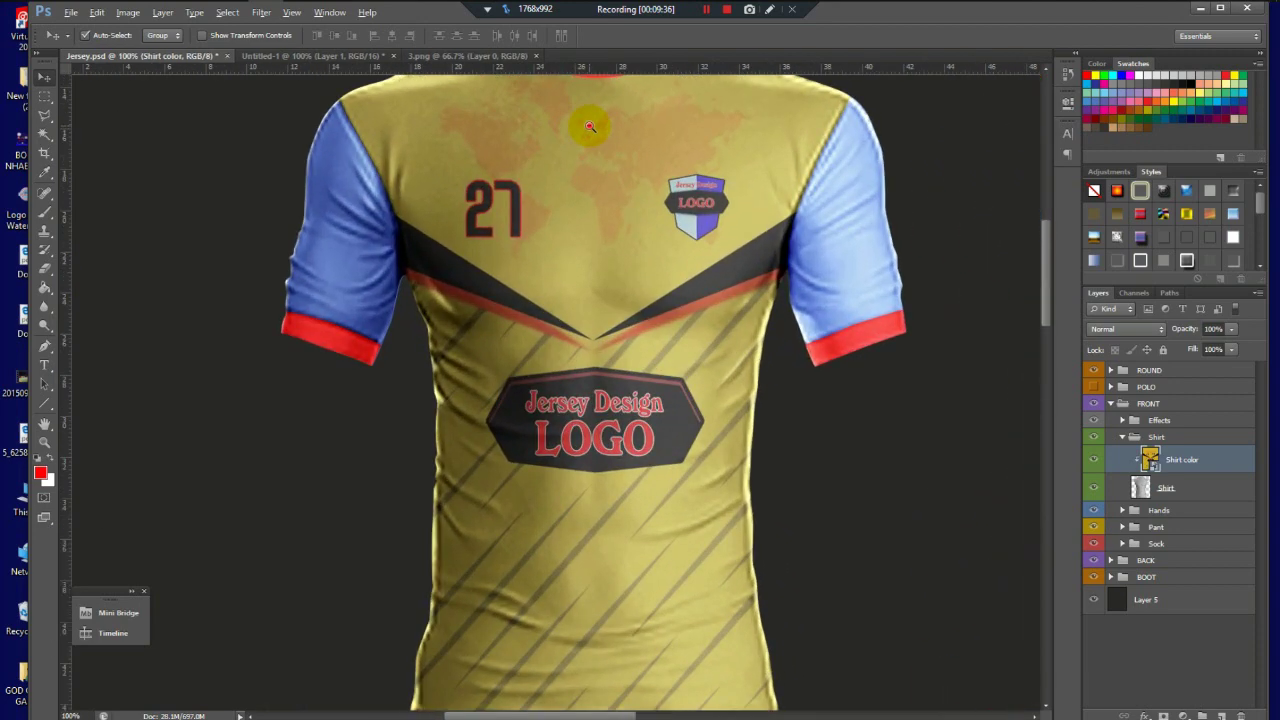
key("ctrl+minus")
key("ctrl+minus")
key("ctrl+minus")
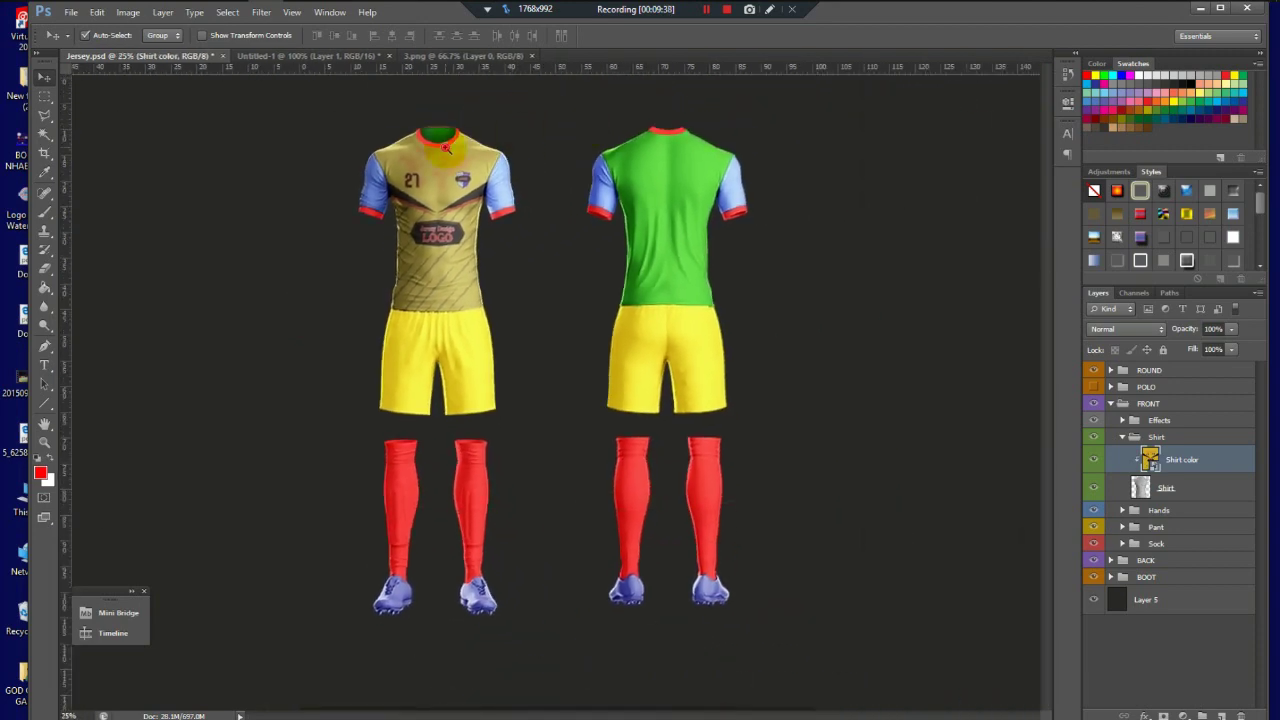
left_click(587, 126)
key("ctrl+minus")
left_click(445, 148)
left_click(445, 148)
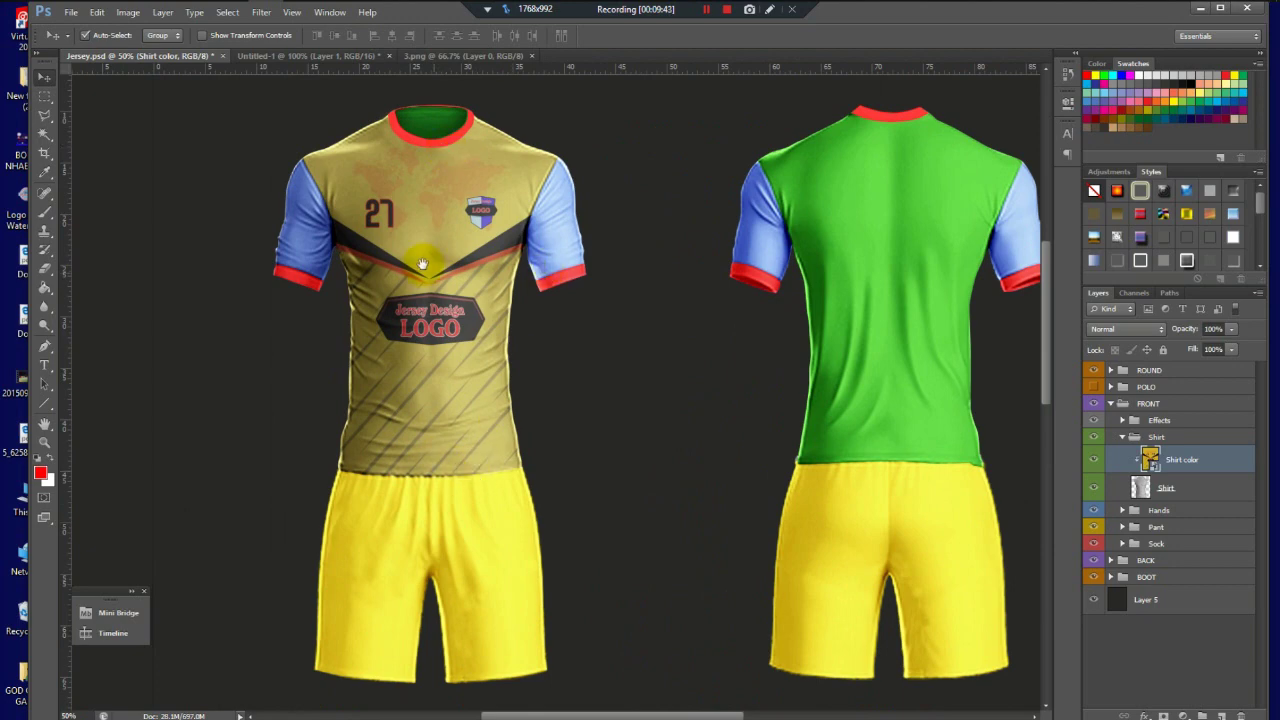
Step: Inspect the number, logos, chest stripes and diagonal lines on the front shirt at several magnifications
key("ctrl+minus")
key("ctrl+minus")
key("ctrl+plus")
left_click(401, 176)
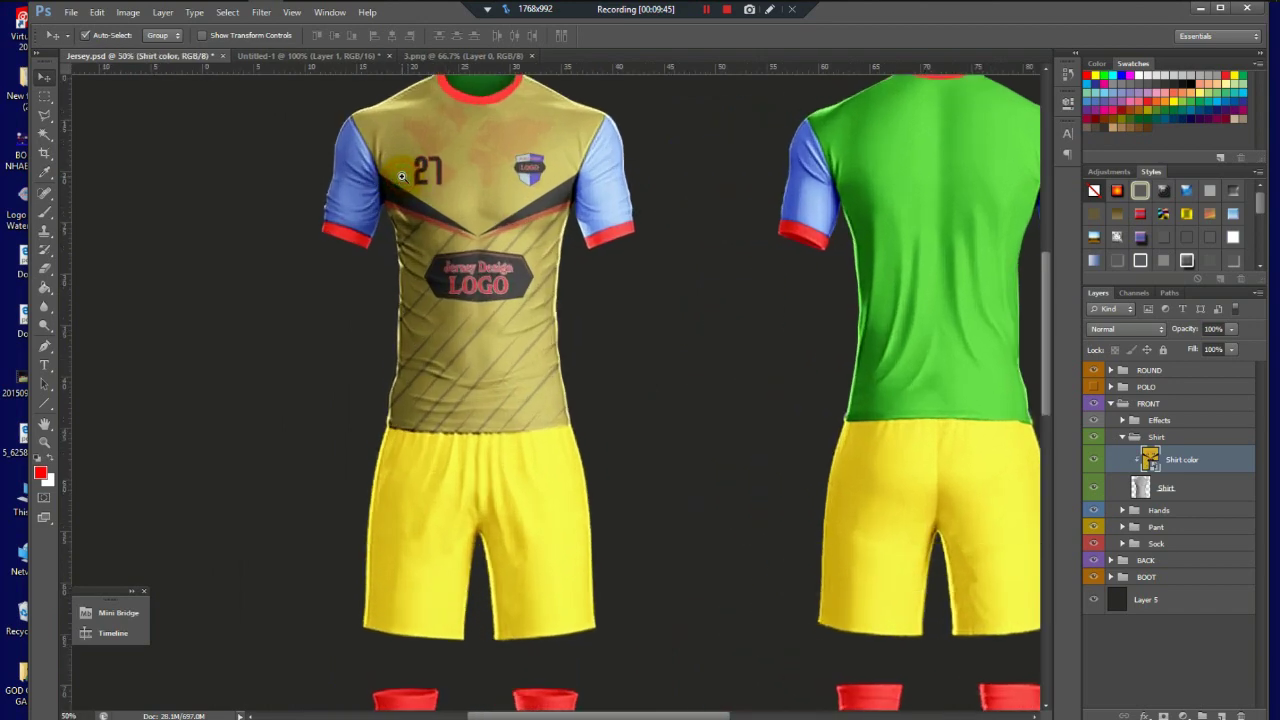
left_click(401, 176)
left_click(401, 176, "alt")
left_click(401, 176)
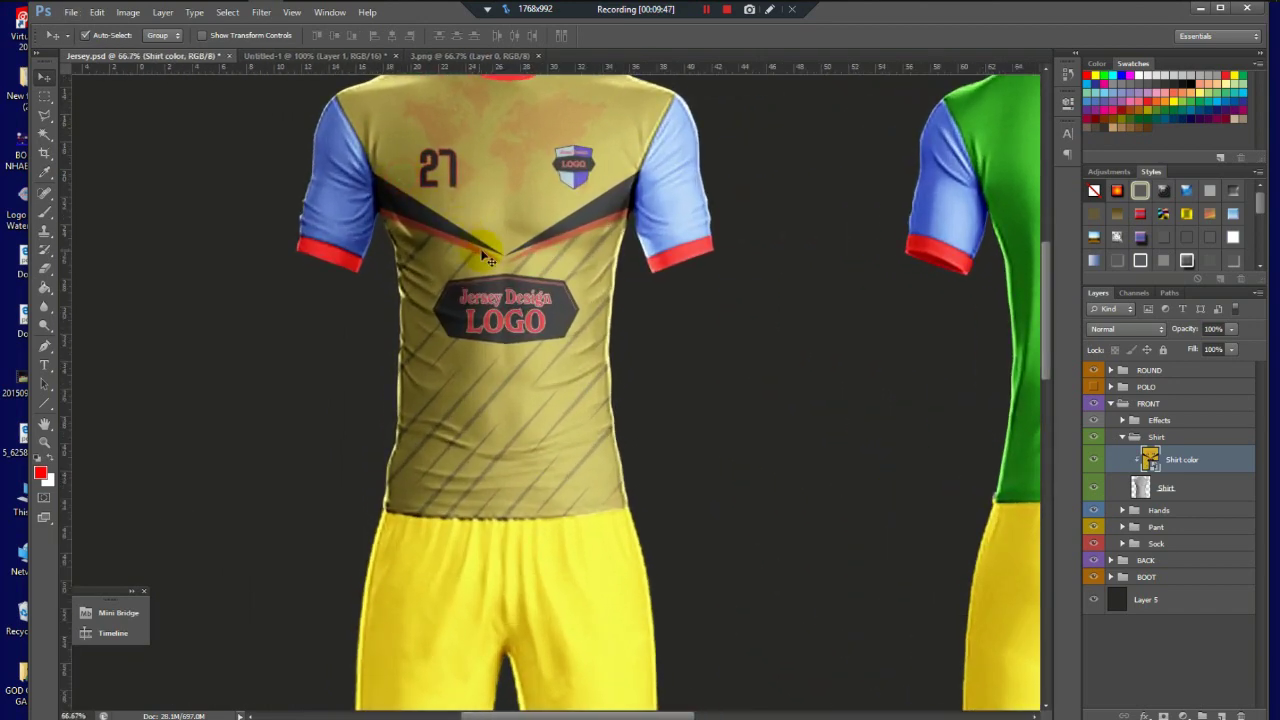
left_click(511, 195, "alt")
left_click(482, 160, "alt")
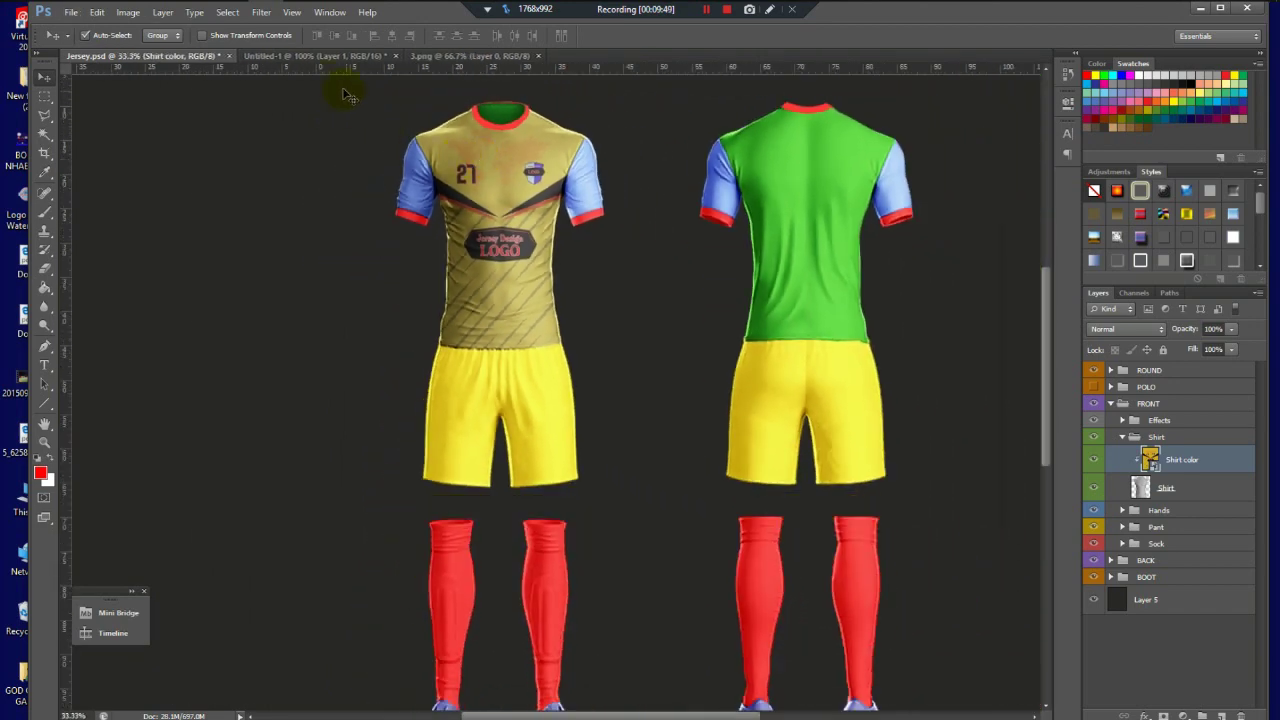
Step: Float the Untitled-1 colour palette document in its own window beside the kit and return to Jersey.psd
left_click(320, 58)
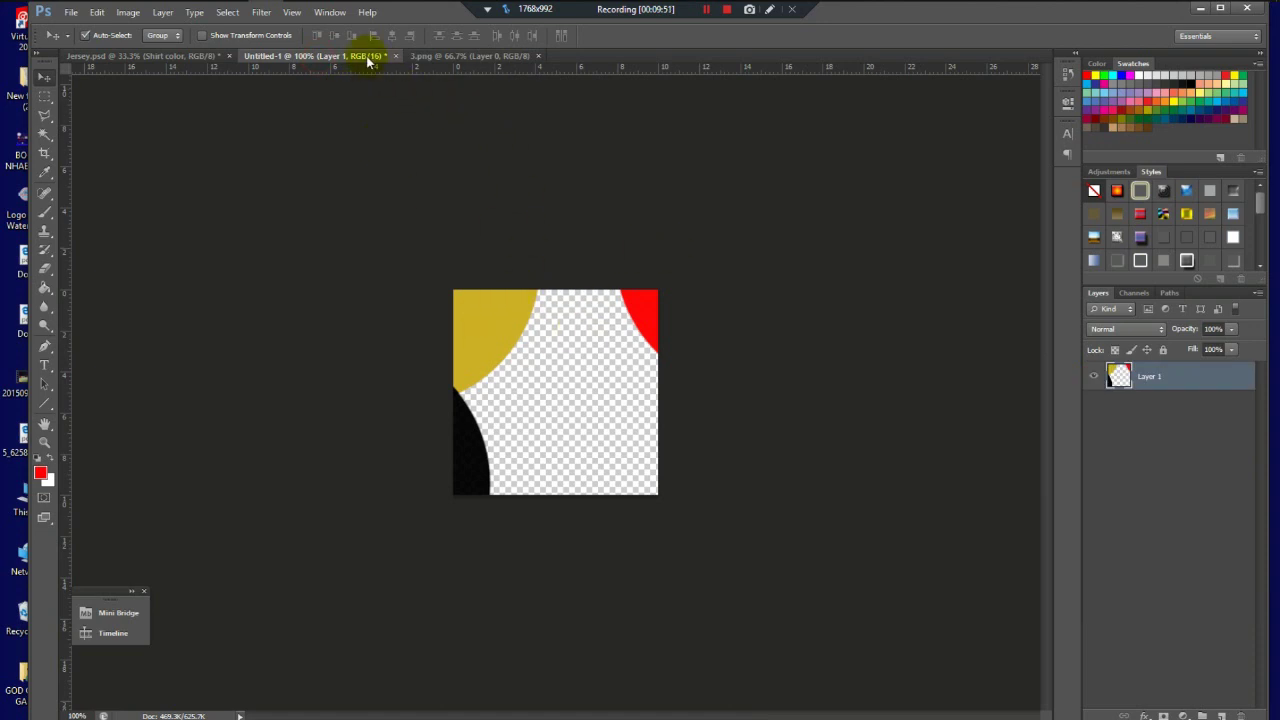
left_click_drag(367, 62, 200, 105)
left_click(188, 57)
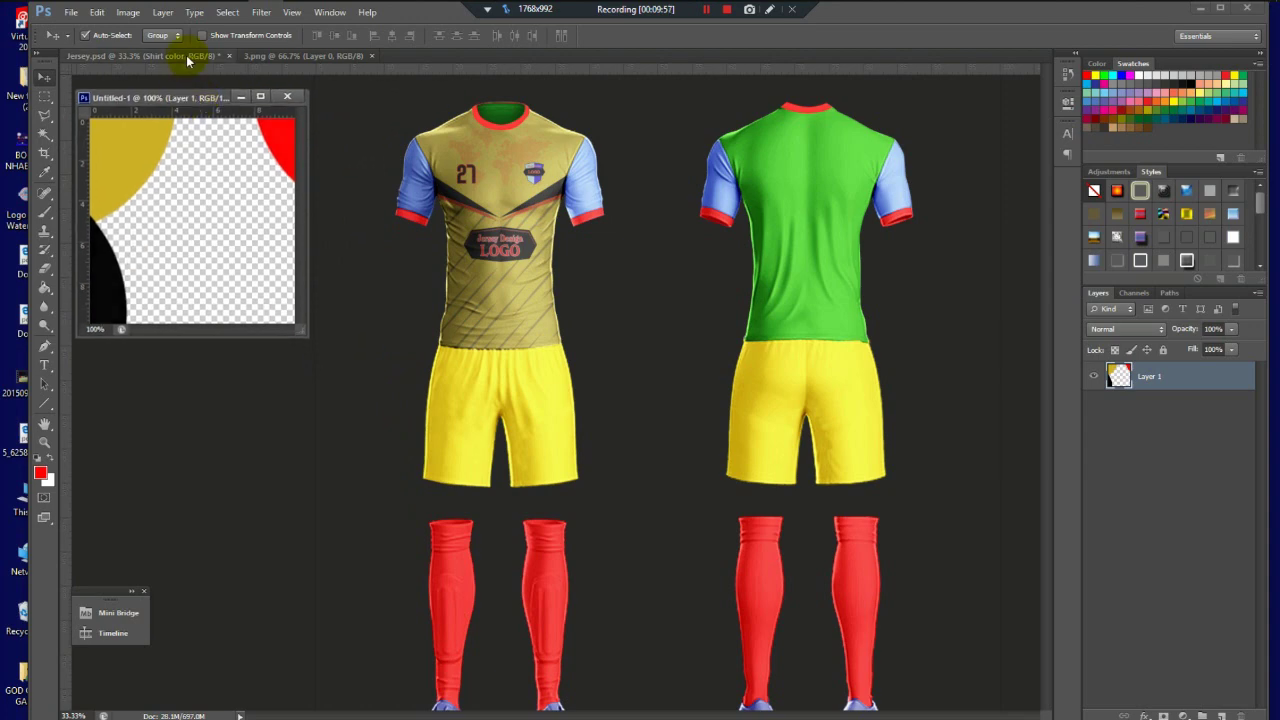
left_click(540, 265)
scroll(514, 190, "up", 2)
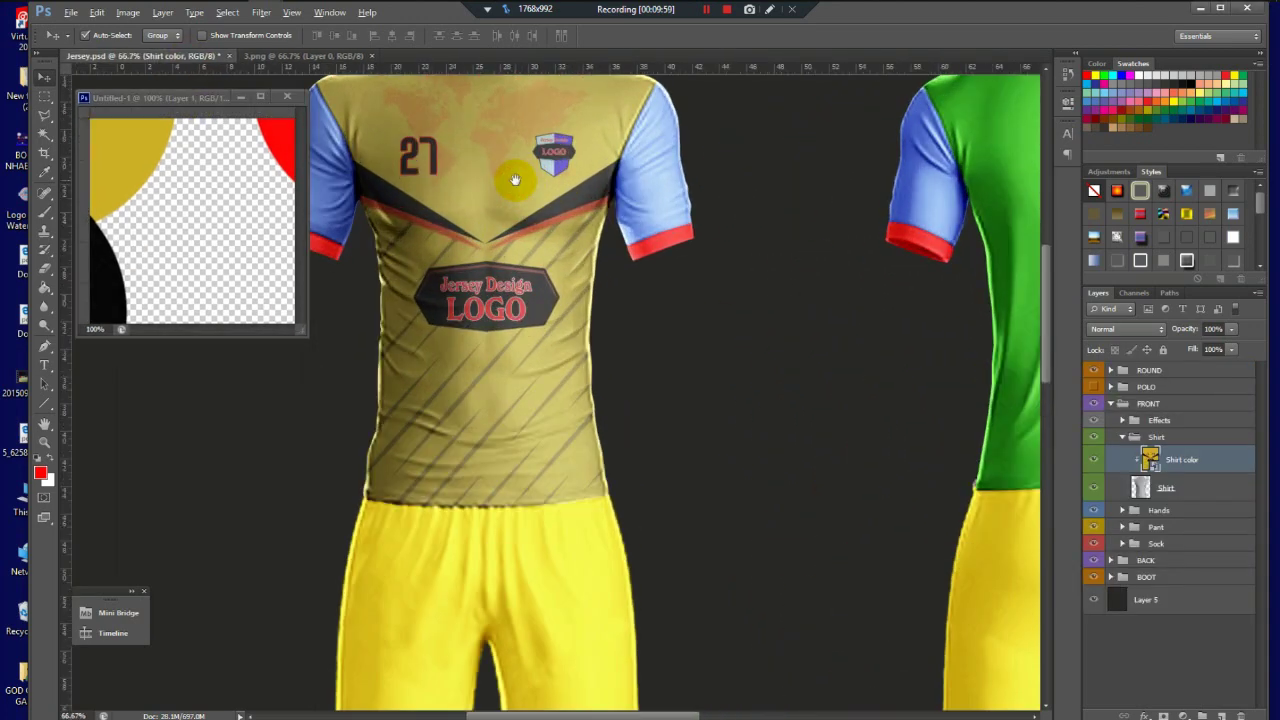
scroll(514, 180, "down", 2)
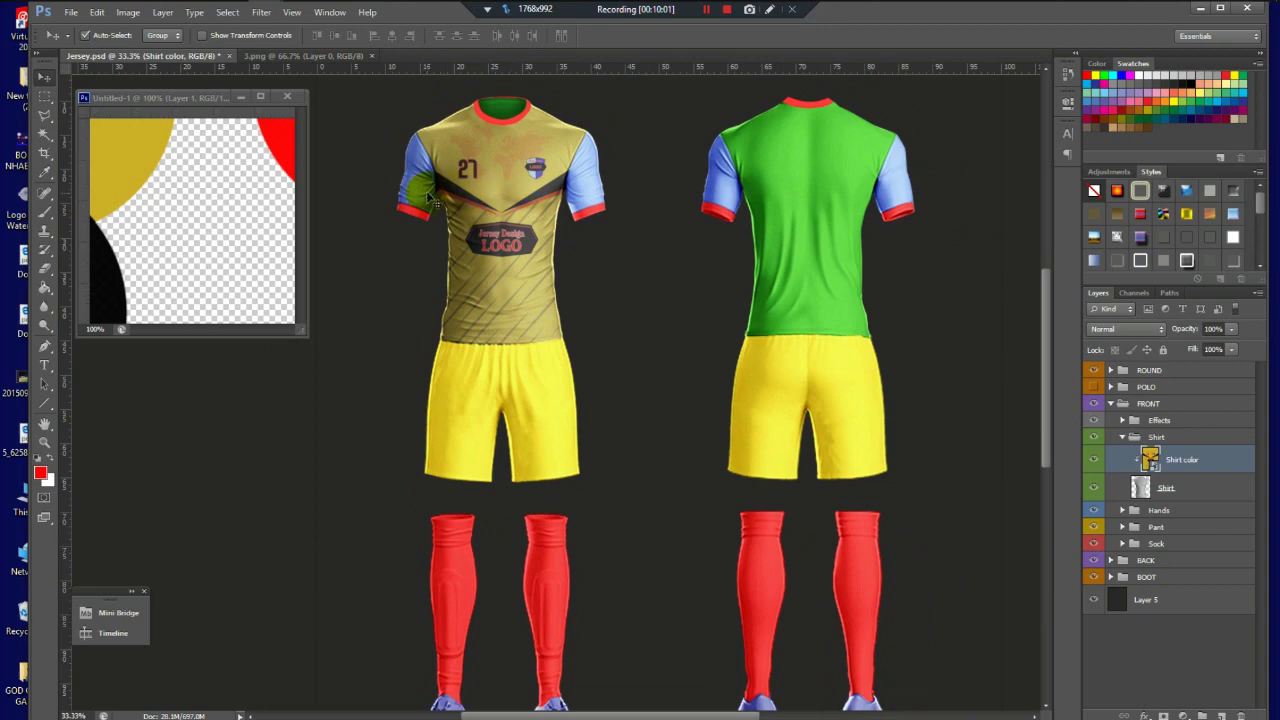
Step: In the FRONT group, collapse the Shirt group and expand Hands and its Right subgroup
left_click(432, 199)
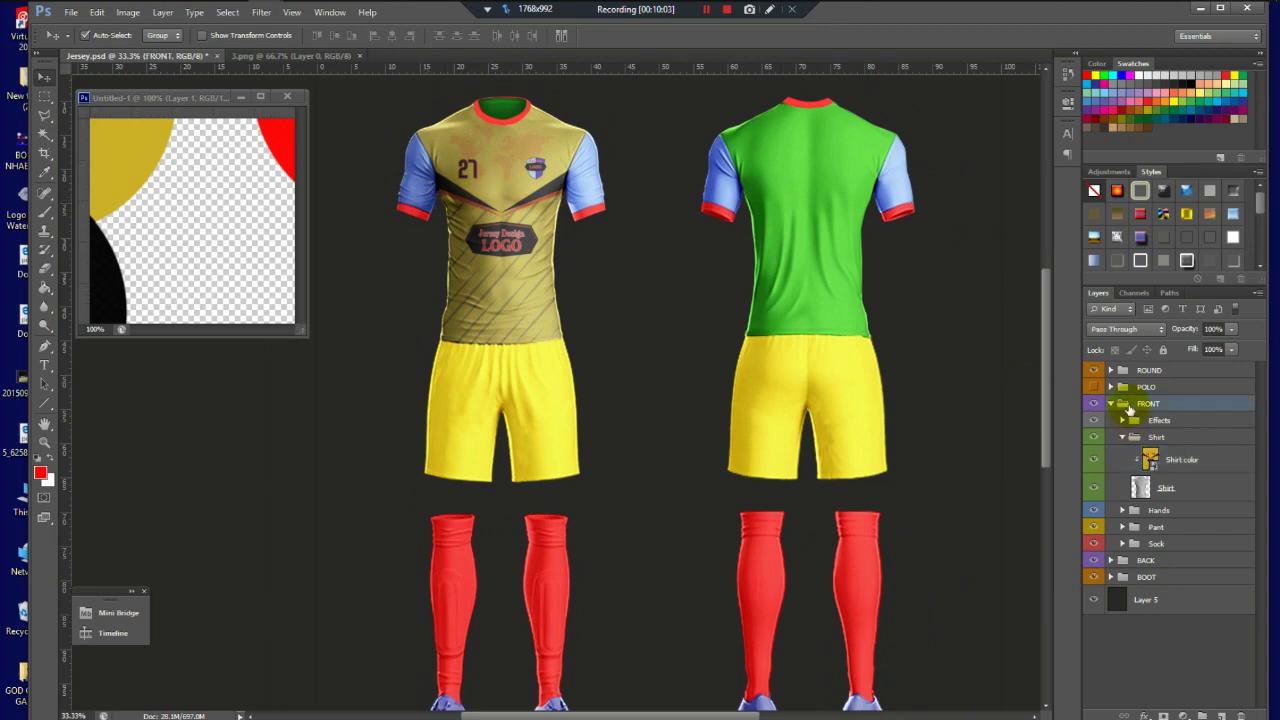
left_click(1124, 421)
left_click(1123, 421)
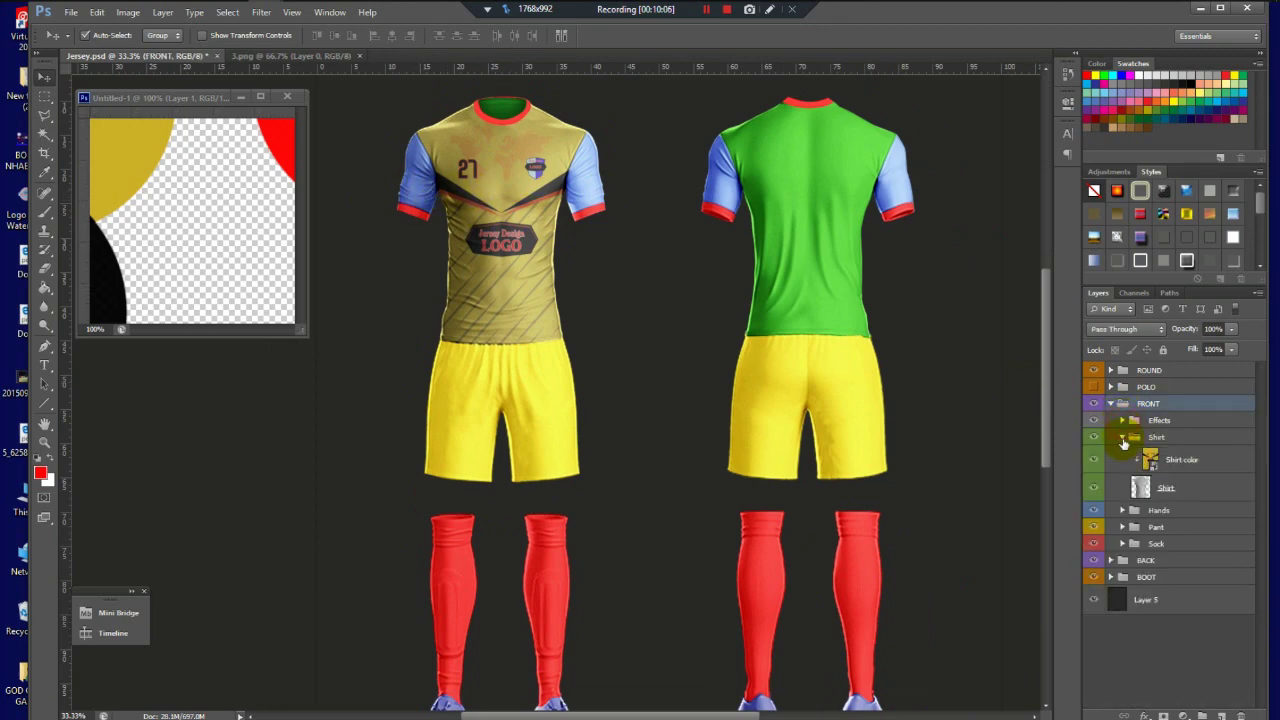
left_click(1122, 438)
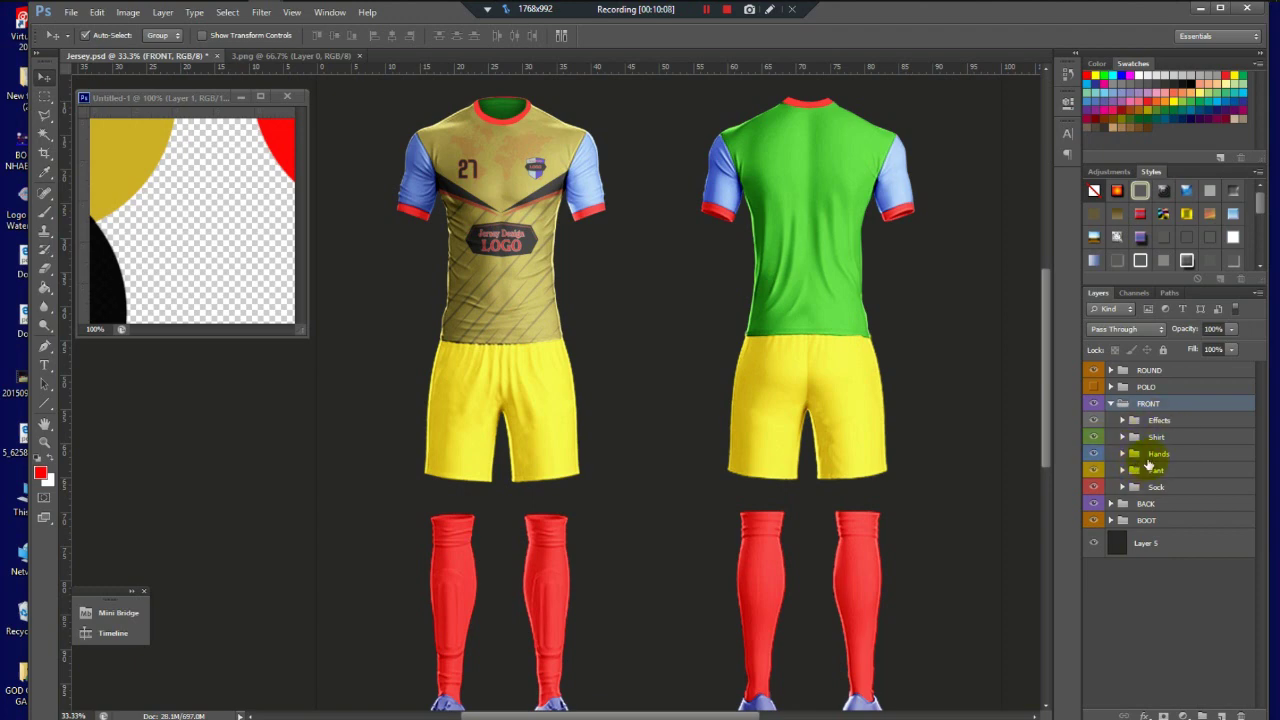
left_click(1145, 458)
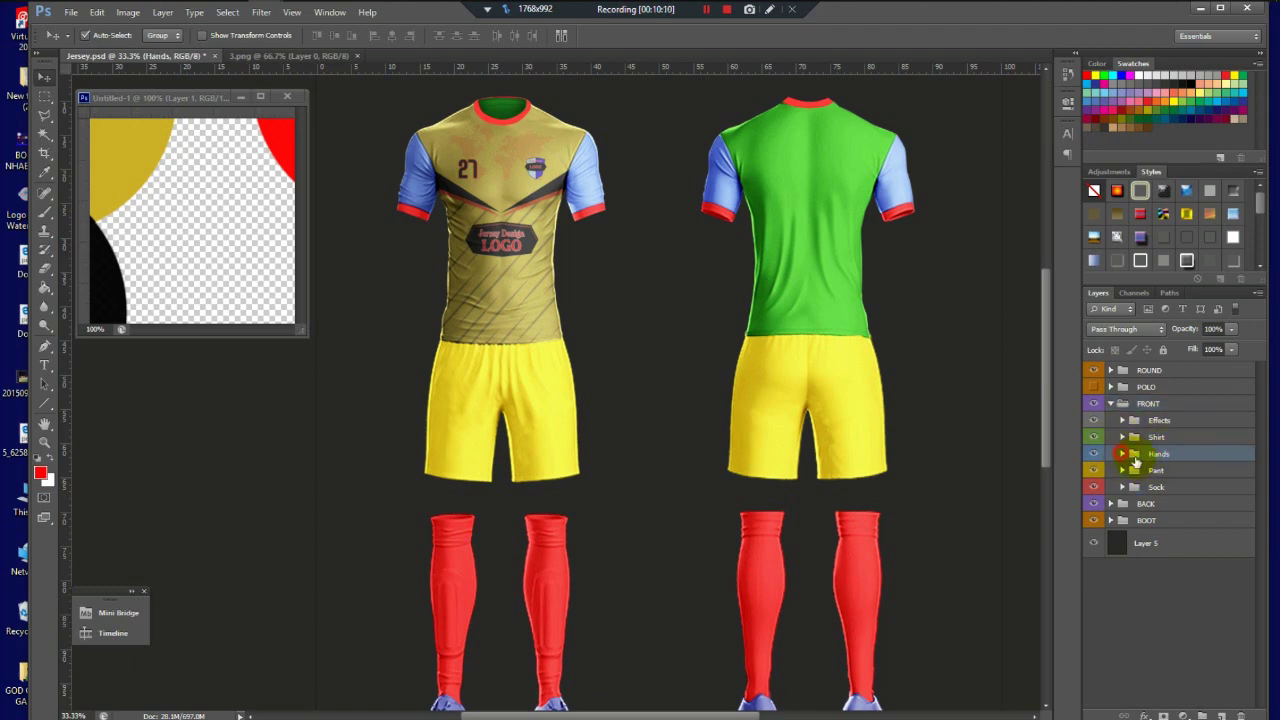
left_click(1122, 454)
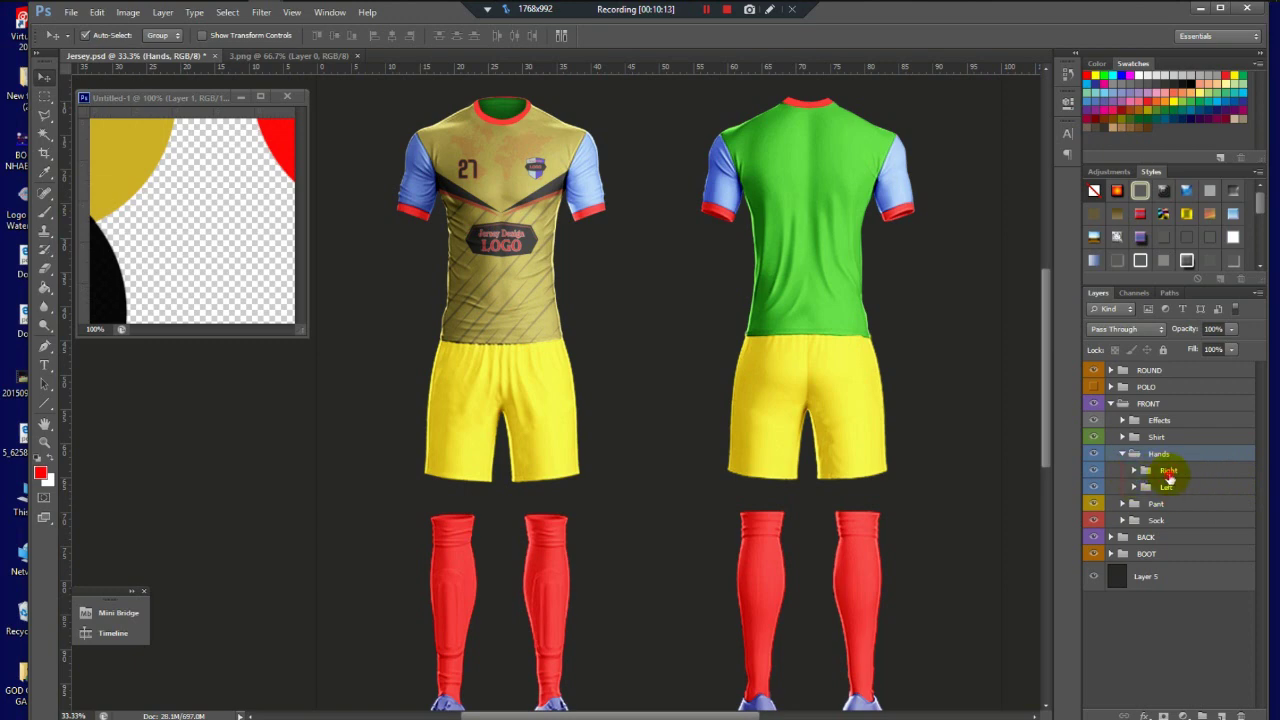
left_click(1168, 472)
left_click(1135, 470)
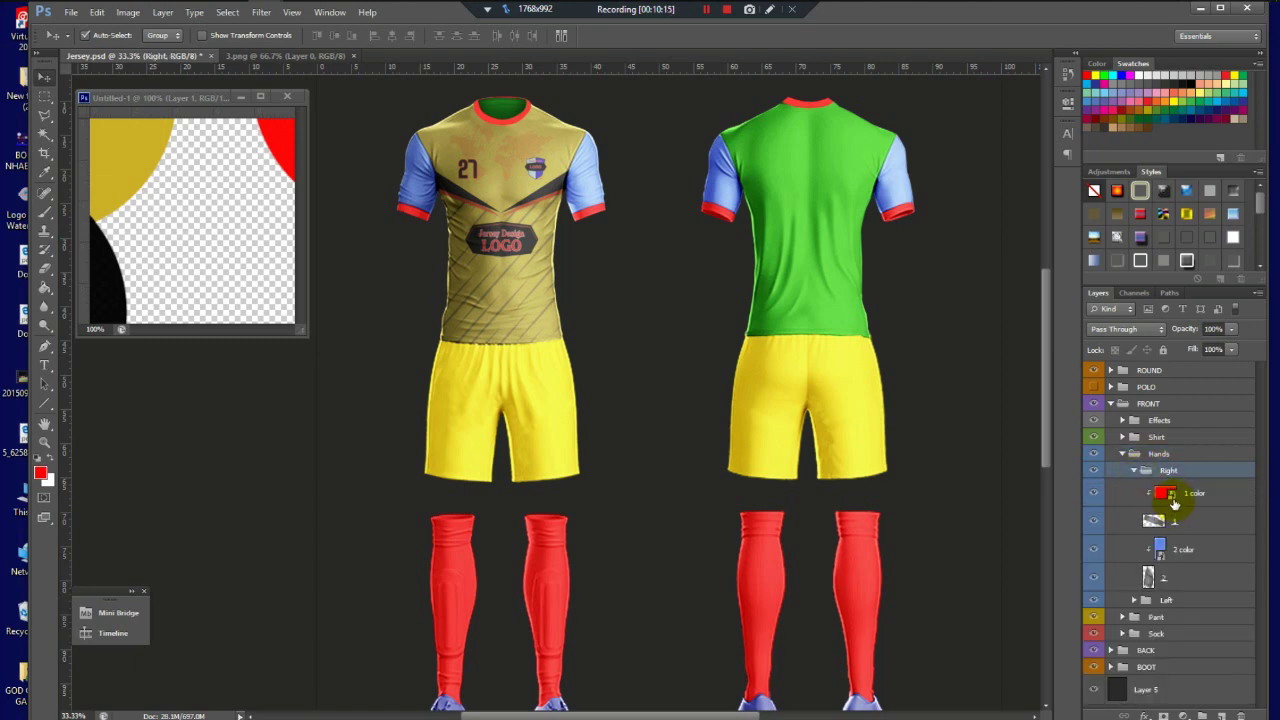
Step: Paint the Right sleeve's 2 color smart object entirely in the gold sampled from the palette, and close it with changes saved
left_click(1162, 560)
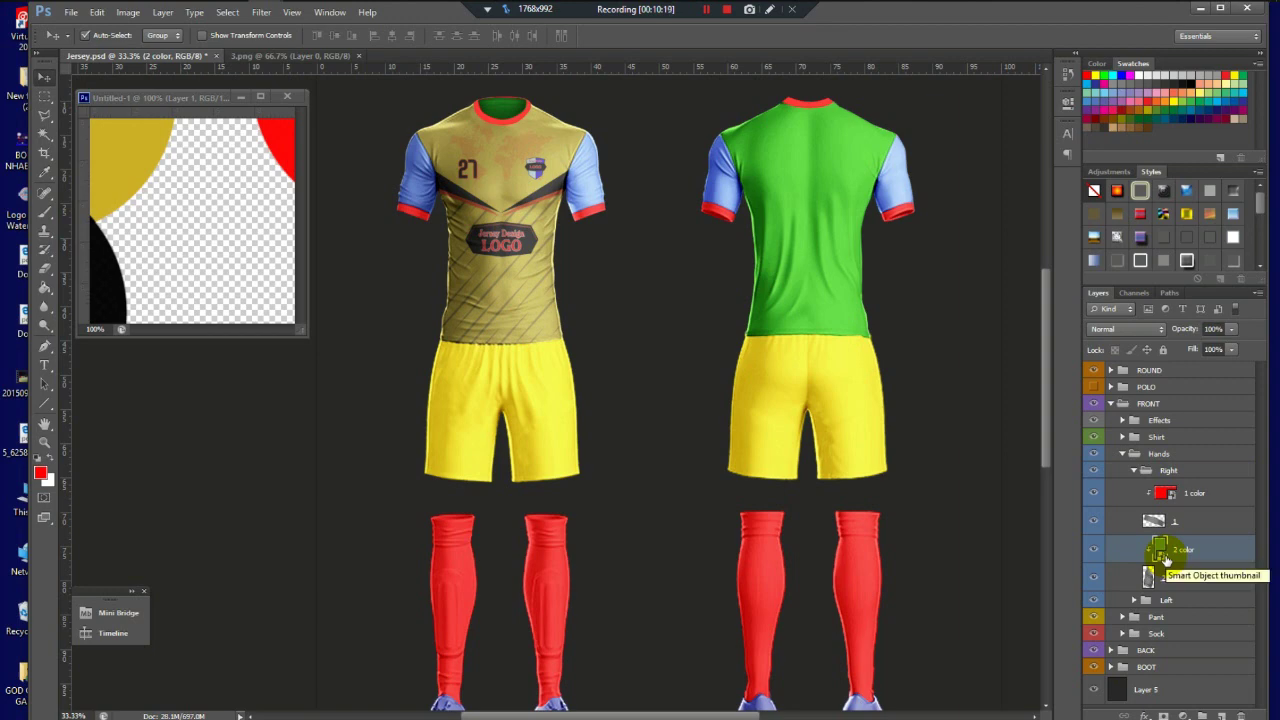
double_click(1162, 553)
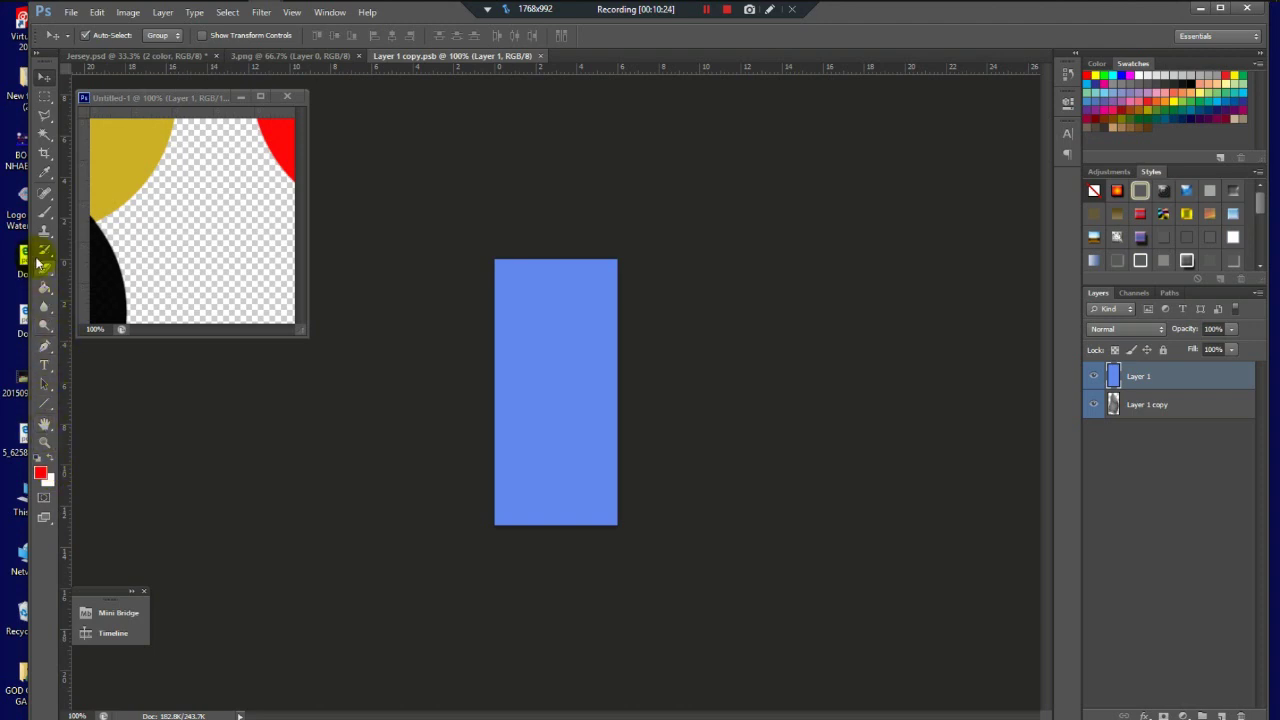
left_click(45, 217)
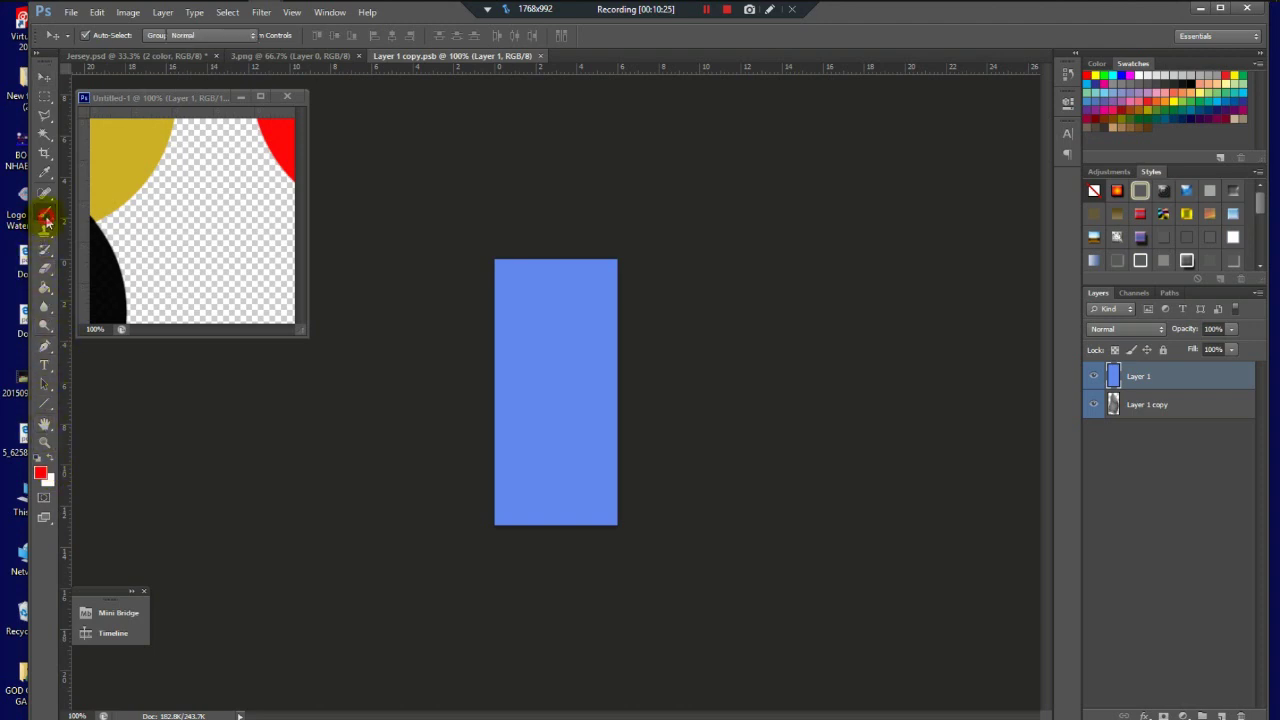
left_click(125, 173, "alt")
mouse_move(523, 277)
left_mouse_down()
mouse_move(480, 309)
mouse_move(677, 509)
left_mouse_up()
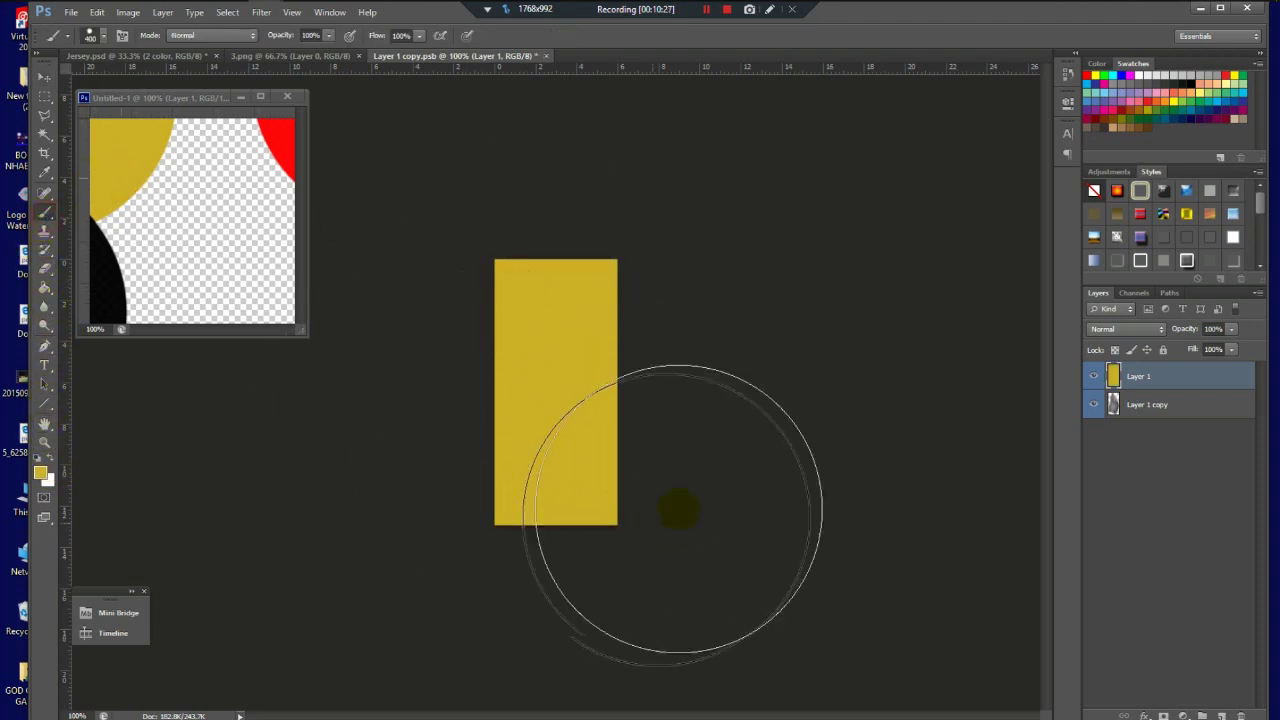
left_click(546, 56)
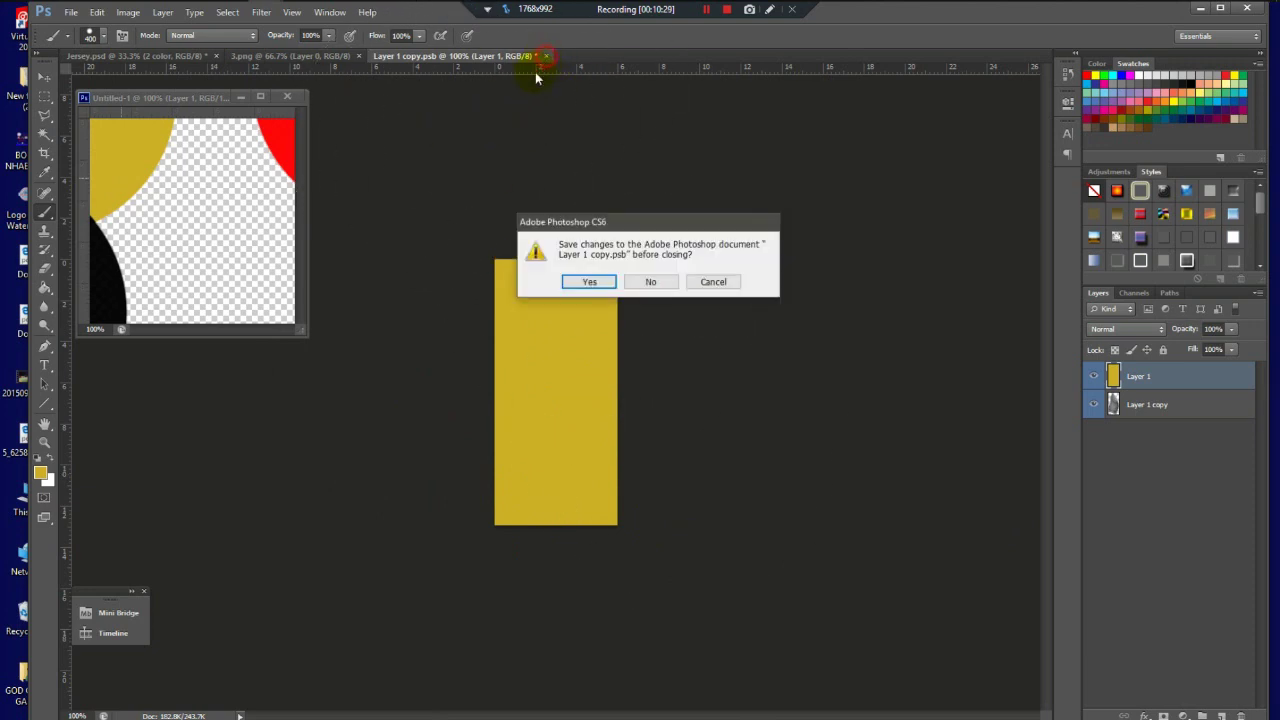
left_click(585, 281)
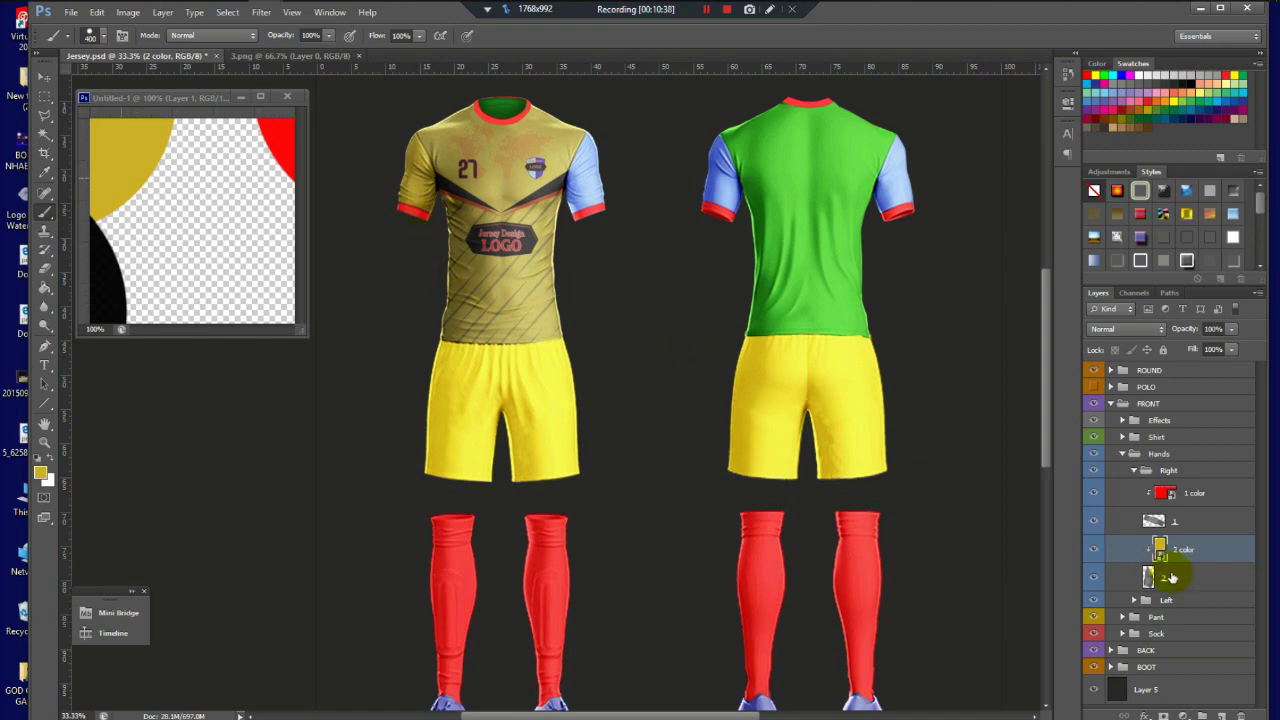
Step: Paint the Right sleeve's 1 color cuff smart object in the black sampled from the palette, and close it with changes saved
left_click(1134, 470)
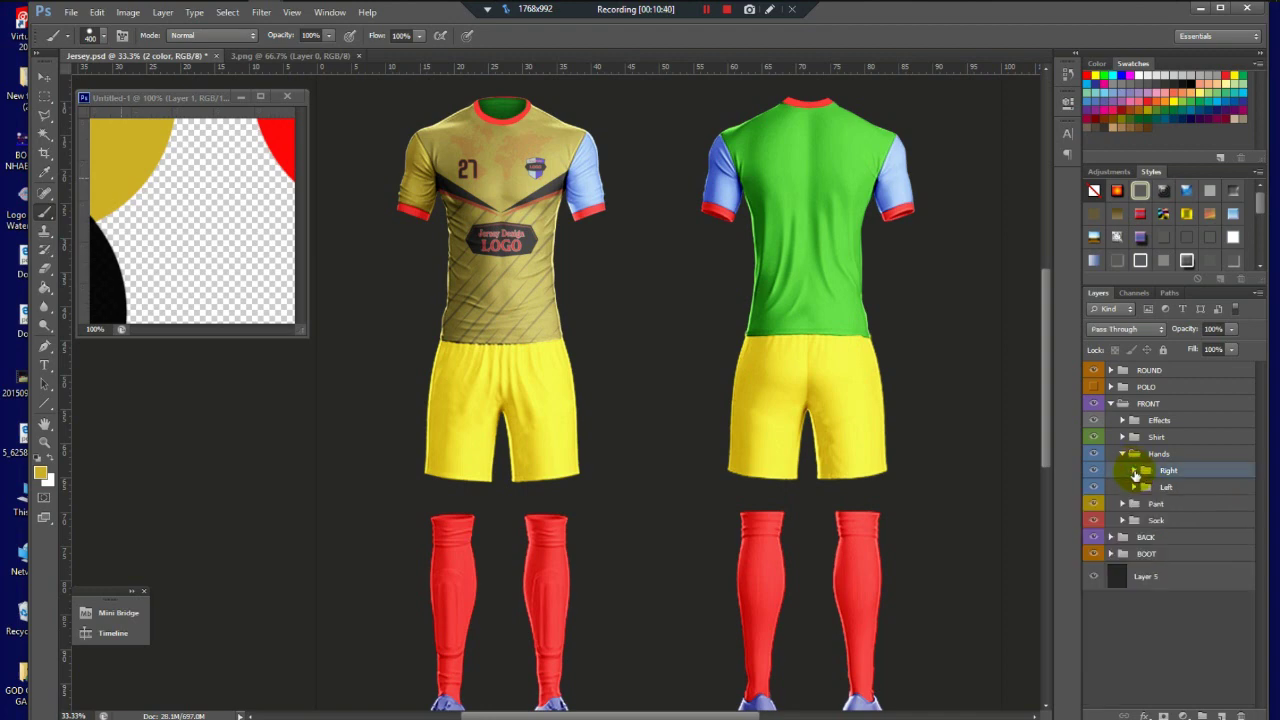
left_click(1134, 470)
left_click(1135, 472)
left_click(1134, 471)
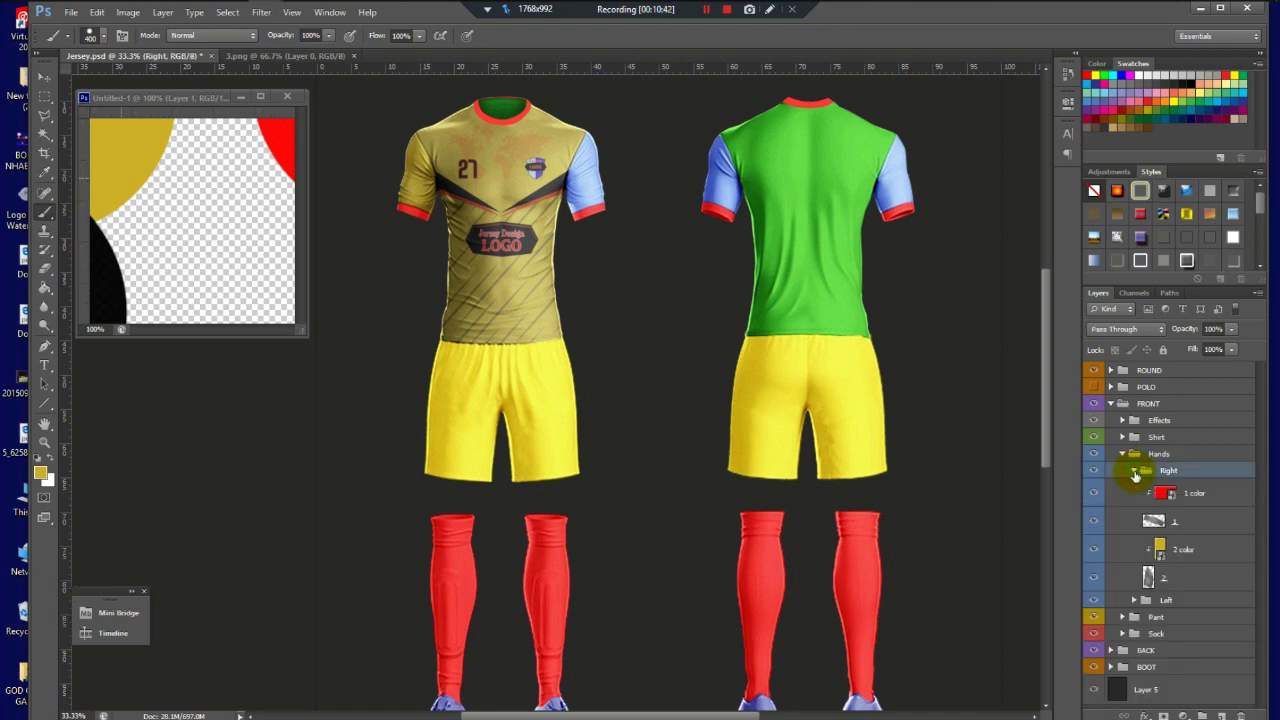
left_click(1168, 497)
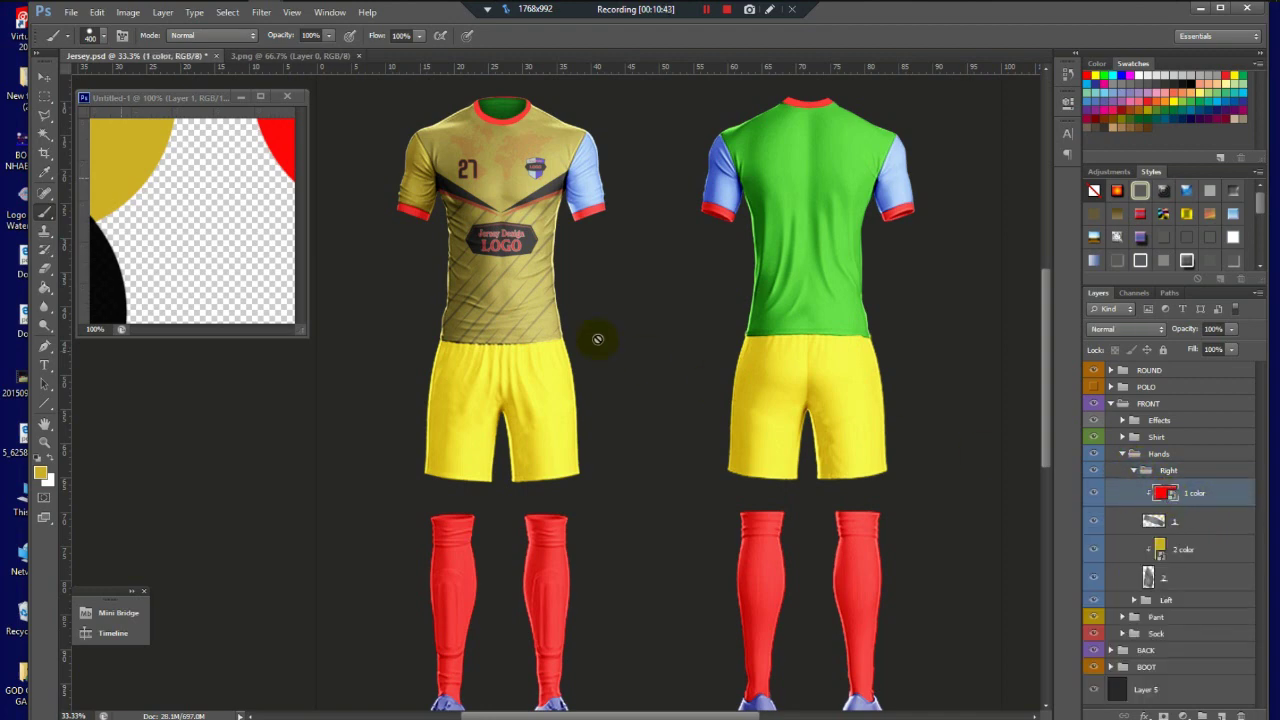
double_click(1167, 493)
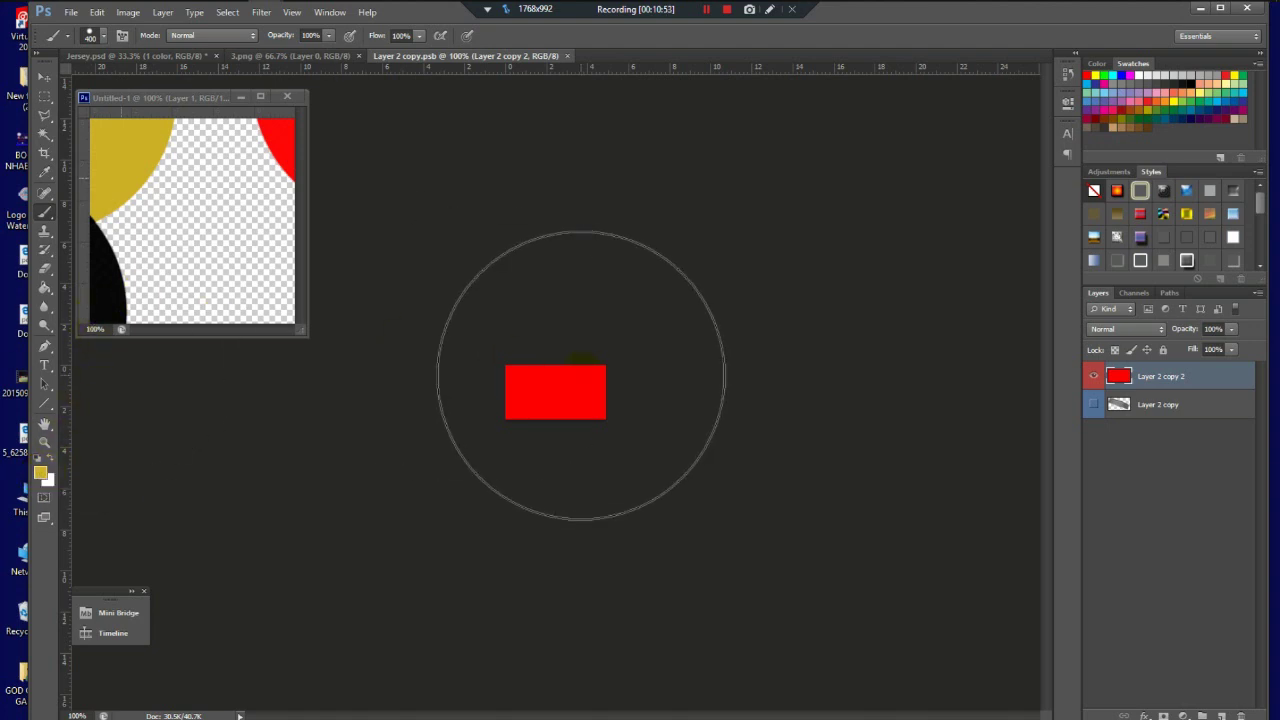
left_click(106, 295, "alt")
left_click(509, 394)
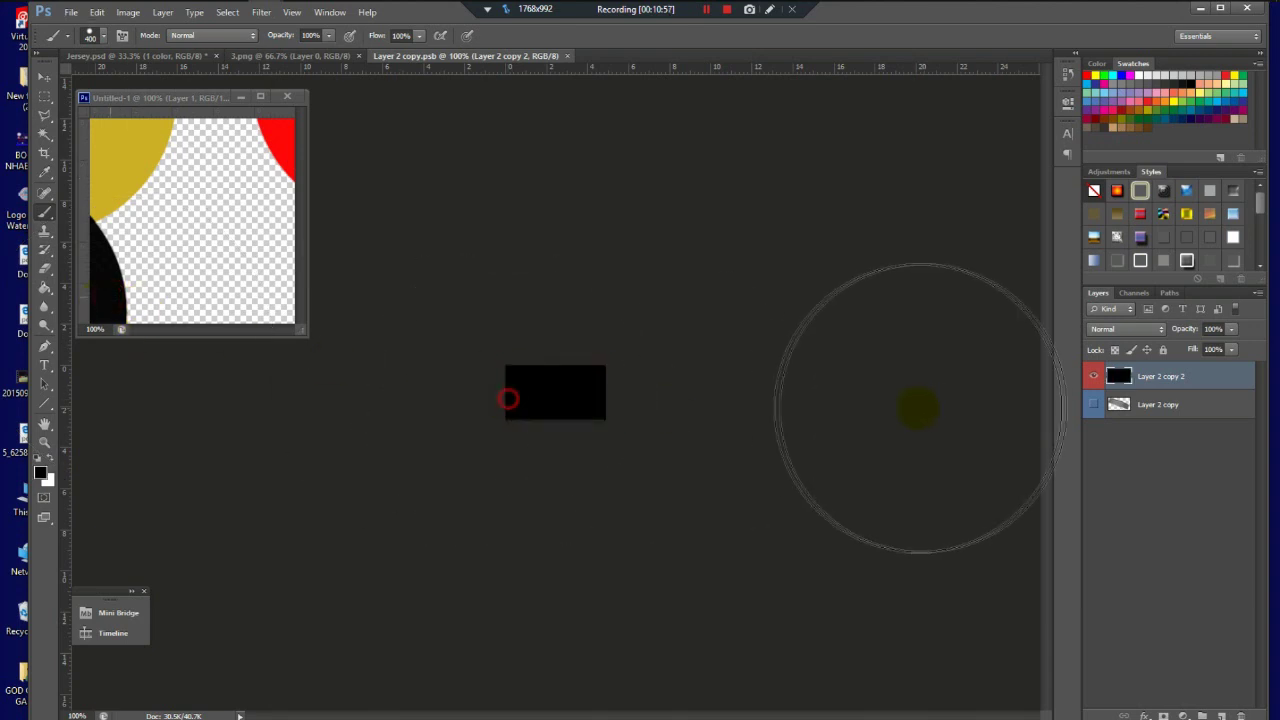
left_click(575, 56)
left_click(583, 280)
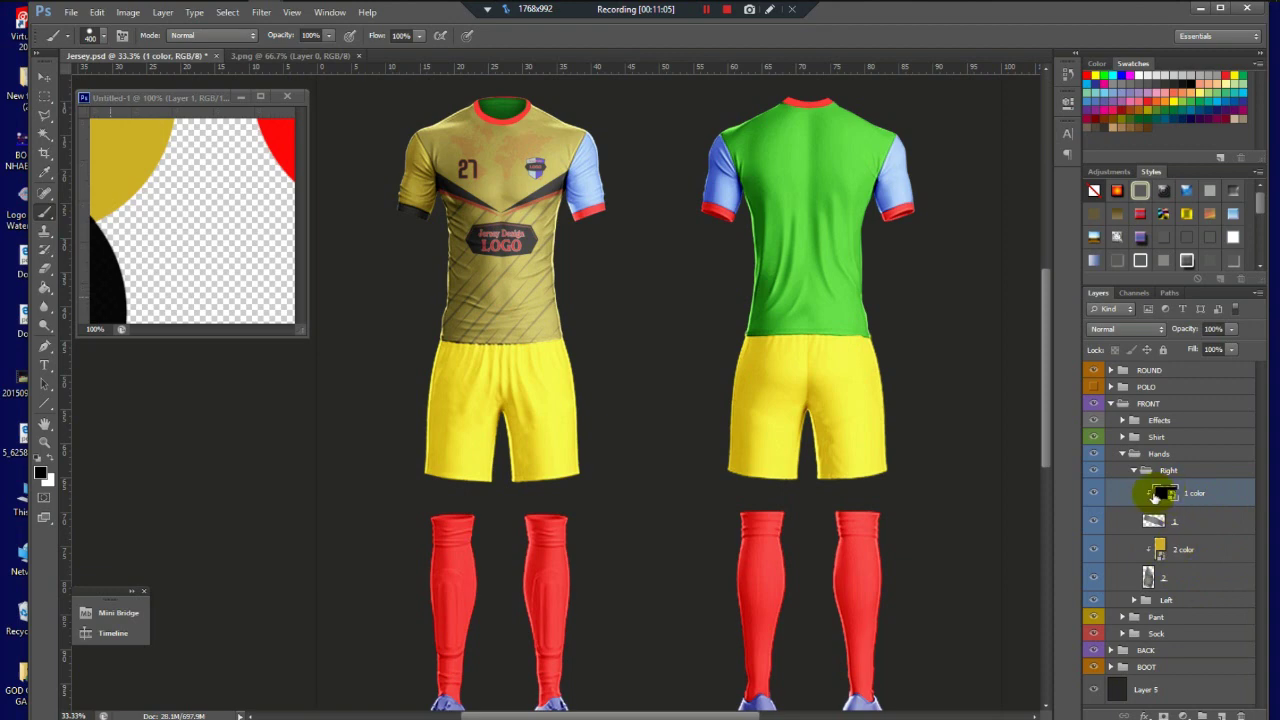
Step: Fill the 1 color cuff smart object in the Left subgroup of Hands with black, and close it with changes saved
left_click(1160, 601)
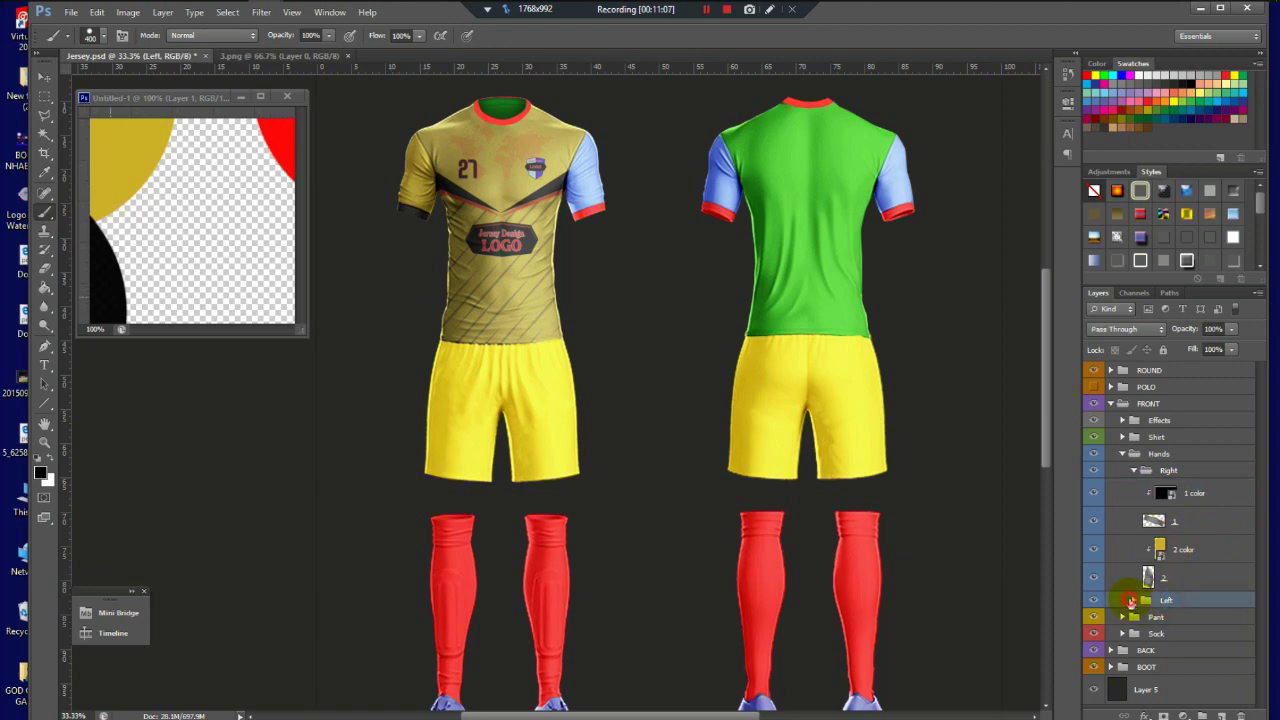
left_click(1134, 600)
left_click(1168, 624)
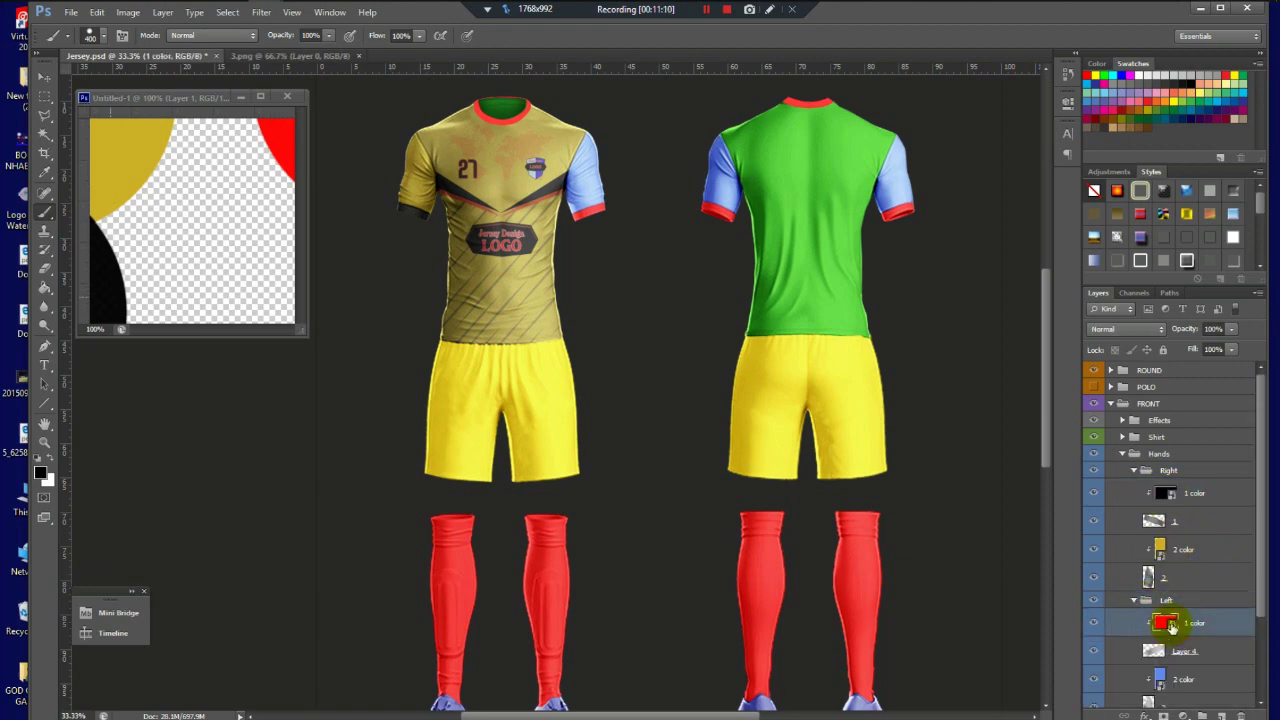
double_click(1167, 623)
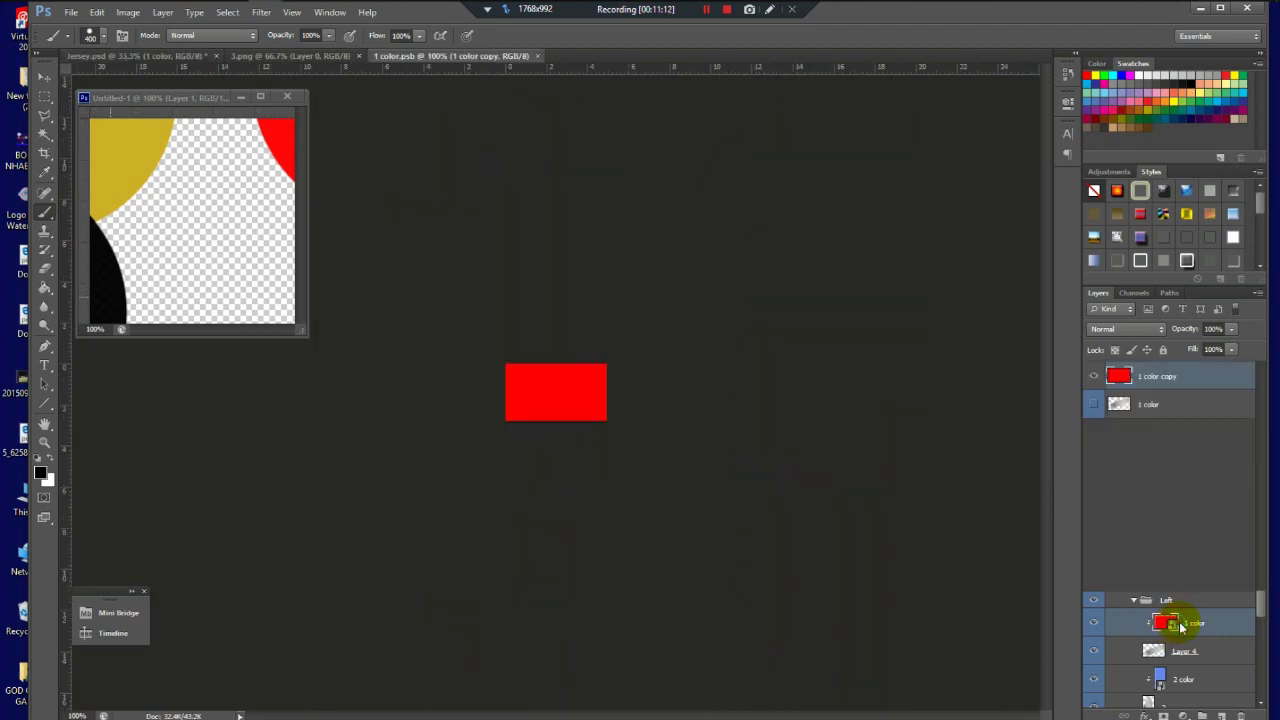
key("alt+shift+BackSpace")
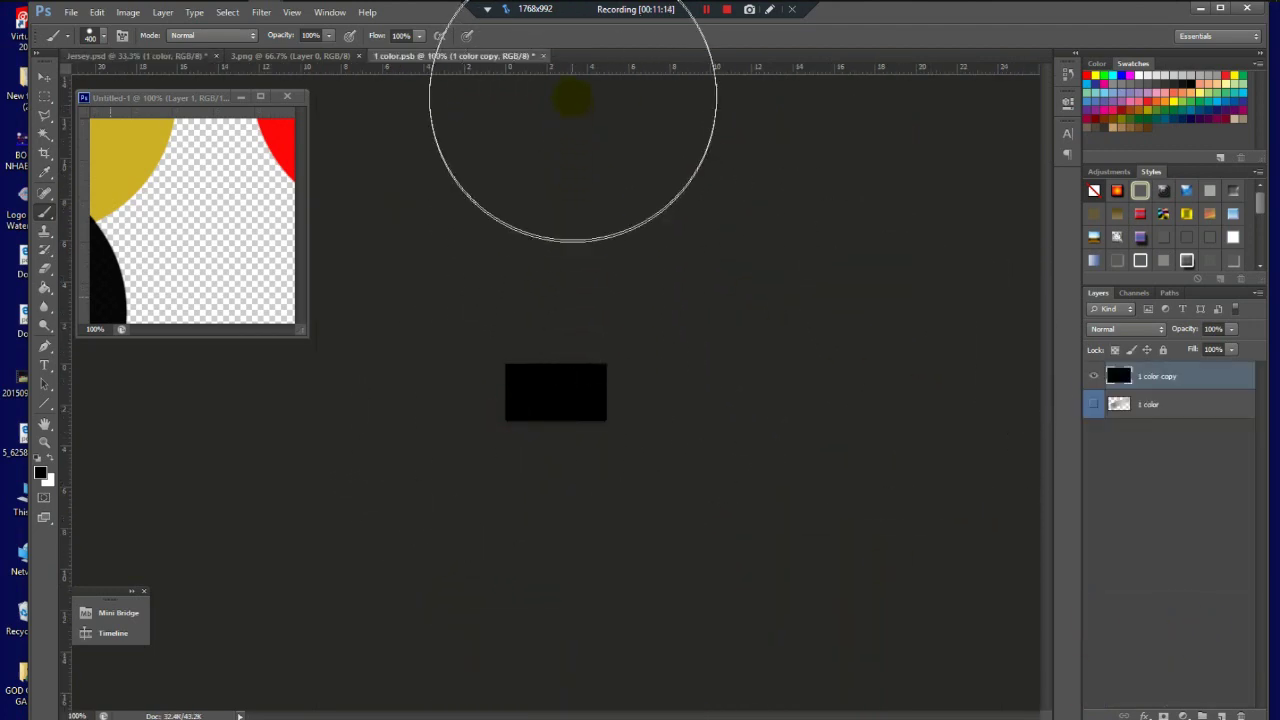
left_click(543, 56)
left_click(592, 282)
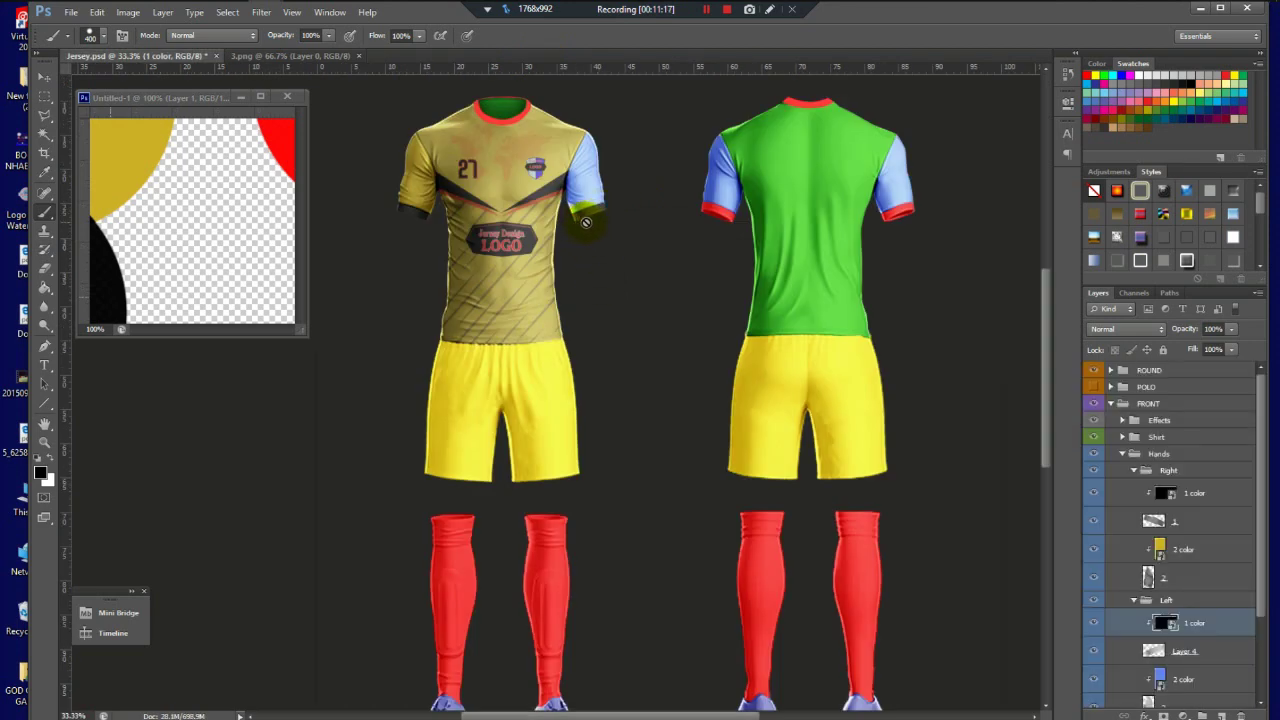
Step: Paint the Left sleeve's 2 color smart object entirely in the gold sampled from the palette, and close it with changes saved
scroll(1240, 580, "down", 3)
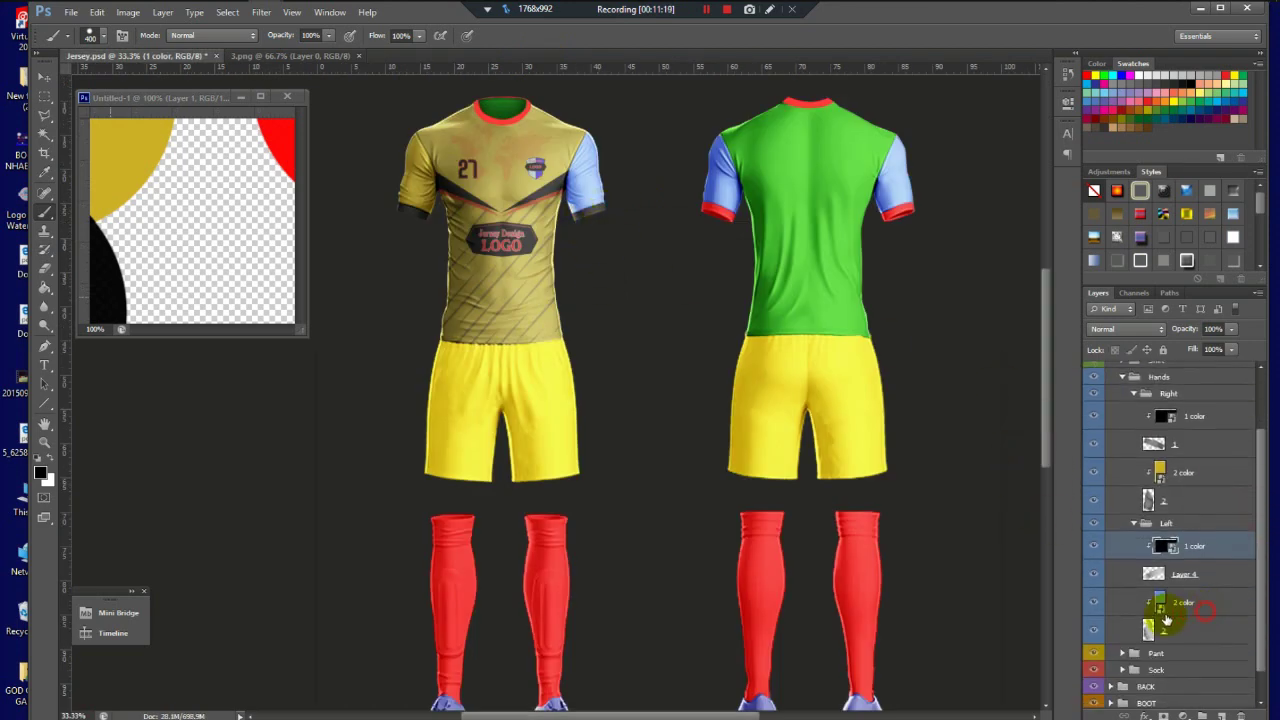
left_click(1163, 608)
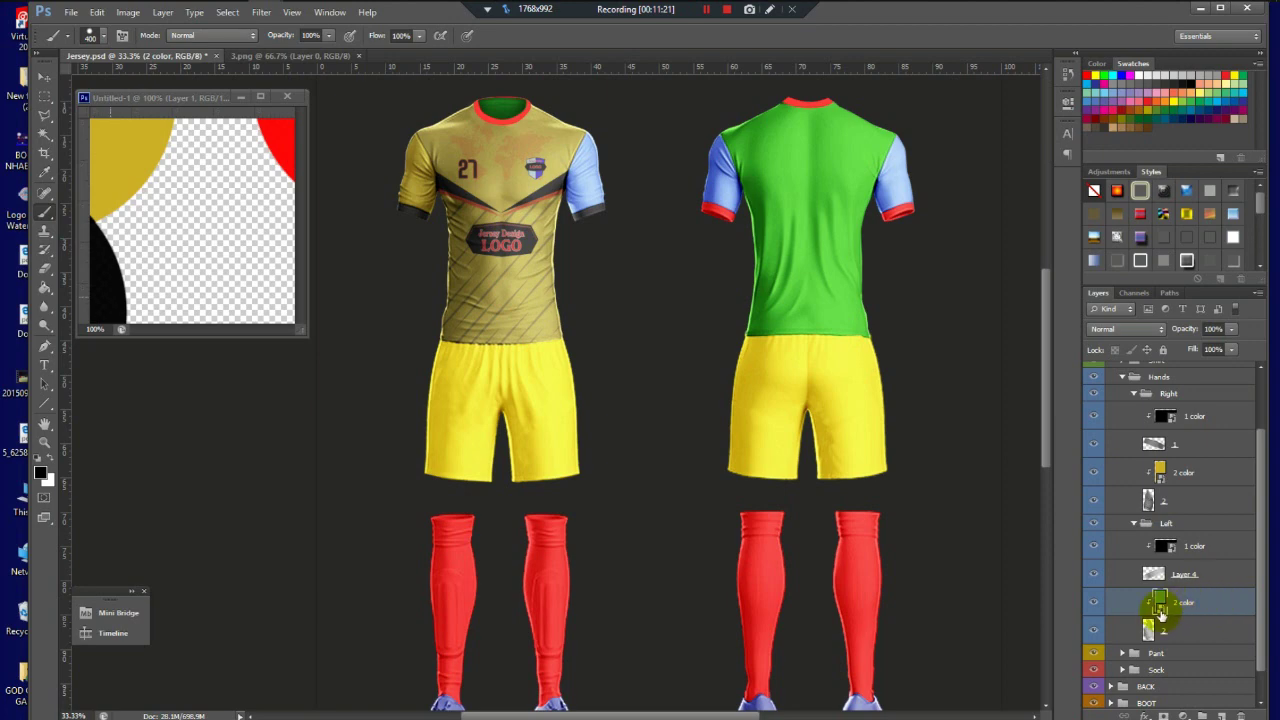
double_click(1160, 608)
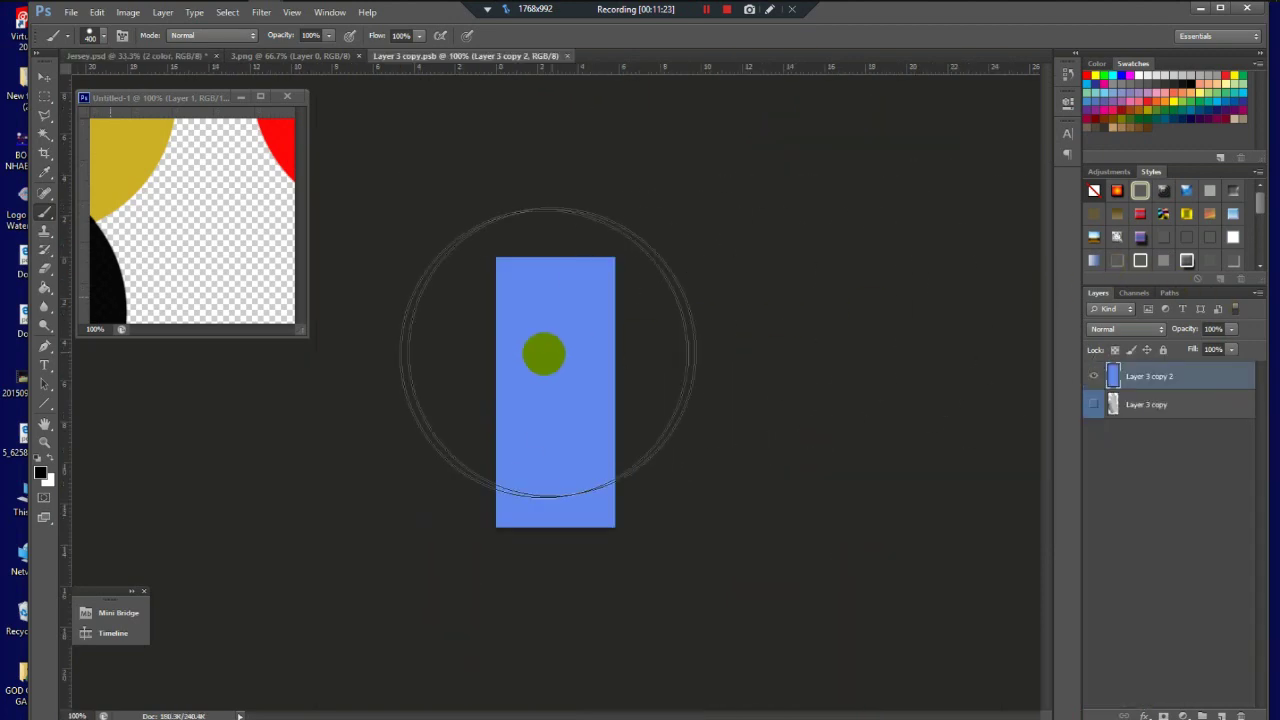
left_click(38, 478)
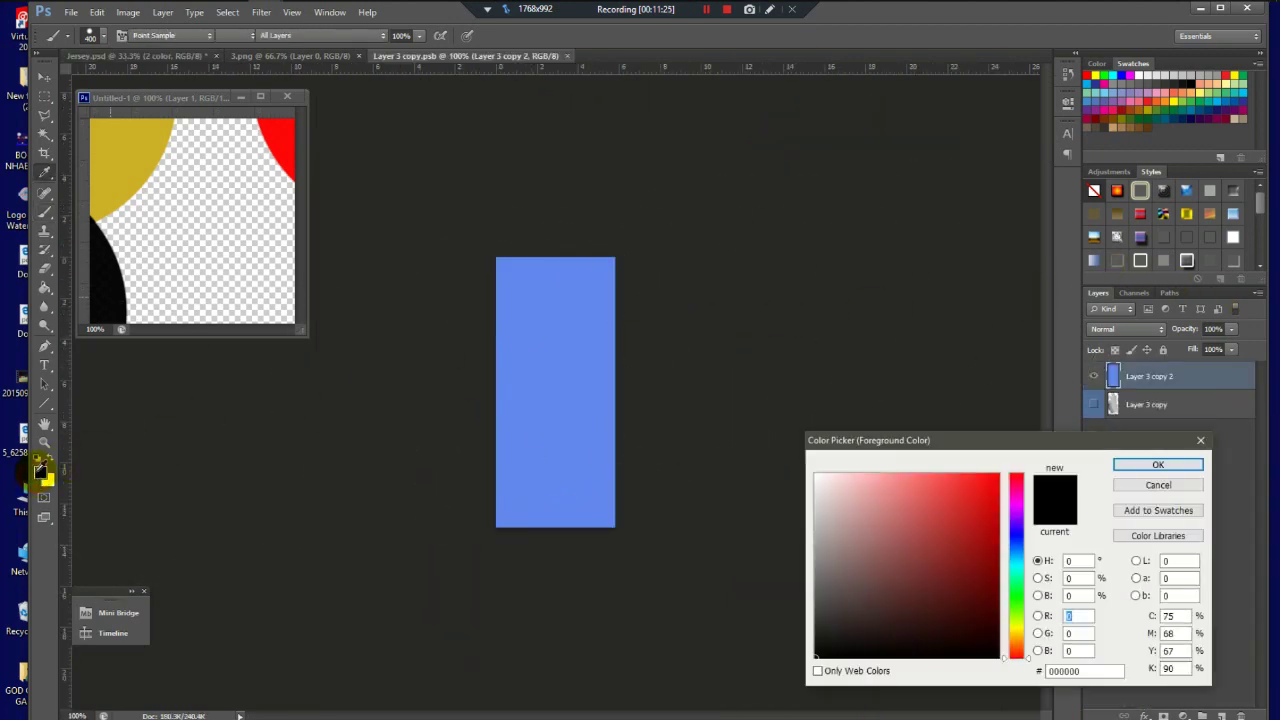
left_click(108, 181)
left_click(1157, 465)
key("b")
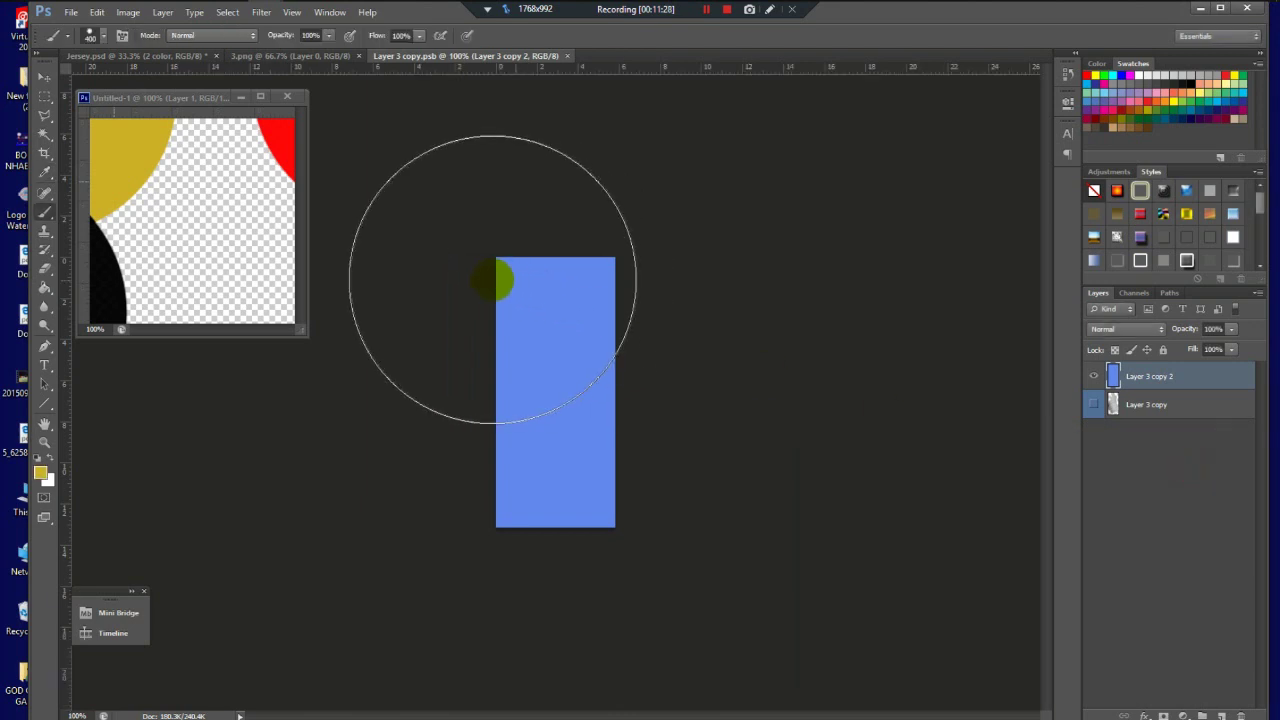
mouse_move(491, 277)
left_mouse_down()
mouse_move(692, 315)
mouse_move(541, 414)
mouse_move(616, 470)
left_mouse_up()
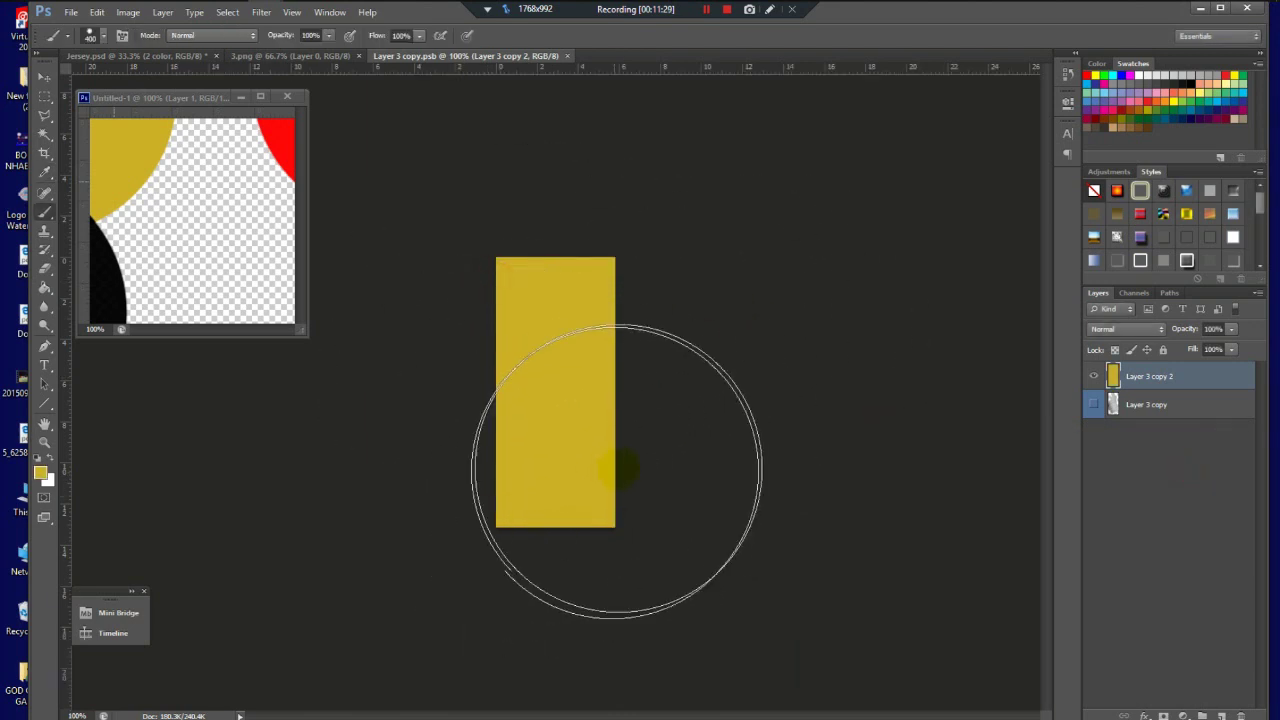
left_click(573, 55)
left_click(589, 283)
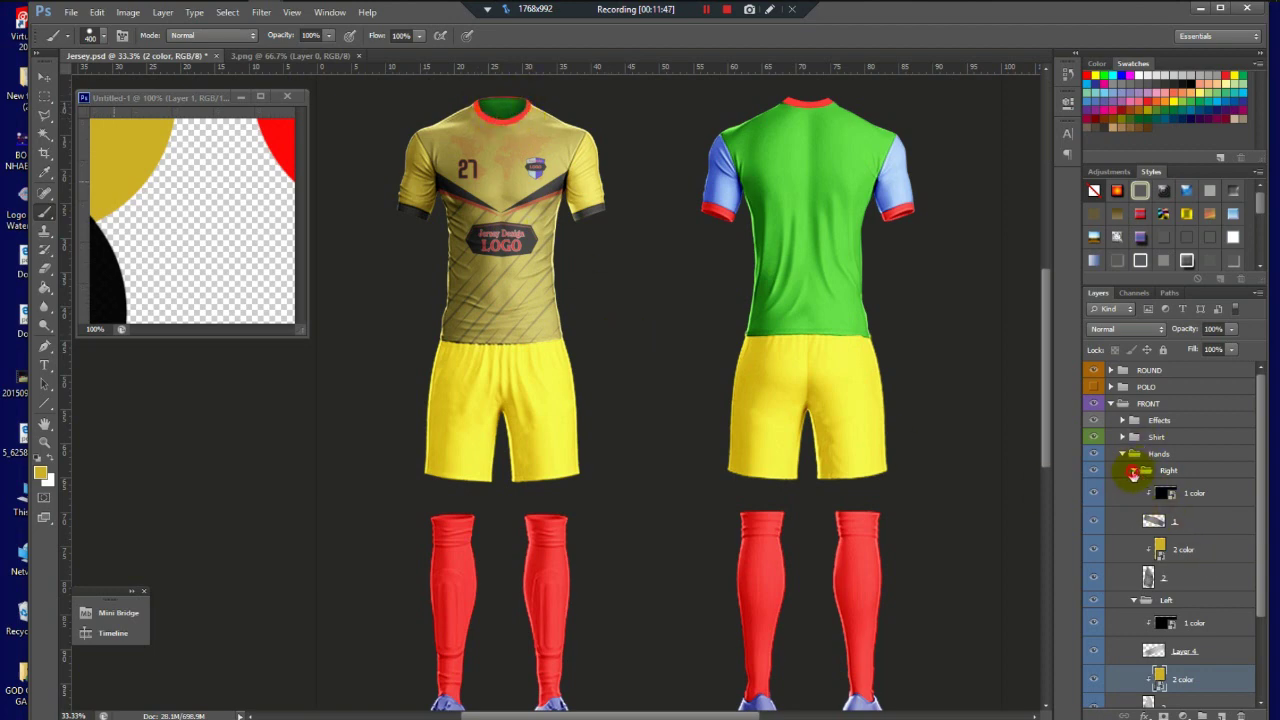
Step: Collapse the Right subgroup, expand the ROUND group, and paint the inner collar on Layer 28 in a slightly darker gold
left_click(1133, 472)
left_click(1148, 370)
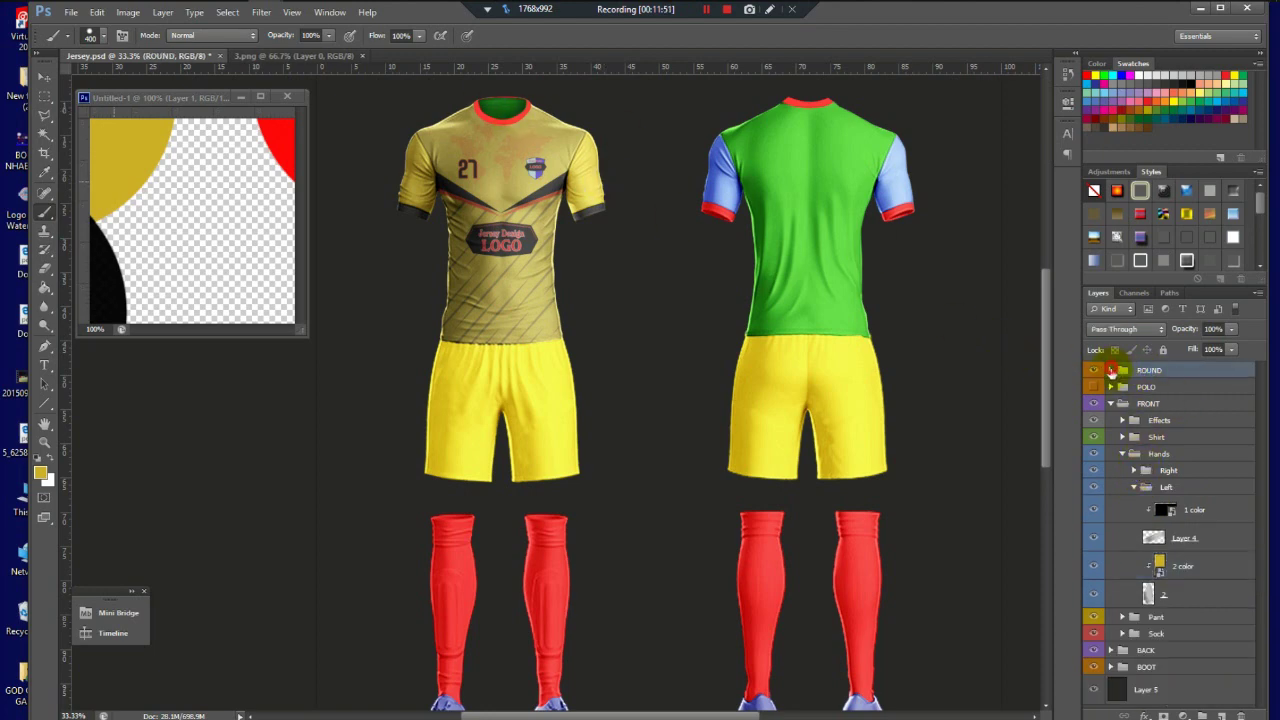
left_click(1110, 370)
left_click(1140, 510)
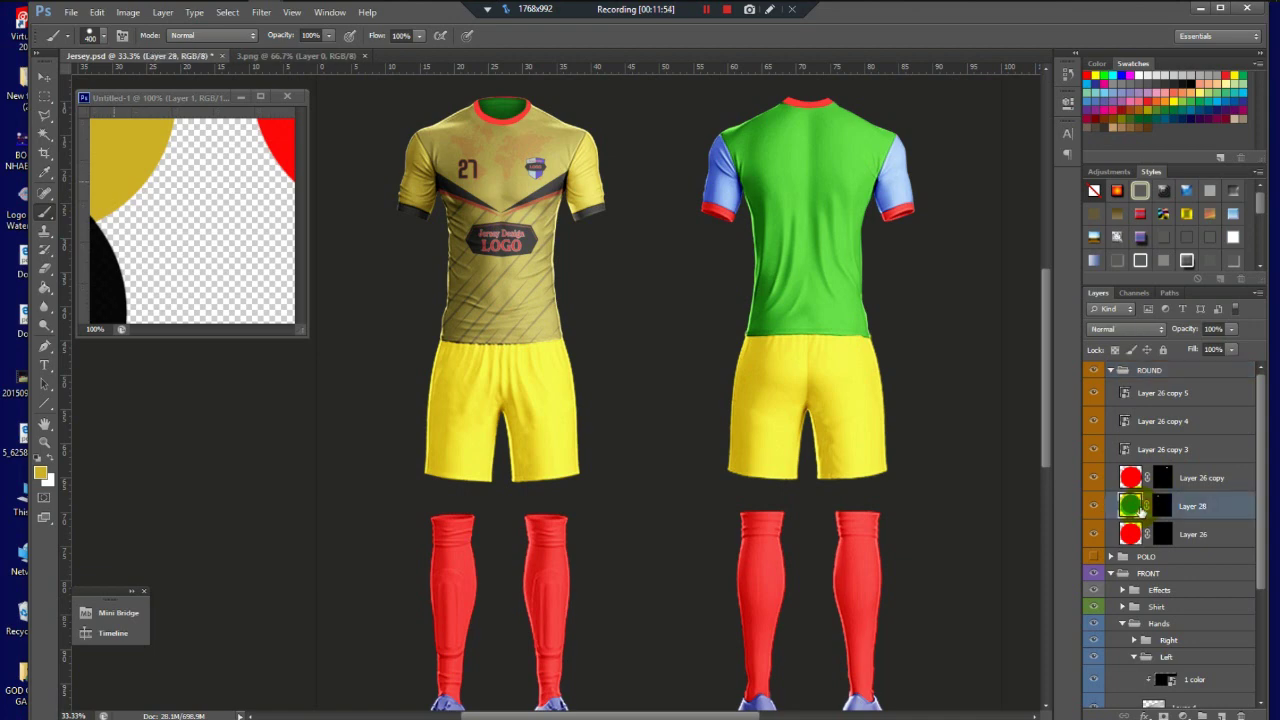
left_click(502, 110)
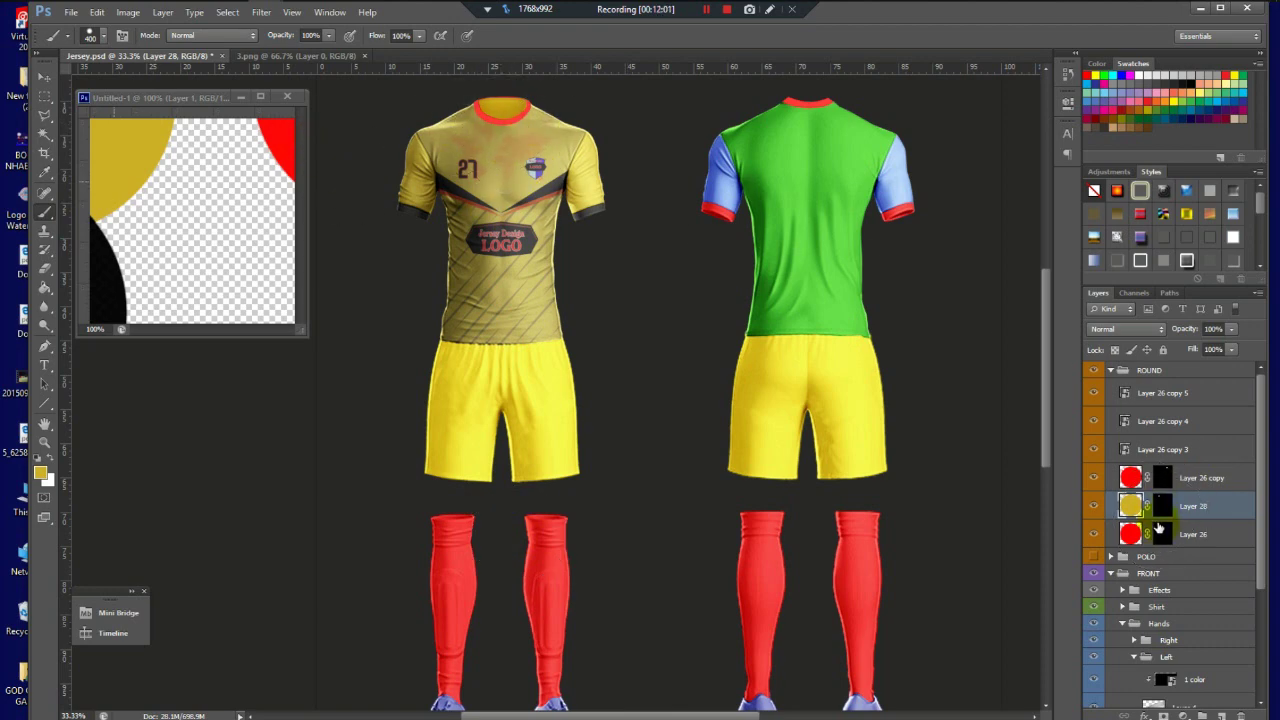
left_click(40, 479)
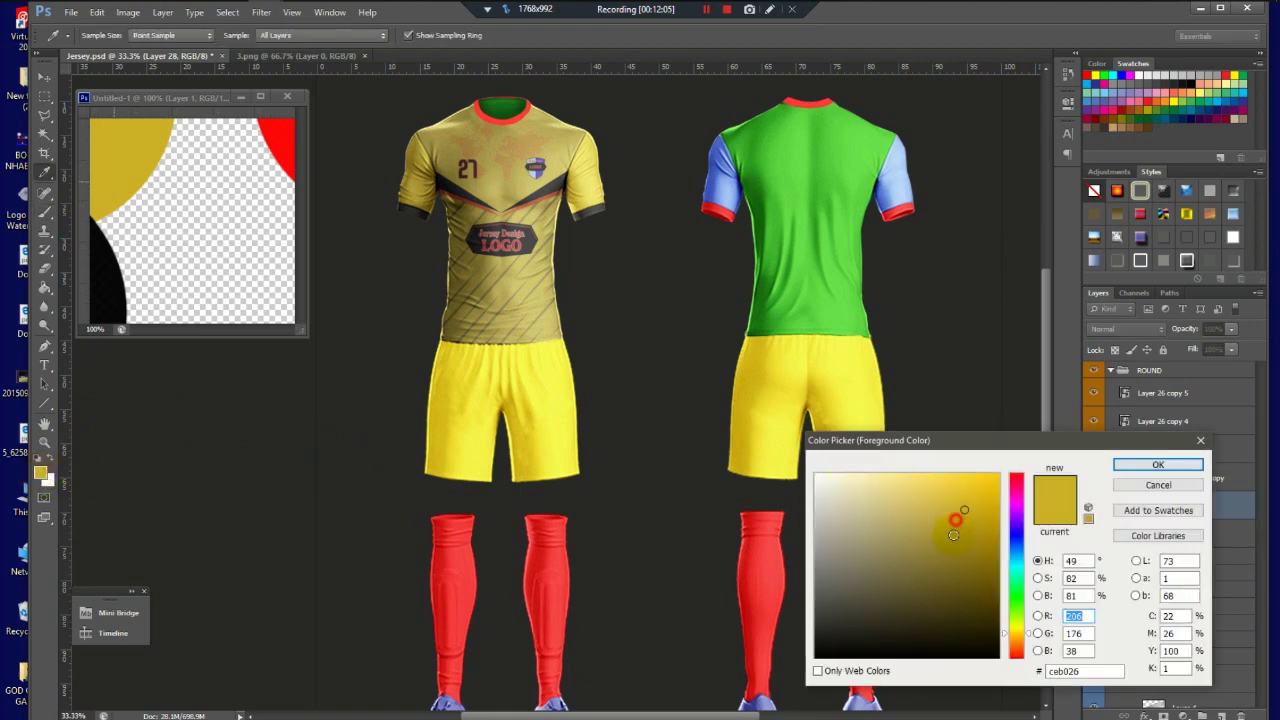
left_click(953, 540)
left_click(1158, 466)
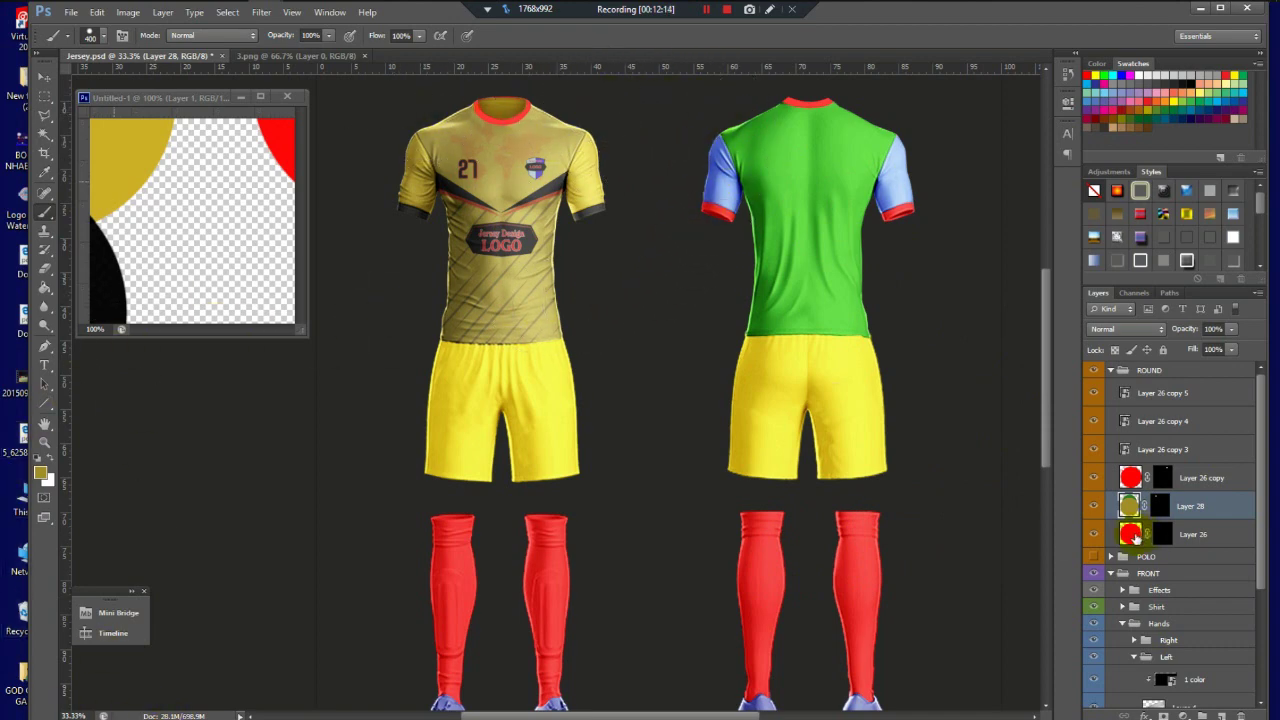
Step: Recolor the front and back collar bands, Layer 26 and Layer 26 copy, with black
left_click(1131, 480)
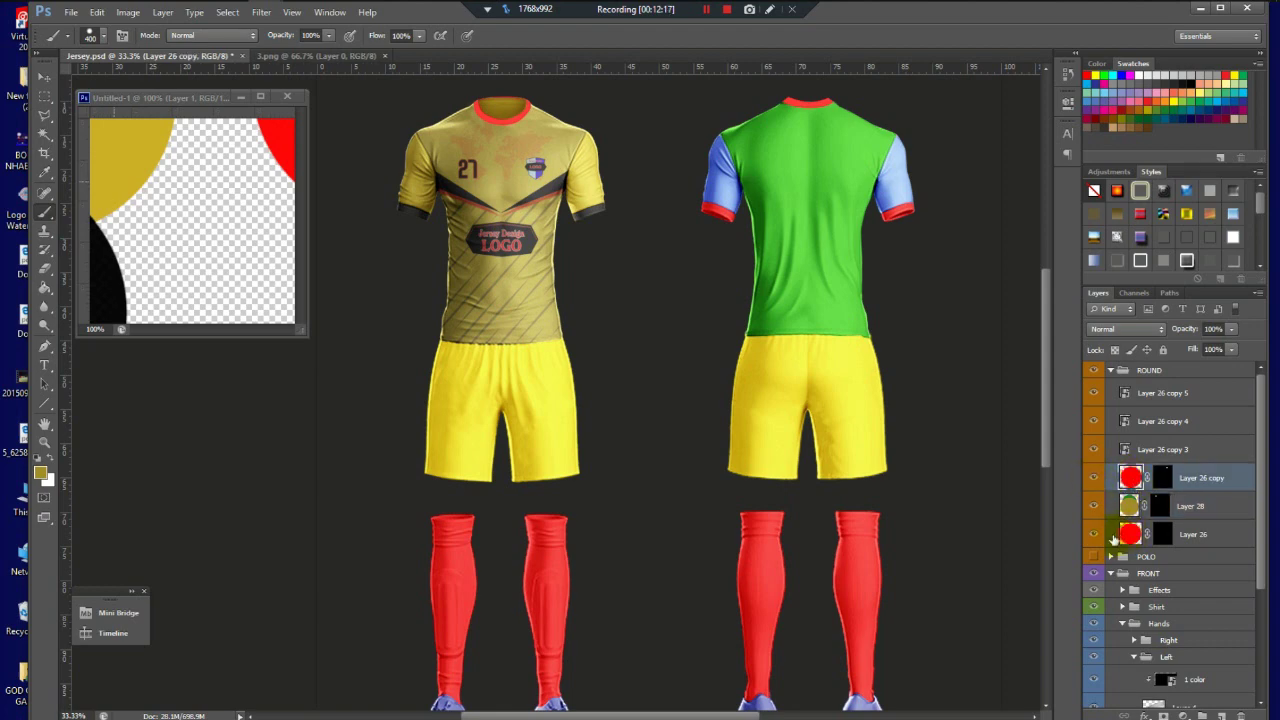
left_click(1113, 538)
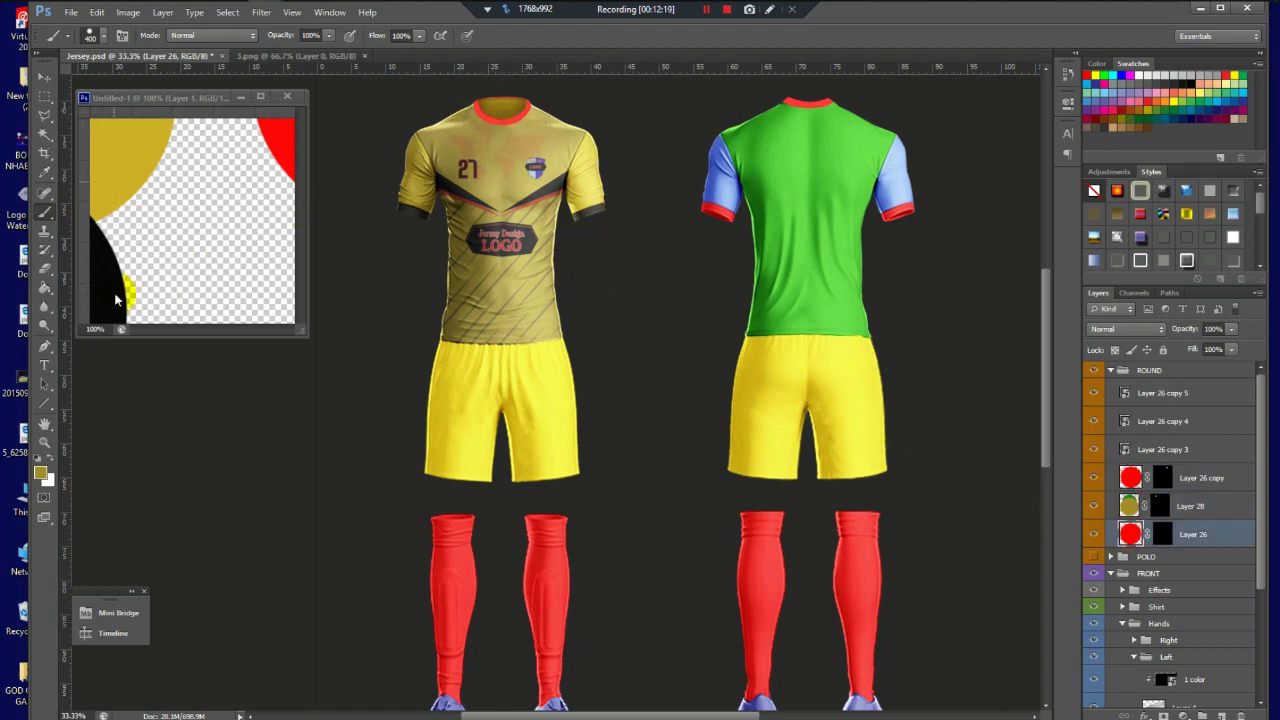
key("alt+BackSpace")
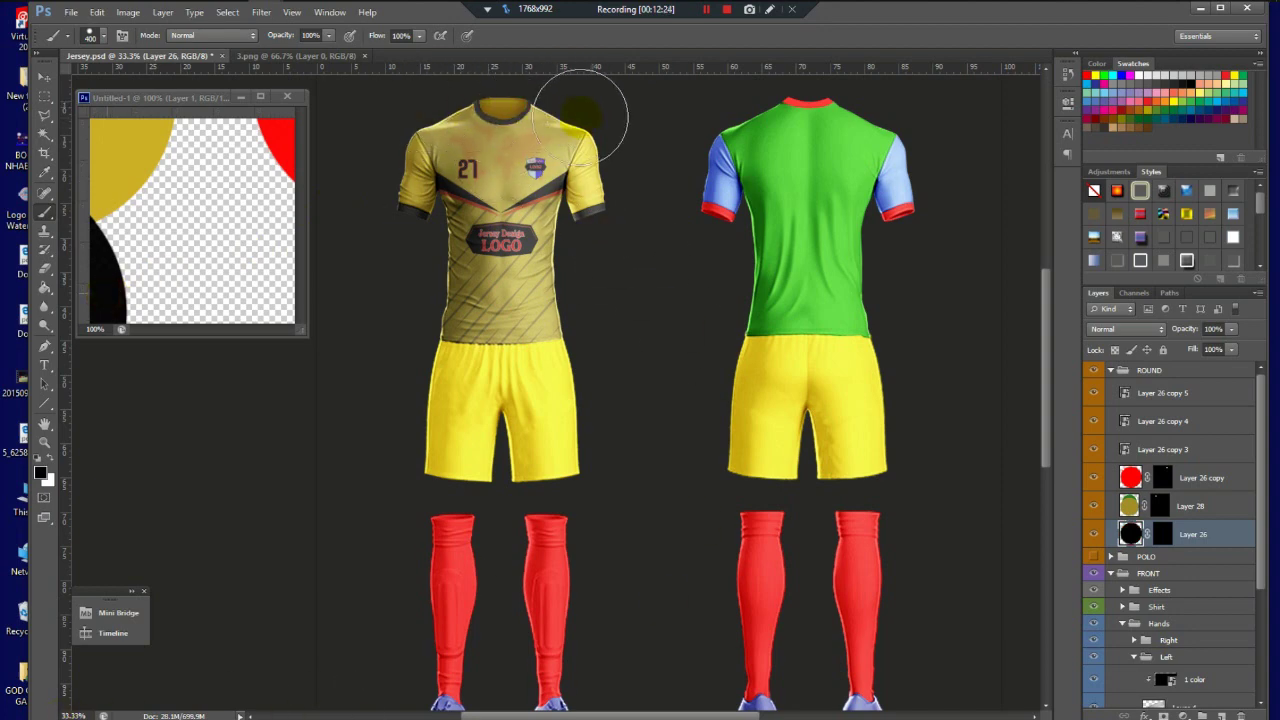
left_click(1210, 535)
left_click(1130, 478)
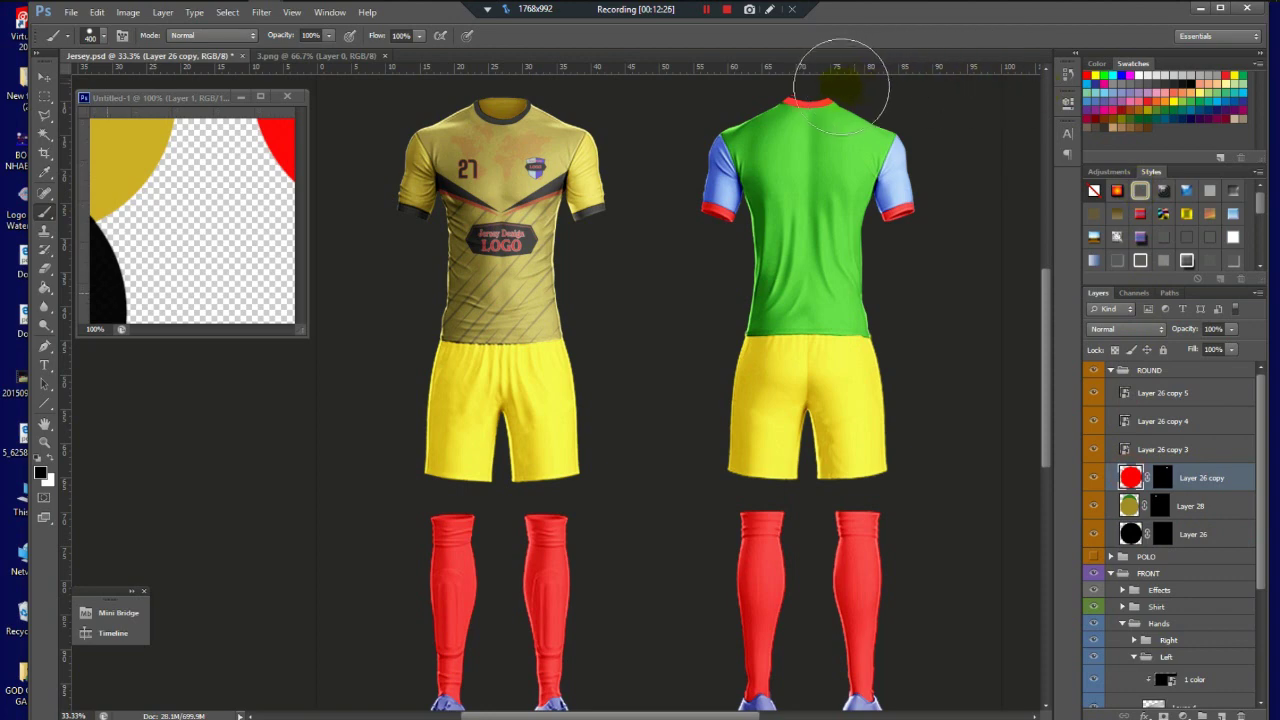
key("alt+BackSpace")
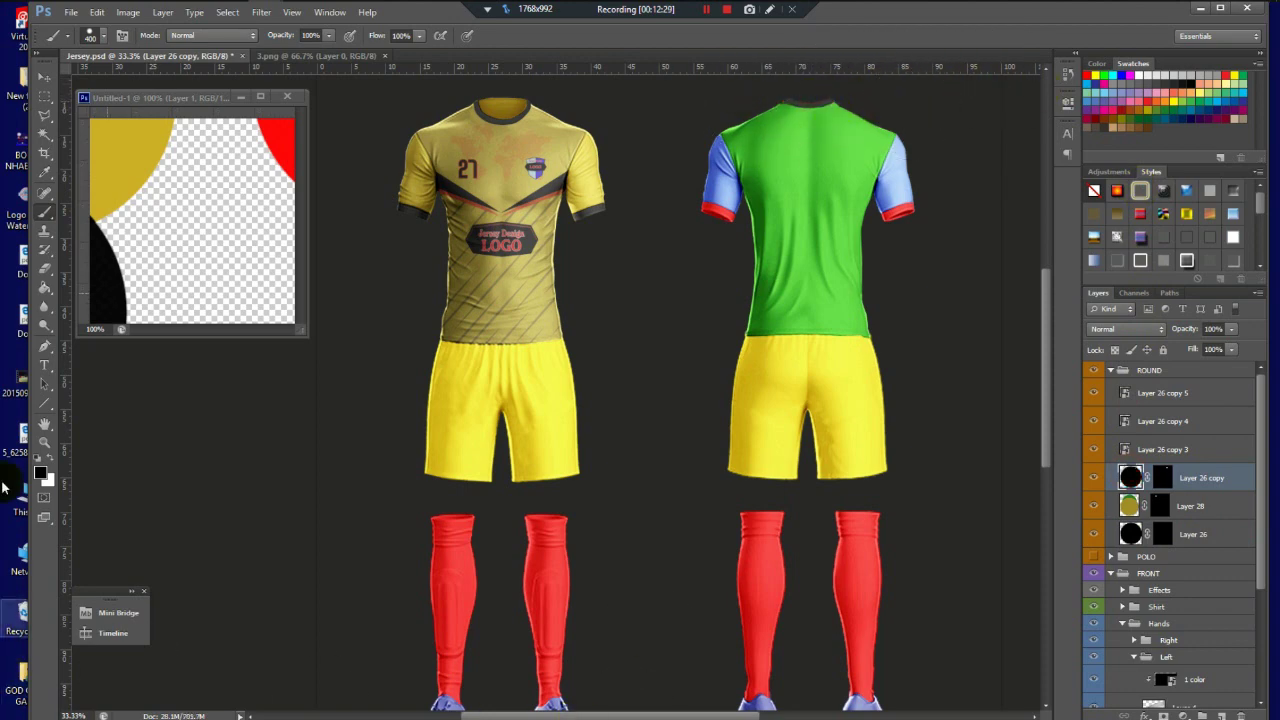
Step: Collapse the ROUND group and Left subgroup, and open the Pant color smart object in the FRONT group's Pant subgroup
left_click(42, 75)
left_click(43, 75)
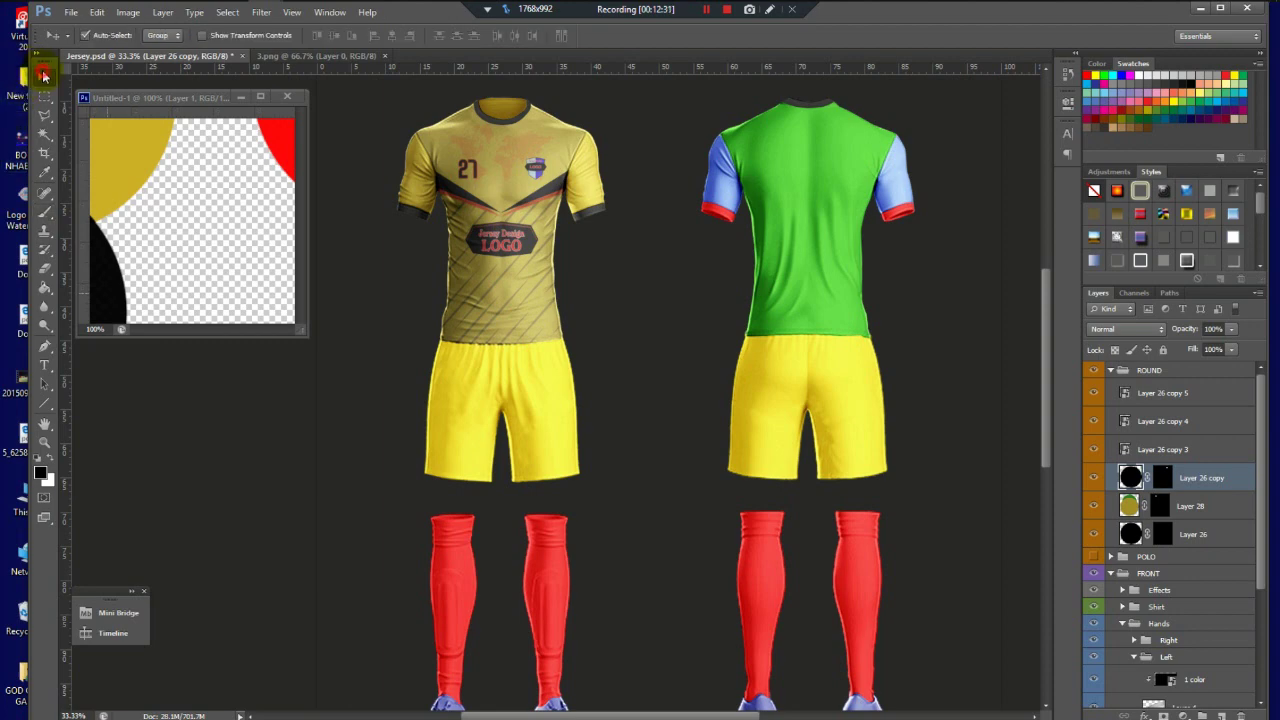
left_click(1110, 372)
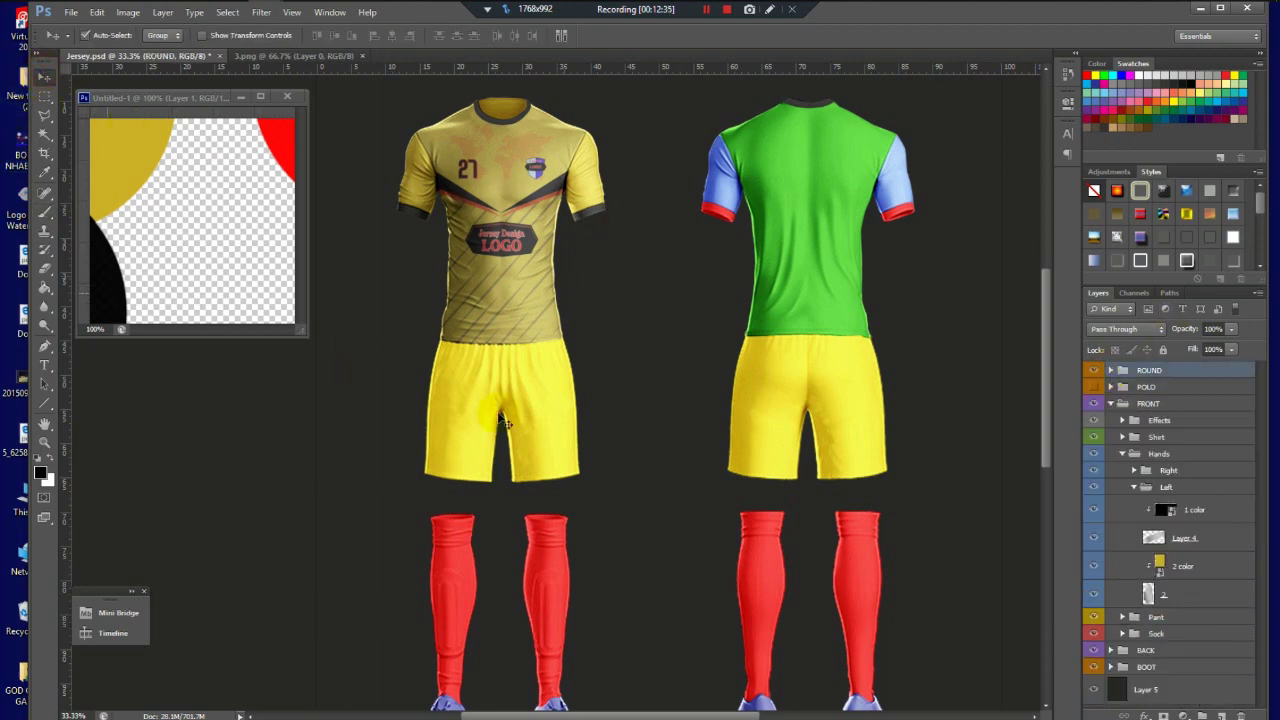
left_click(552, 424)
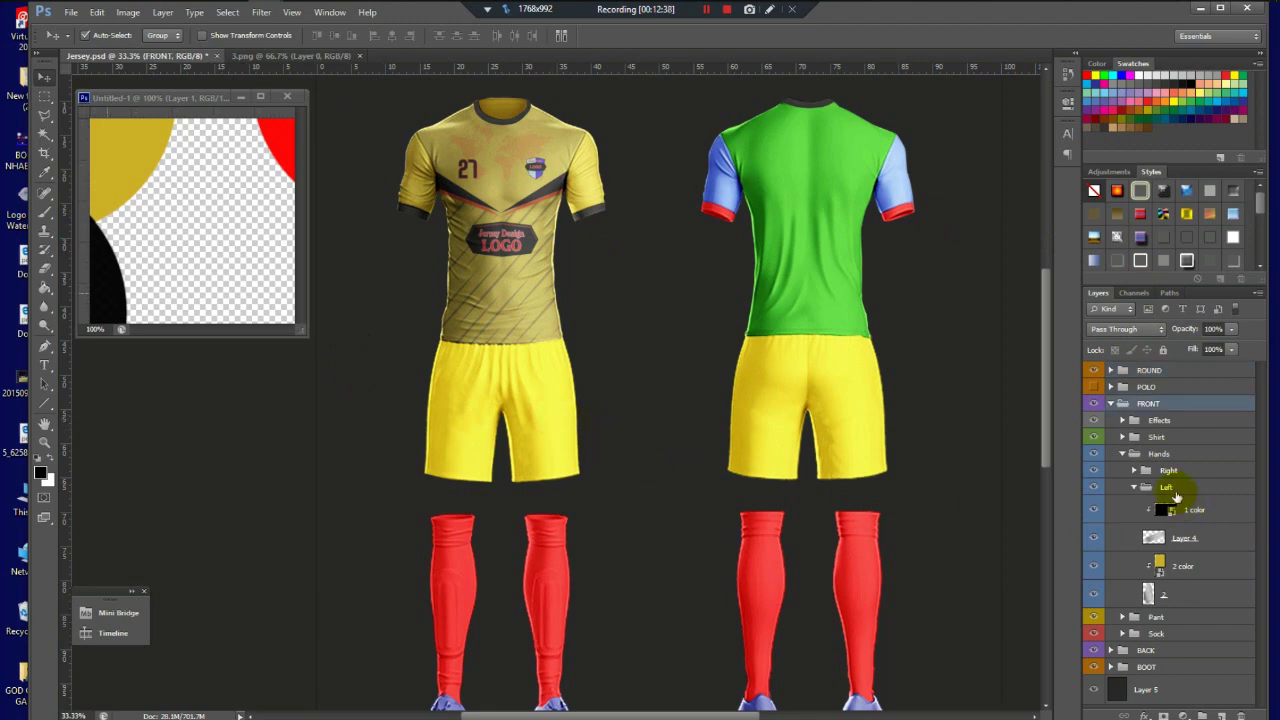
left_click(1134, 487)
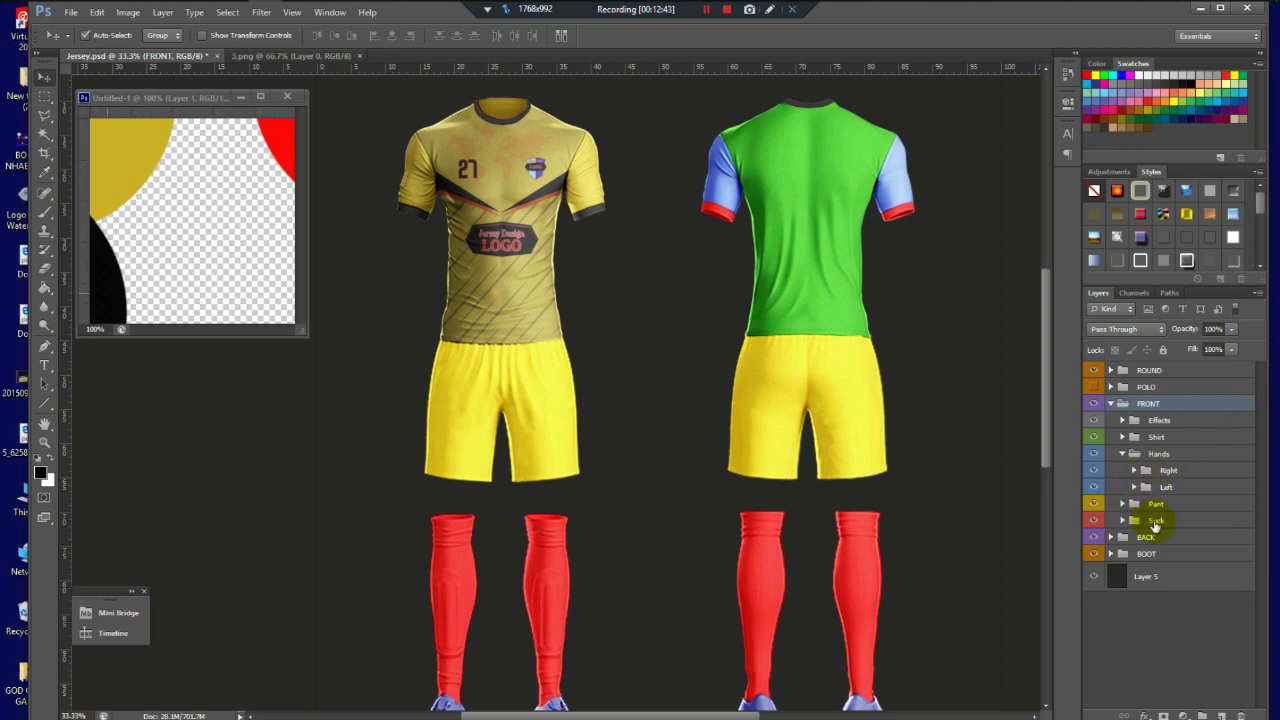
left_click(1156, 504)
left_click(1124, 504)
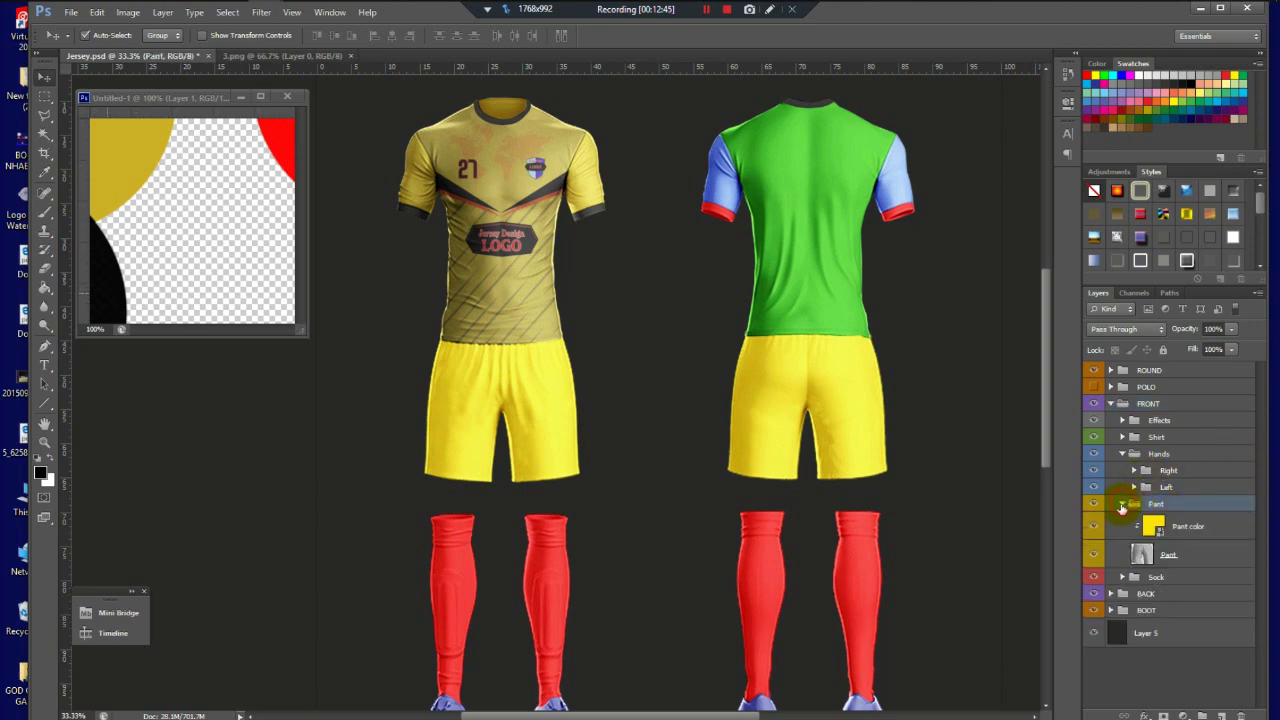
left_click(1162, 536)
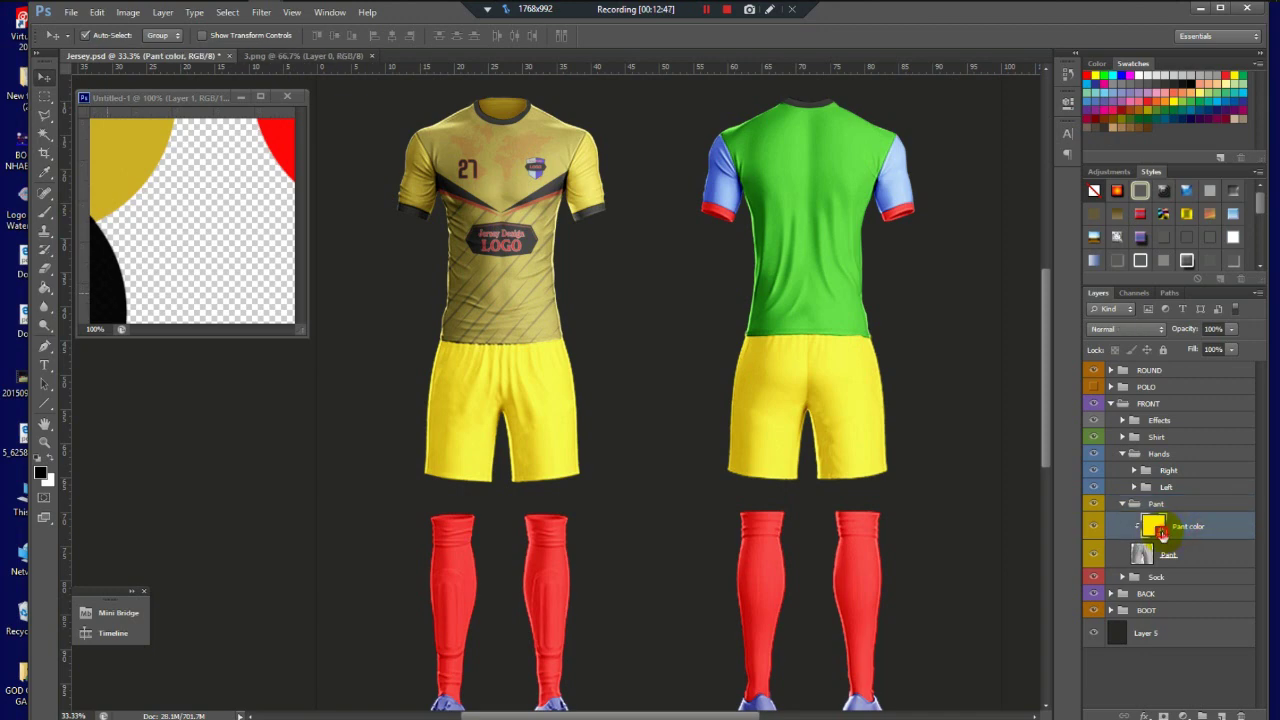
double_click(1155, 528)
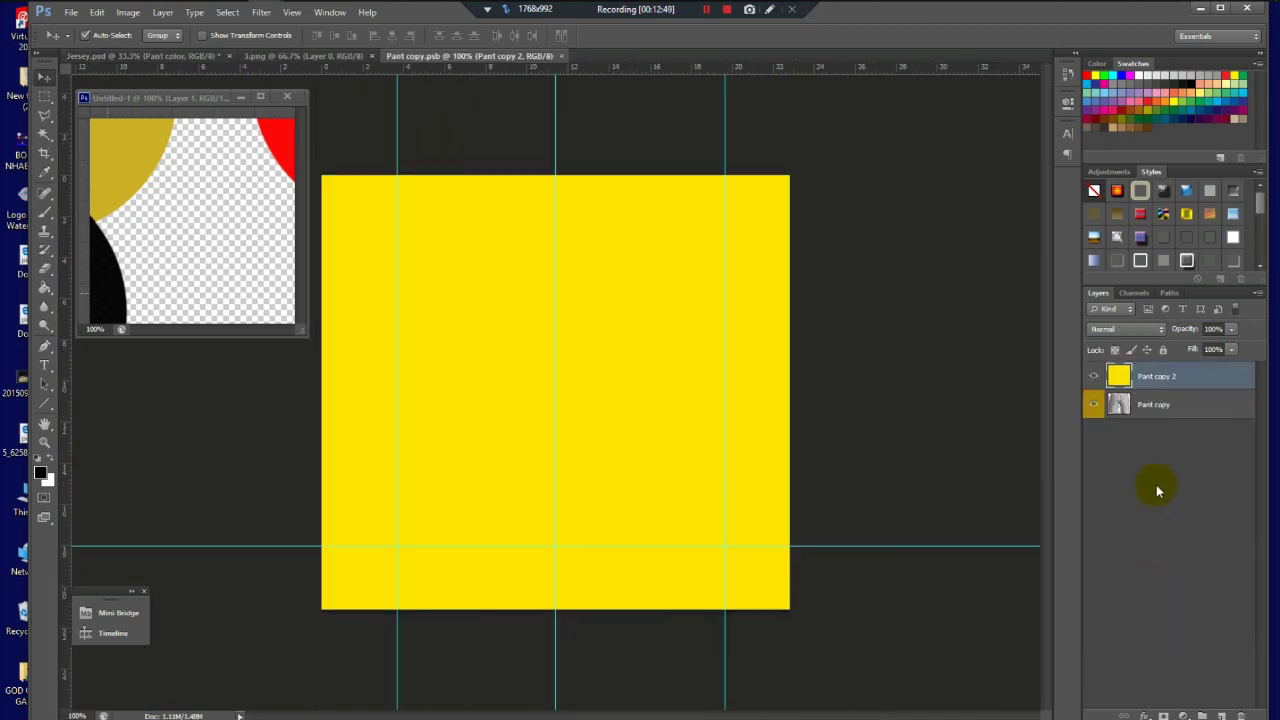
Step: Move the Pant copy layer above Pant copy 2 as a guide, and paint Pant copy 2 entirely black
left_click_drag(1149, 406, 1150, 378)
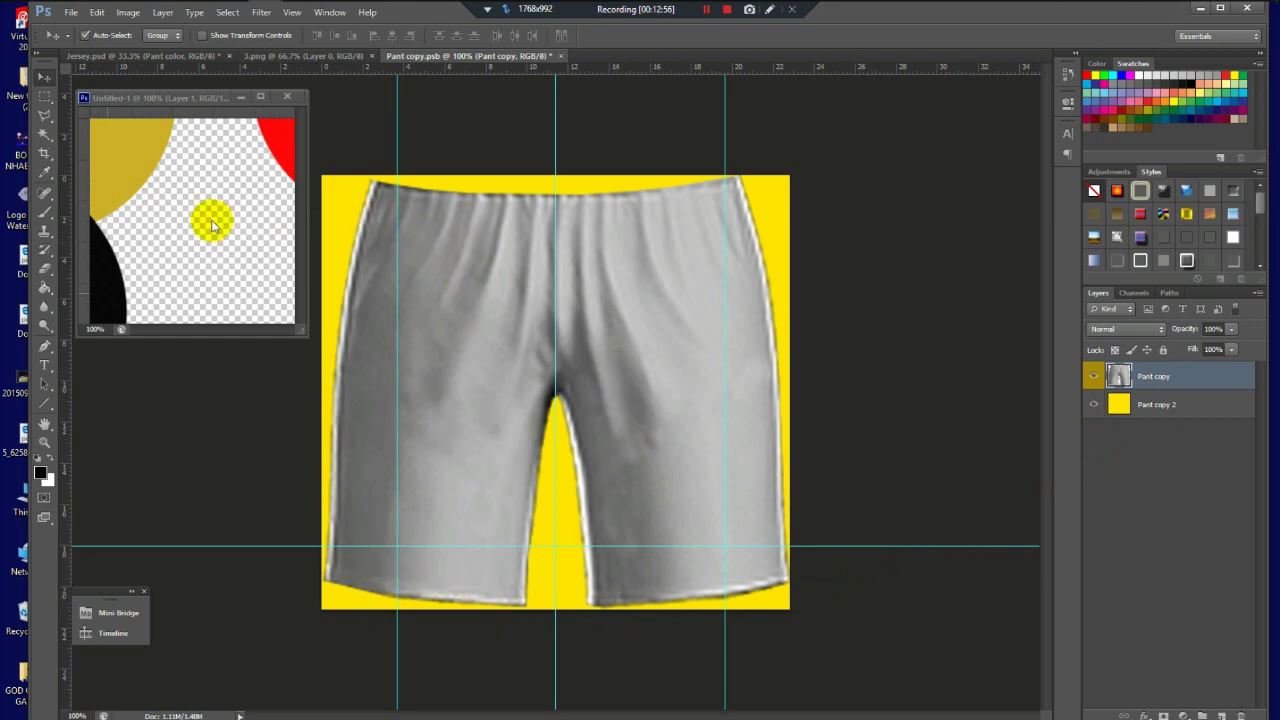
left_click(44, 213)
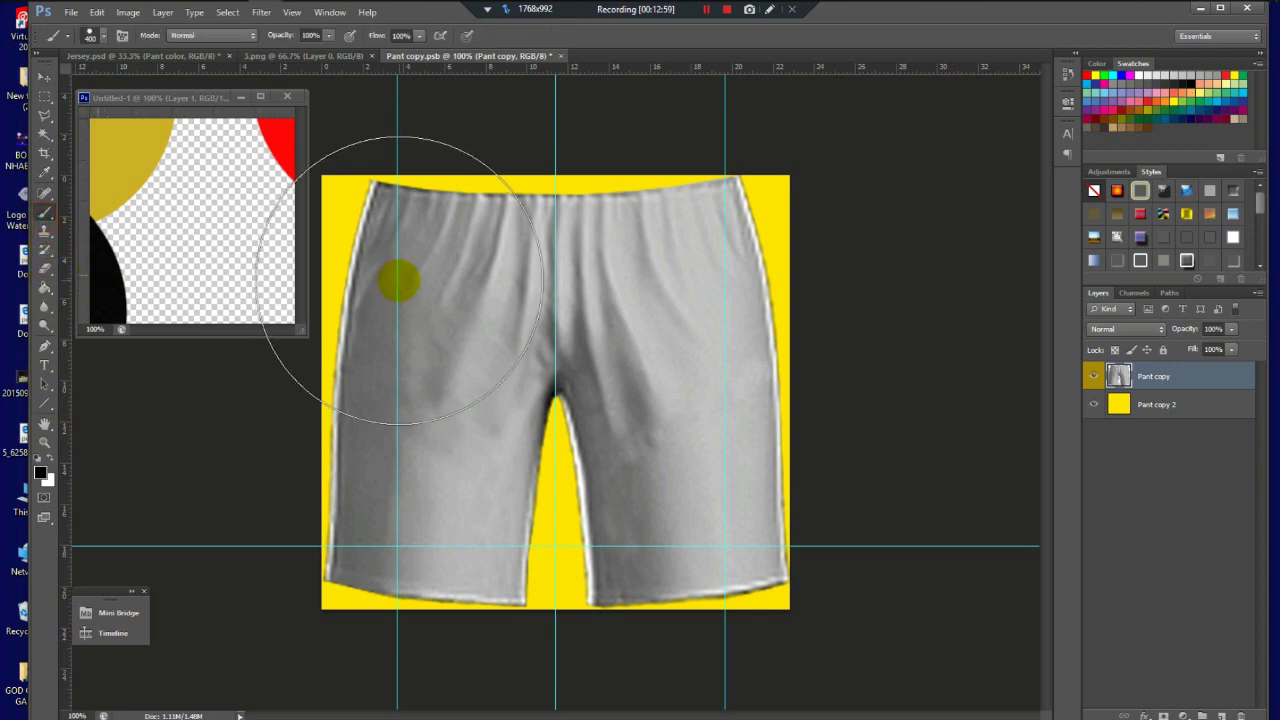
left_click(1130, 404)
mouse_move(392, 238)
left_mouse_down()
mouse_move(934, 246)
mouse_move(286, 366)
mouse_move(509, 557)
mouse_move(15, 494)
left_mouse_up()
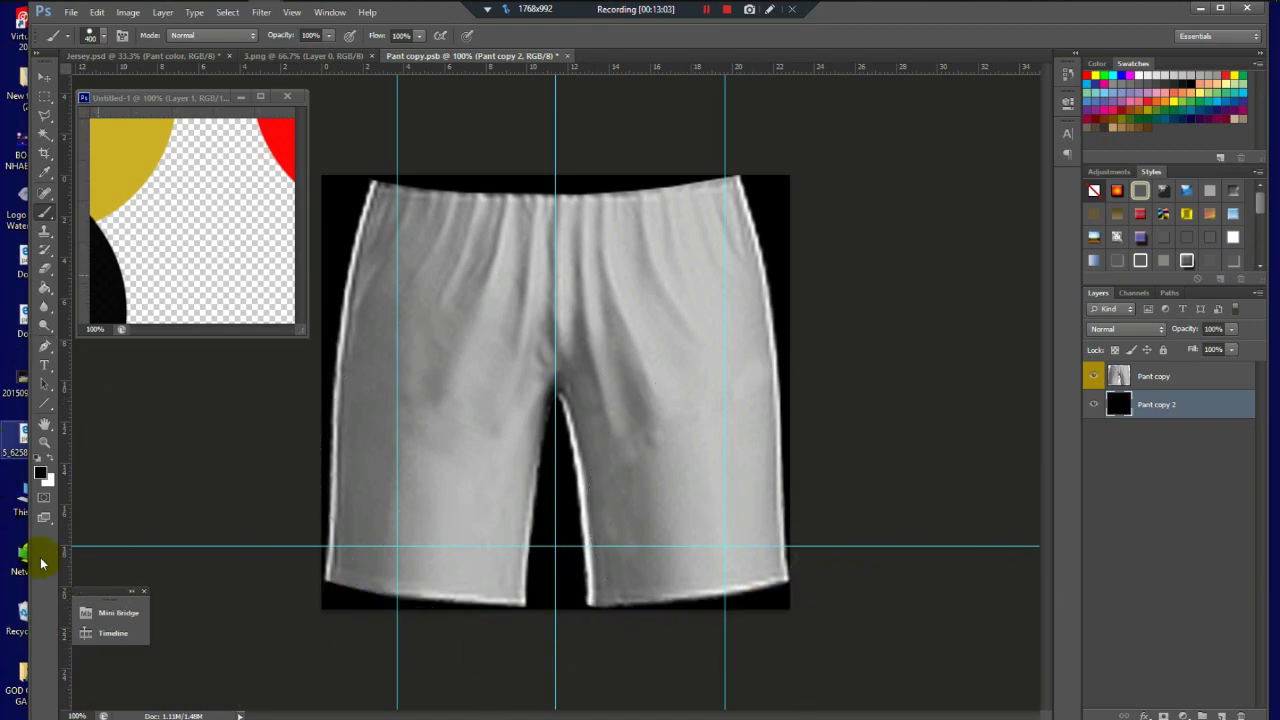
Step: Place the jersey design shield logo from the logo folder at about 6% scale on the shorts' lower left-hand leg, above the Pant copy layer
left_click(55, 80)
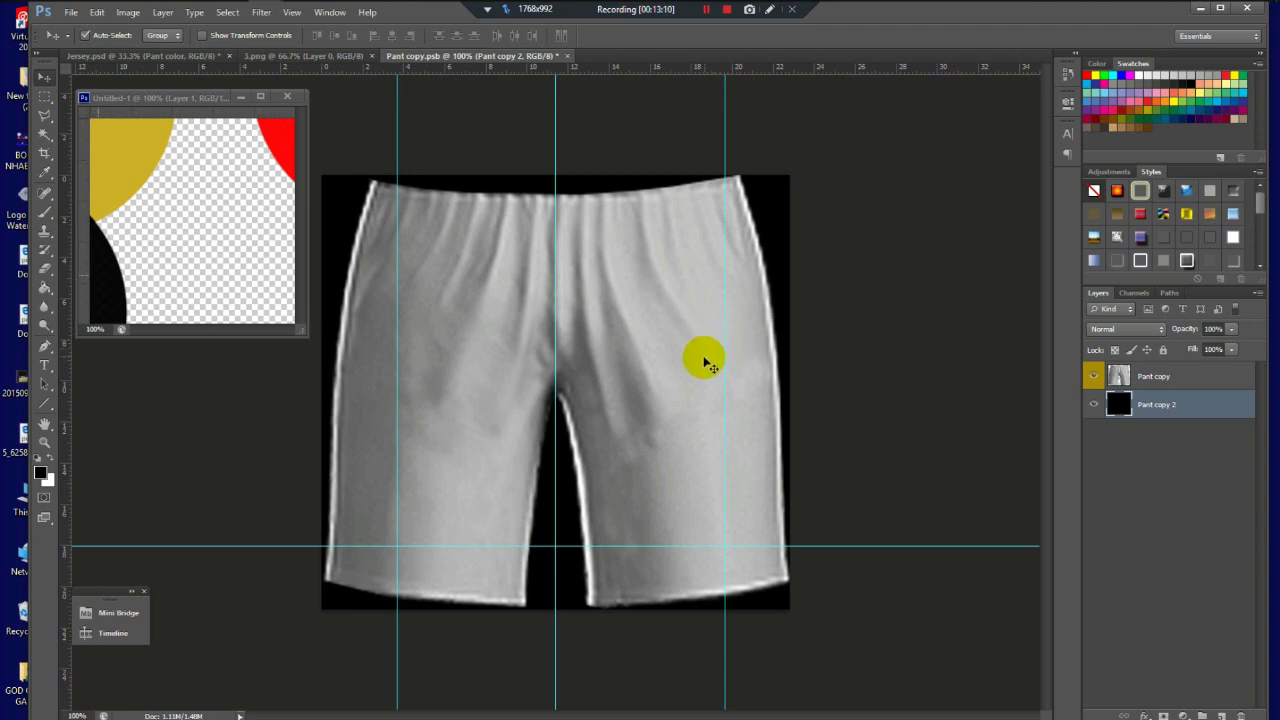
left_click(205, 14)
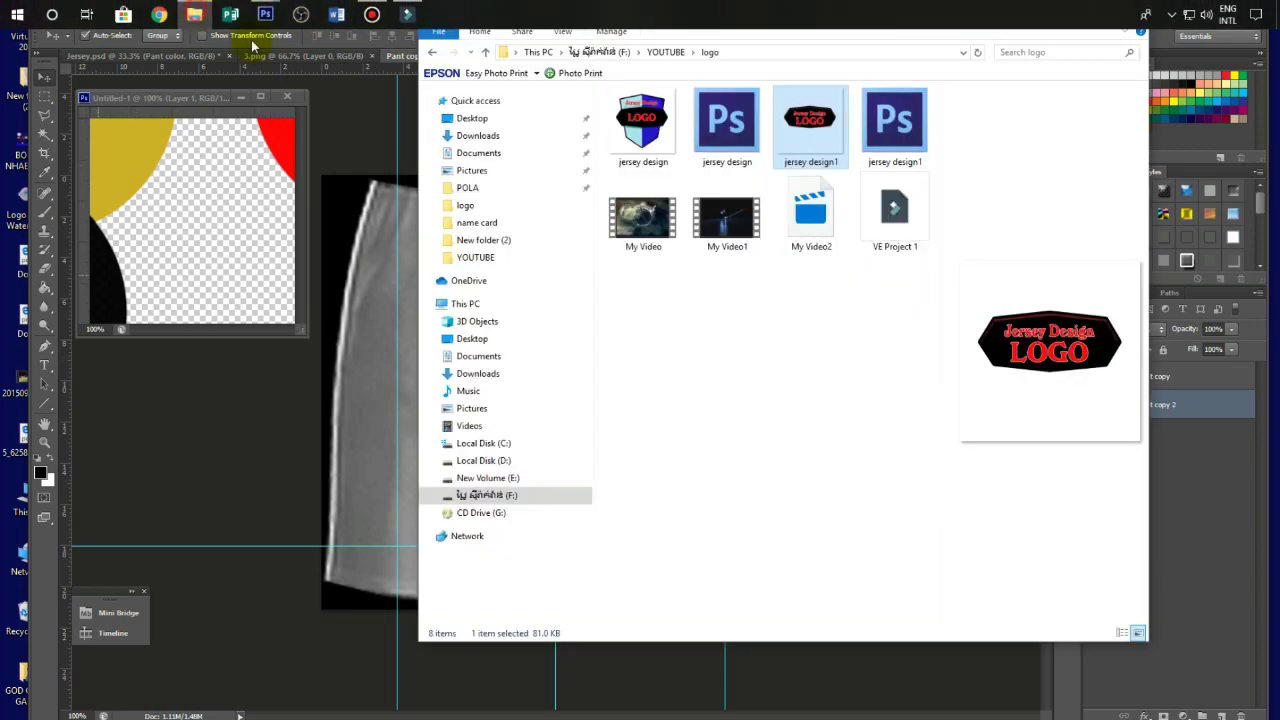
left_click_drag(642, 120, 386, 523)
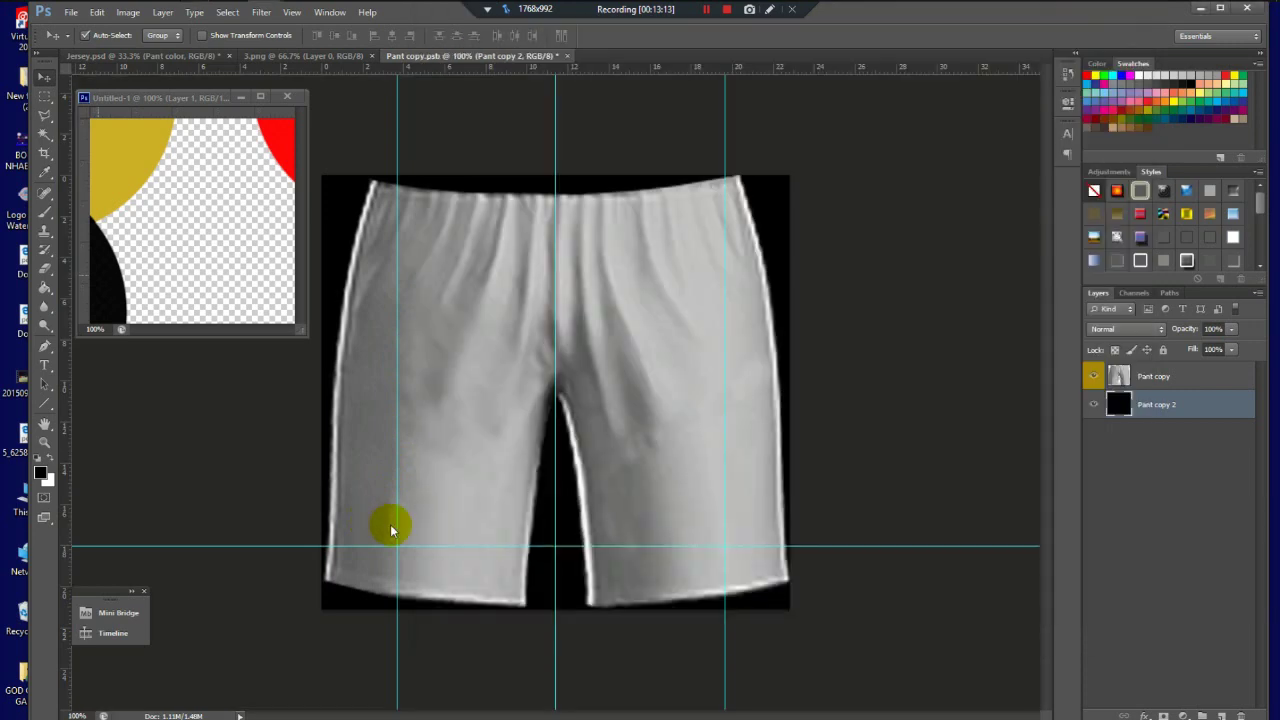
left_click_drag(772, 178, 433, 519)
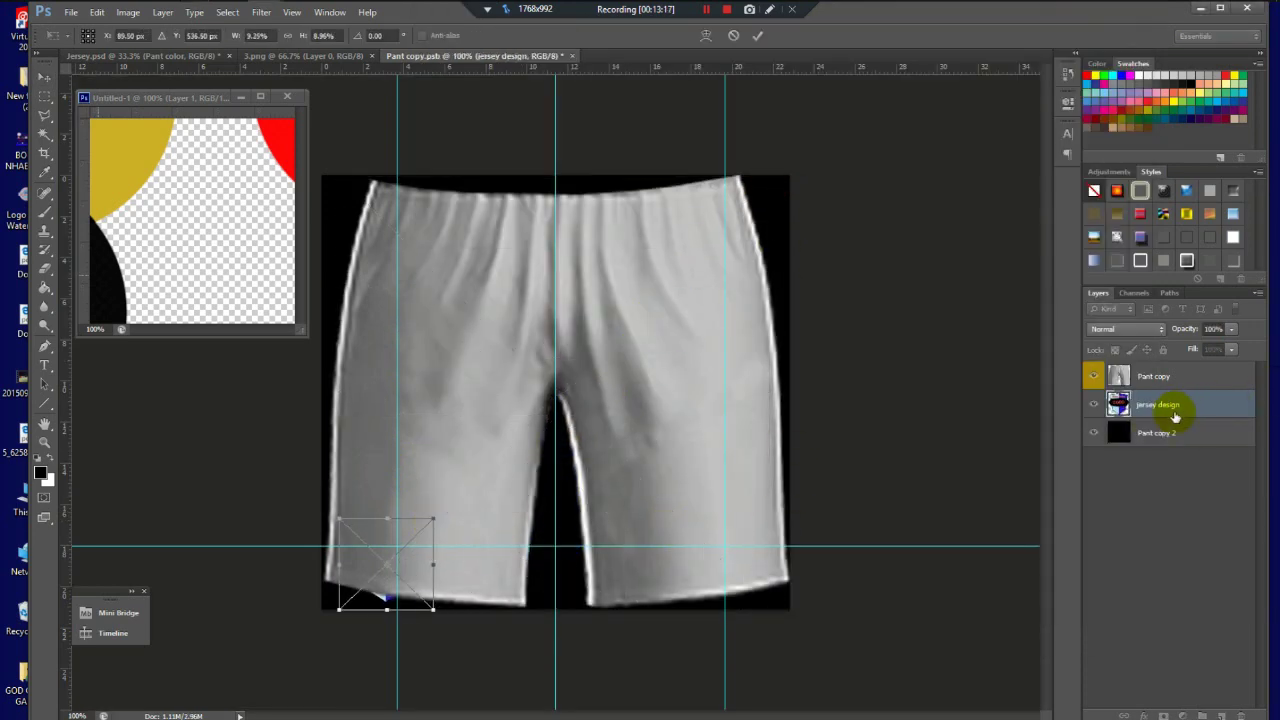
left_click_drag(398, 578, 411, 503)
left_click_drag(352, 456, 418, 517)
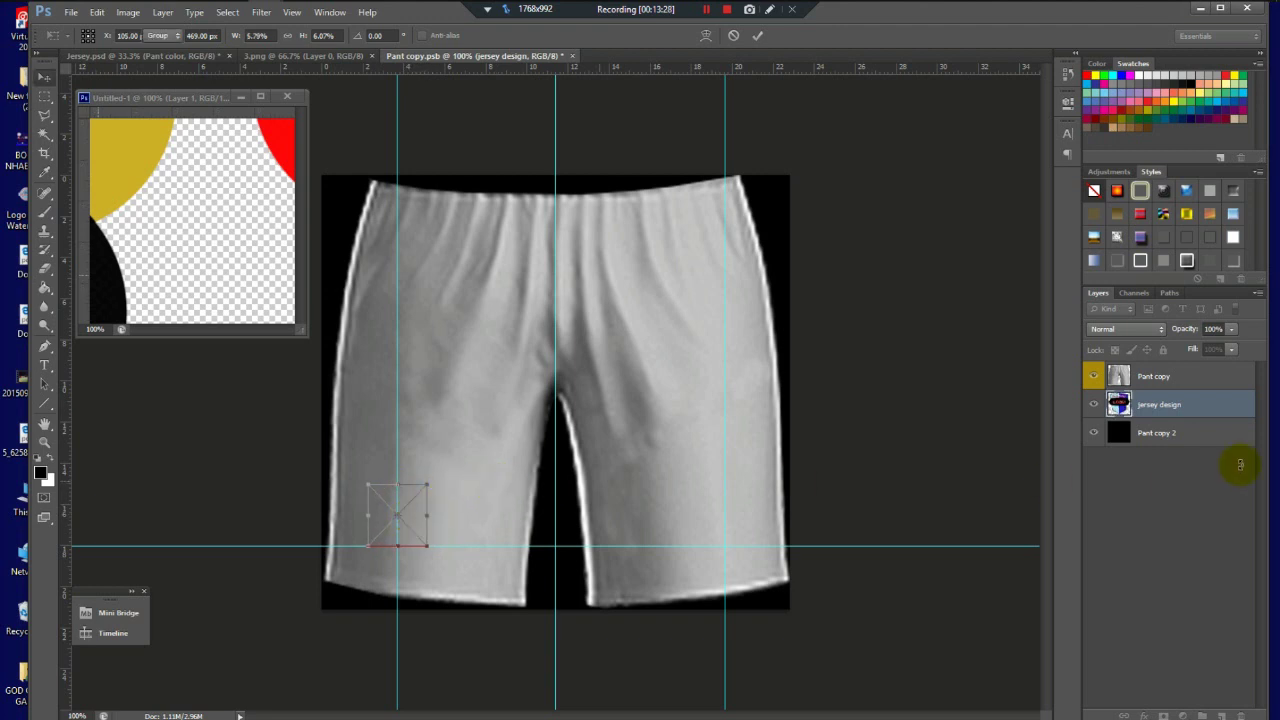
key("Return")
left_click_drag(1164, 398, 1164, 372)
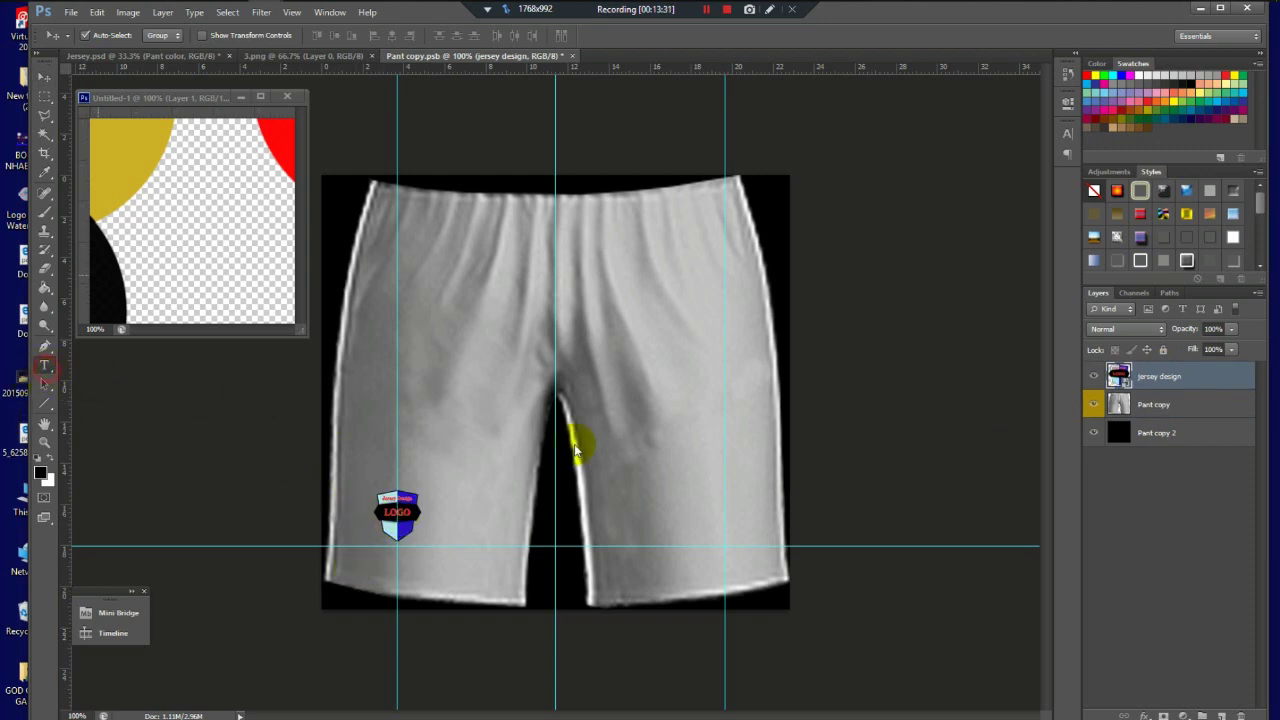
Step: Add the number 27 as black 72 pt text on the lower part of the shorts' right-hand leg
key("t")
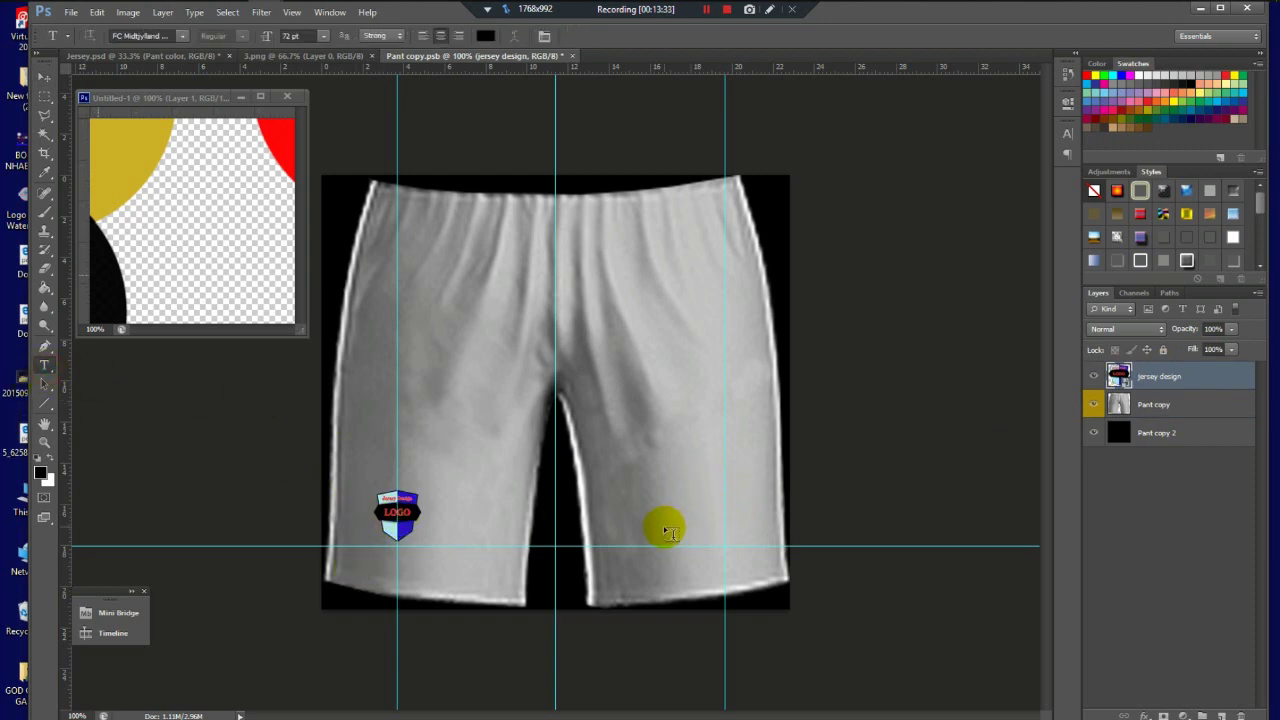
left_click(653, 520)
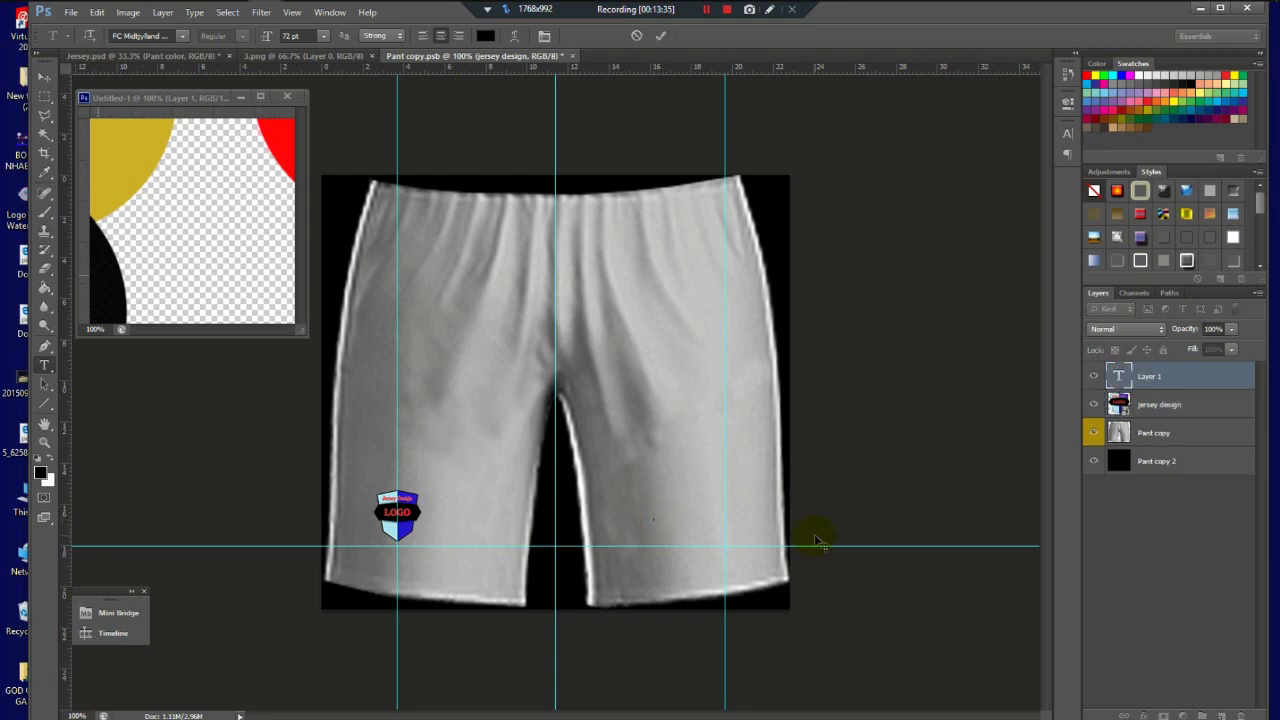
type("27")
key("ctrl+a")
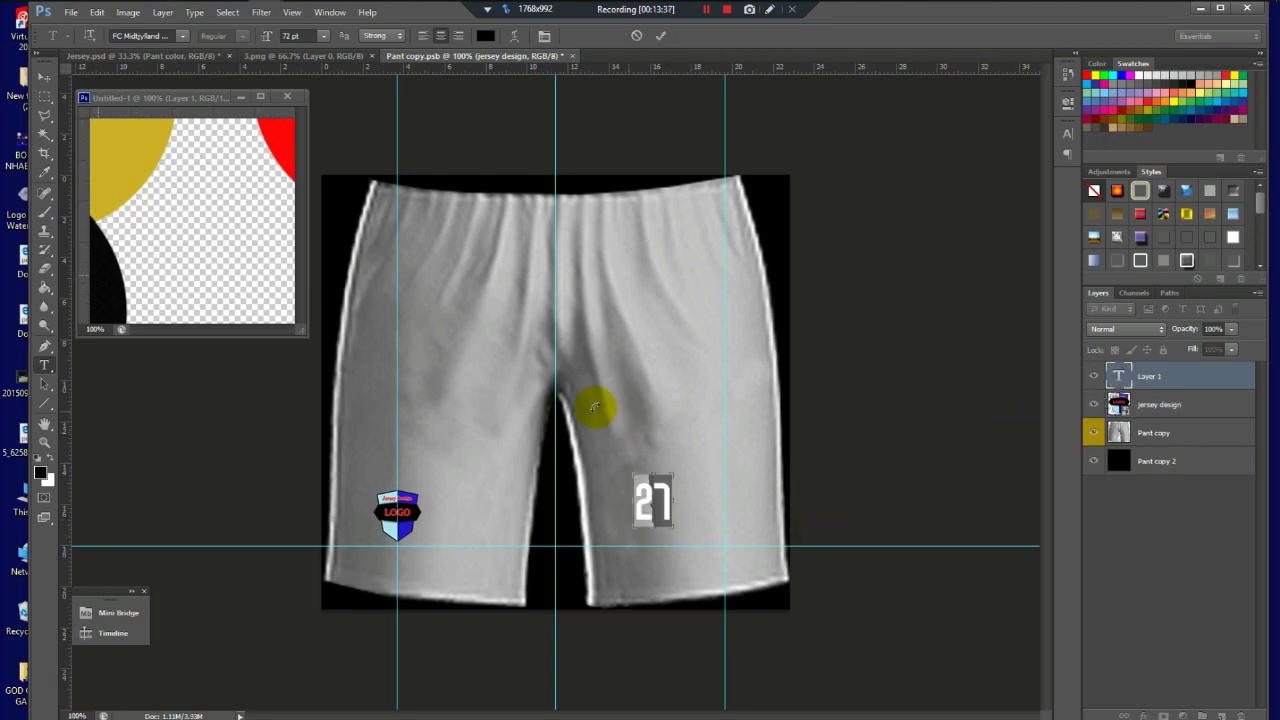
left_click(44, 77)
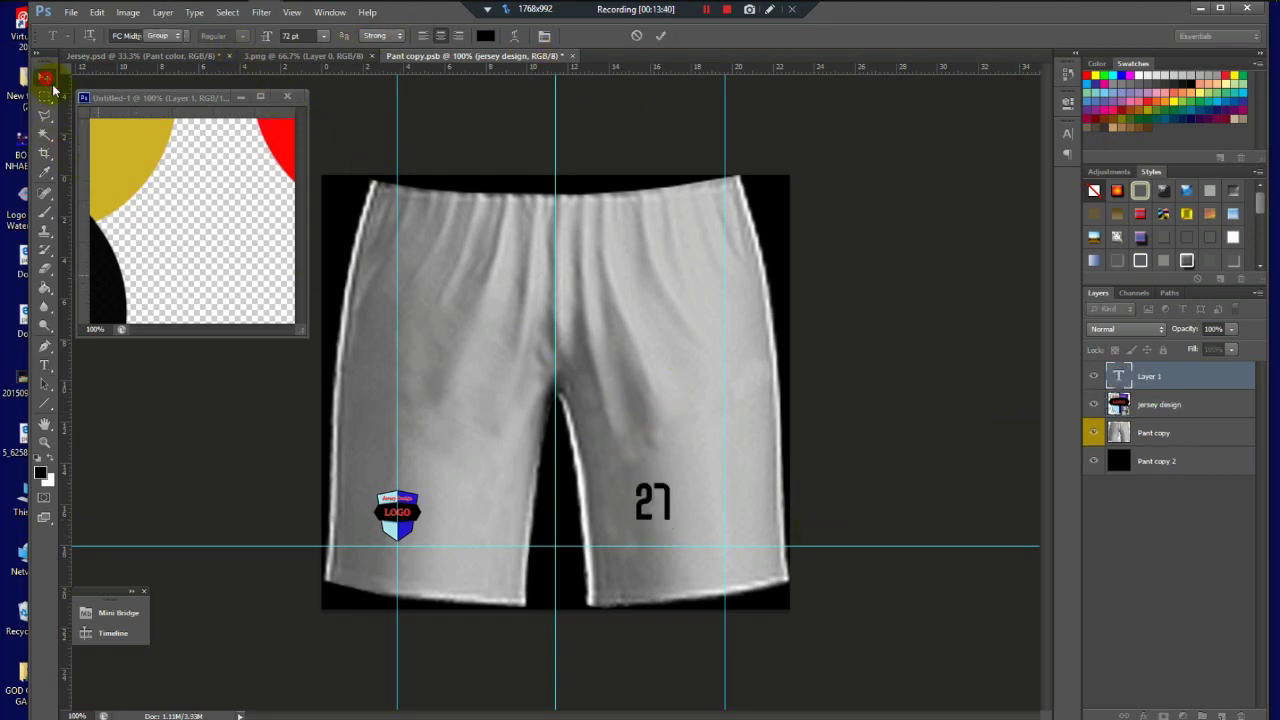
Step: Enlarge the number 27 to about 130% and move it to the crossing guides on the lower right-hand leg
key("ctrl+t")
left_click_drag(674, 526, 718, 546)
left_click_drag(722, 538, 722, 541)
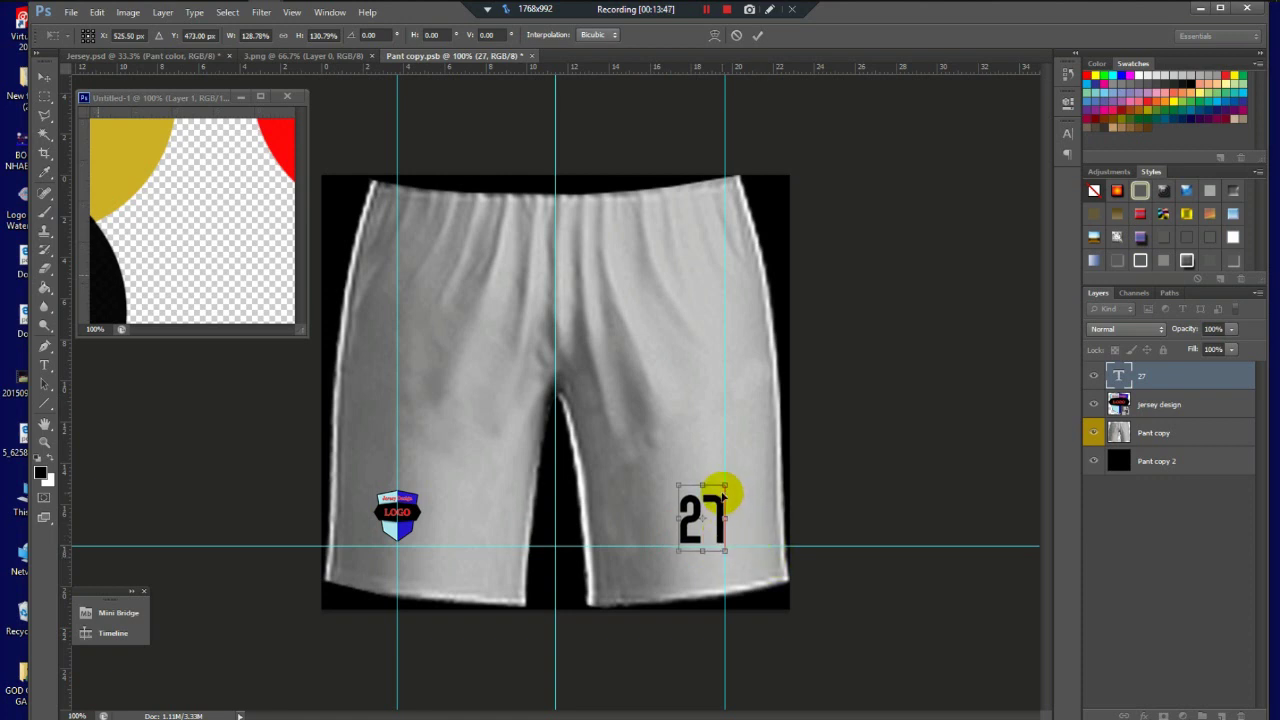
key("Return")
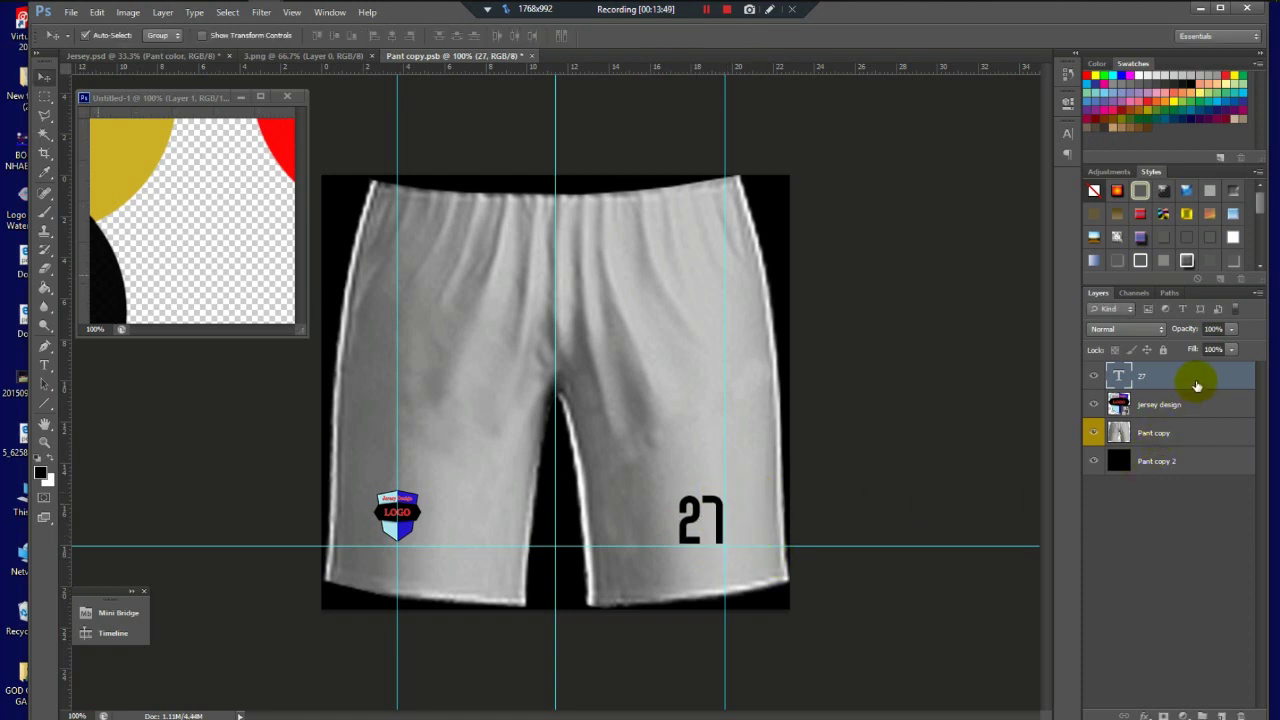
Step: Give the 27 text layer a 3 px outside Stroke in the red sampled from the Untitled-1 color reference
double_click(1197, 385)
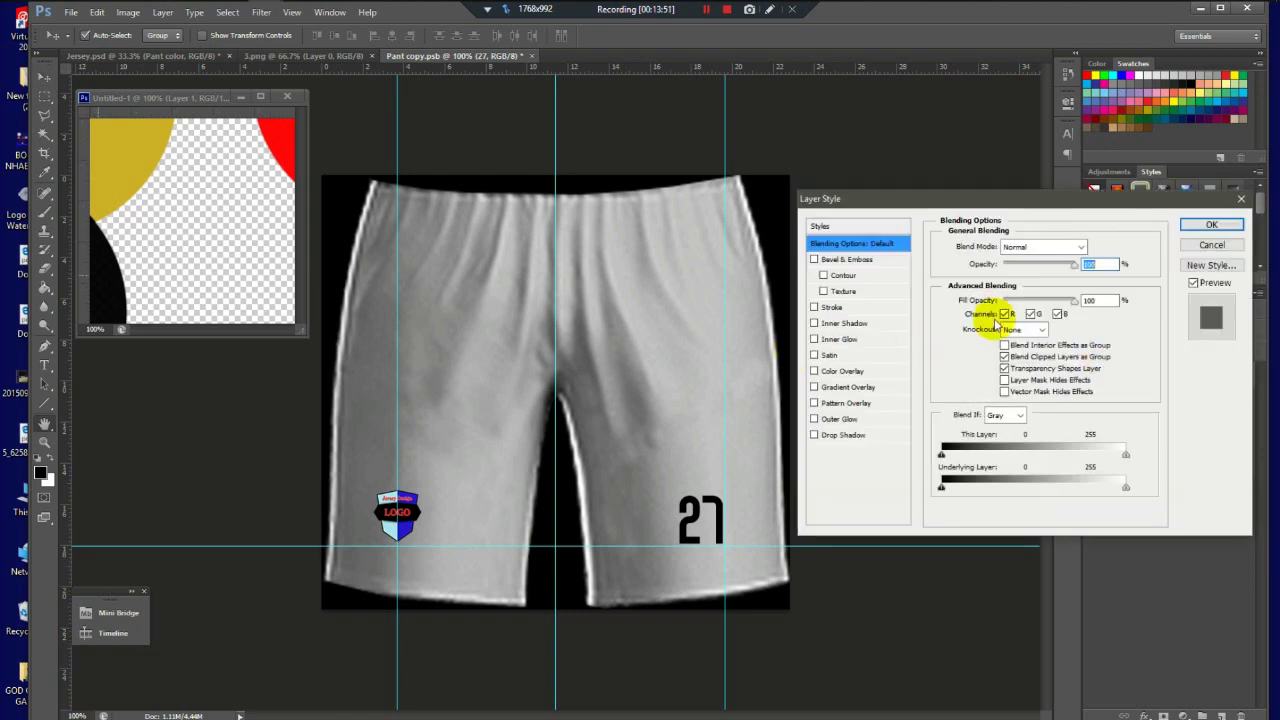
left_click(832, 307)
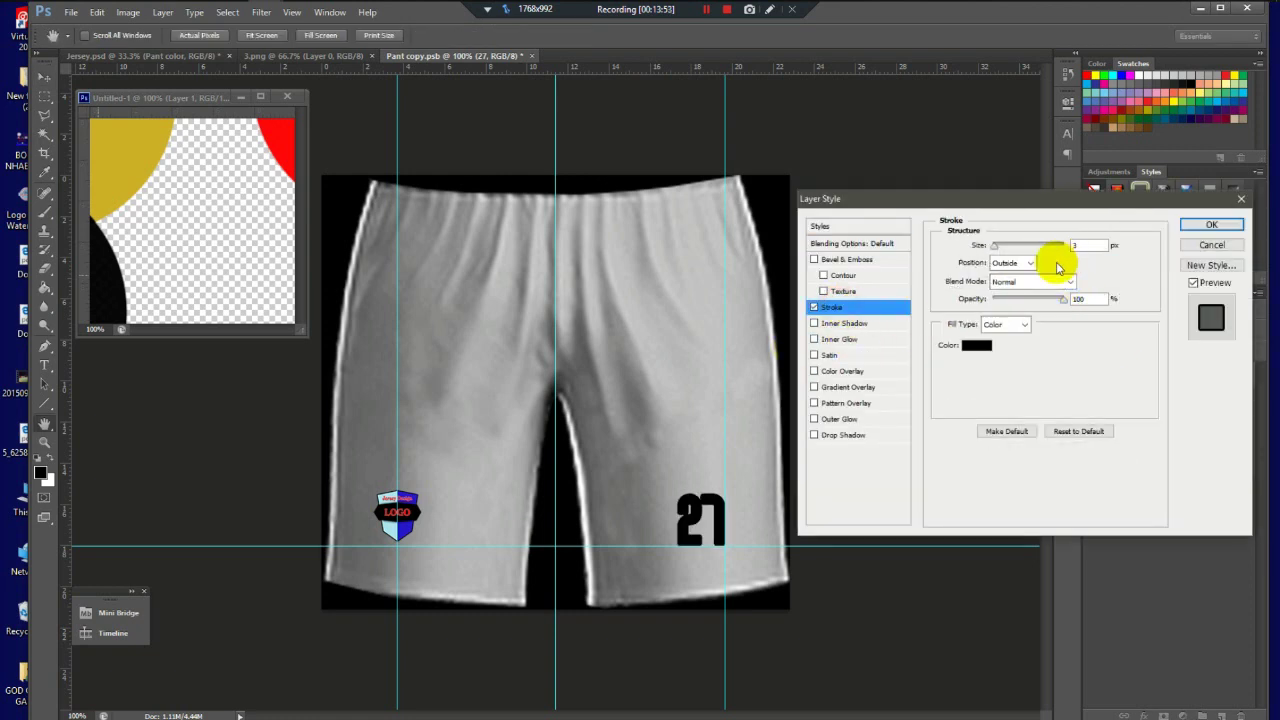
left_click(977, 346)
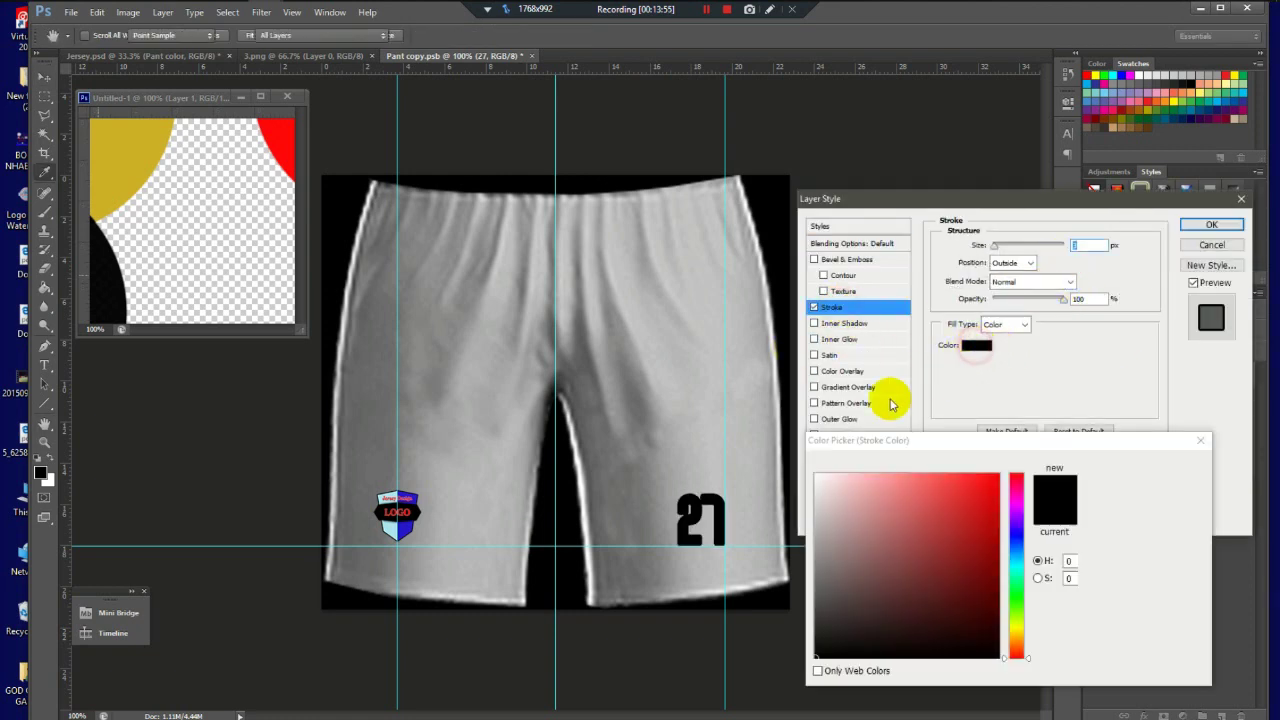
left_click(283, 140)
left_click(1165, 464)
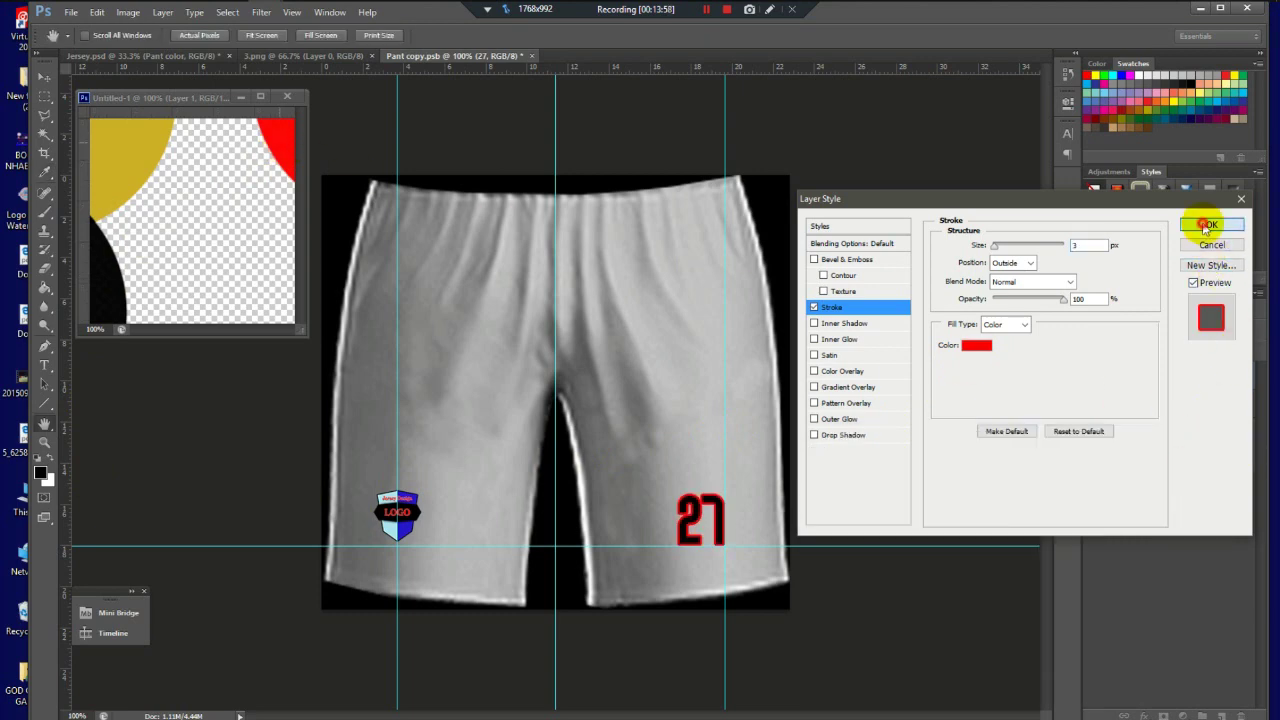
left_click(1208, 224)
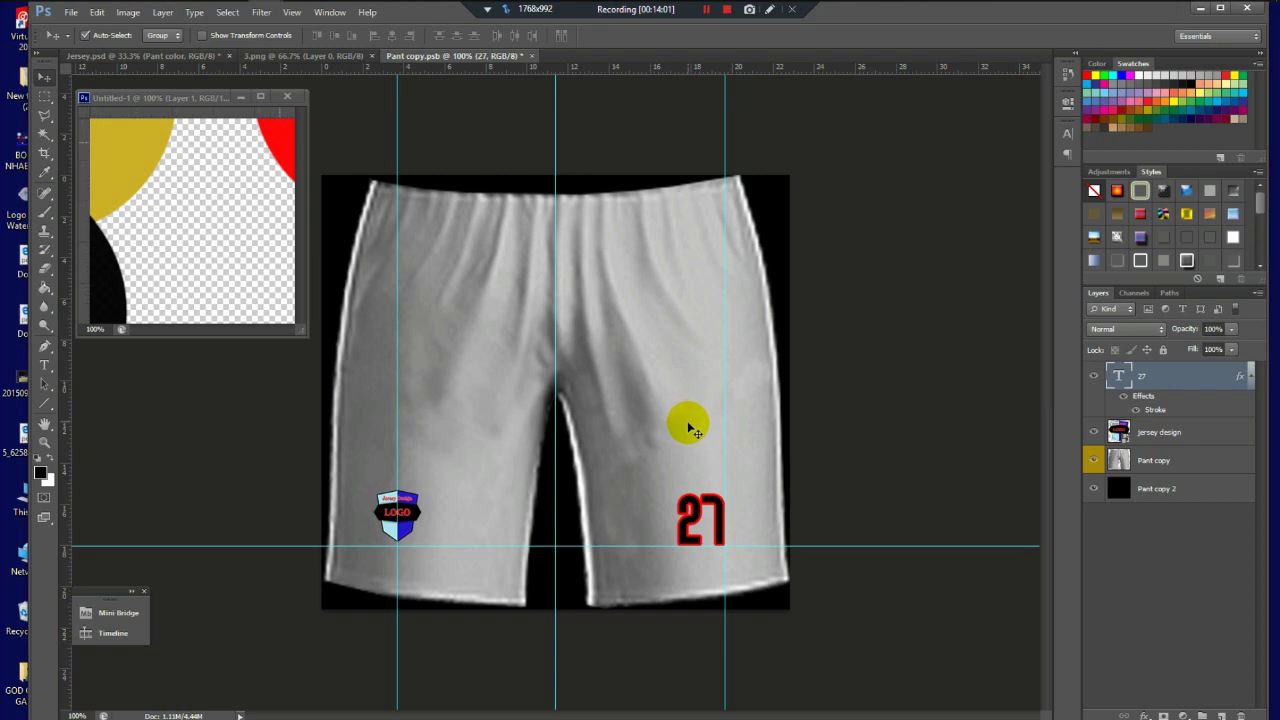
Step: Open the layer style settings of the 27 text layer again
left_click(1204, 384)
double_click(1201, 387)
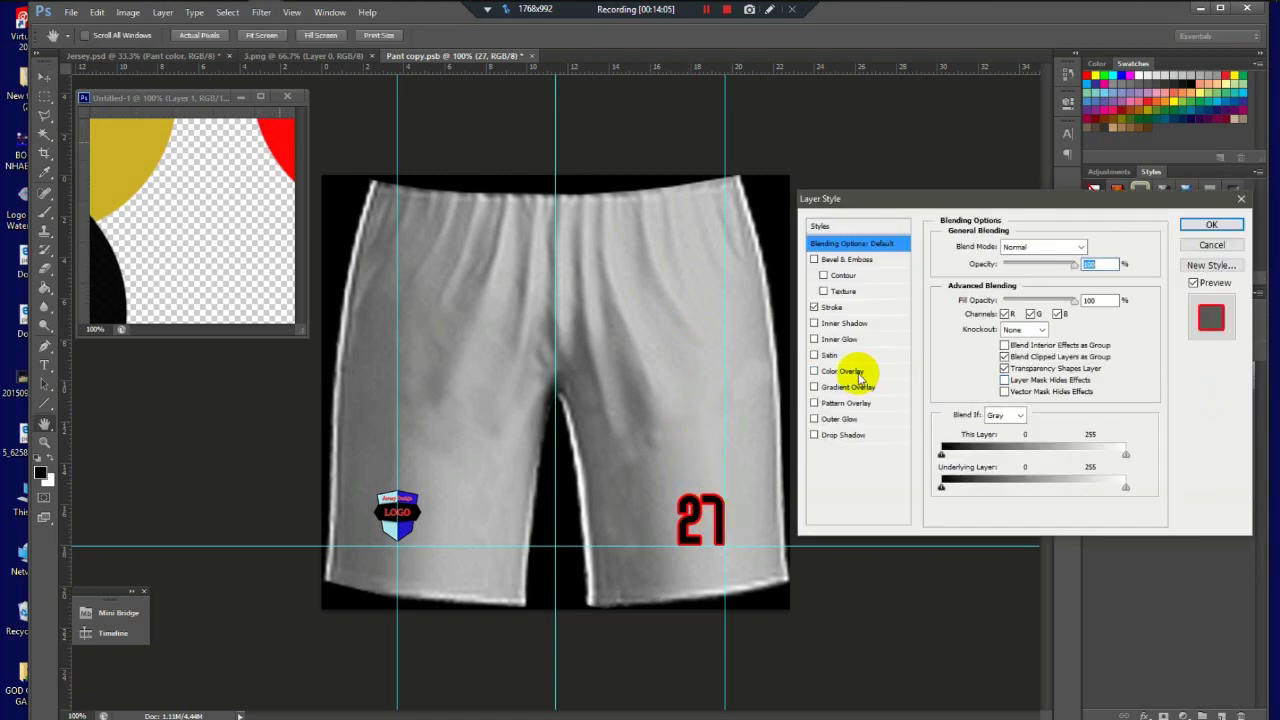
Step: Add a white Color Overlay at 100% opacity to the 27 text layer, keeping its red stroke
left_click(845, 308)
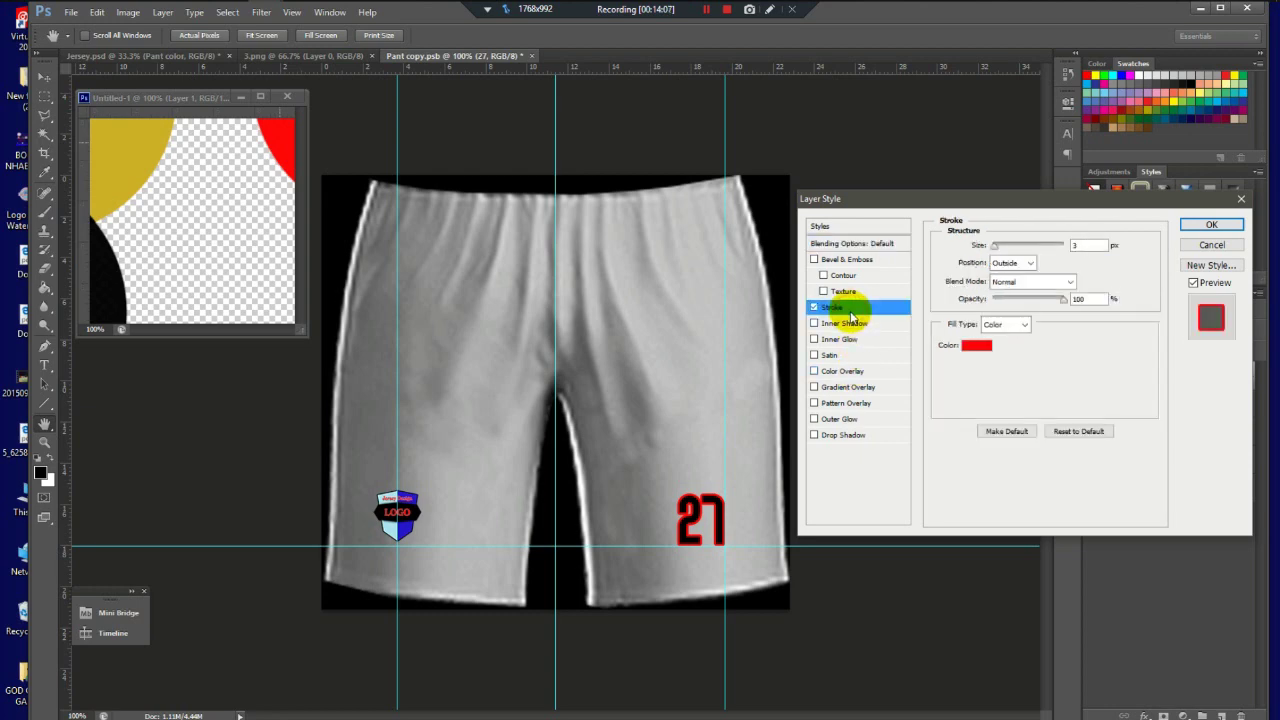
left_click(814, 371)
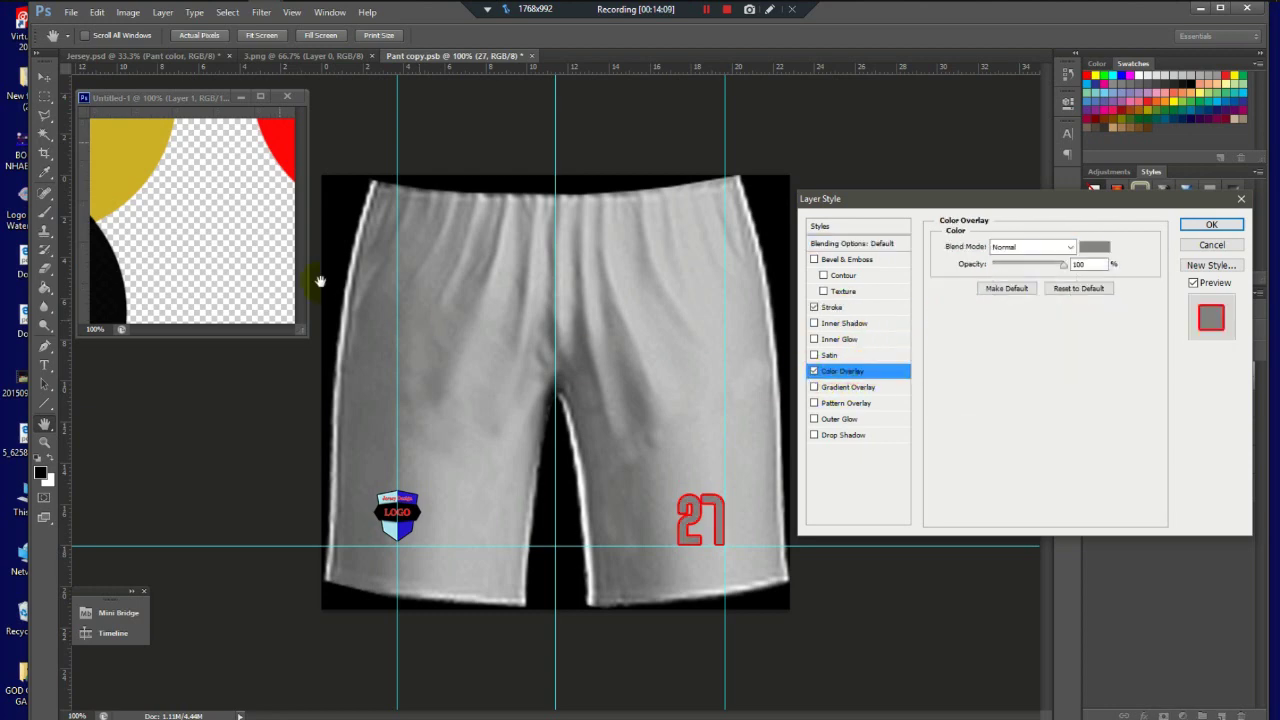
left_click(1094, 246)
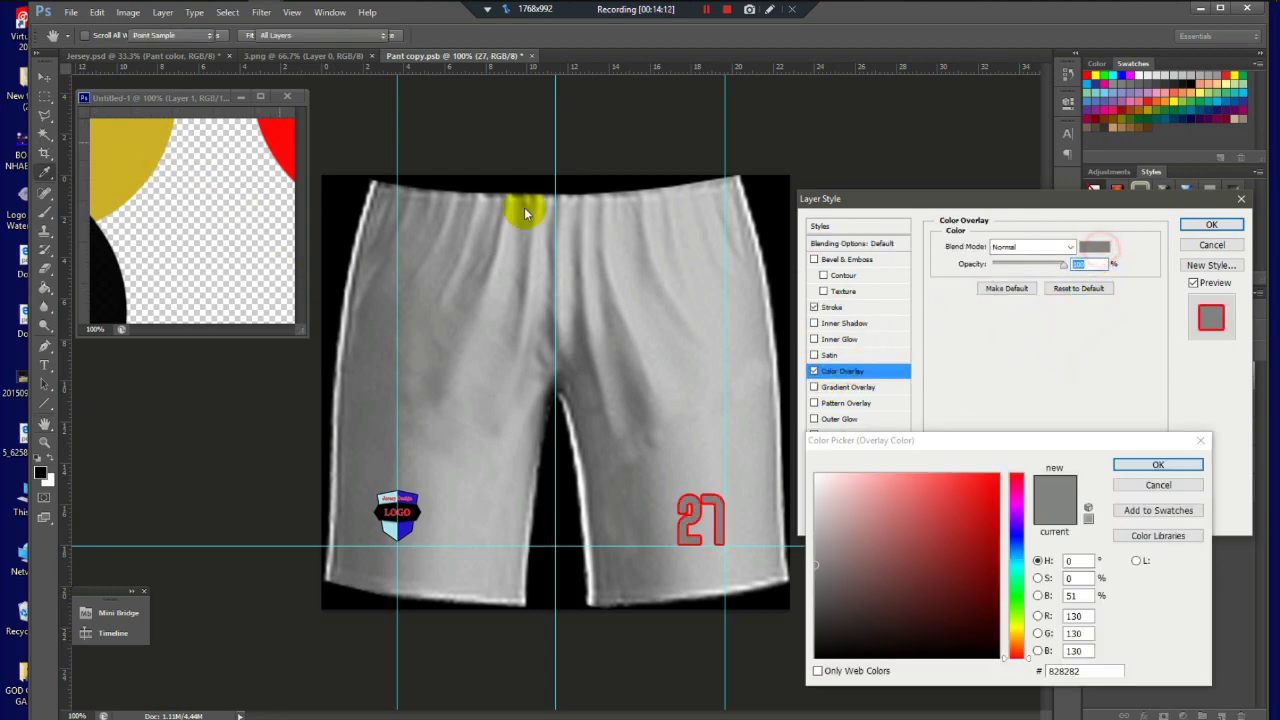
left_click(135, 150)
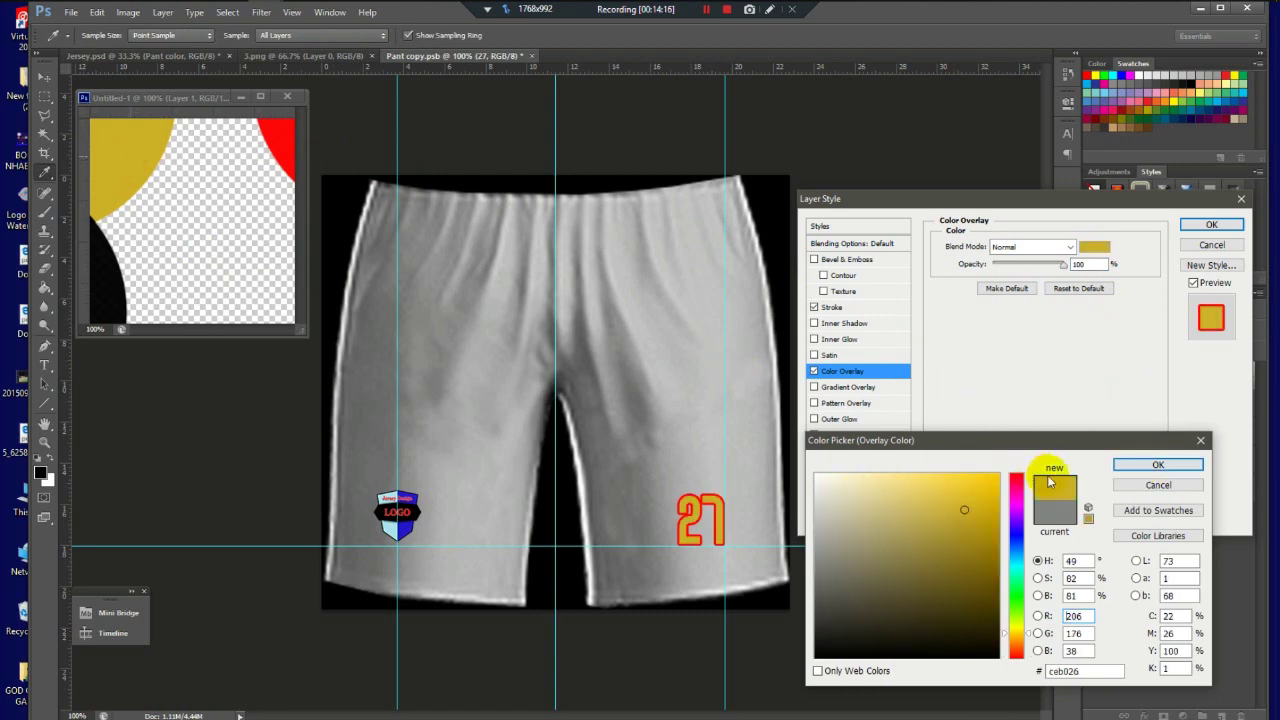
left_click_drag(857, 491, 669, 430)
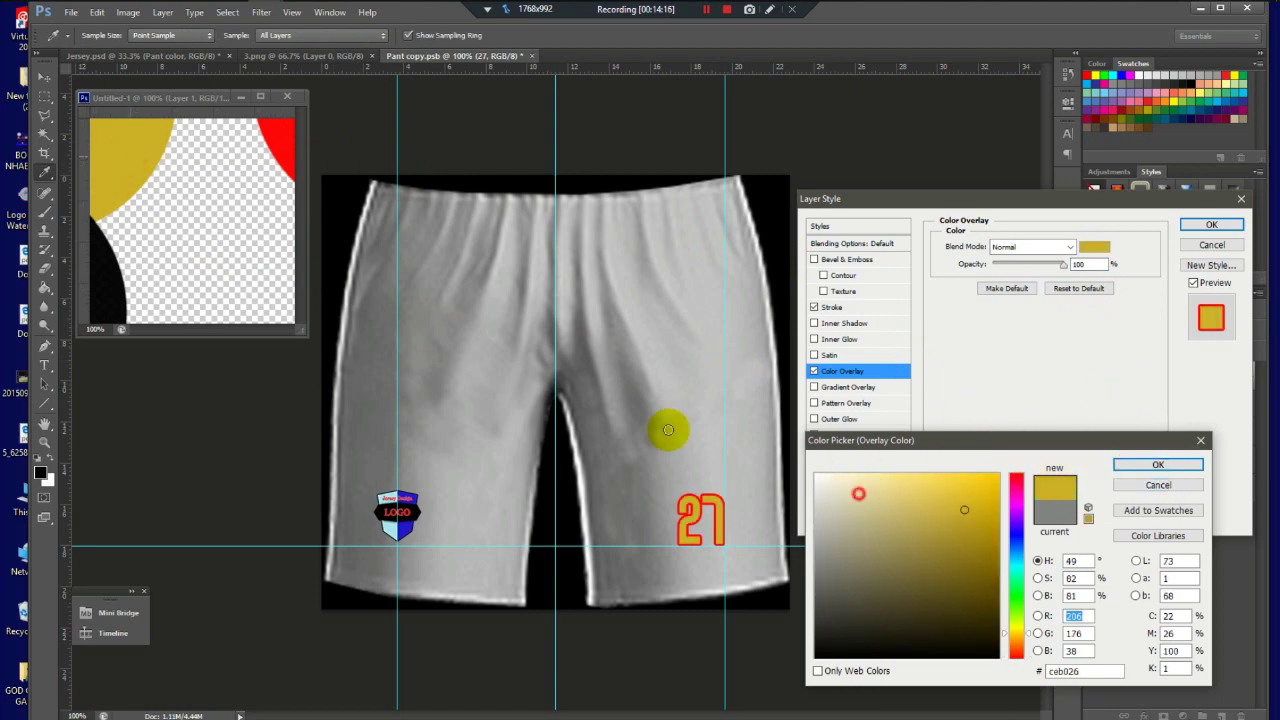
left_click(1162, 465)
left_click(1211, 224)
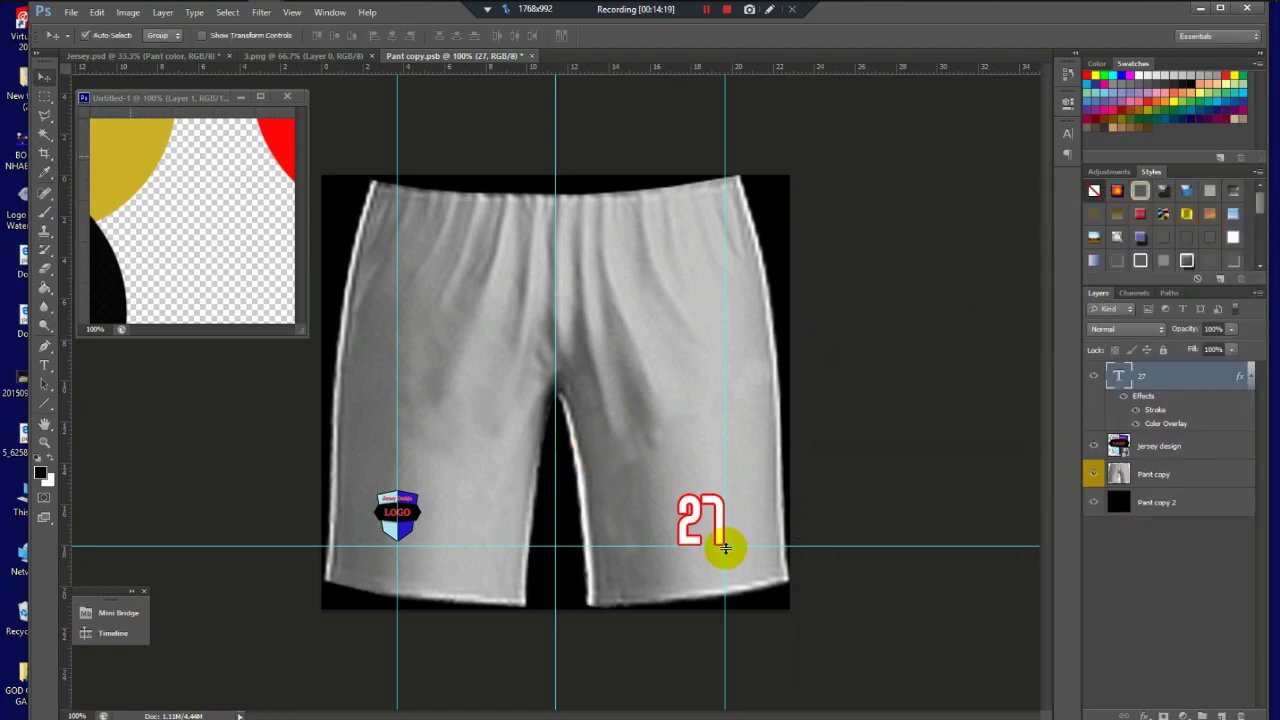
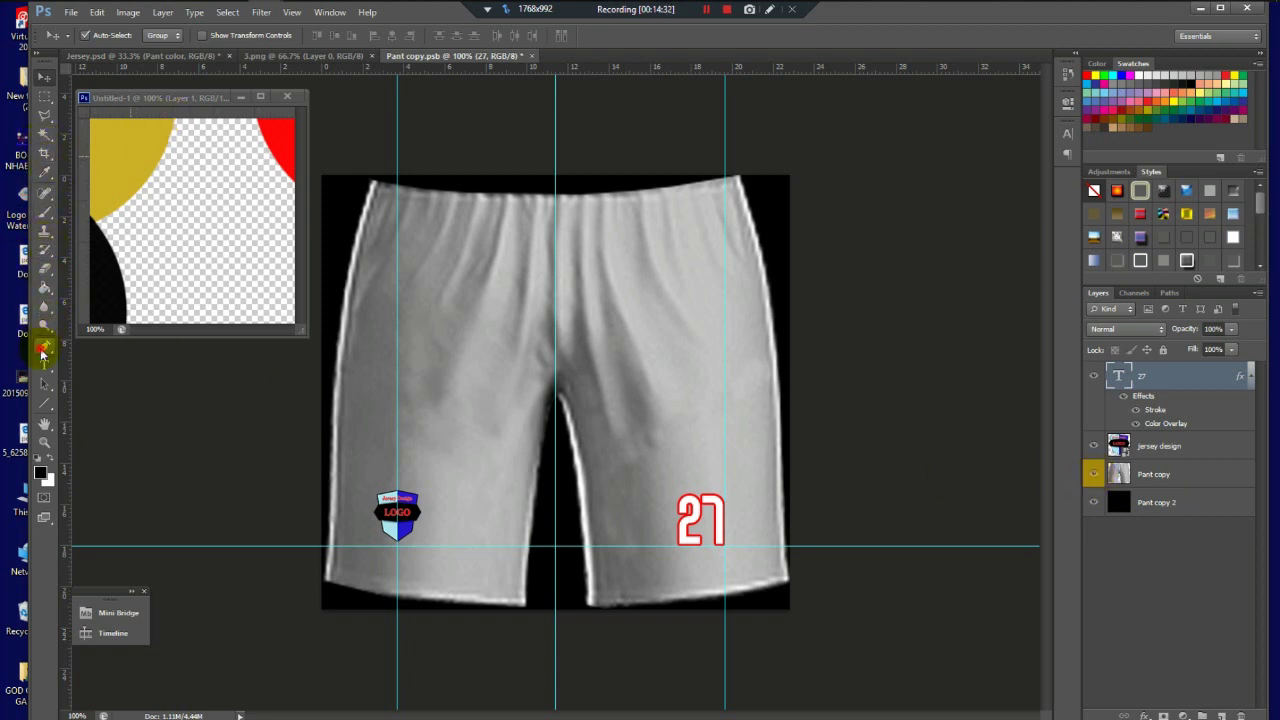
Step: Draw a closed, curved side-panel shape about 147 × 625 px along the left edge of the shorts with the Pen tool
left_click(43, 349)
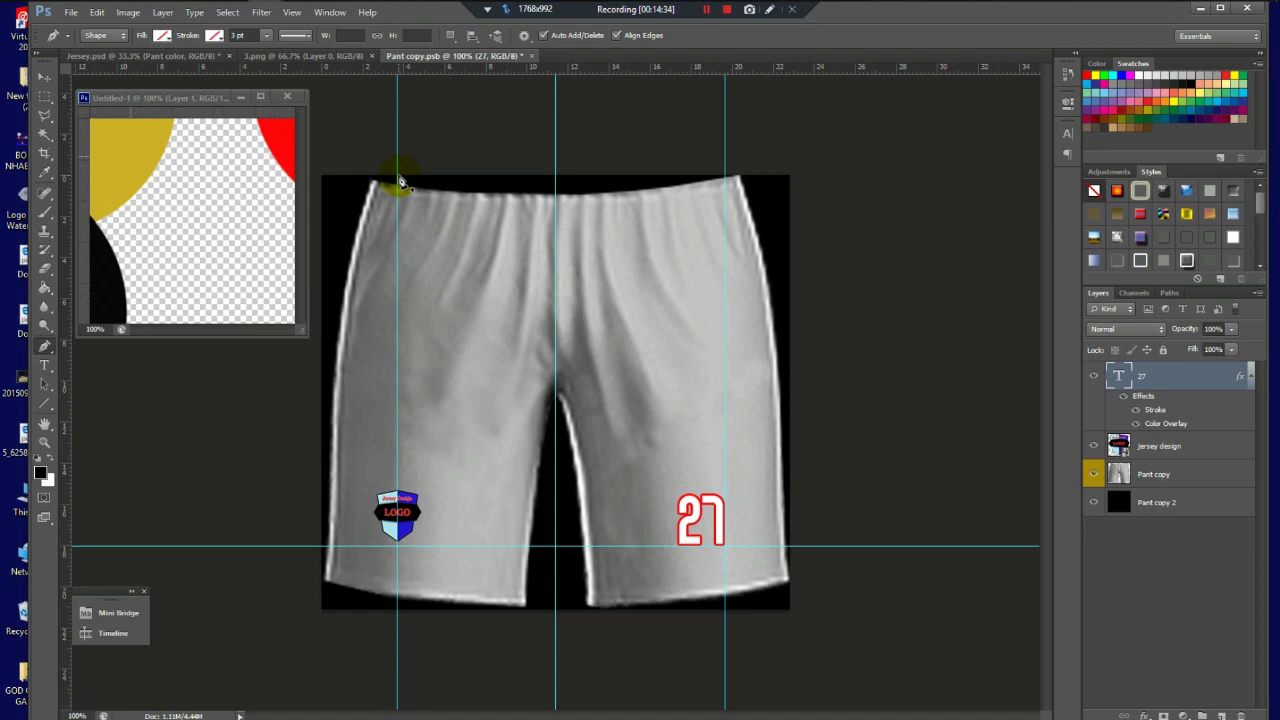
left_click(398, 178)
left_click(365, 320)
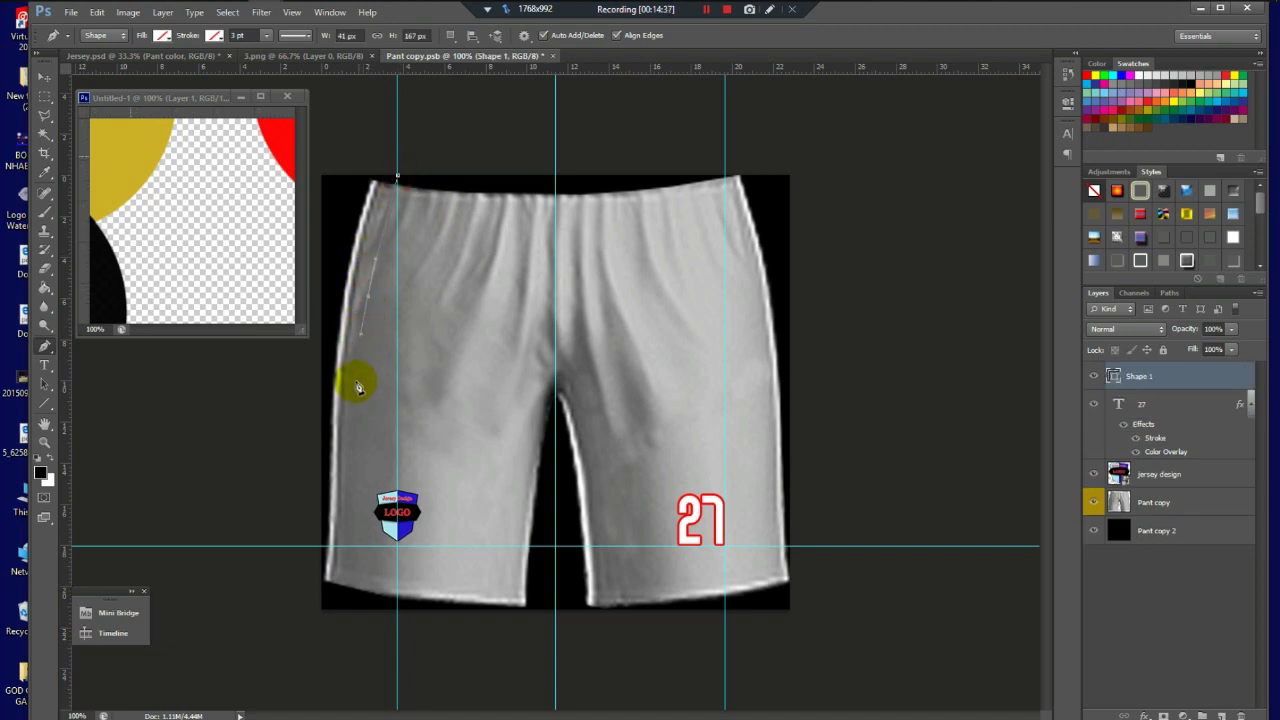
left_click(352, 418)
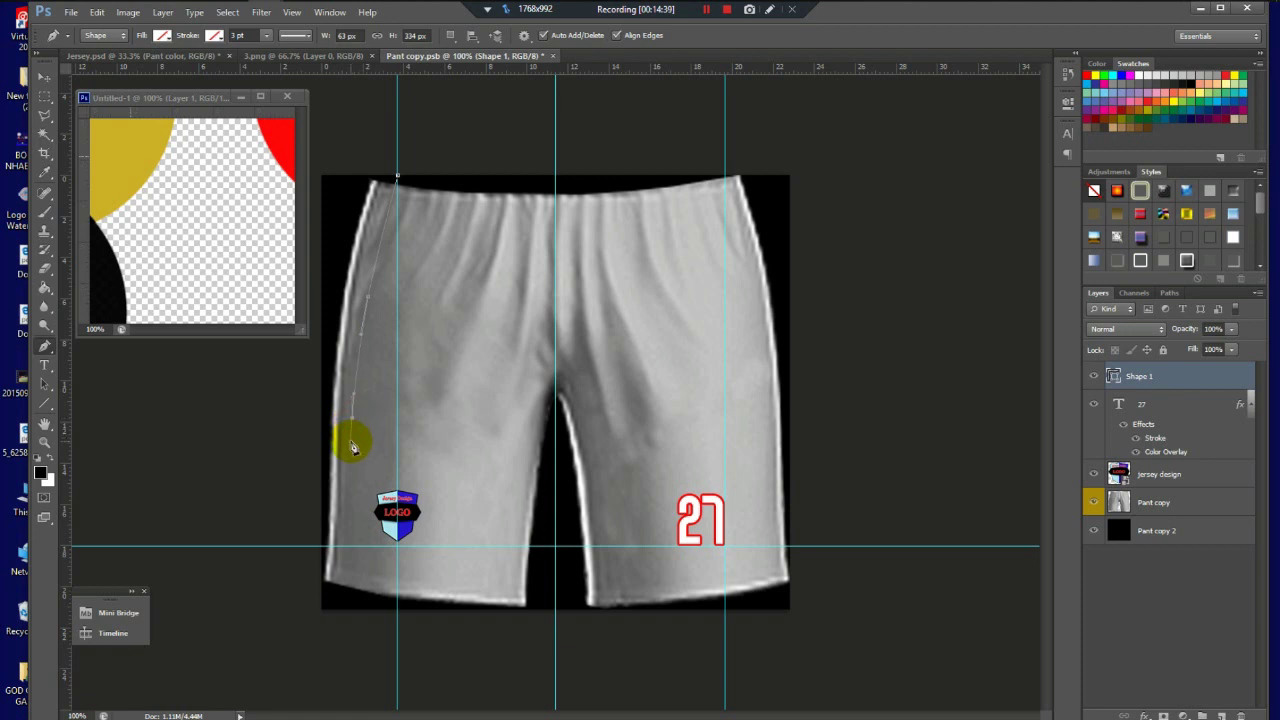
left_click_drag(354, 524, 331, 627)
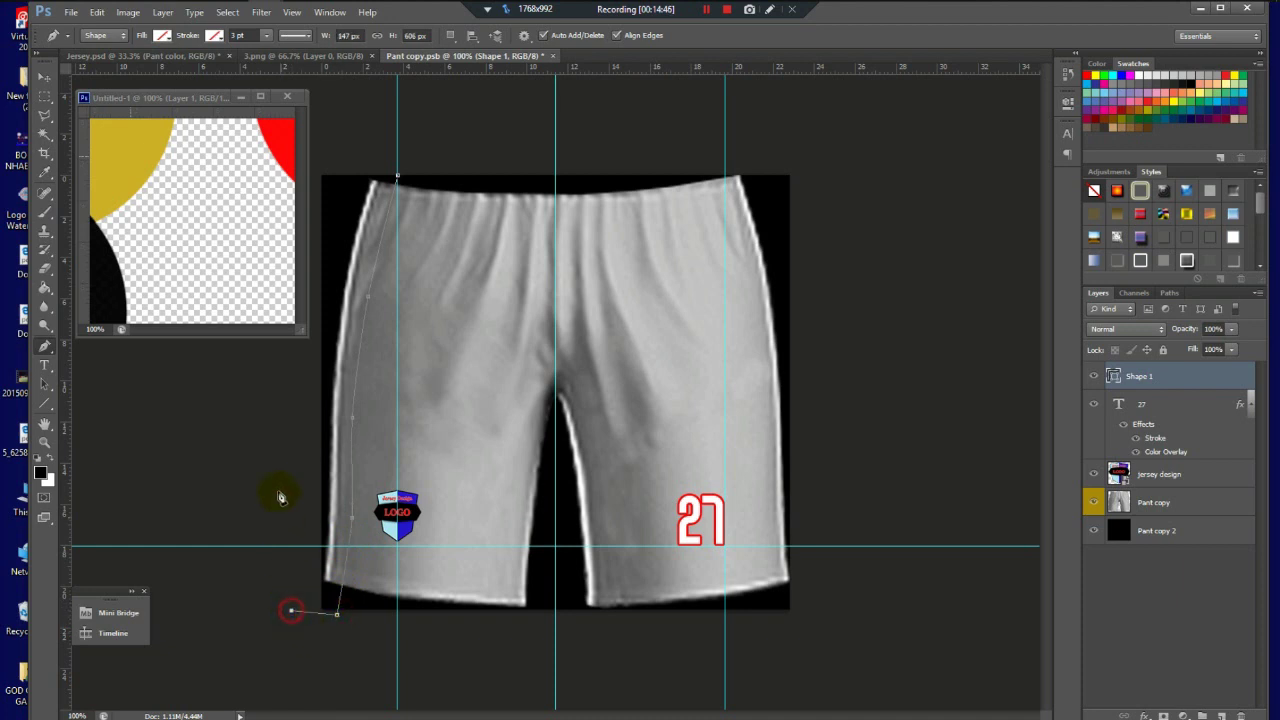
left_click(316, 172)
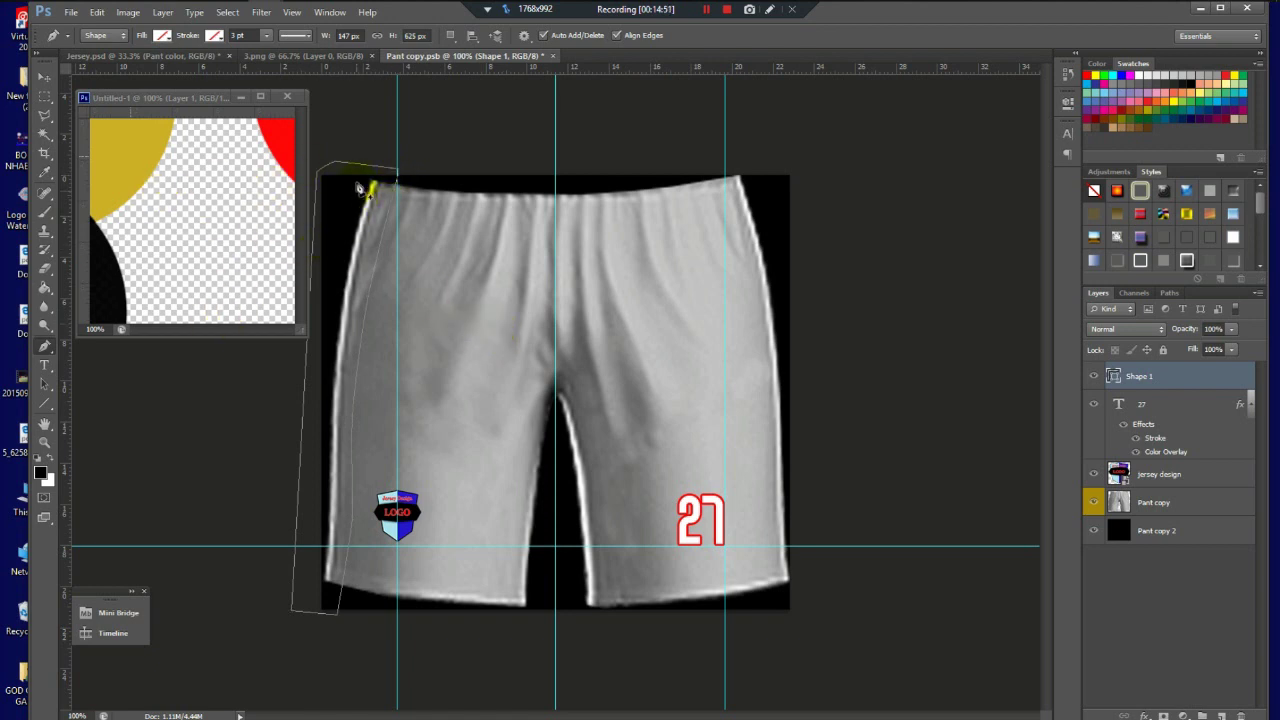
key("alt")
Step: Fill the side-panel shape with pure red
left_click(162, 35)
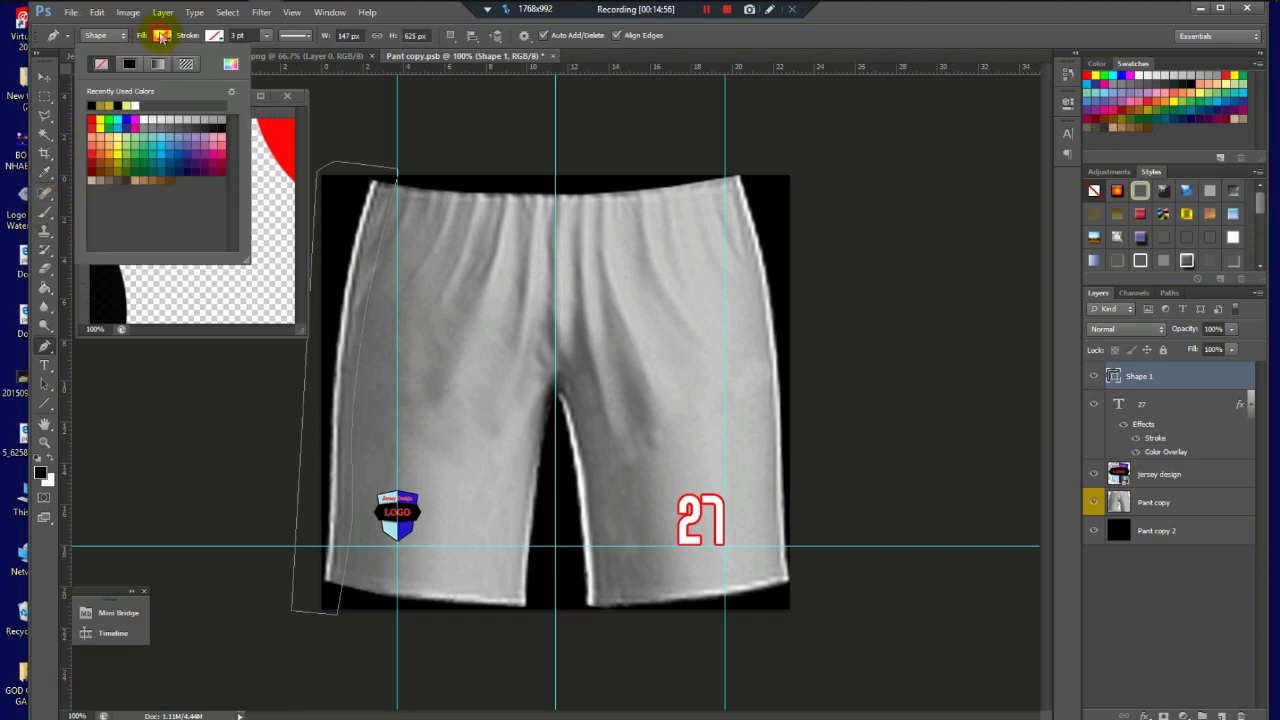
left_click(91, 120)
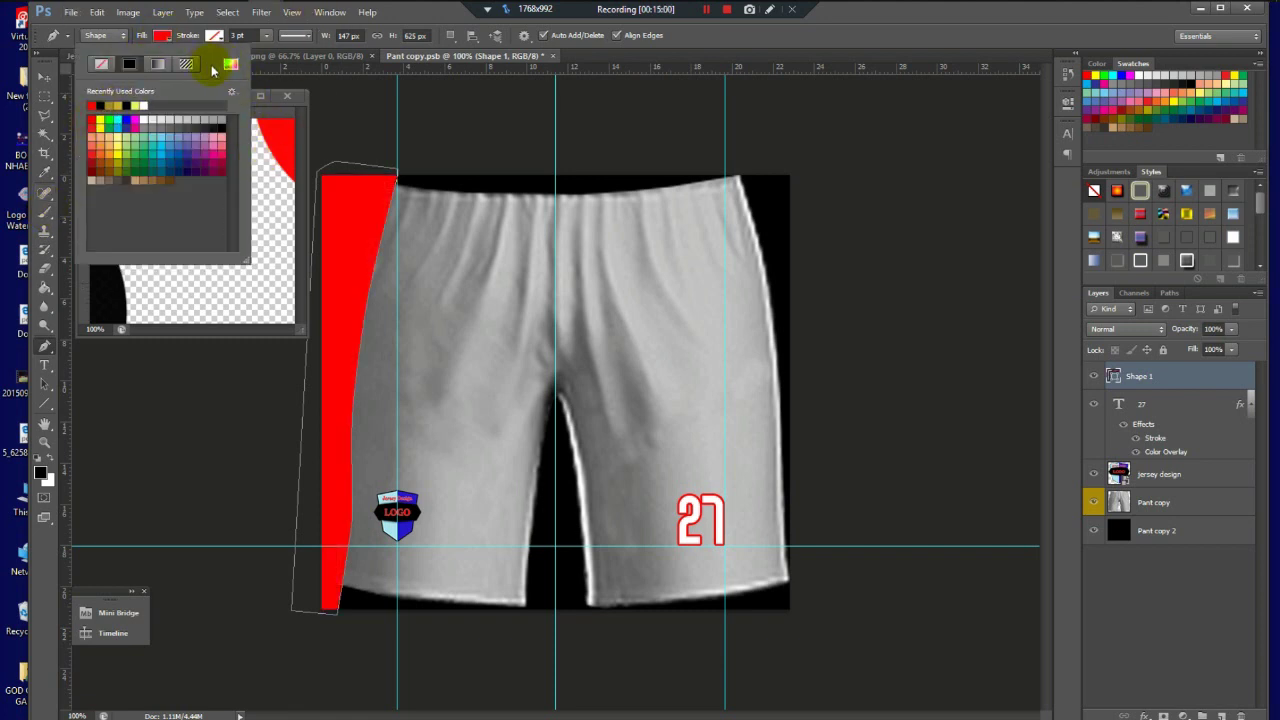
left_click(265, 97)
left_click(44, 78)
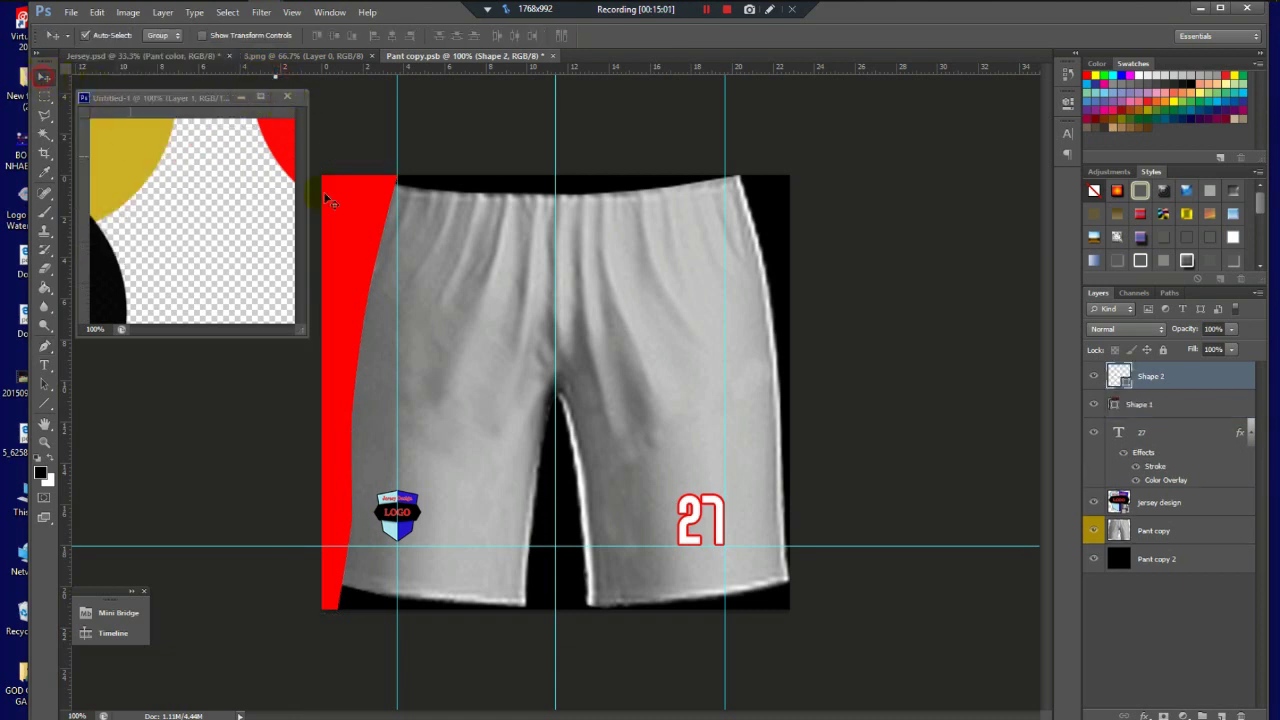
left_click(343, 196)
left_click_drag(385, 222, 718, 230)
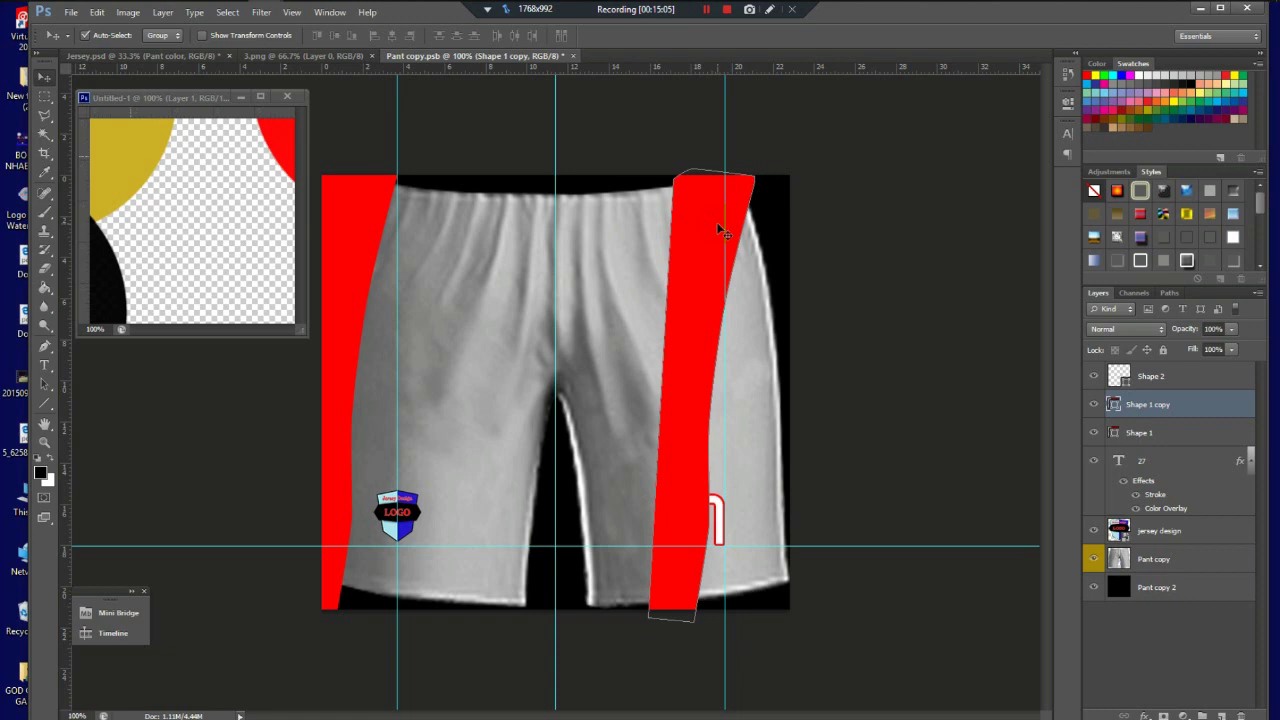
key("ctrl+z")
Step: Duplicate the red side-panel shape and flip the copy horizontally
left_click_drag(1207, 407, 1229, 713)
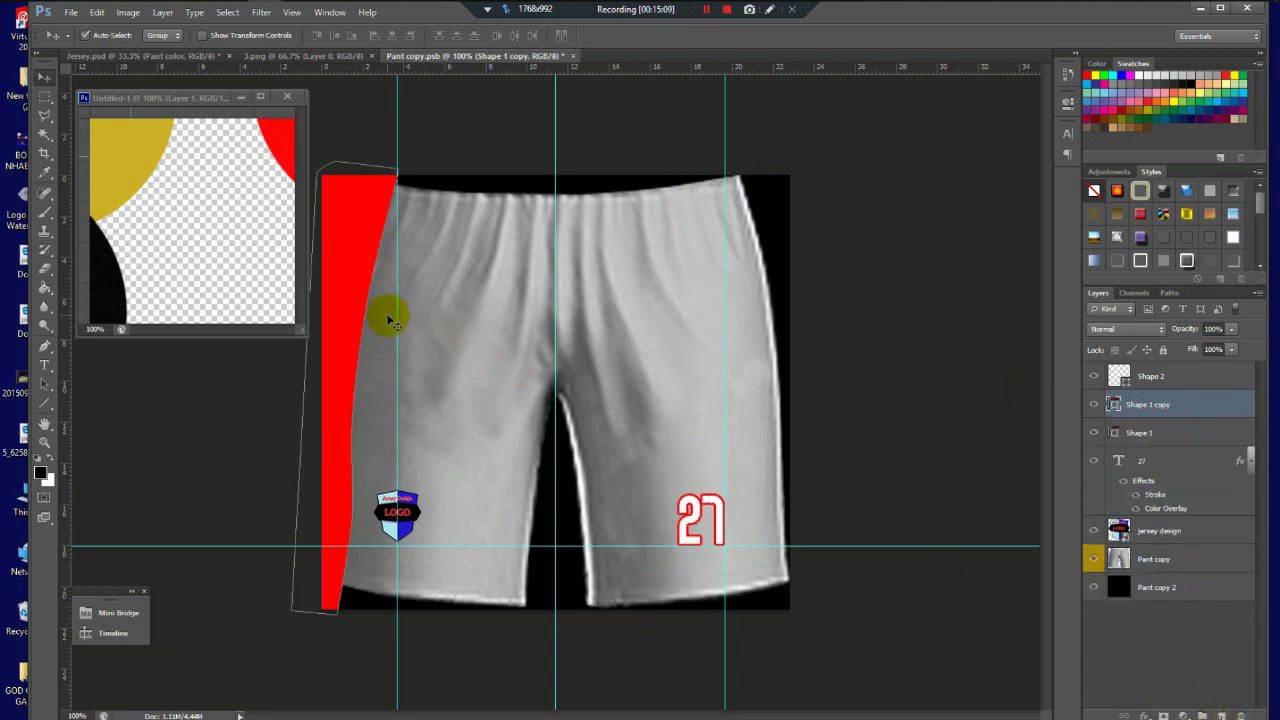
key("ctrl+t")
right_click(347, 295)
left_click(446, 513)
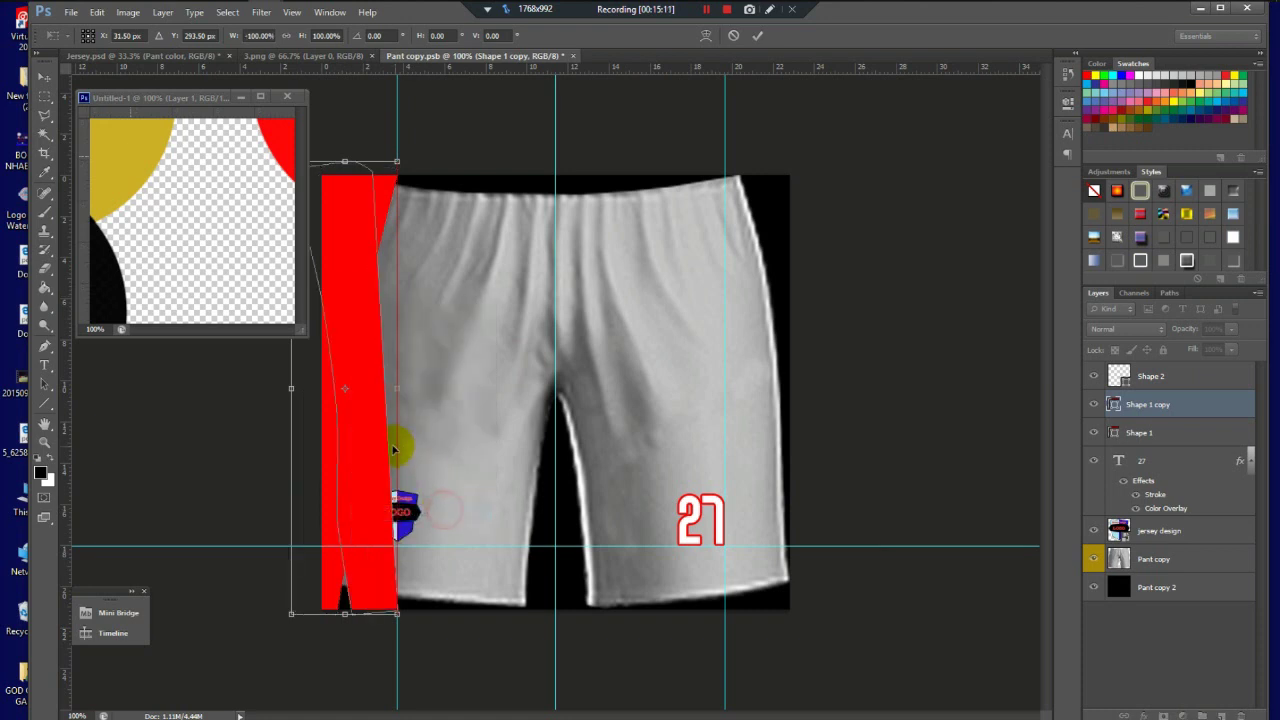
Step: Move the flipped red panel to the right edge of the shorts and nudge it sideways to mirror the left panel
left_click_drag(401, 441, 787, 433)
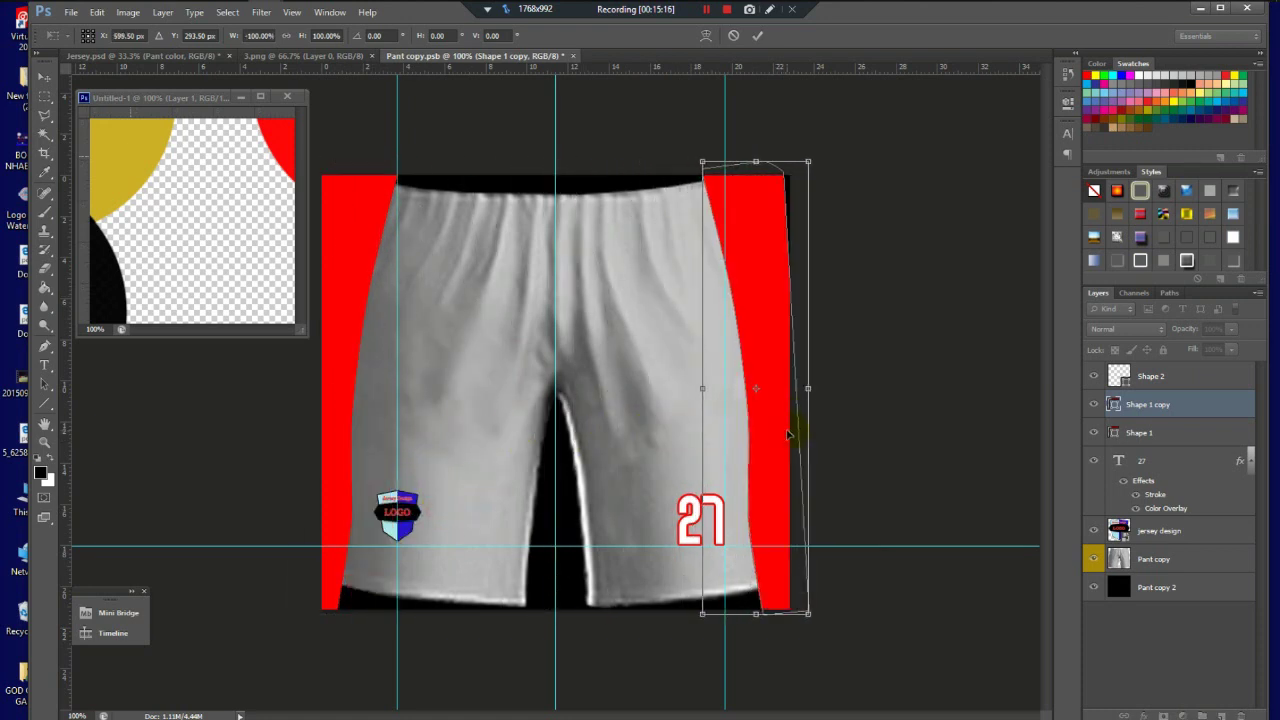
key("Right")
key("Right")
key("Right")
key("Right")
key("Right")
key("Right")
key("Right")
key("Right")
key("Right")
key("Right")
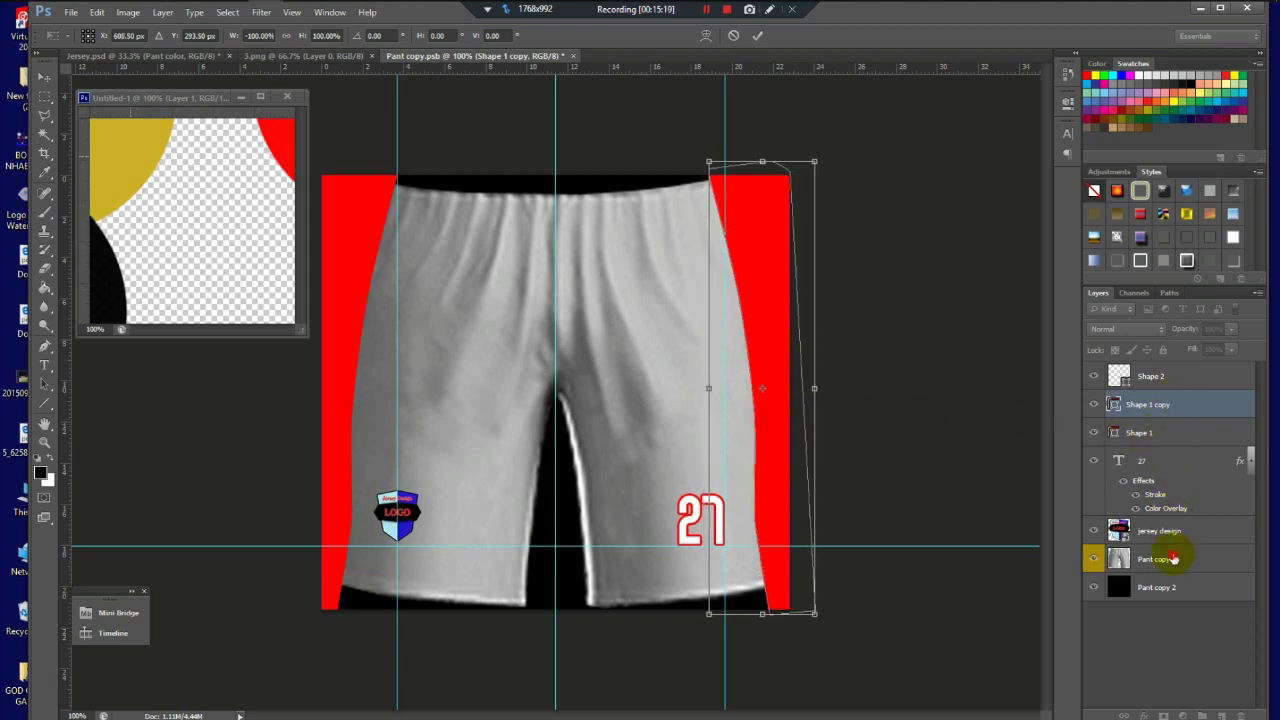
key("Return")
key("Right")
key("Right")
key("Right")
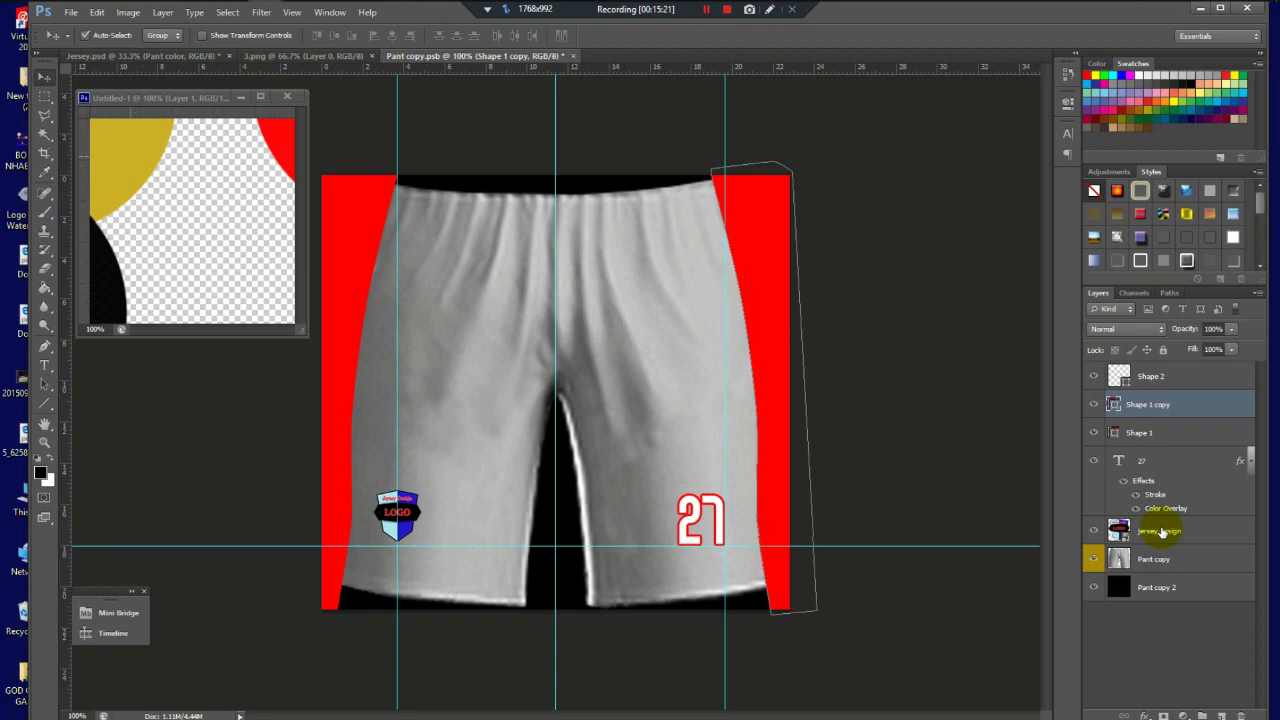
Step: Move the Pant copy layer above the Shape 1 copy layer and hide it
left_click_drag(1171, 552, 1184, 399)
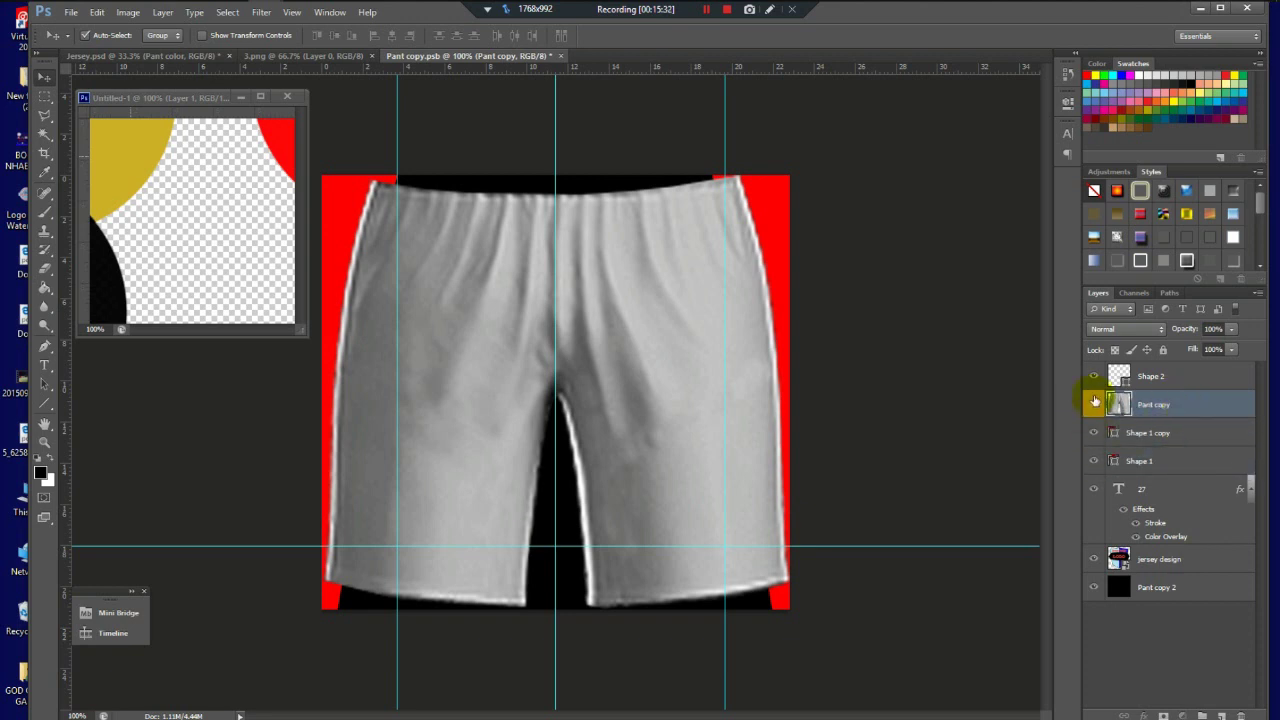
left_click(1094, 400)
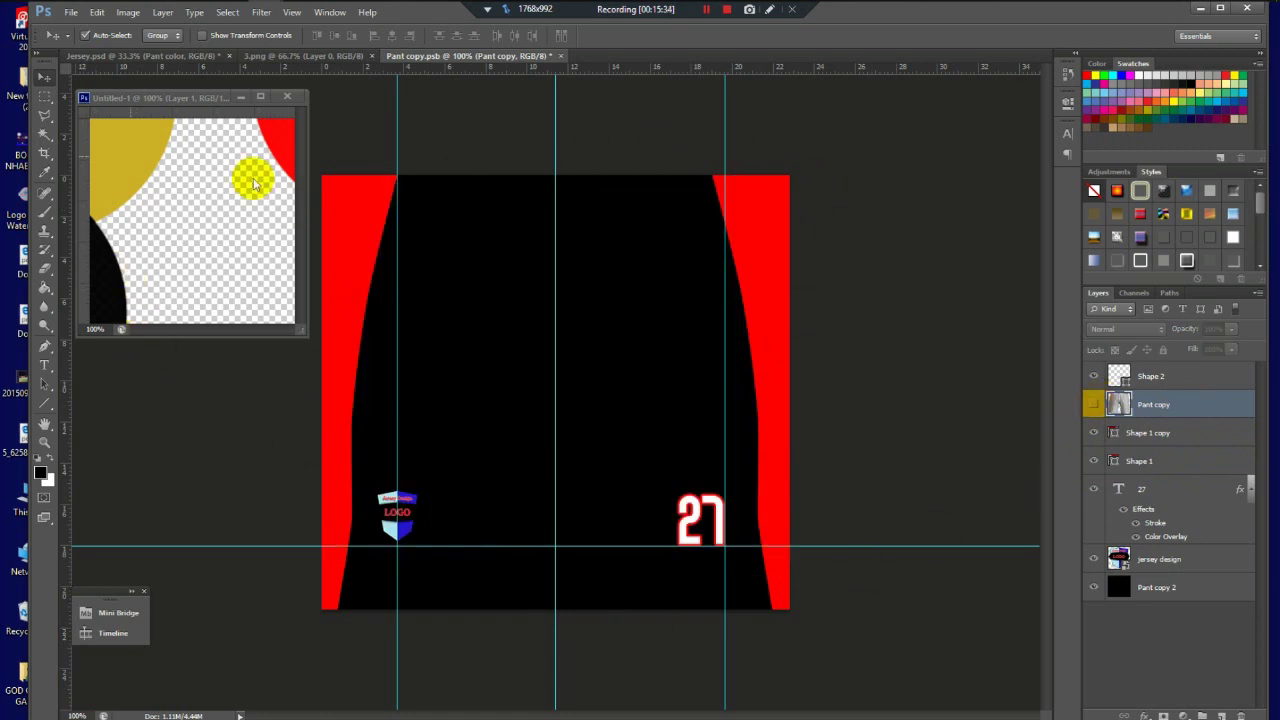
left_click(72, 12)
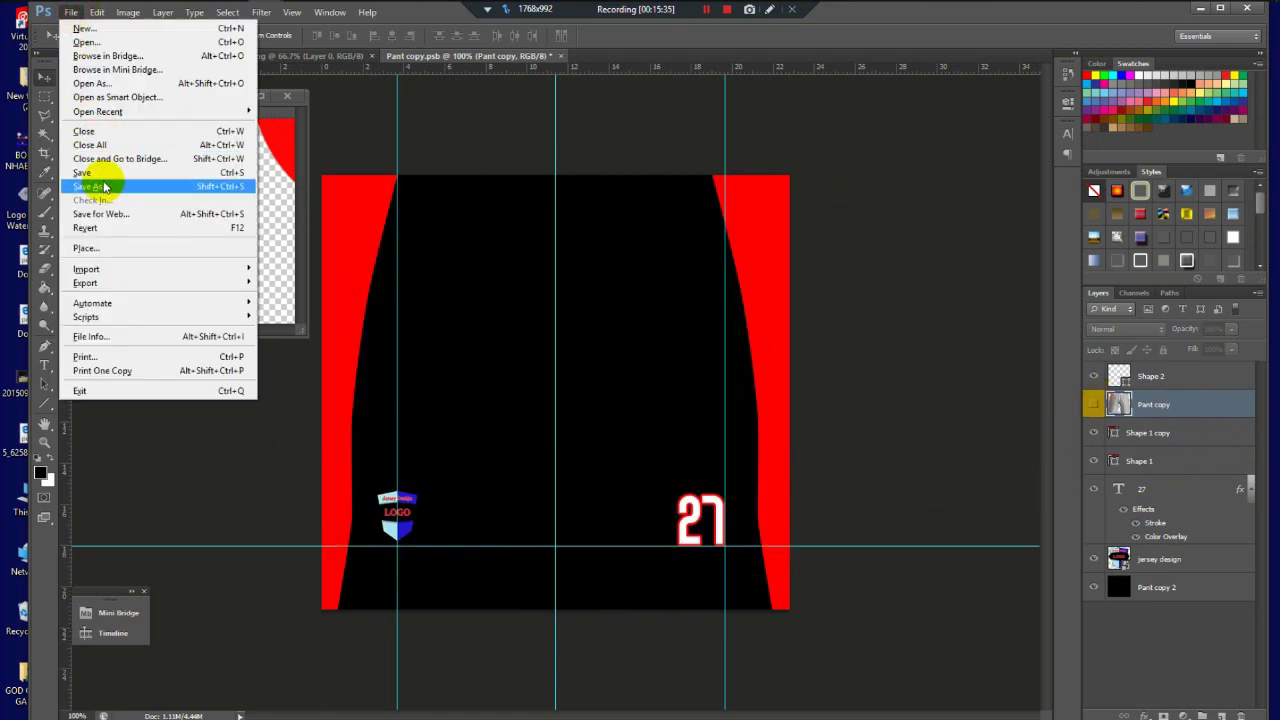
left_click(510, 133)
left_click(560, 57)
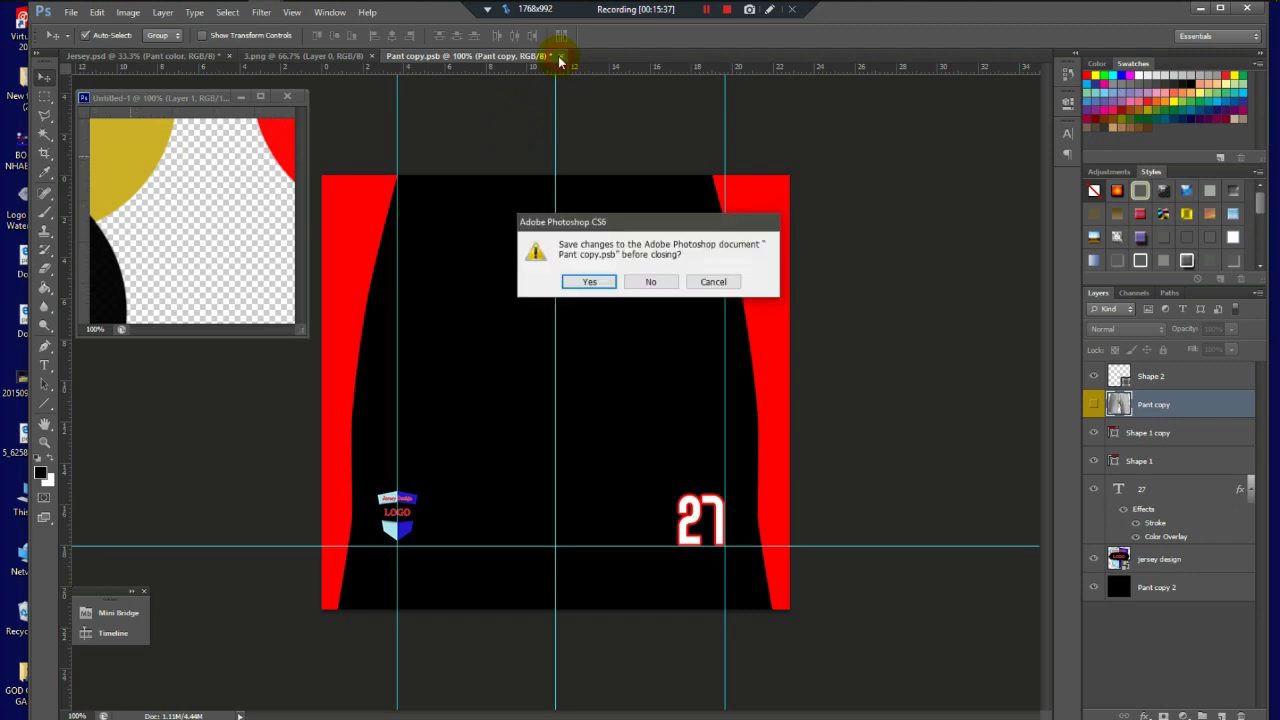
left_click(705, 281)
Step: Add a white 3 px outside Stroke to the jersey design logo layer on the shorts
left_click(420, 518)
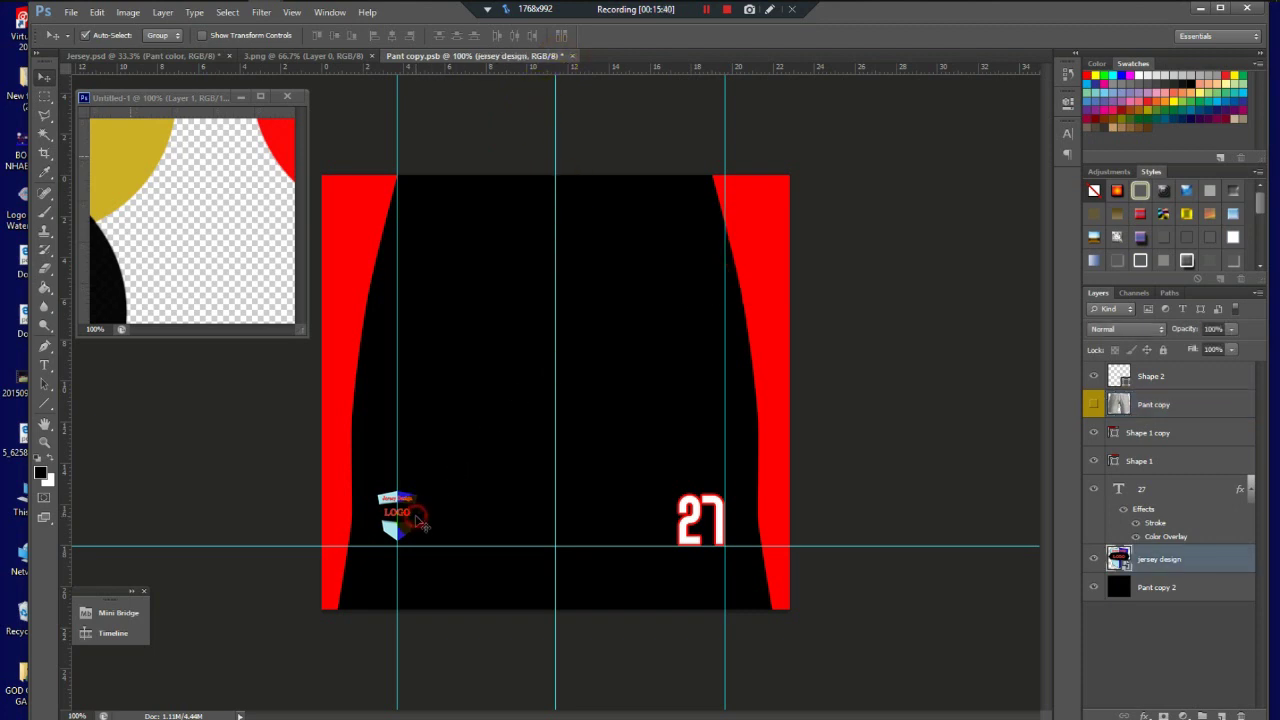
double_click(1225, 563)
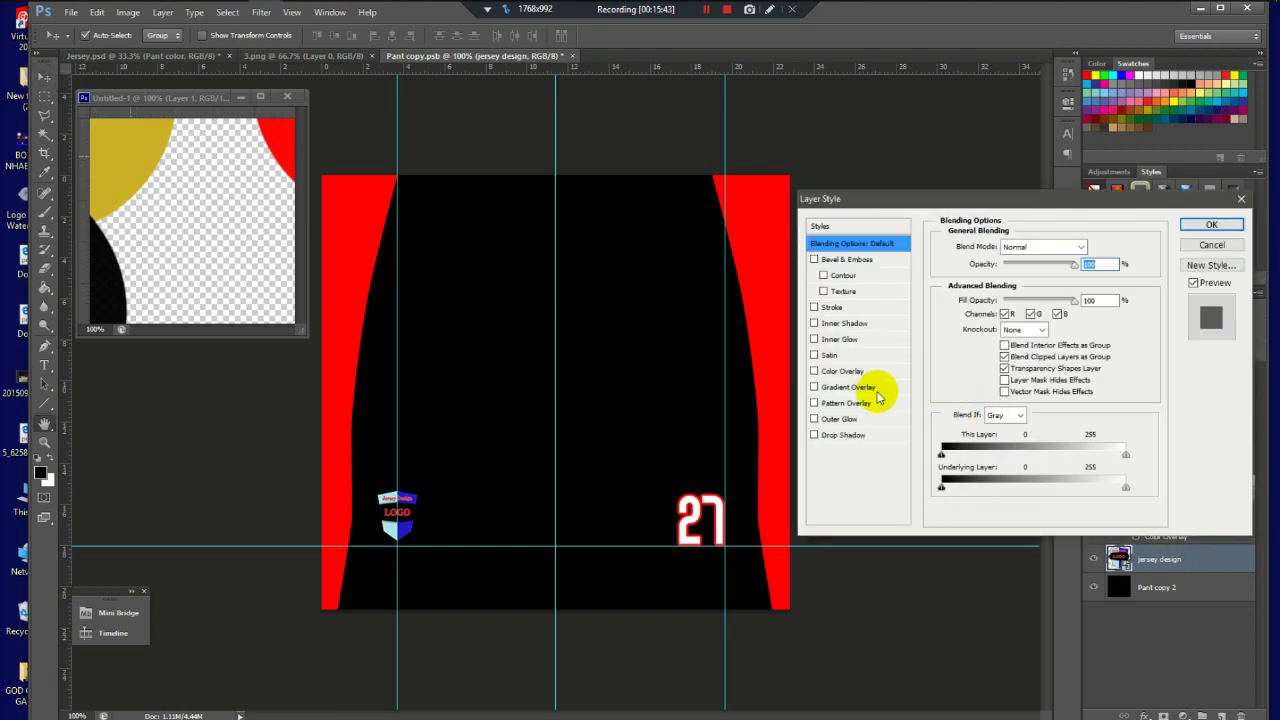
left_click(831, 307)
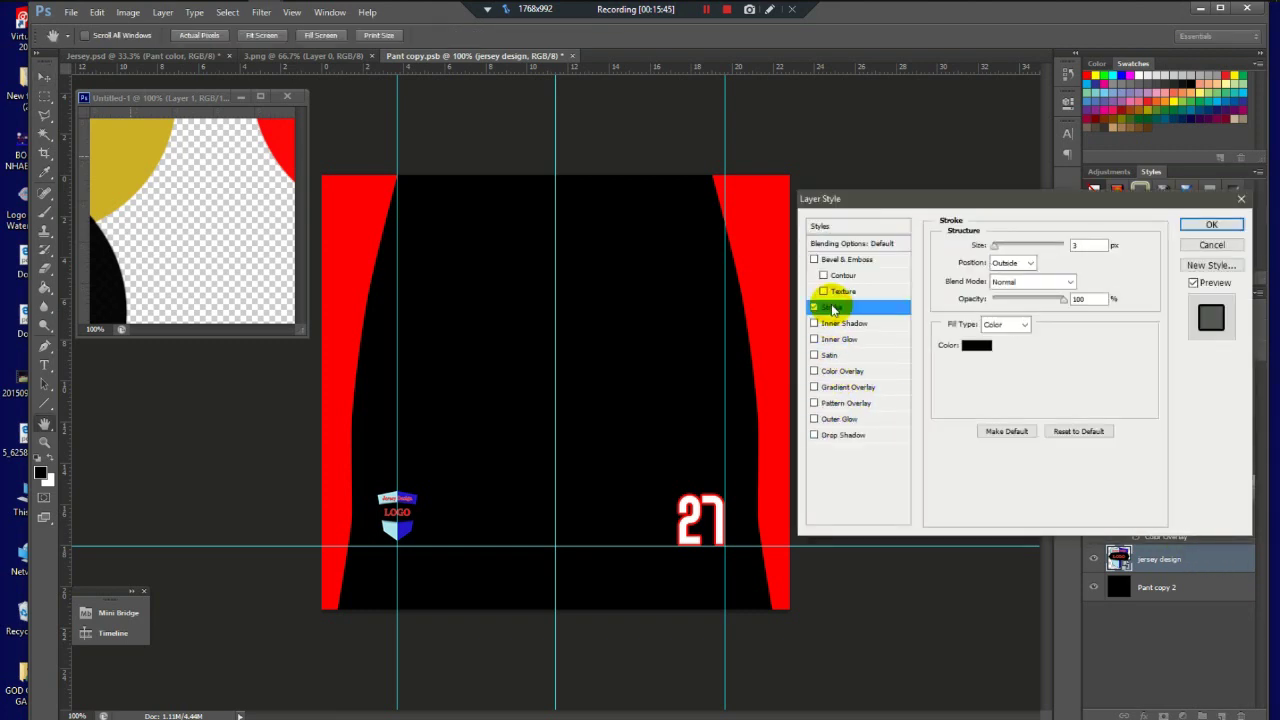
left_click(976, 345)
left_click(922, 521)
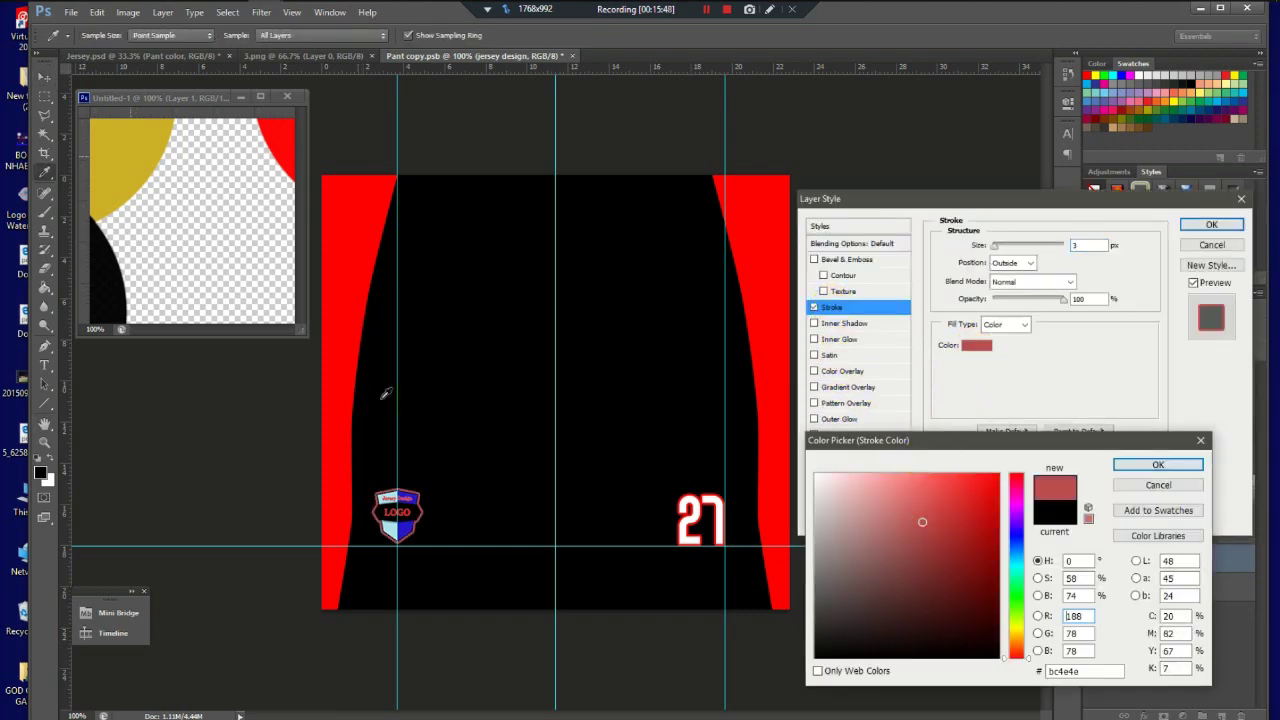
left_click(864, 476)
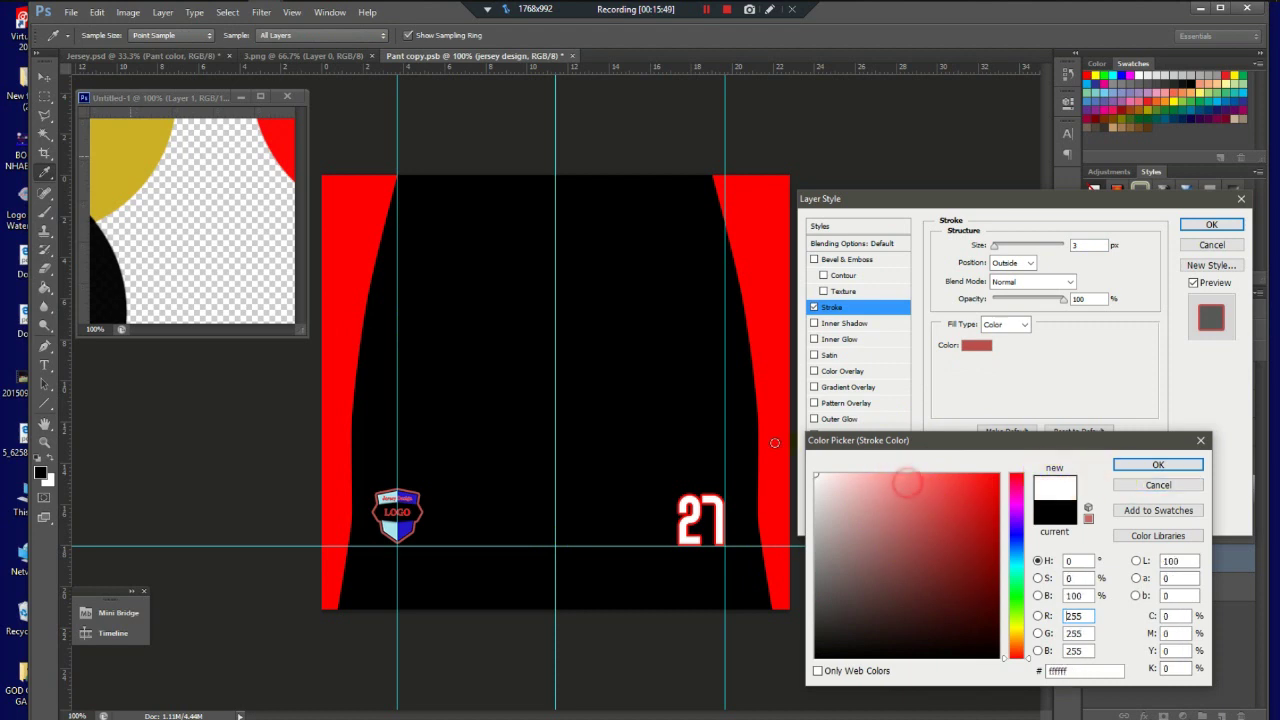
left_click(1188, 465)
left_click(1210, 225)
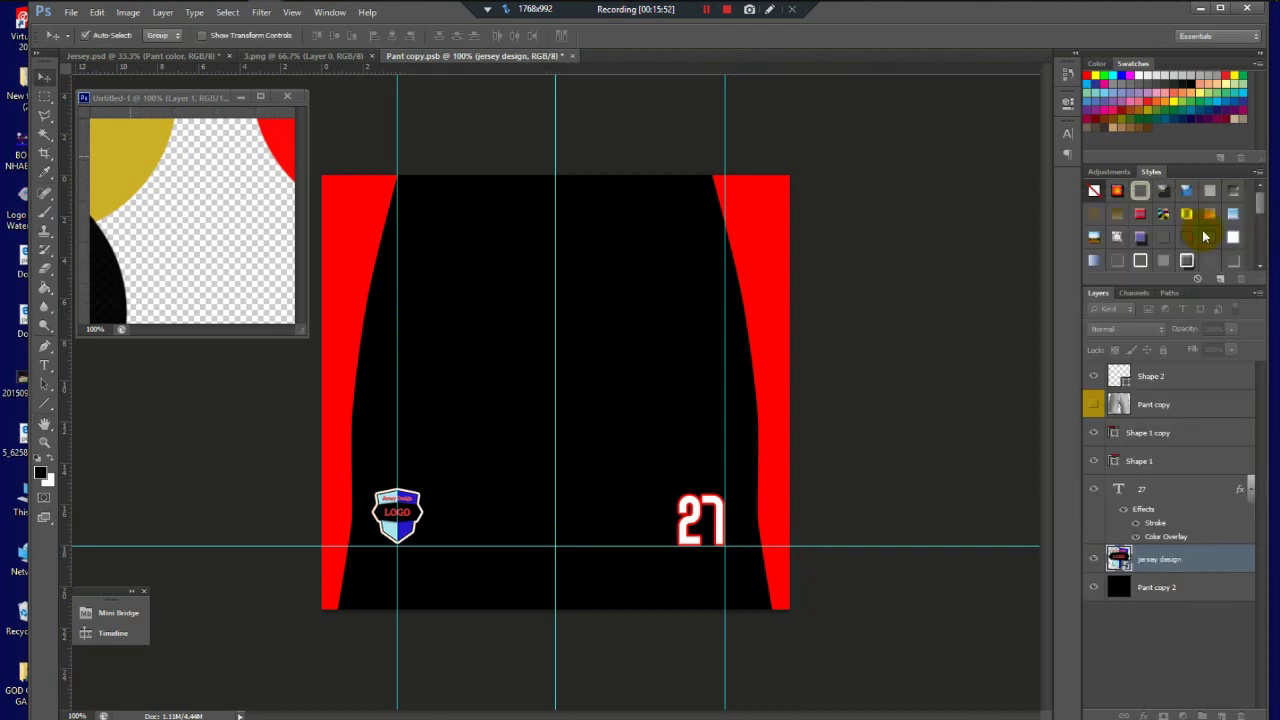
Step: Close Pant copy.psb and save its changes to update the shorts in the jersey mockup
left_click(573, 56)
left_click(593, 281)
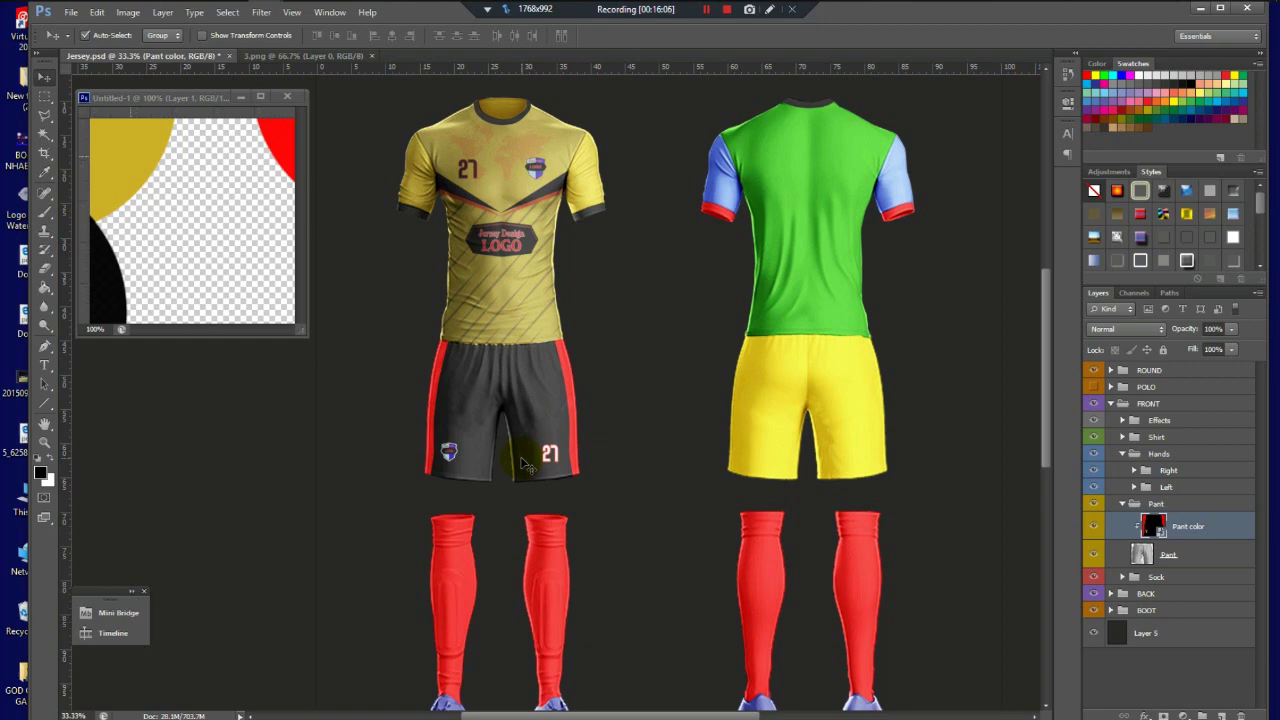
Step: Collapse the front Pant group and open the Sock Left color smart object from the front Sock group
left_click(548, 568)
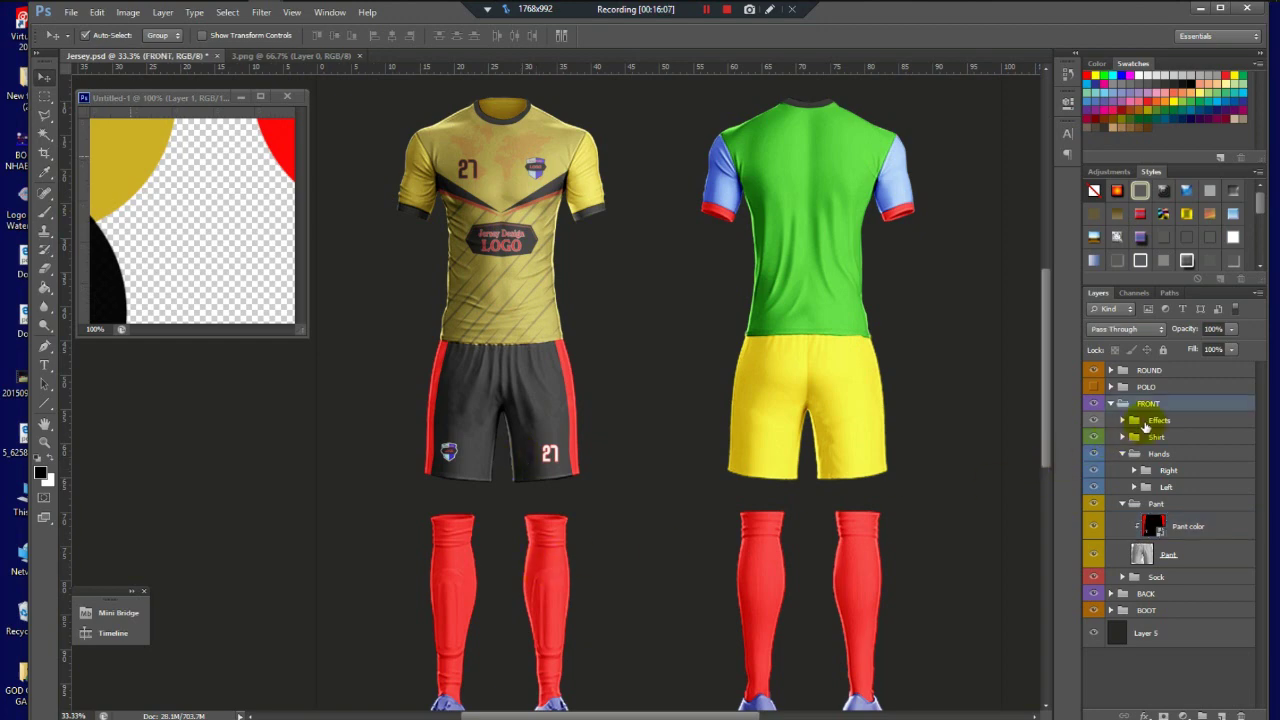
left_click(1124, 504)
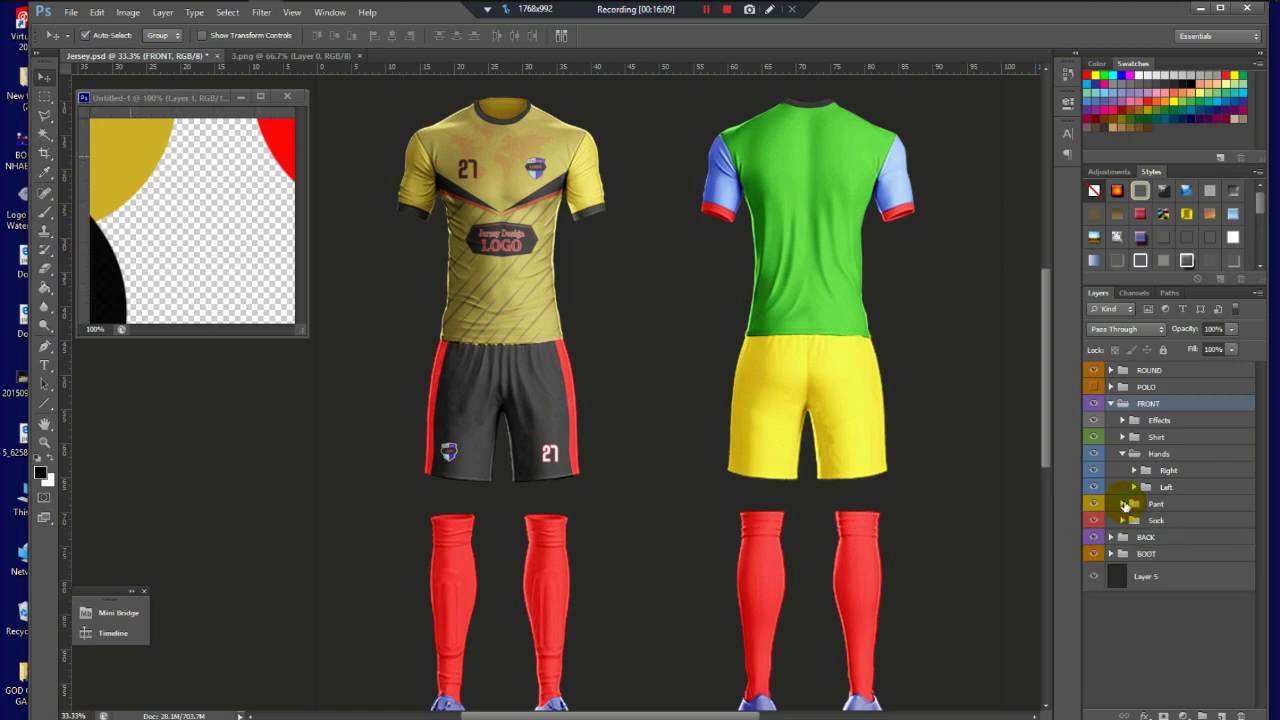
left_click(1157, 520)
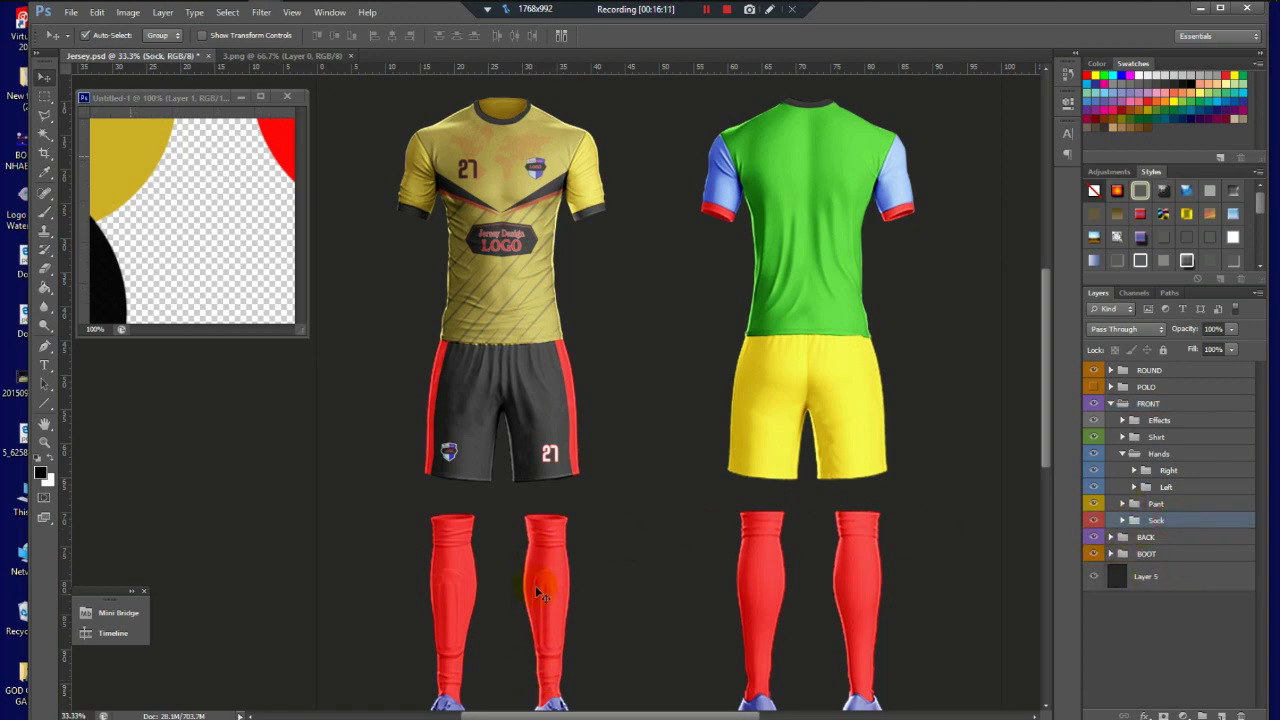
left_click(1128, 520)
left_click(1124, 520)
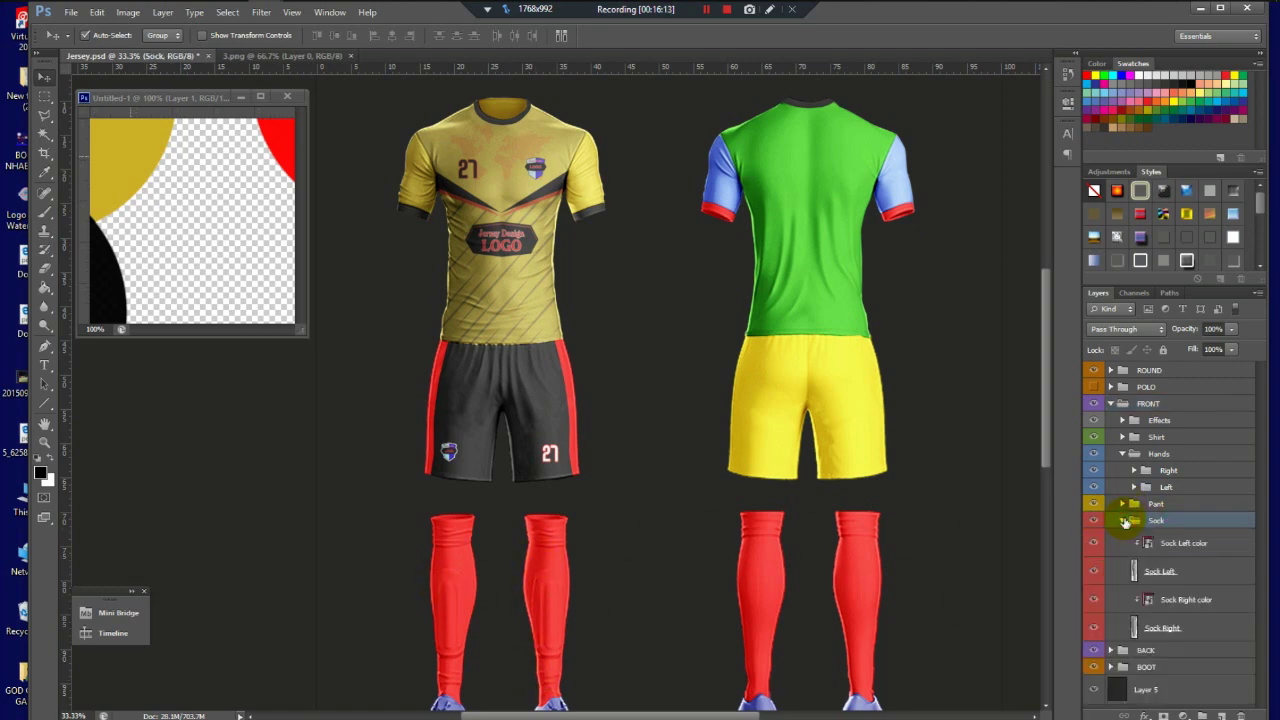
left_click(1150, 543)
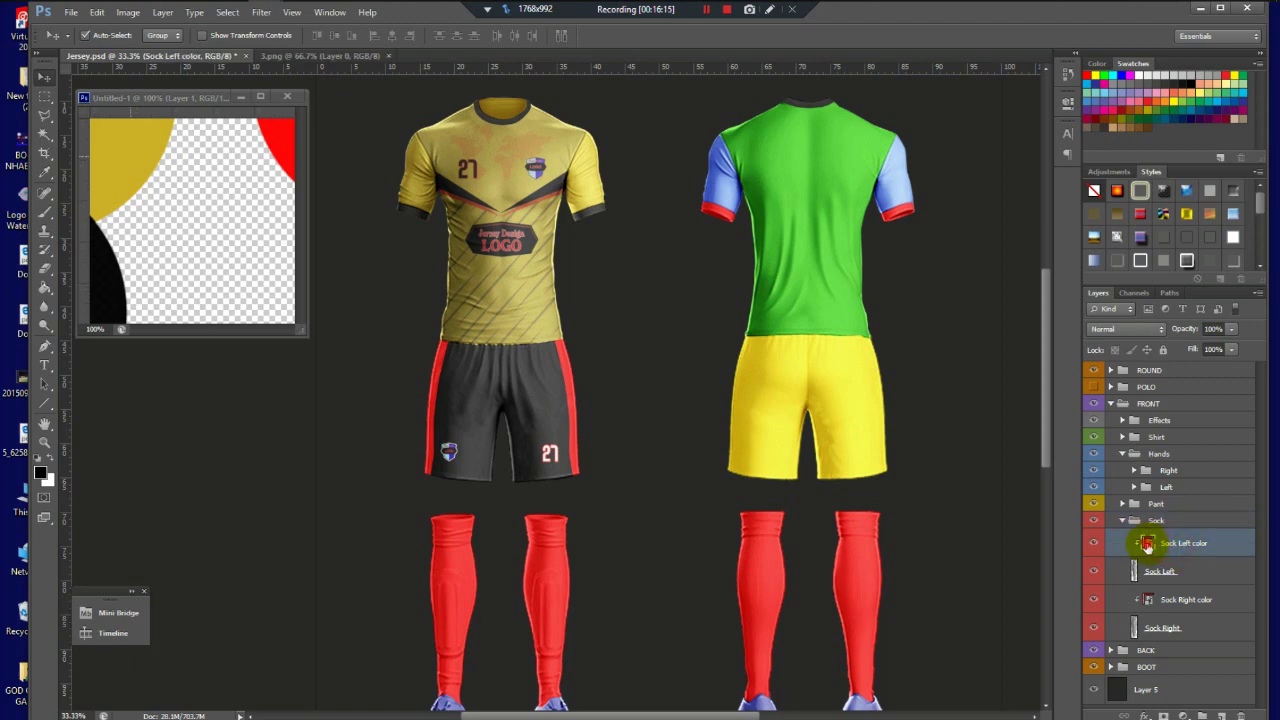
double_click(1147, 544)
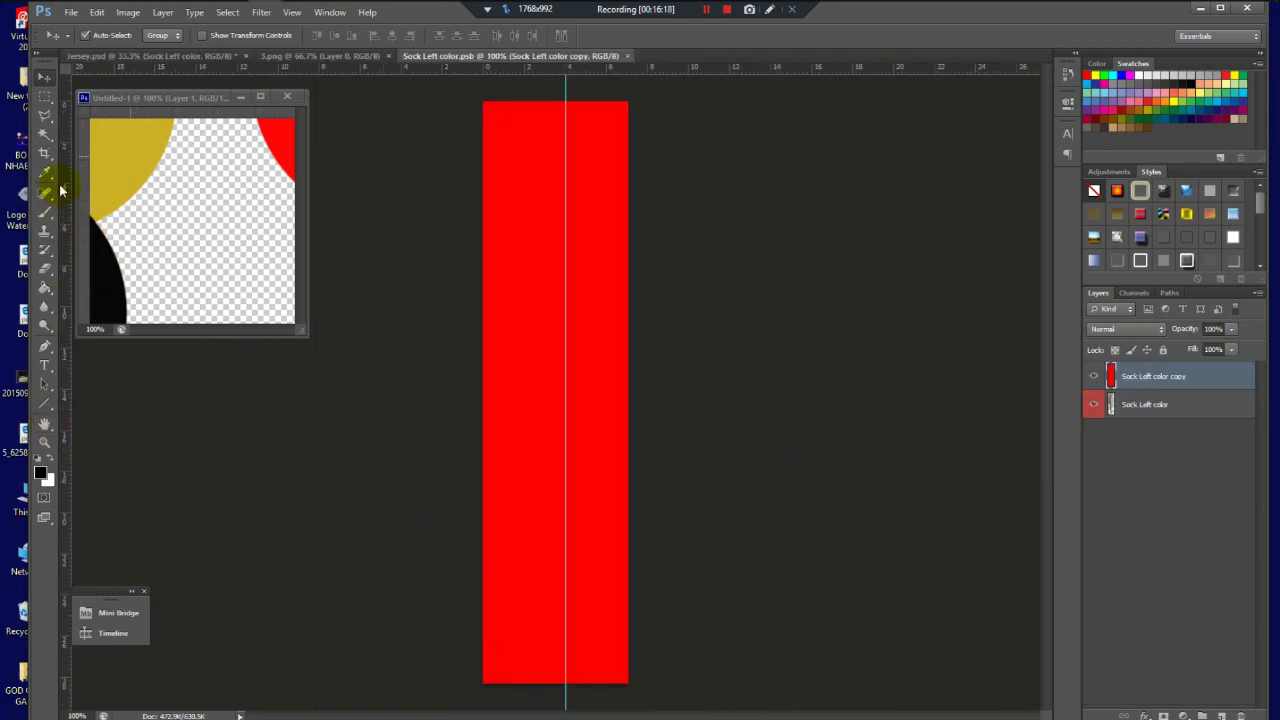
Step: Sample the gold from the palette document, paint the whole Sock Left color copy layer with it, and compare it with the sock beneath
left_click(45, 214)
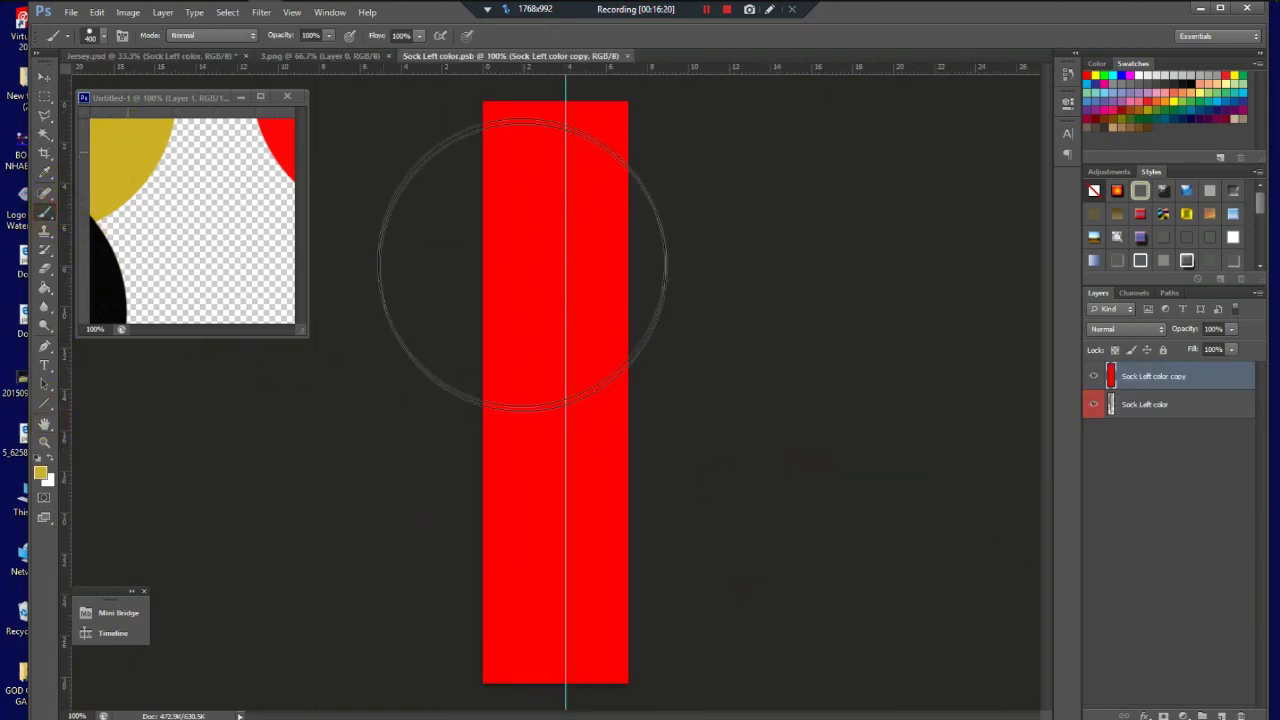
mouse_move(531, 186)
left_mouse_down()
mouse_move(467, 459)
mouse_move(460, 628)
mouse_move(597, 712)
left_mouse_up()
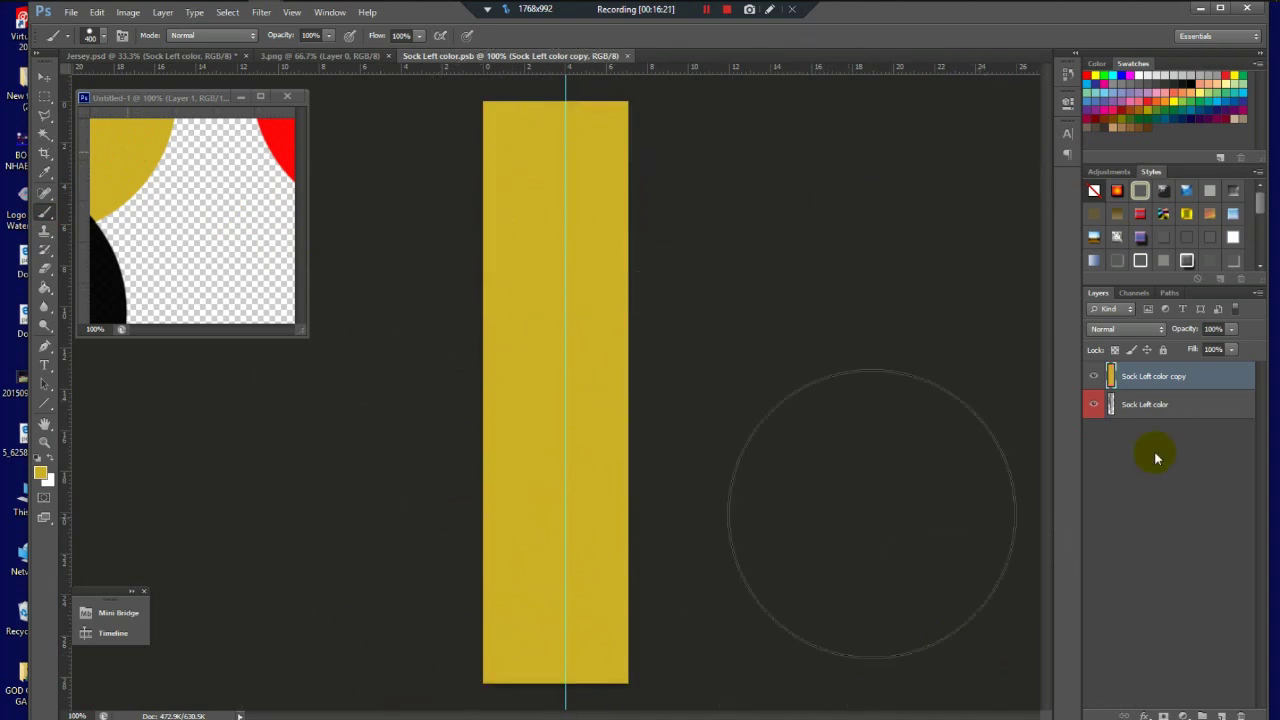
left_click(1094, 376)
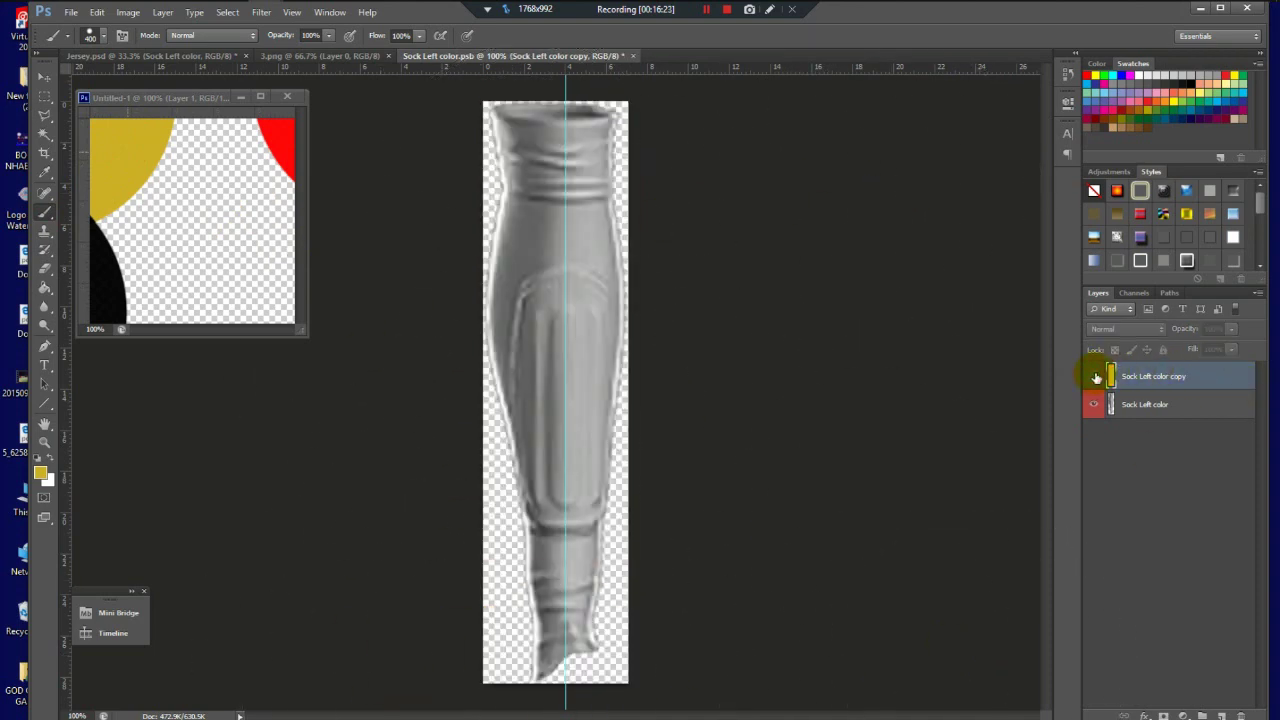
left_click(1096, 377)
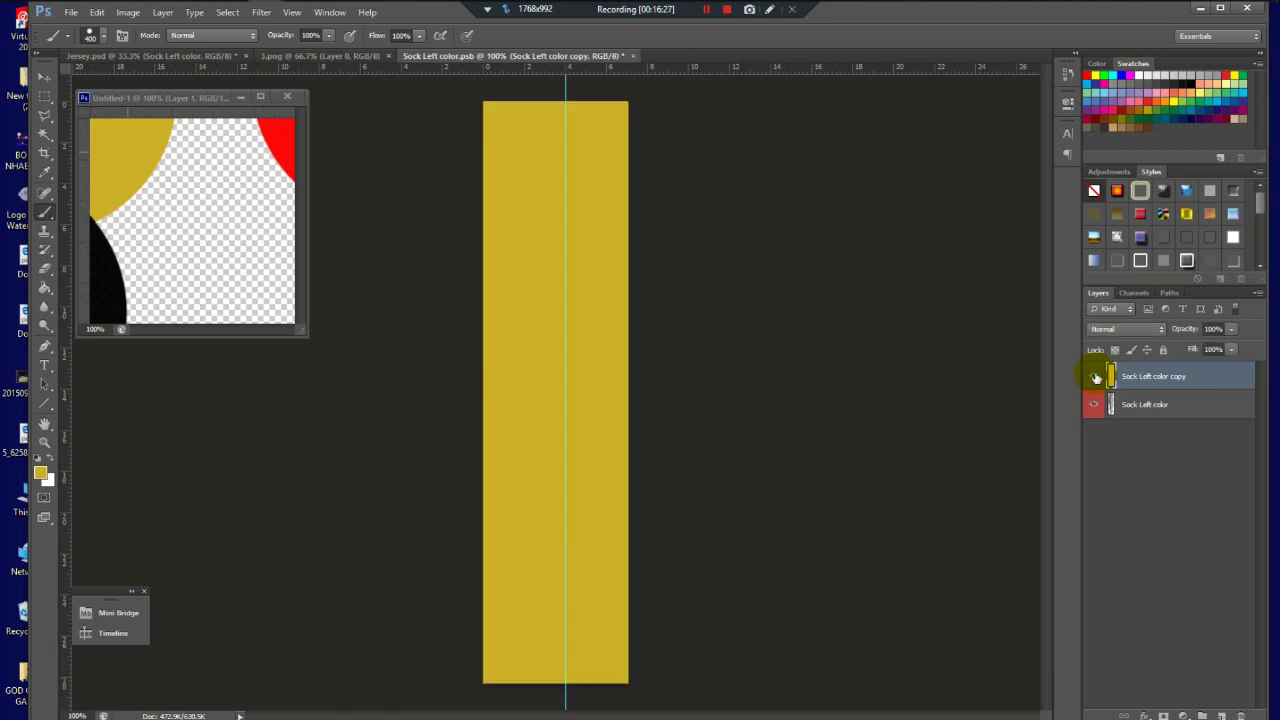
left_click(1096, 377)
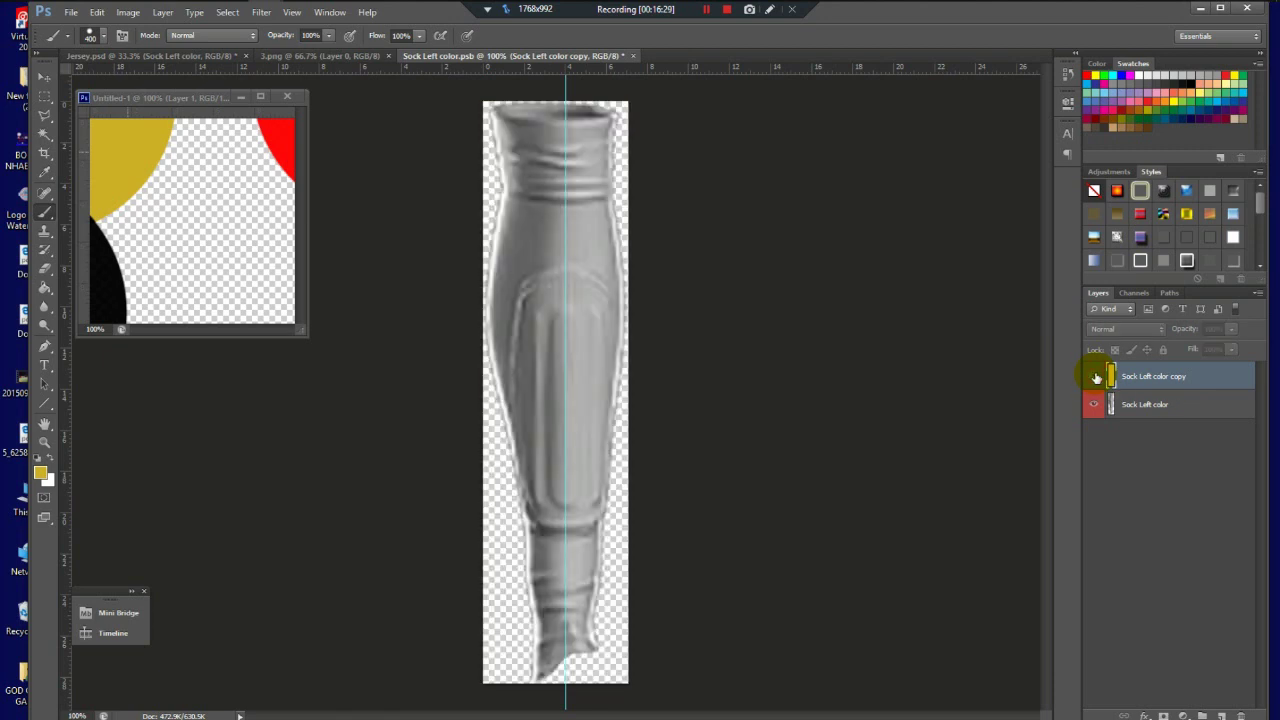
left_click(1096, 377)
Step: Copy the black diagonal stripe pattern from 3.png into Sock Left color.psb, placing it over the gold fill
mouse_move(263, 12)
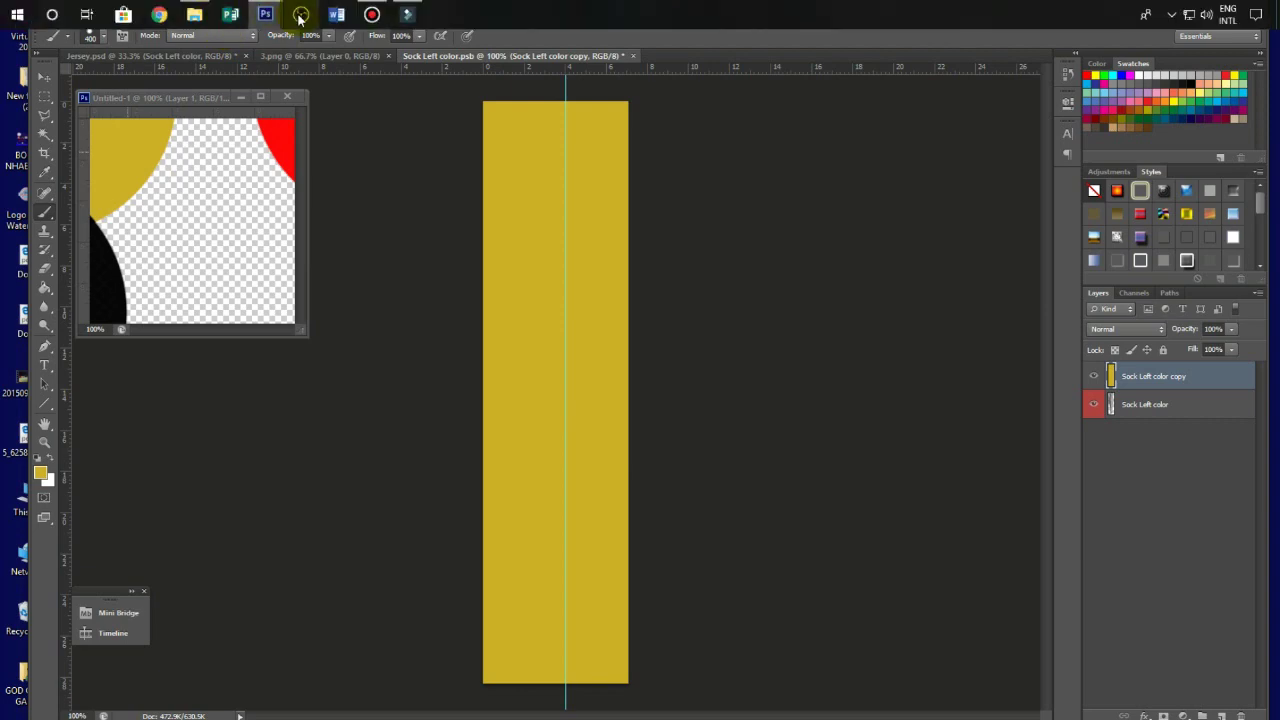
left_click(343, 55)
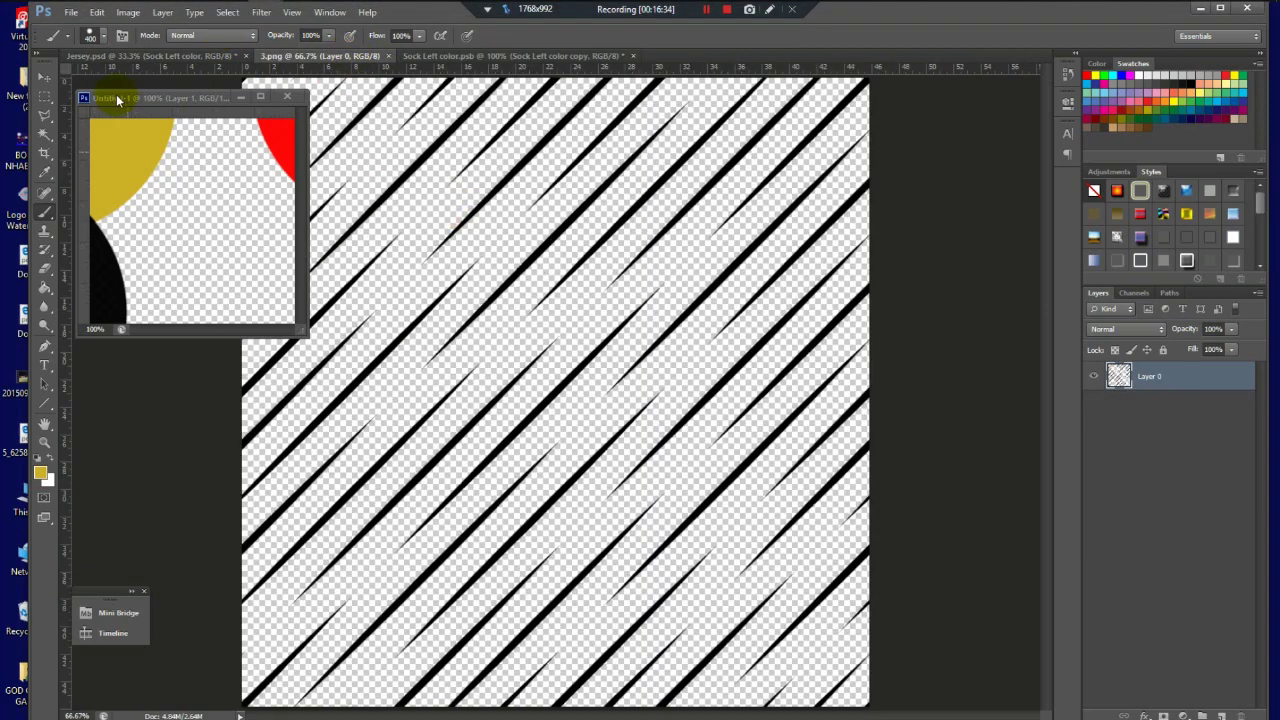
left_click(44, 77)
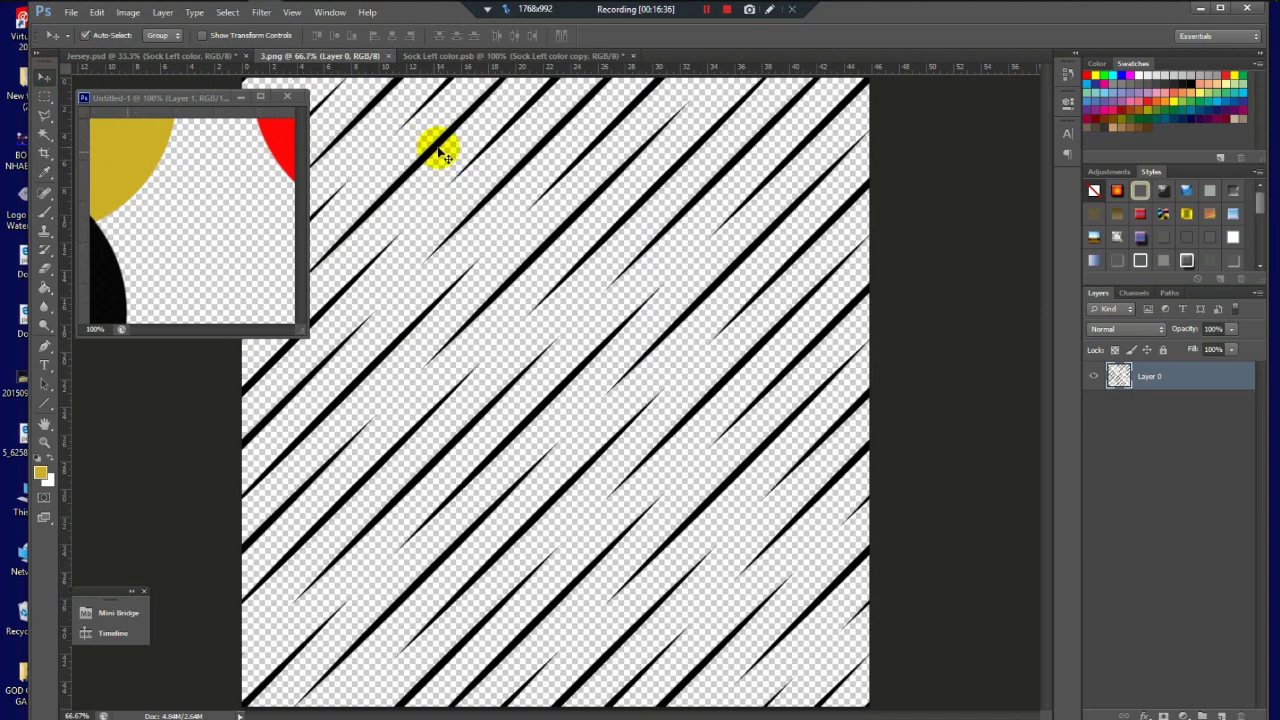
left_click_drag(441, 152, 593, 228)
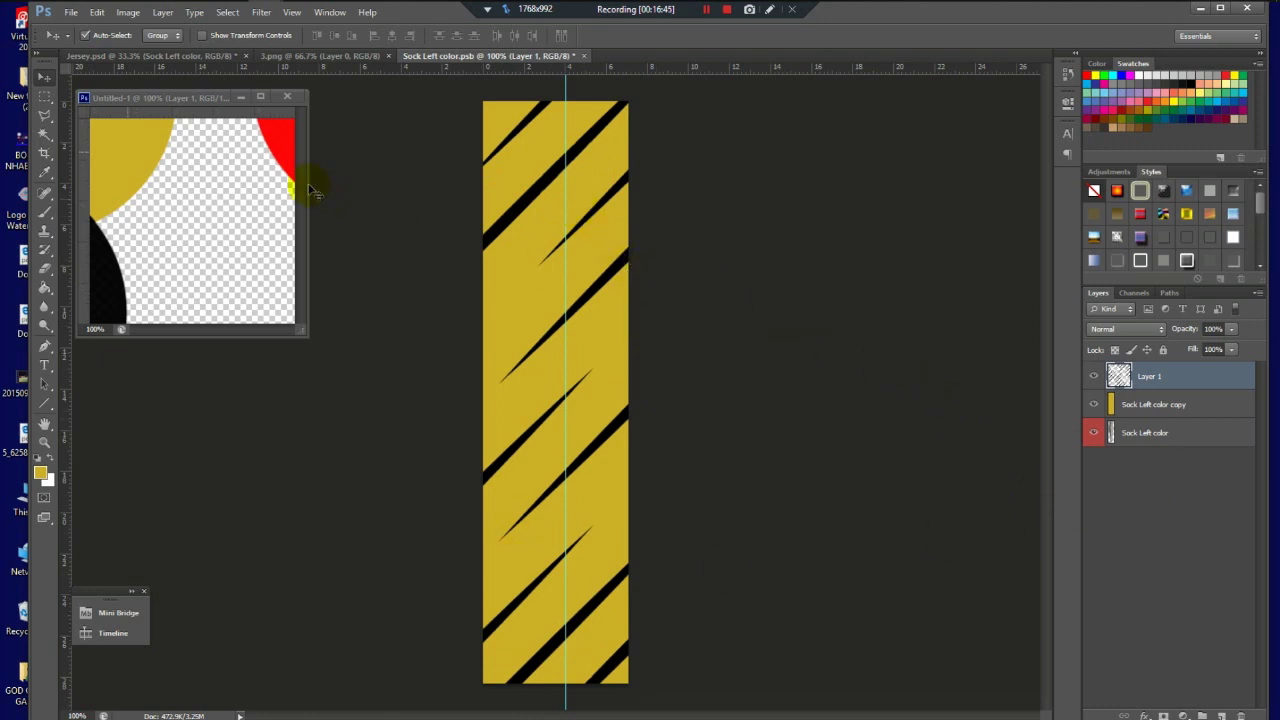
Step: Close Sock Left color.psb with its changes saved and return to Jersey.psd
left_click(585, 56)
left_click(610, 282)
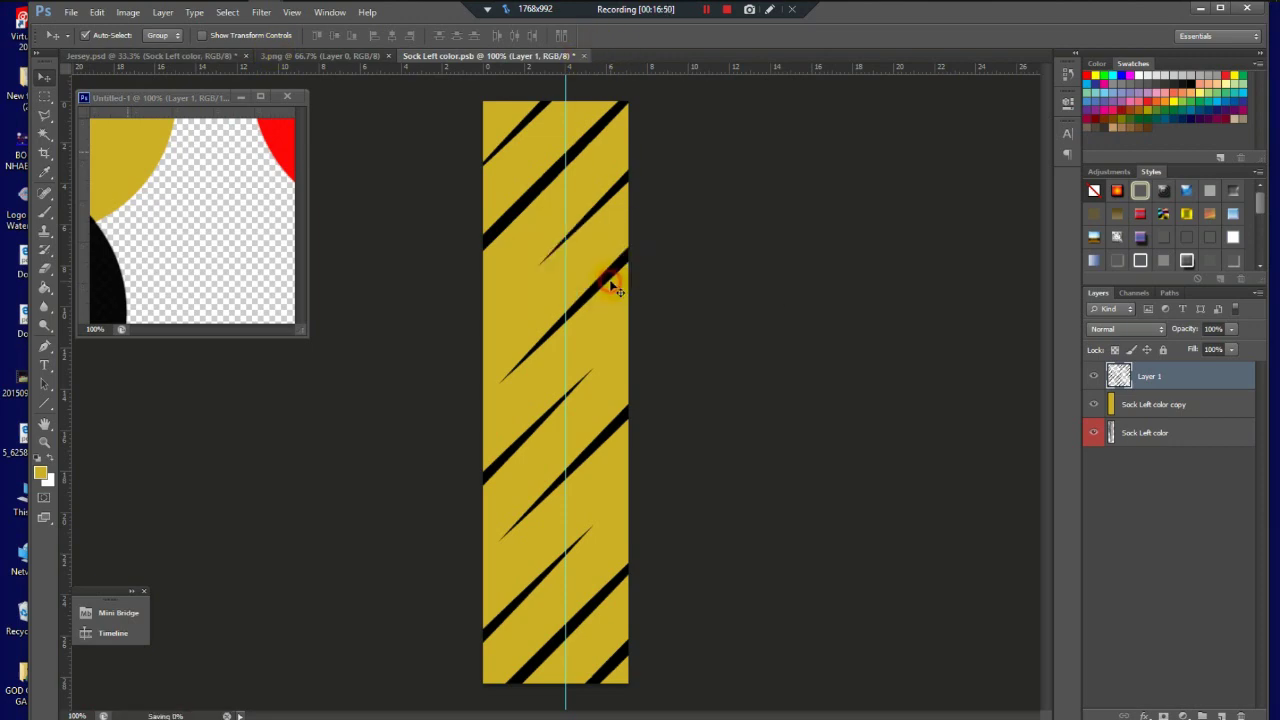
left_click(222, 58)
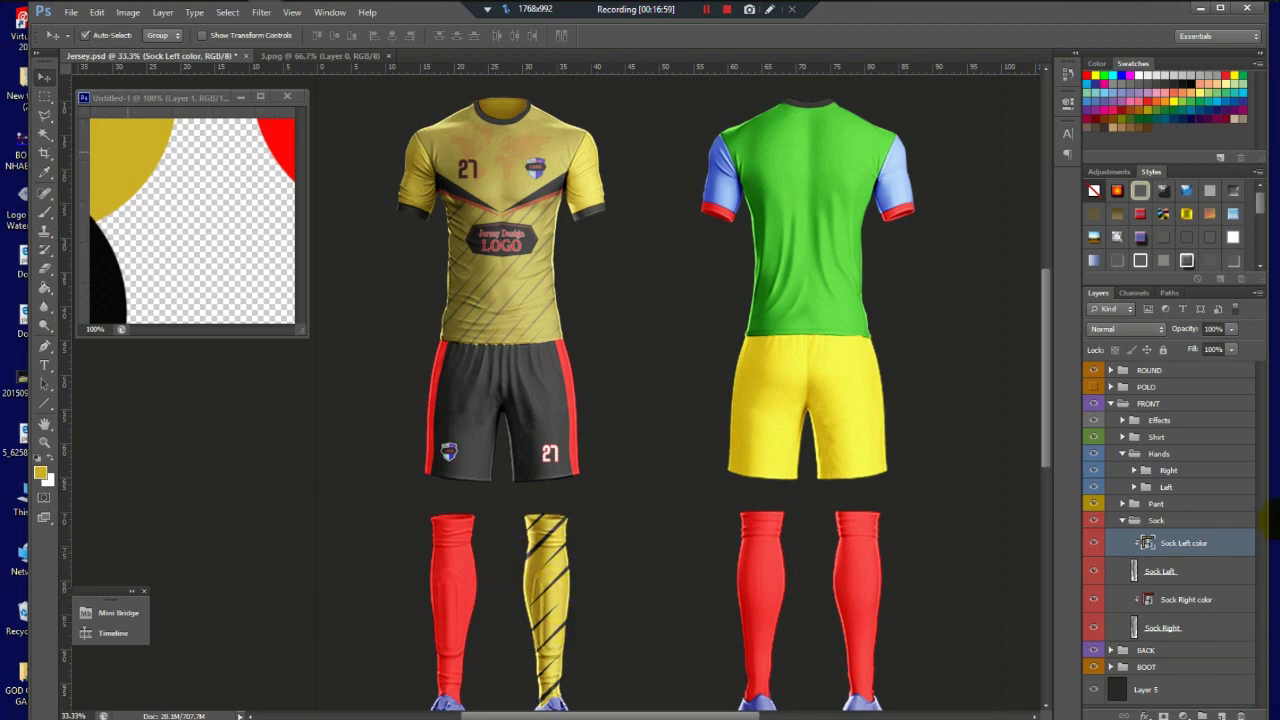
Step: Open the Sock Right color smart object and paint its entire Sock Right color copy layer gold
left_click(1150, 599)
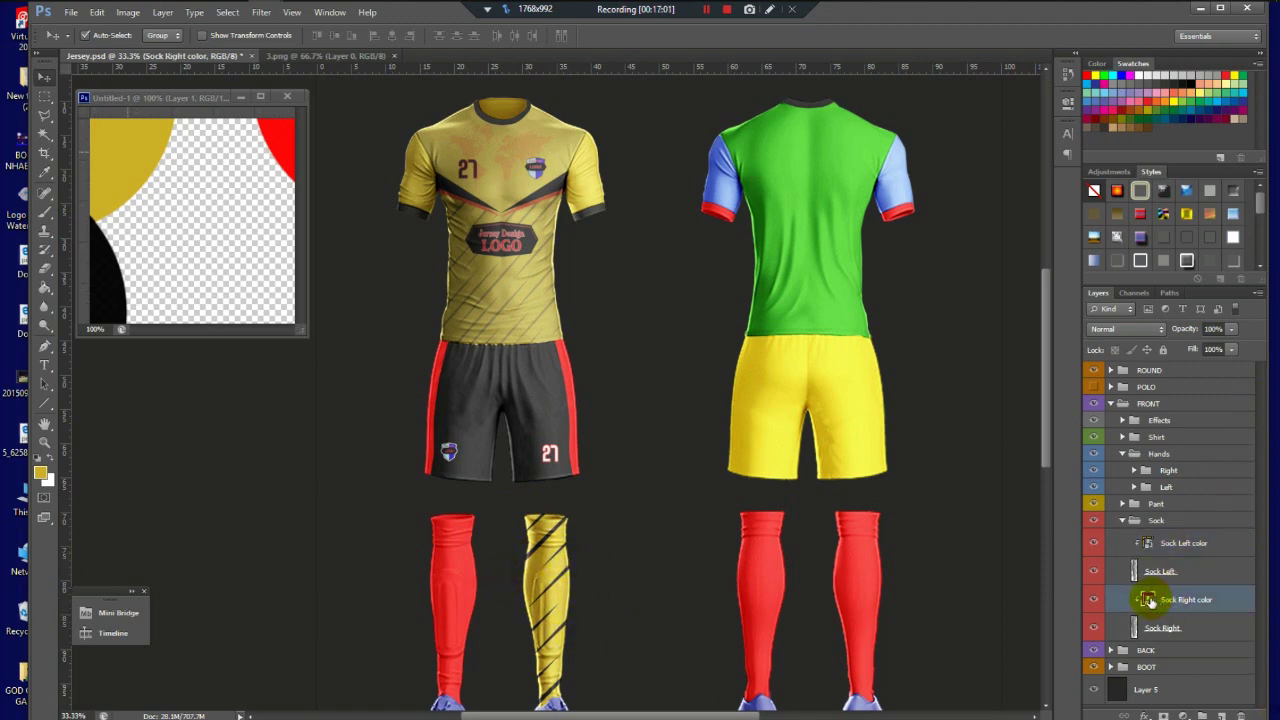
double_click(1148, 599)
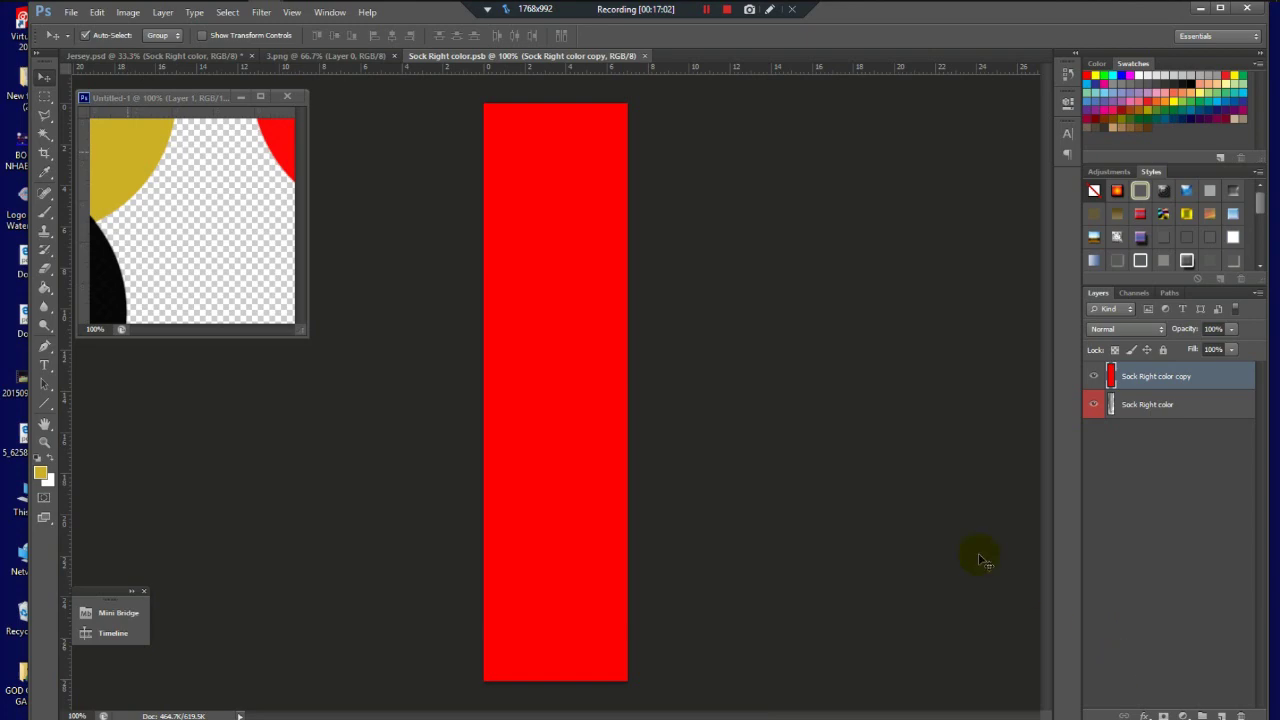
left_click(44, 212)
mouse_move(515, 305)
left_mouse_down()
mouse_move(558, 424)
mouse_move(529, 609)
left_mouse_up()
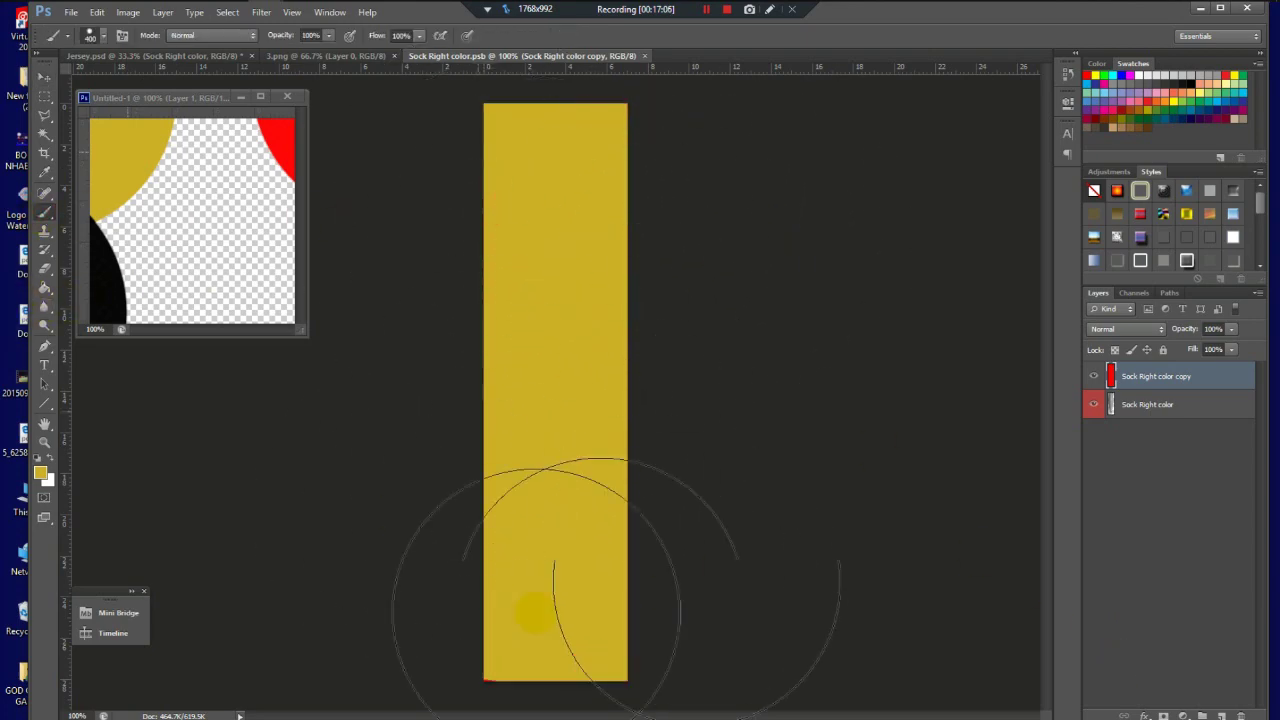
Step: Bring the black diagonal stripes from 3.png into Sock Right color.psb and position them over the gold fill
left_click(310, 57)
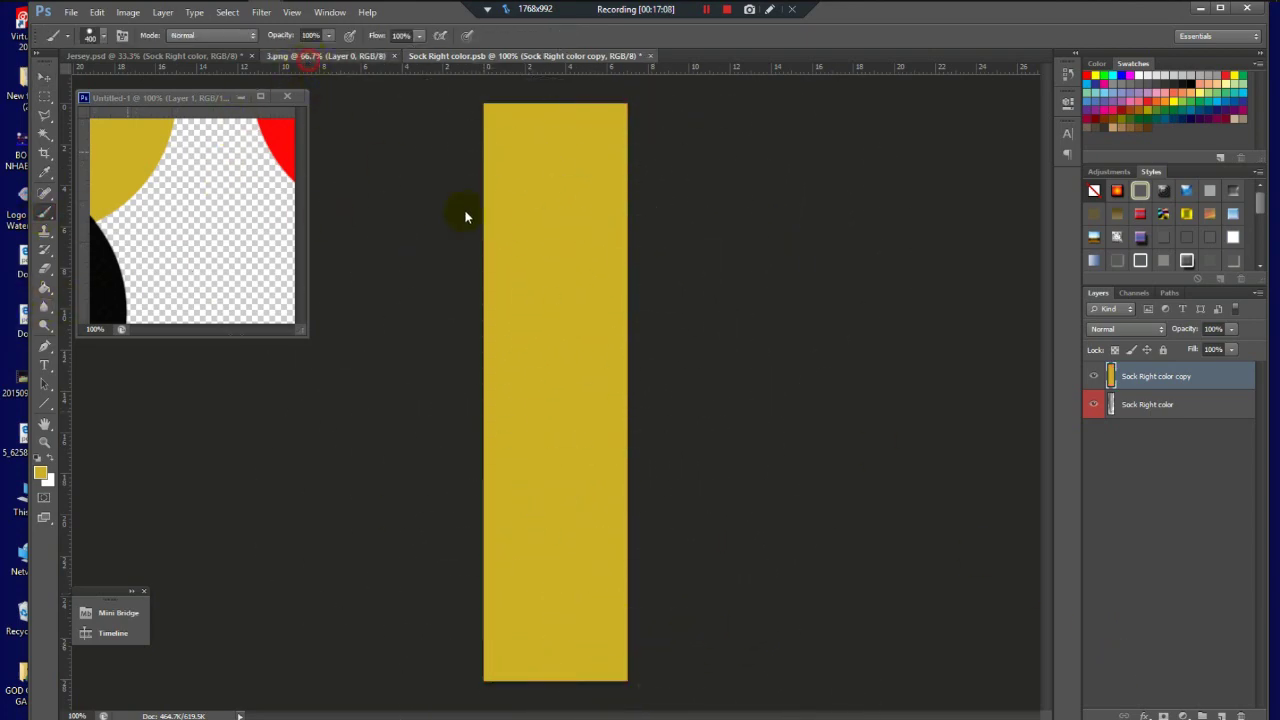
left_click(44, 78)
left_click_drag(543, 249, 480, 354)
left_click_drag(575, 353, 657, 334)
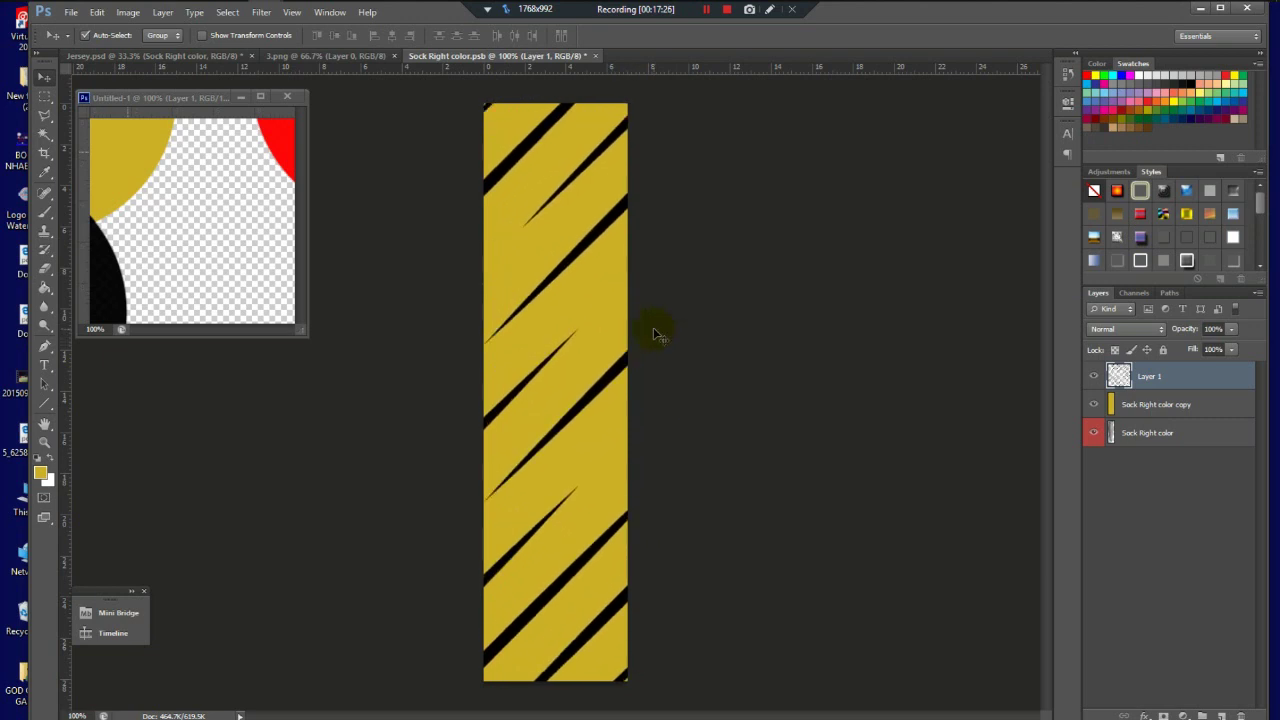
left_click_drag(608, 372, 613, 410)
Step: Save and close Sock Right color.psb, returning to the Jersey.psd mockup
left_click(596, 57)
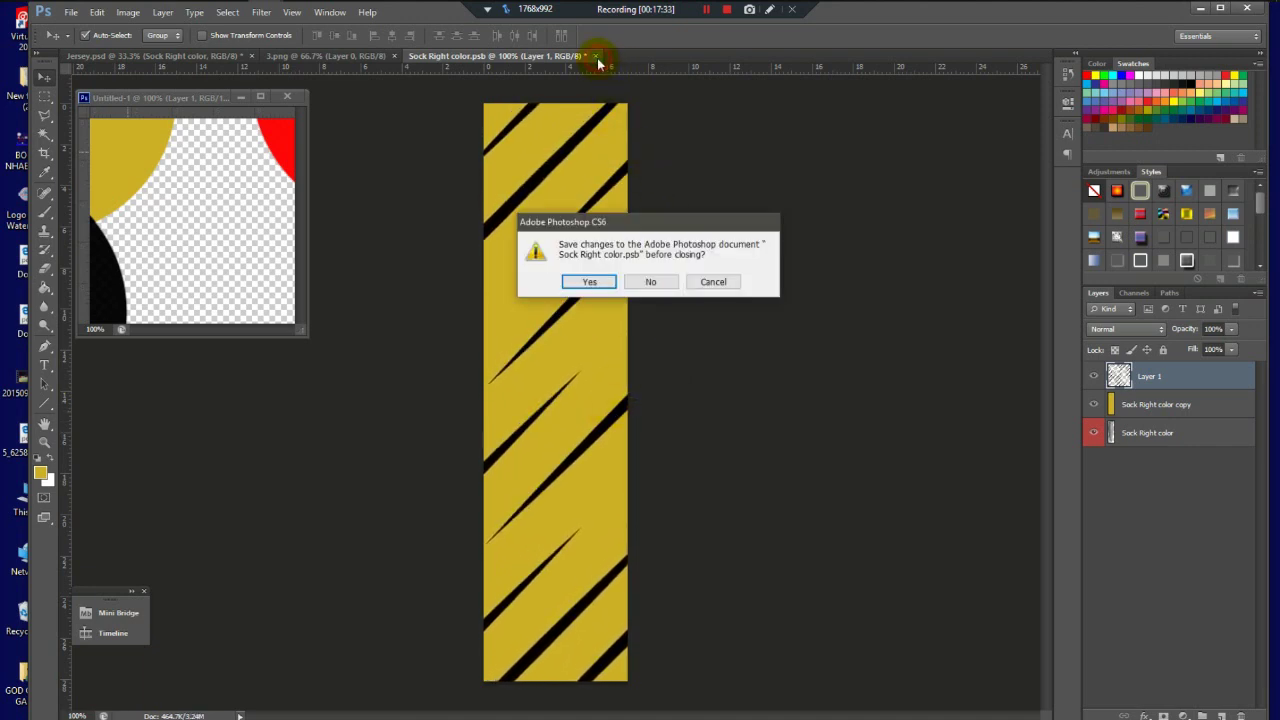
left_click(586, 281)
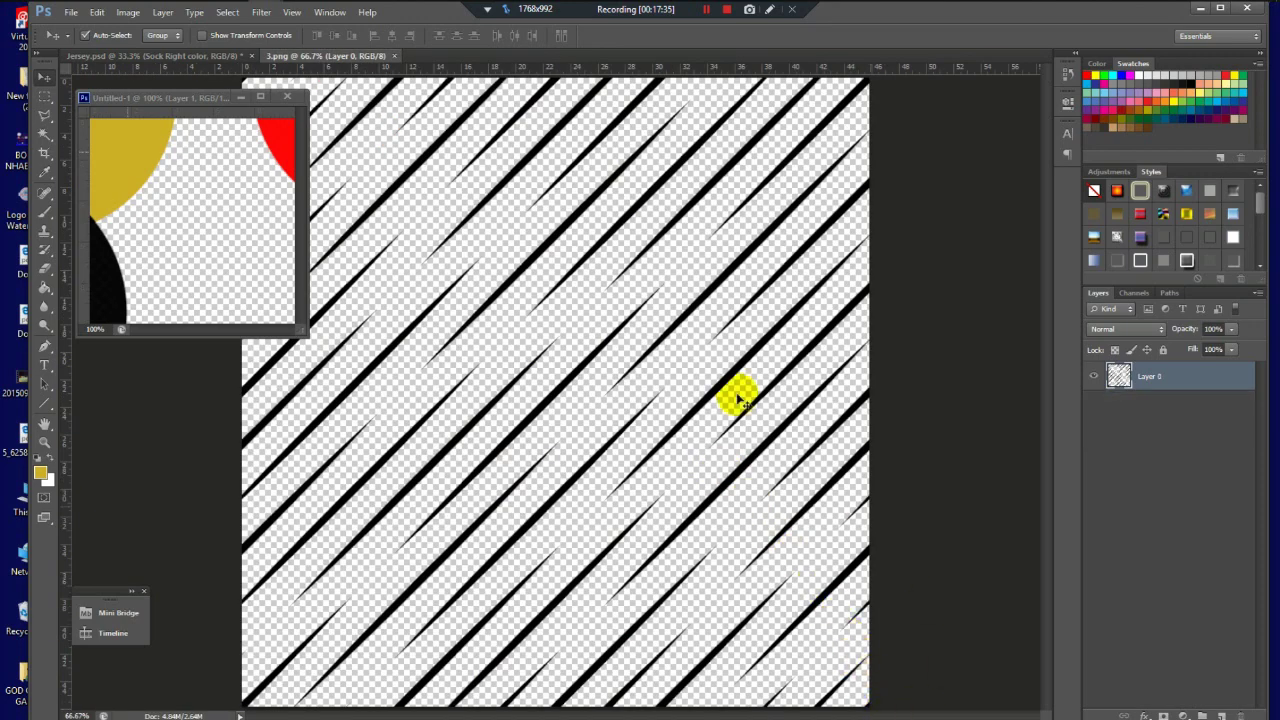
left_click(190, 57)
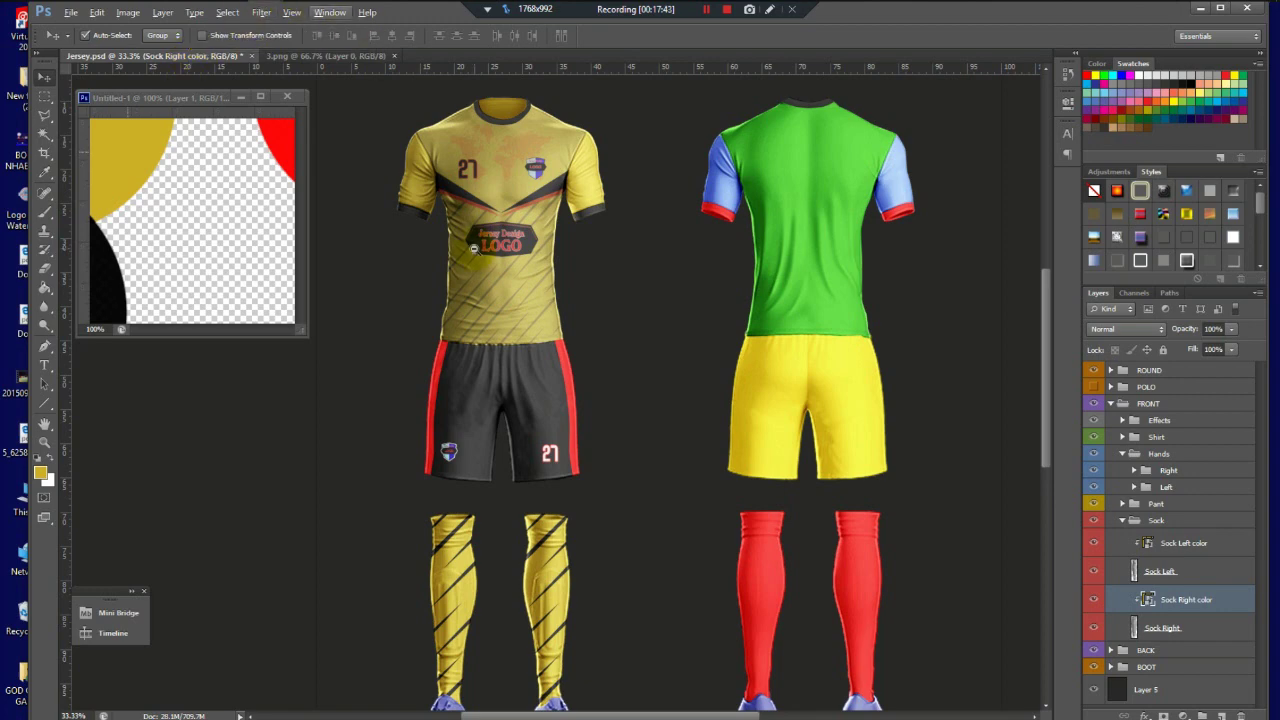
Step: Select the BACK group of the kit and collapse the Sock and Hands groups inside FRONT
key("ctrl+minus")
left_click(443, 373, "alt")
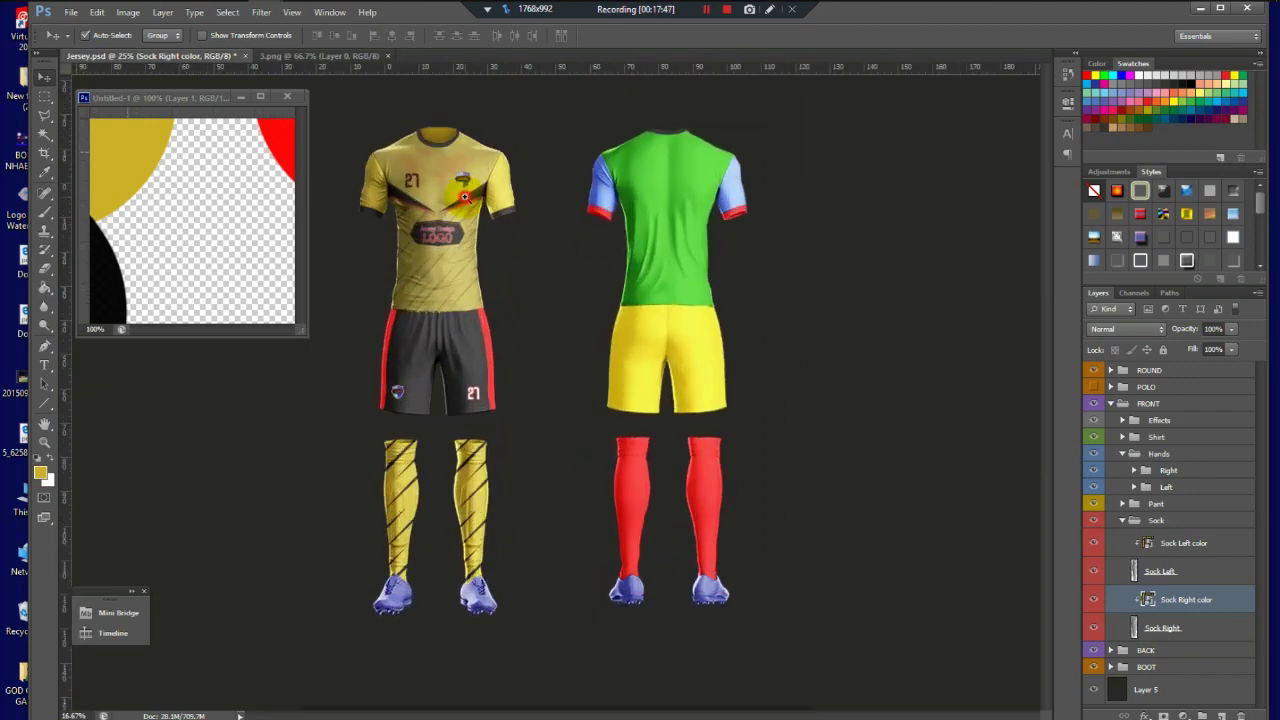
left_click(458, 172)
left_click(458, 172)
left_click(458, 172, "alt")
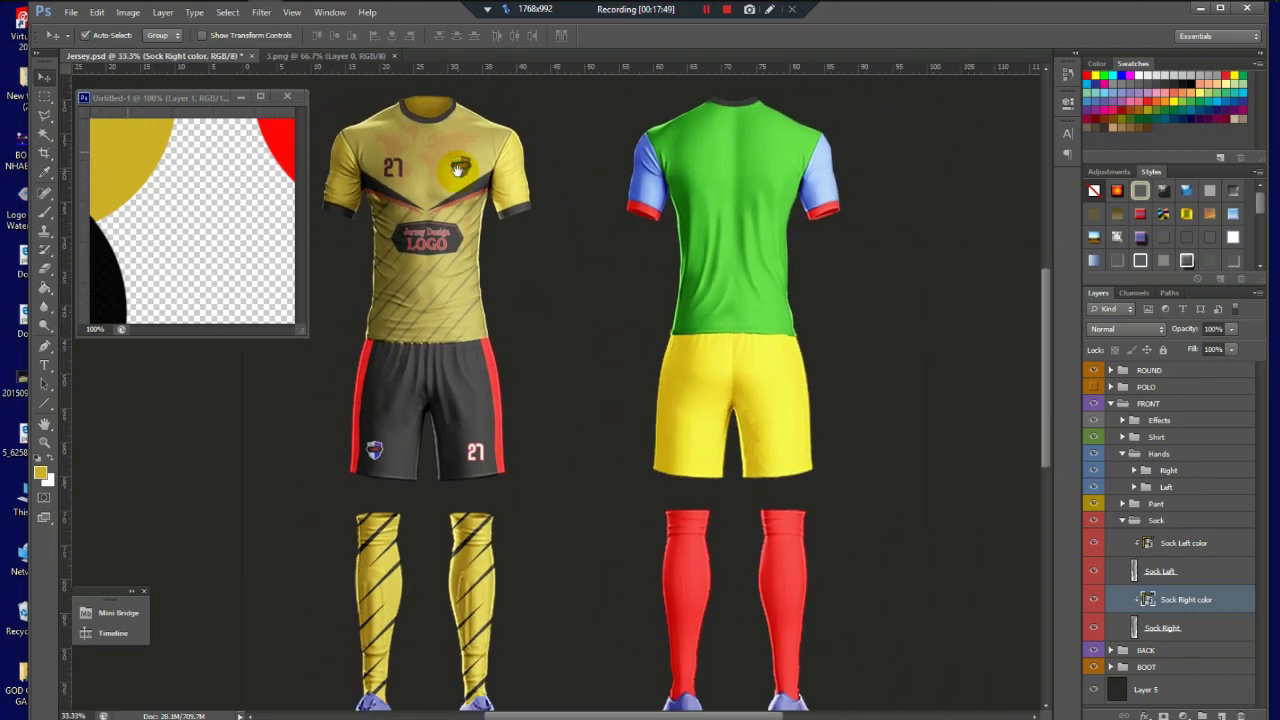
left_click(826, 216)
left_click(756, 244)
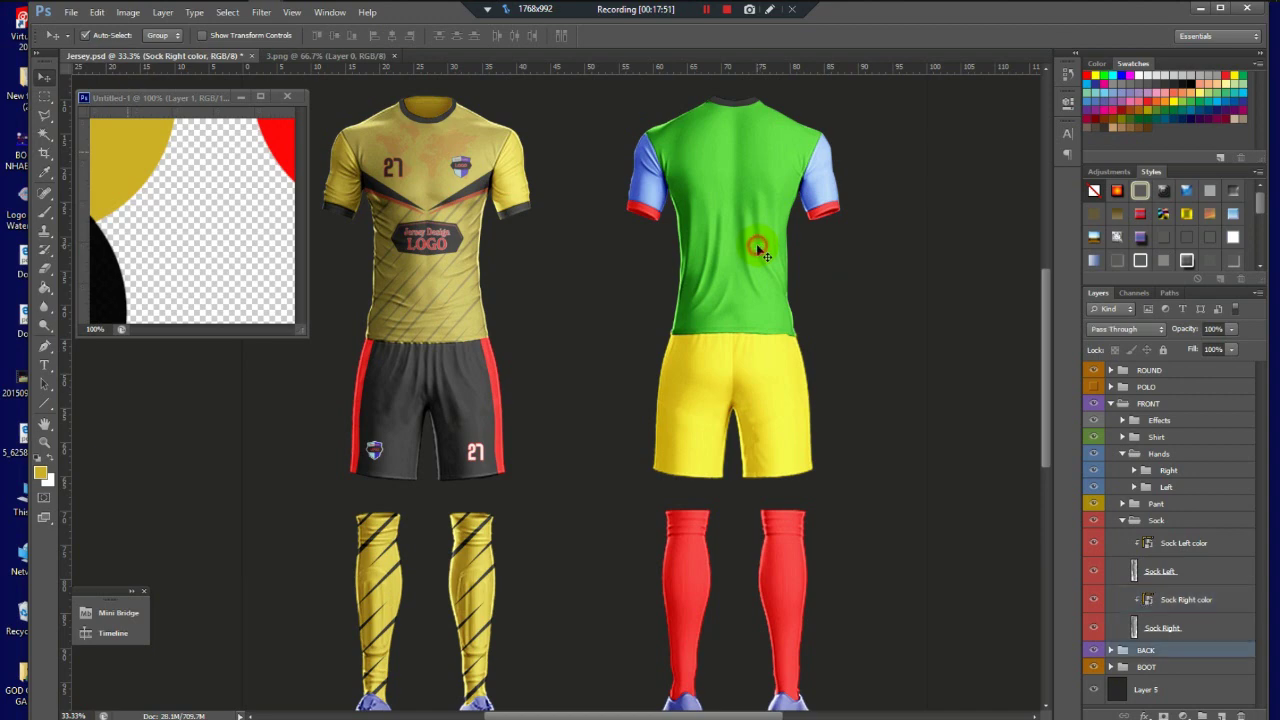
left_click(1122, 521)
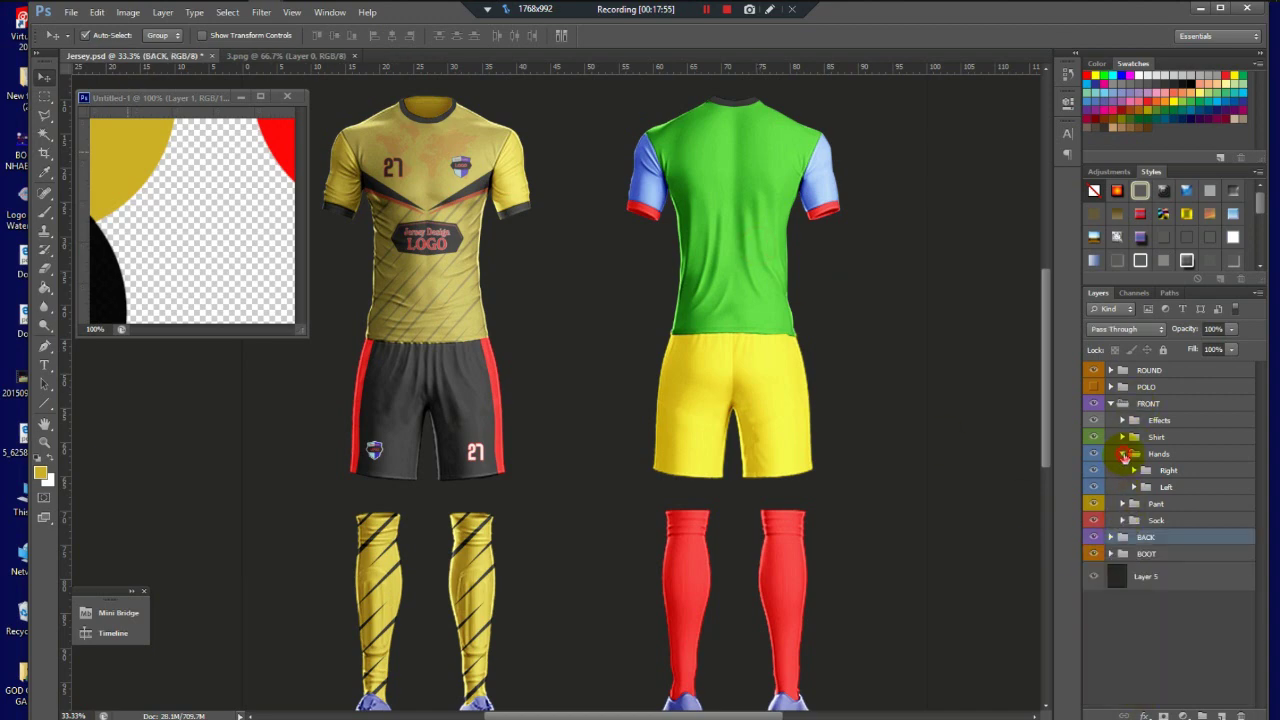
left_click(1123, 455)
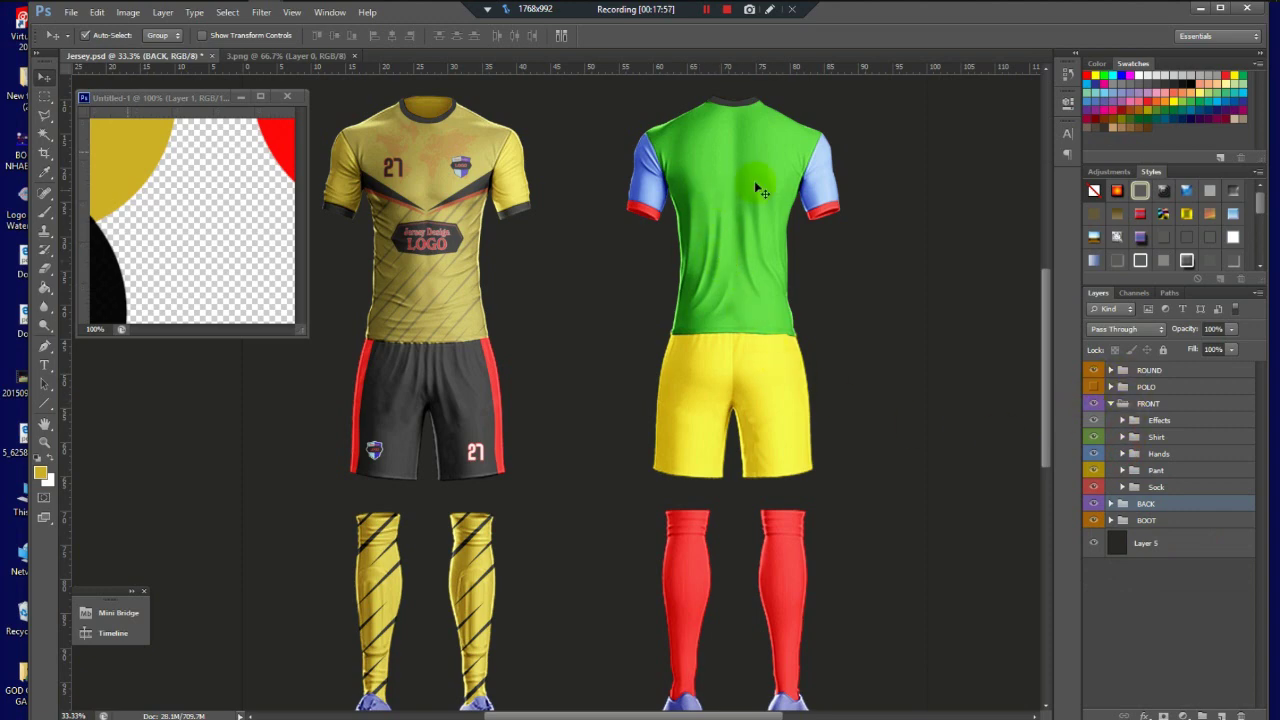
Step: Open the Layer 9 copy 8 smart object from the BACK Shirt group, show its grey shirt layer, and return to Jersey.psd
left_click(1111, 503)
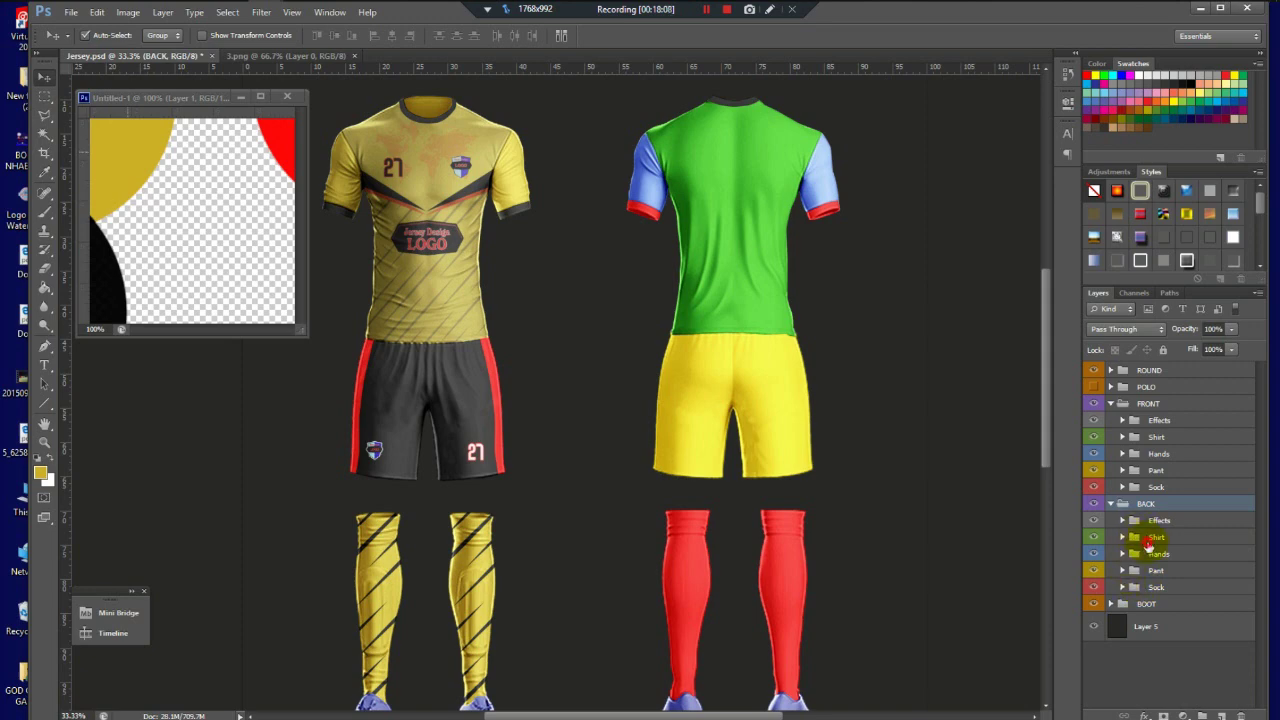
left_click(1148, 540)
left_click(1122, 537)
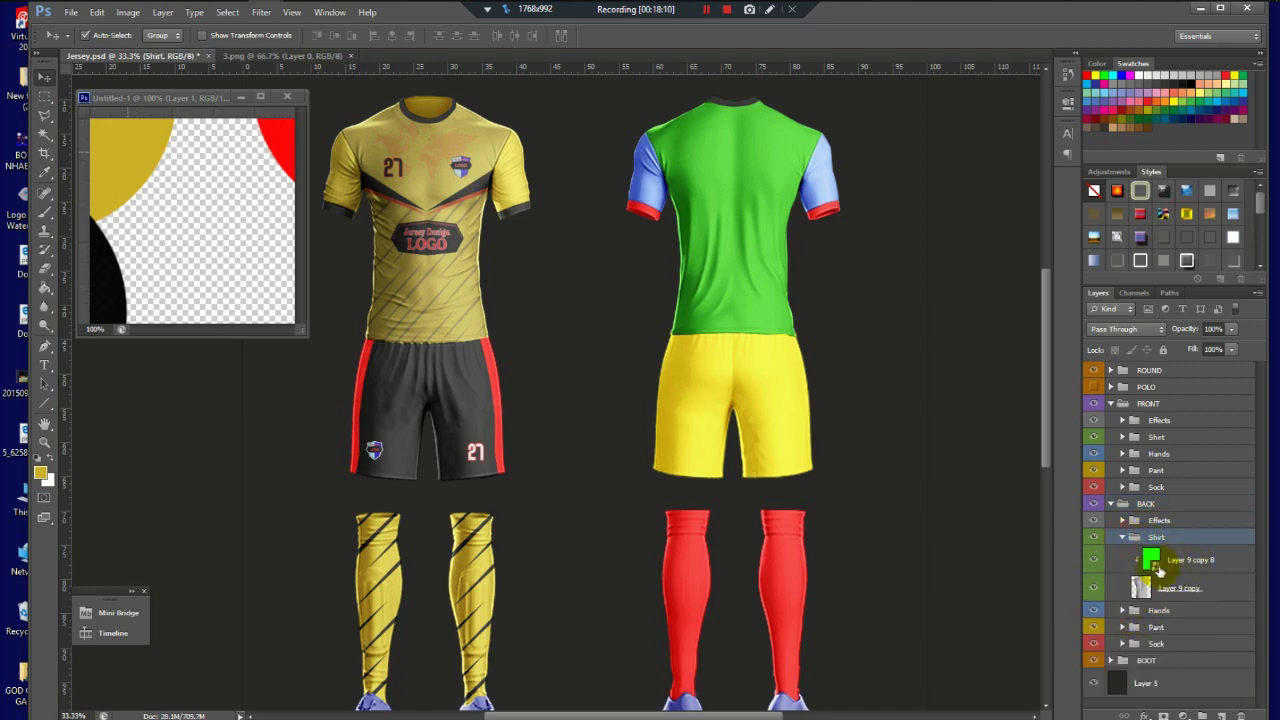
left_click(1157, 566)
double_click(1154, 564)
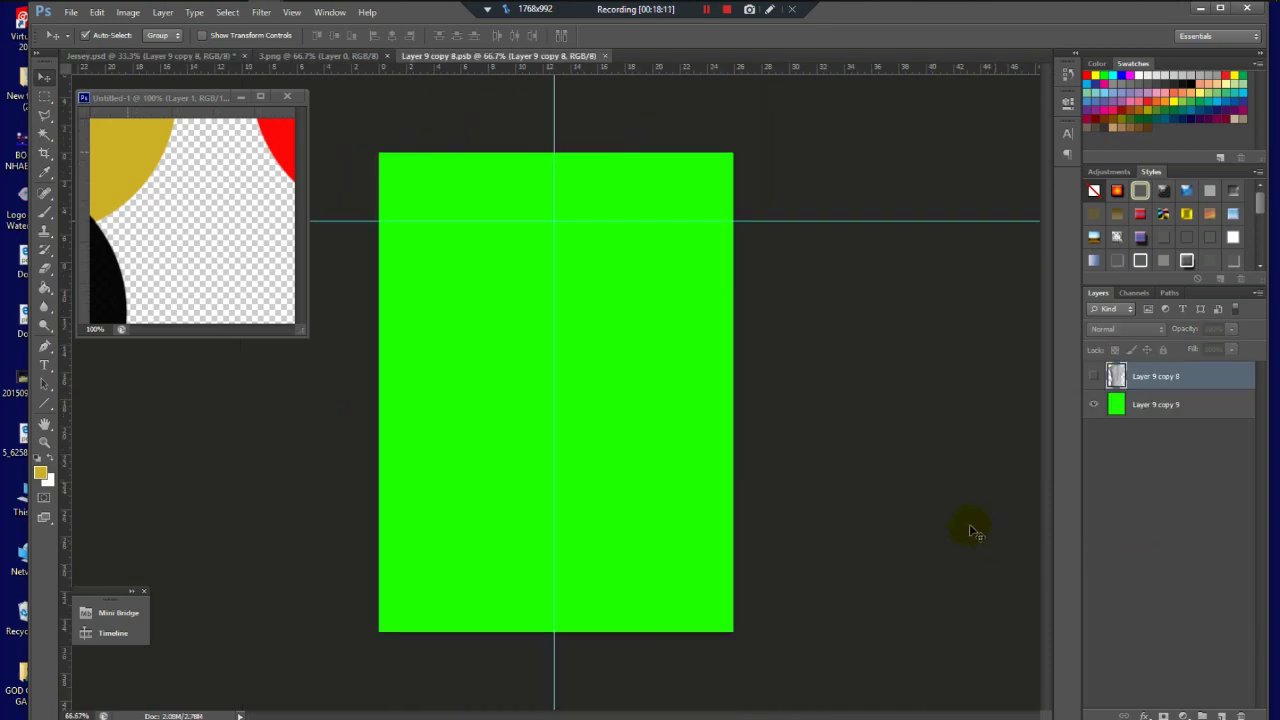
left_click(1095, 380)
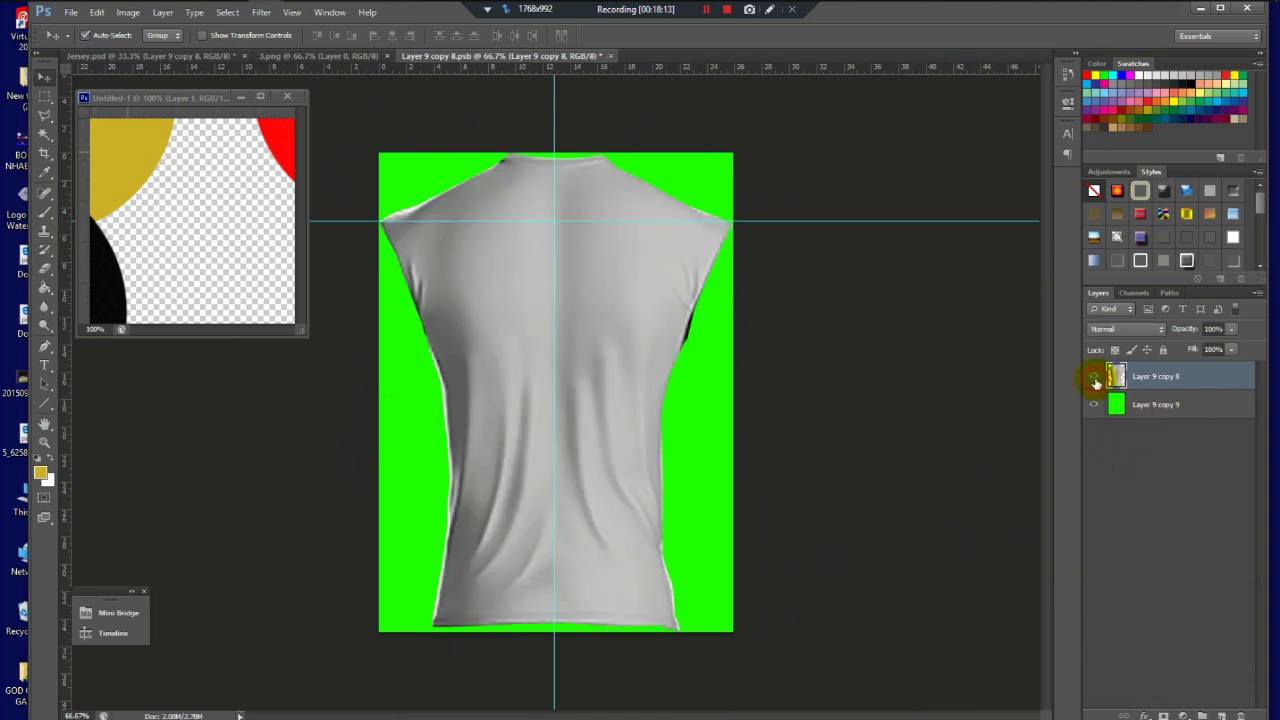
left_click(204, 56)
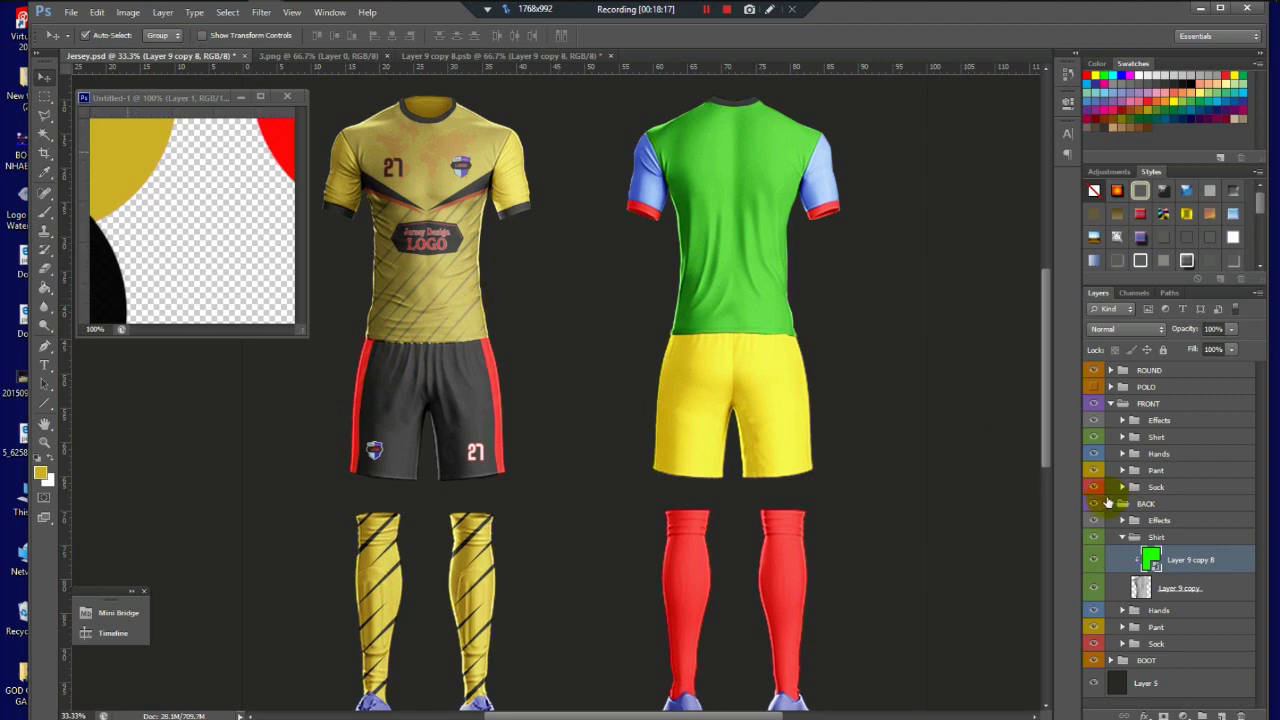
Step: Open the Shirt color smart object from the FRONT Shirt group and select its diagonal stripe layer, Layer 1
left_click(1123, 437)
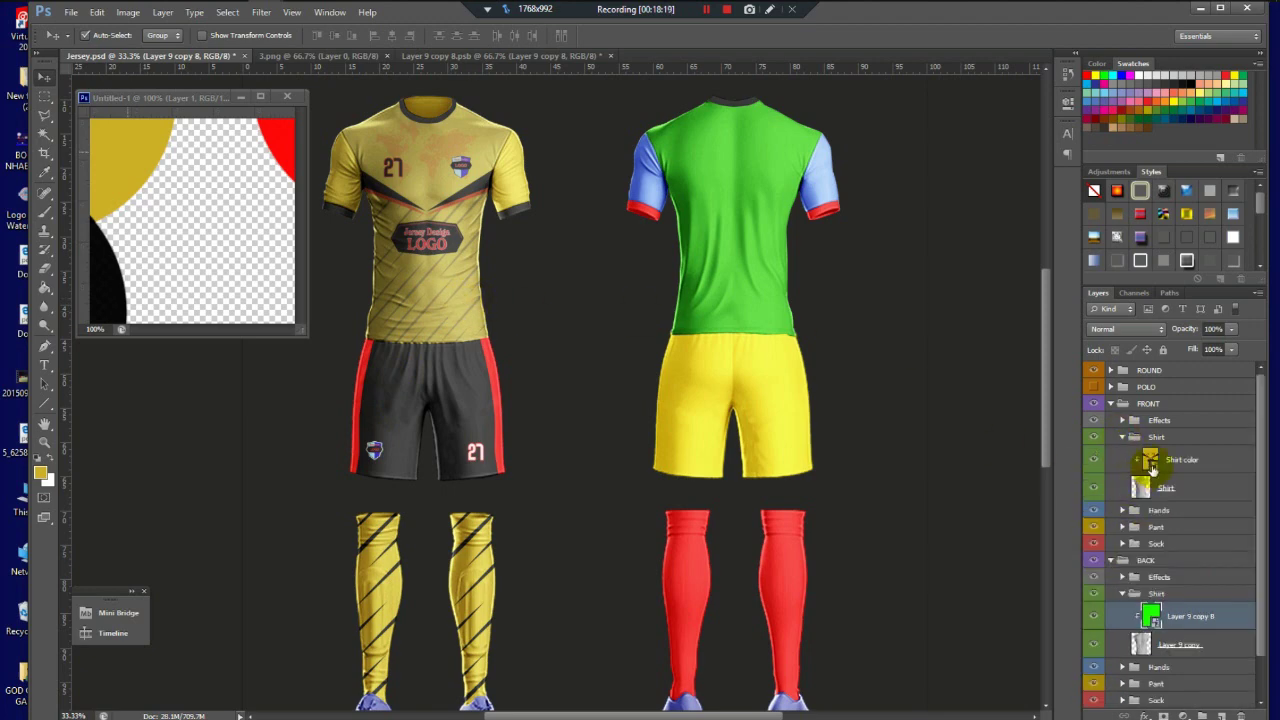
double_click(1150, 460)
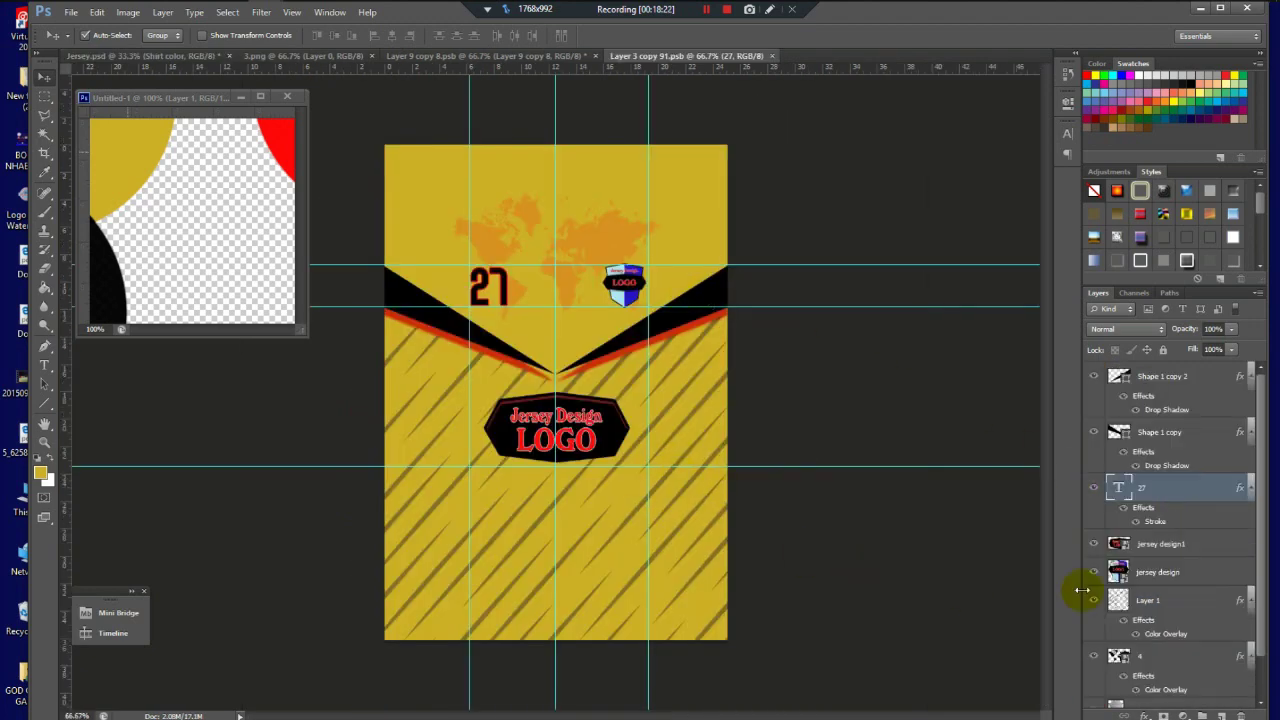
left_click(1166, 440)
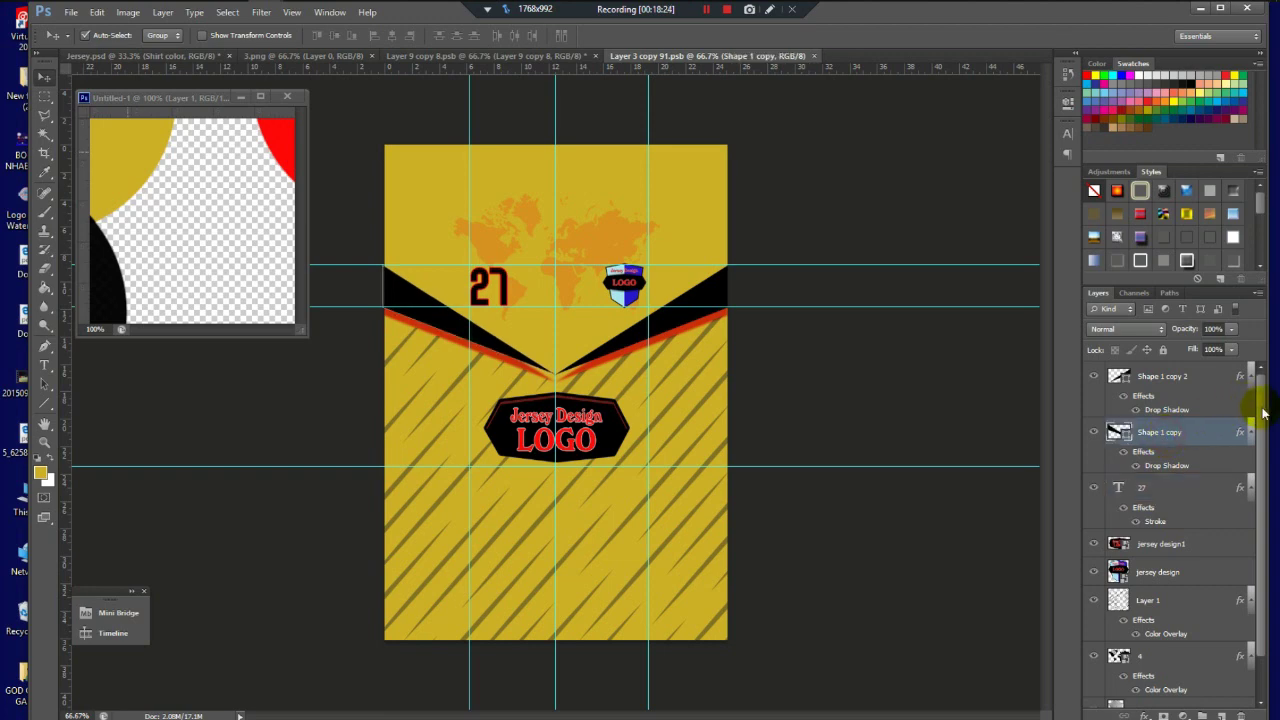
scroll(1255, 428, "down", 1)
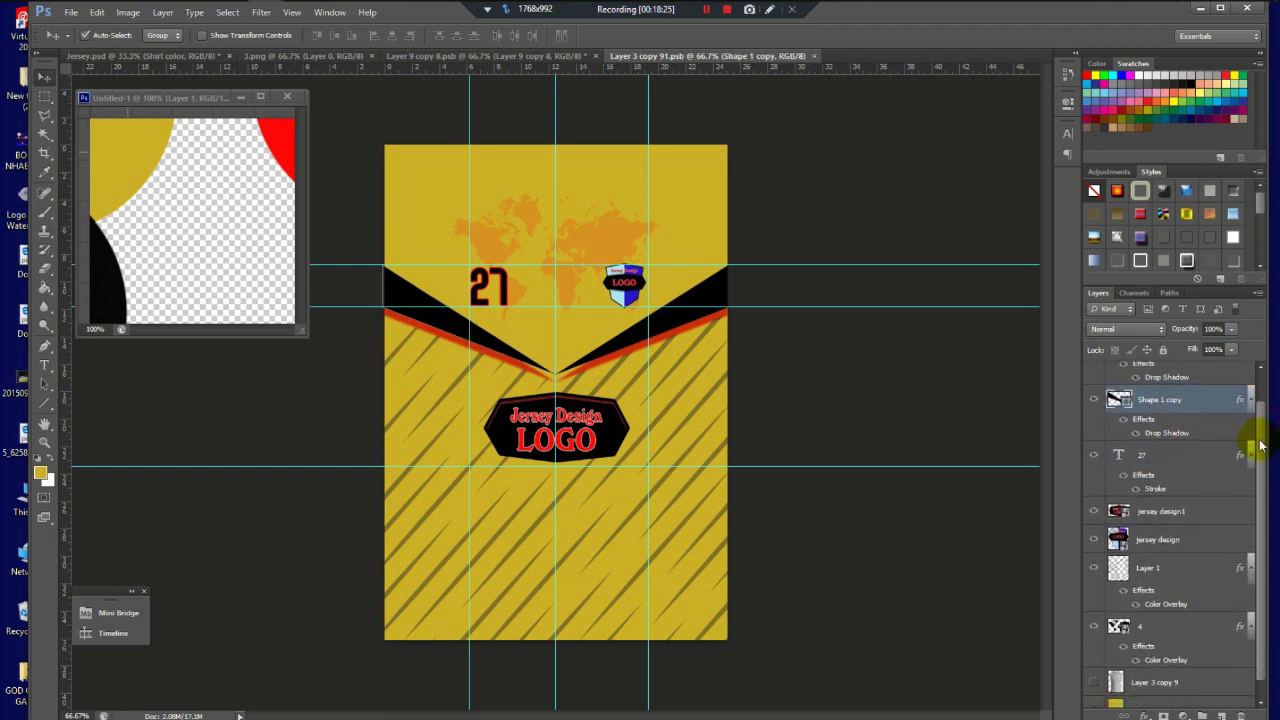
scroll(1255, 437, "down", 1)
left_click(1152, 663)
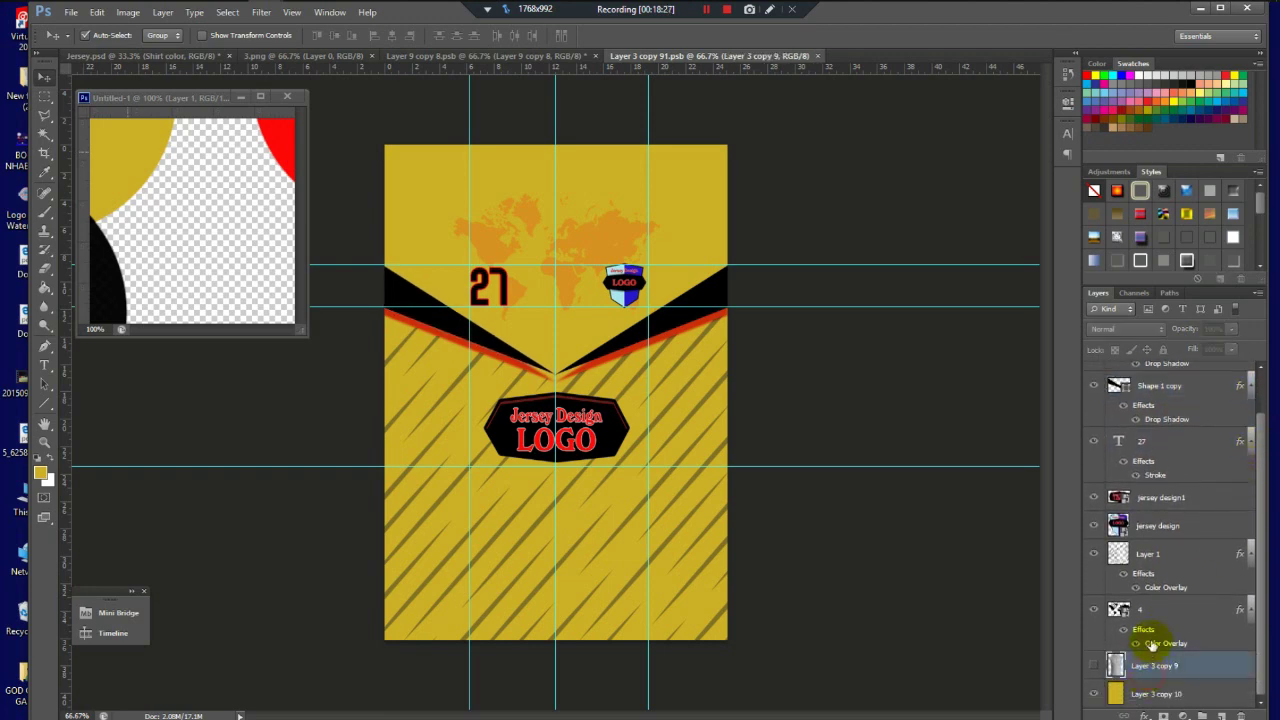
left_click(1143, 555)
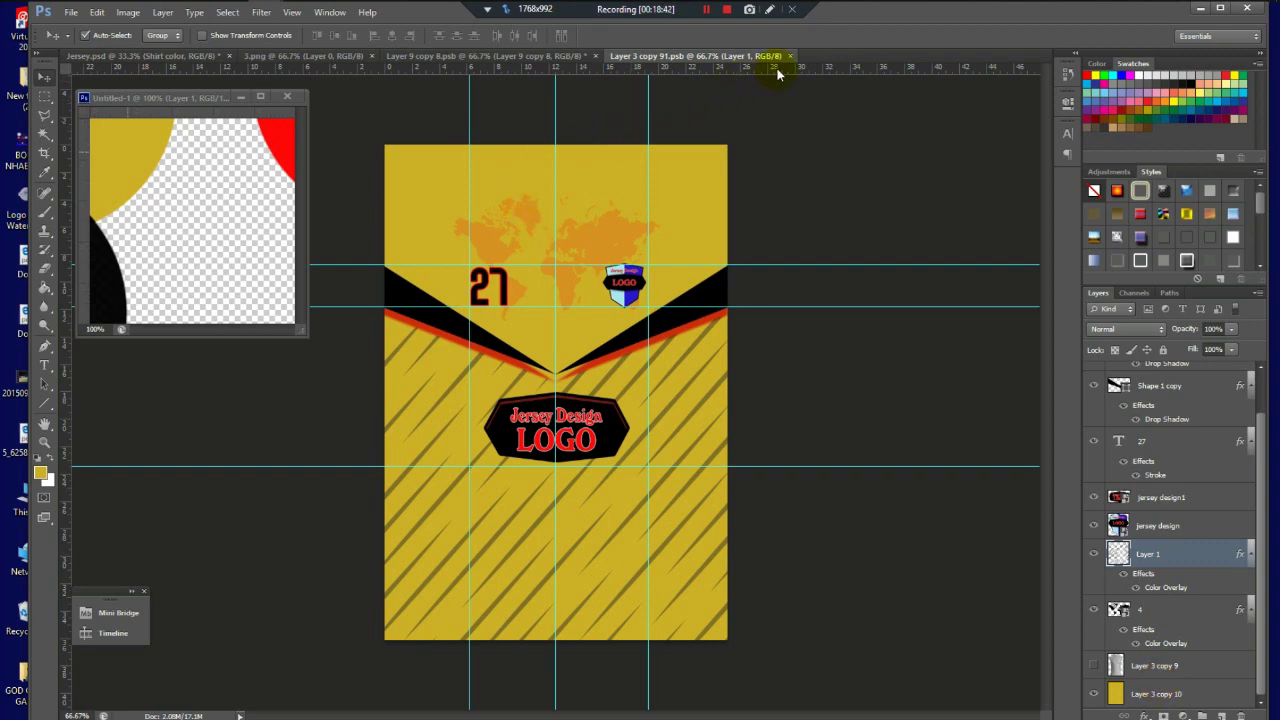
Step: Sample the dark gold stripe color from the front shirt design and brush a large swatch of it into Untitled-1
left_click(44, 212)
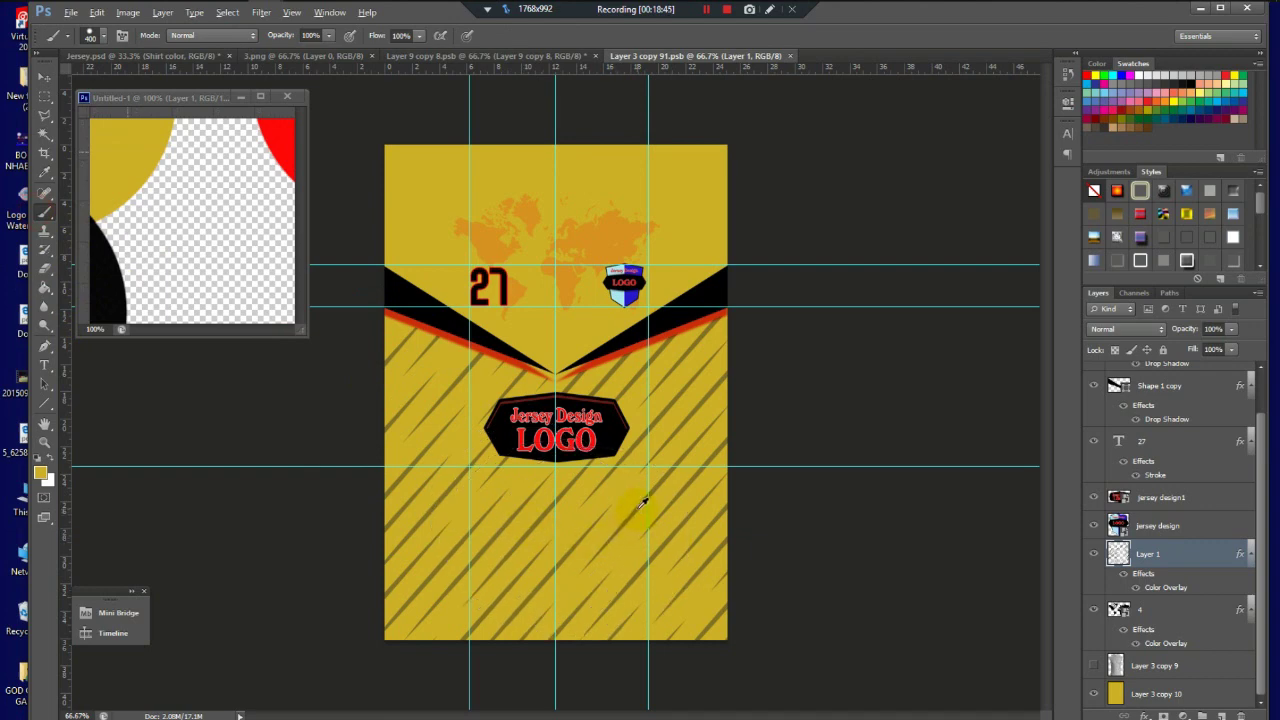
left_click(215, 271)
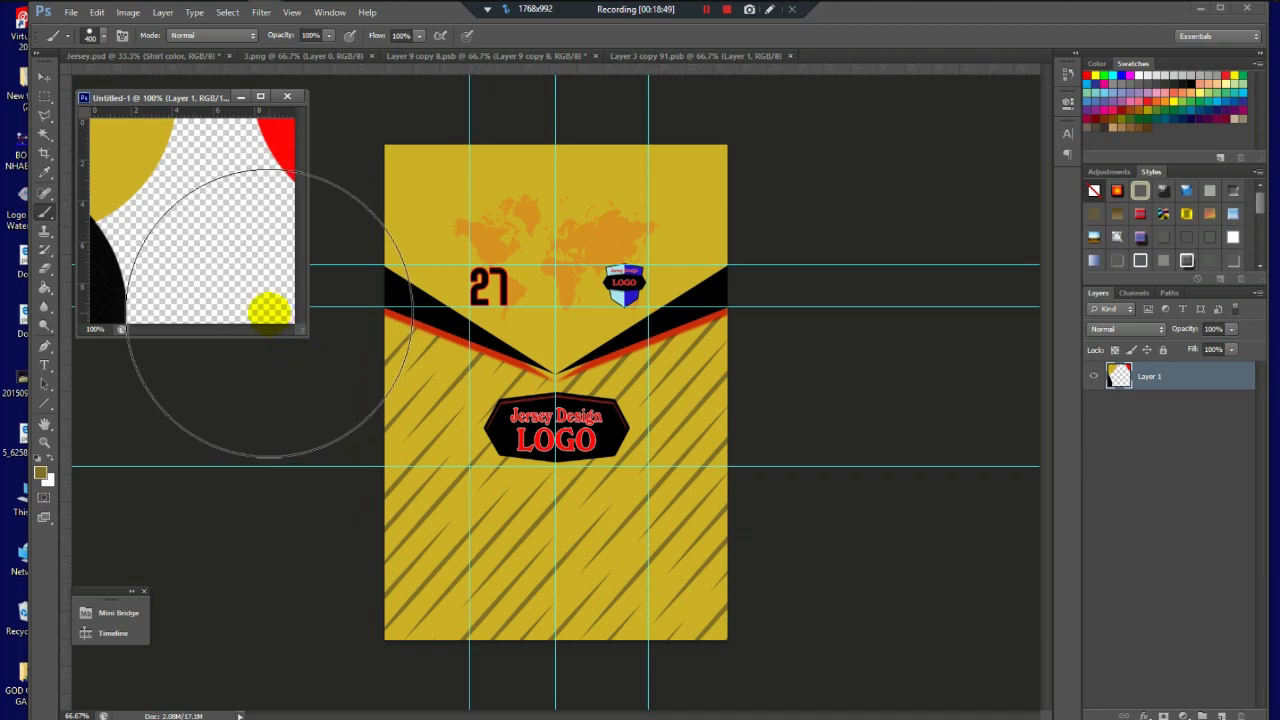
left_click(268, 312)
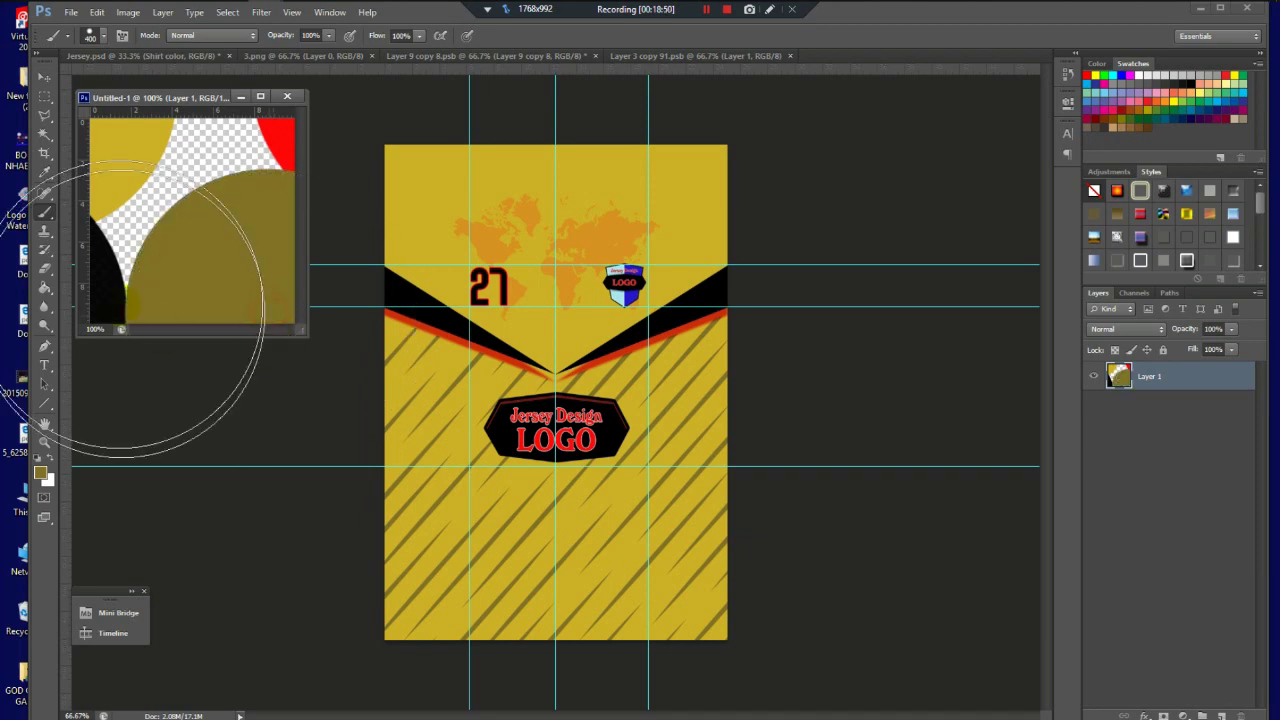
left_click(43, 78)
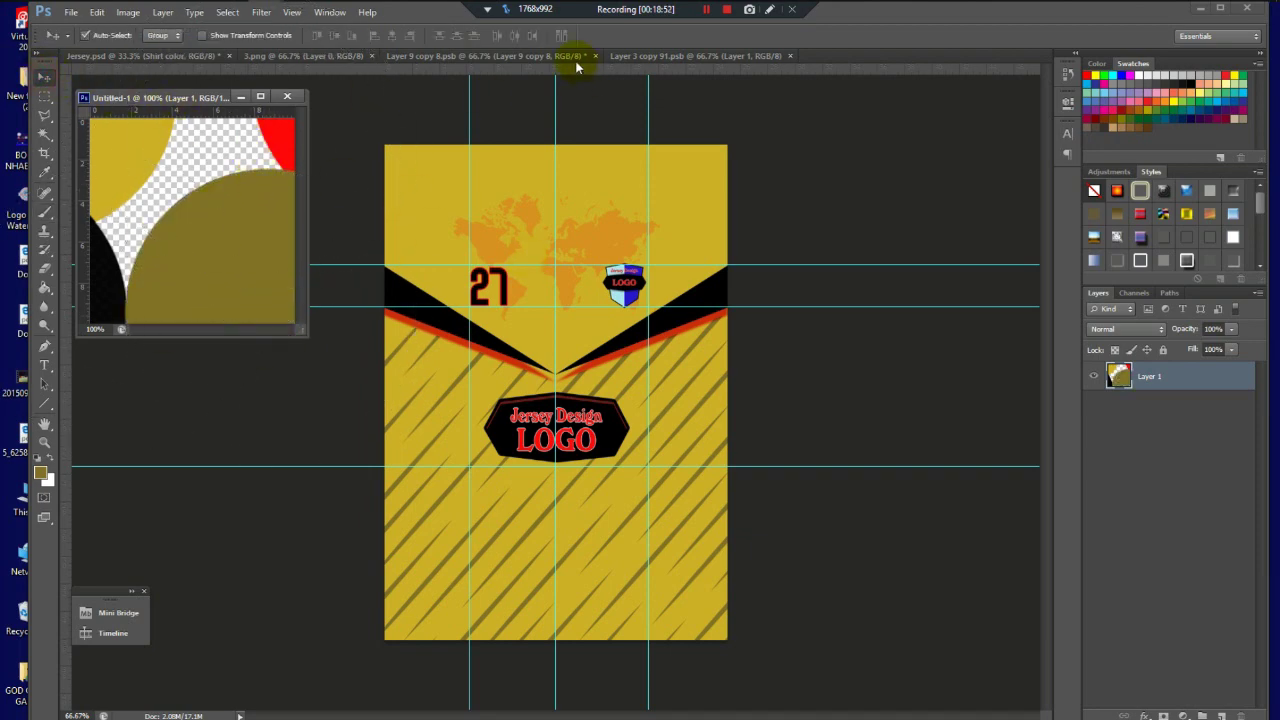
Step: Close Layer 3 copy 91.psb and switch to the back shirt design in Layer 9 copy 8.psb
left_click(716, 230)
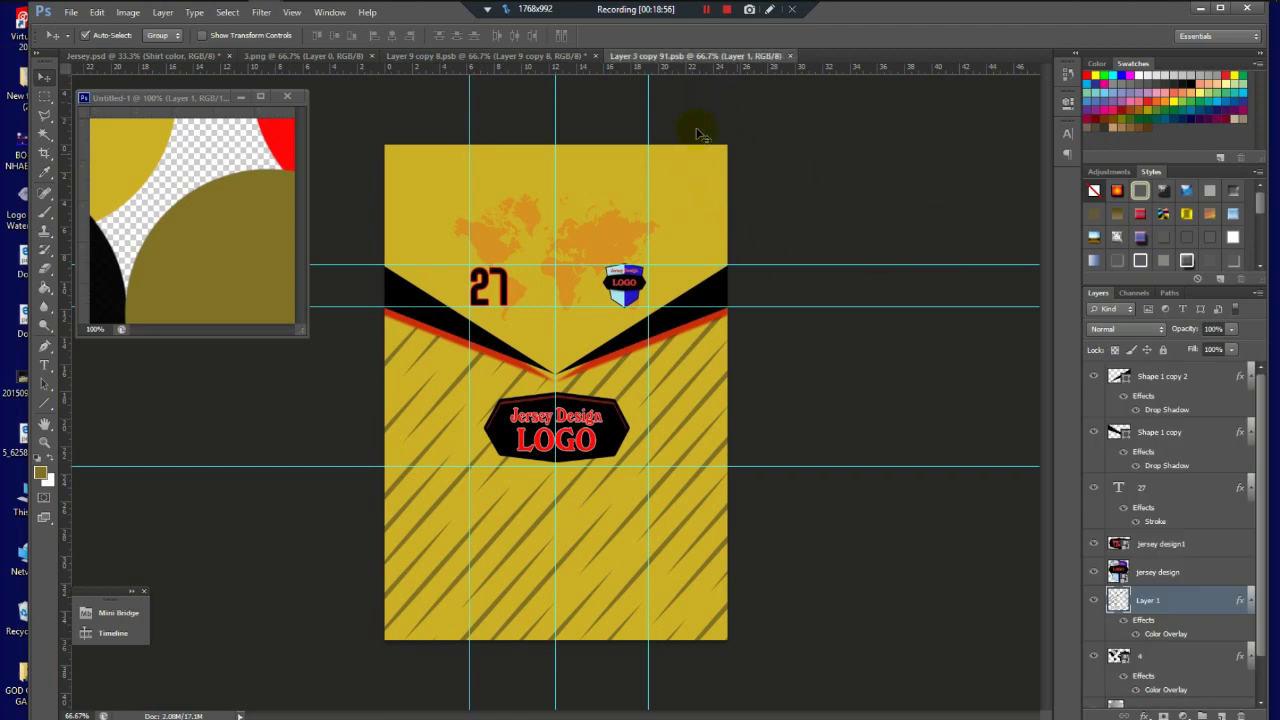
left_click(792, 56)
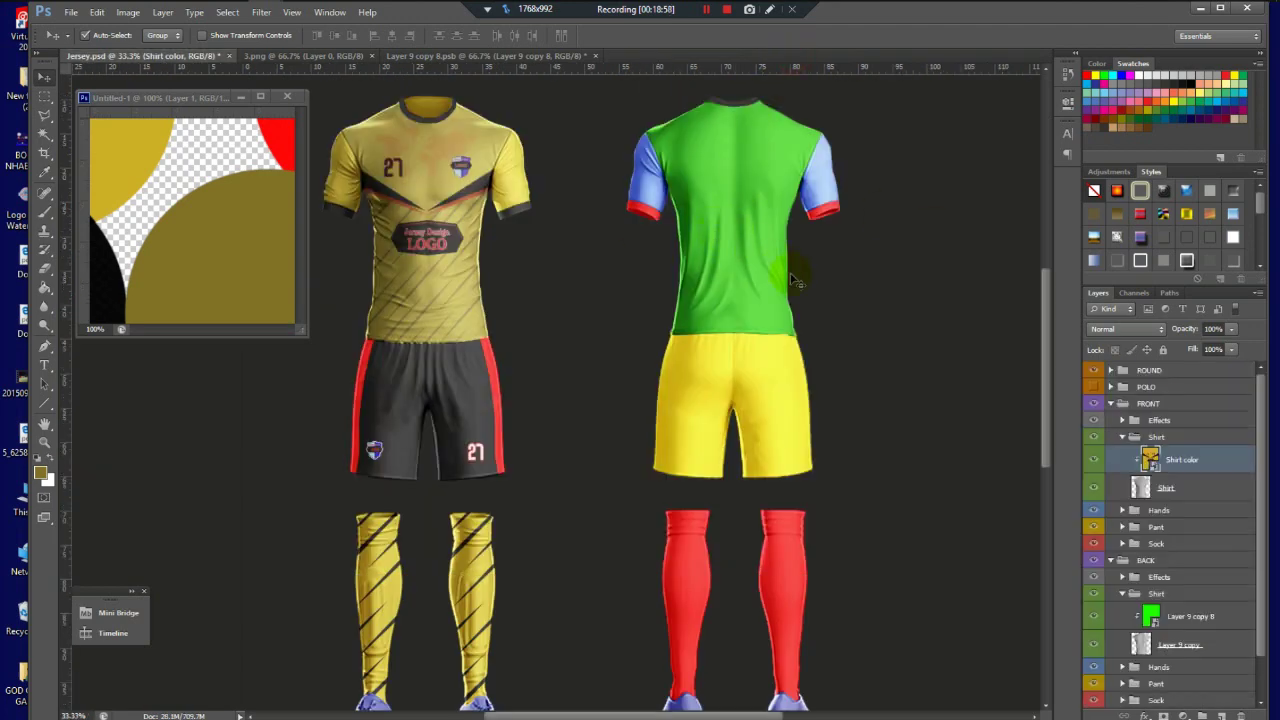
left_click(556, 56)
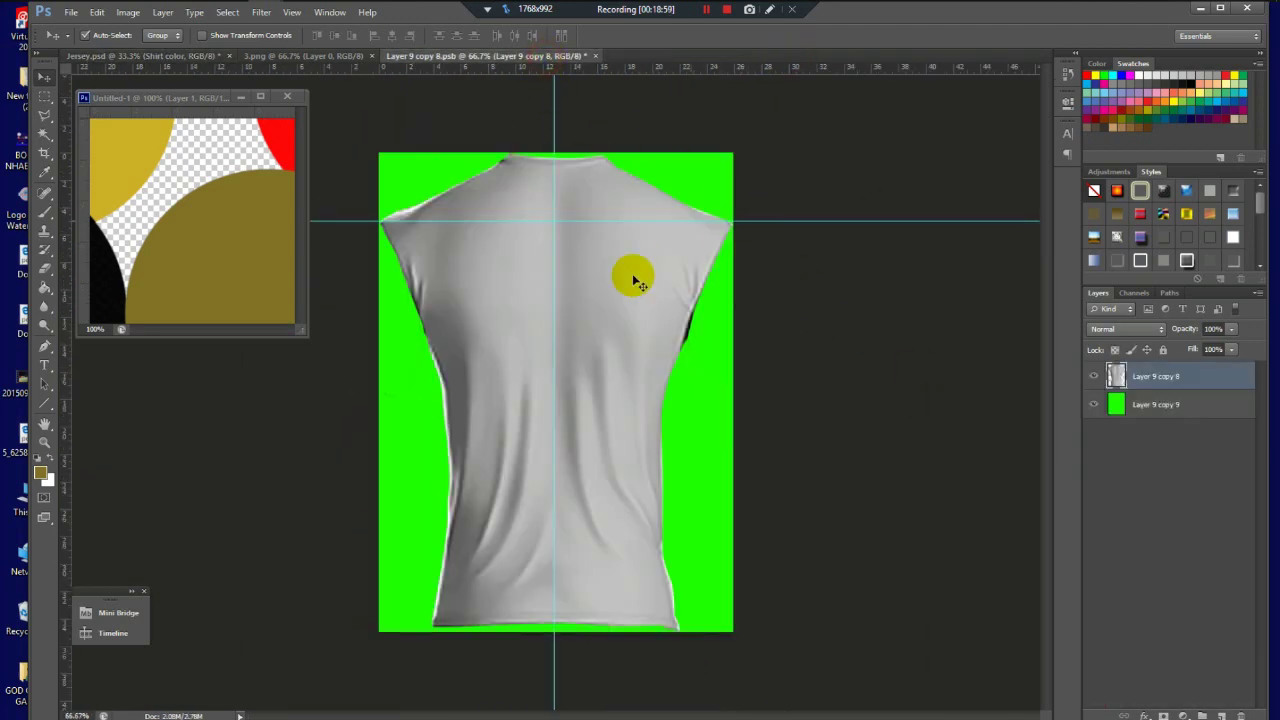
left_click(480, 336)
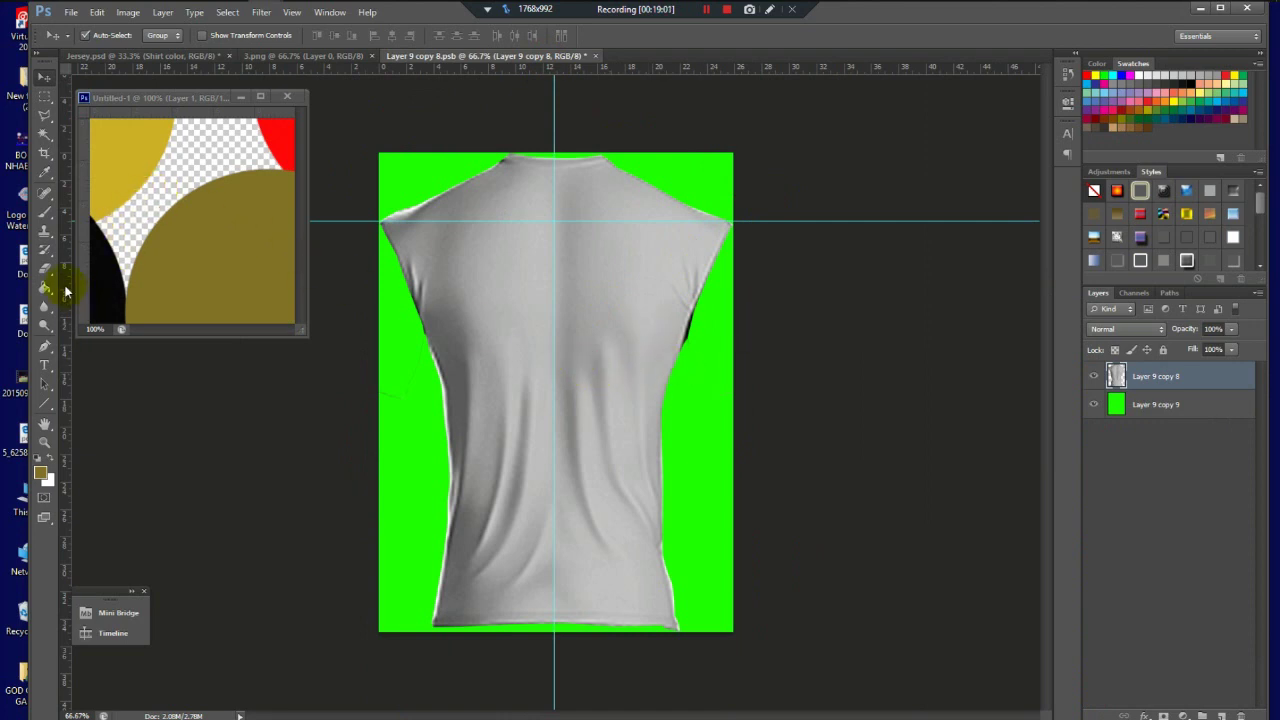
Step: Paint the entire green Layer 9 copy 9 with the gold sampled from the Untitled-1 swatches
left_click(44, 212)
left_click(1190, 405)
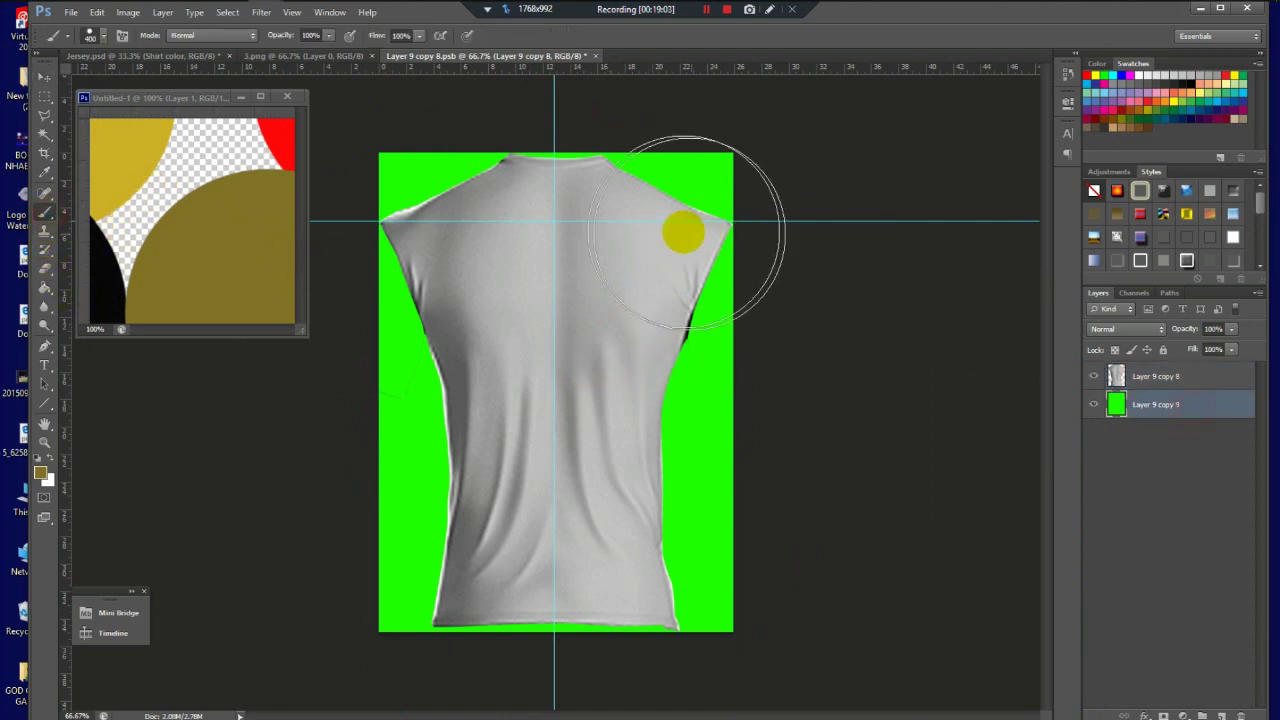
left_click(134, 162, "alt")
mouse_move(420, 195)
left_mouse_down()
mouse_move(959, 210)
mouse_move(405, 256)
mouse_move(595, 333)
mouse_move(862, 383)
mouse_move(365, 504)
mouse_move(526, 379)
mouse_move(600, 398)
mouse_move(564, 469)
mouse_move(258, 612)
left_mouse_up()
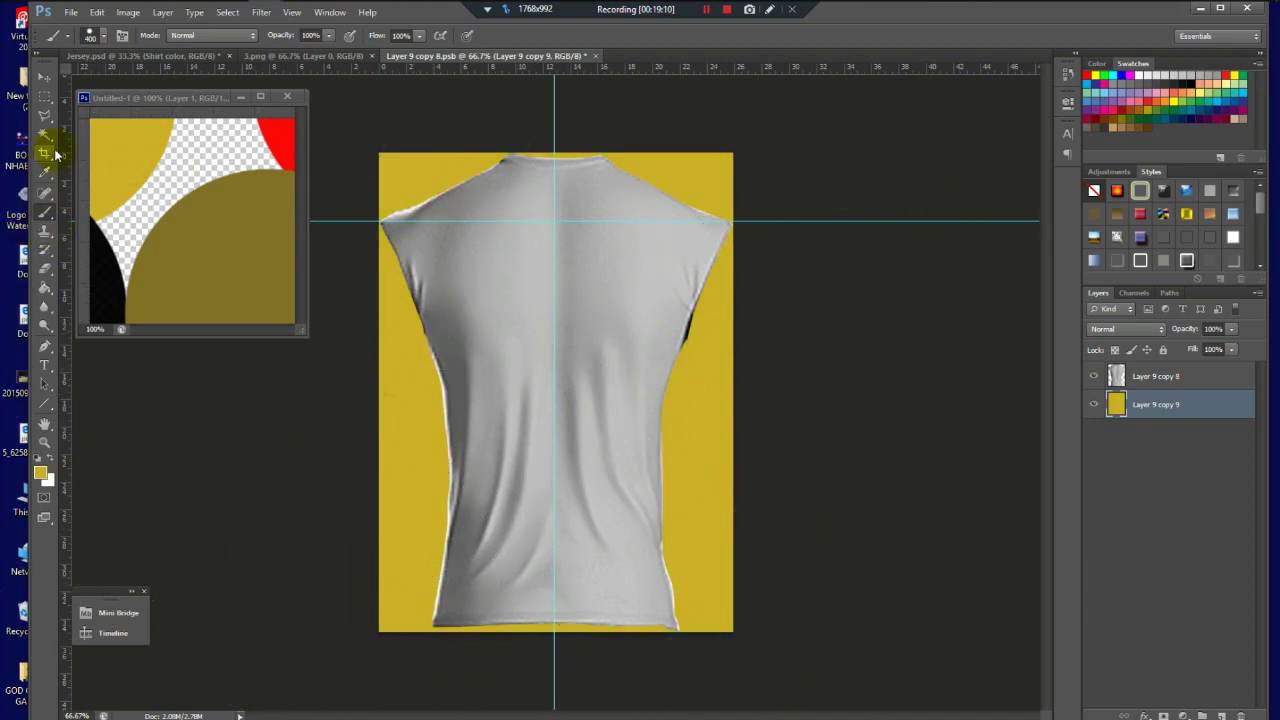
left_click(44, 77)
left_click(498, 131)
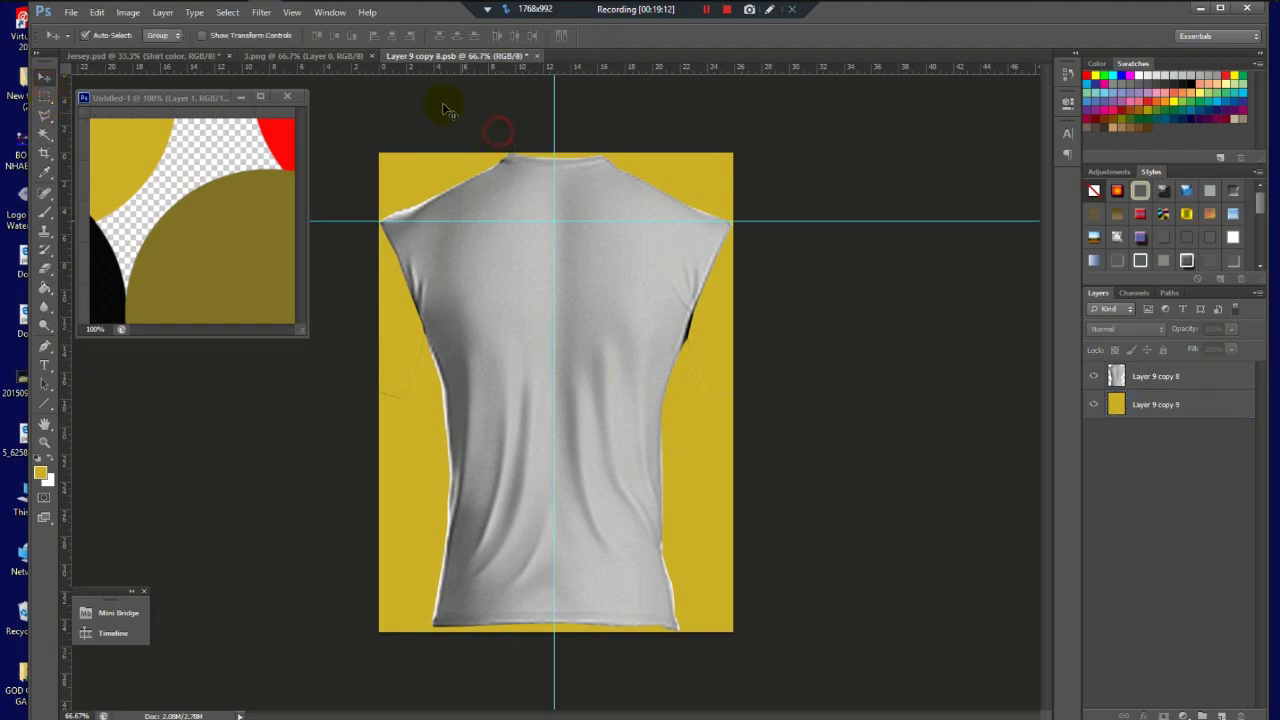
Step: Bring the black diagonal stripes from 3.png into Layer 9 copy 8.psb and scale them to 56.54% width and 76.23% height, filling the canvas
left_click(340, 60)
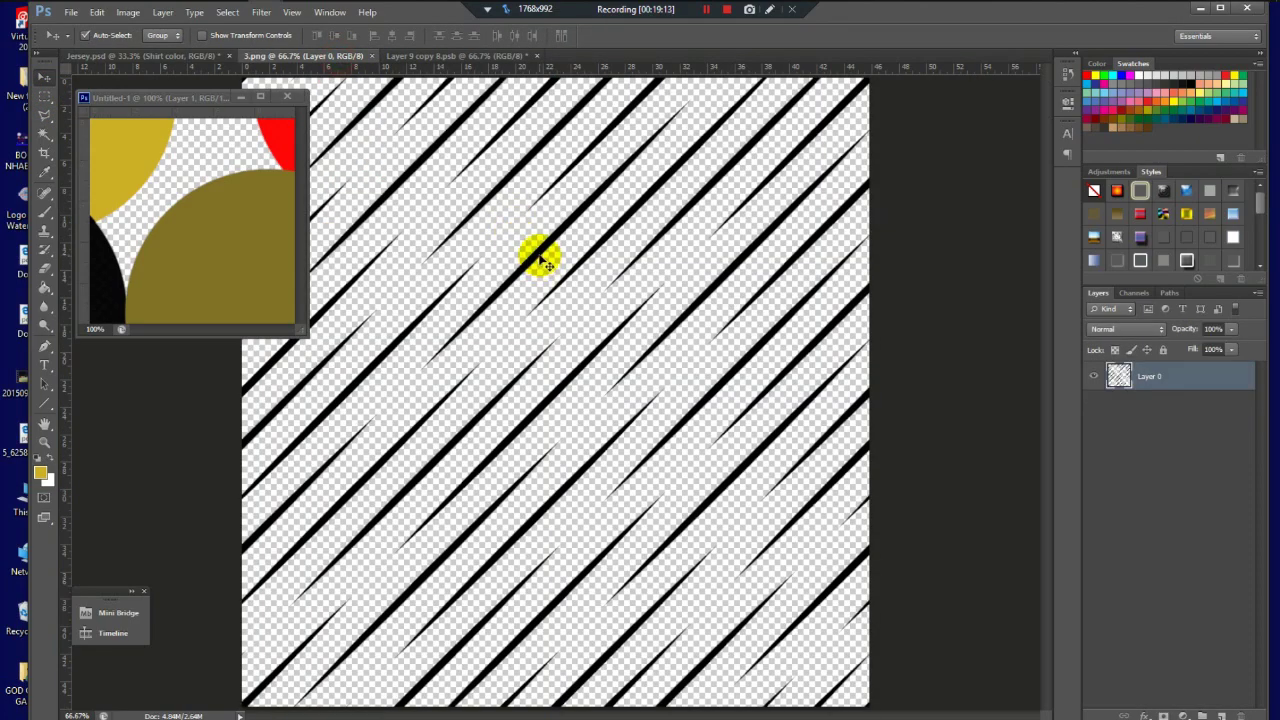
left_click_drag(540, 258, 708, 290)
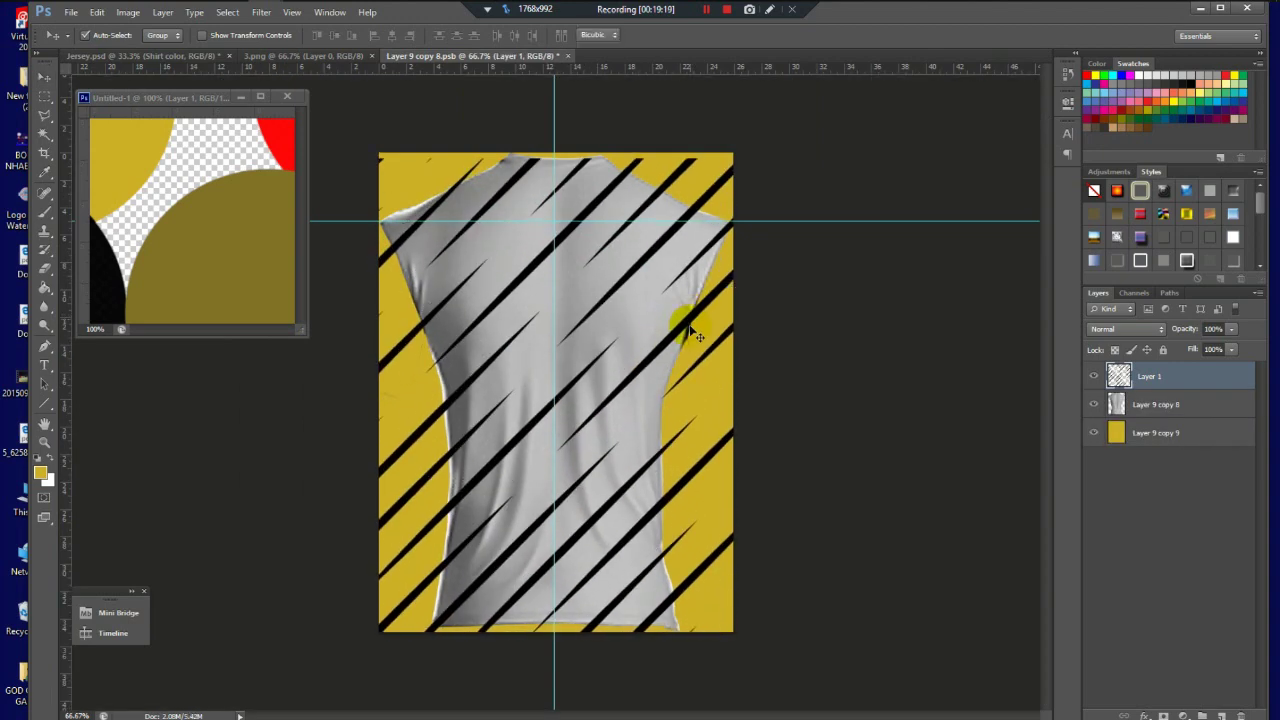
key("ctrl+t")
key("ctrl+minus")
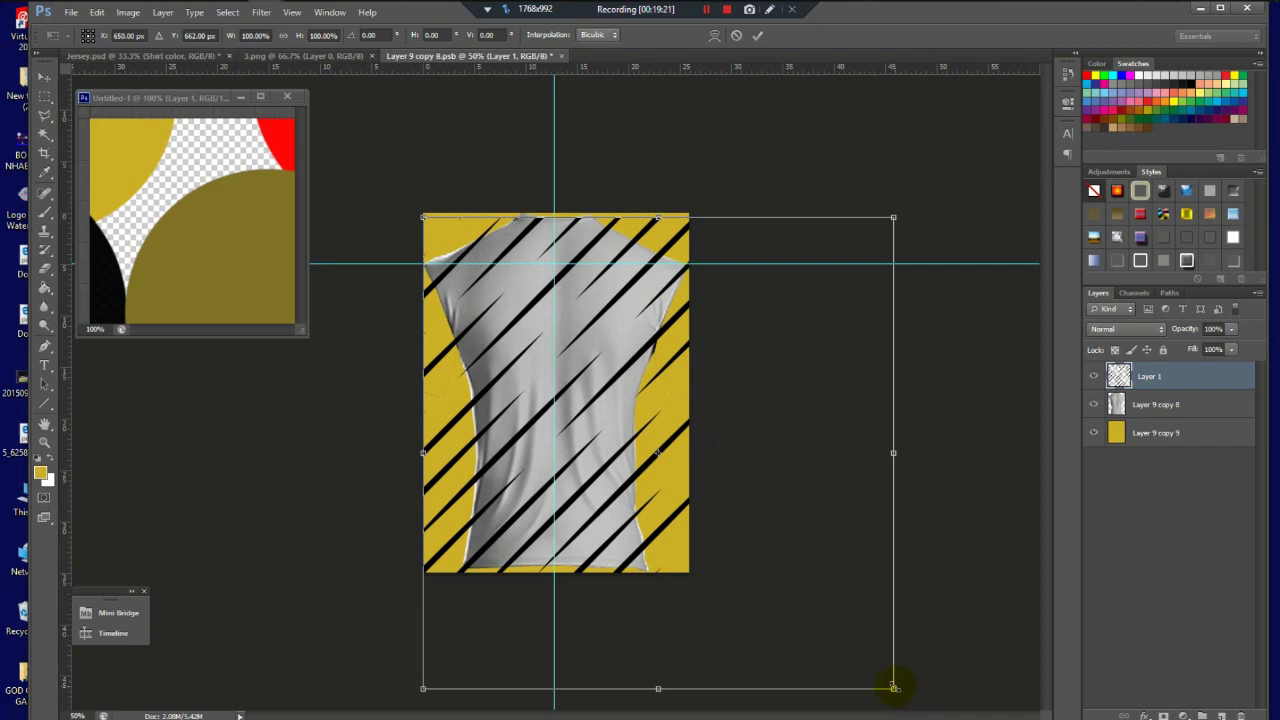
left_click_drag(893, 688, 689, 572)
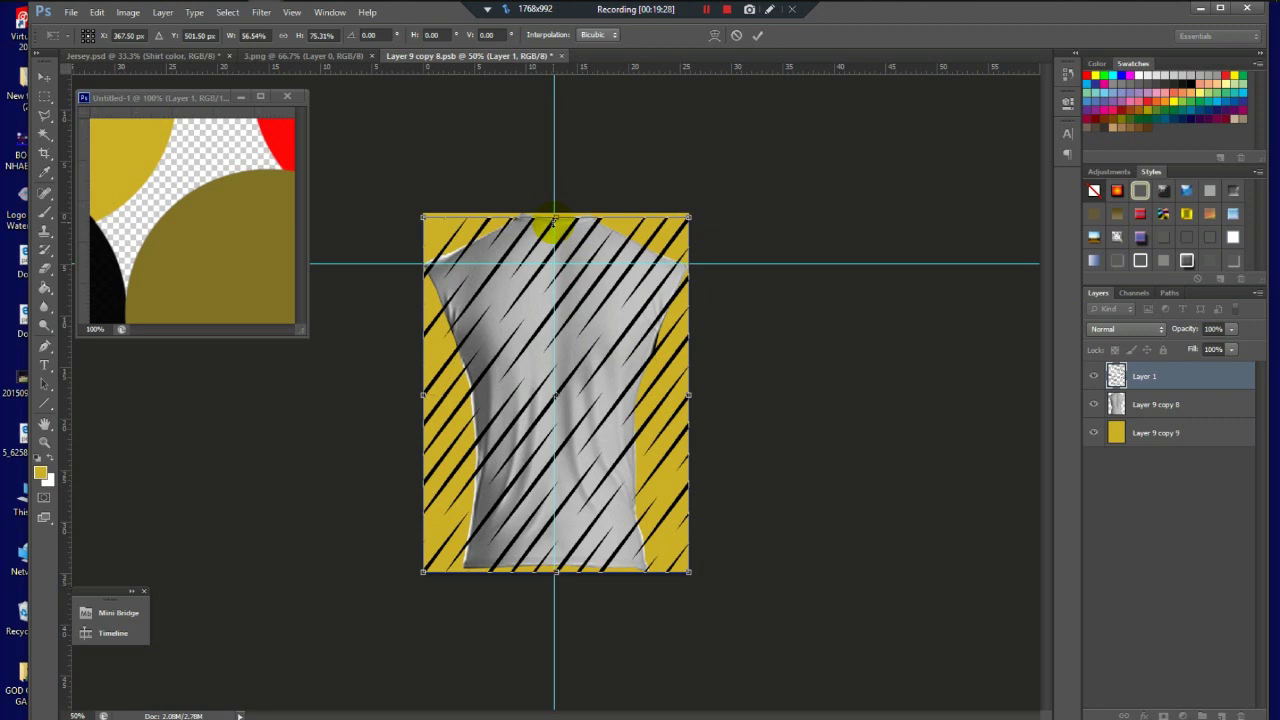
mouse_move(554, 220)
left_mouse_down()
mouse_move(551, 308)
mouse_move(565, 230)
mouse_move(555, 213)
left_mouse_up()
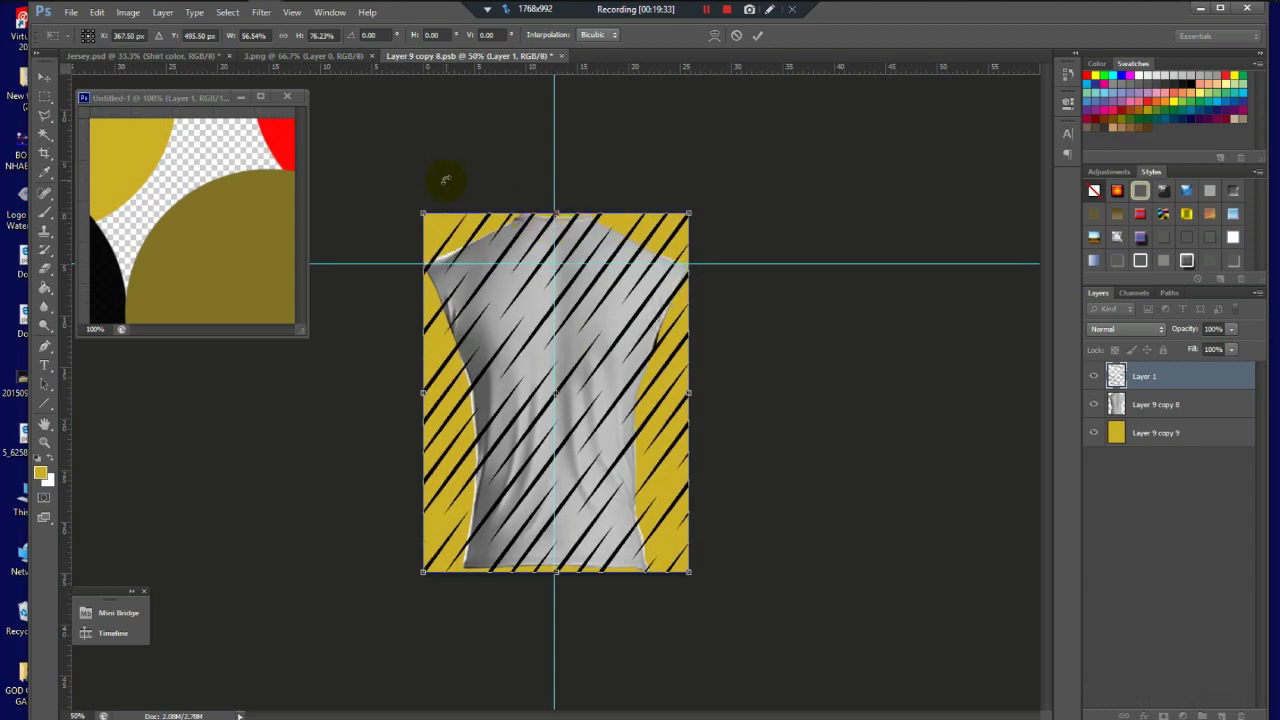
double_click(607, 366)
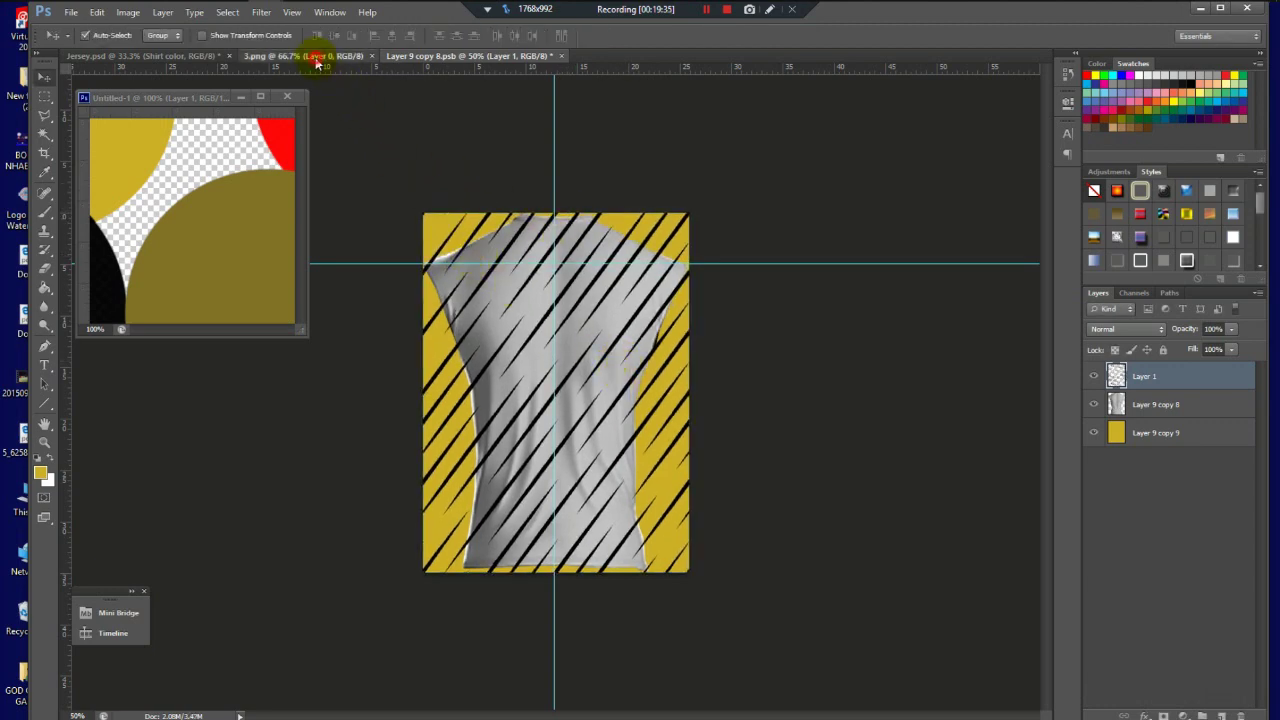
Step: Apply a Color Overlay in dark gold 827125, sampled from the Untitled-1 swatch, to the stripe layer of Layer 9 copy 8.psb
left_click(305, 55)
left_click(189, 58)
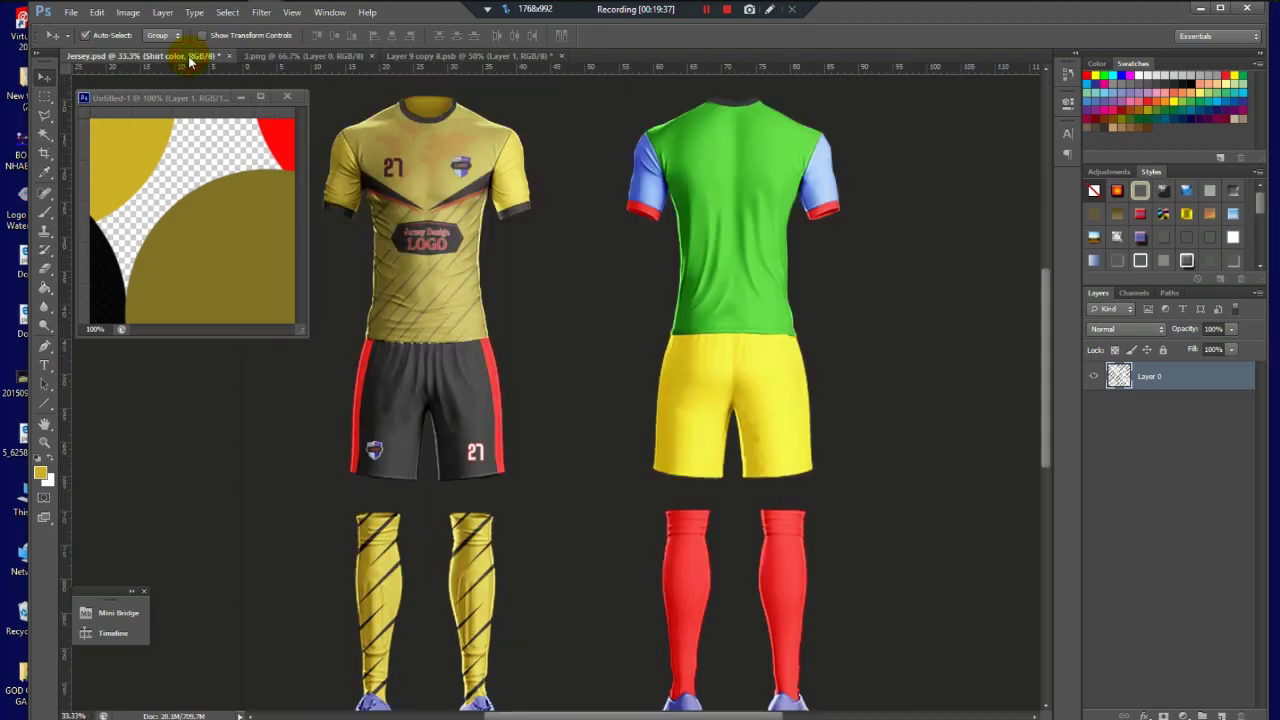
left_click(392, 58)
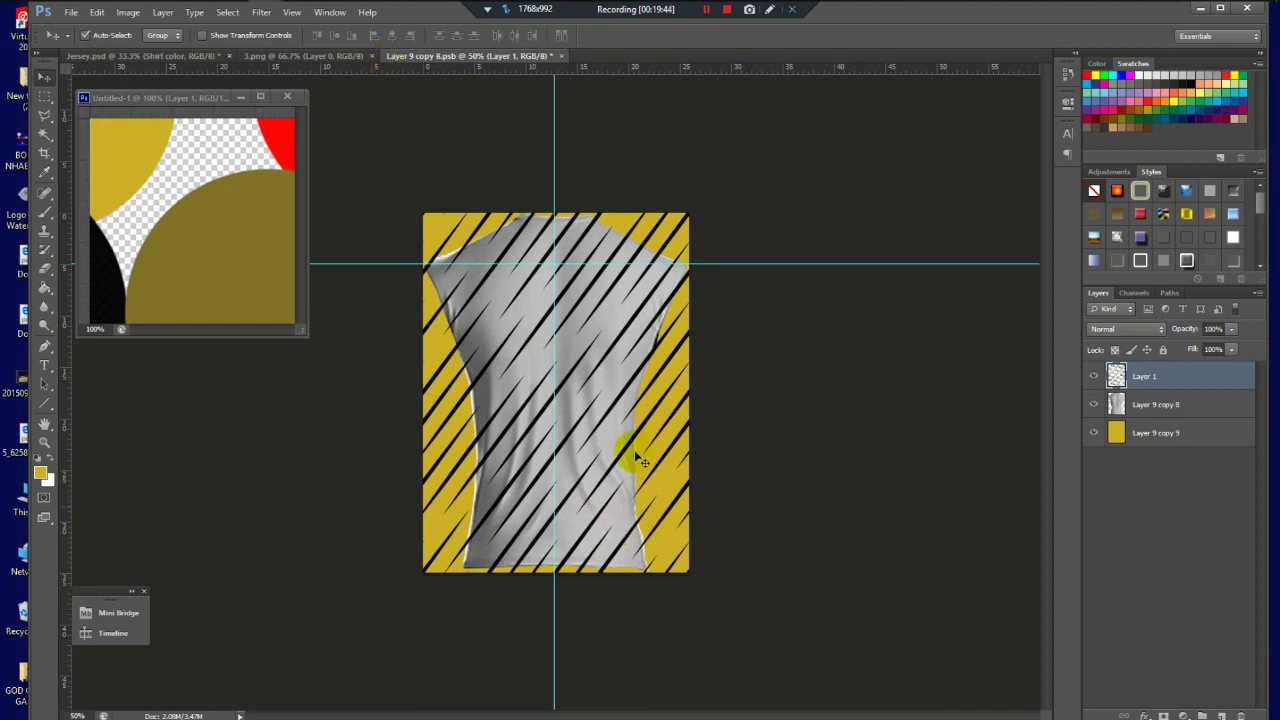
left_click(1234, 380)
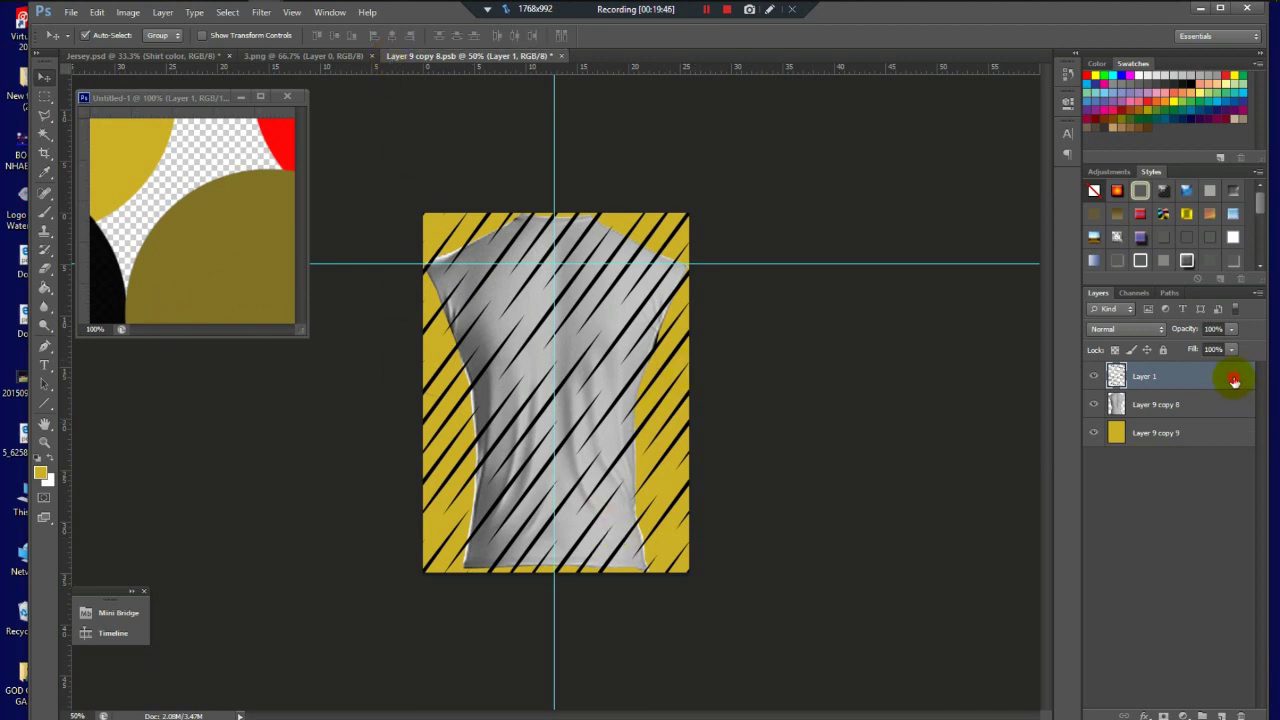
double_click(1234, 382)
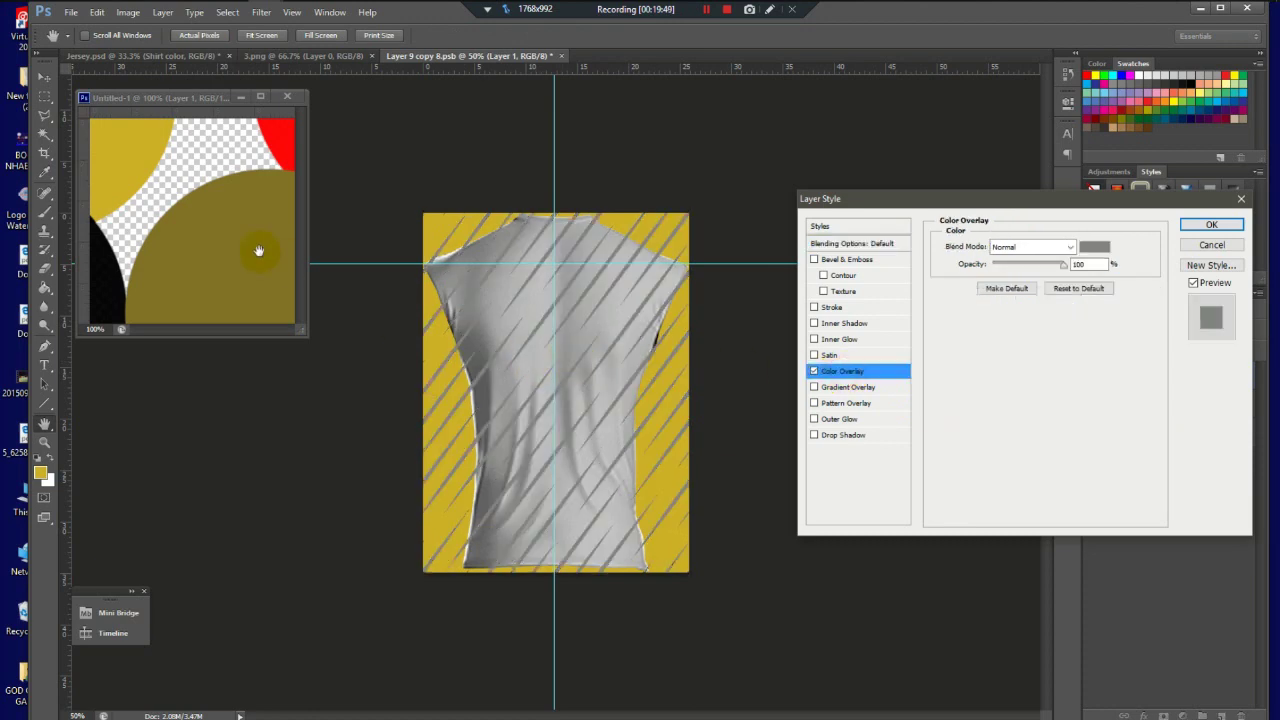
left_click(1094, 246)
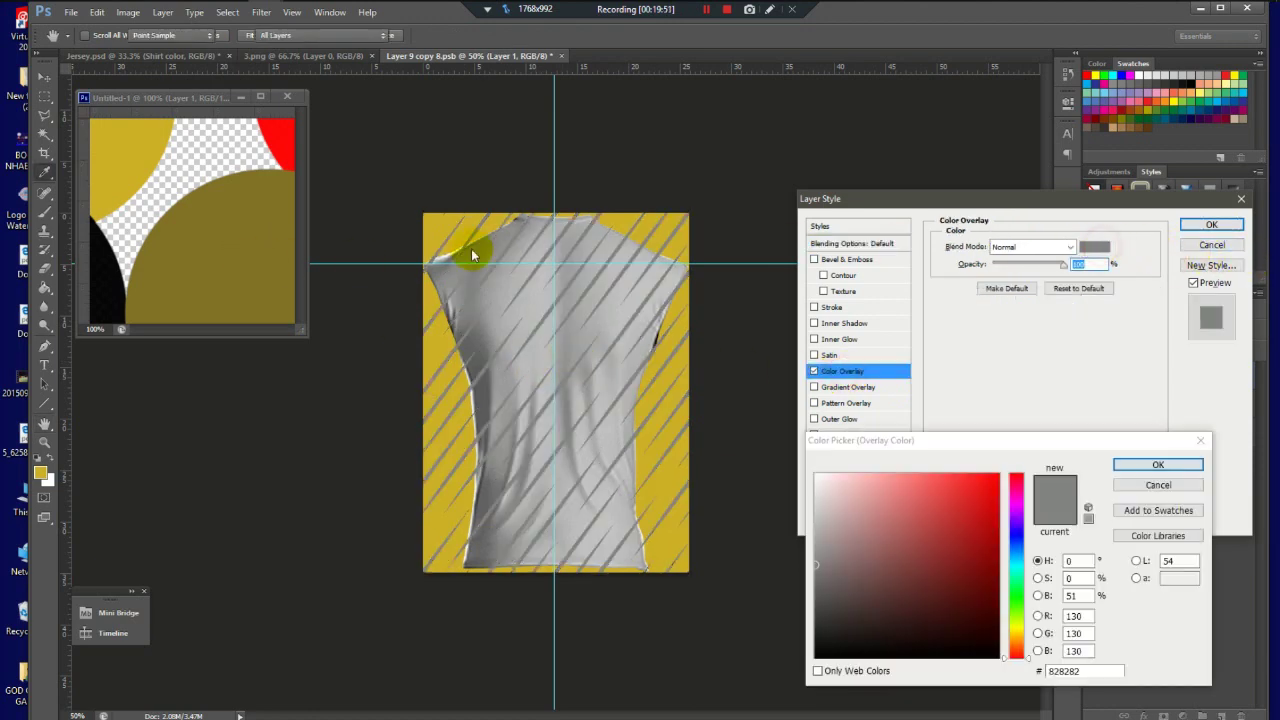
left_click(228, 272)
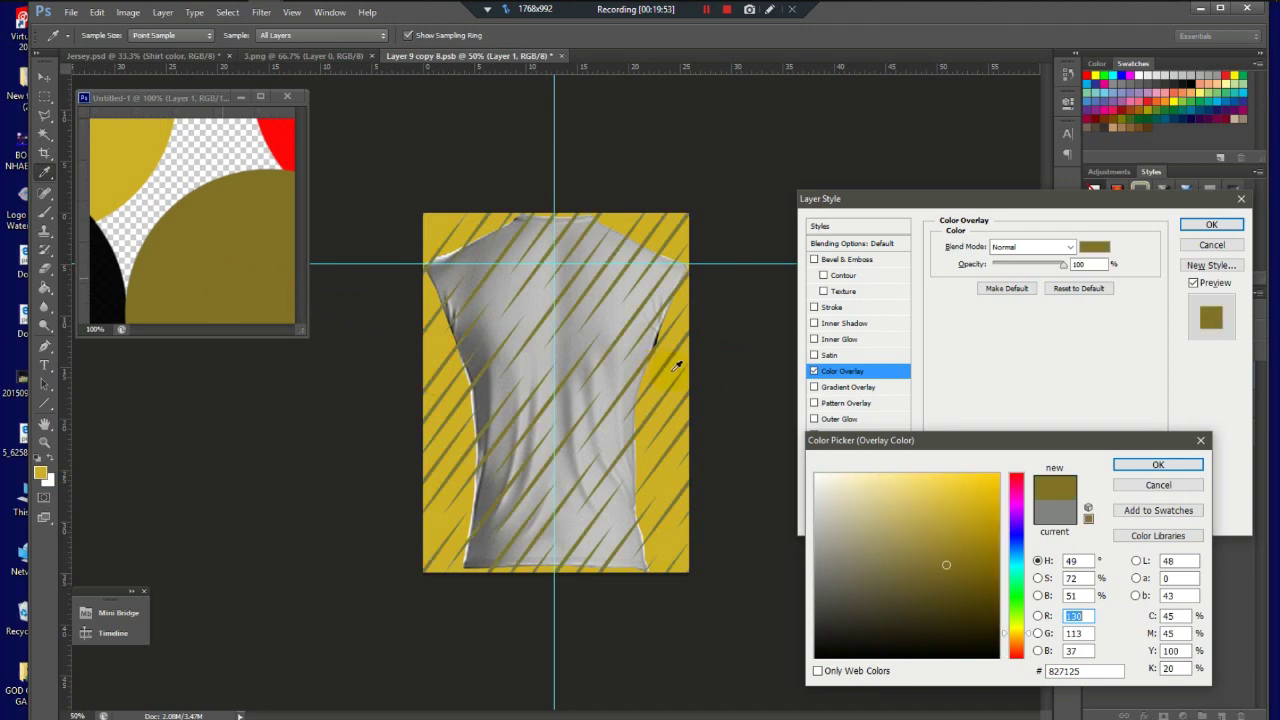
left_click(1155, 466)
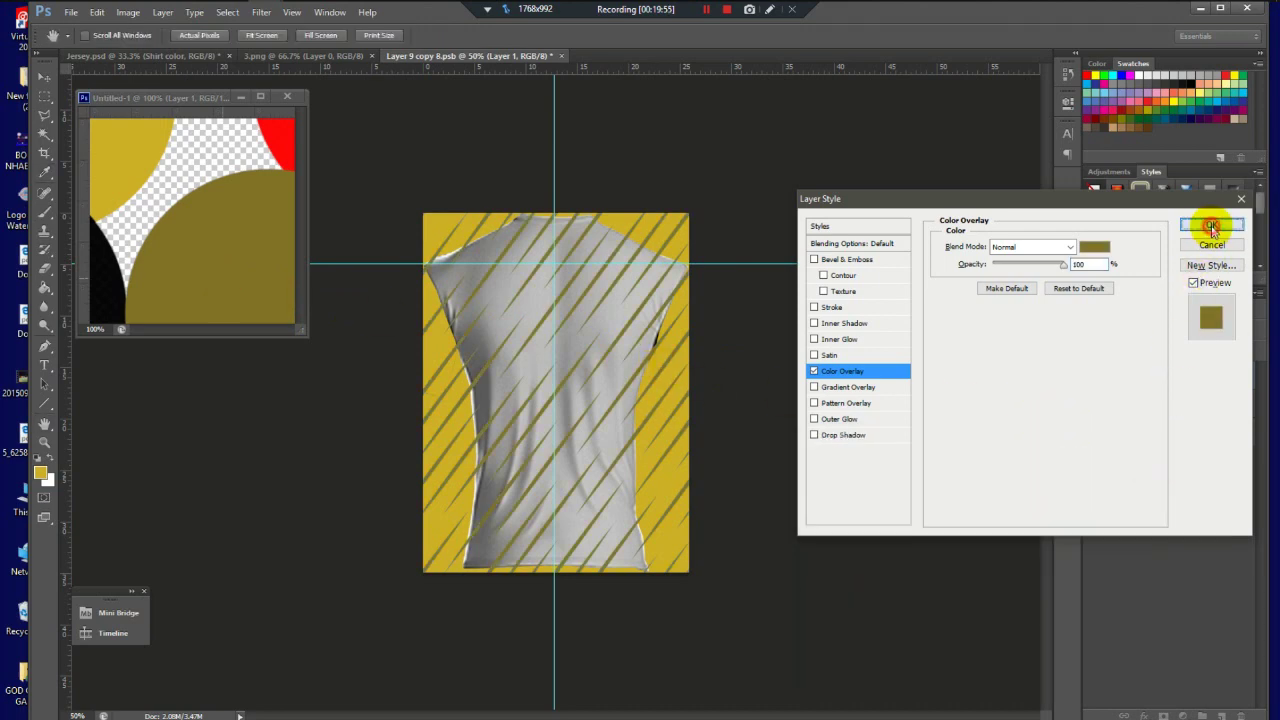
left_click(1211, 224)
scroll(455, 279, "up", 2)
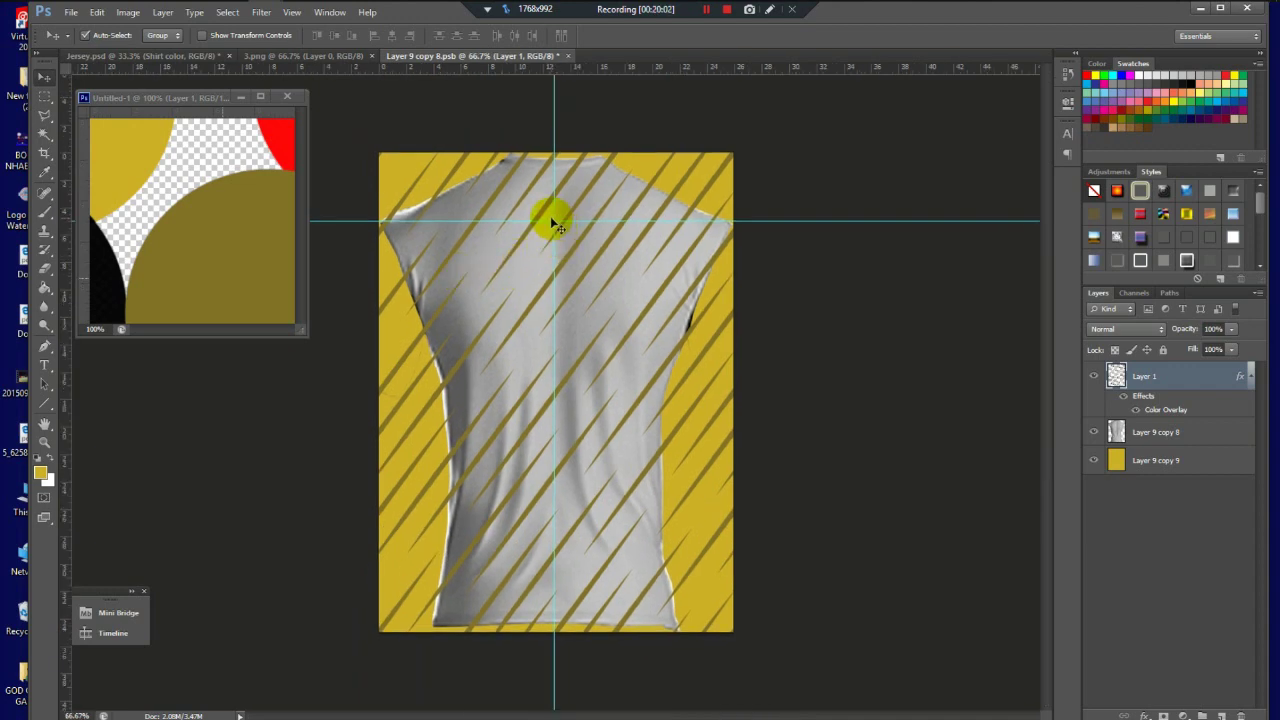
Step: Draw a closed Pen tool shape about 769 px wide and 163 px high over the shoulders, with a lower-edge anchor at the guide intersection
left_click(48, 349)
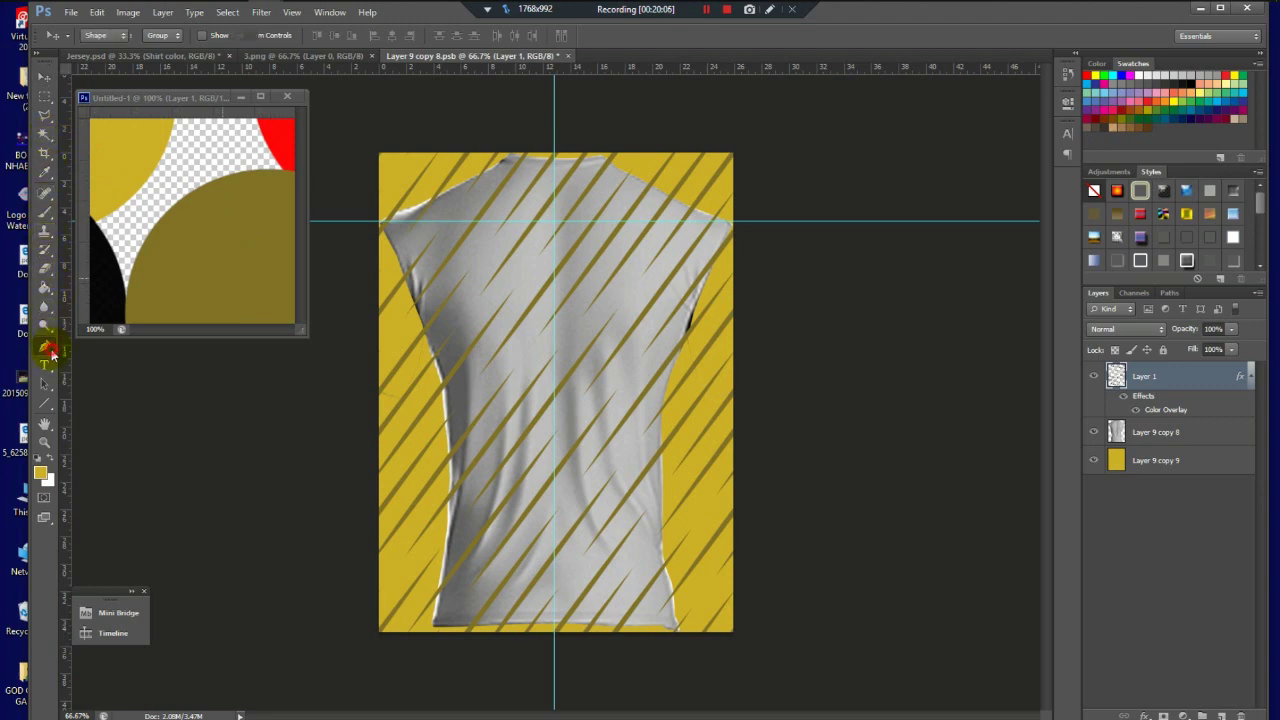
left_click(380, 224)
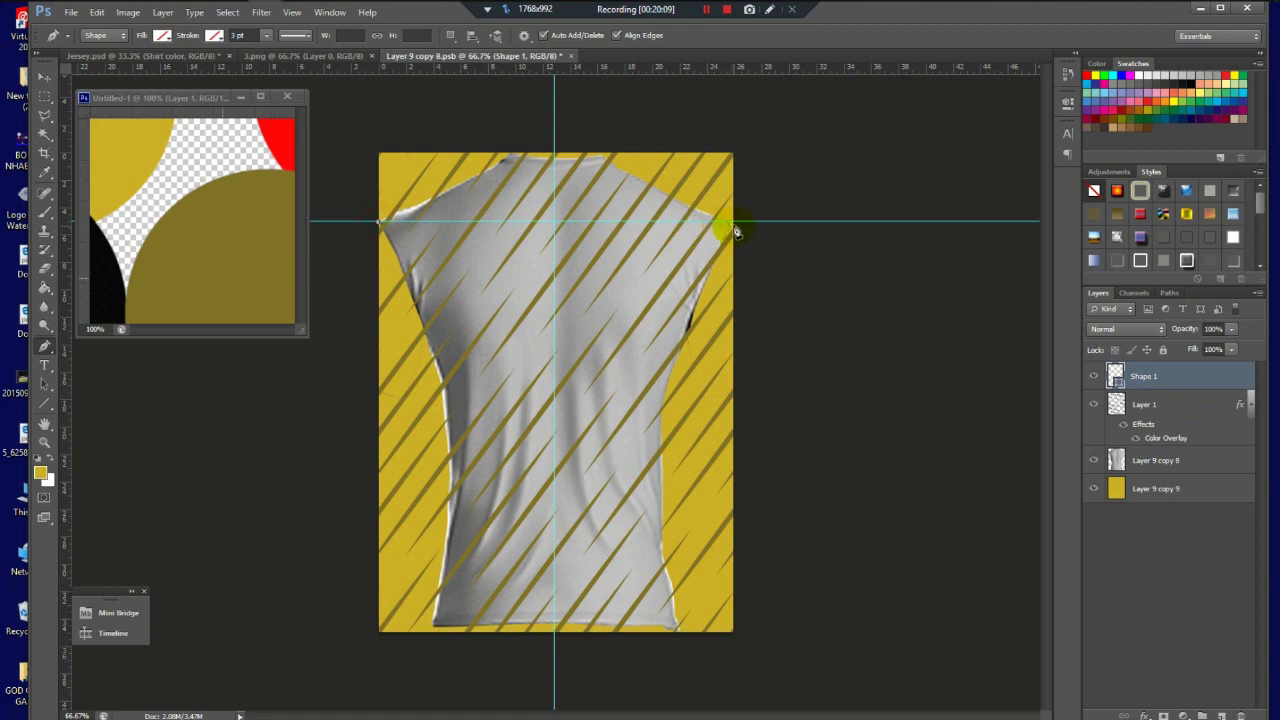
left_click(736, 230)
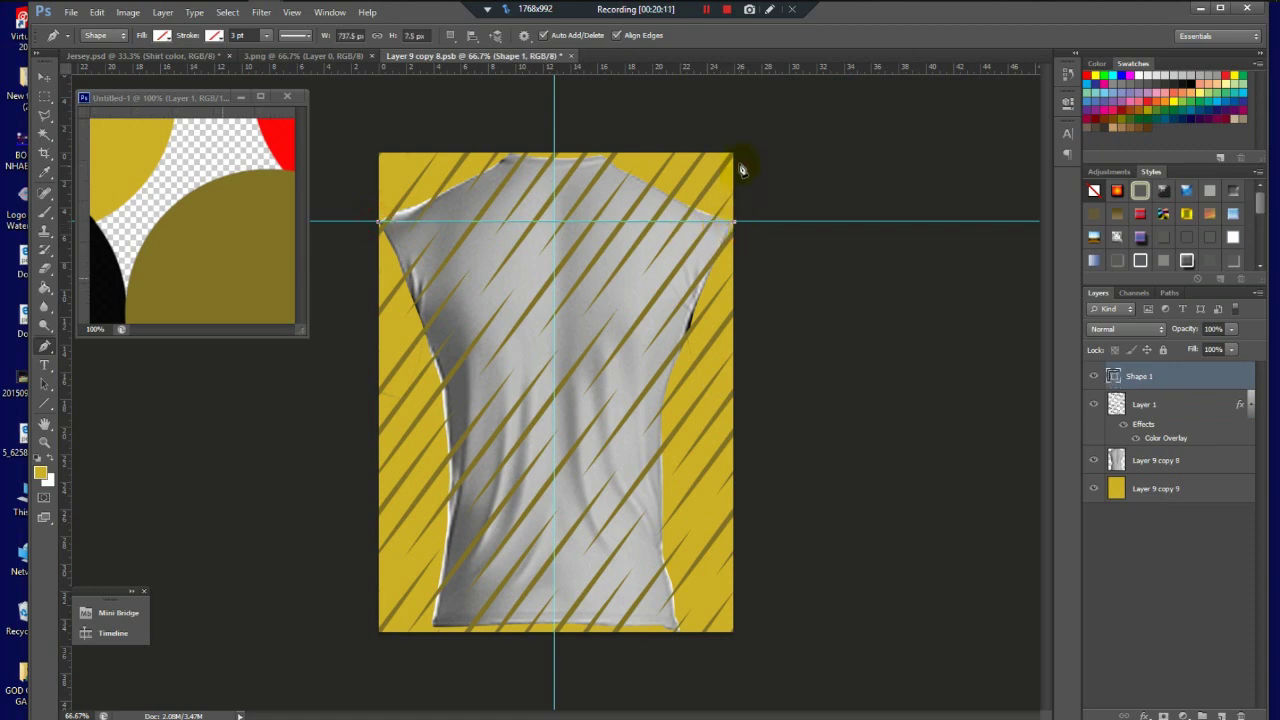
left_click(562, 227)
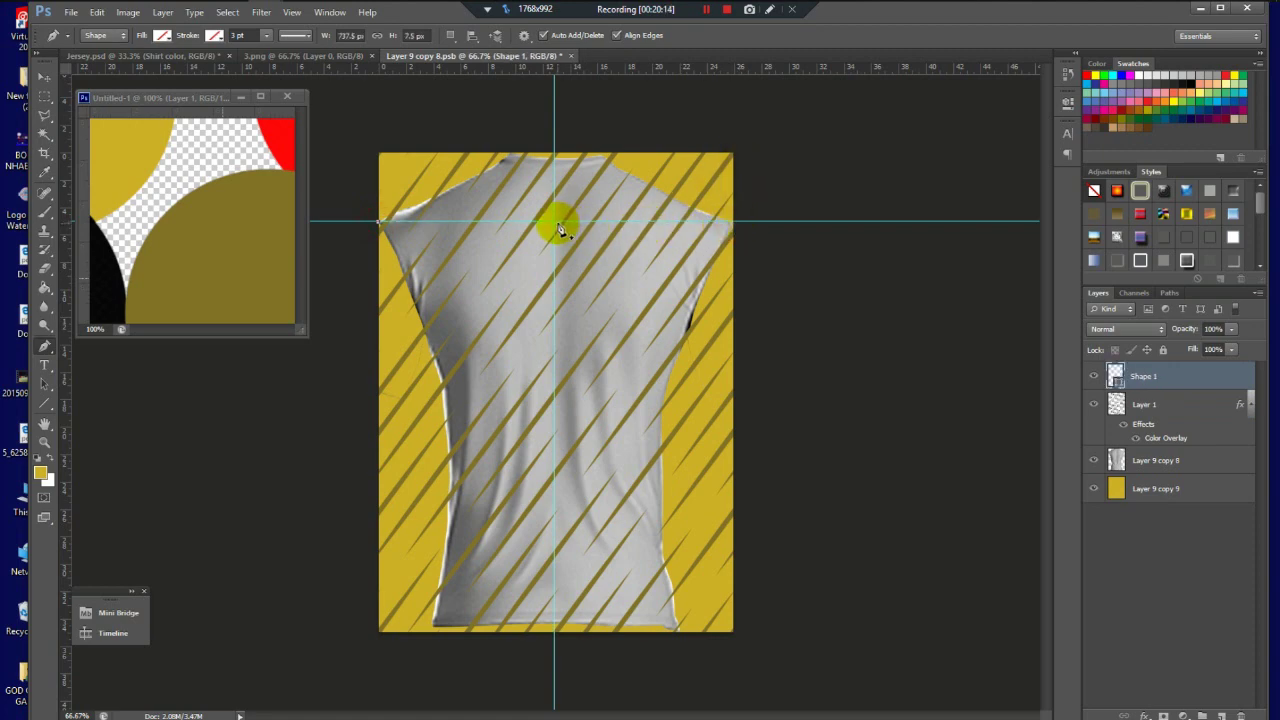
left_click(556, 223)
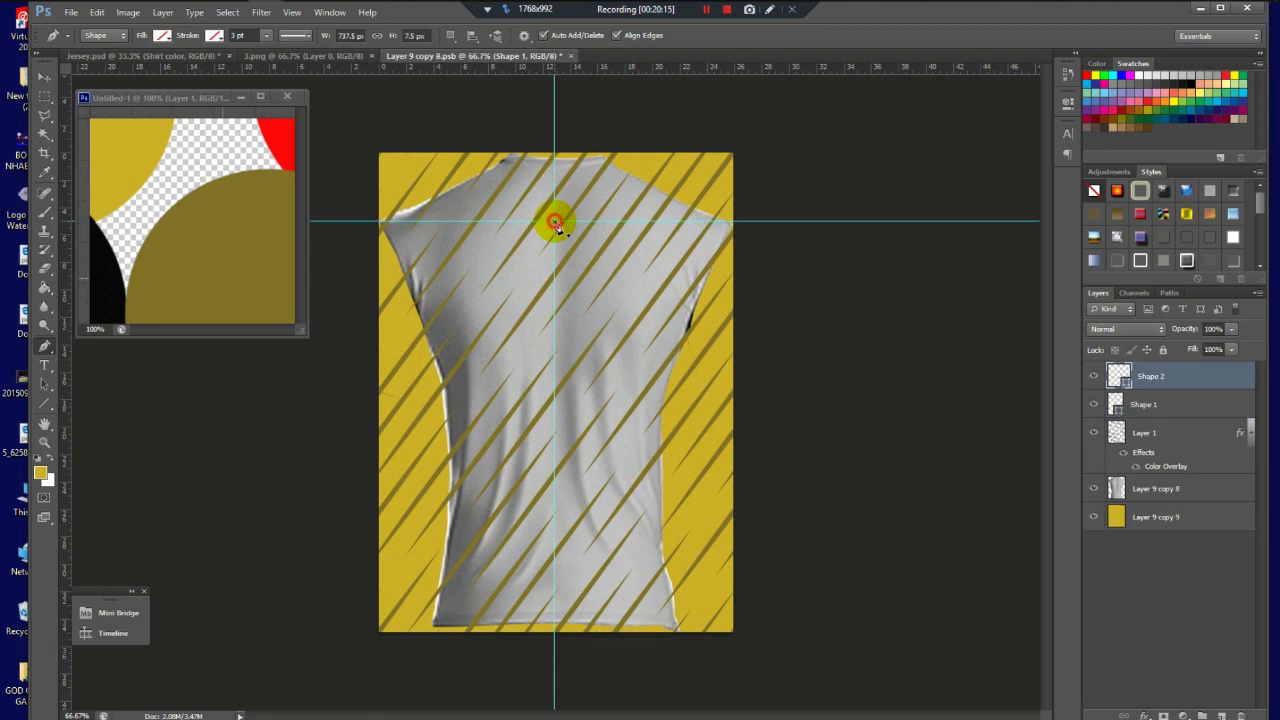
left_click(736, 225)
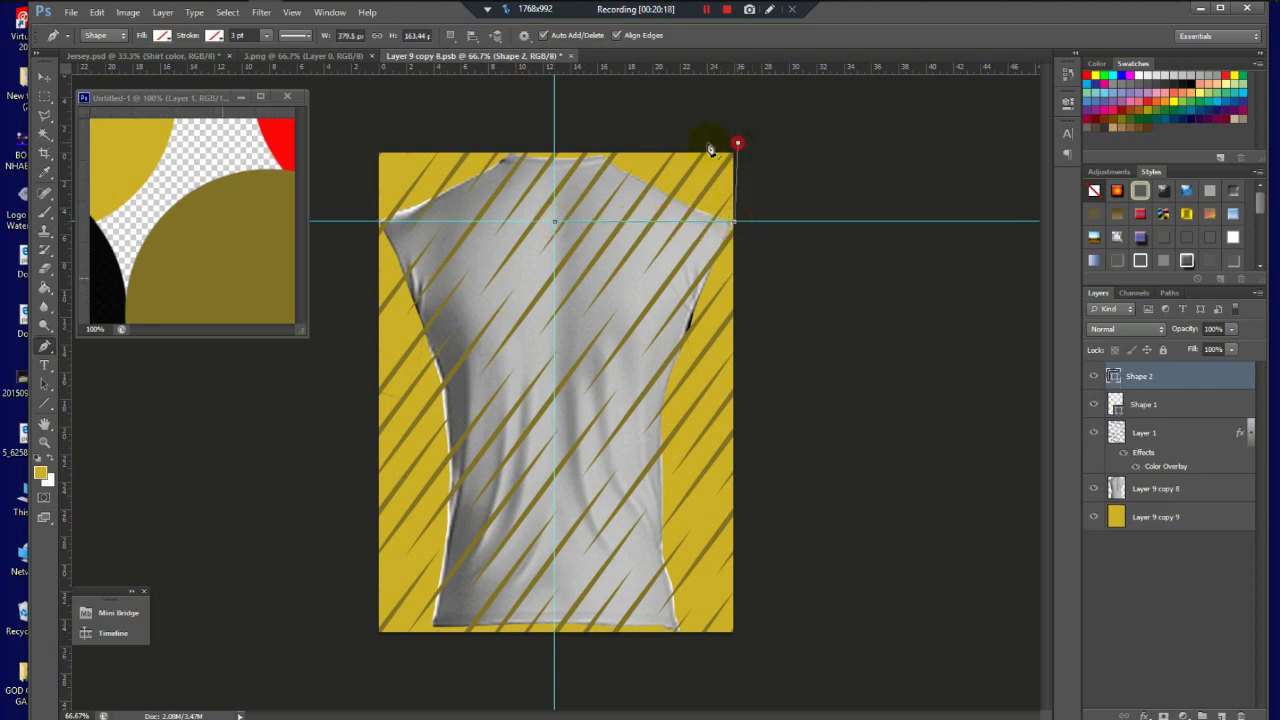
left_click(375, 143)
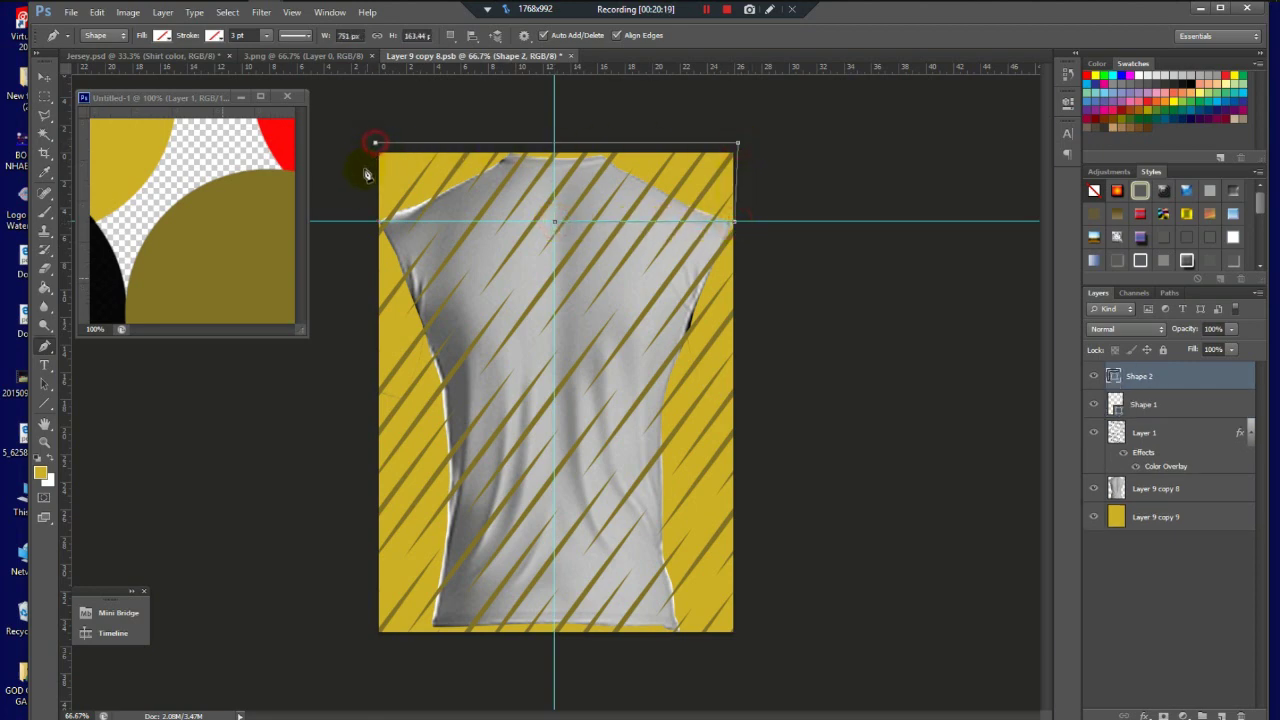
left_click(380, 223)
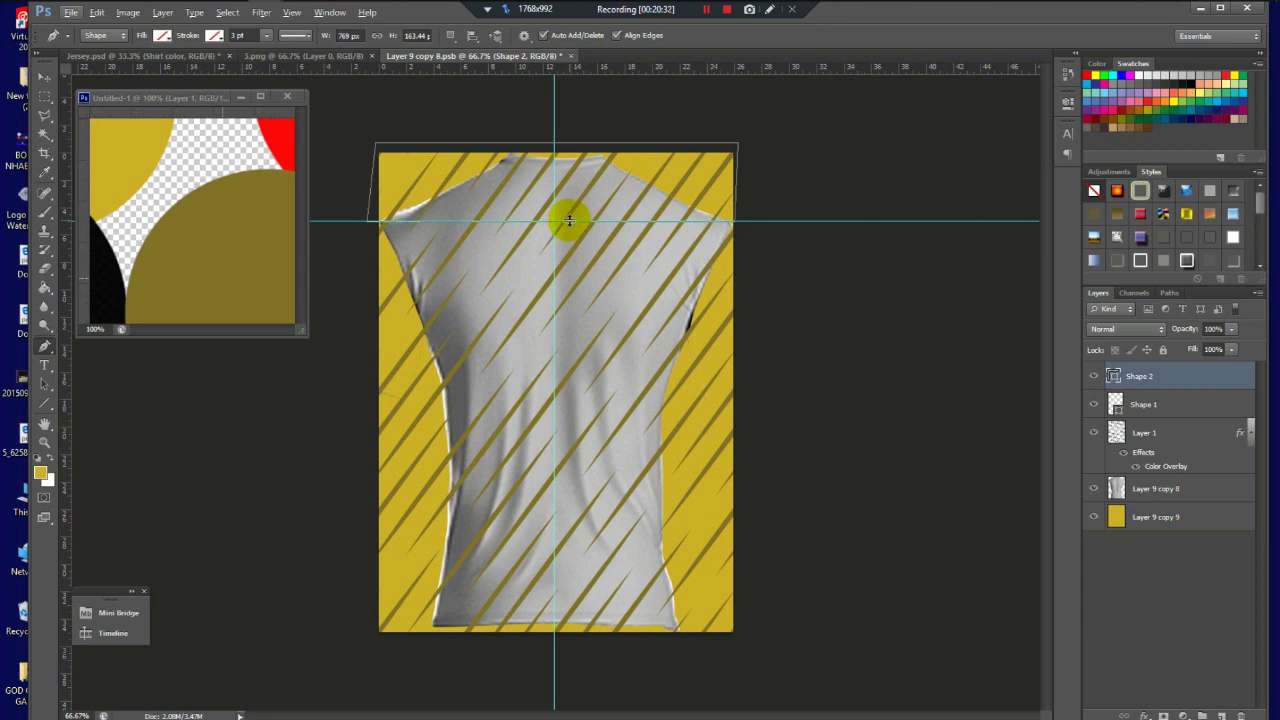
Step: Hide the guides, align the shape's lower-left corner with the canvas edge, and raise the lower edge's middle anchor to form a chevron peak
left_click_drag(568, 221, 571, 229)
key("ctrl+h")
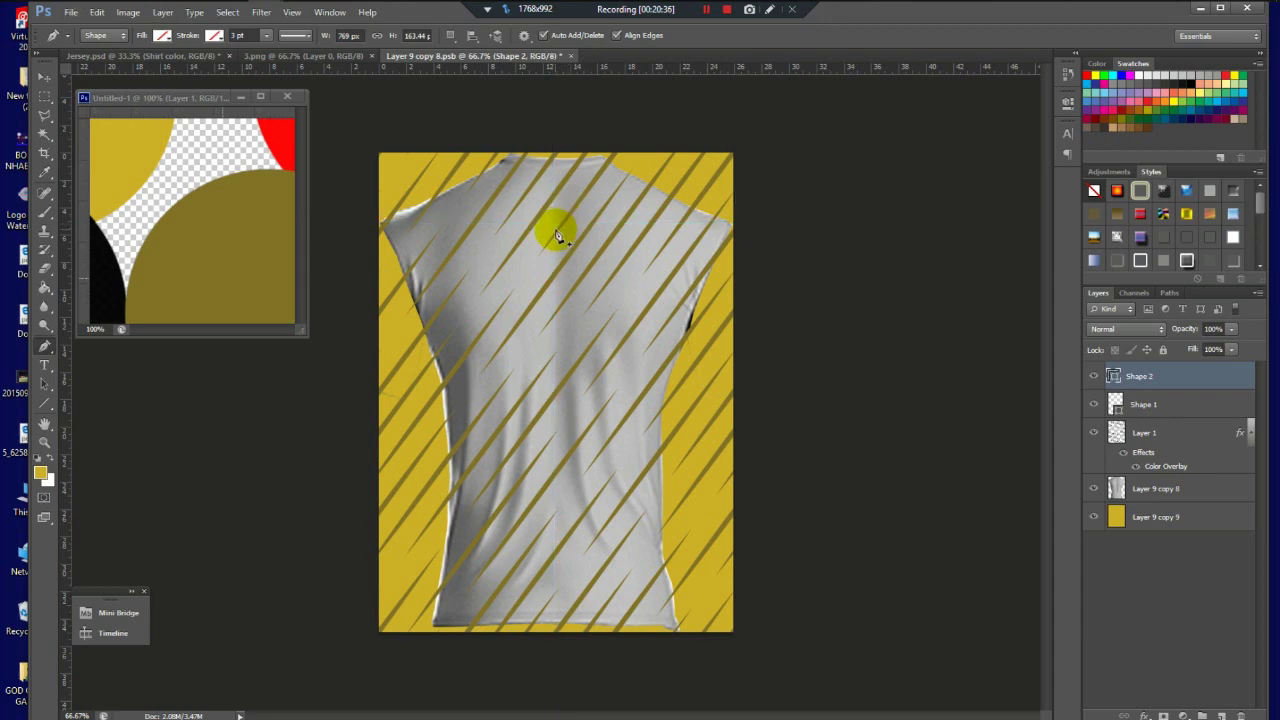
left_click(554, 228)
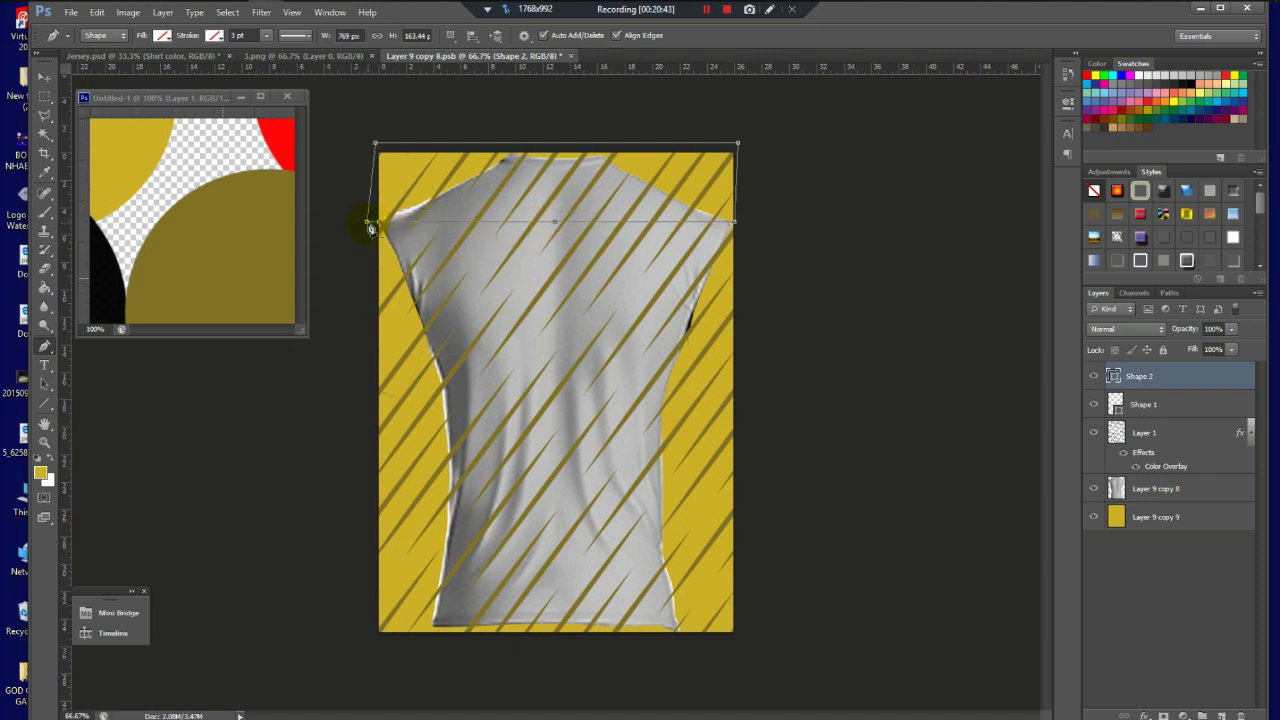
left_click_drag(370, 223, 378, 222)
left_click_drag(556, 224, 557, 198)
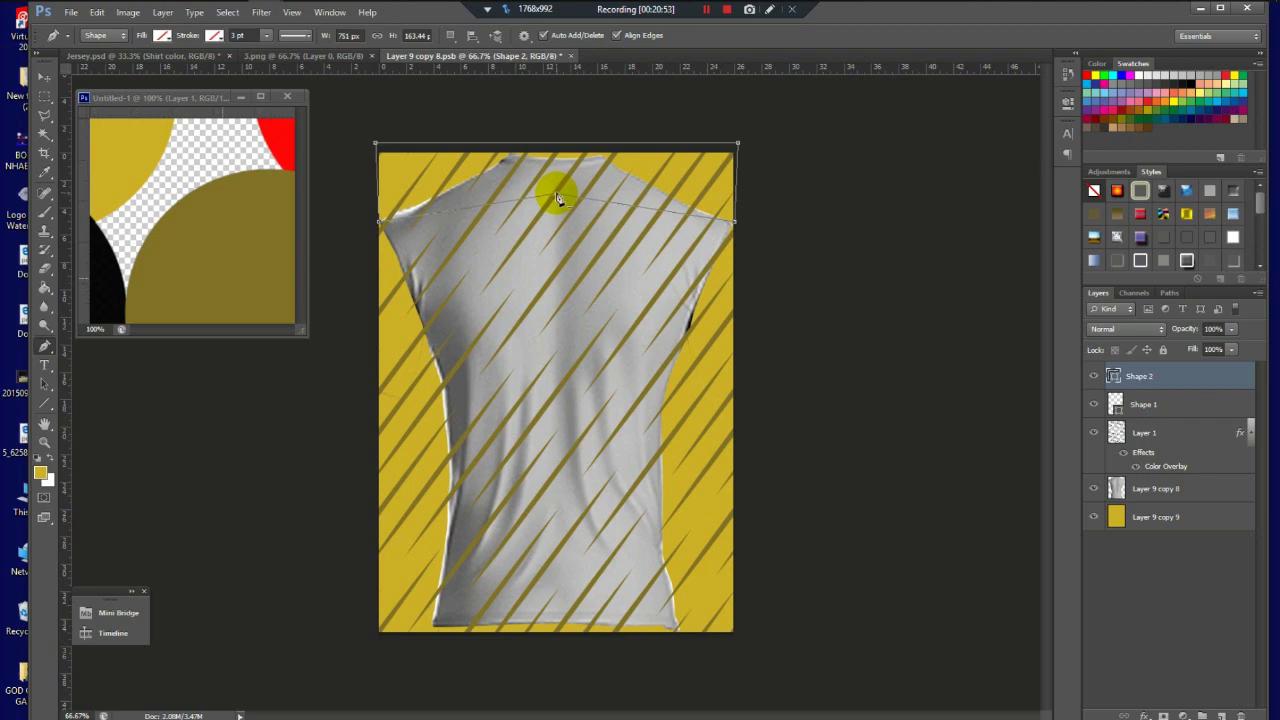
left_click_drag(559, 198, 559, 198)
left_click(728, 220)
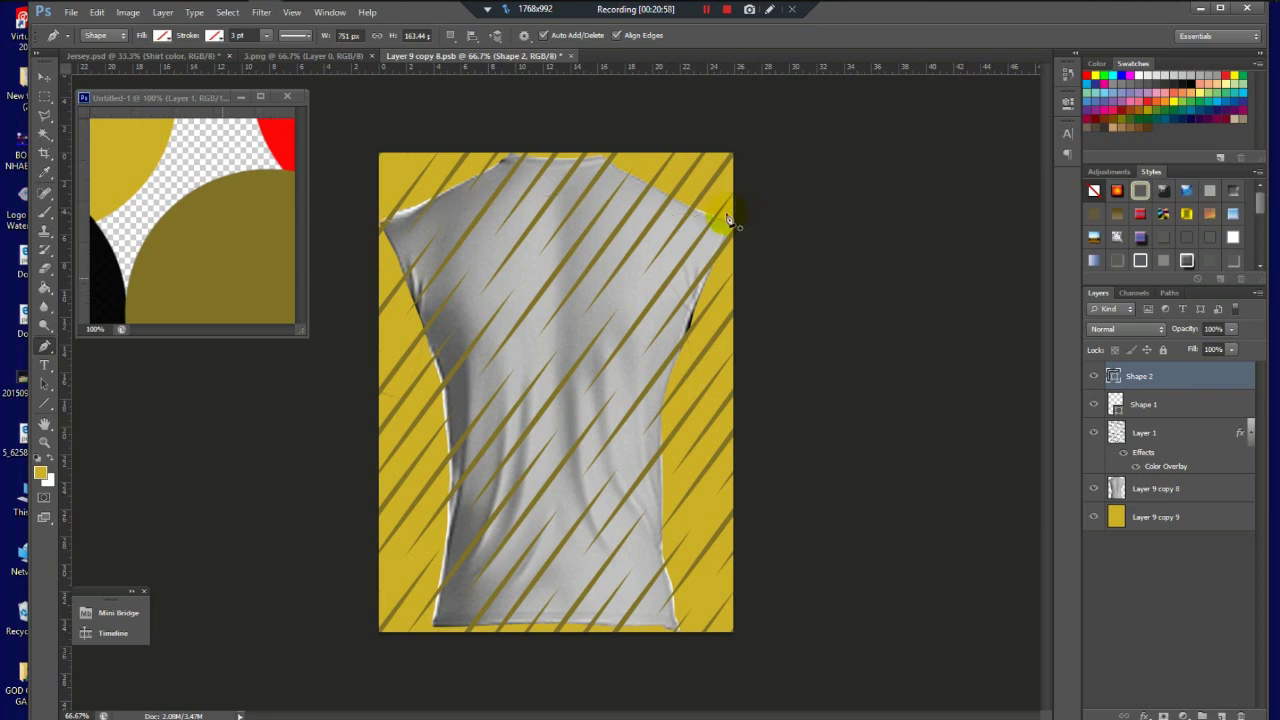
Step: Fill the Shape 2 chevron with black and move it slightly down over the shoulders
left_click(162, 36)
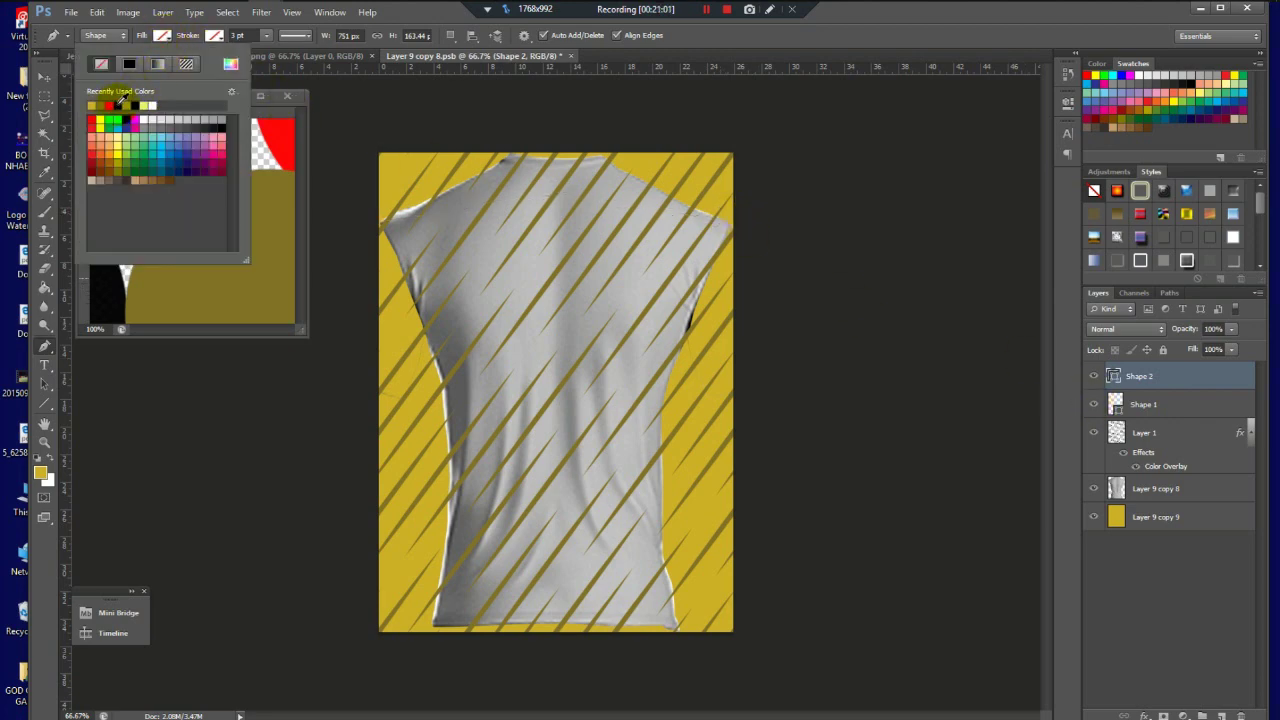
left_click(224, 121)
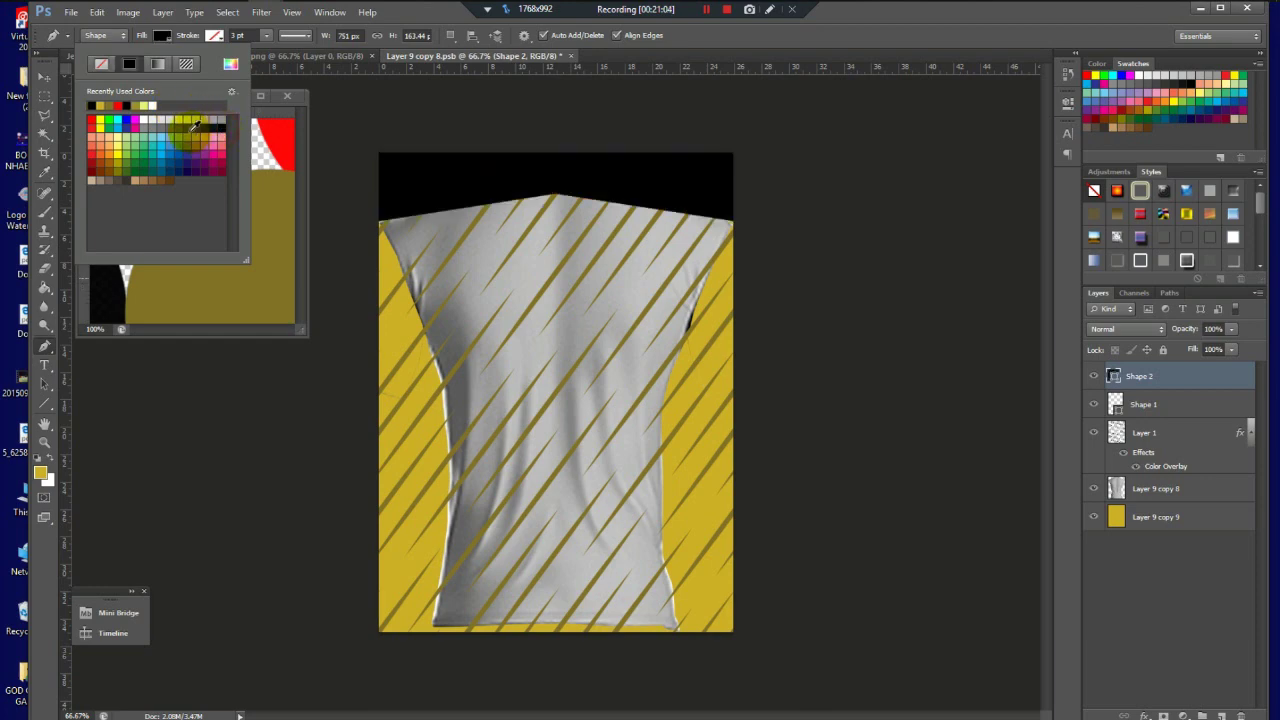
left_click(44, 77)
left_click_drag(706, 191, 744, 195)
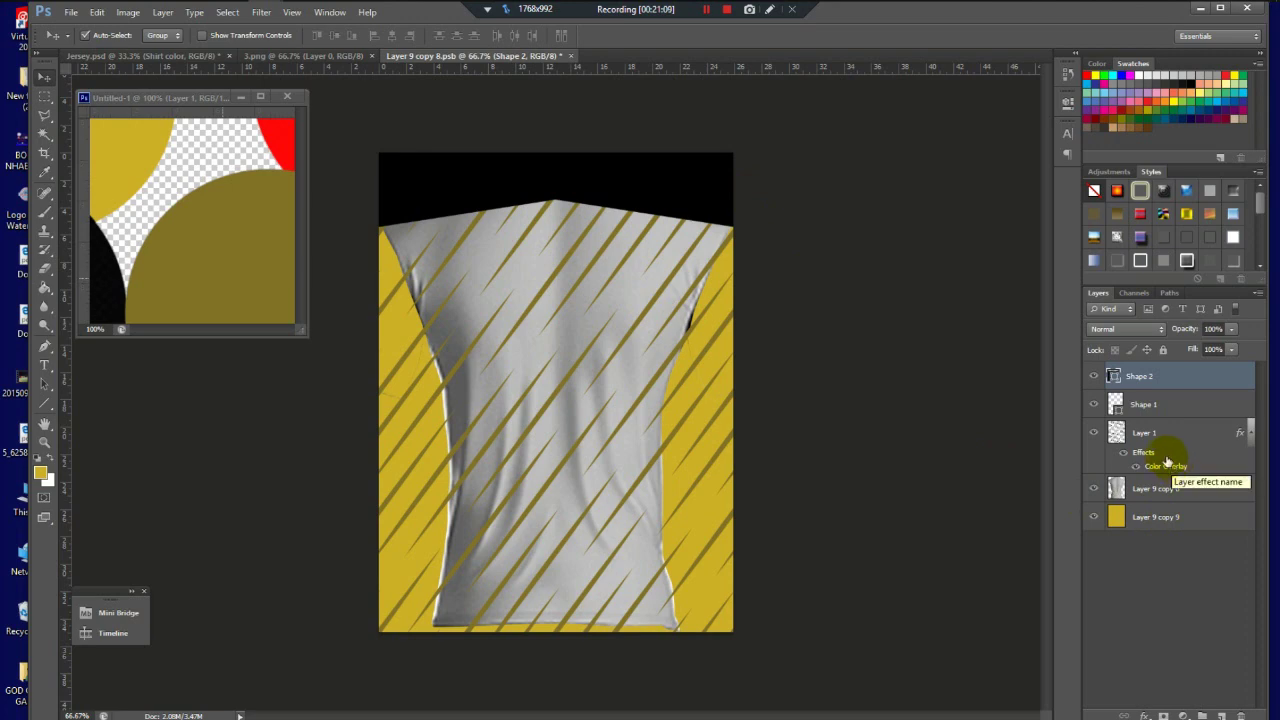
Step: Preview the flat design without Layer 9 copy 8, restore that layer, and show the guides again
left_click(1094, 491)
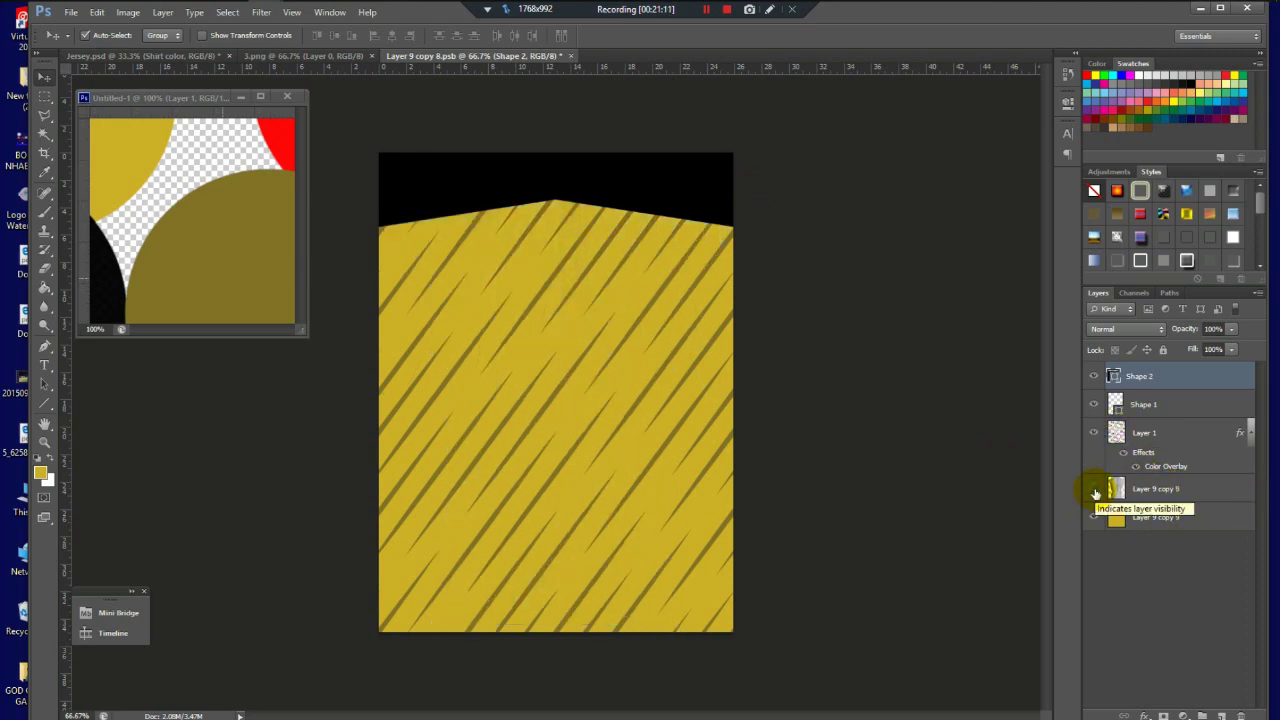
left_click(1094, 491)
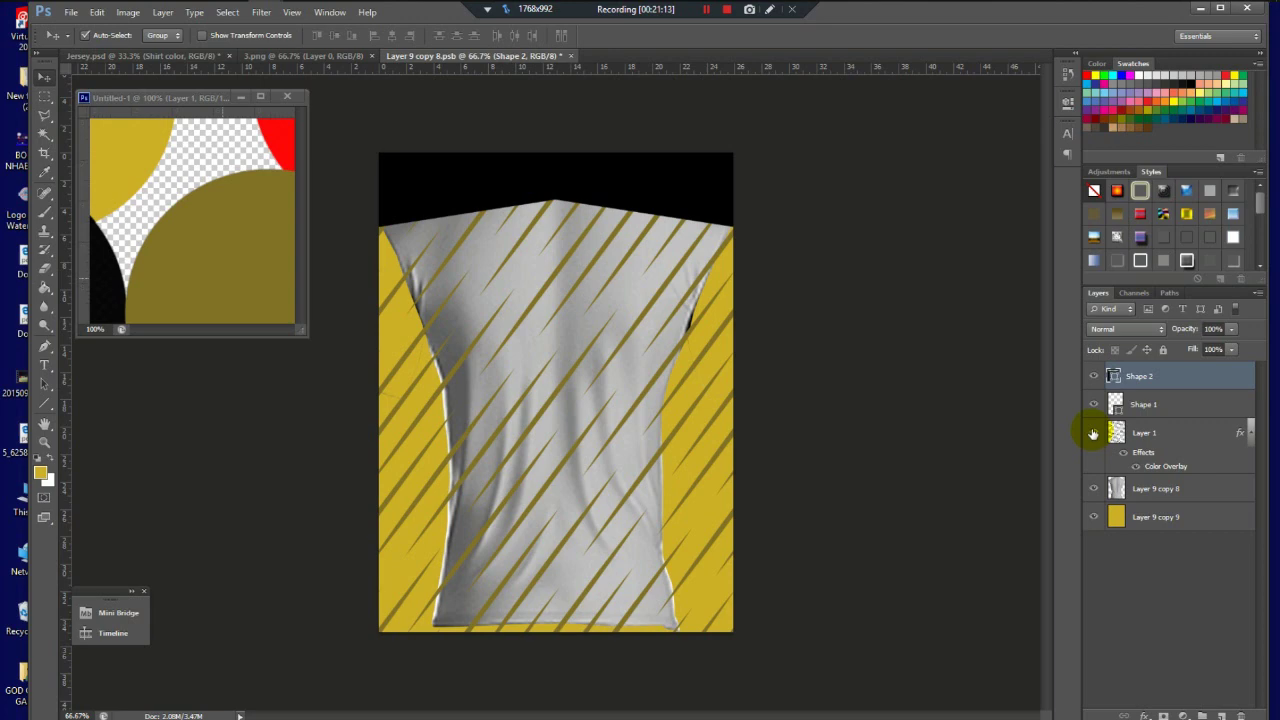
key("ctrl+semicolon")
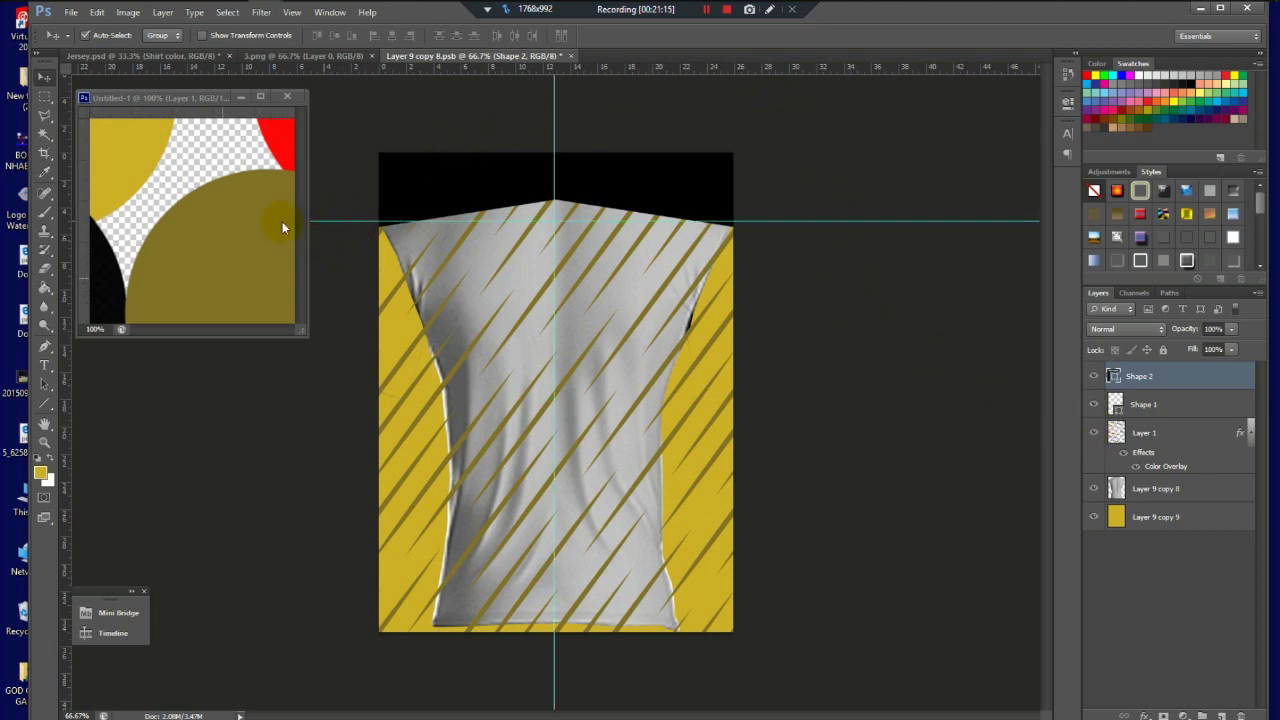
Step: Place the jersey design1 logo from the logo folder, scaled to 30.49% width and 31.13% height, centred on the lower back
mouse_move(196, 14)
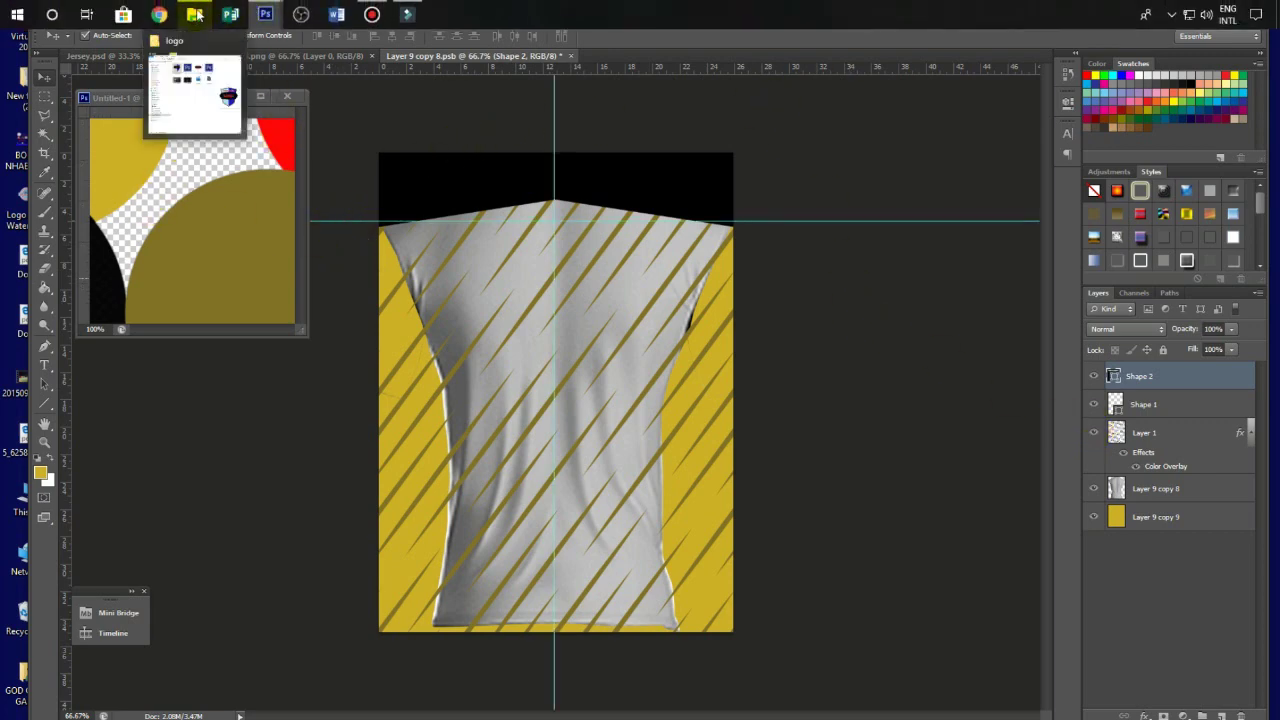
left_click(200, 80)
left_click(780, 125)
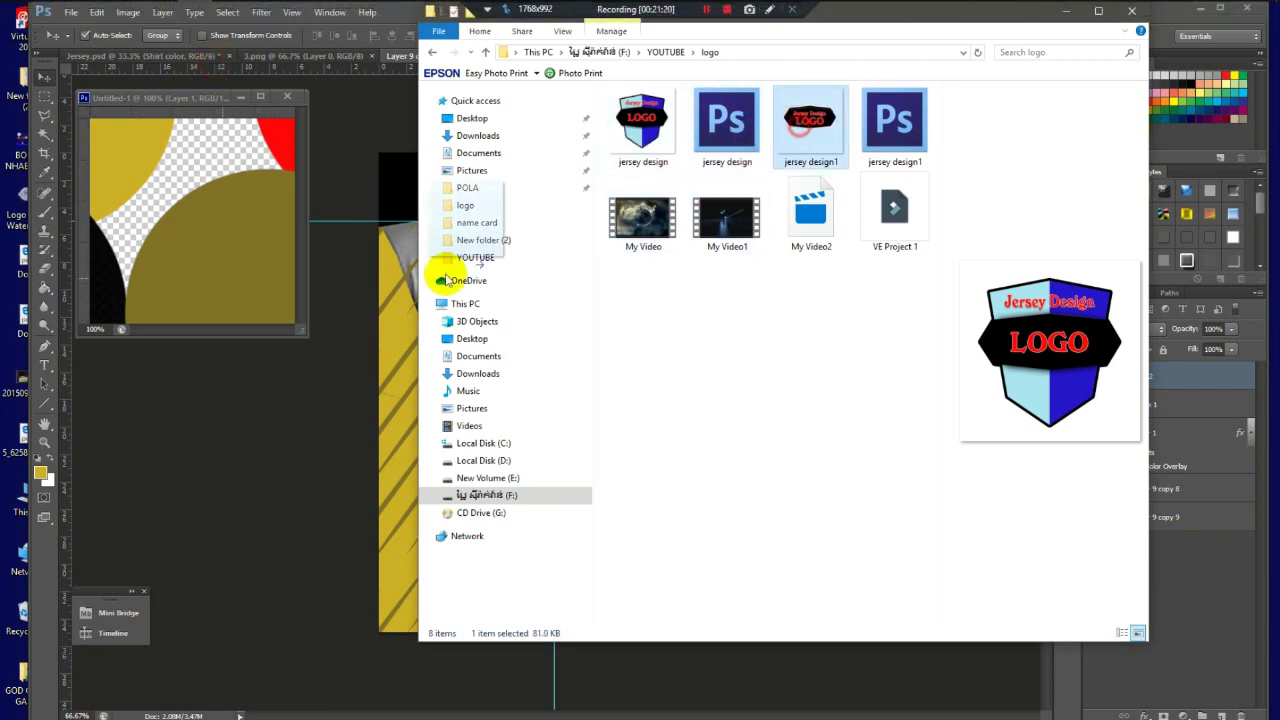
left_click_drag(446, 280, 357, 380)
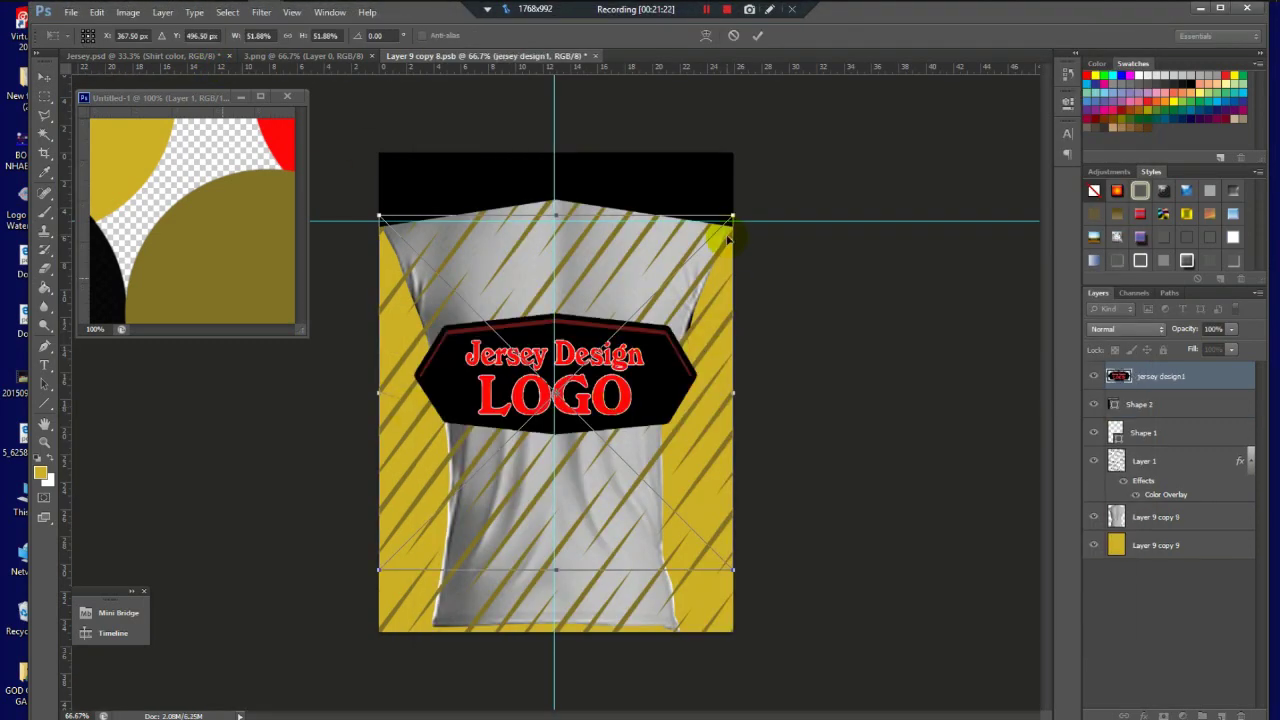
left_click_drag(735, 217, 660, 305)
left_click_drag(600, 408, 598, 483)
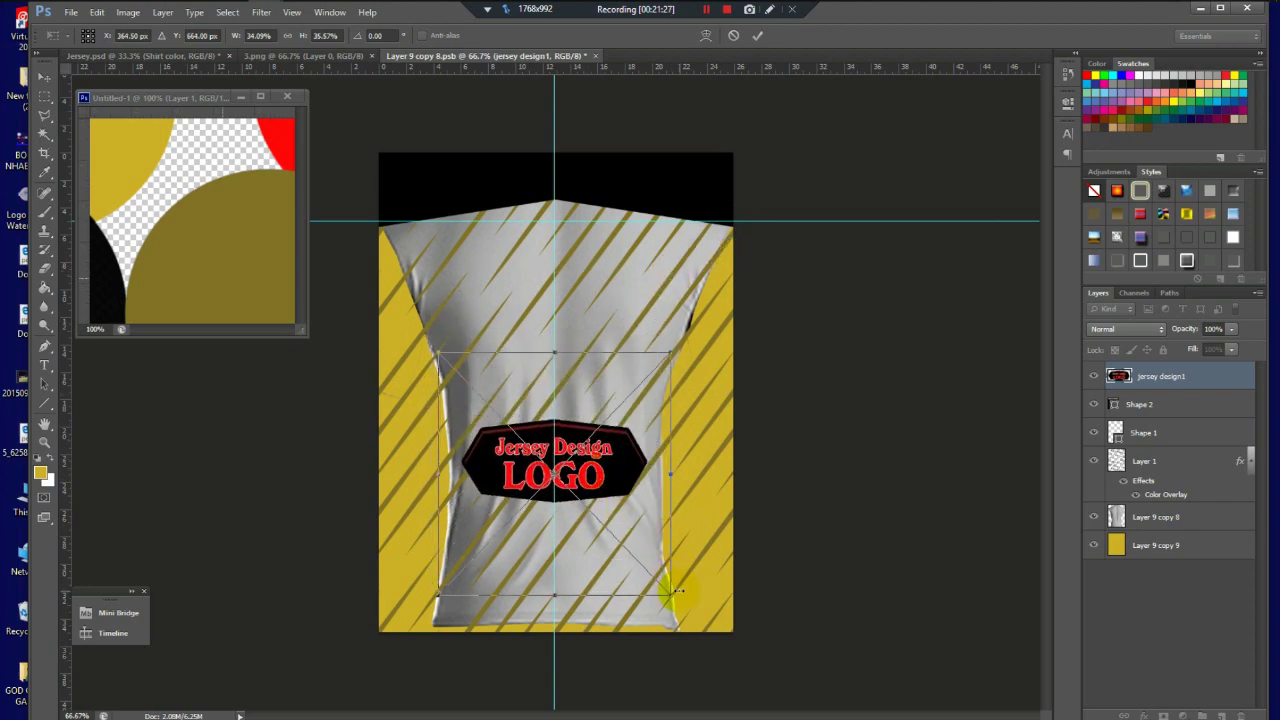
left_click_drag(670, 594, 657, 582)
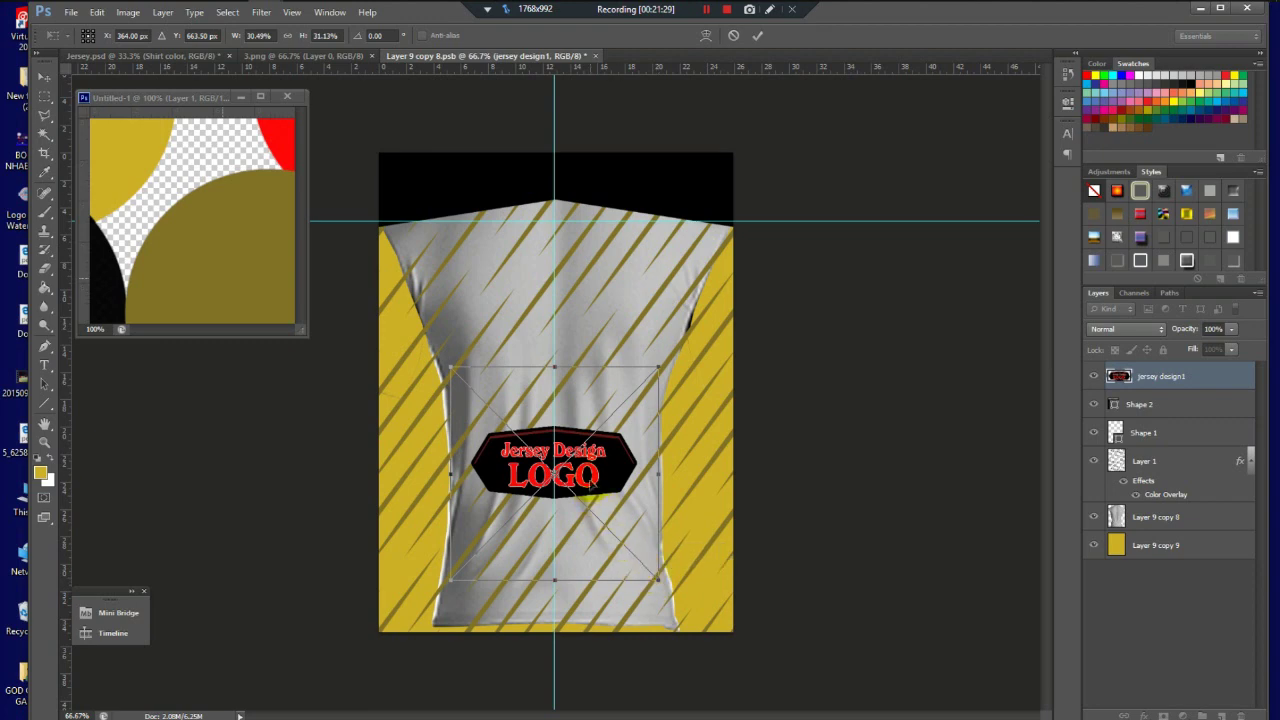
left_click_drag(593, 471, 595, 495)
key("Return")
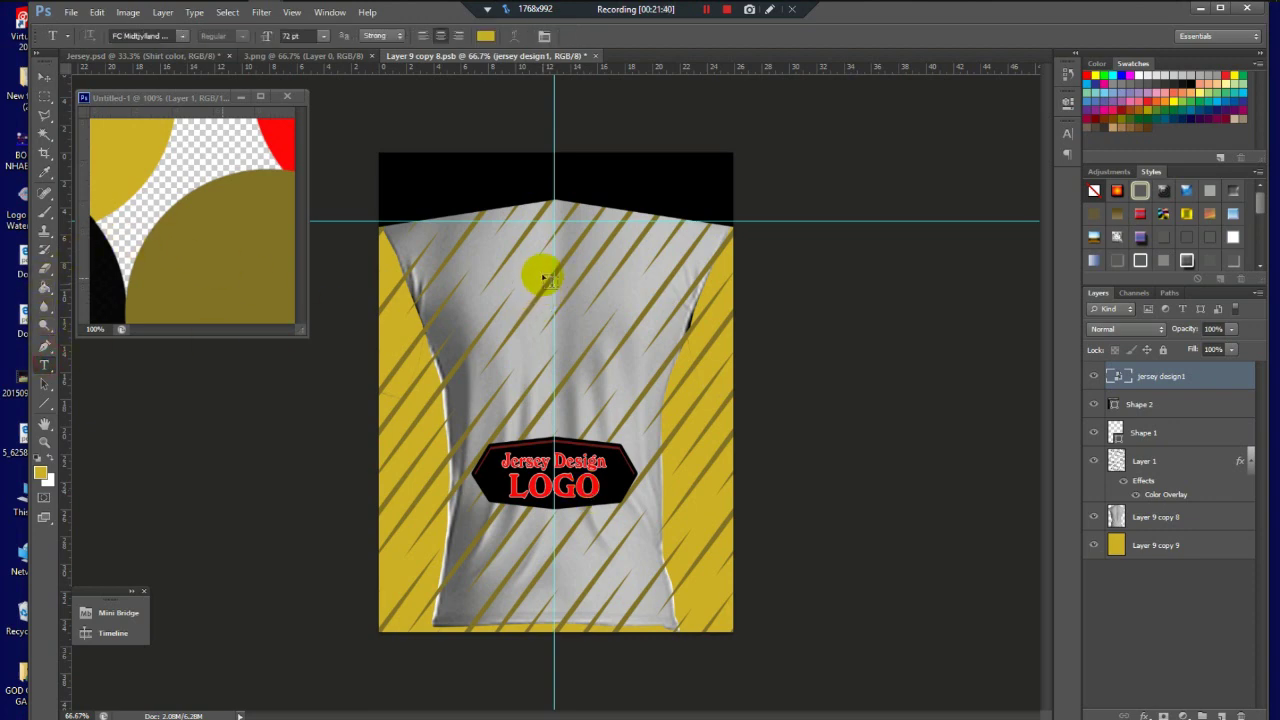
Step: Add the text JERSEY DESIGN at 72 pt on the upper back and colour it black 000000, sampled from the Untitled-1 swatch
left_click(548, 239)
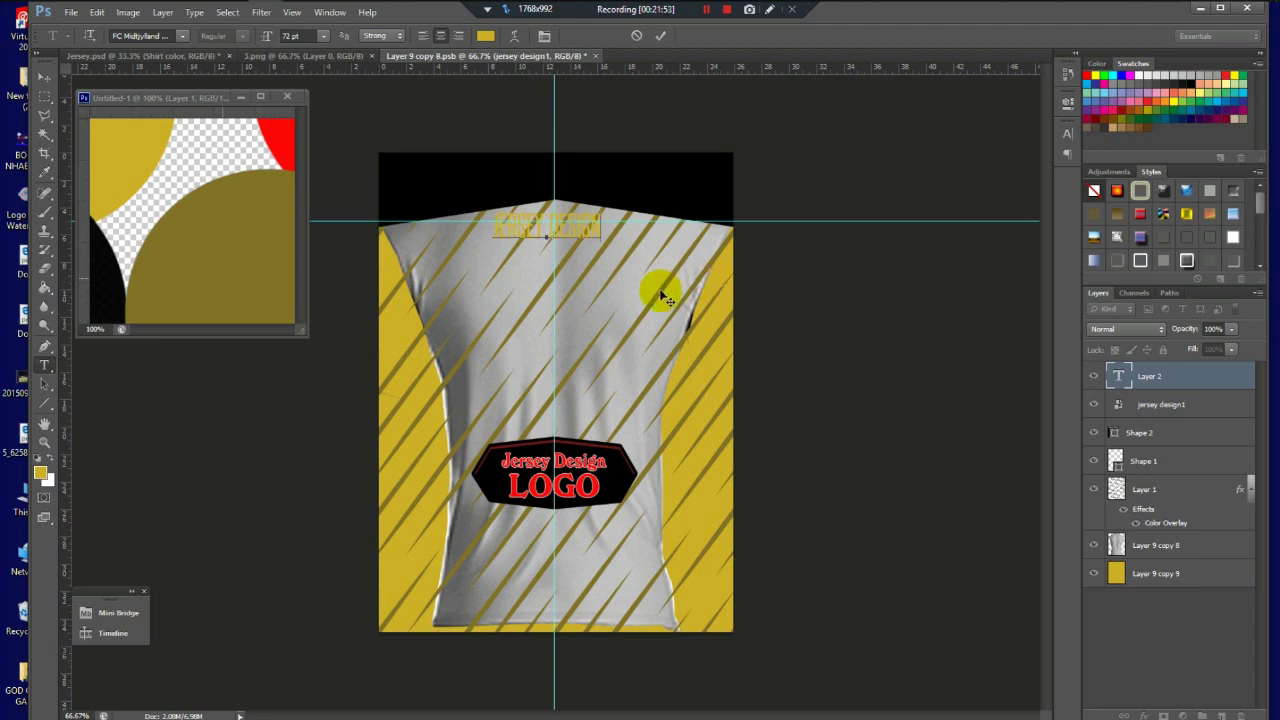
key("ctrl+a")
left_click(485, 36)
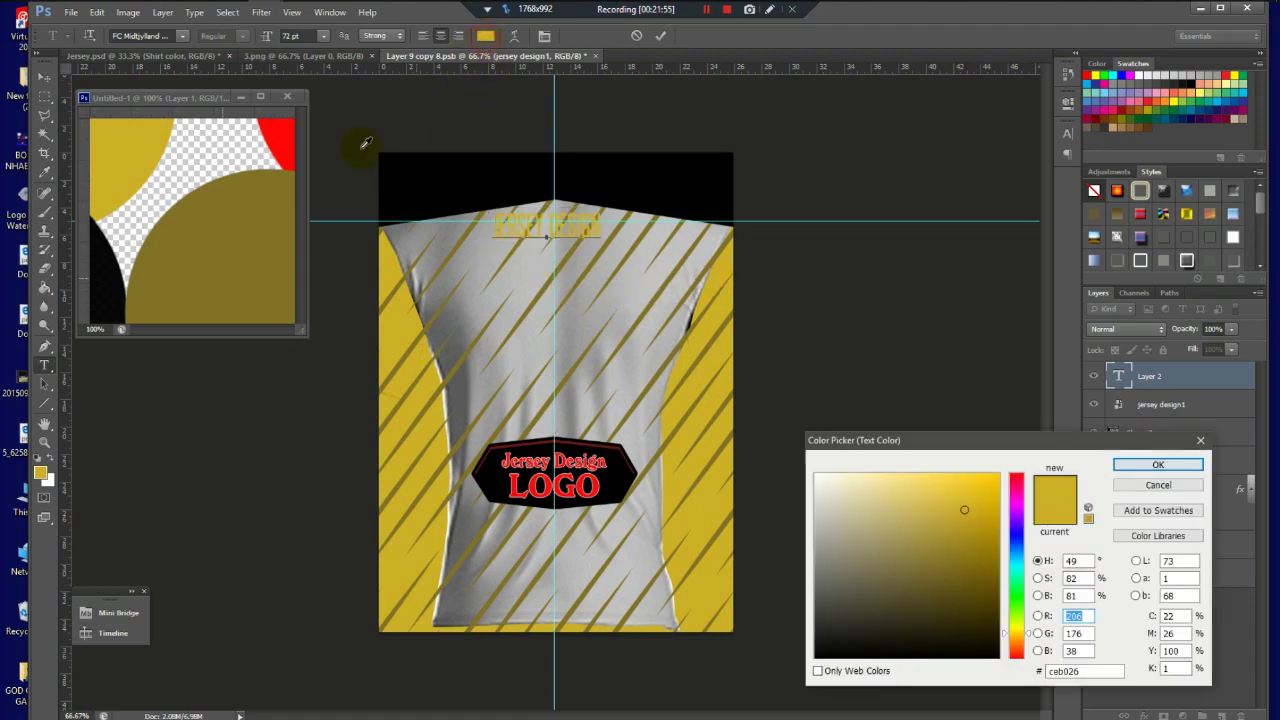
left_click(110, 290)
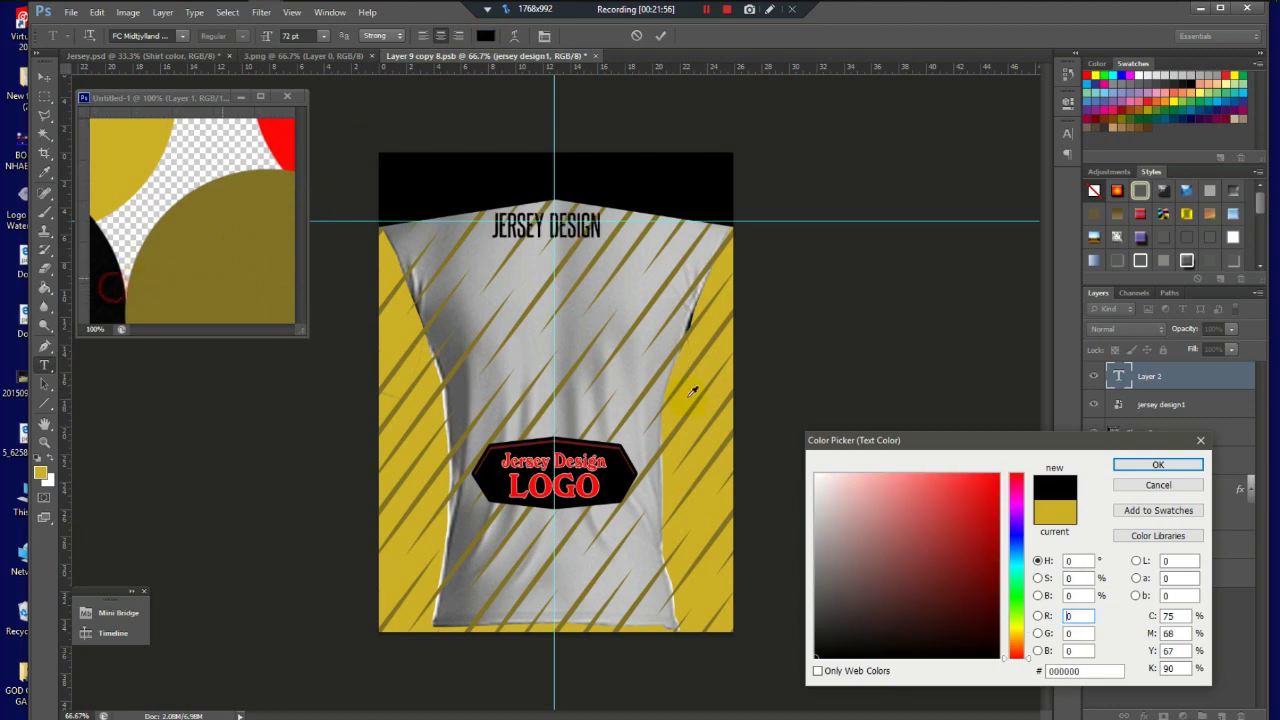
left_click(1157, 465)
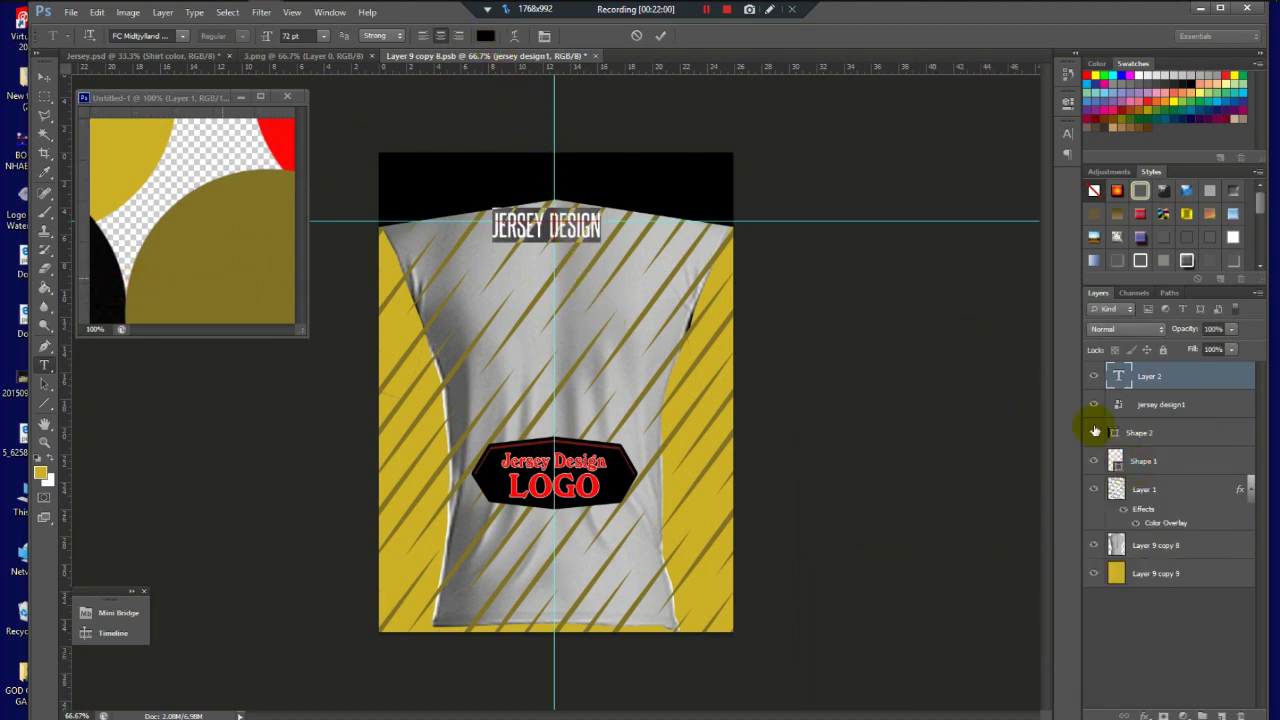
left_click(1226, 387)
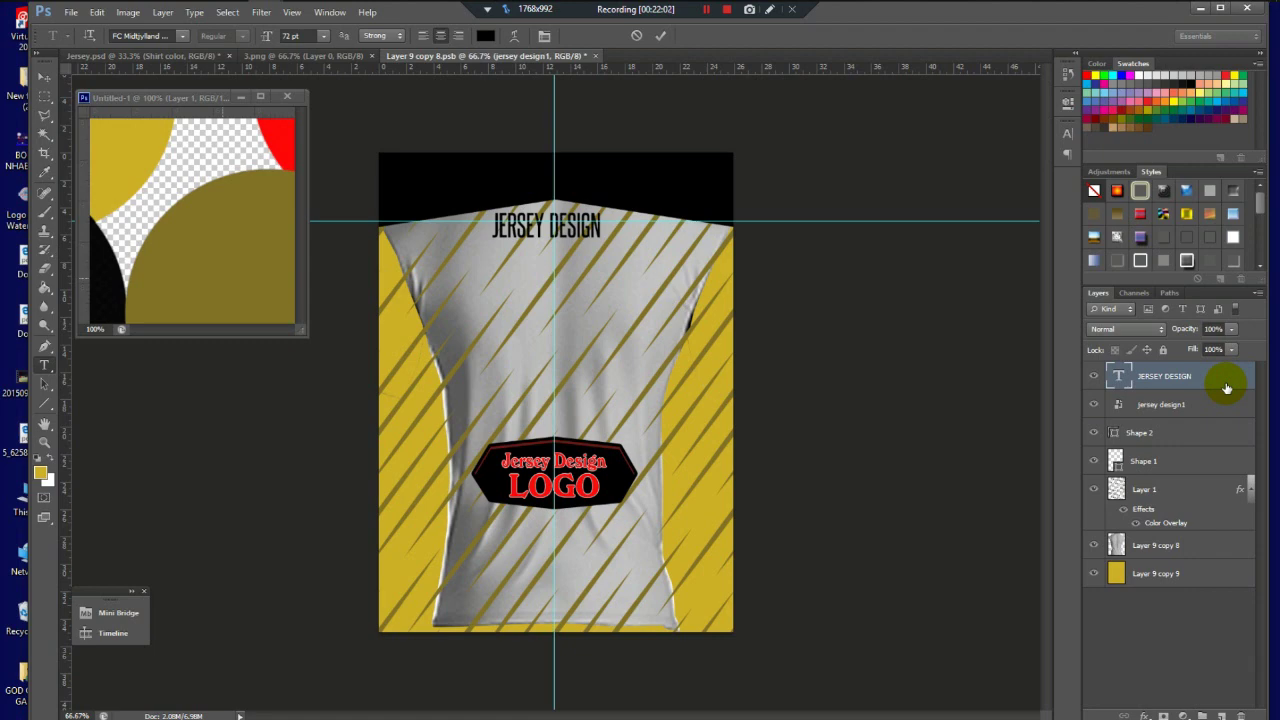
Step: Add a 2 px outside Stroke in red ff0000, sampled from the Untitled-1 swatch, to the JERSEY DESIGN text layer
double_click(1226, 387)
left_click(831, 371)
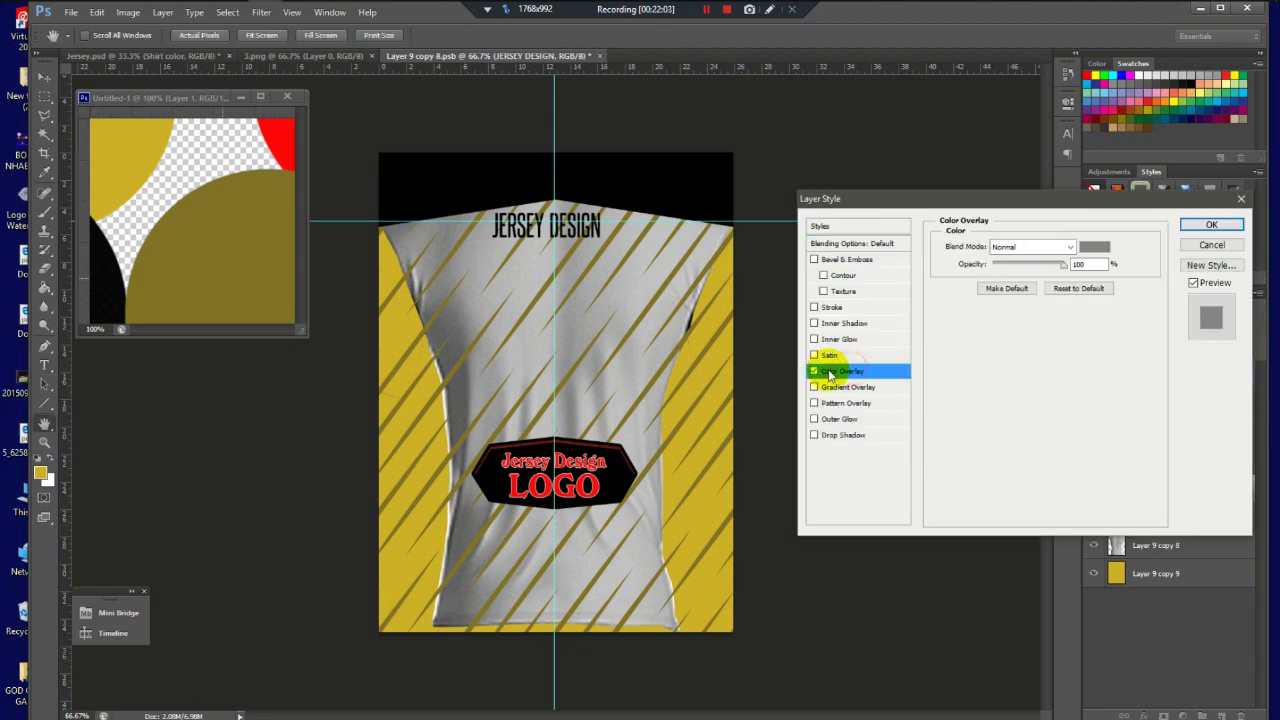
left_click(814, 371)
left_click(832, 307)
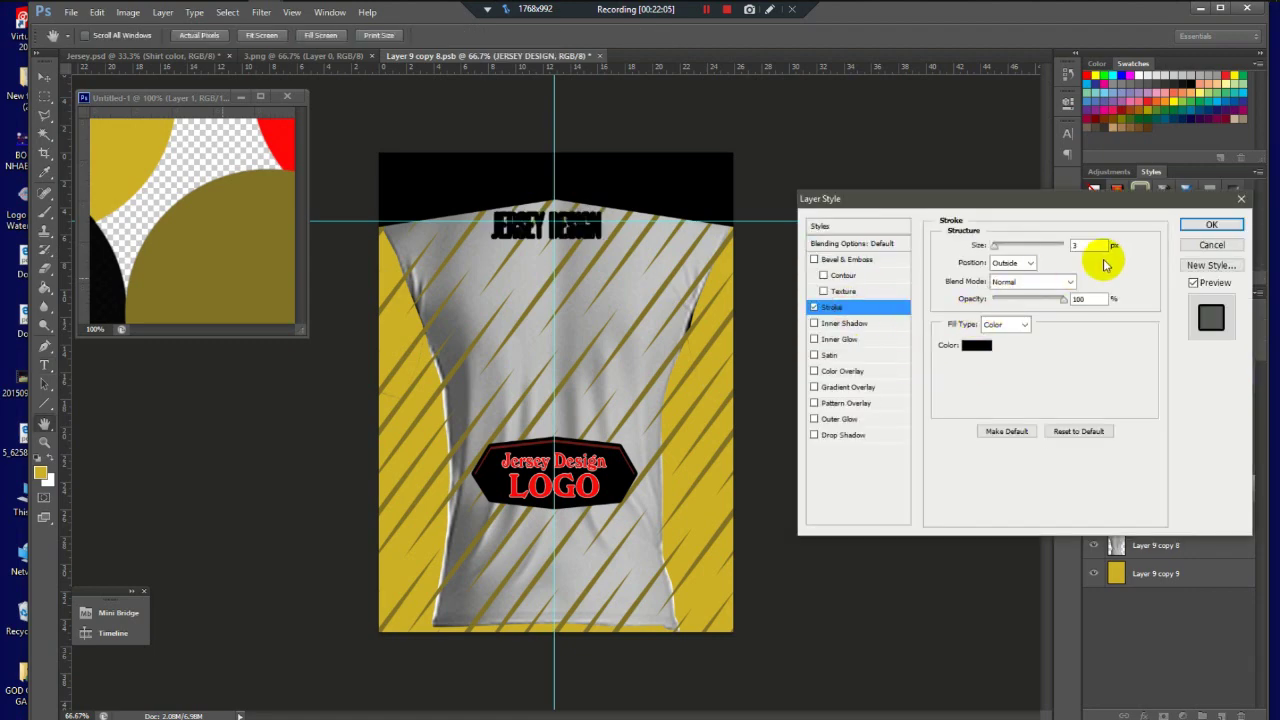
left_click(977, 345)
left_click(284, 144)
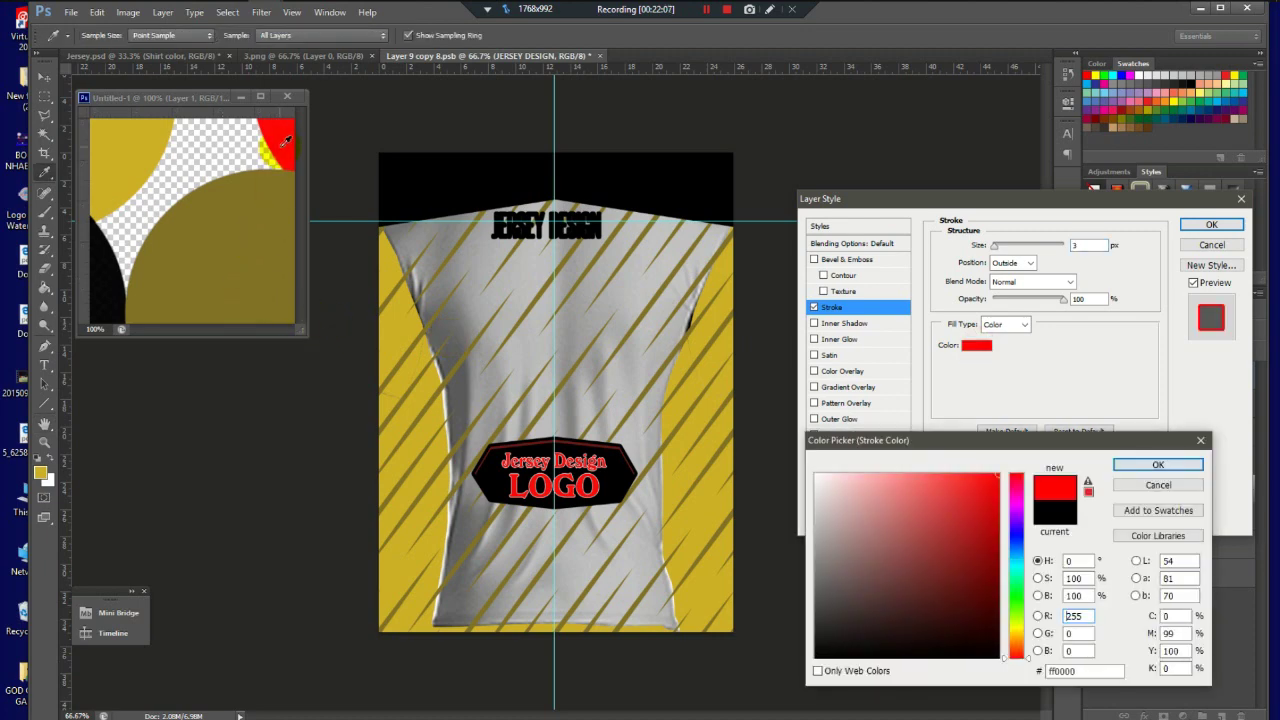
left_click(1145, 465)
double_click(1075, 245)
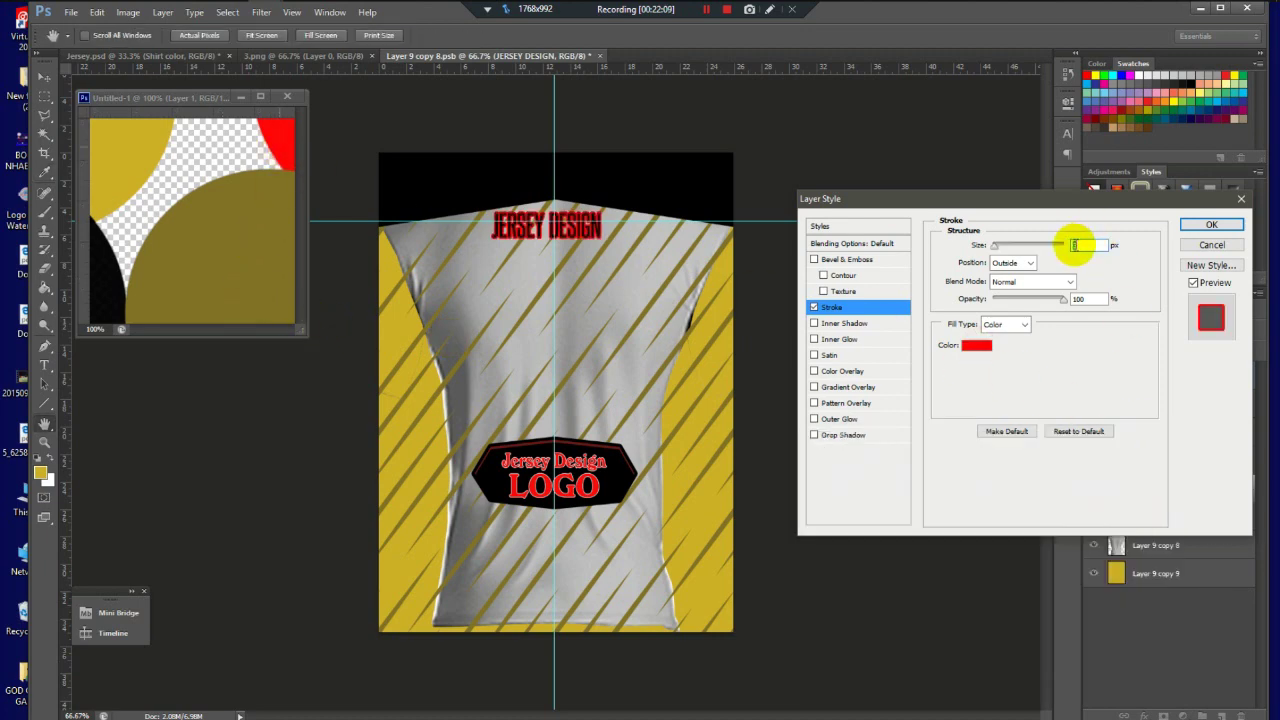
type("2")
left_click(1211, 224)
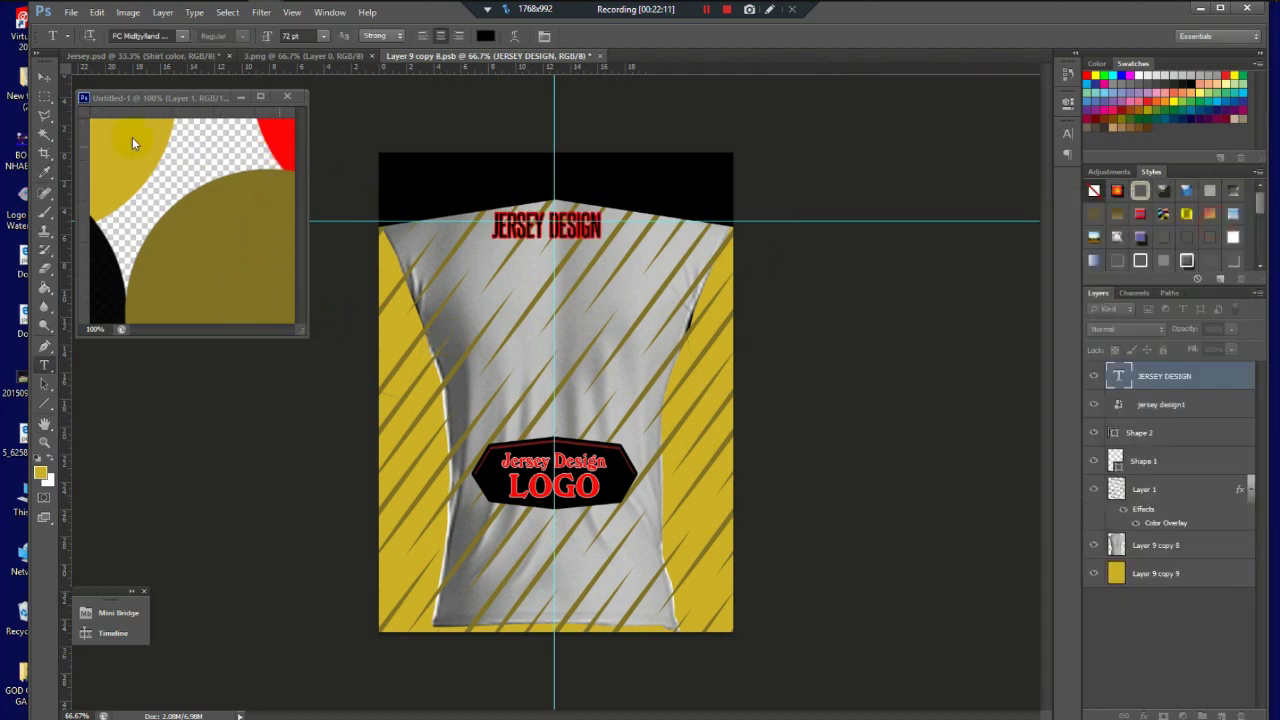
Step: Scale the JERSEY DESIGN text to 153.44% width and 119.41% height, centred on the vertical guide just below the horizontal guide
left_click(44, 77)
key("ctrl+t")
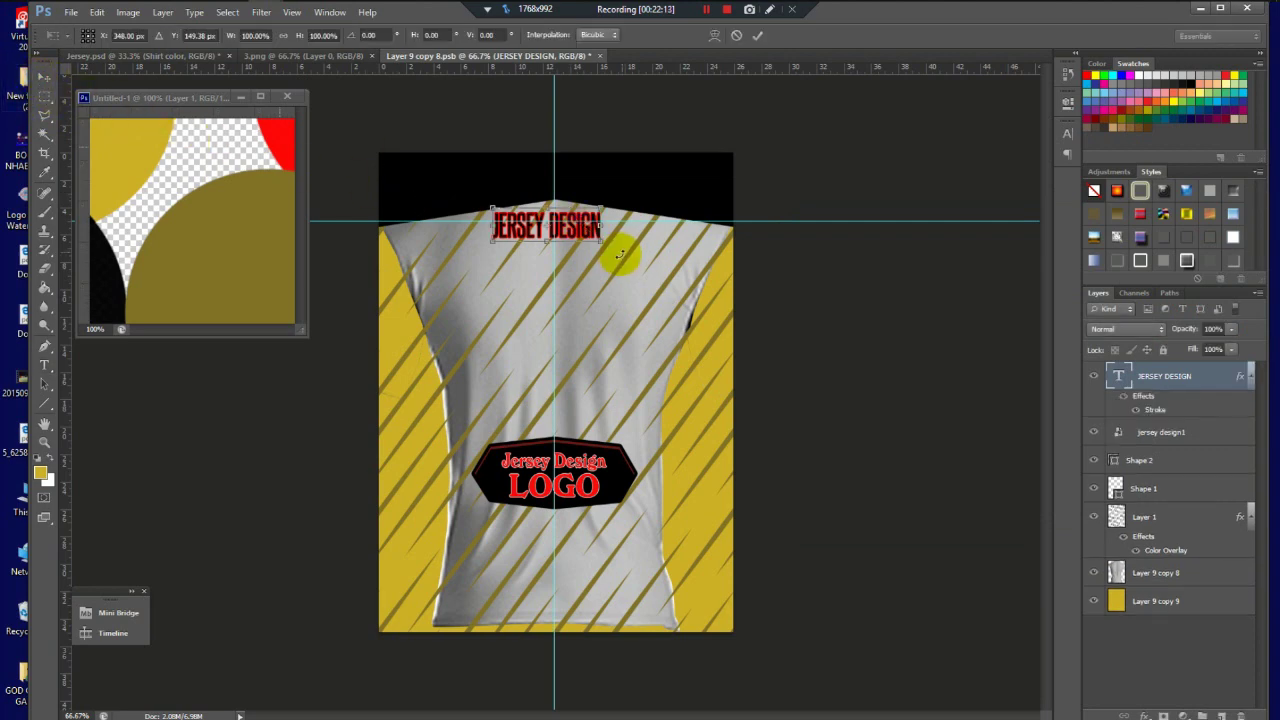
mouse_move(601, 240)
left_mouse_down()
mouse_move(655, 257)
mouse_move(622, 246)
left_mouse_up()
left_click_drag(554, 208, 551, 214)
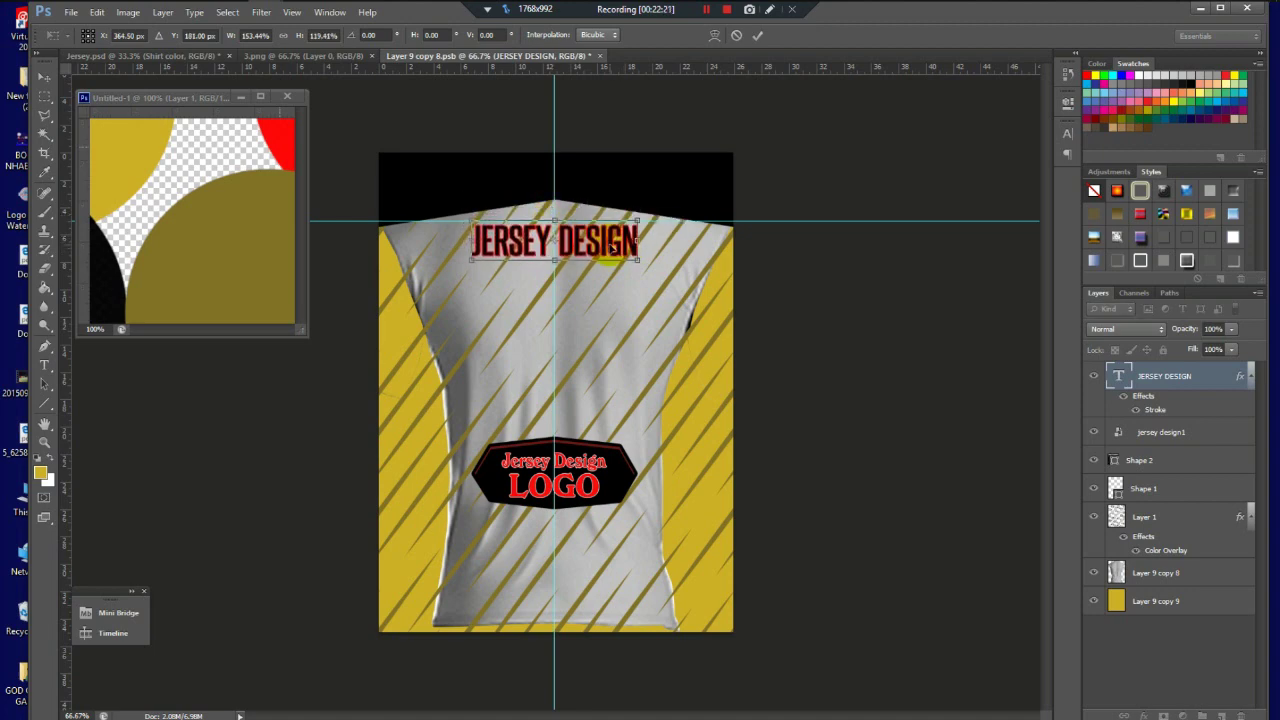
Step: Duplicate the JERSEY DESIGN text directly below the original and replace the copy's wording with 27
left_click_drag(610, 245, 618, 309)
key("Return")
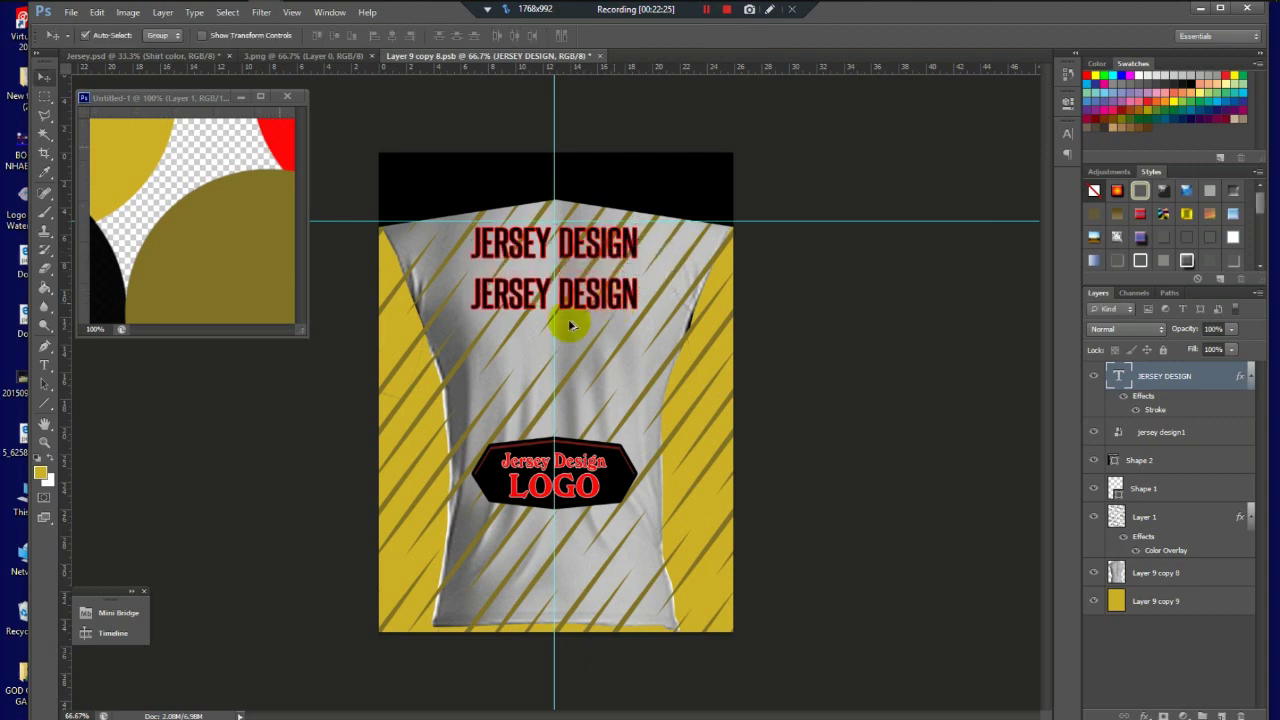
left_click(43, 364)
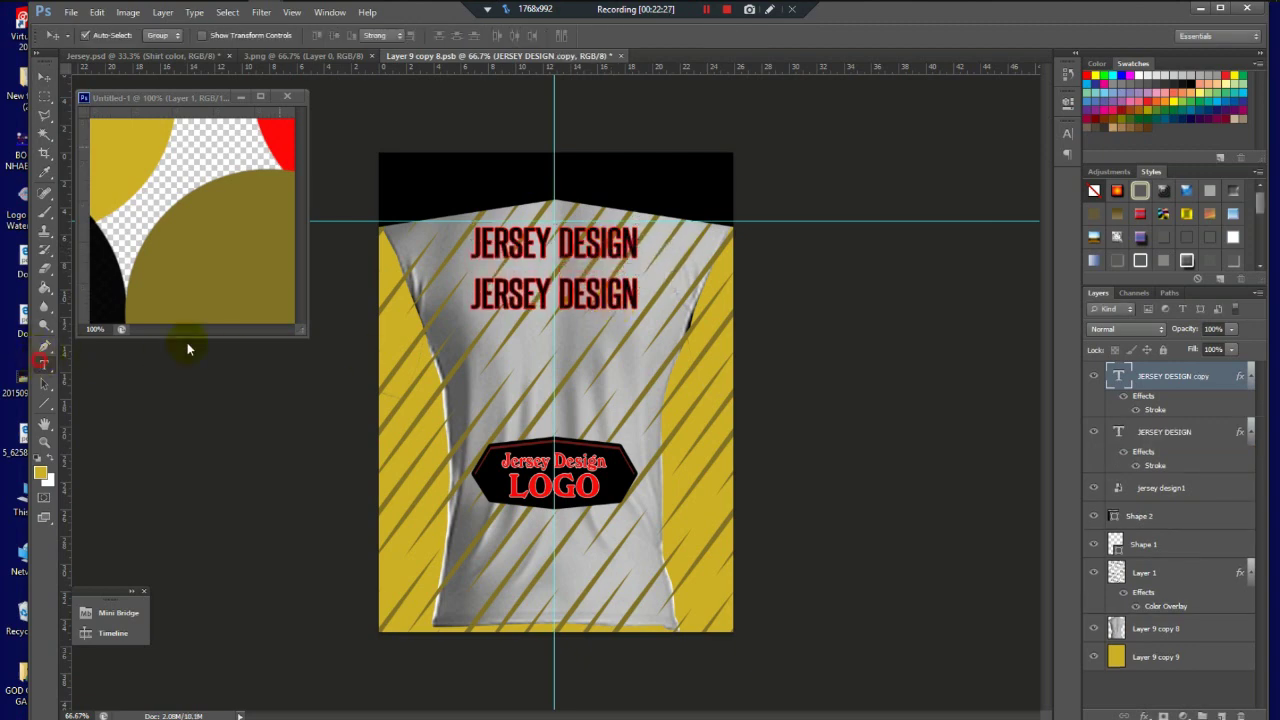
triple_click(540, 285)
type("27")
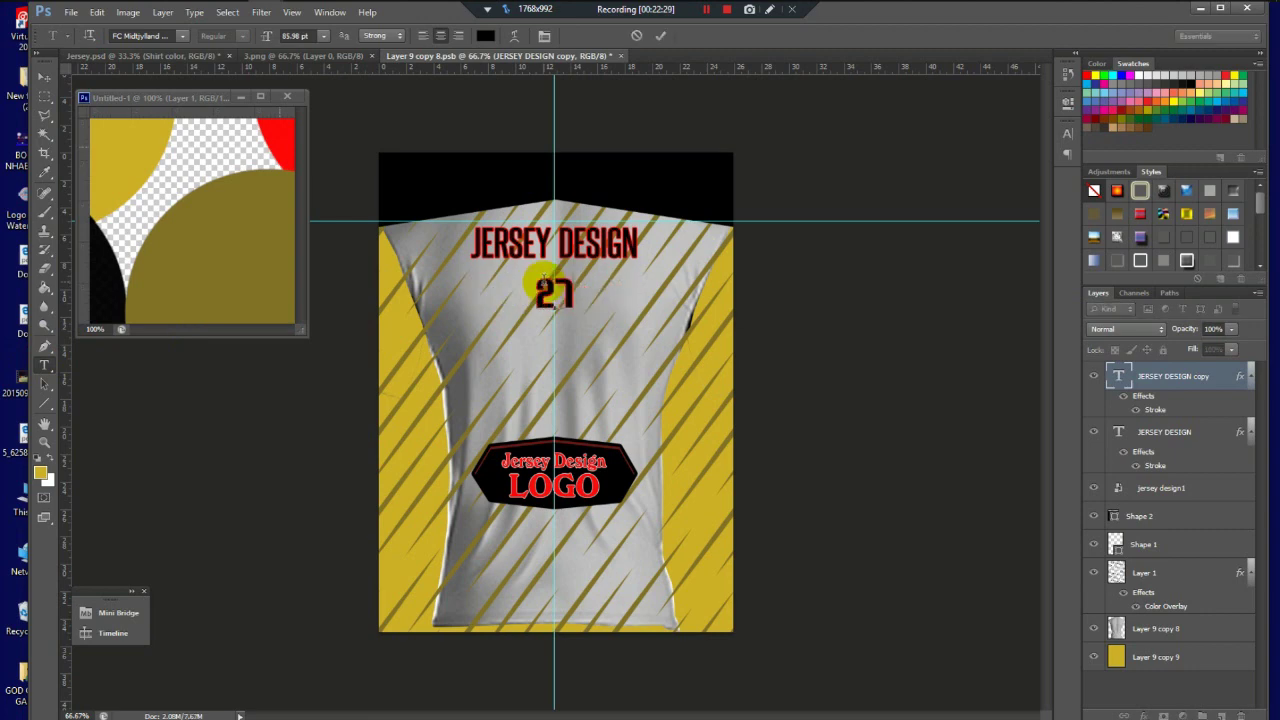
key("ctrl+Return")
Step: Scale the number 27 to 327.99% width and 411.90% height, filling the centre between the lettering and the logo
key("ctrl+t")
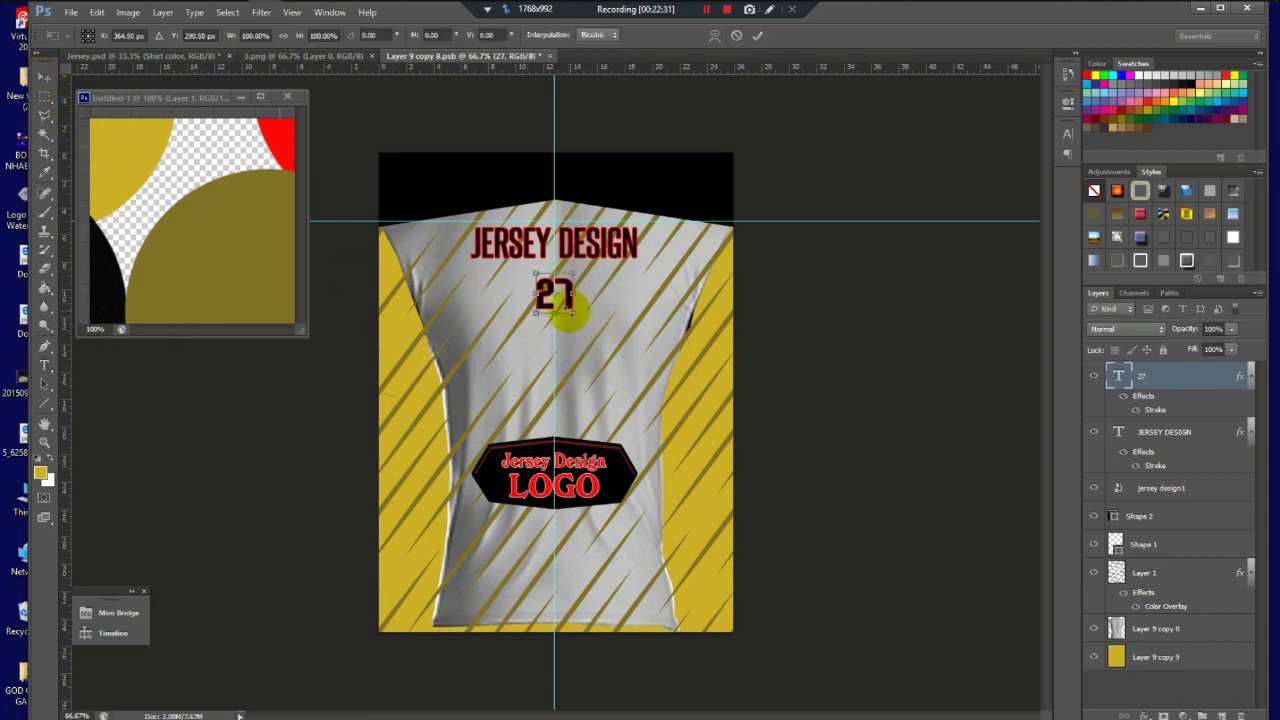
left_click_drag(566, 313, 556, 416)
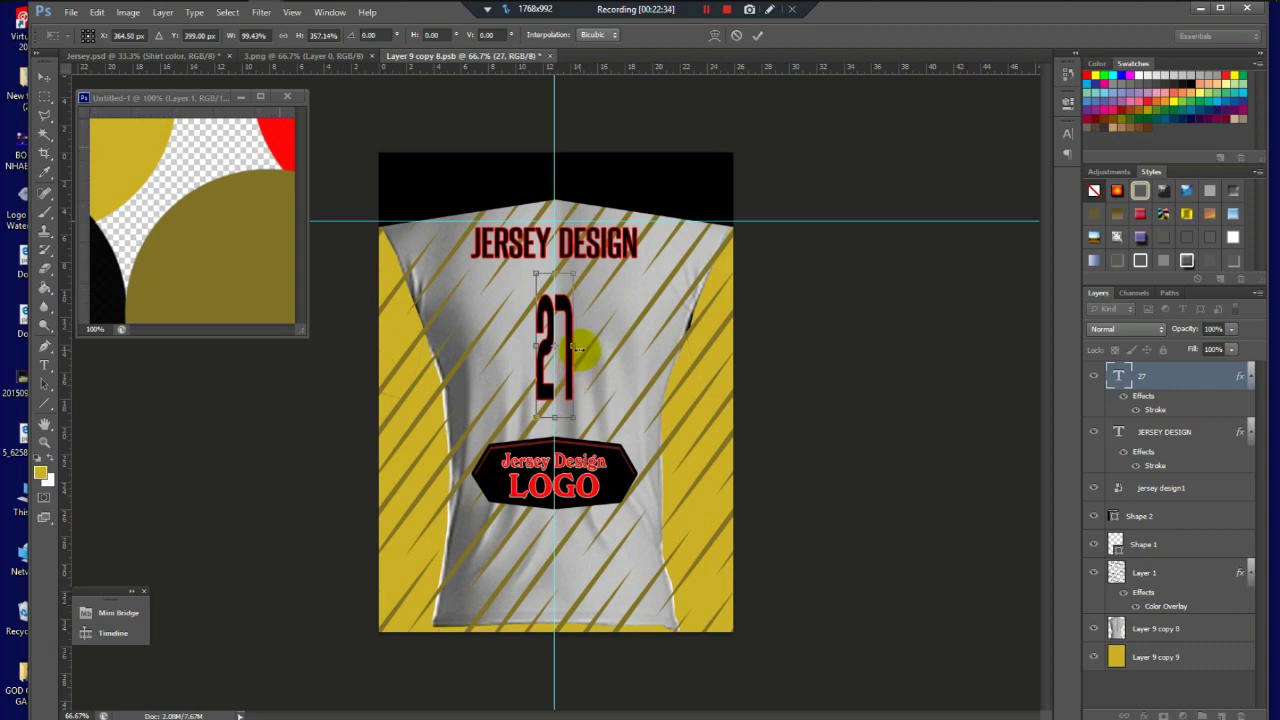
left_click_drag(576, 348, 618, 356)
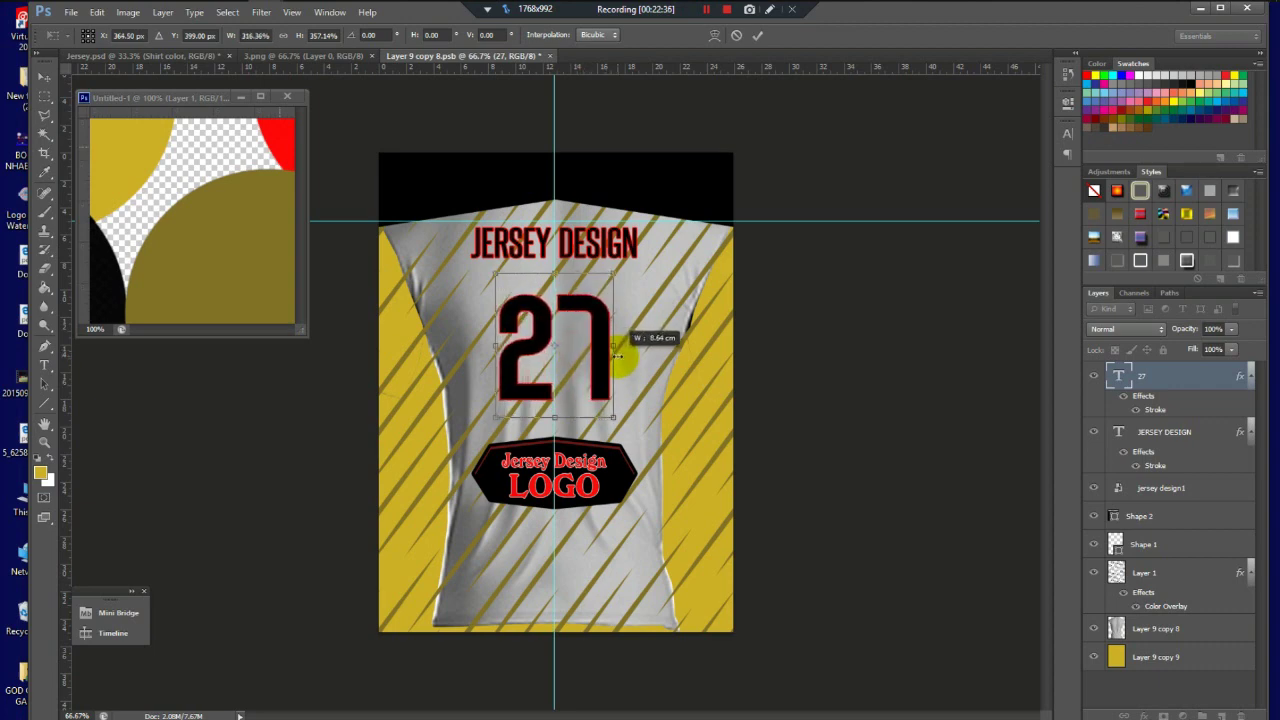
mouse_move(555, 272)
left_mouse_down()
mouse_move(555, 236)
mouse_move(555, 258)
left_mouse_up()
left_click_drag(556, 416, 556, 425)
left_click_drag(494, 345, 491, 345)
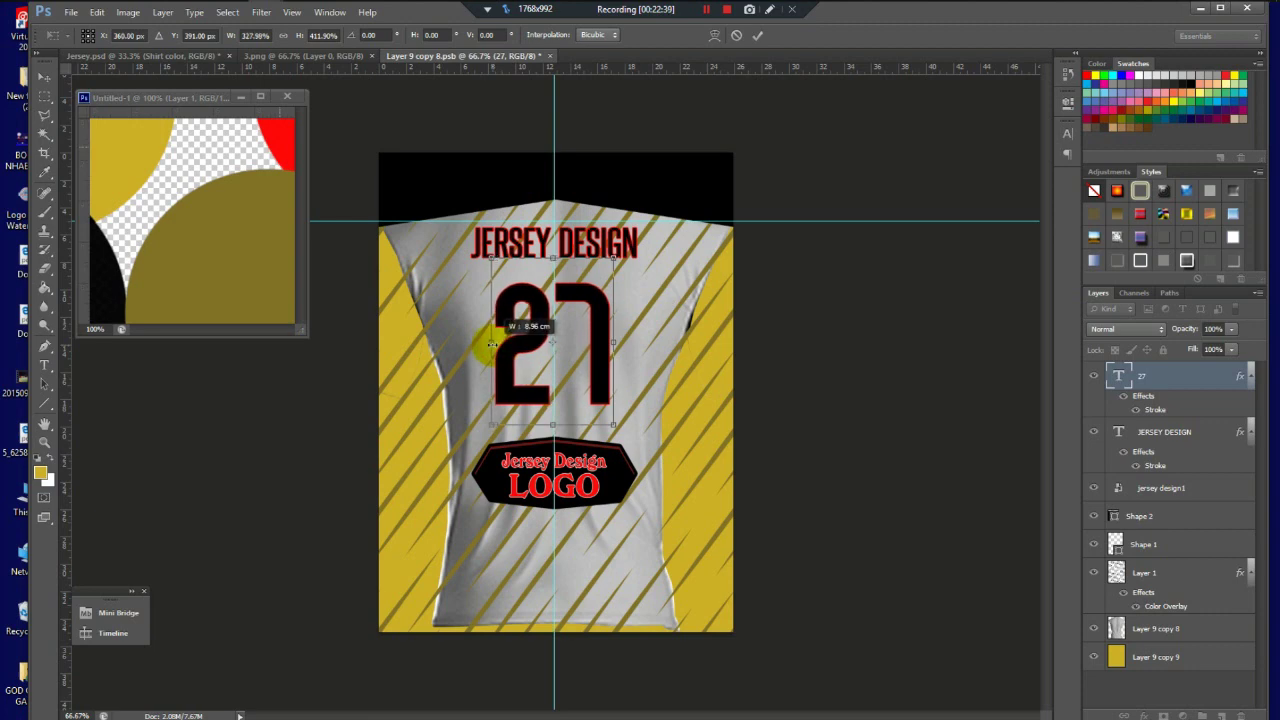
key("Return")
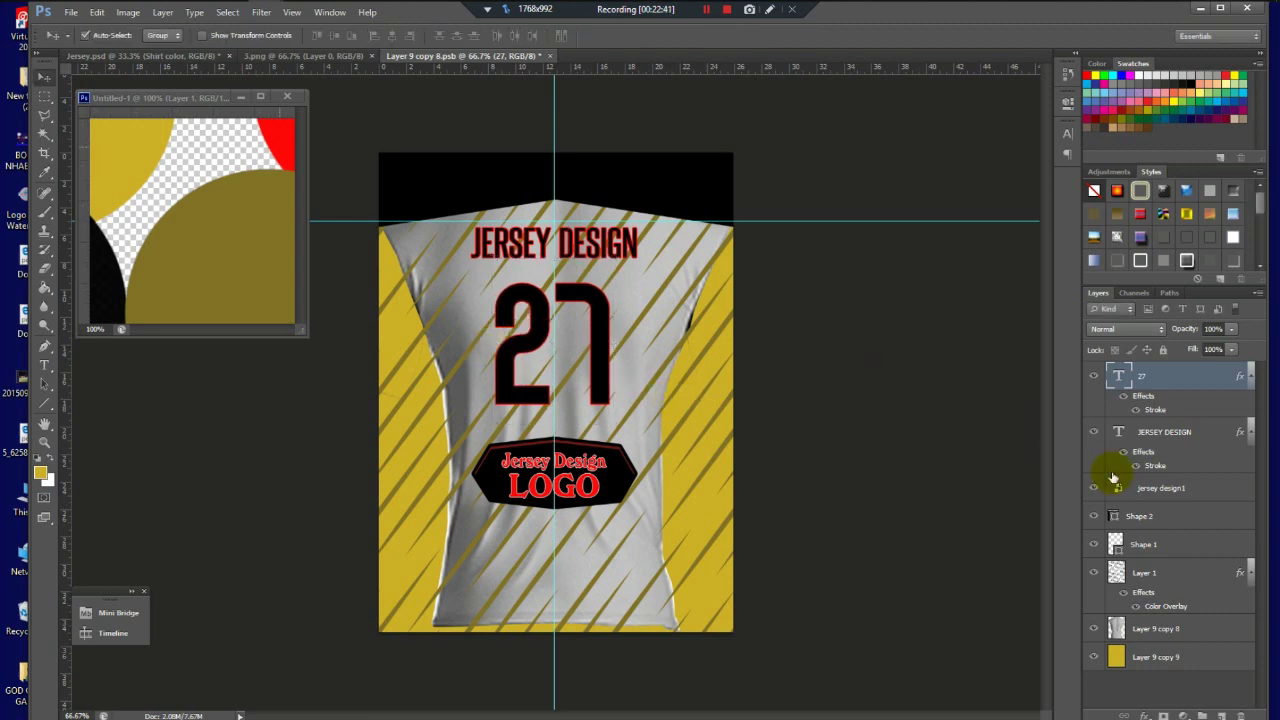
Step: Hide the Layer 9 copy 8 shirt reference layer, then save and close the Layer 9 copy 8.psb document
left_click(1166, 626)
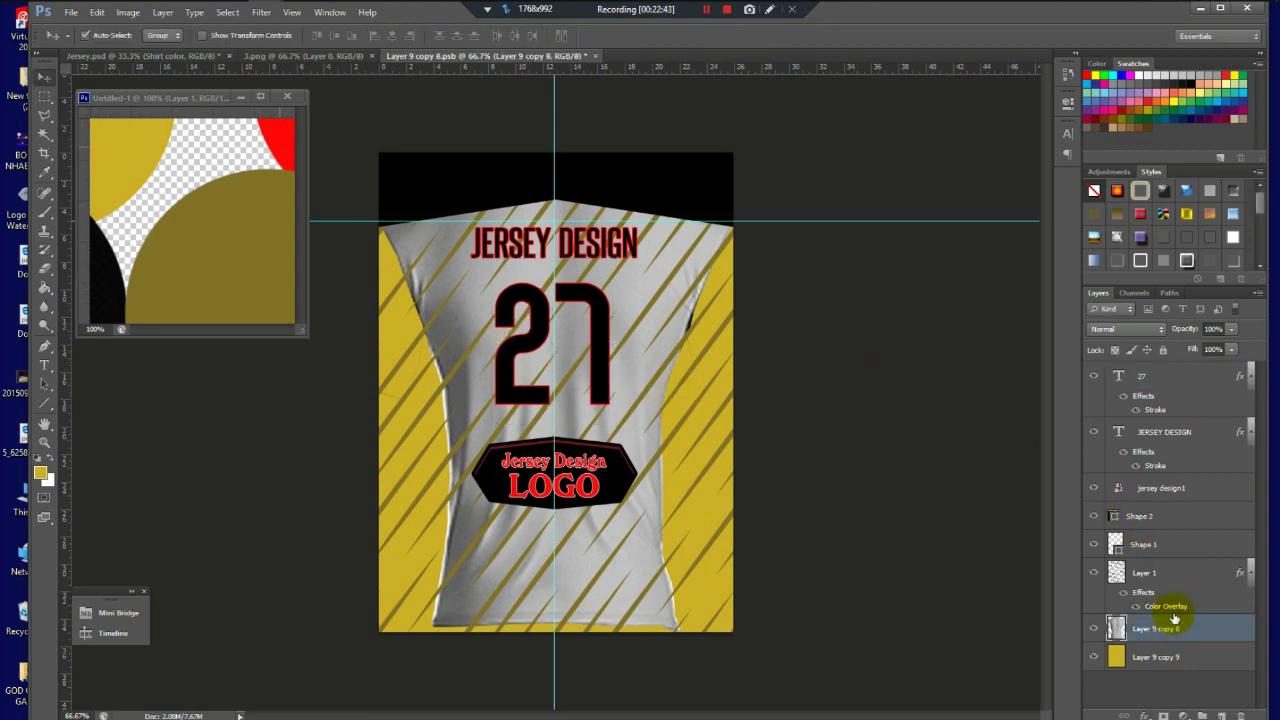
left_click(1094, 629)
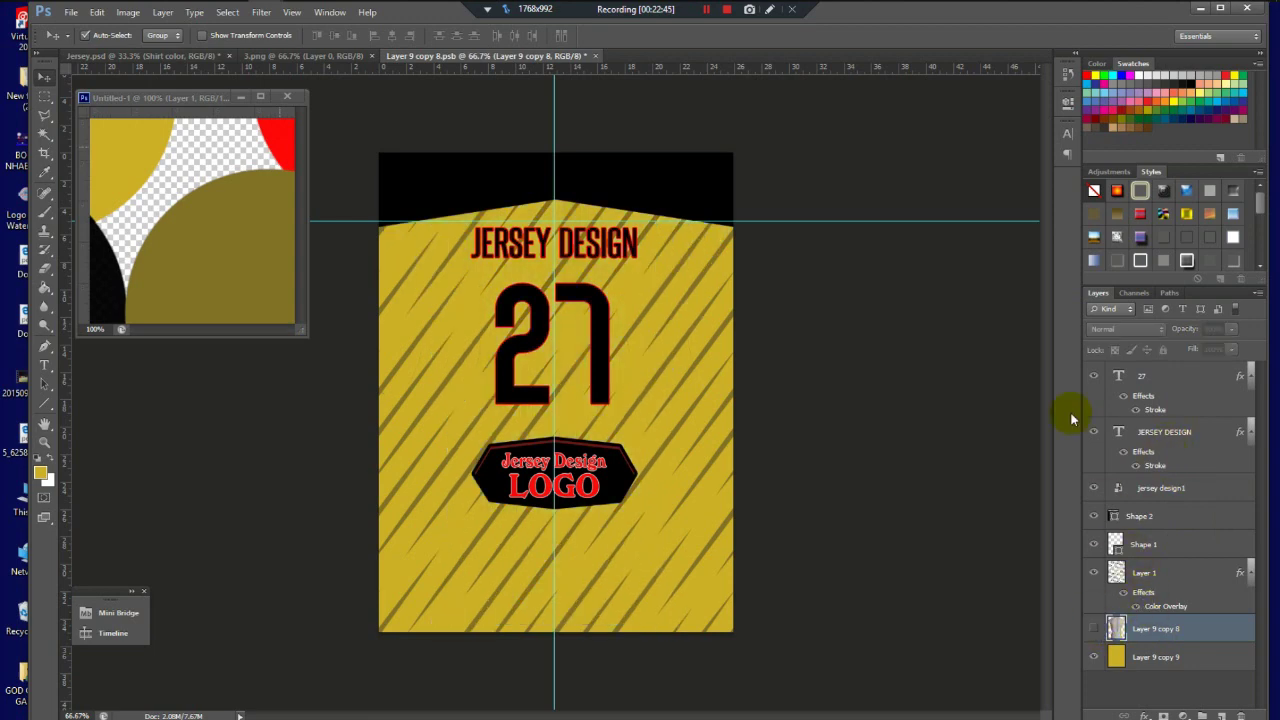
left_click(594, 57)
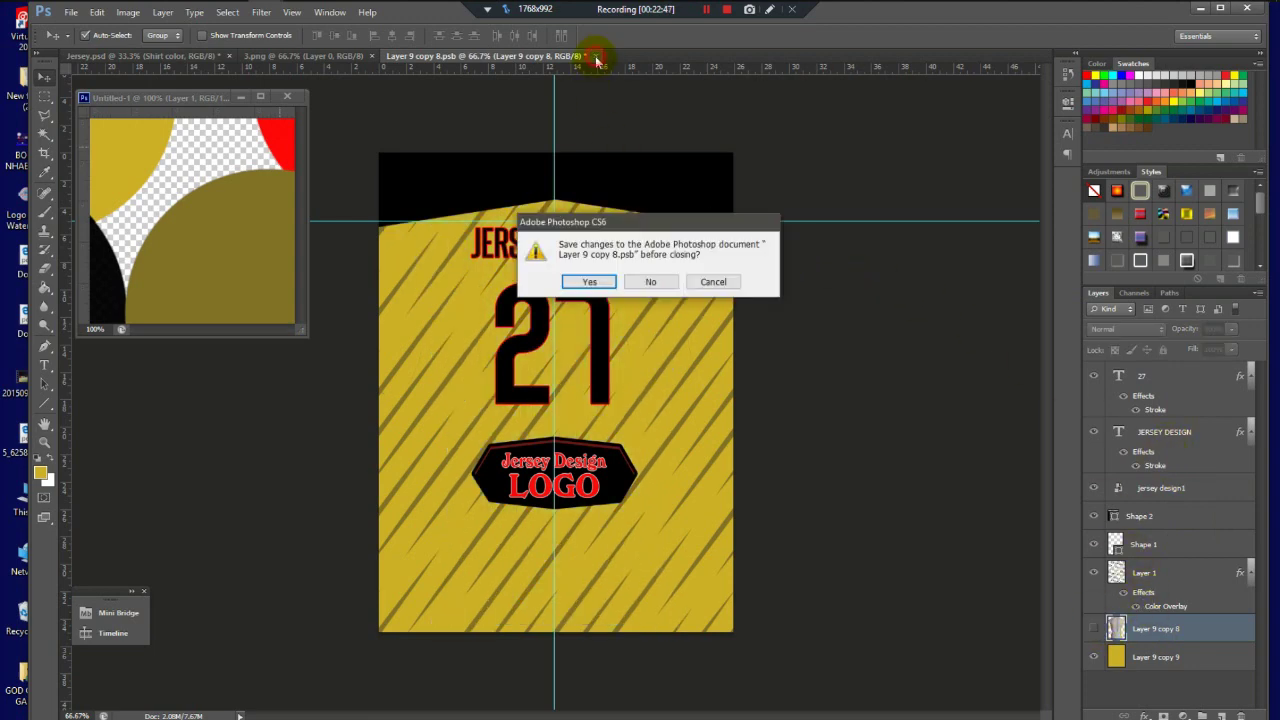
left_click(592, 280)
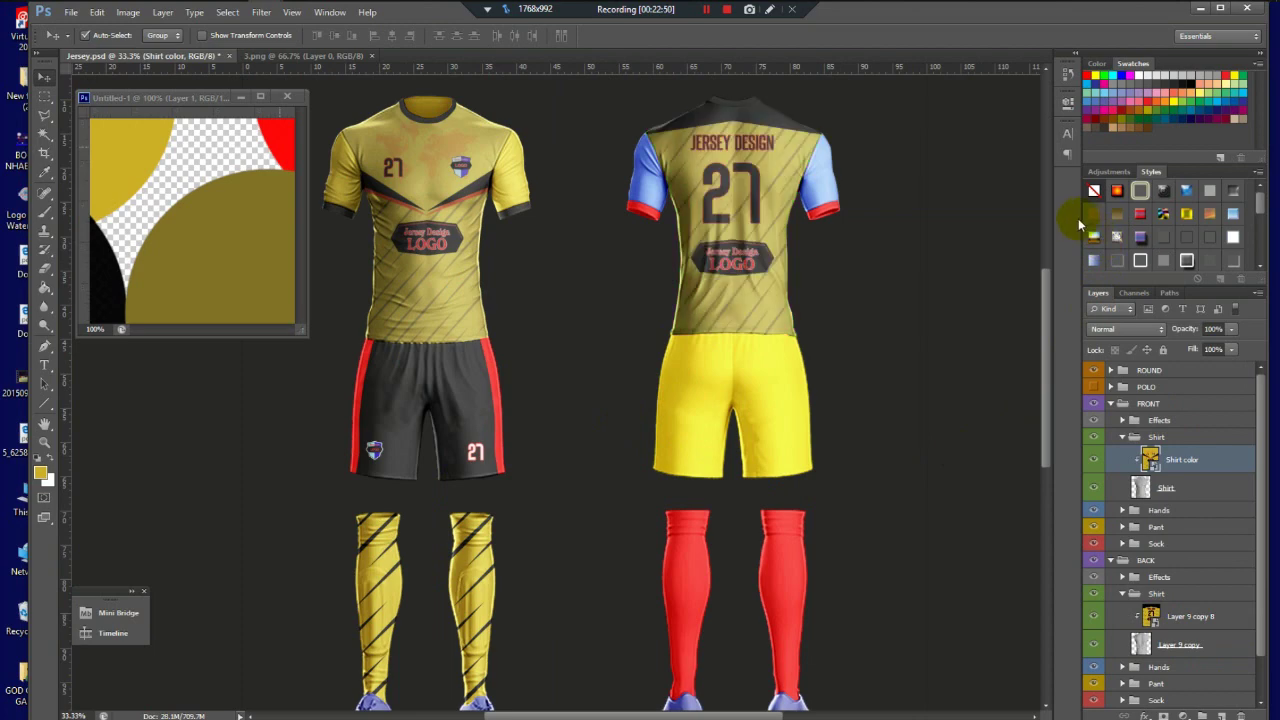
Step: Examine the back shirt design on the mockup, including its black shoulders, lettering, number and logo
scroll(679, 262, "down", 2)
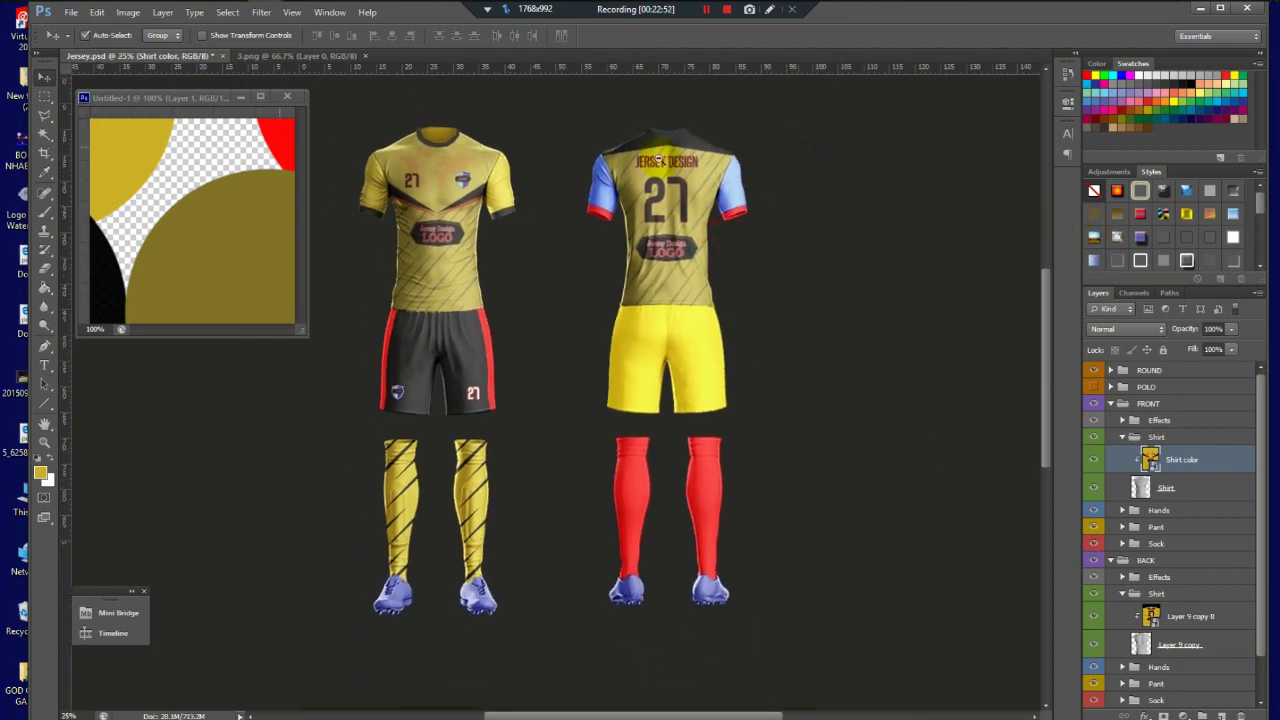
scroll(660, 157, "up", 1)
scroll(657, 158, "down", 1)
scroll(657, 158, "up", 1)
scroll(657, 158, "up", 1)
scroll(657, 158, "down", 1)
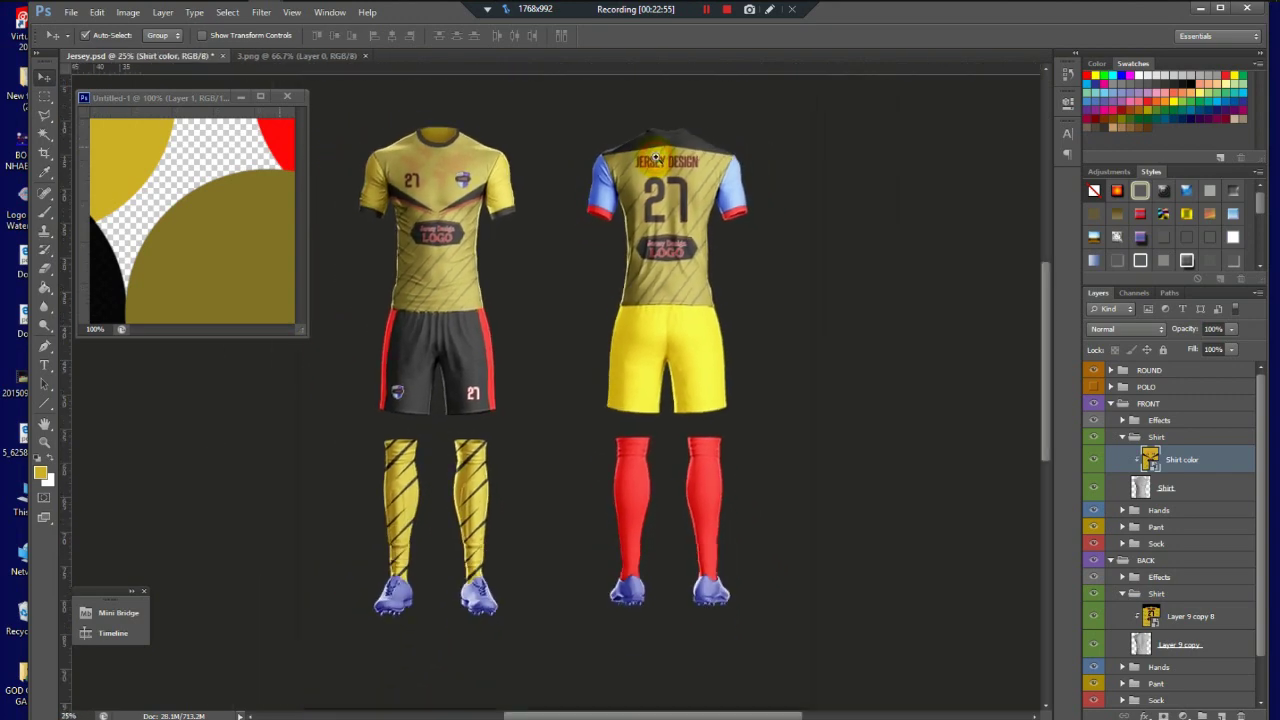
scroll(657, 158, "up", 1)
scroll(657, 158, "down", 1)
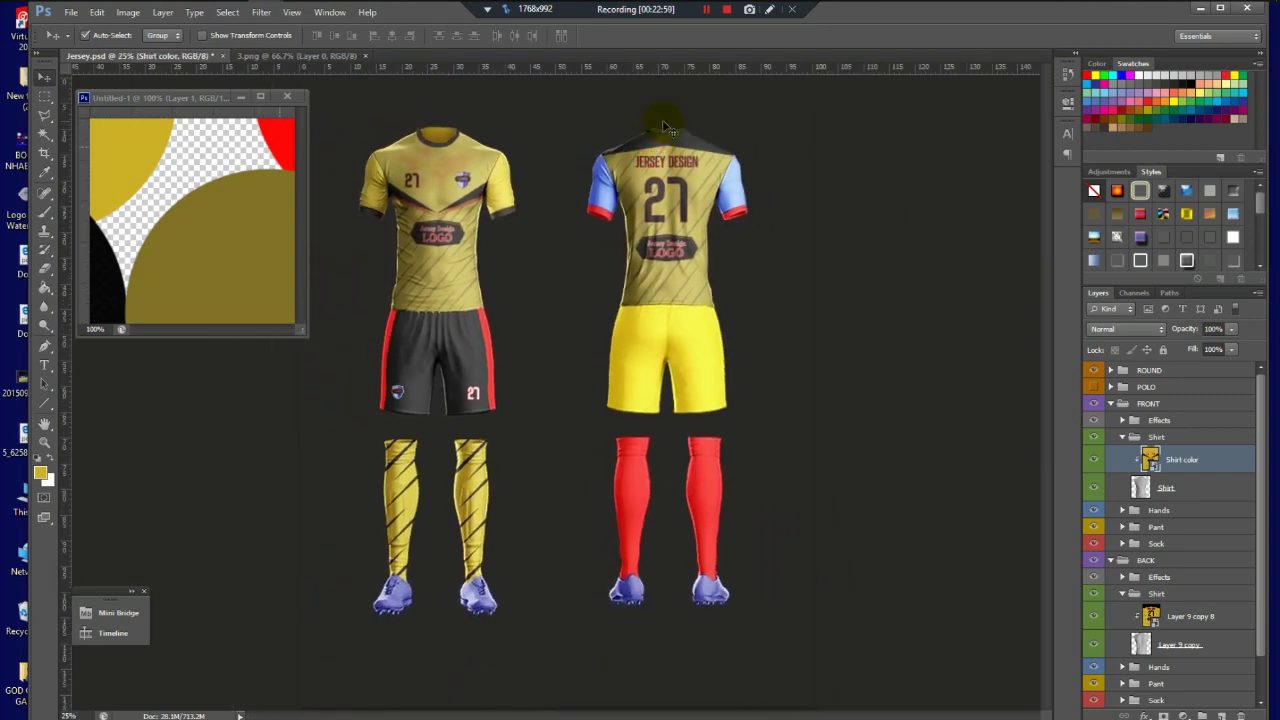
scroll(630, 130, "up", 1)
scroll(630, 130, "up", 1)
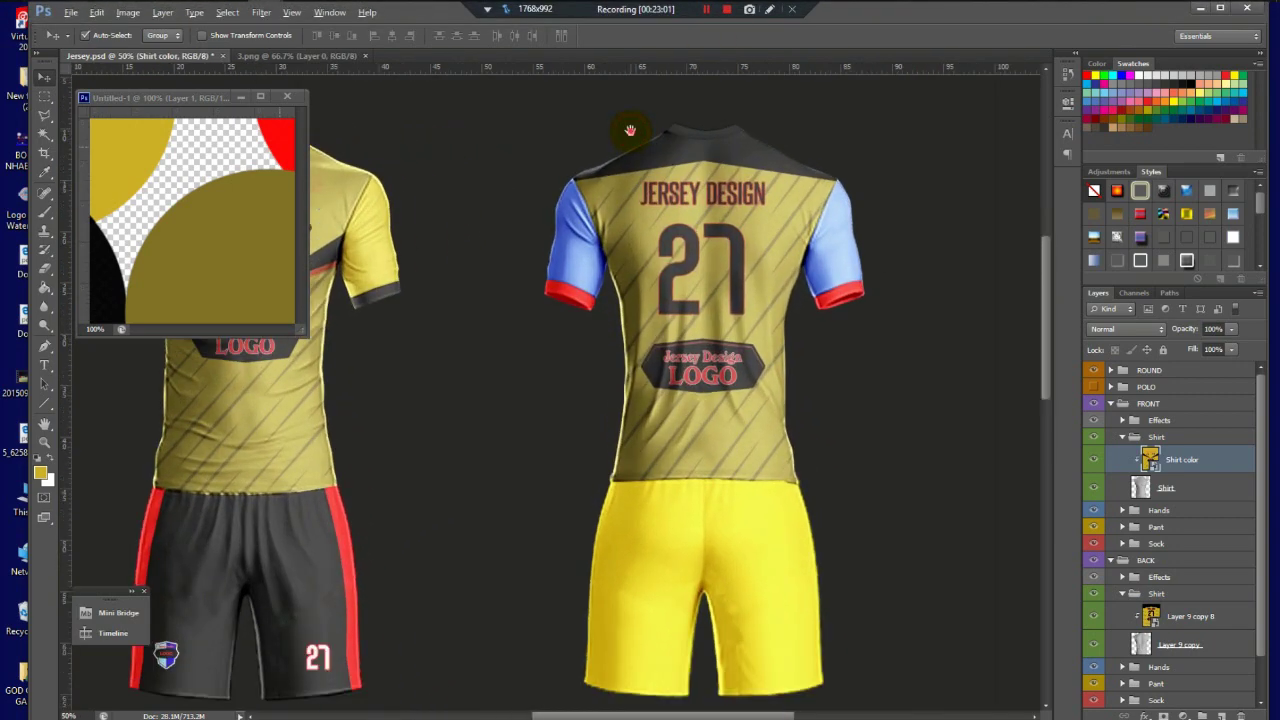
scroll(630, 130, "down", 2)
scroll(630, 130, "up", 2)
scroll(630, 130, "down", 2)
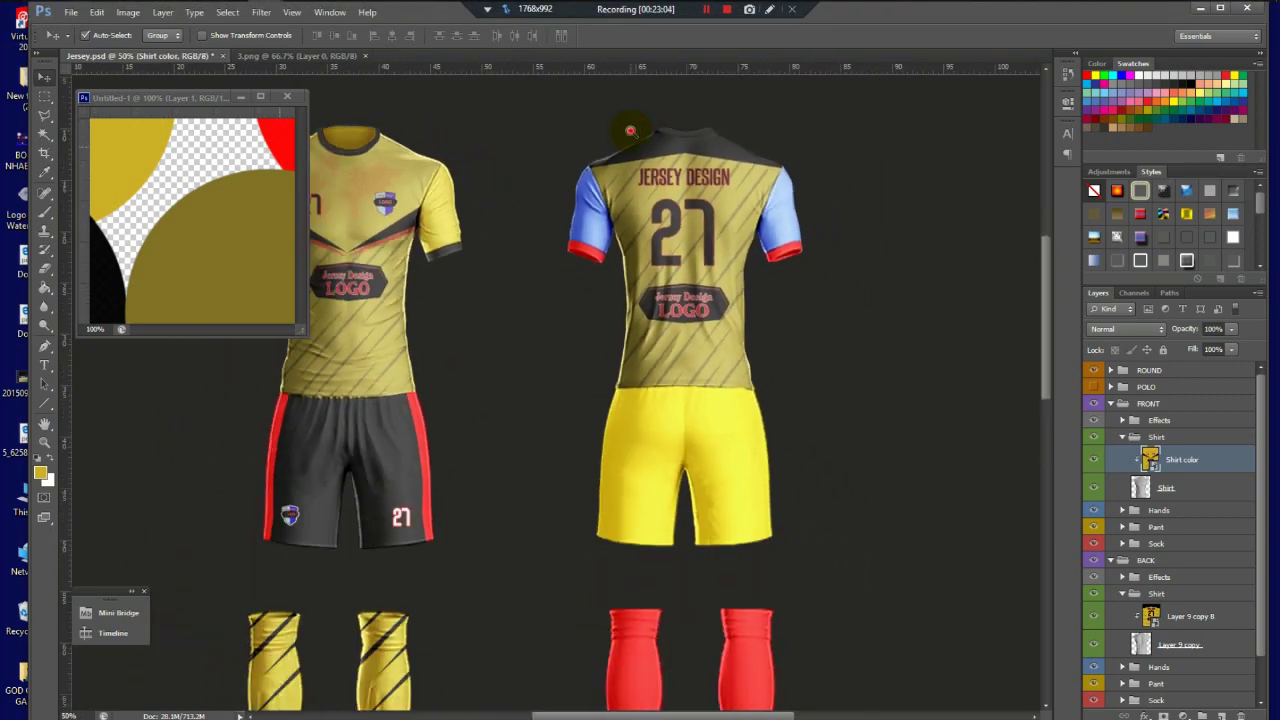
scroll(630, 130, "up", 1)
Step: Expand the Hands and Right folders in the BACK group, collapse its Shirt folder, and select the Right folder's 1 color layer
left_click(778, 210)
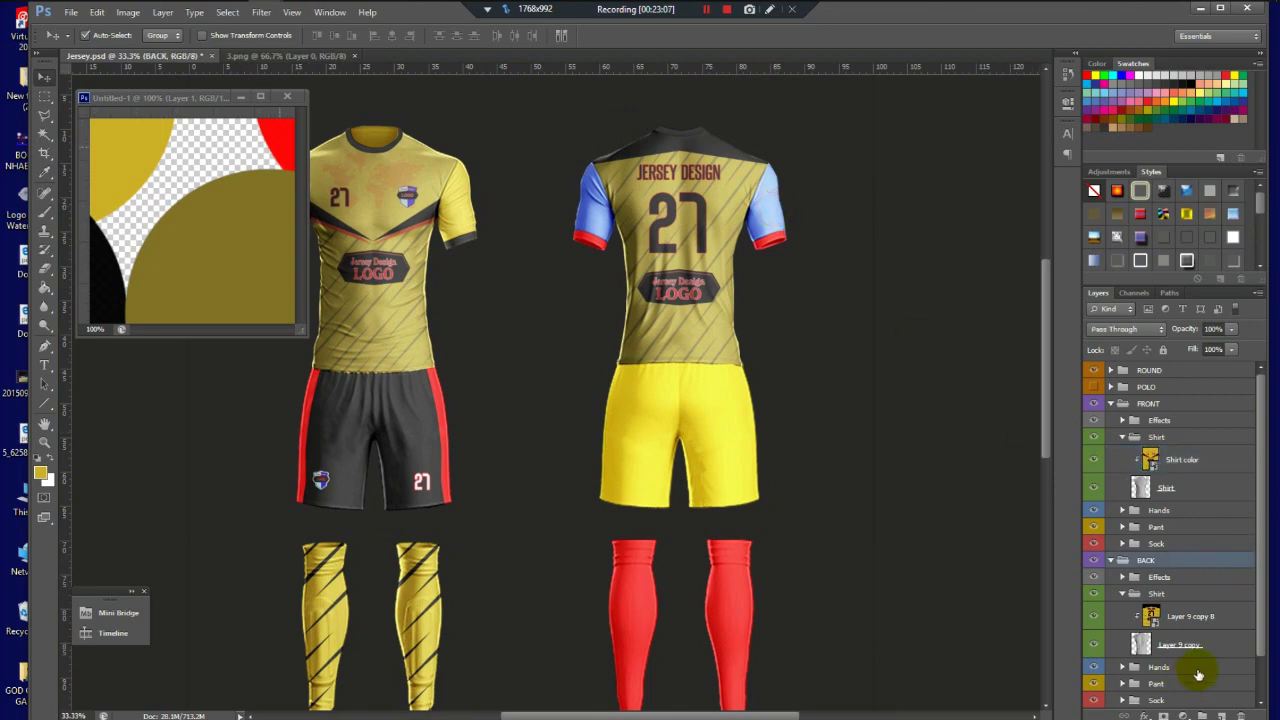
left_click(1110, 561)
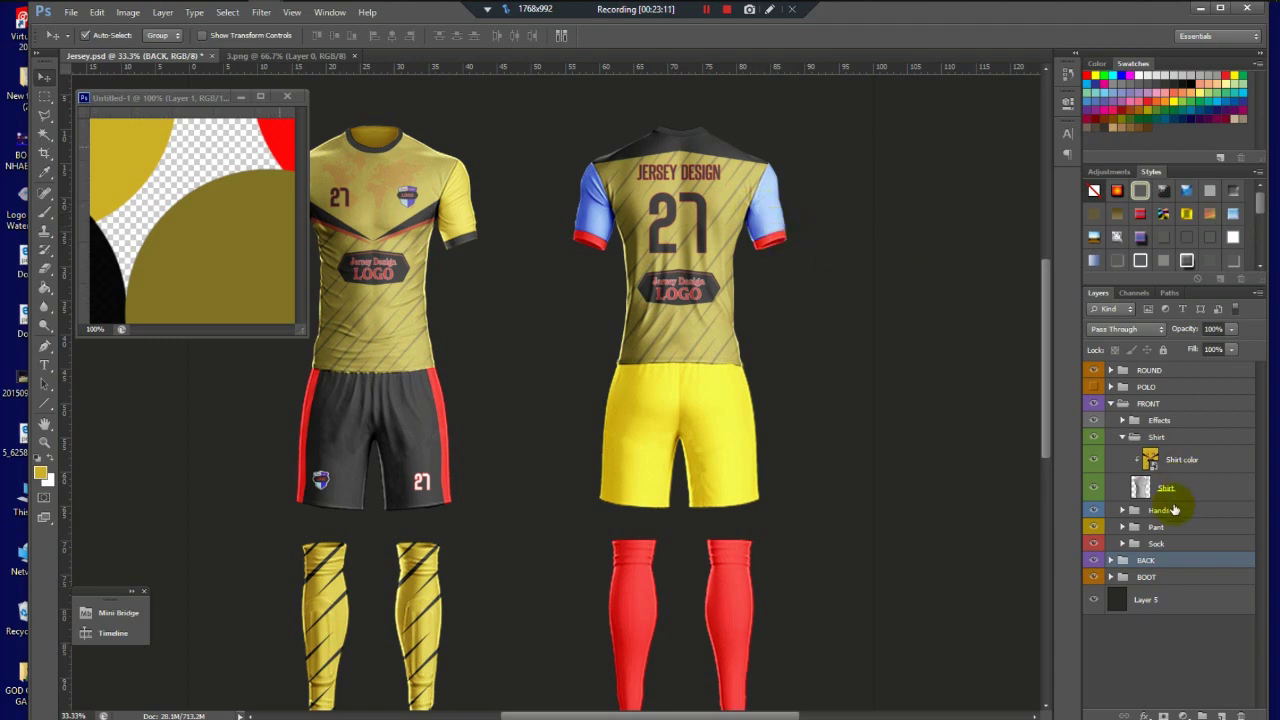
left_click(1127, 511)
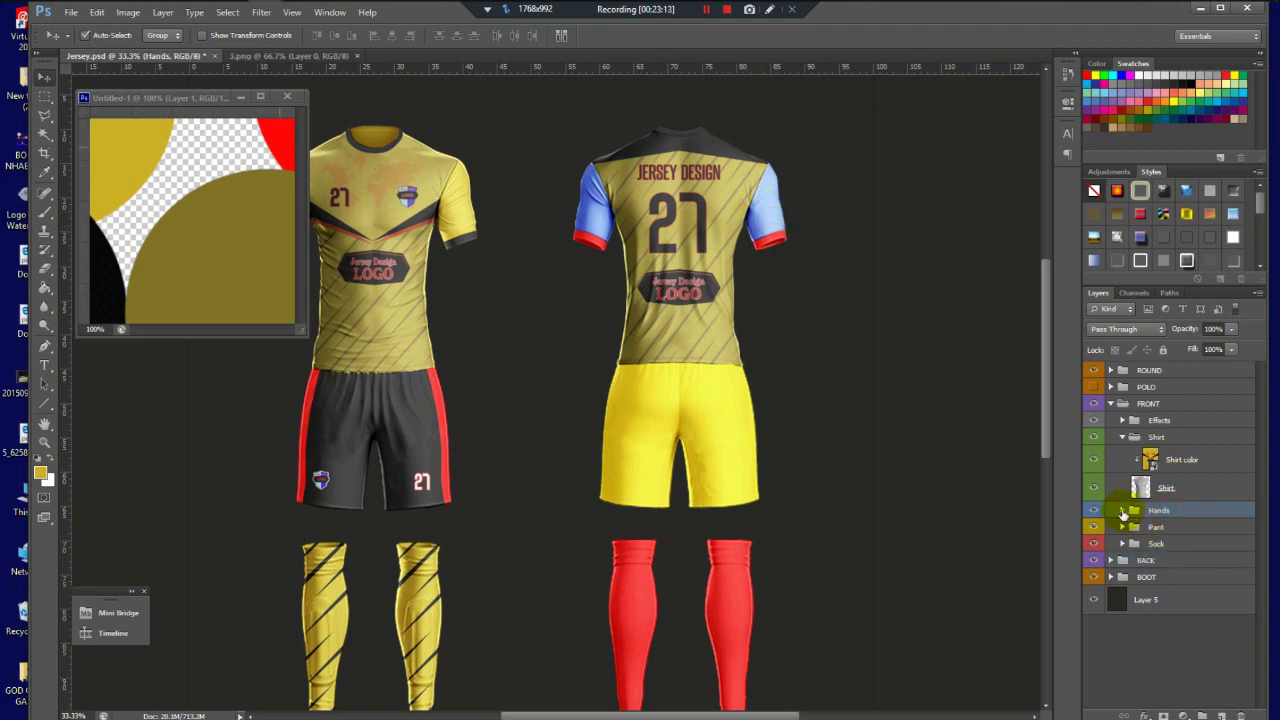
left_click(1111, 561)
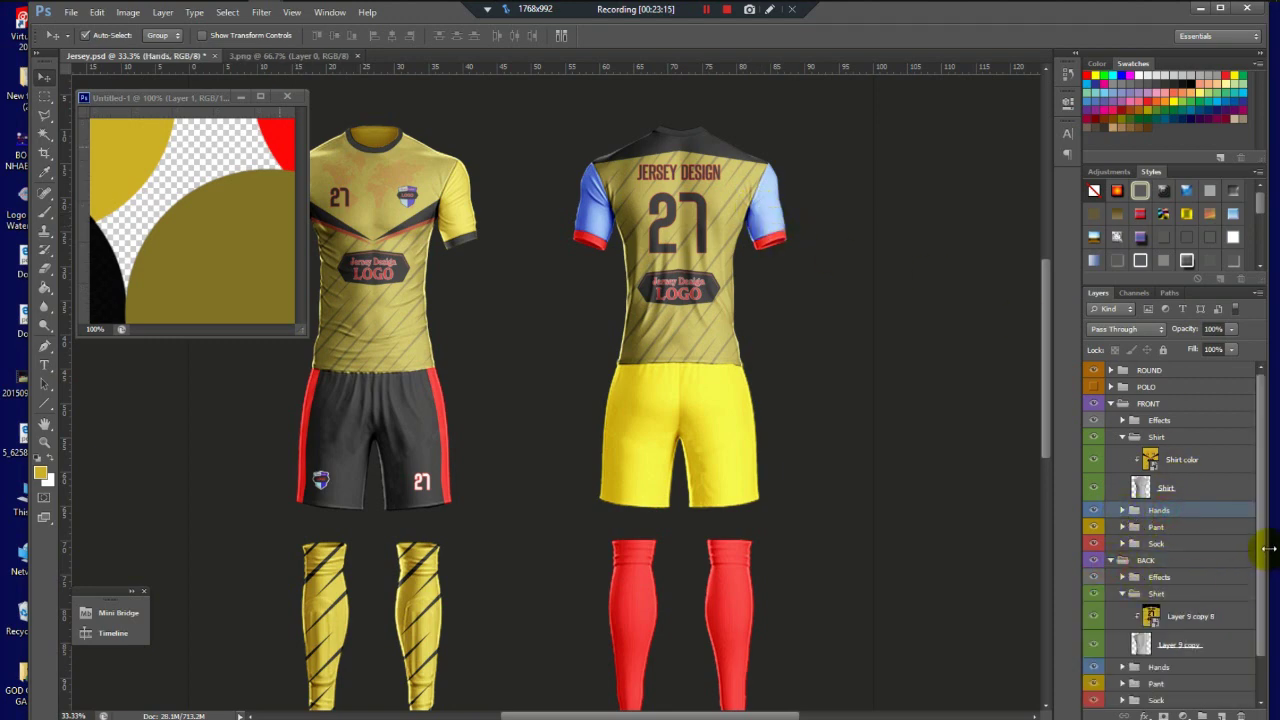
scroll(1265, 548, "down", 2)
left_click(1122, 548)
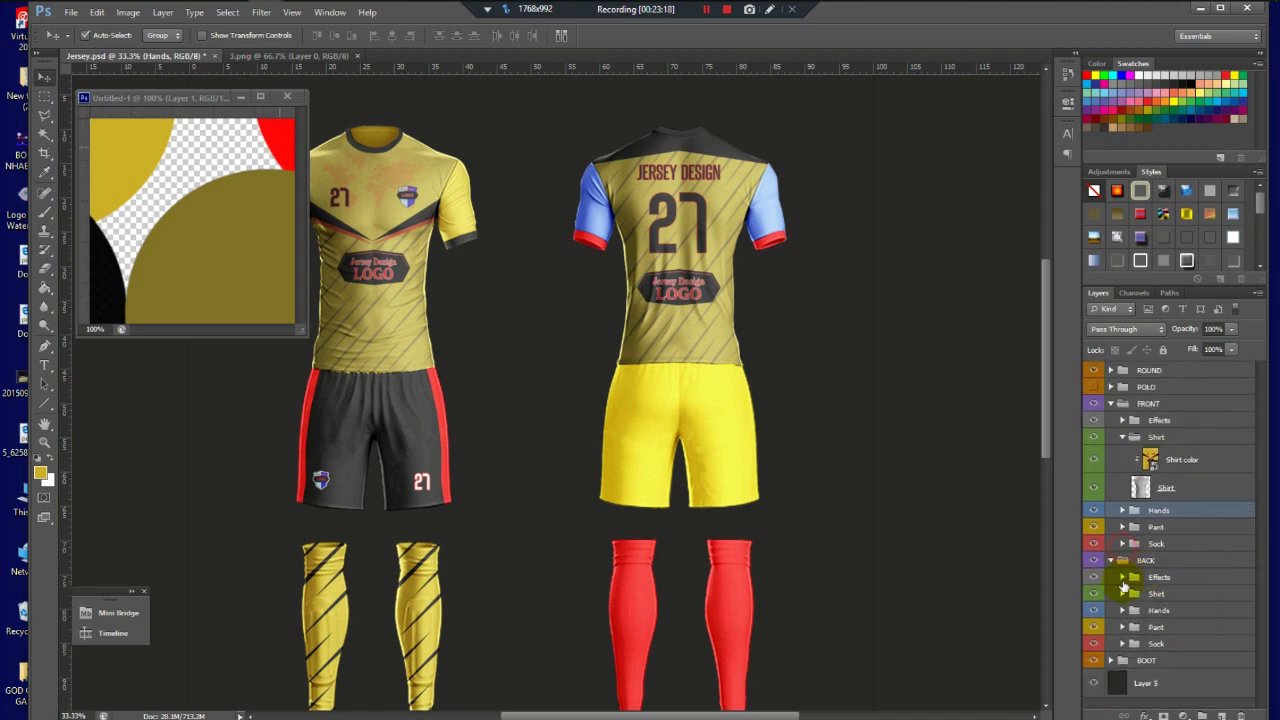
left_click(1122, 611)
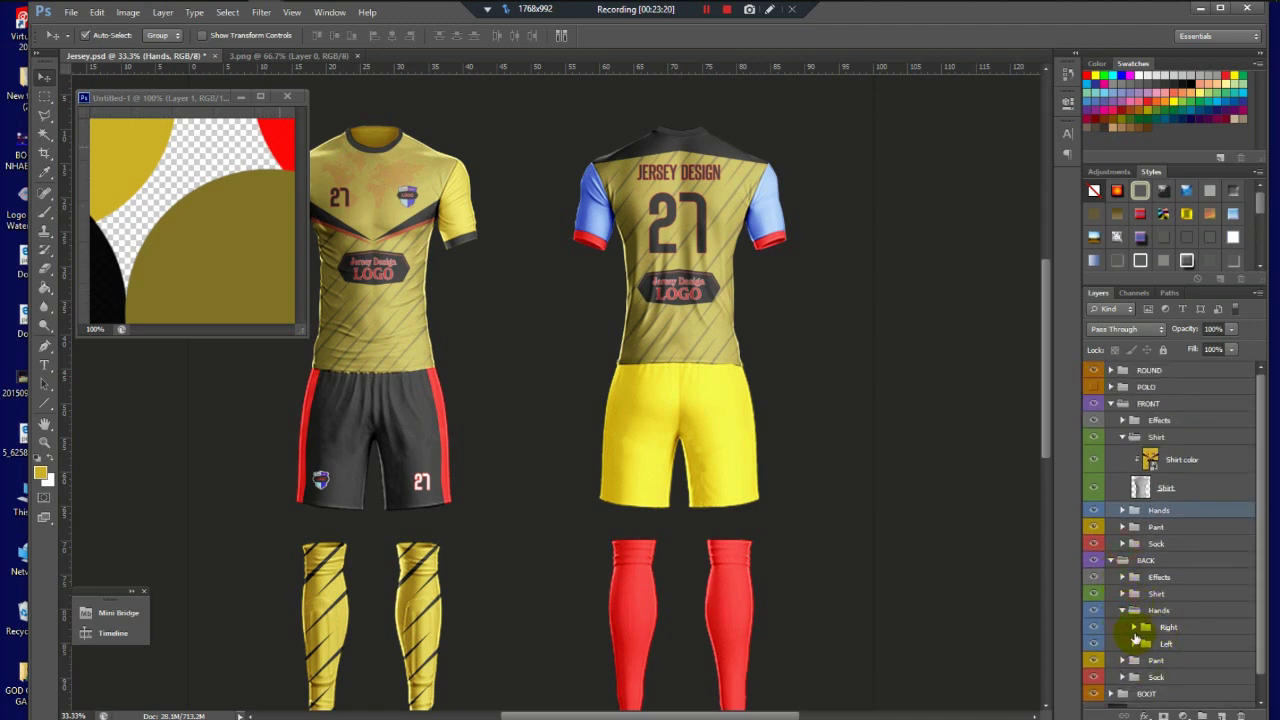
left_click(1134, 629)
left_click(1175, 652)
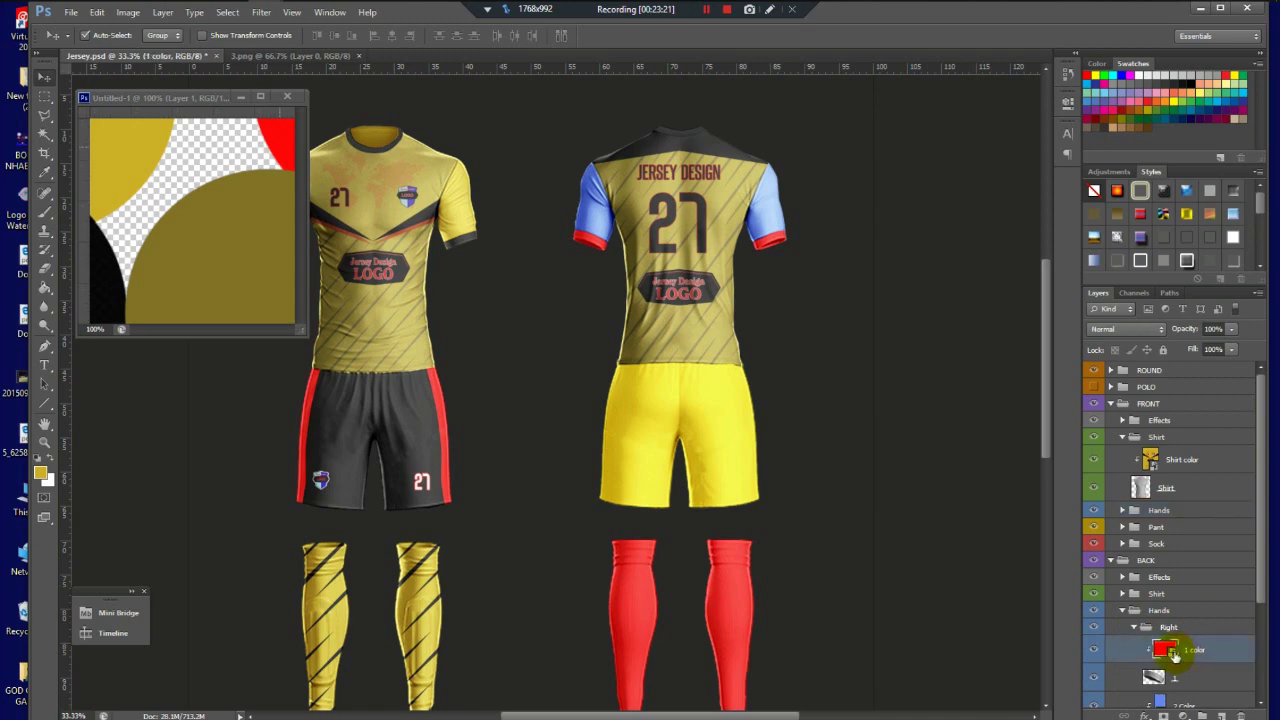
Step: Paint the Right folder's 1 color smart object black with a 400 px brush, then save and close it
double_click(1170, 651)
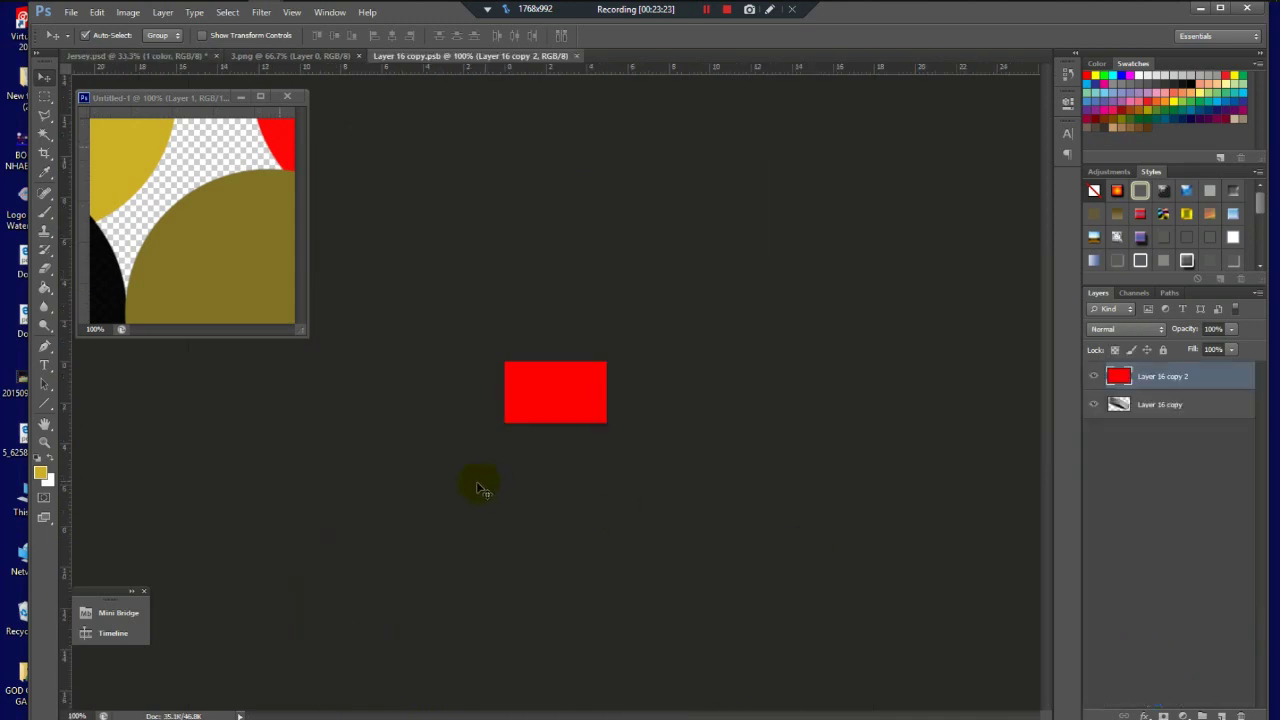
left_click(44, 212)
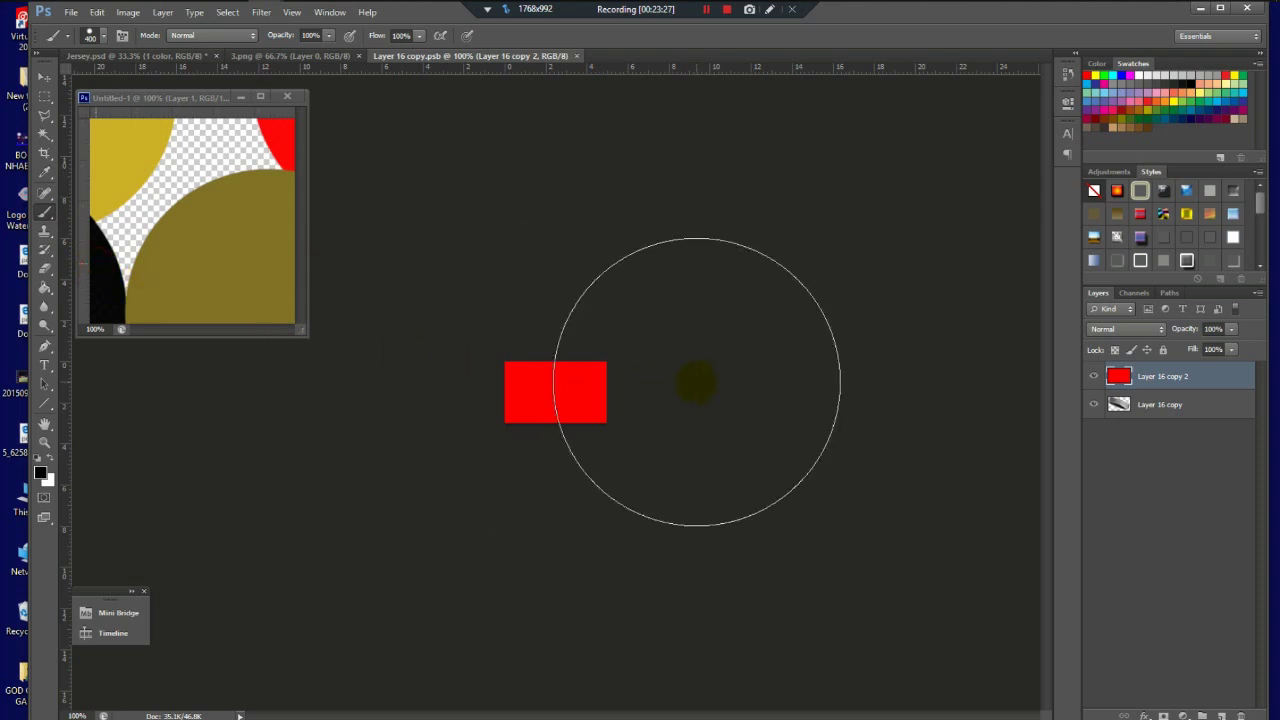
left_click_drag(694, 386, 297, 397)
left_click(582, 56)
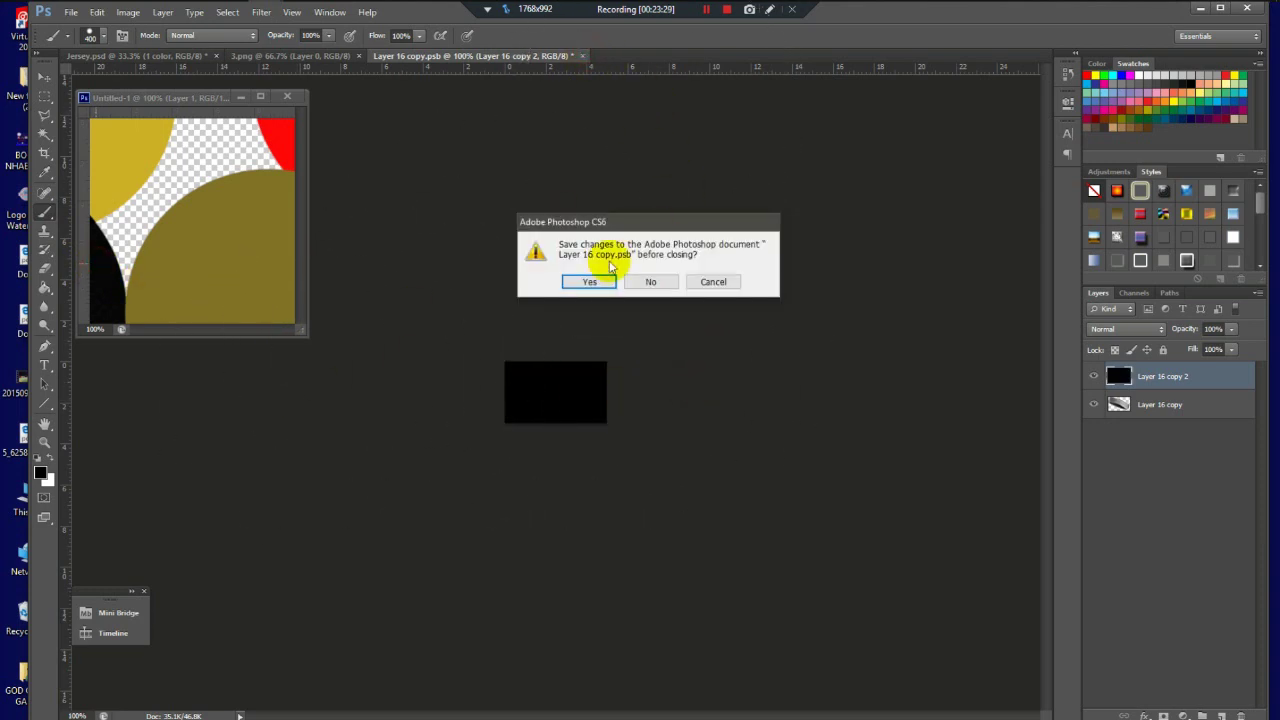
left_click(589, 322)
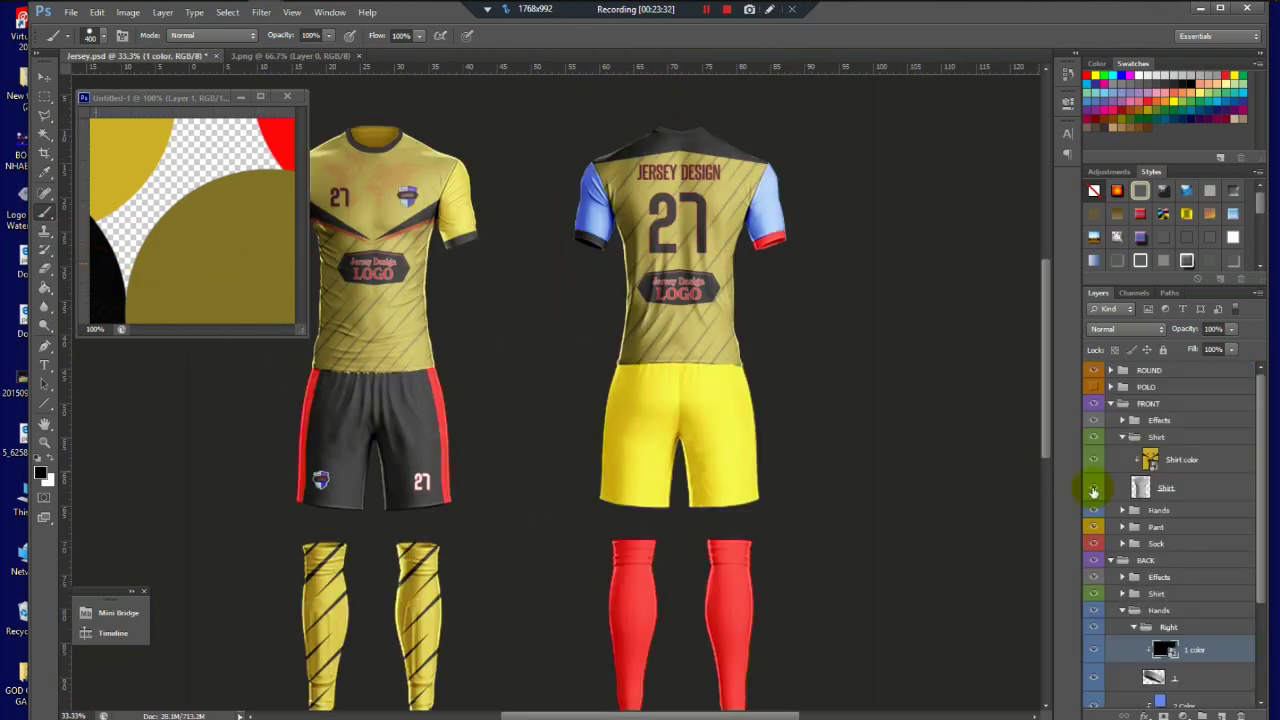
Step: Expand the BACK group's Left hand folder, fill its 1 color smart object with black, then save and close it
scroll(1250, 600, "down", 3)
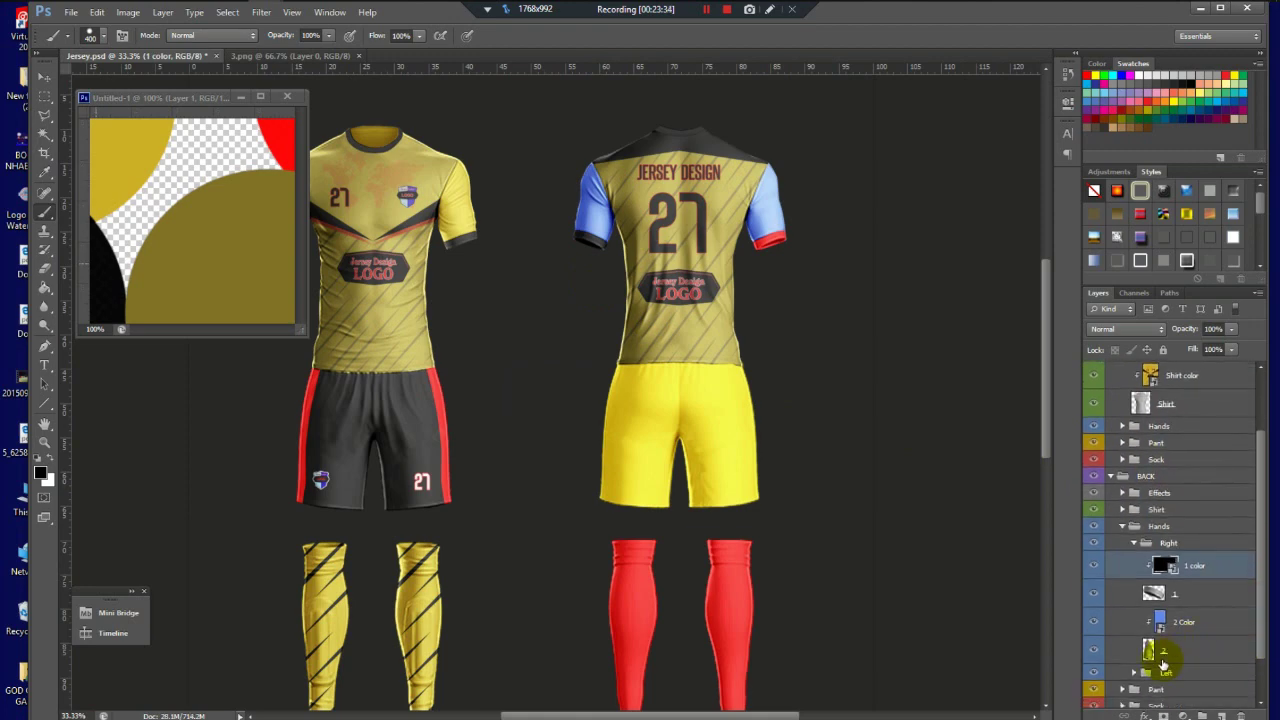
left_click(1134, 674)
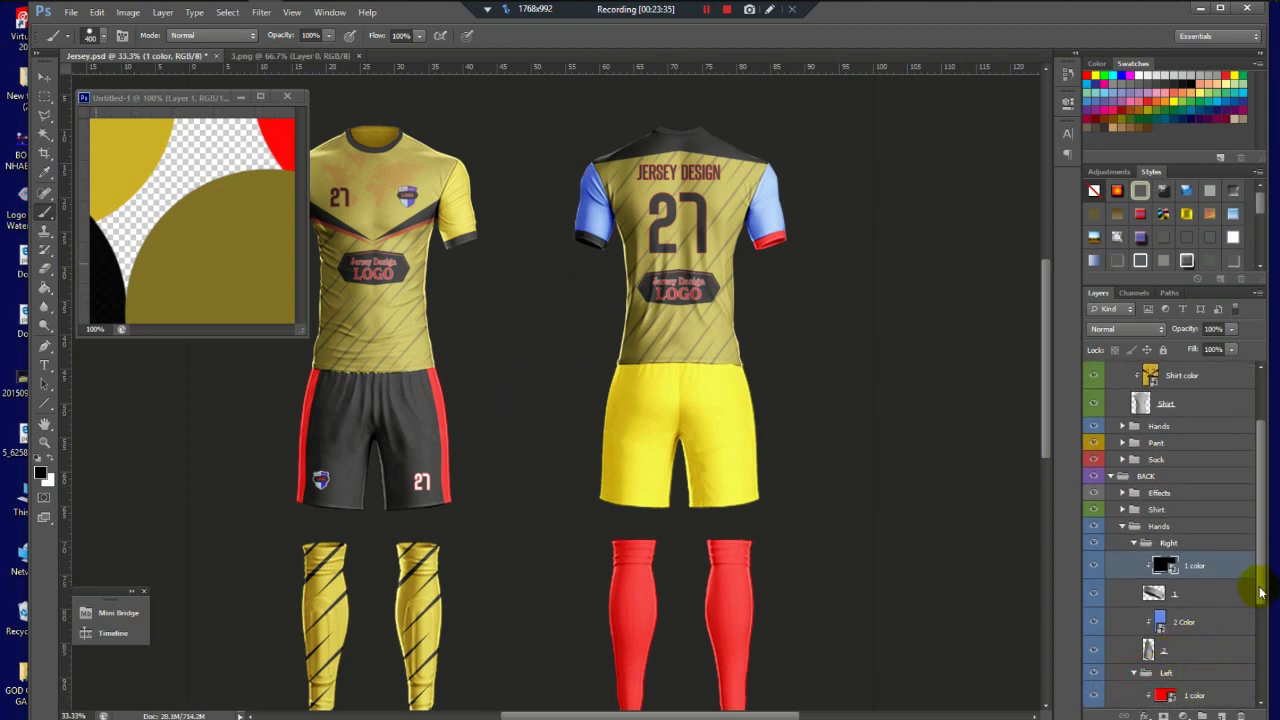
scroll(1249, 586, "down", 3)
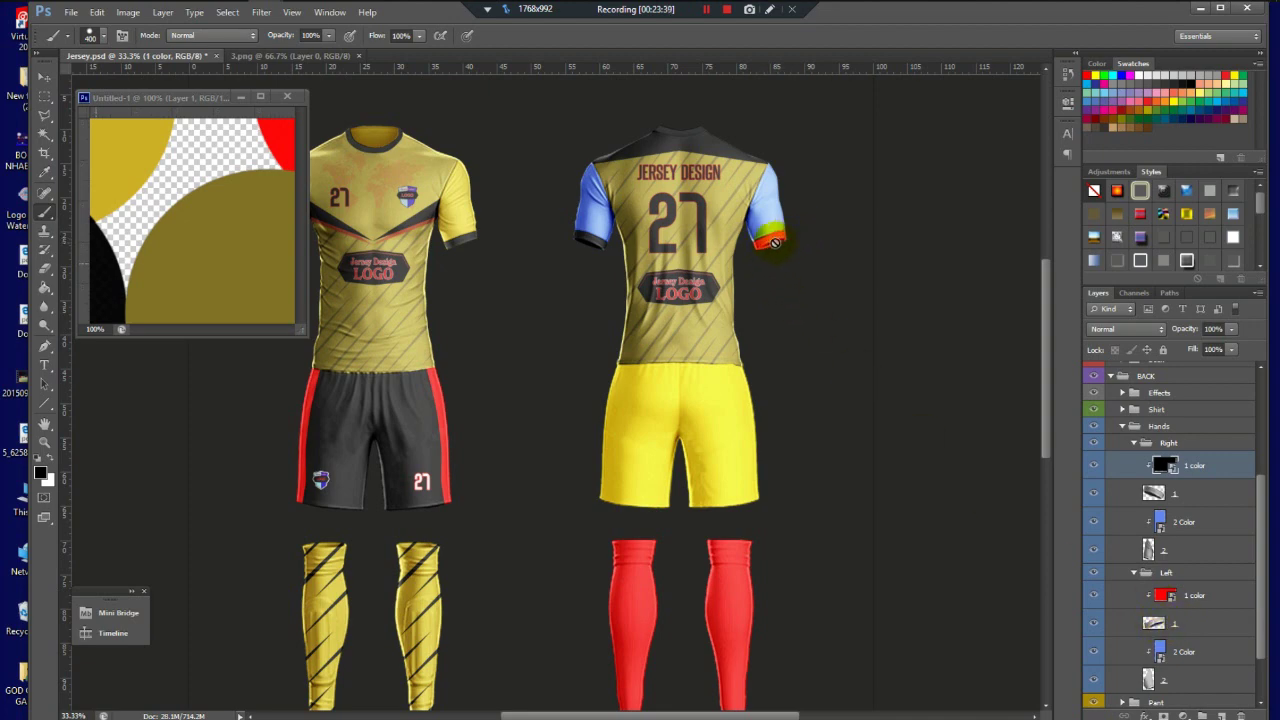
left_click(1168, 596)
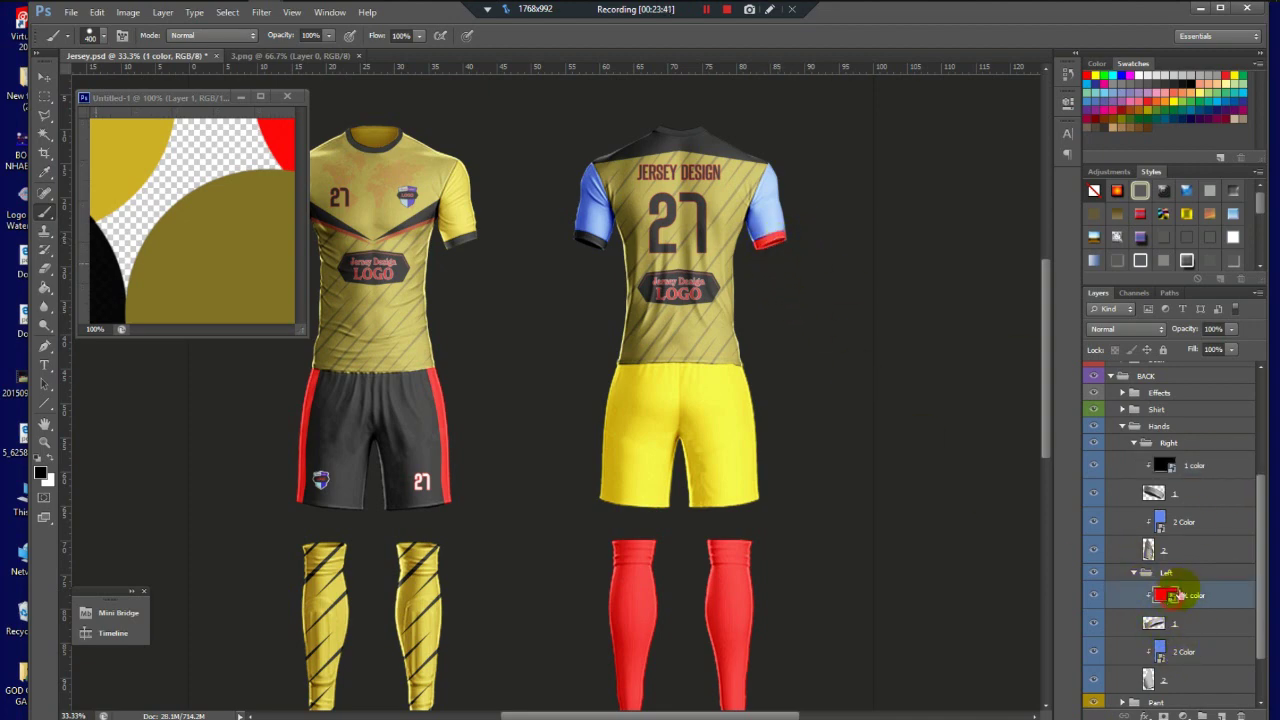
double_click(1165, 596)
key("alt+BackSpace")
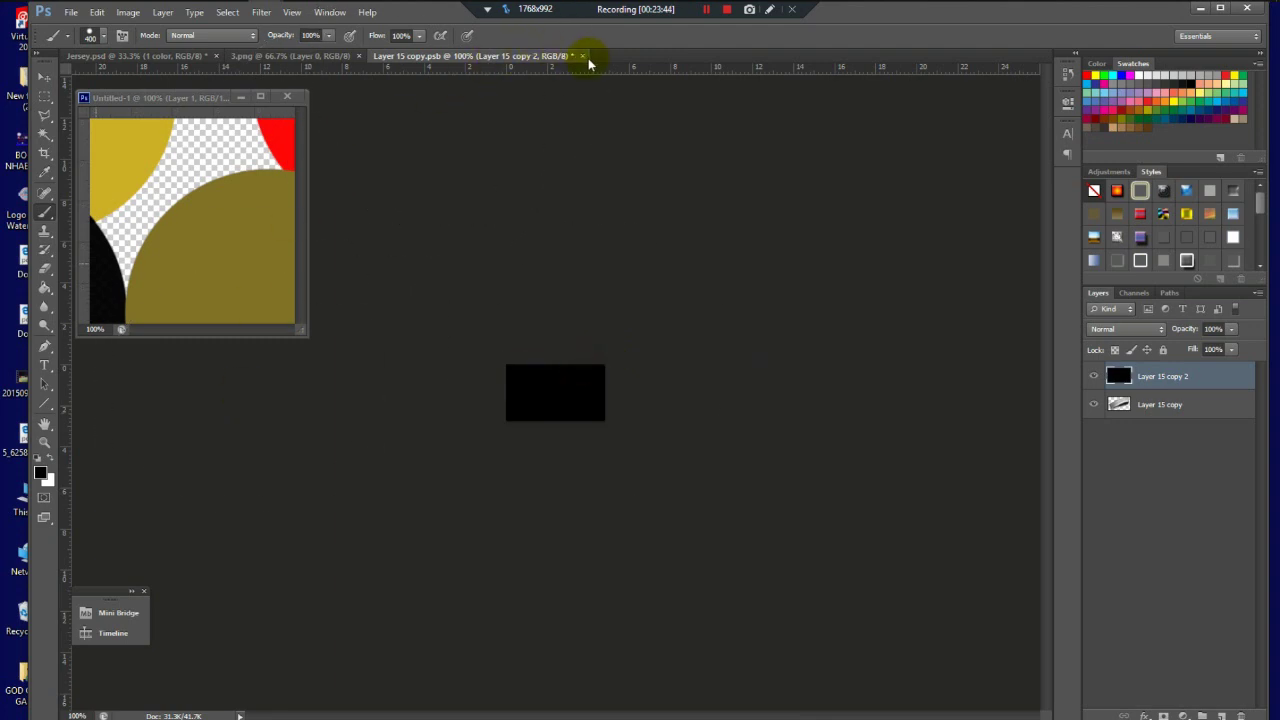
left_click(583, 56)
key("ctrl+w")
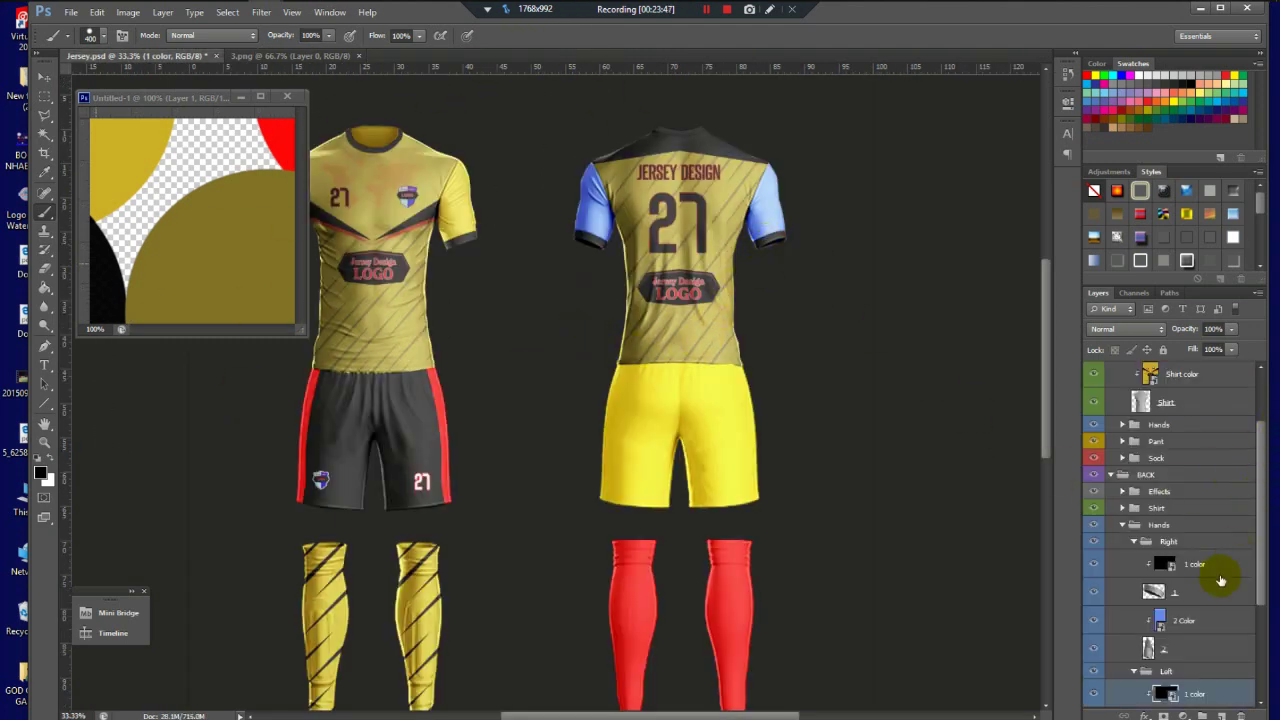
Step: Recolour the Right folder's 2 Color smart object with the lighter gold sampled from the palette document, then save and close it
left_click(1163, 623)
double_click(1159, 628)
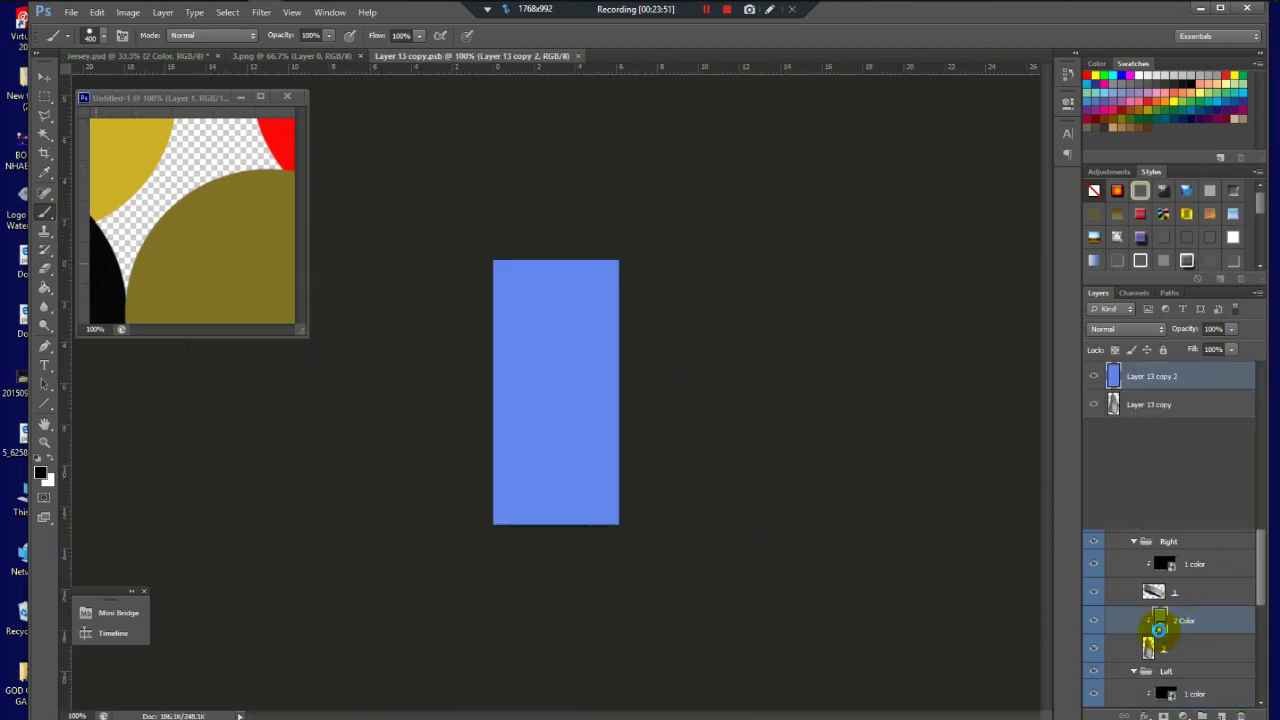
left_click(139, 170, "alt")
key("shift+alt+BackSpace")
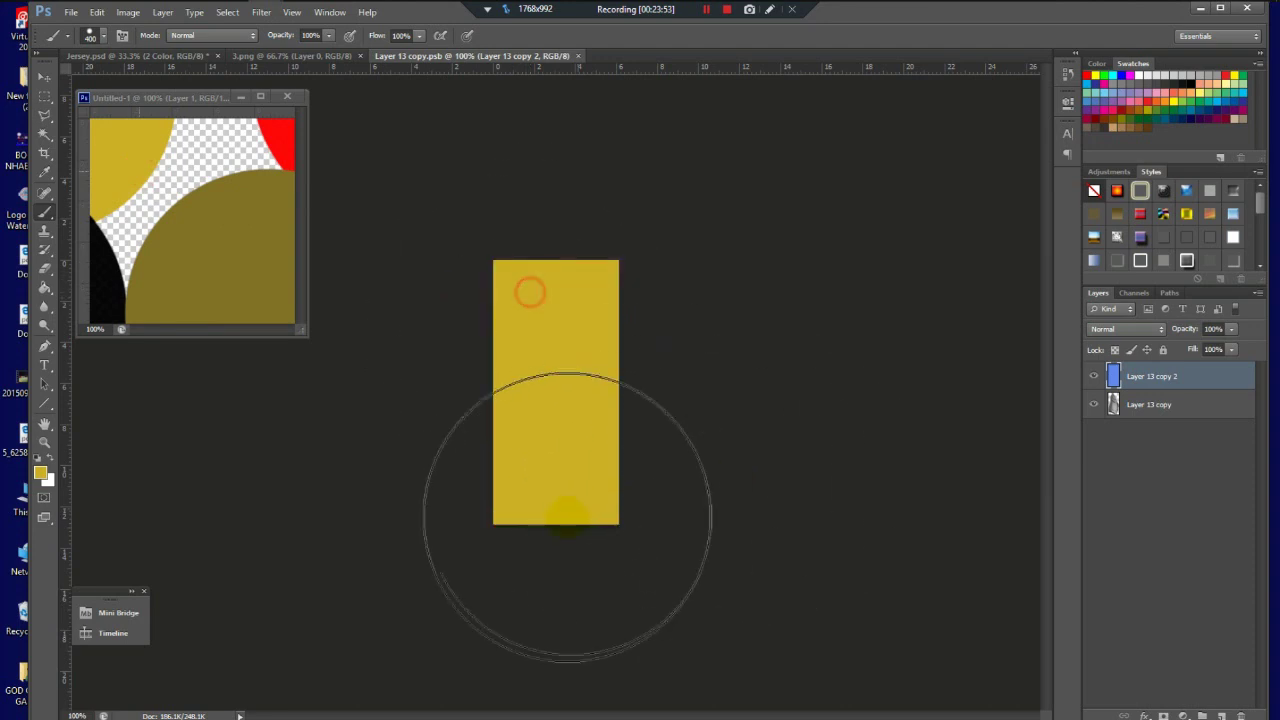
left_click(584, 56)
left_click(589, 281)
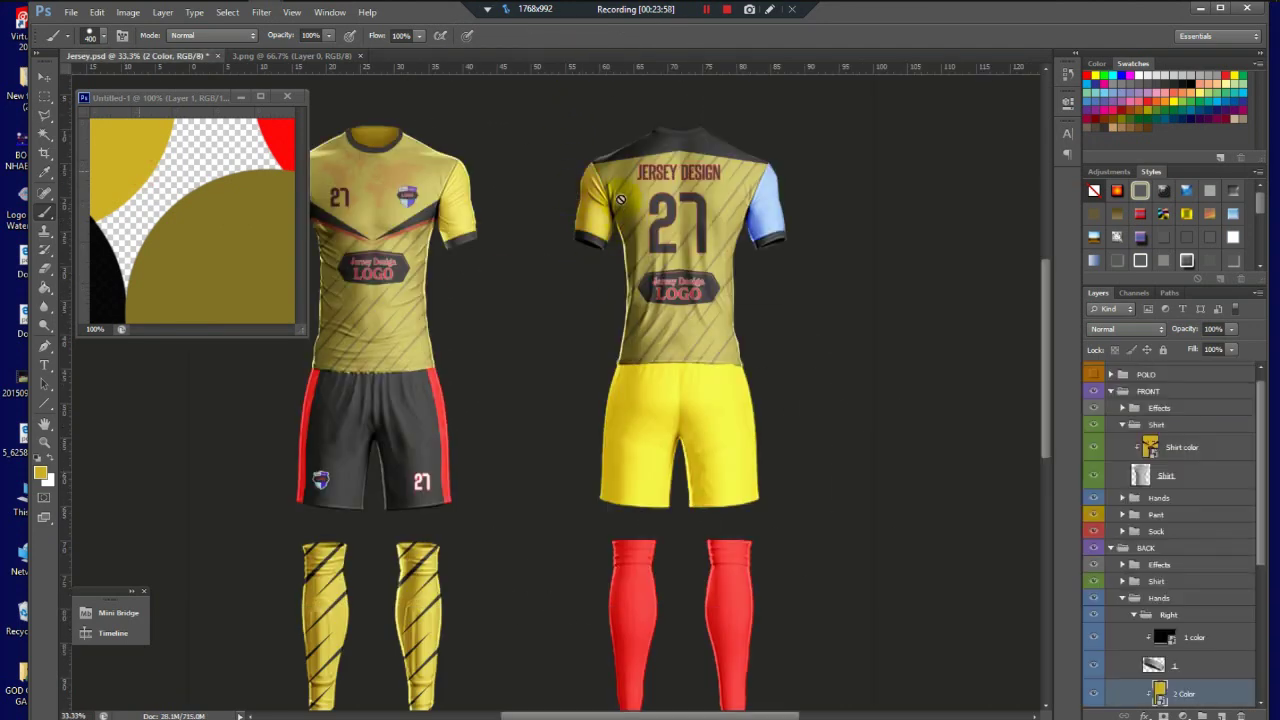
Step: Paint the Left folder's 2 Color smart object in the same gold, then save and close it
left_click_drag(1257, 514, 1260, 587)
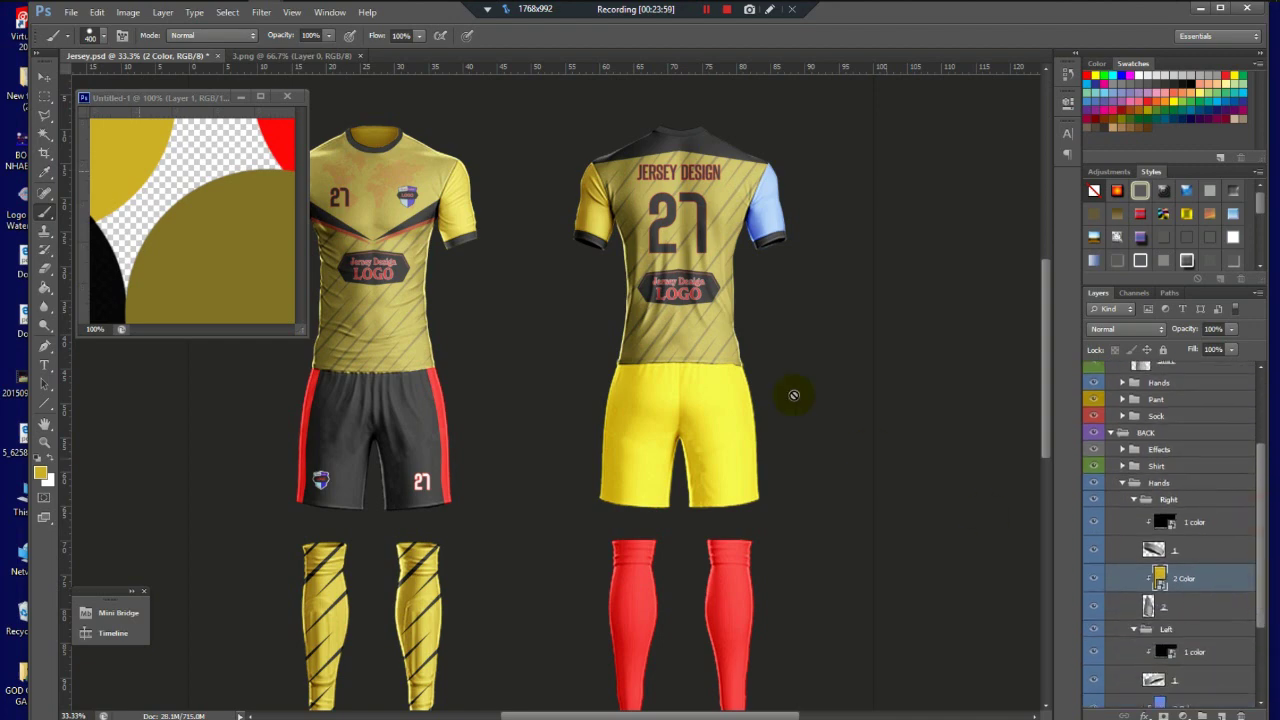
left_click(1157, 700)
left_click_drag(1262, 590, 1263, 655)
double_click(1160, 595)
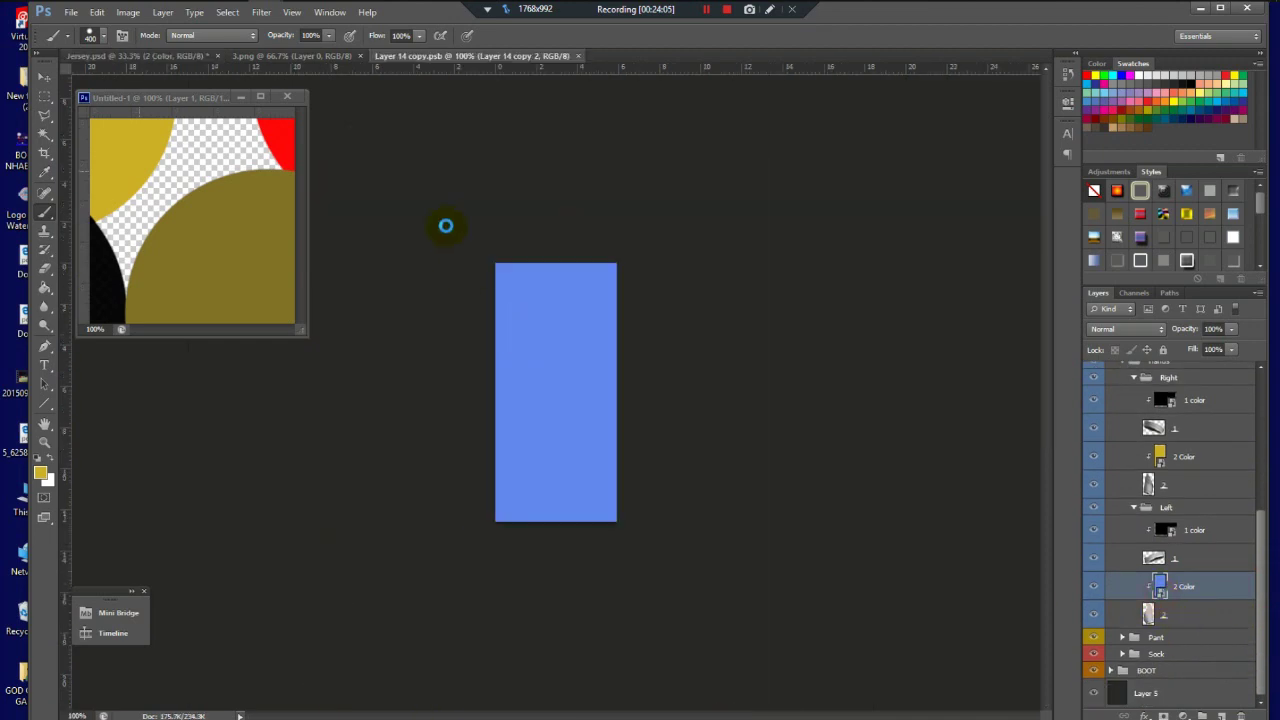
mouse_move(581, 304)
left_mouse_down()
mouse_move(515, 389)
mouse_move(570, 478)
left_mouse_up()
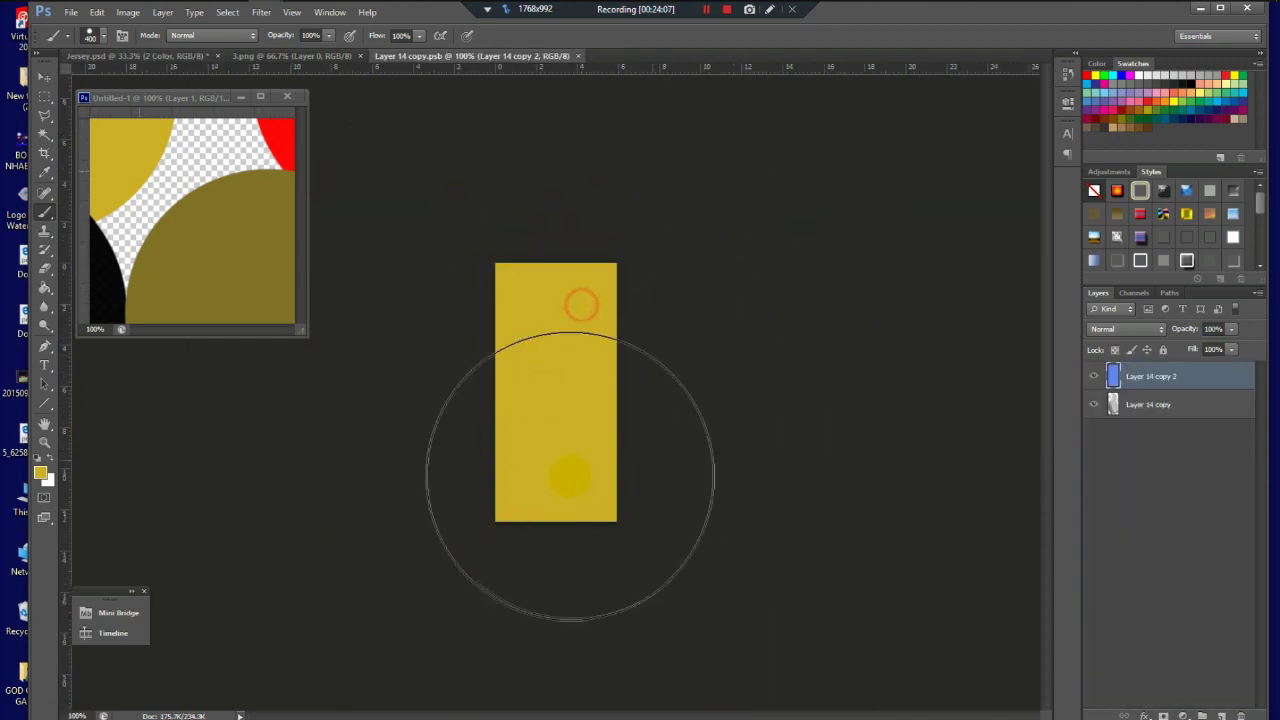
left_click(585, 56)
left_click(590, 283)
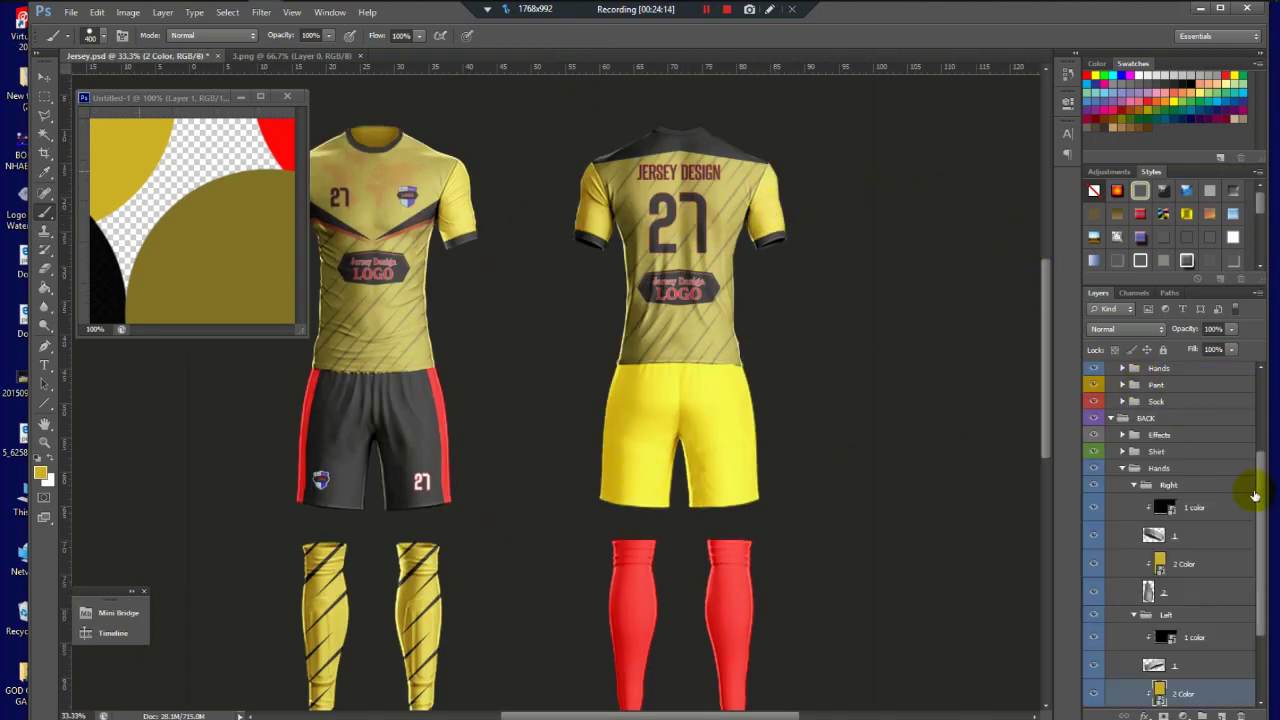
Step: Collapse the BACK group's Right, Left and Hands folders and the FRONT group's Shirt folder
left_click_drag(1258, 497, 1264, 570)
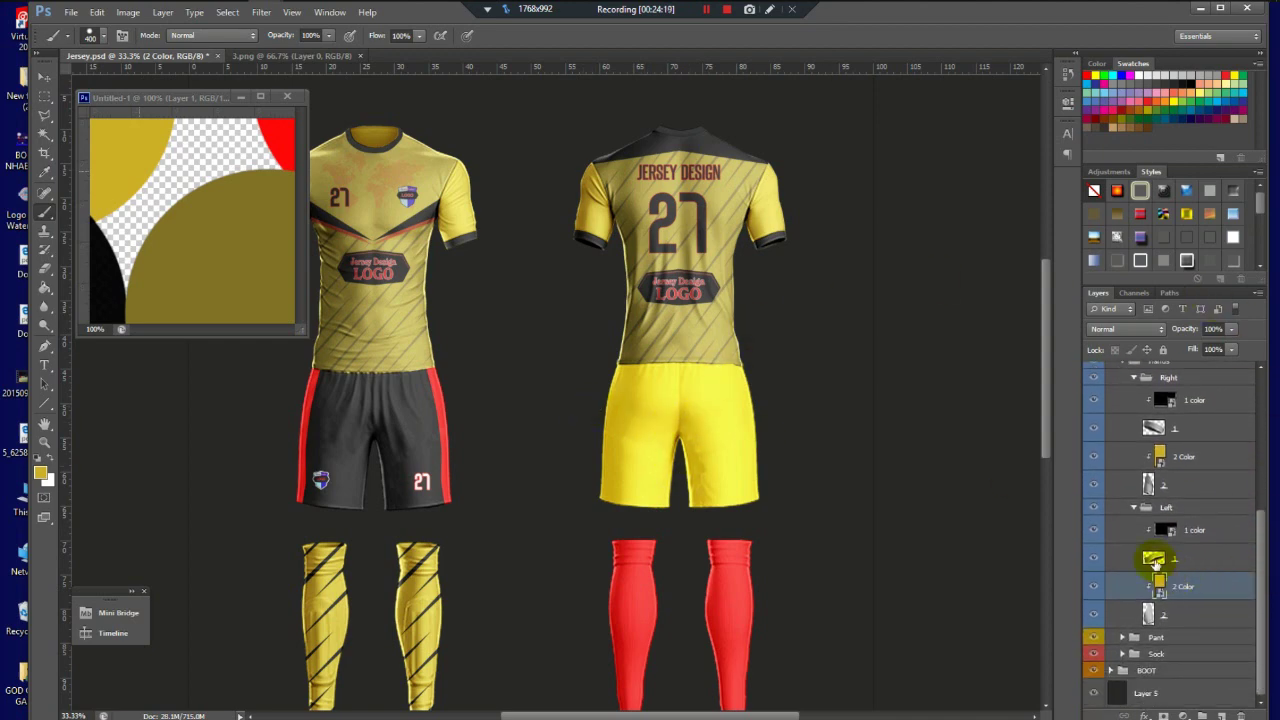
left_click(1134, 378)
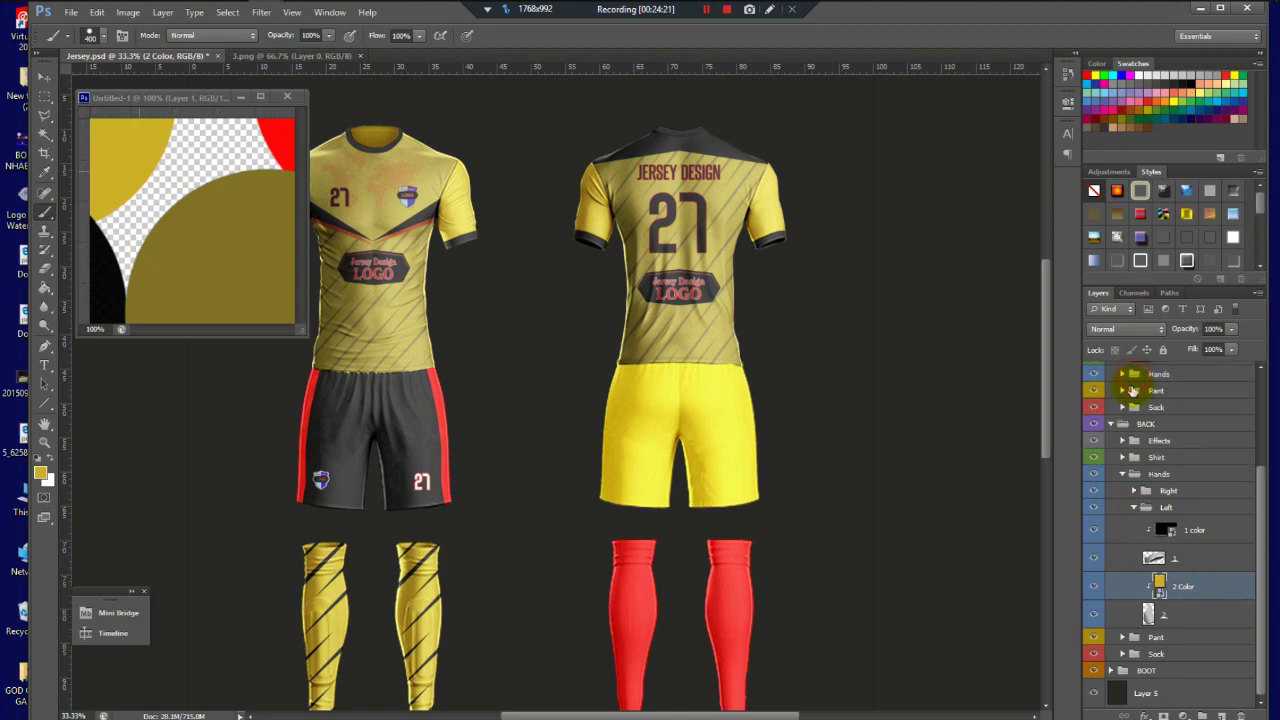
left_click(1137, 507)
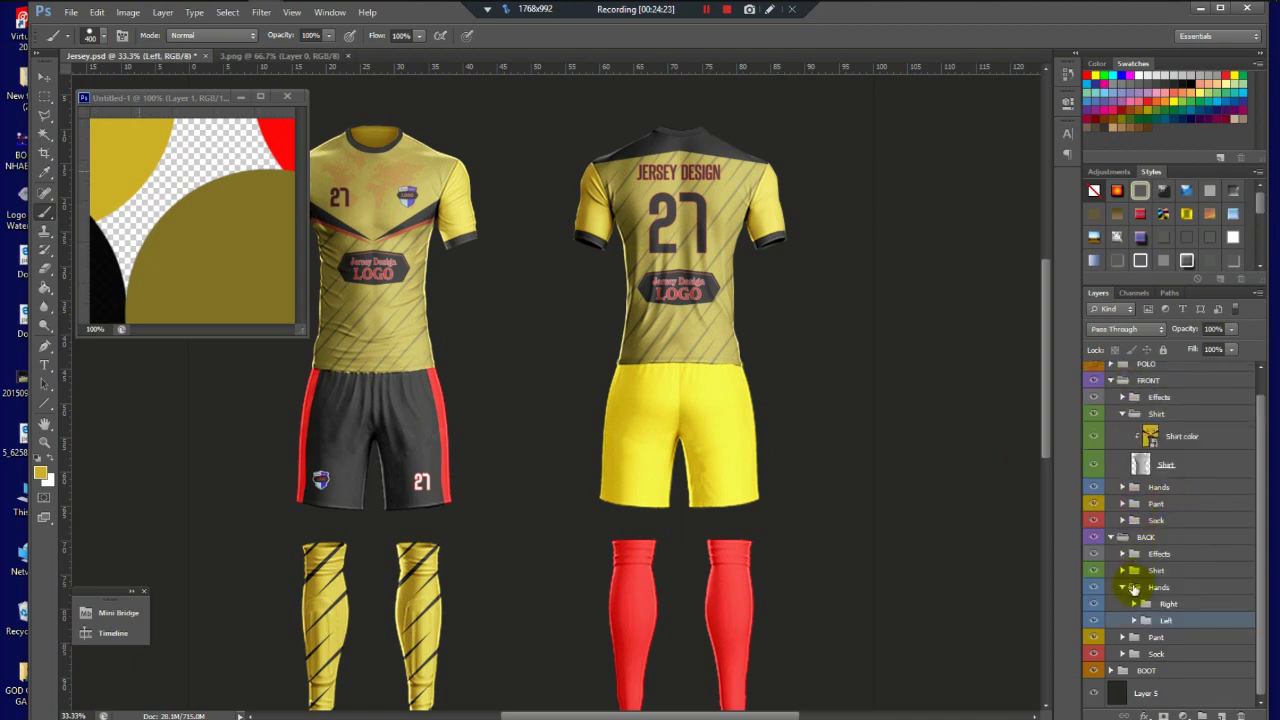
left_click(1125, 588)
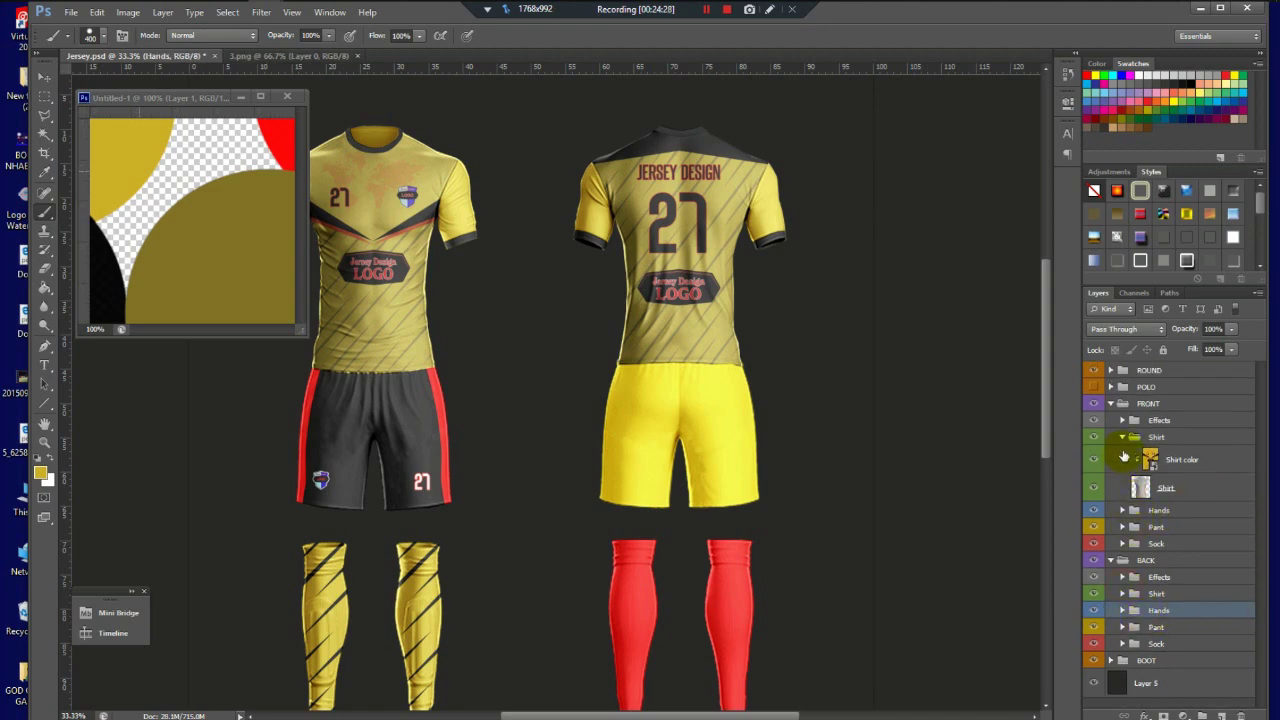
left_click(1122, 437)
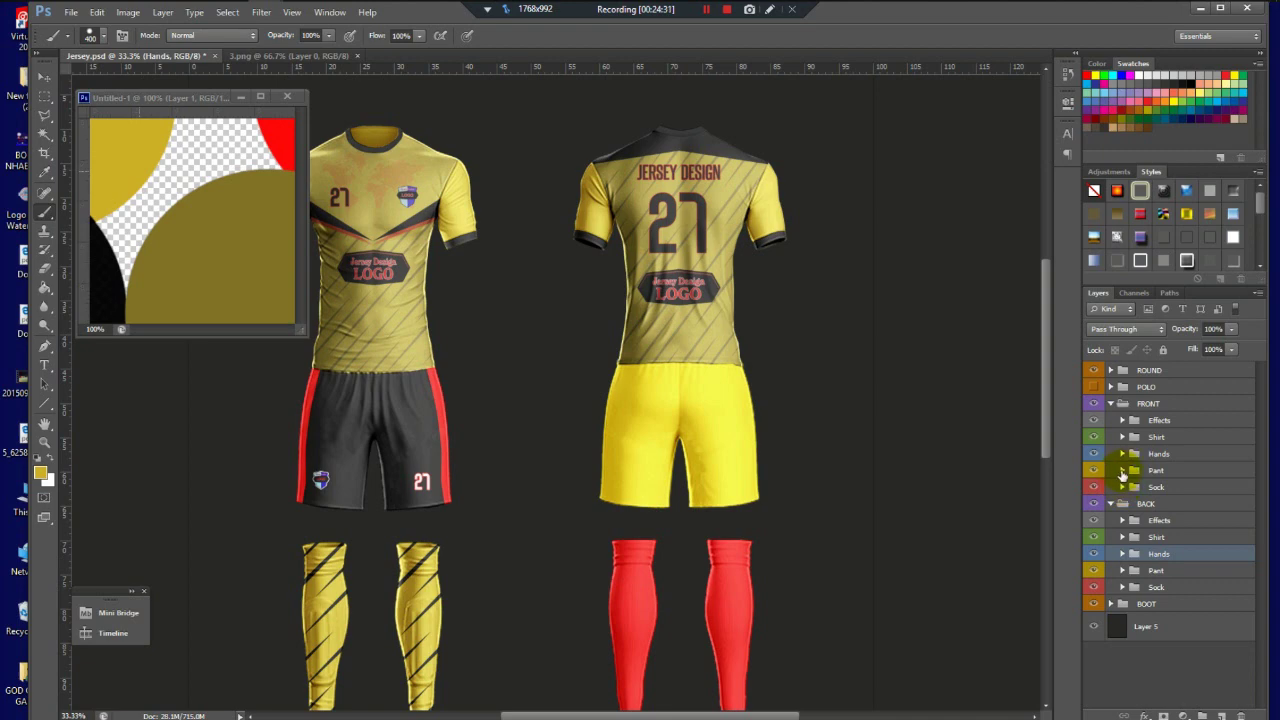
Step: Open the Pant color smart objects from the Pant folders of both the FRONT and BACK groups, with the Move tool active
left_click(1122, 470)
left_click(1175, 502)
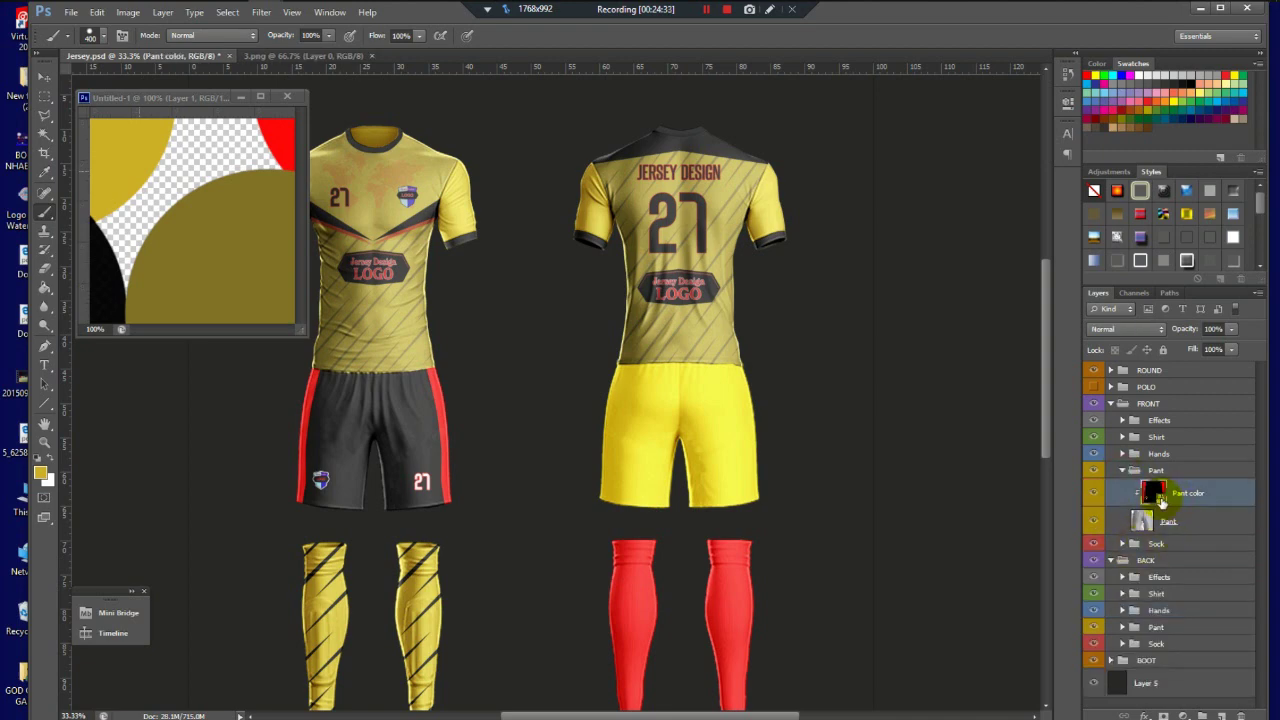
double_click(1156, 496)
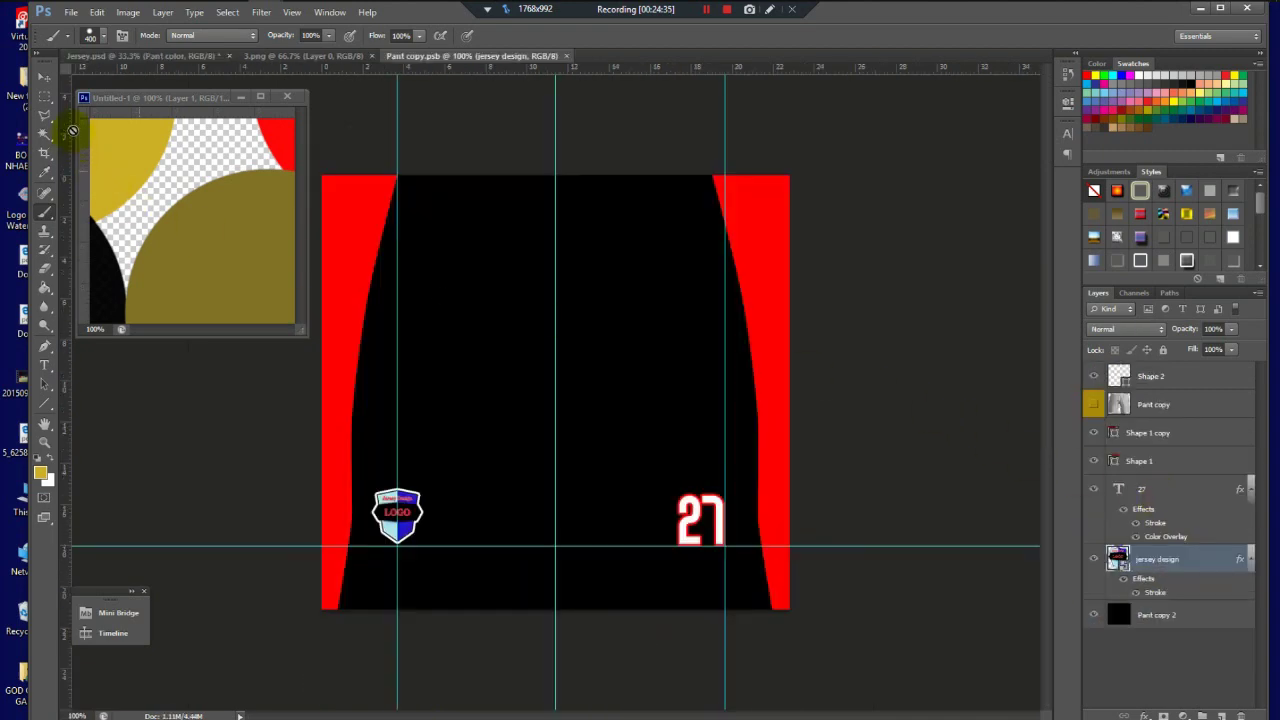
left_click(48, 80)
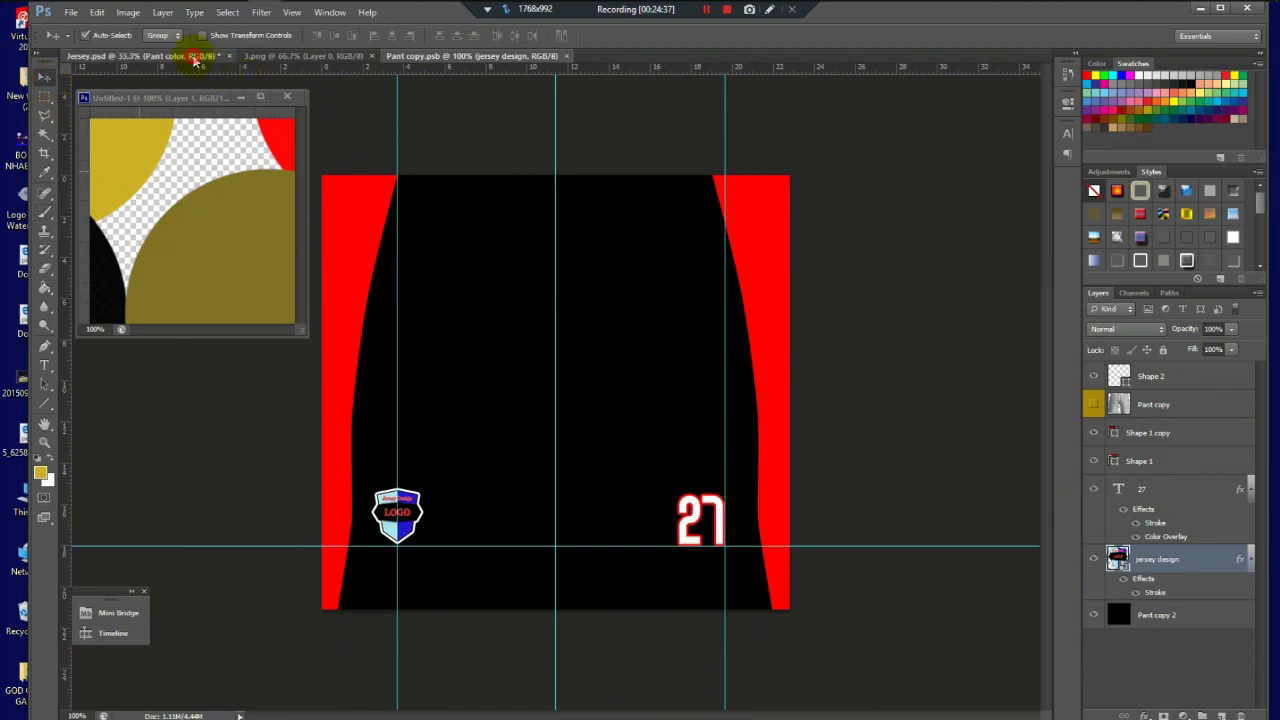
left_click(190, 56)
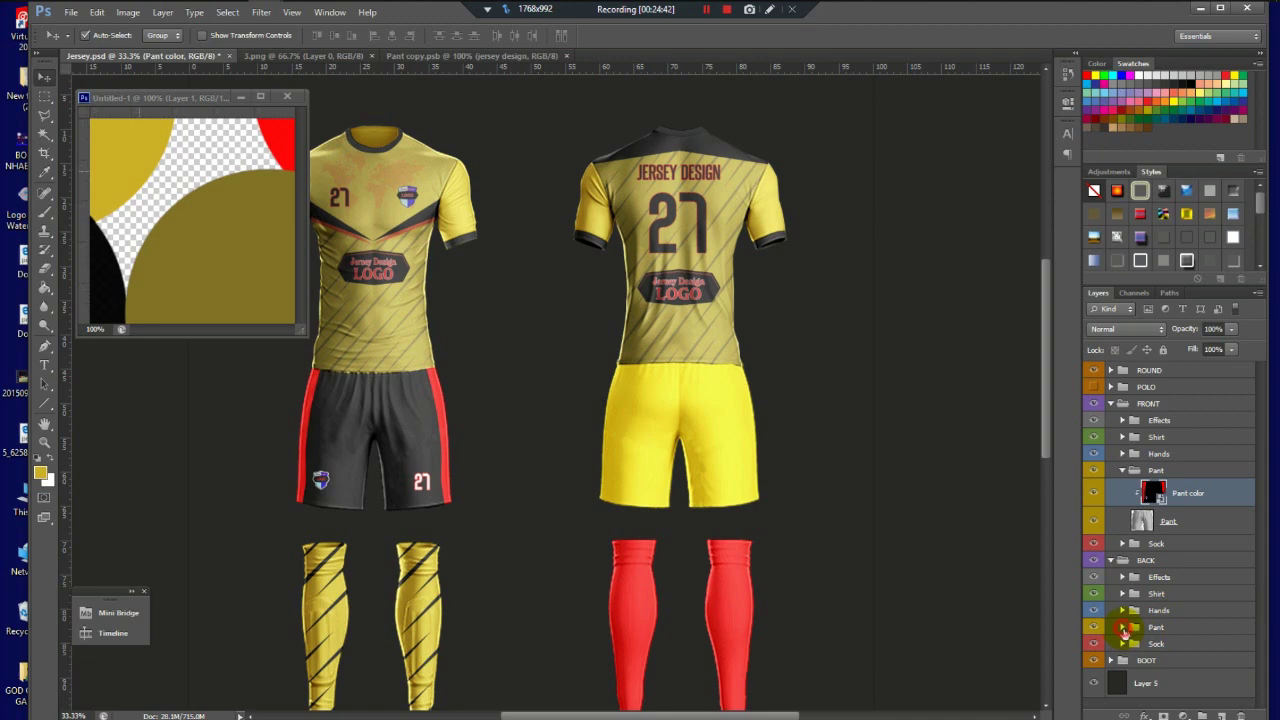
left_click(1123, 627)
double_click(1155, 652)
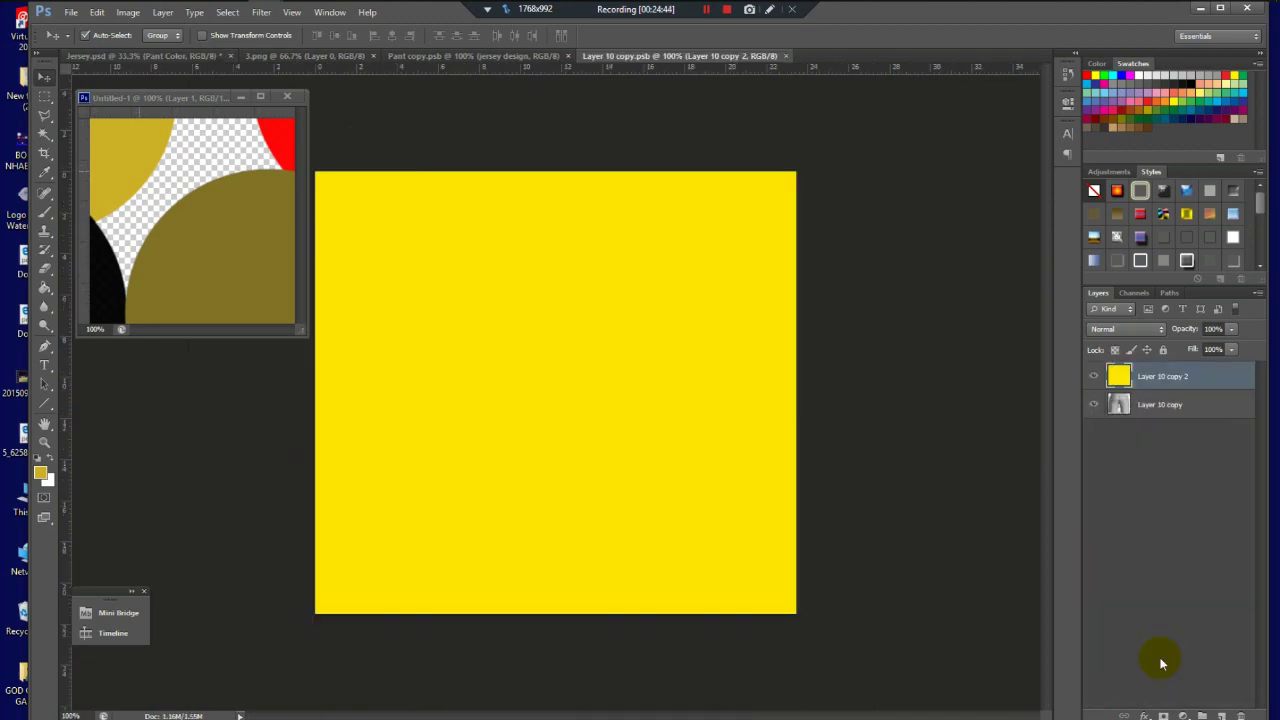
Step: Delete the Shape 2 layer from the front shorts document, Pant copy.psb
left_click(472, 55)
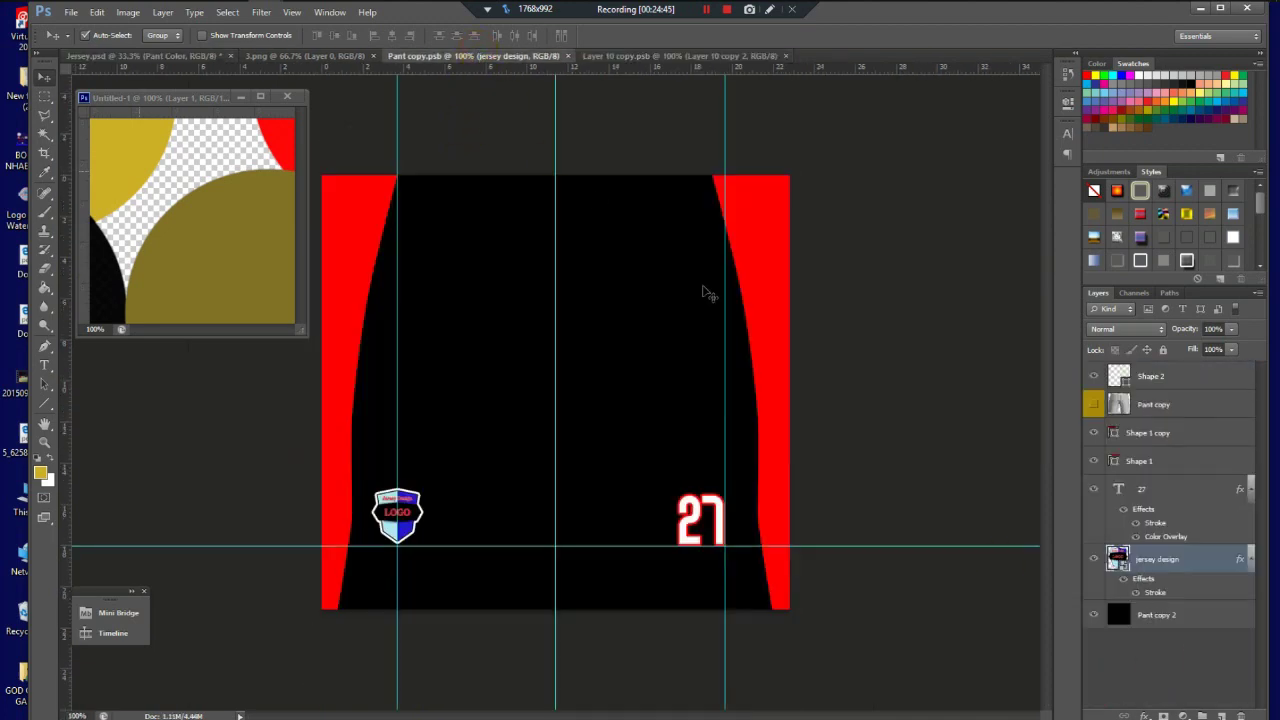
left_click(771, 343)
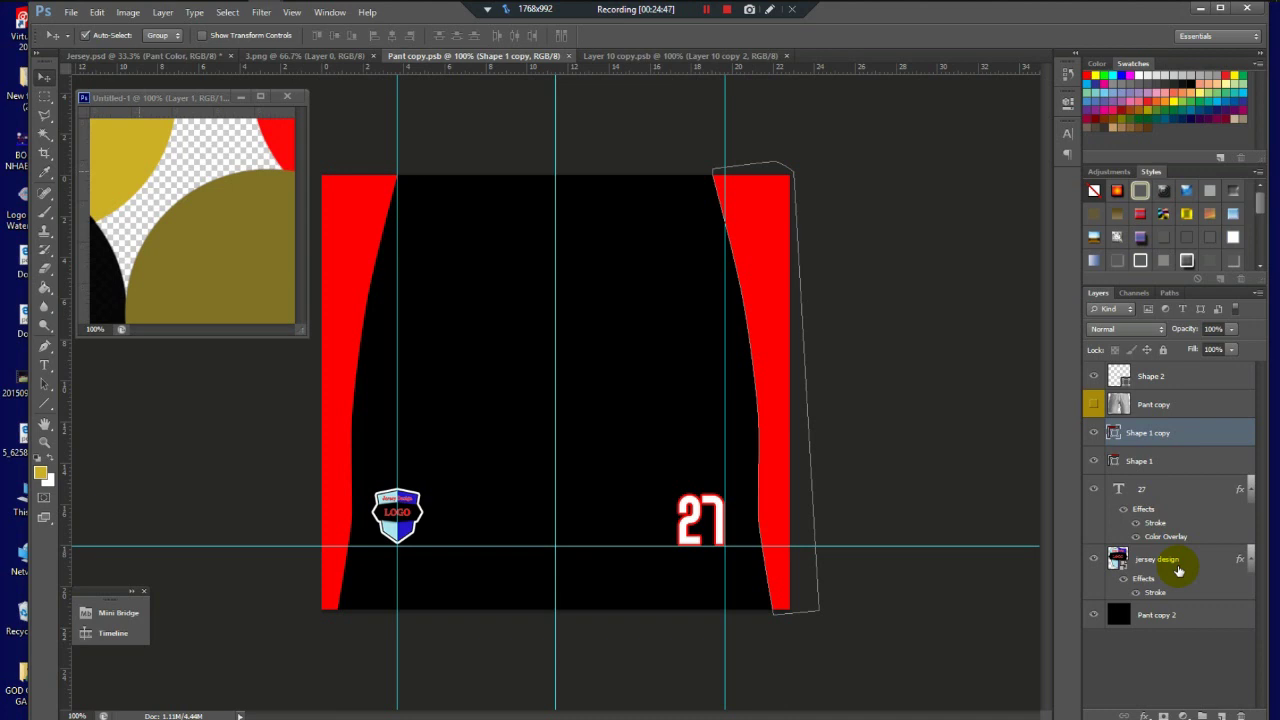
left_click(1155, 466, "shift")
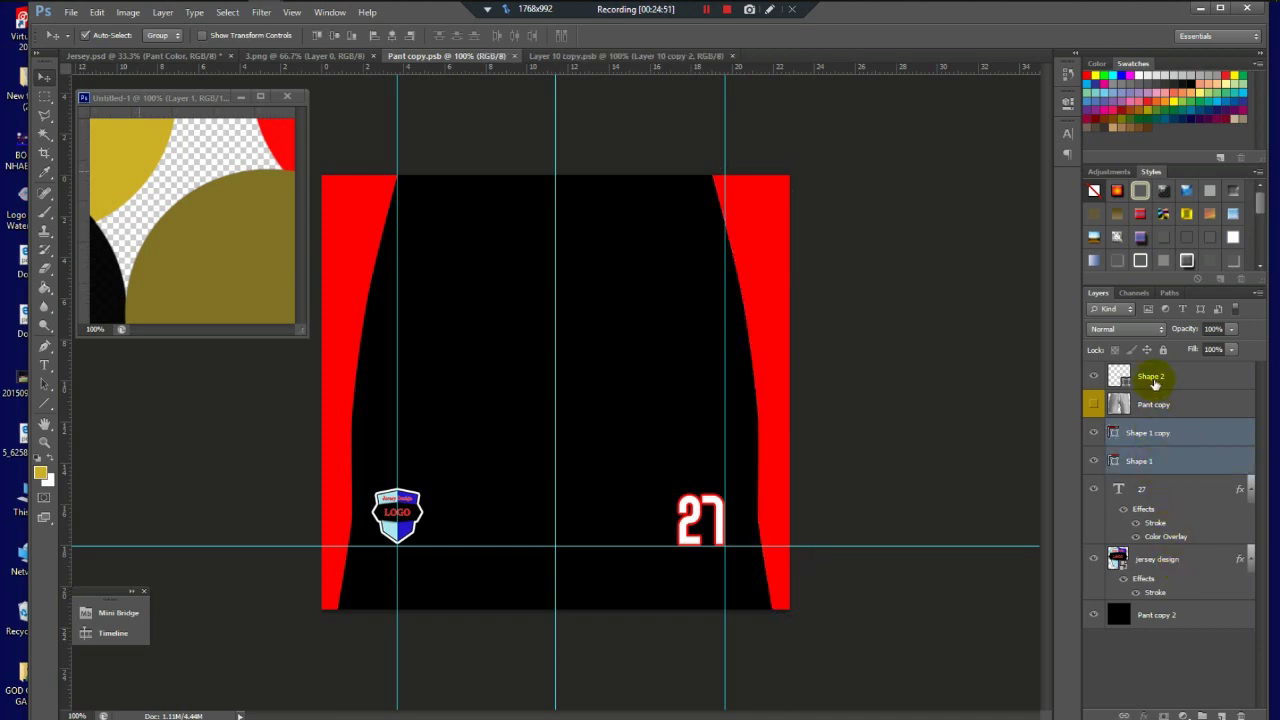
left_click(1155, 380)
key("Delete")
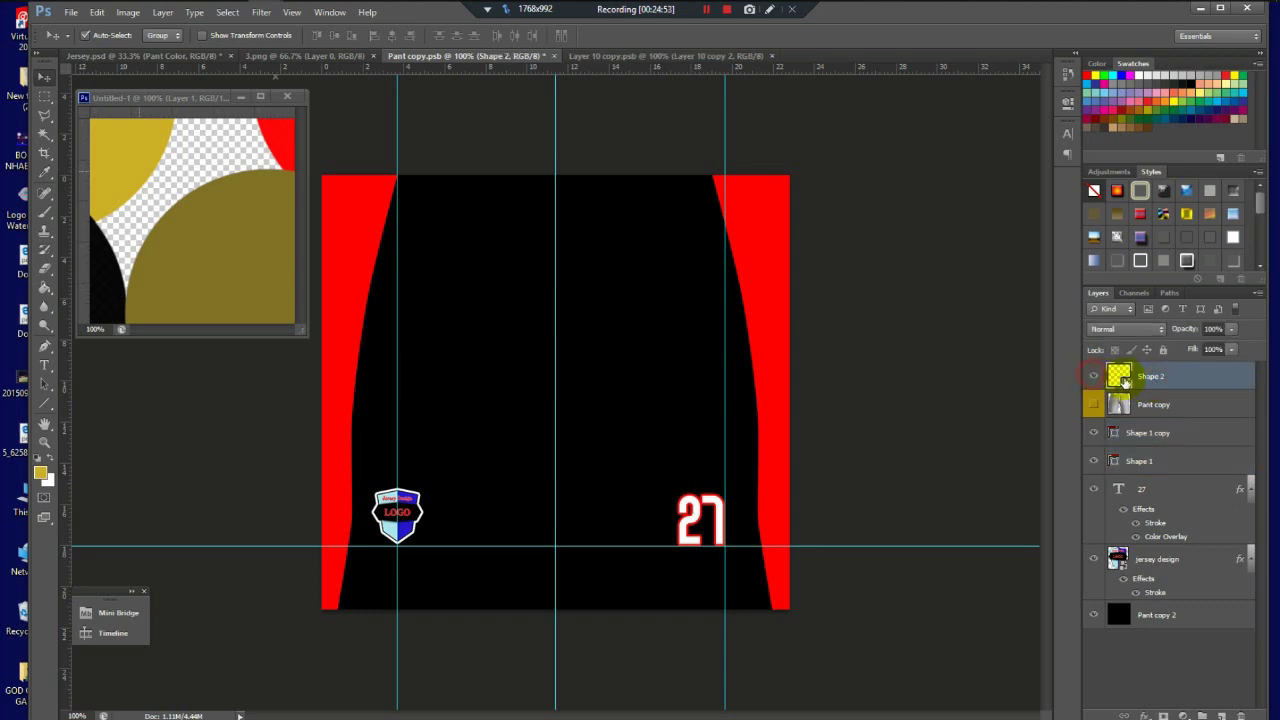
Step: Copy the Shape 1, Shape 1 copy and Pant copy 2 layers from Pant copy.psb into the back shorts document, Layer 10 copy.psb
left_click(1150, 431)
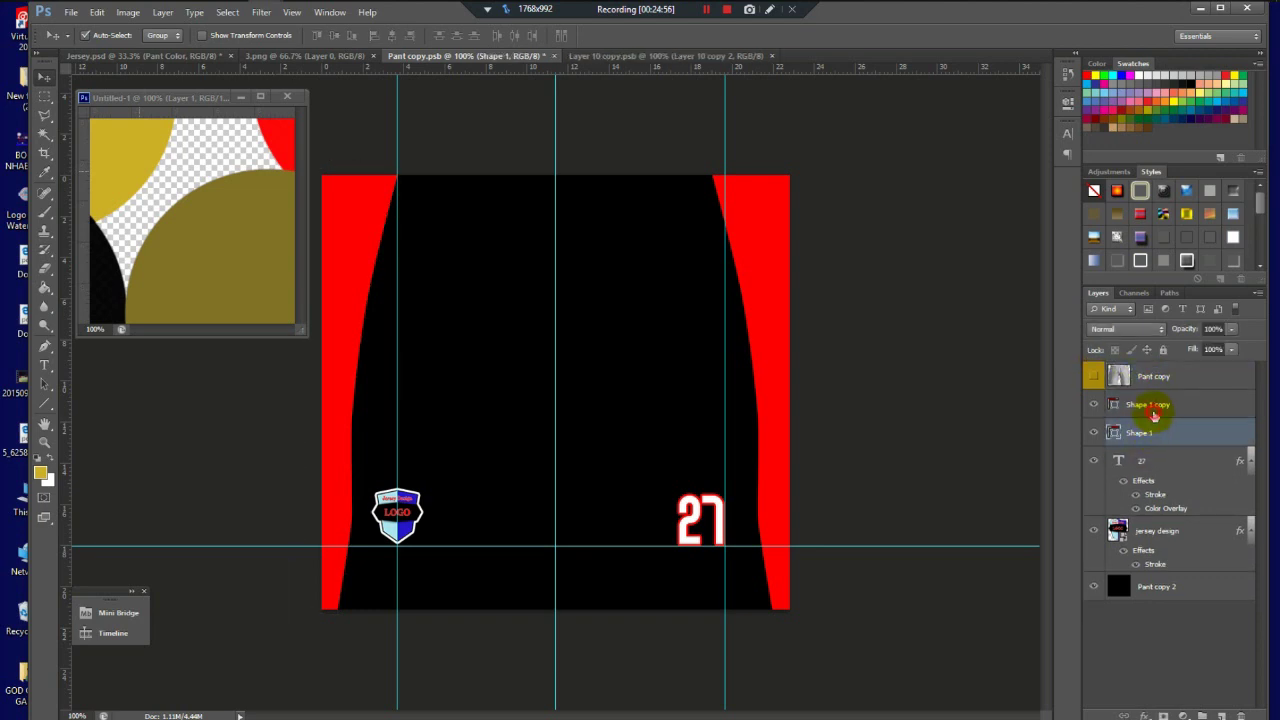
left_click(1150, 406, "shift")
left_click(1145, 598, "ctrl")
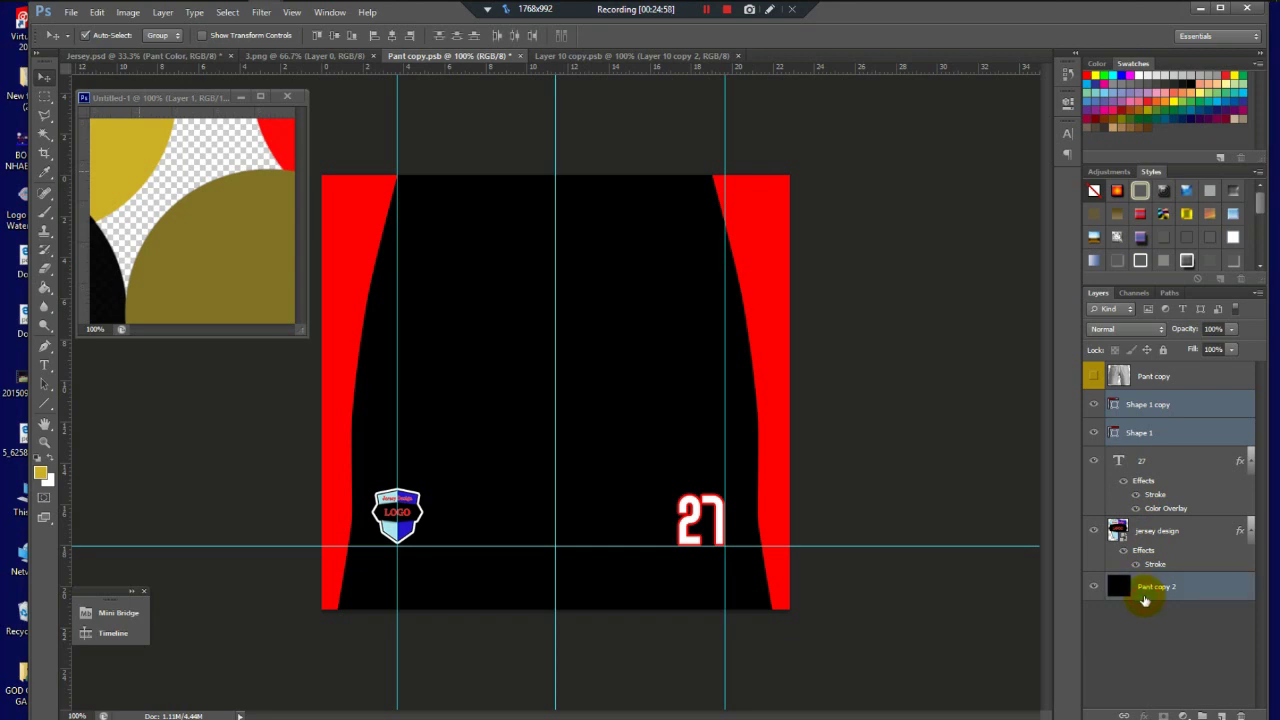
left_click_drag(670, 378, 643, 224)
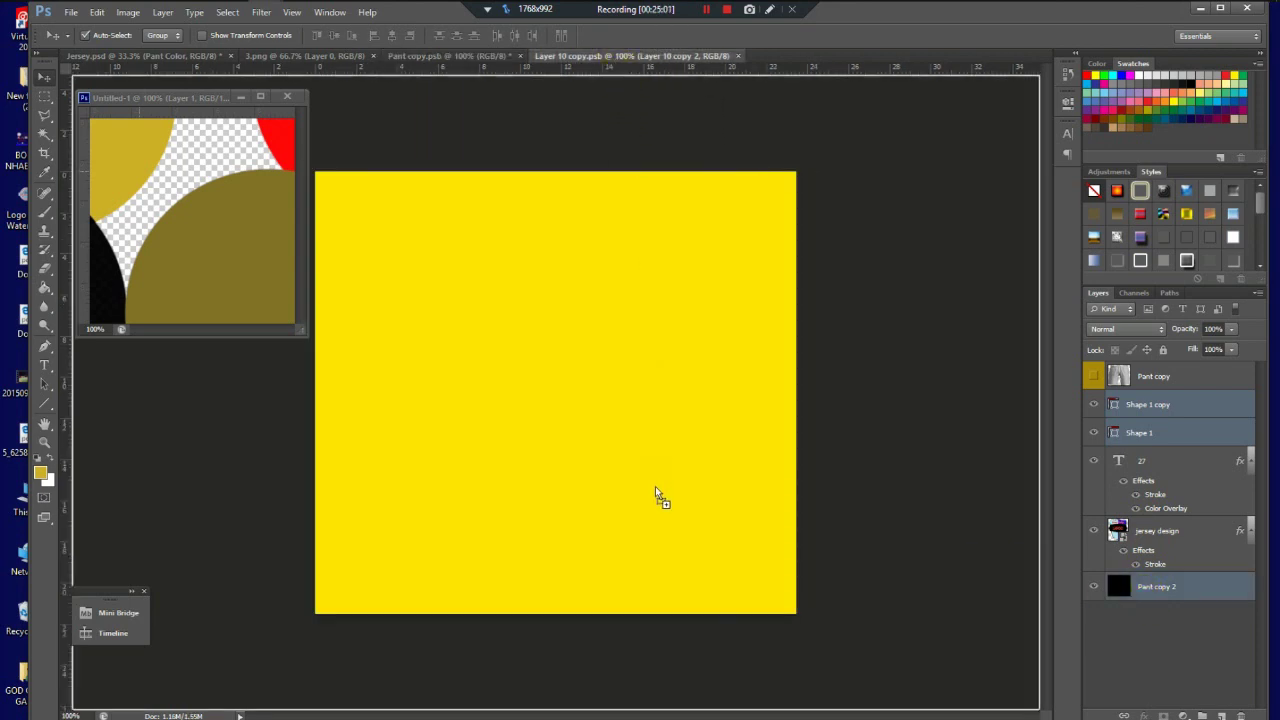
left_click_drag(655, 486, 670, 400)
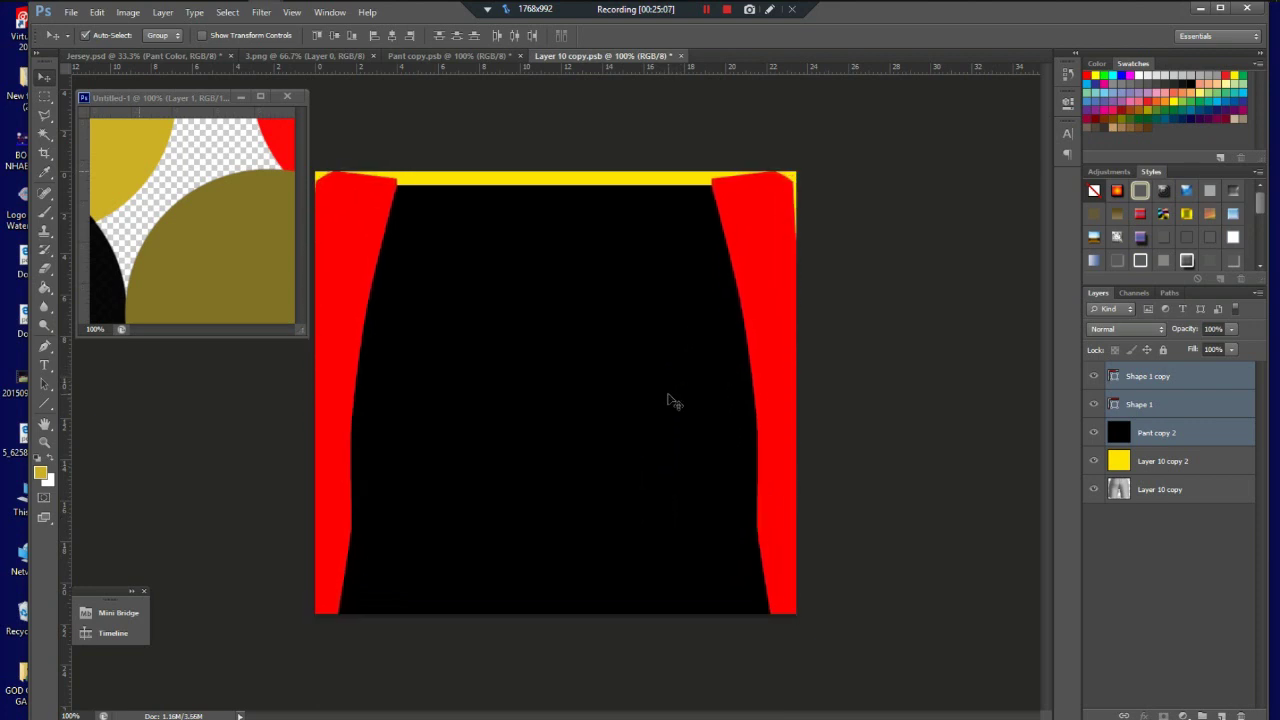
Step: Free Transform the copied shorts layers, stretching them slightly wider and taller to cover the yellow canvas
key("ctrl+t")
left_click_drag(818, 172, 828, 172)
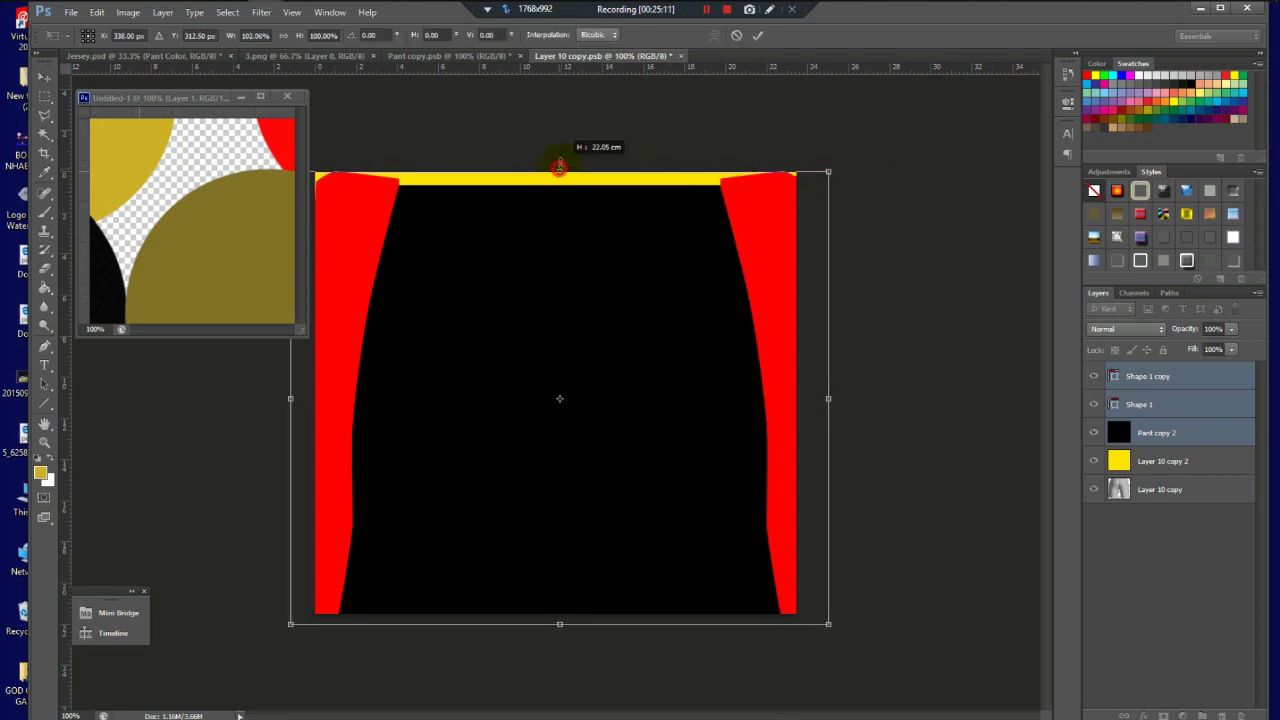
left_click_drag(559, 167, 560, 155)
key("Return")
Step: With the Layer 10 copy shorts reference raised above all layers, nudge the copied design slightly left to fit, then hide the reference
left_click_drag(1143, 489, 1146, 368)
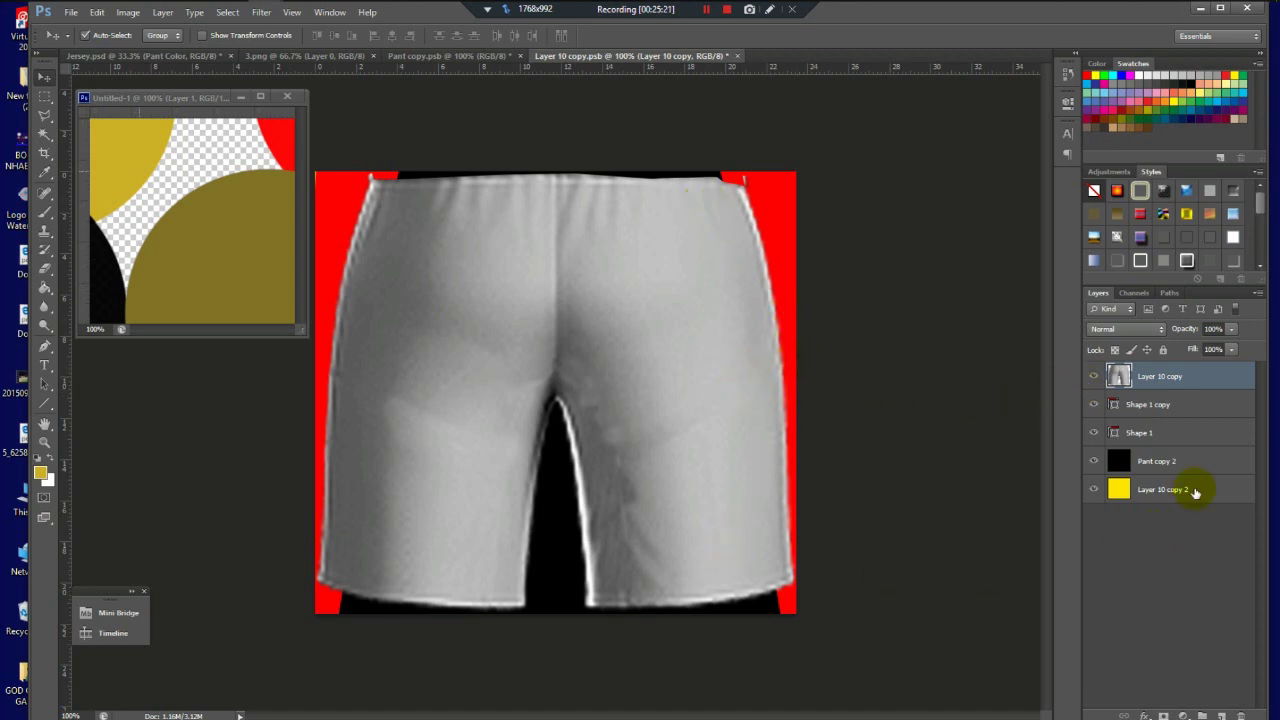
left_click(1160, 405)
left_click(1145, 432, "shift")
left_click(1143, 461, "shift")
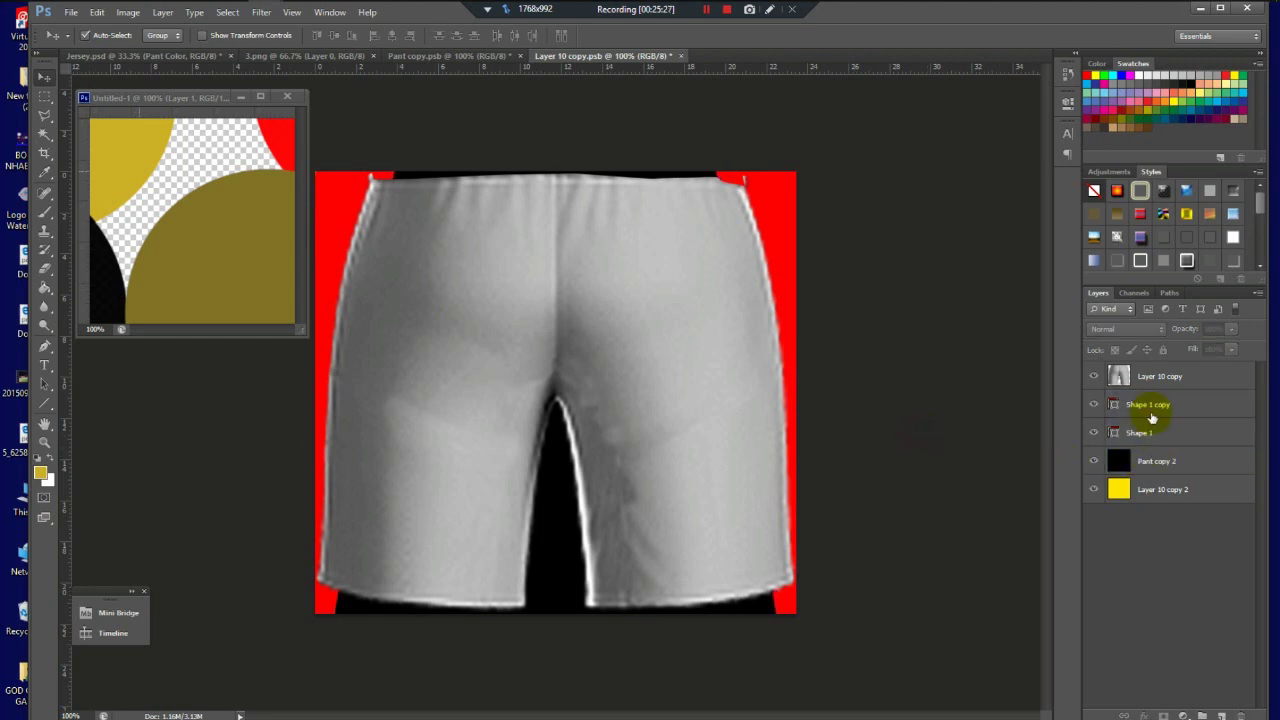
left_click(1160, 376)
left_click(1093, 376)
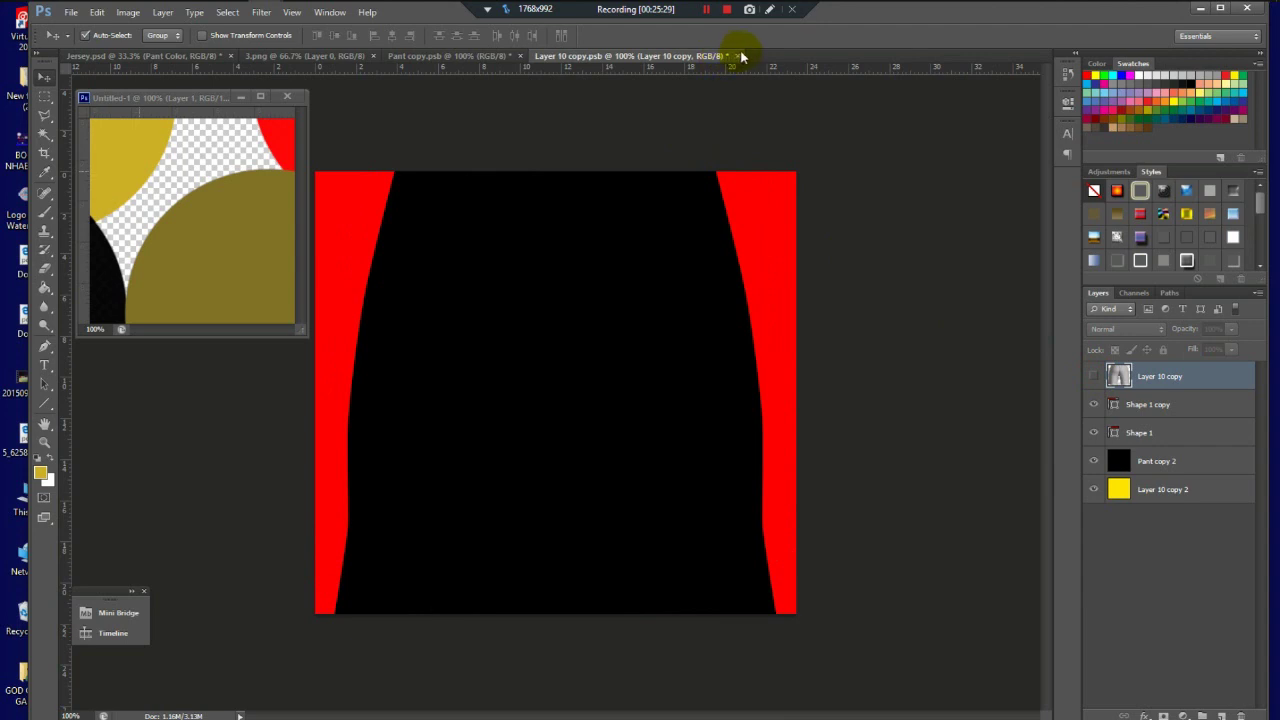
Step: Close the back shorts document Layer 10 copy.psb and the front shorts document Pant copy.psb, saving the changes to both
left_click(741, 57)
left_click(604, 277)
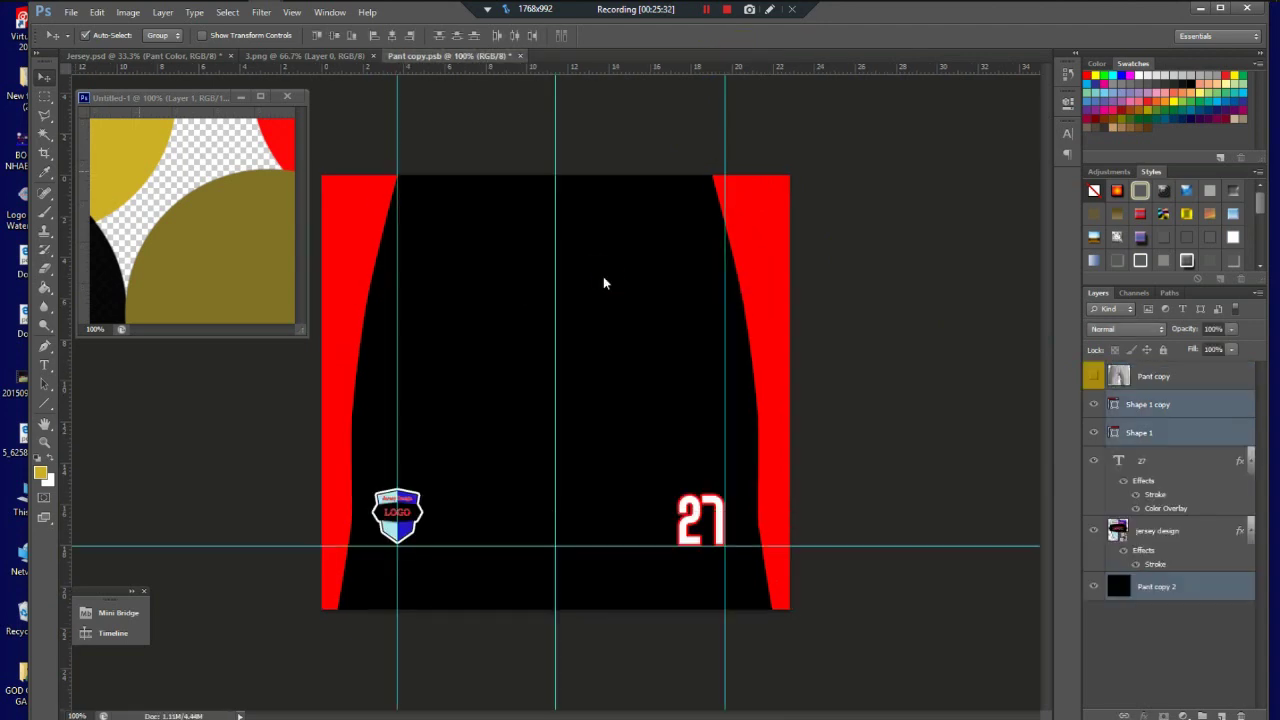
left_click(509, 40)
left_click(522, 57)
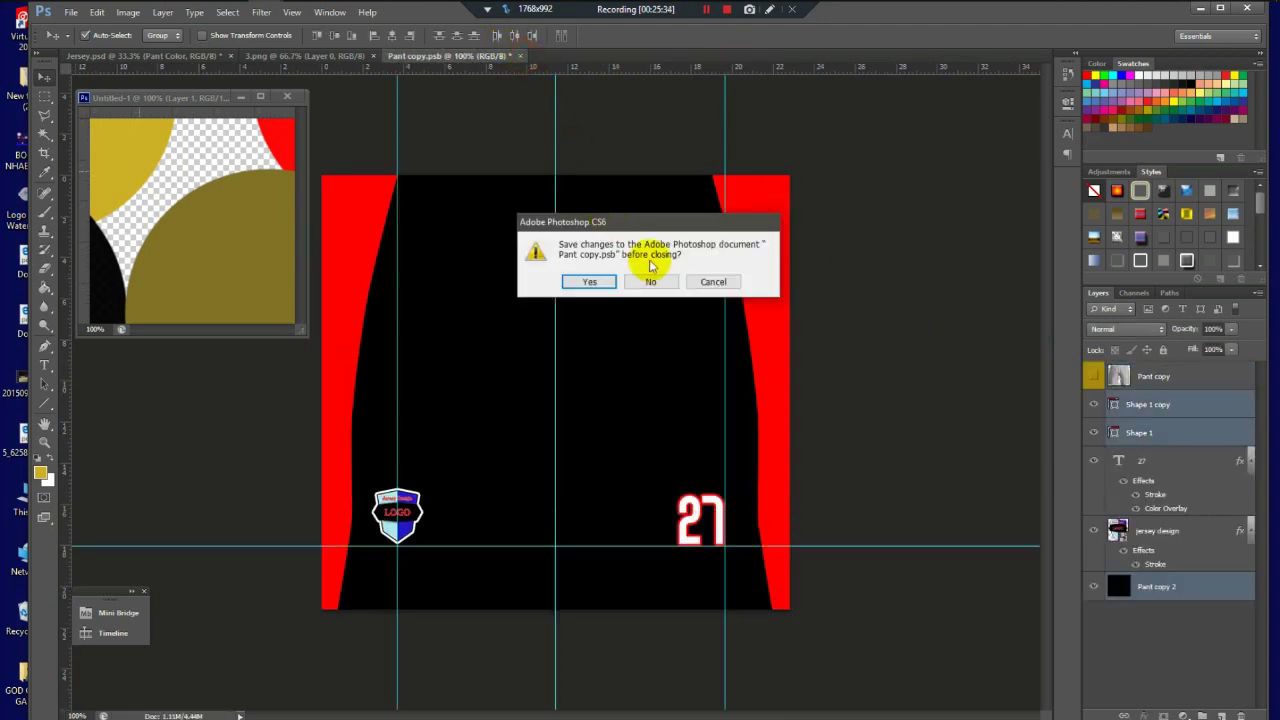
left_click(606, 281)
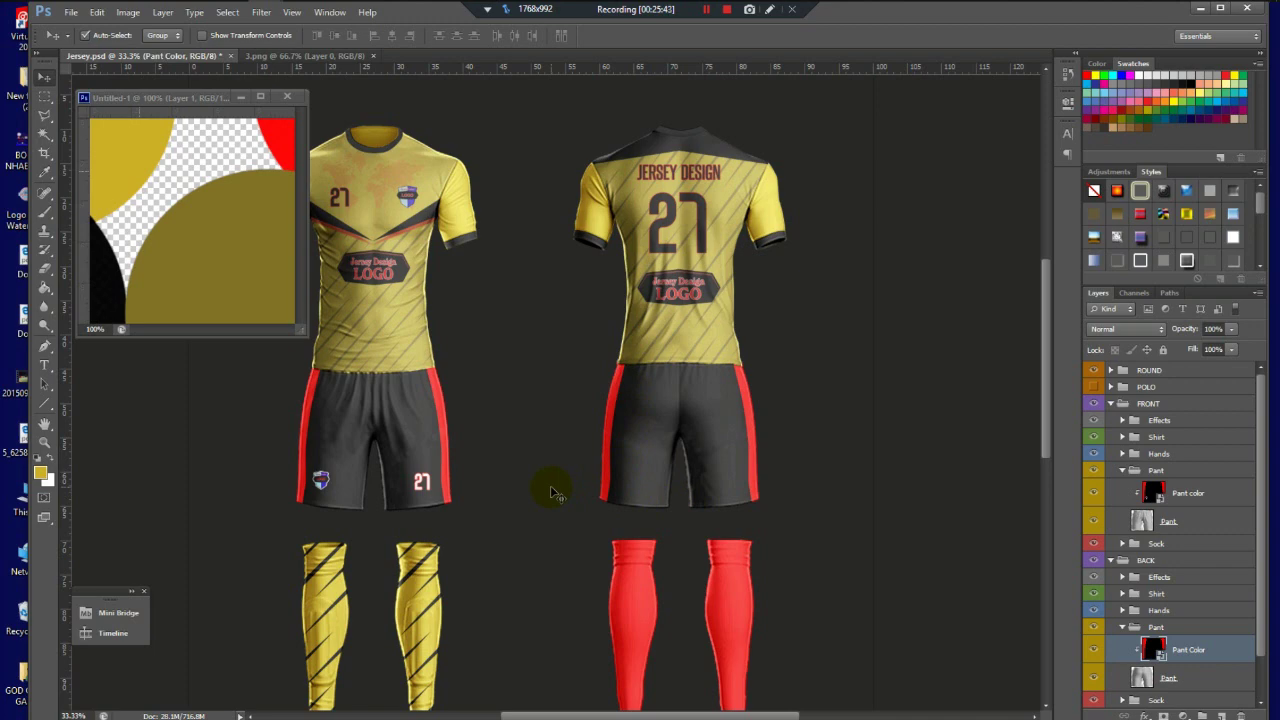
Step: Open the Sock Right color smart object in the BACK group's Sock folder and paint its red layer gold with the Brush
left_click_drag(1050, 410, 1049, 463)
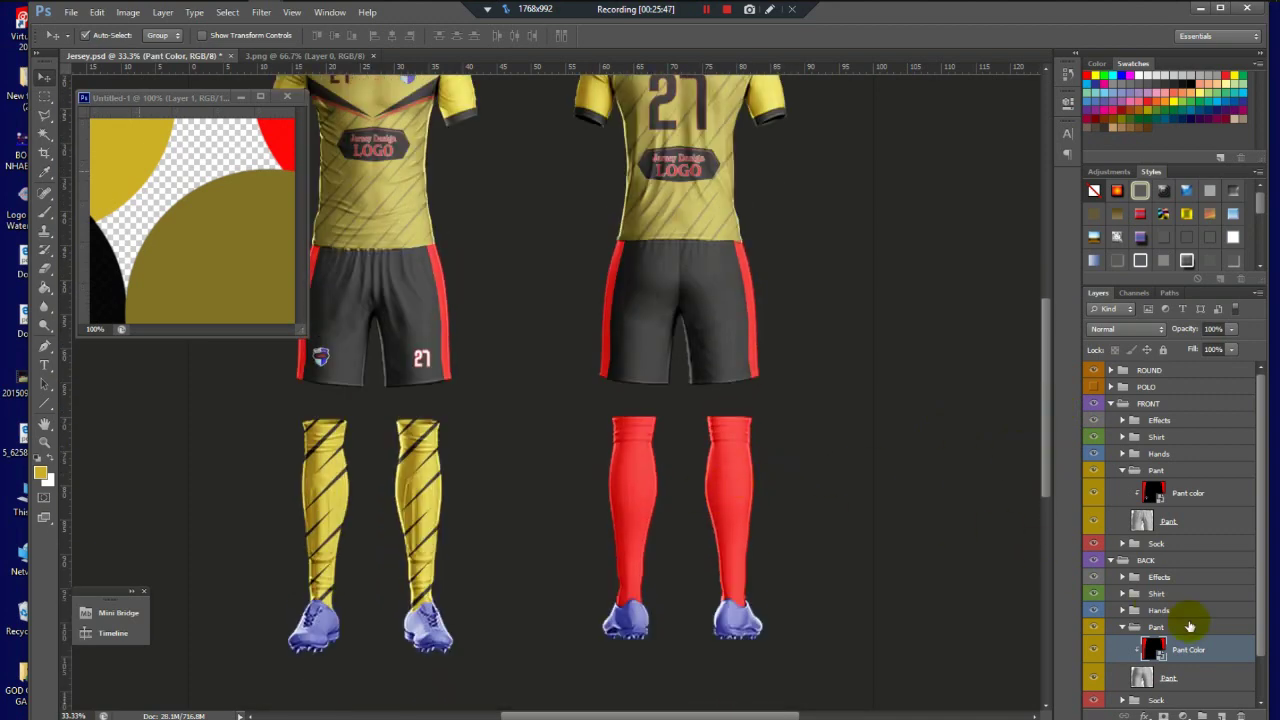
left_click(1125, 628)
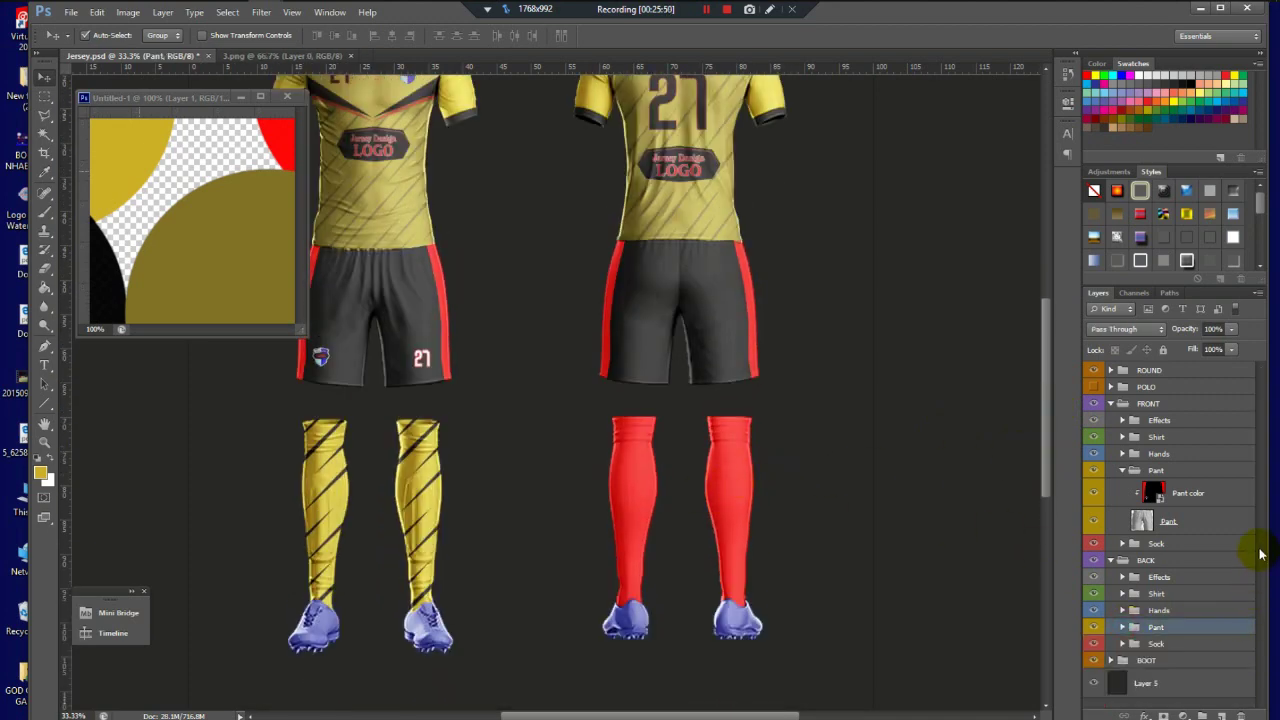
left_click(1142, 662)
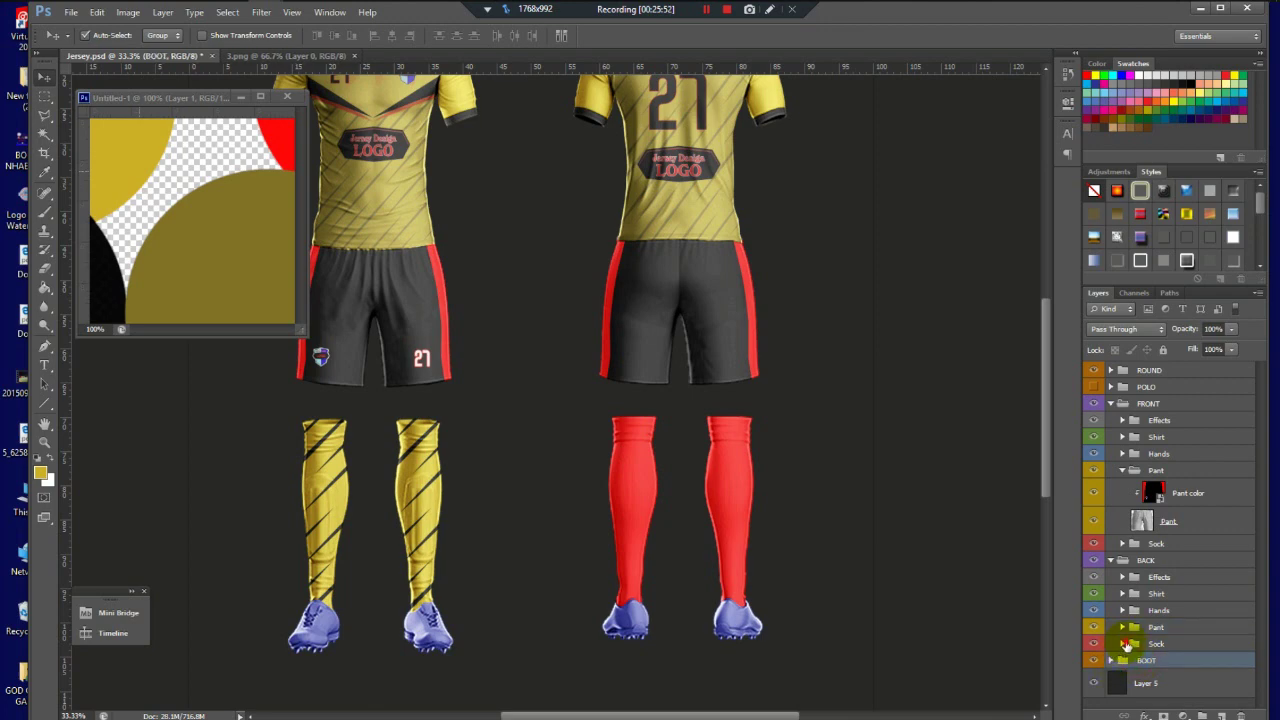
left_click(1123, 643)
scroll(1255, 605, "down", 2)
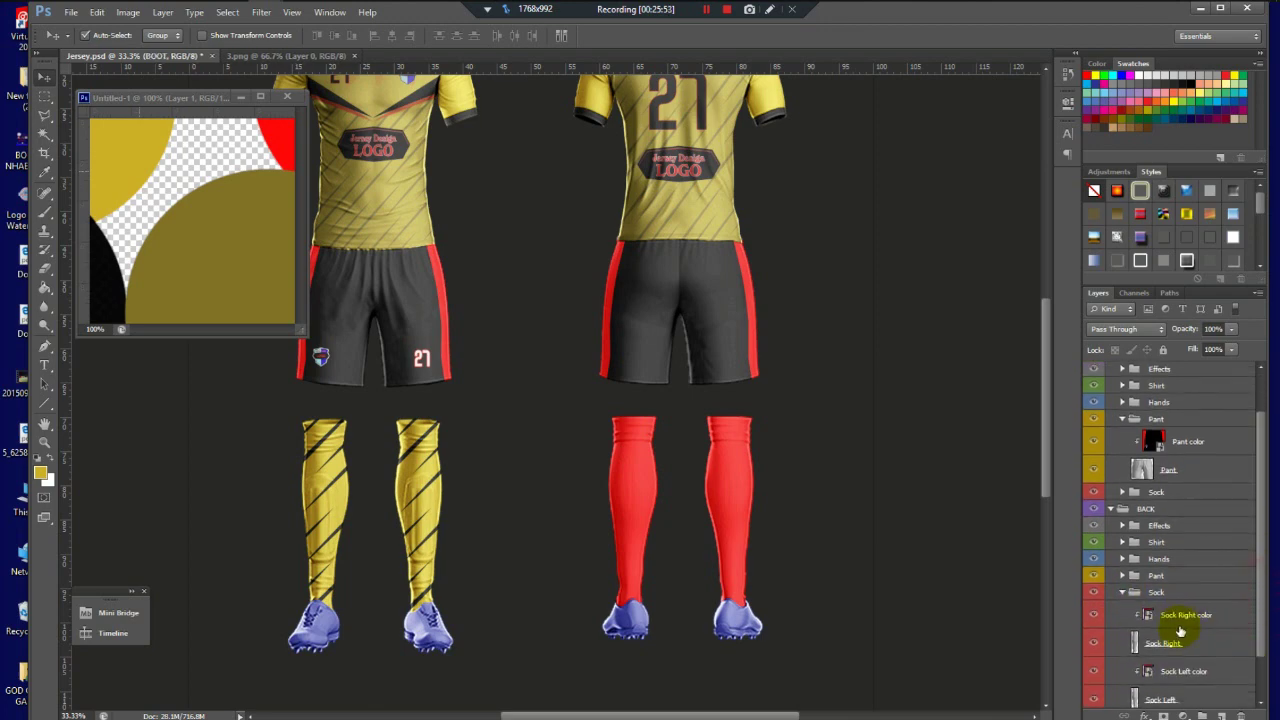
double_click(1147, 614)
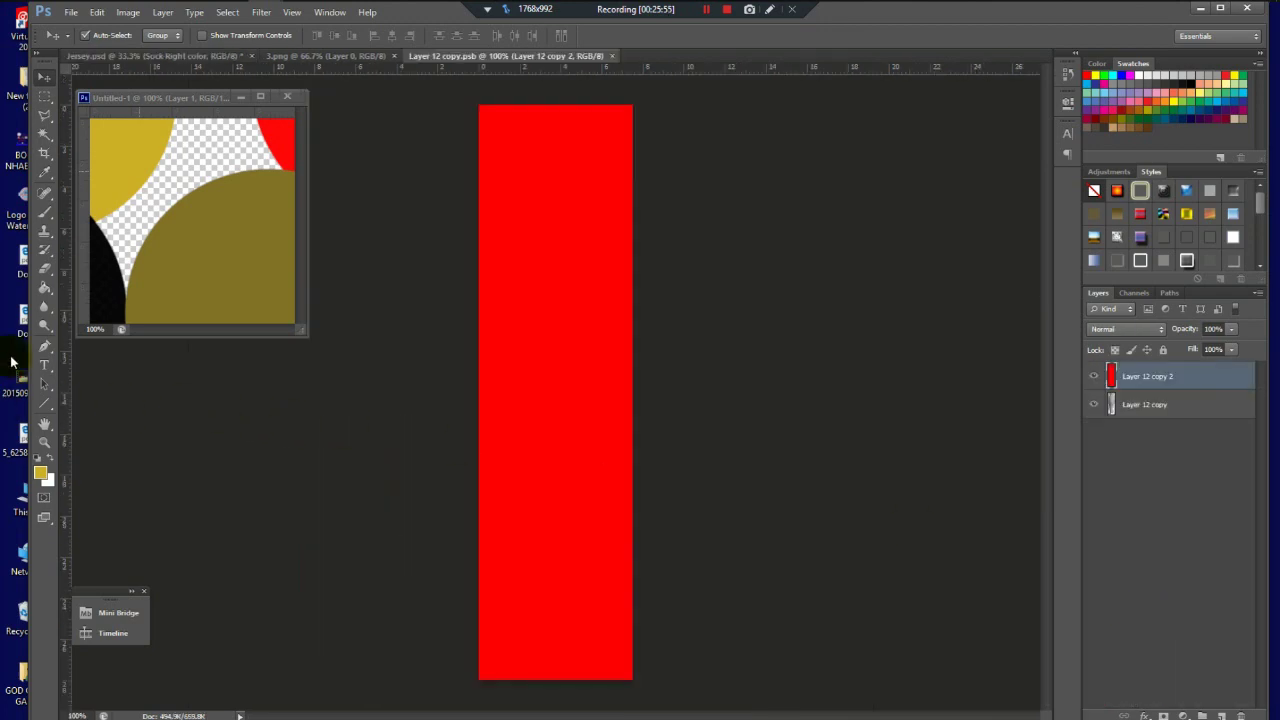
left_click(44, 212)
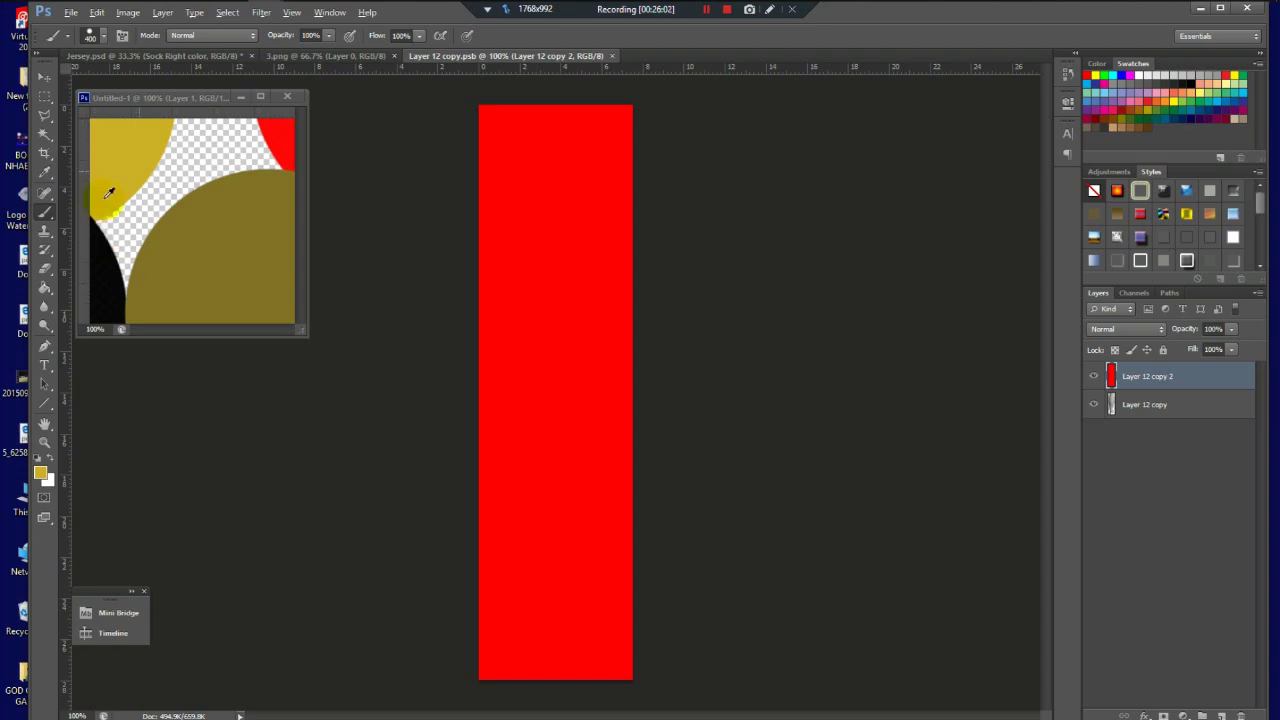
mouse_move(429, 191)
left_mouse_down()
mouse_move(651, 508)
mouse_move(571, 686)
left_mouse_up()
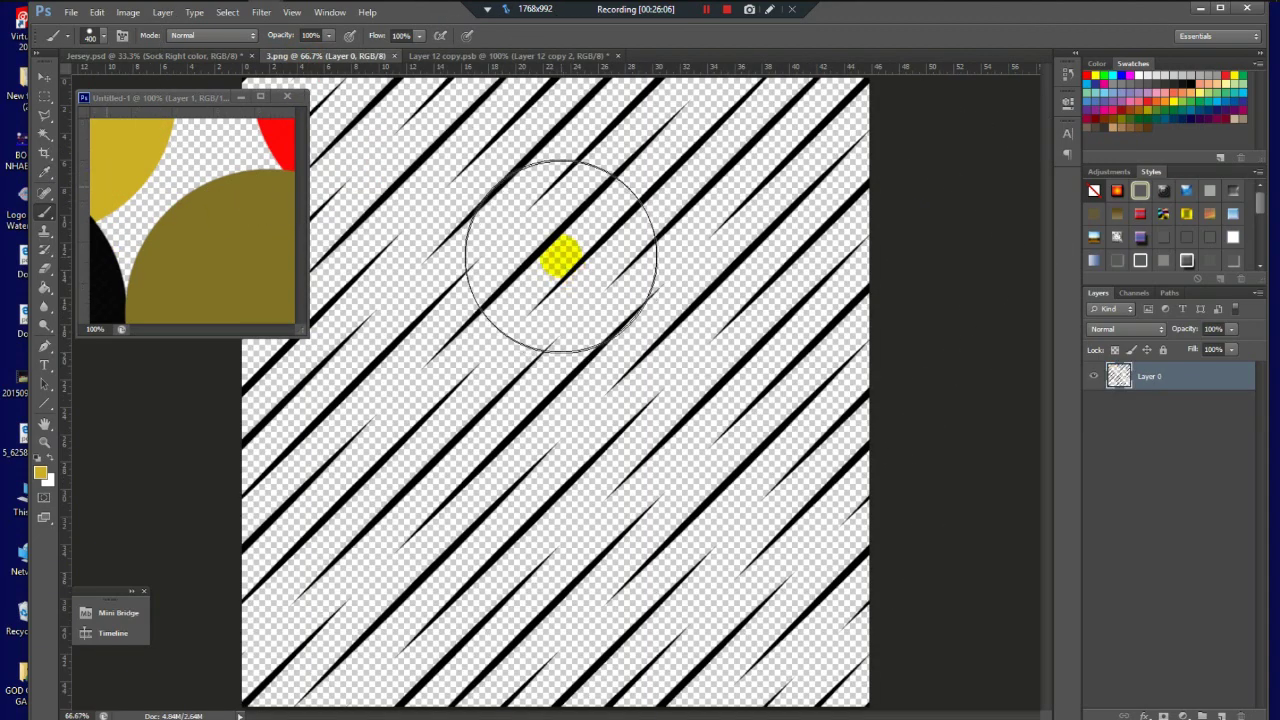
Step: Copy the black diagonal stripes from 3.png onto the gold right sock, save and close Layer 12 copy.psb, and return to Jersey.psd
left_click(44, 77)
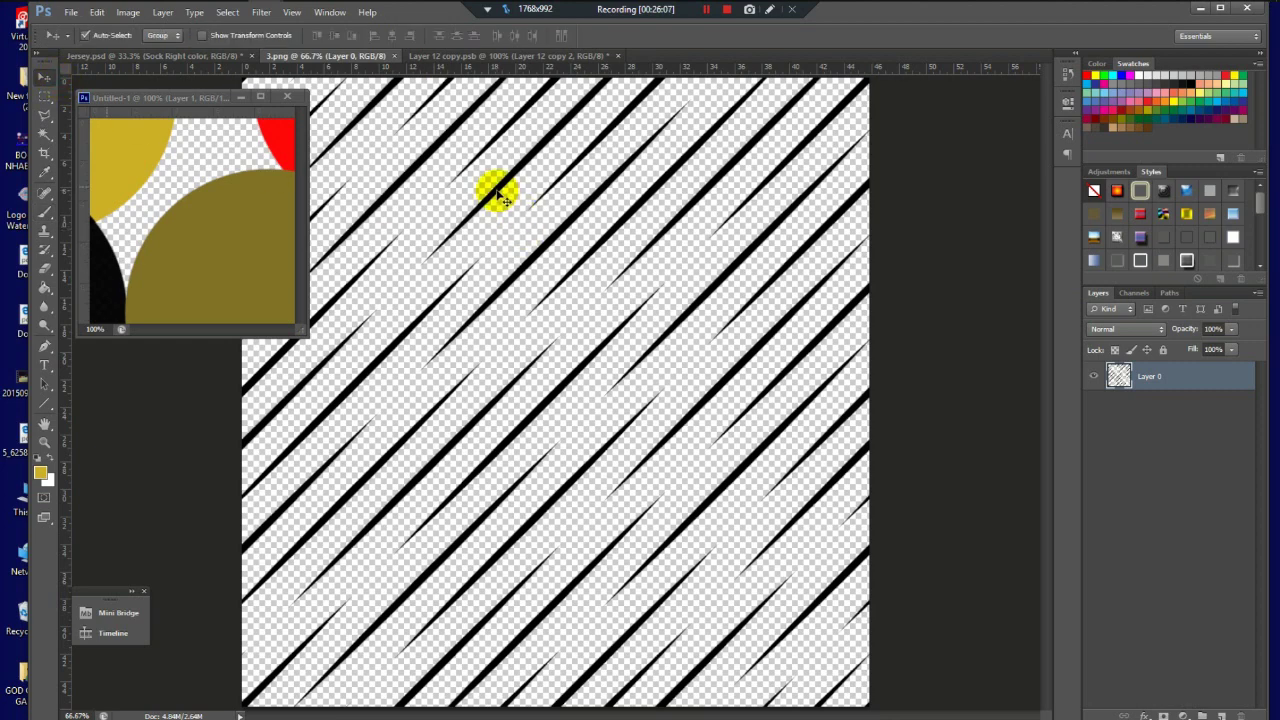
left_click_drag(494, 191, 618, 268)
left_click(586, 57)
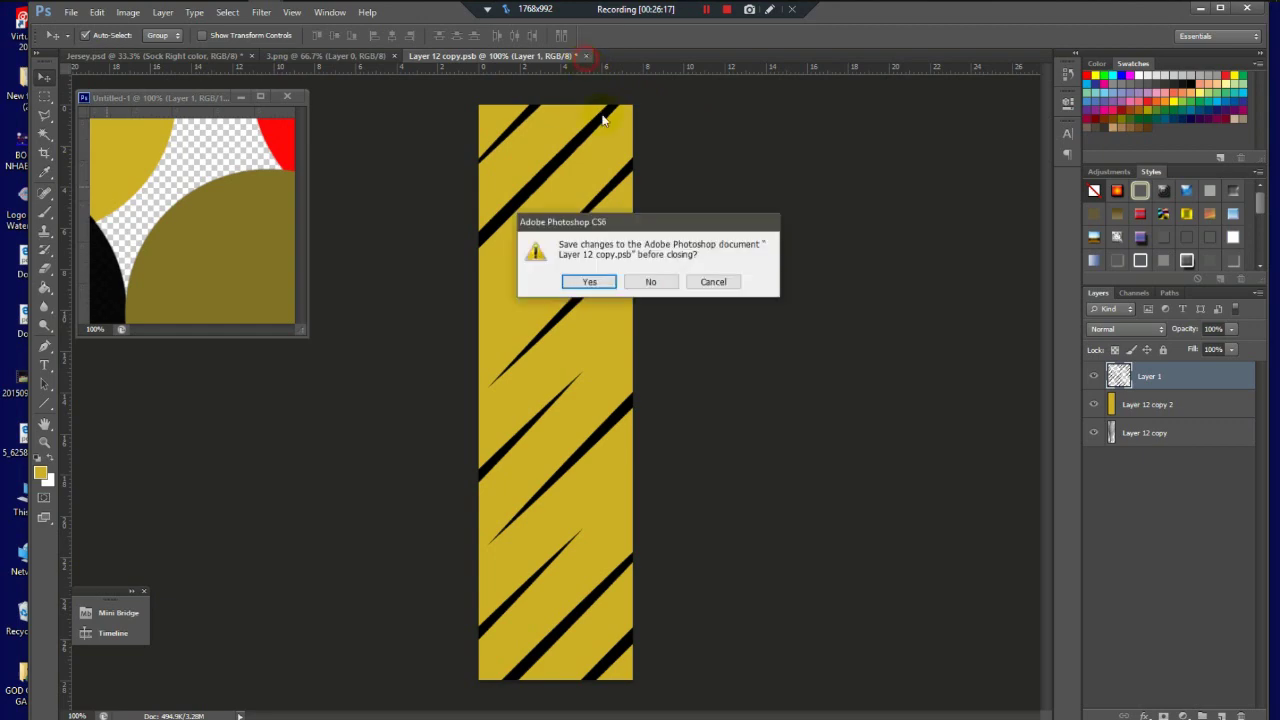
left_click(586, 280)
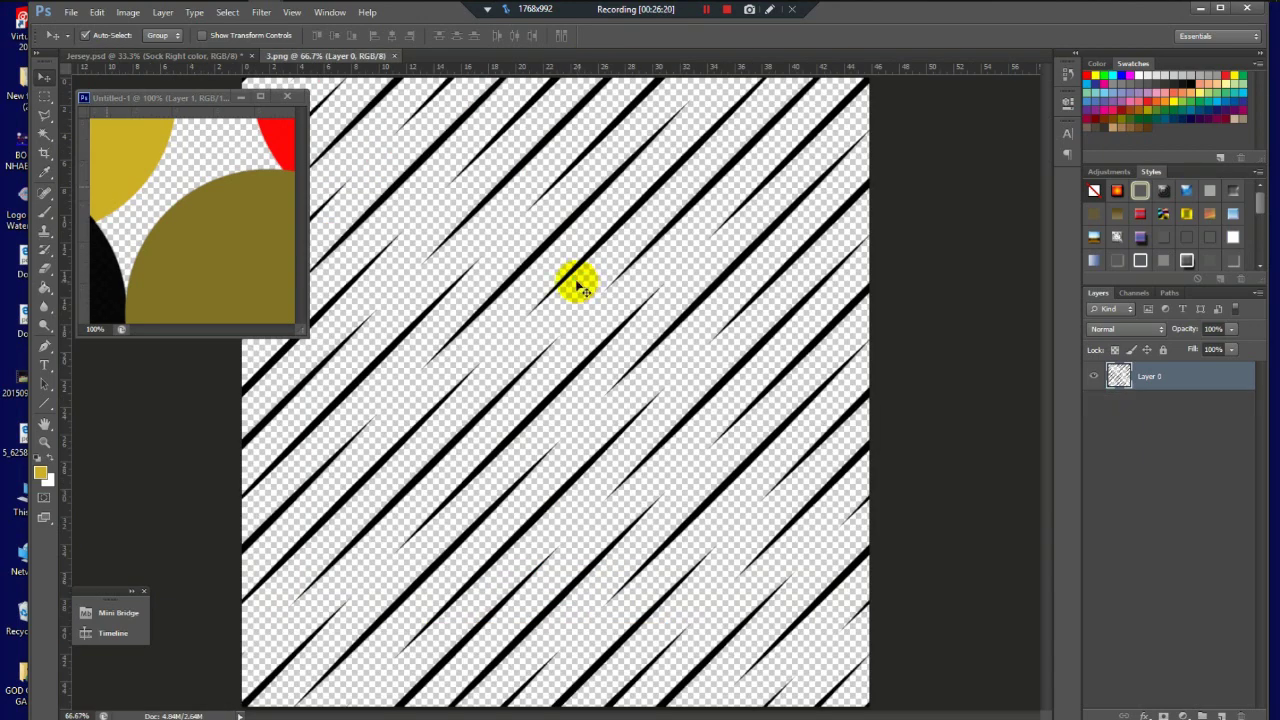
left_click(224, 56)
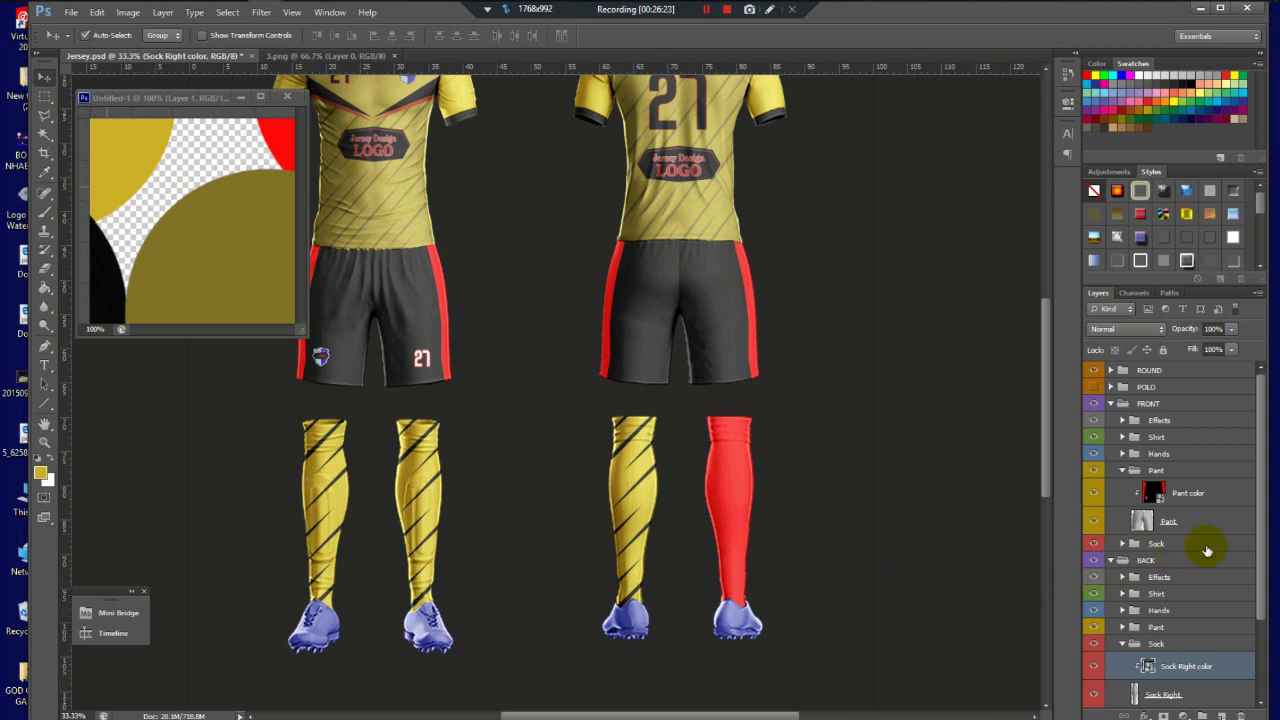
Step: Open the back Sock Left color smart object and paint its red layer gold with the Brush
scroll(1263, 500, "down", 3)
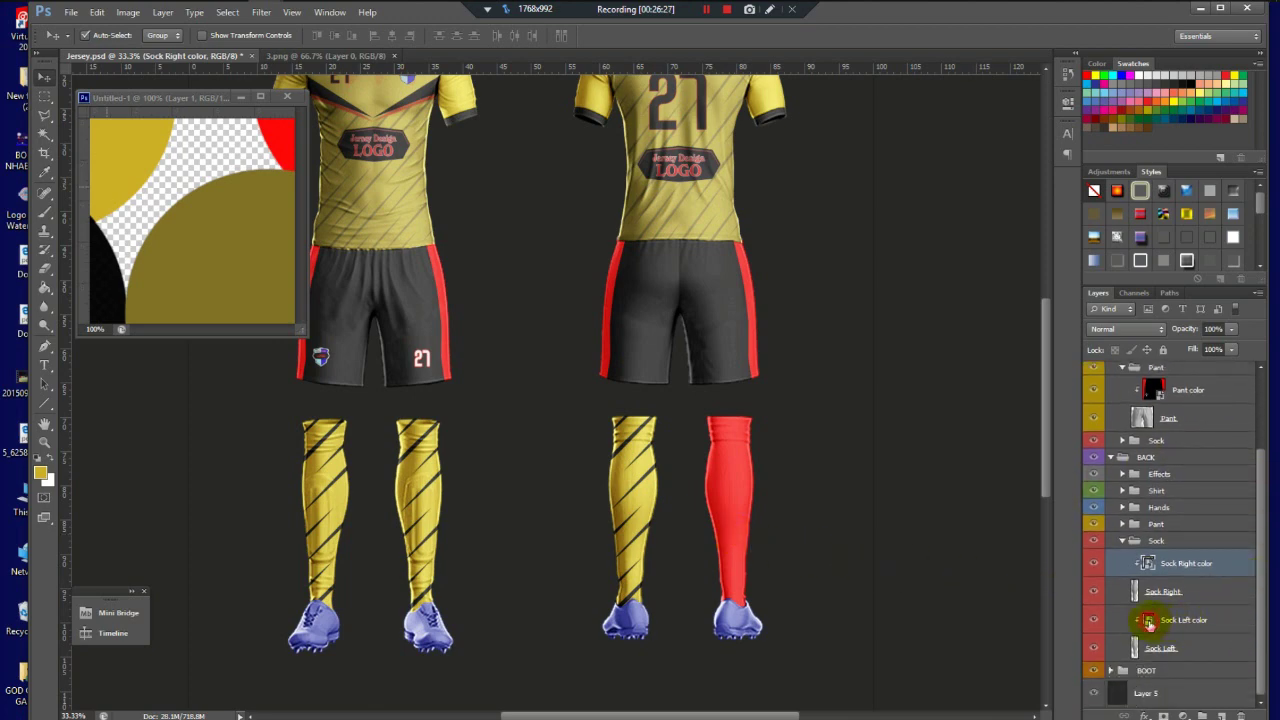
left_click(1149, 623)
double_click(1149, 621)
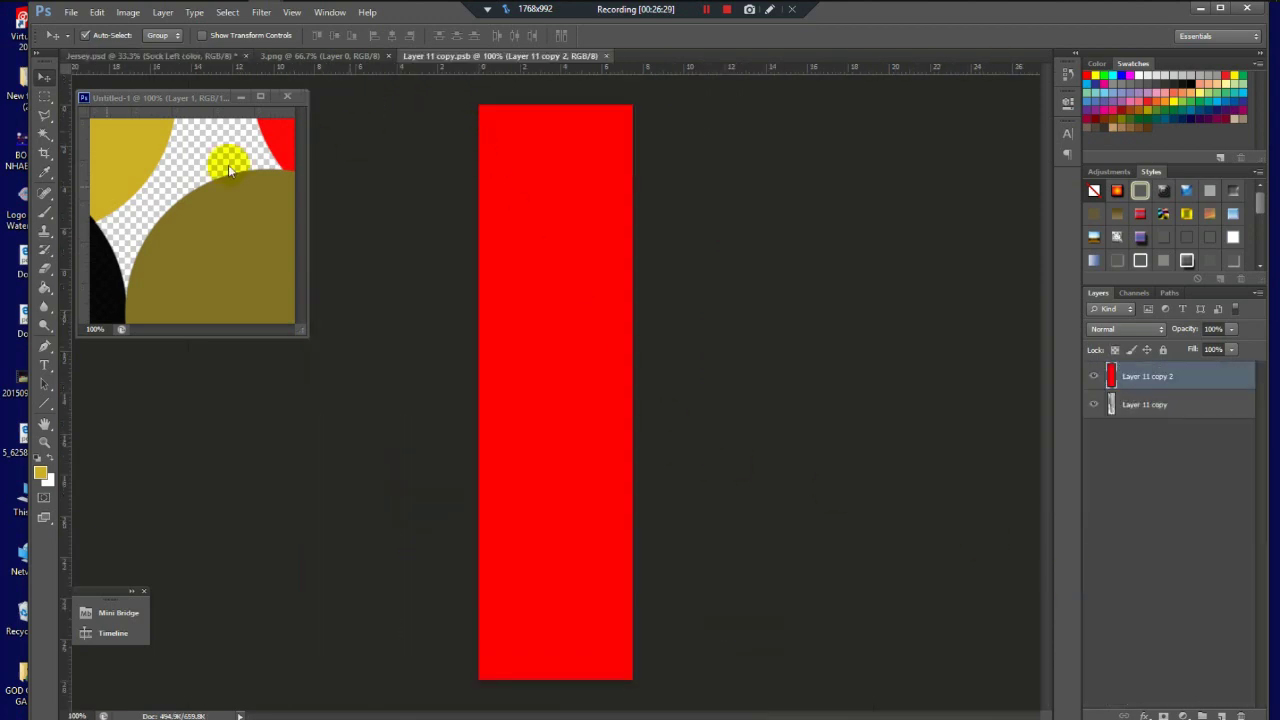
left_click(43, 216)
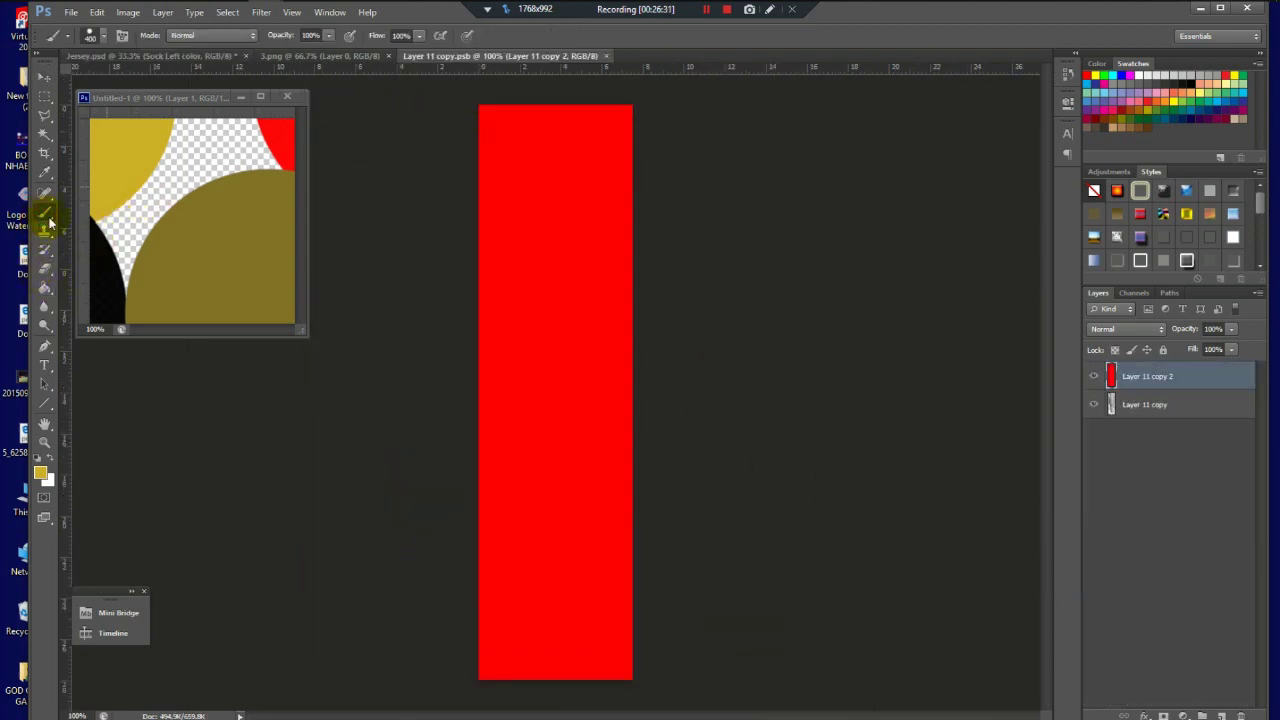
mouse_move(543, 143)
left_mouse_down()
mouse_move(514, 206)
mouse_move(529, 608)
mouse_move(646, 151)
left_mouse_up()
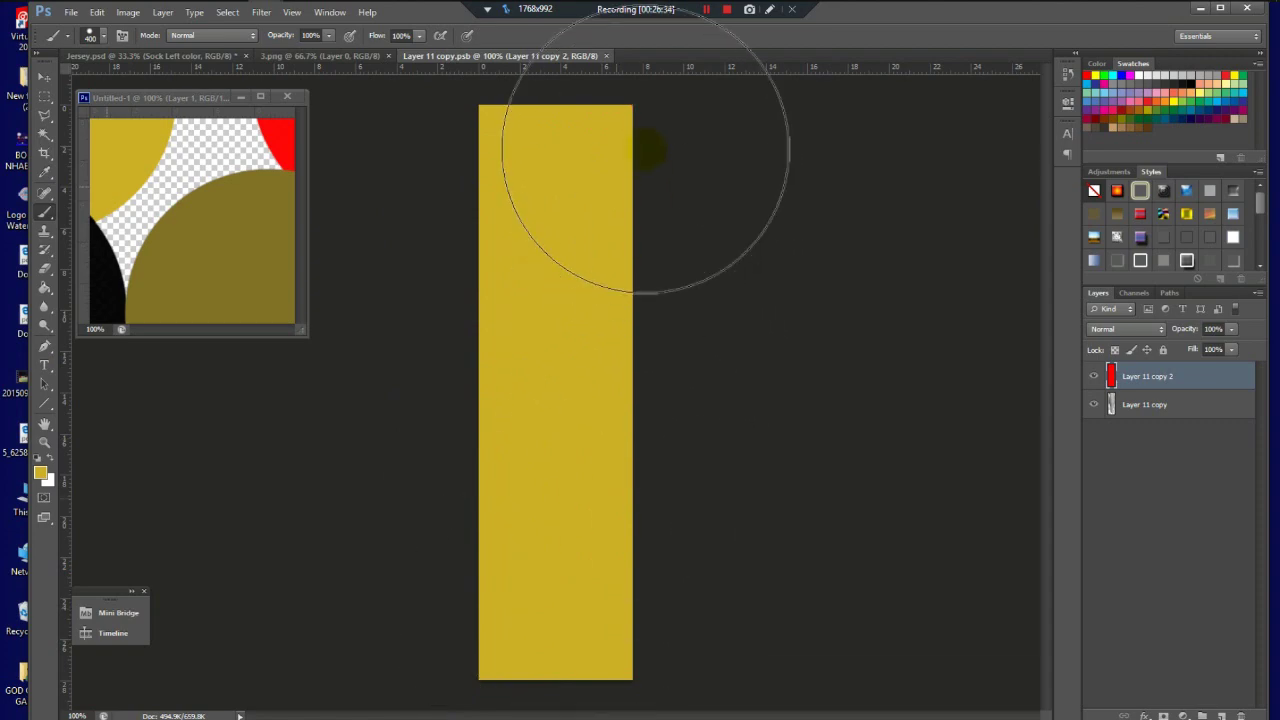
Step: Copy the black diagonal stripes from 3.png onto the gold left sock, save and close Layer 11 copy.psb, and close 3.png
left_click(335, 55)
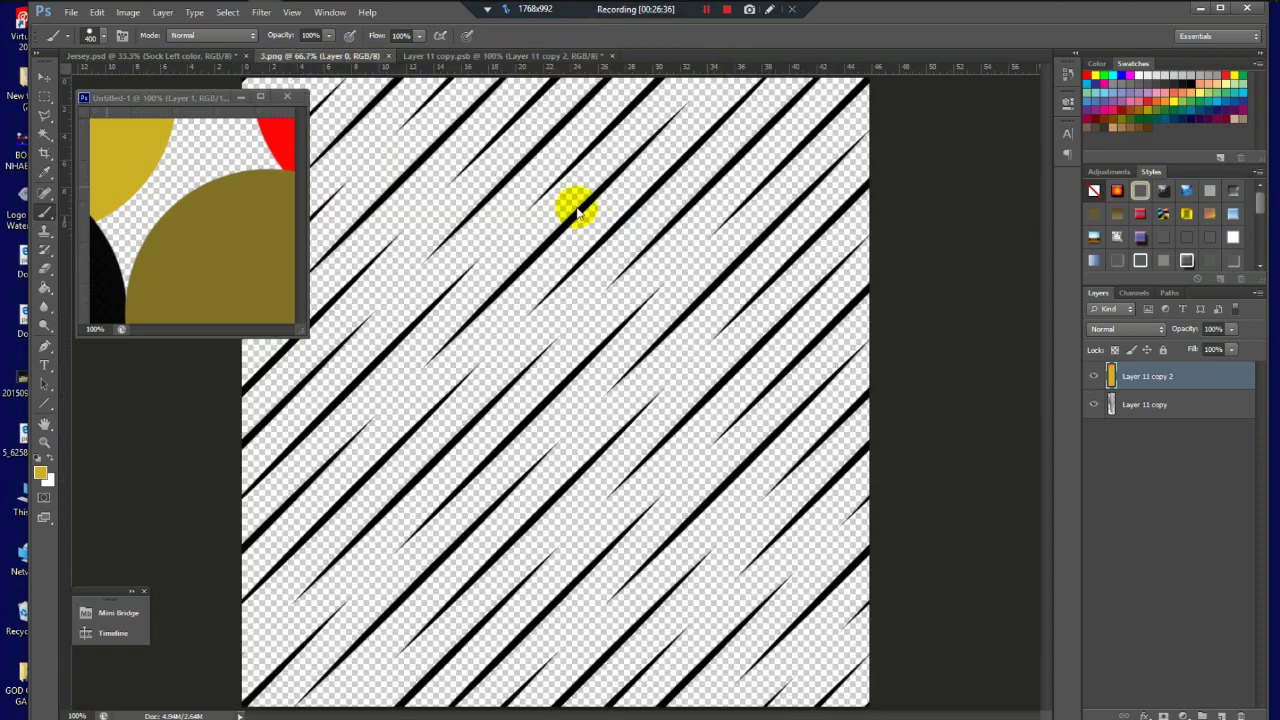
left_click(44, 77)
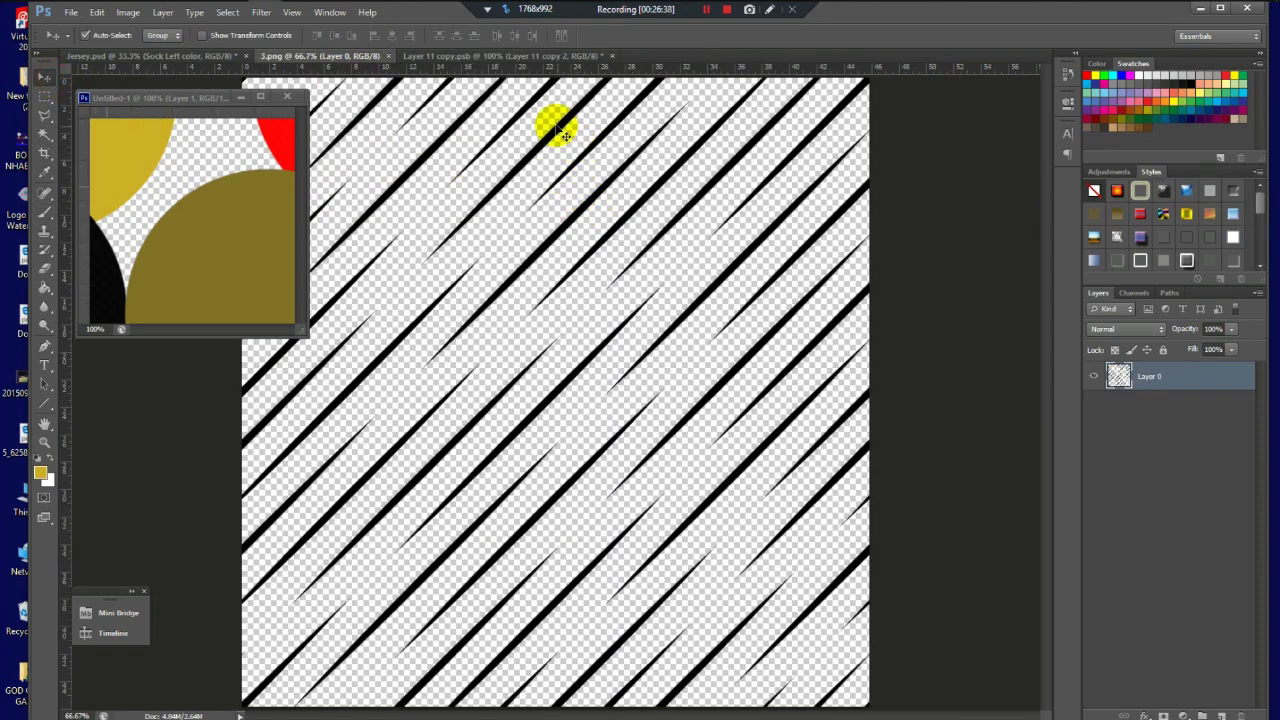
left_click_drag(563, 137, 646, 222)
left_click(601, 196)
left_click(579, 57)
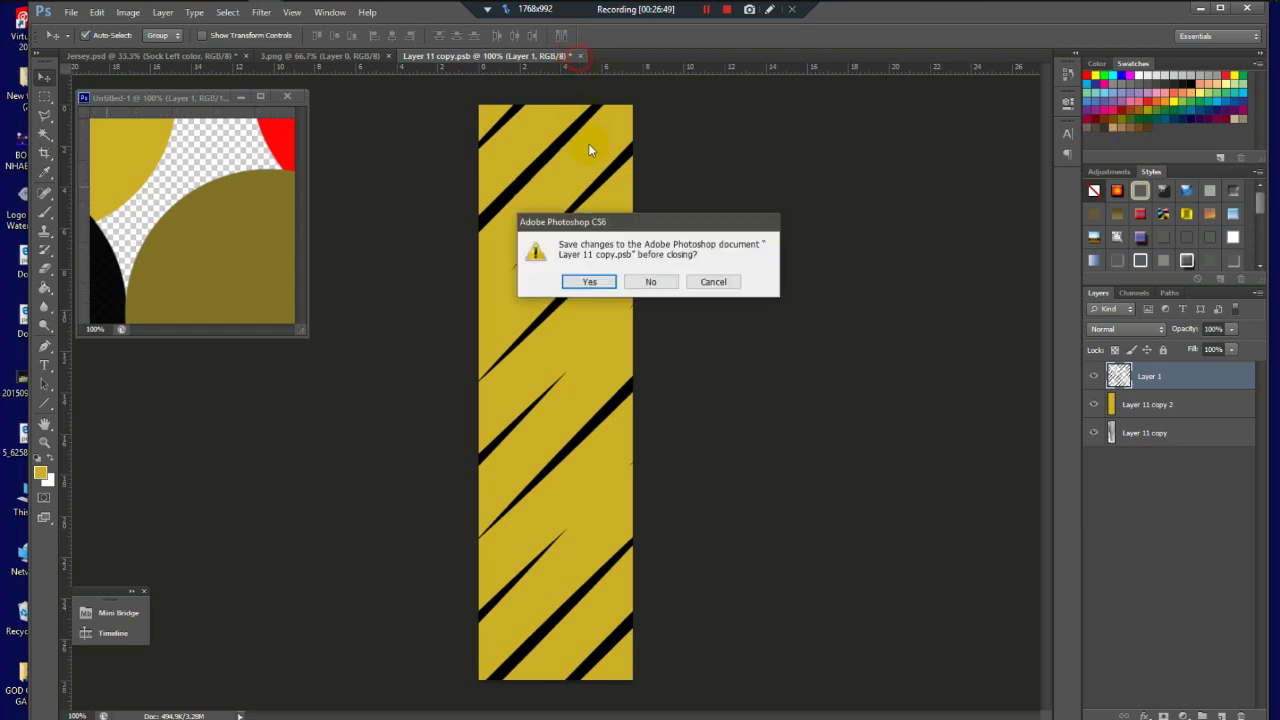
left_click(584, 282)
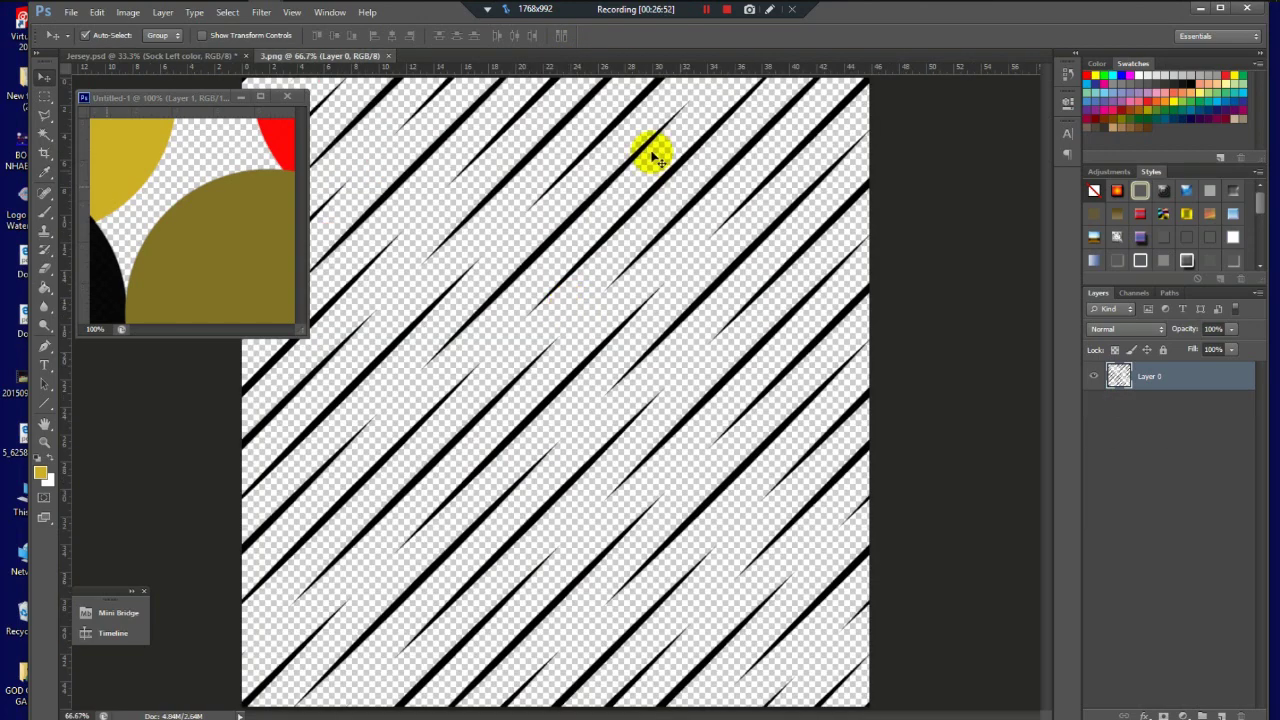
left_click(390, 57)
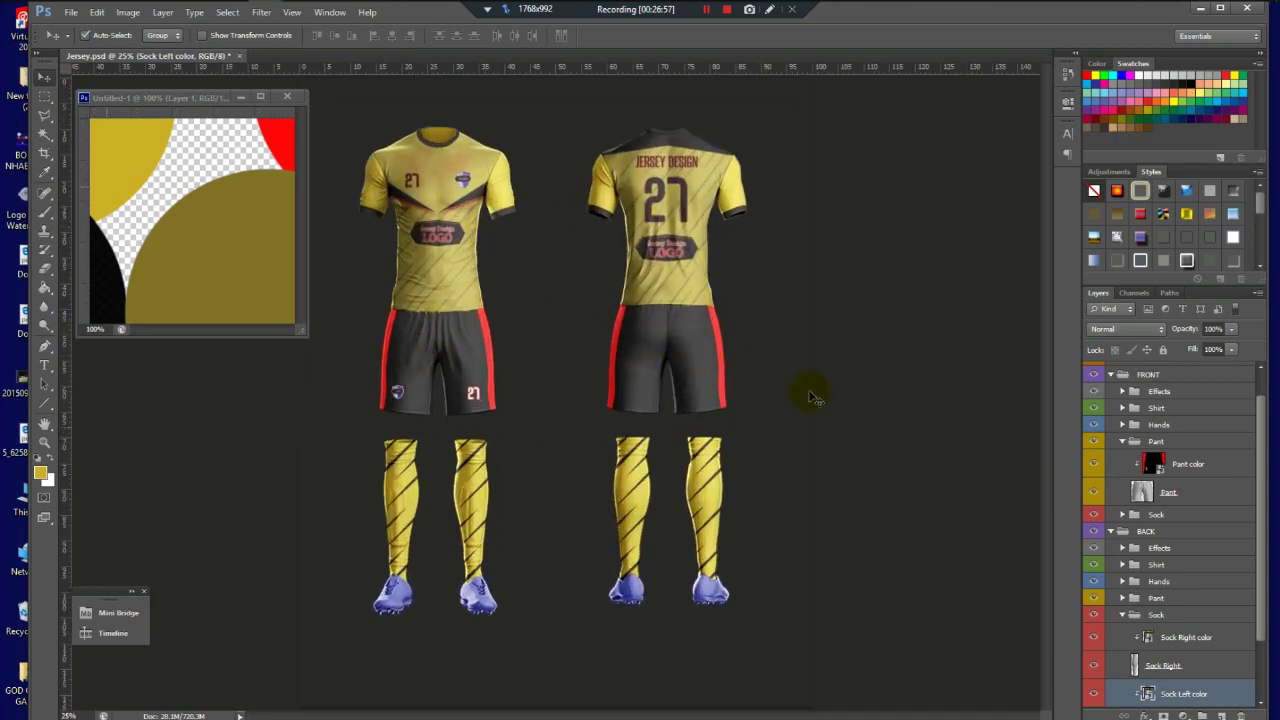
Step: Save the mockup under the new name Jersey Design3 in the YOUTUBE folder, in Photoshop format with Maximize Compatibility on
left_click(71, 12)
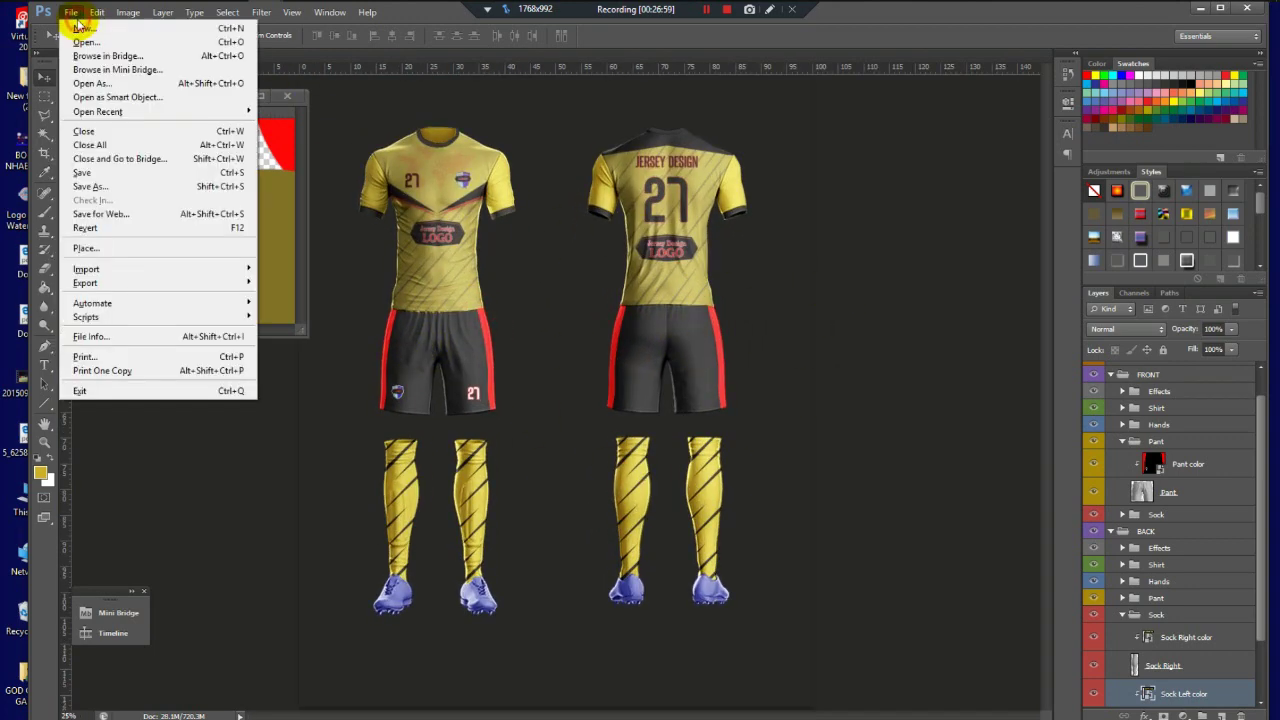
left_click(74, 188)
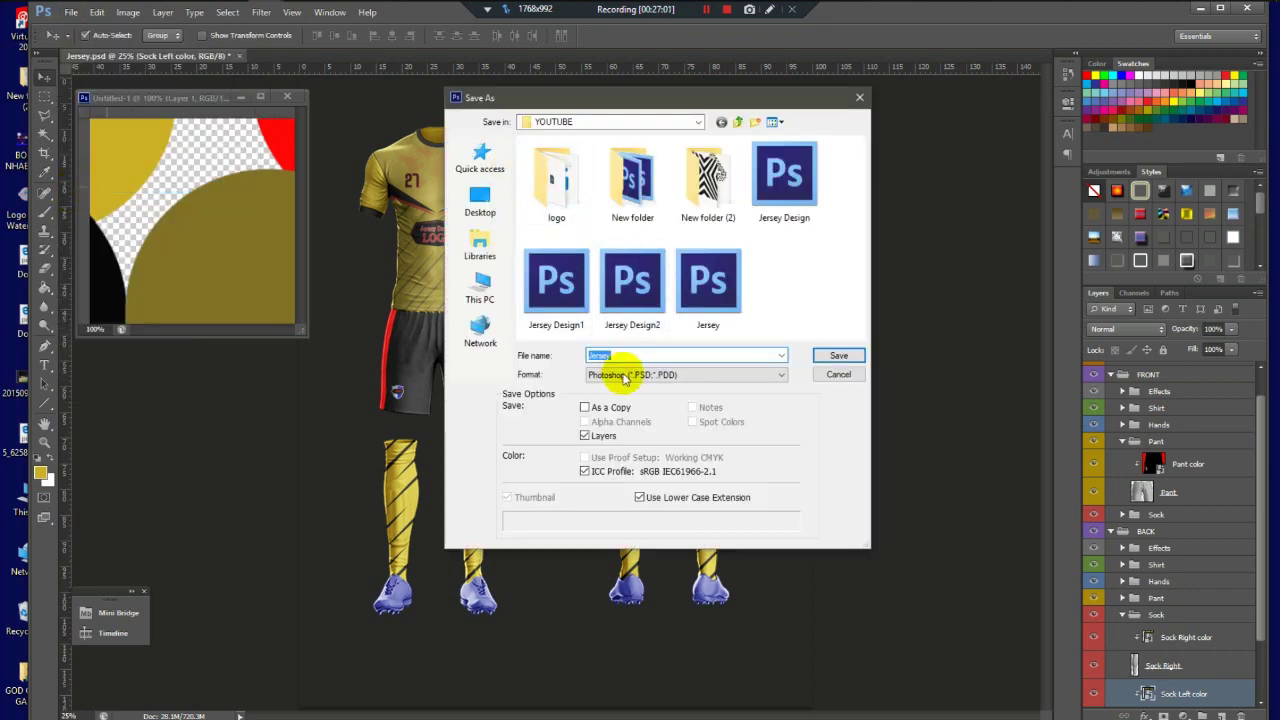
left_click(626, 377)
left_click(634, 319)
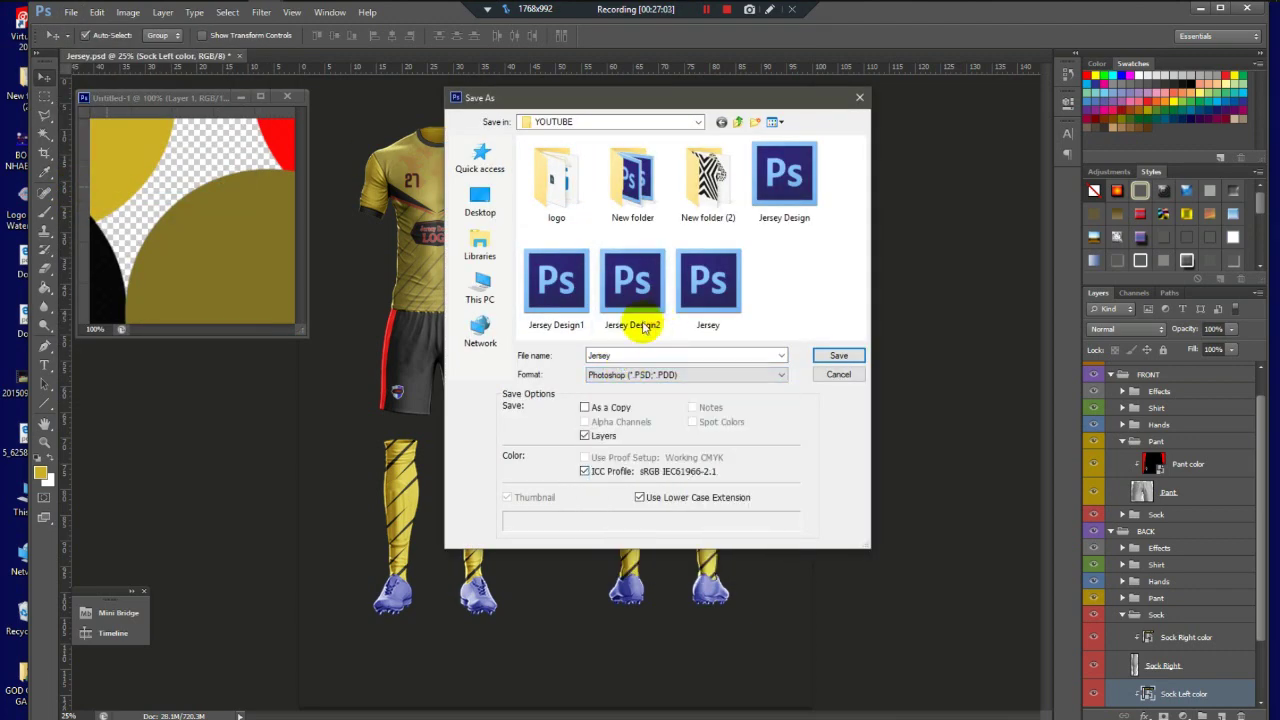
left_click(636, 318)
triple_click(648, 357)
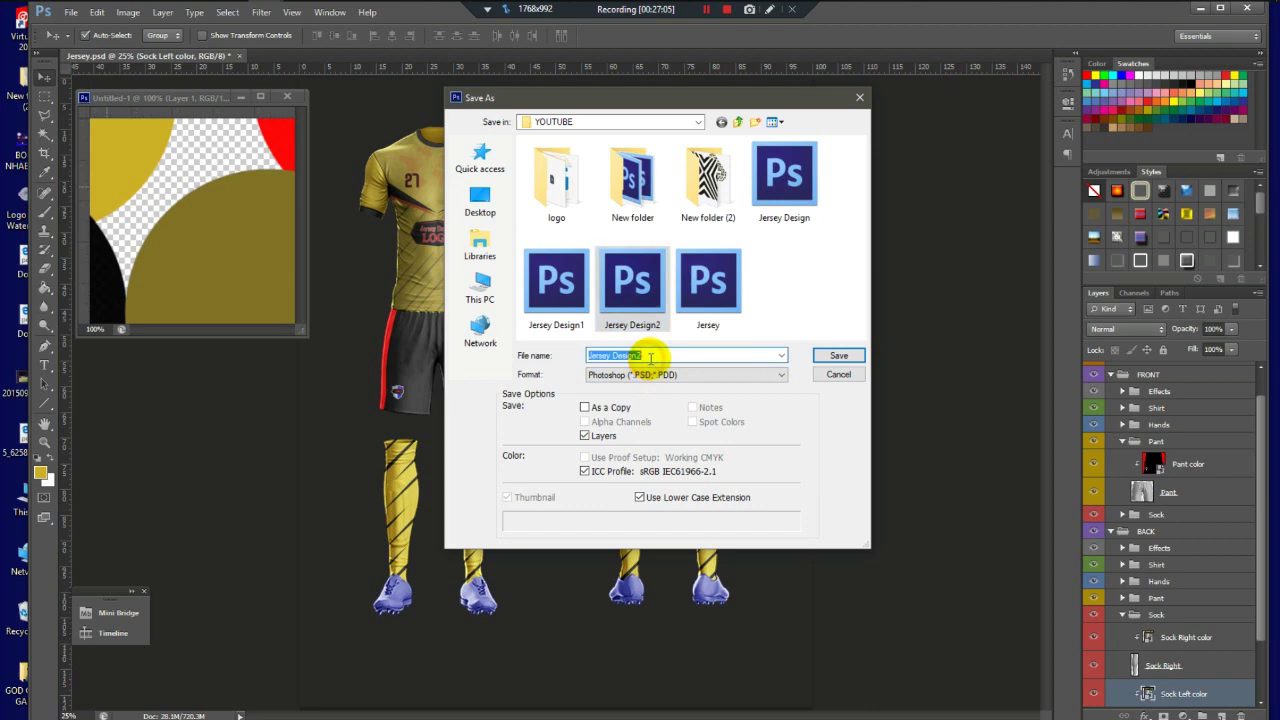
key("BackSpace")
type("4")
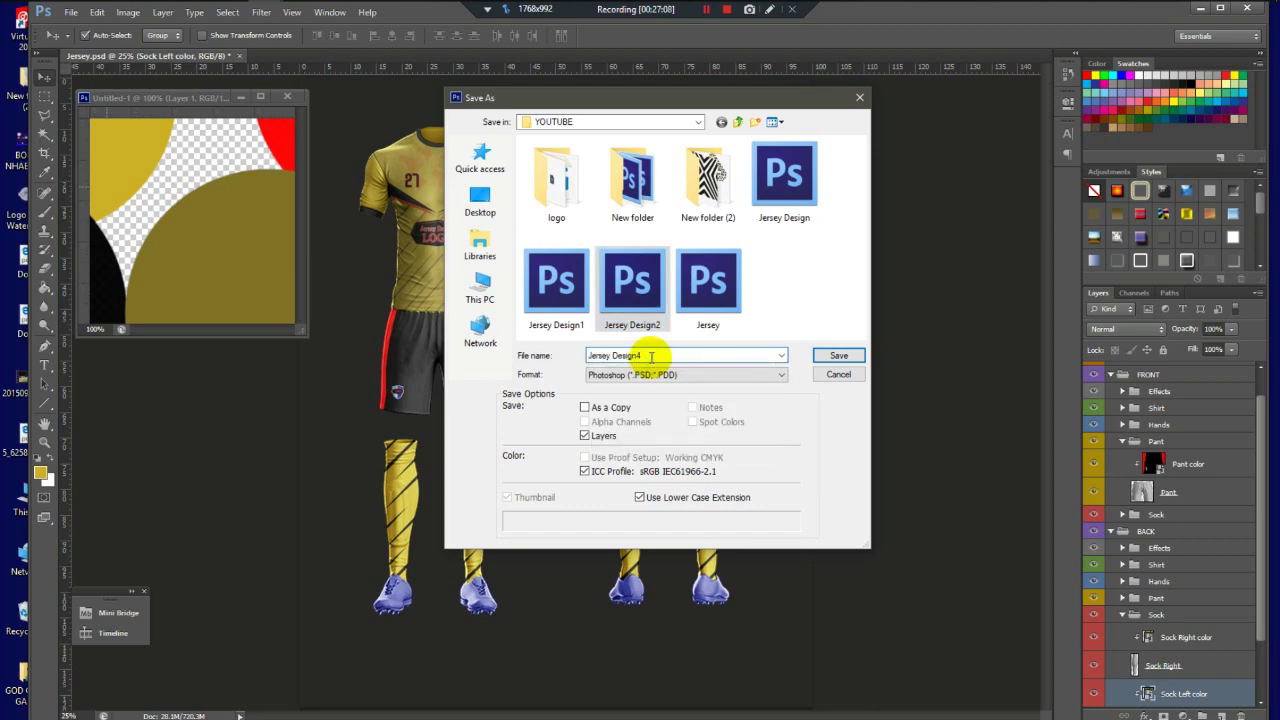
left_click(838, 357)
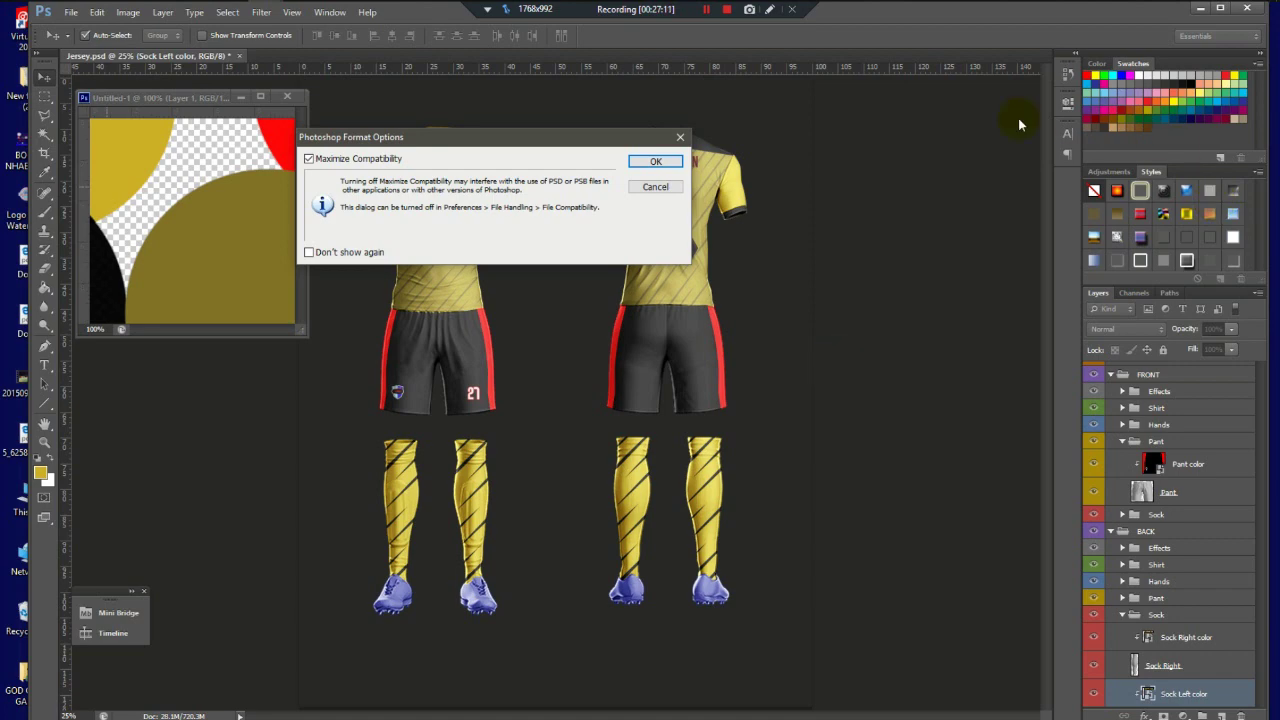
left_click(655, 163)
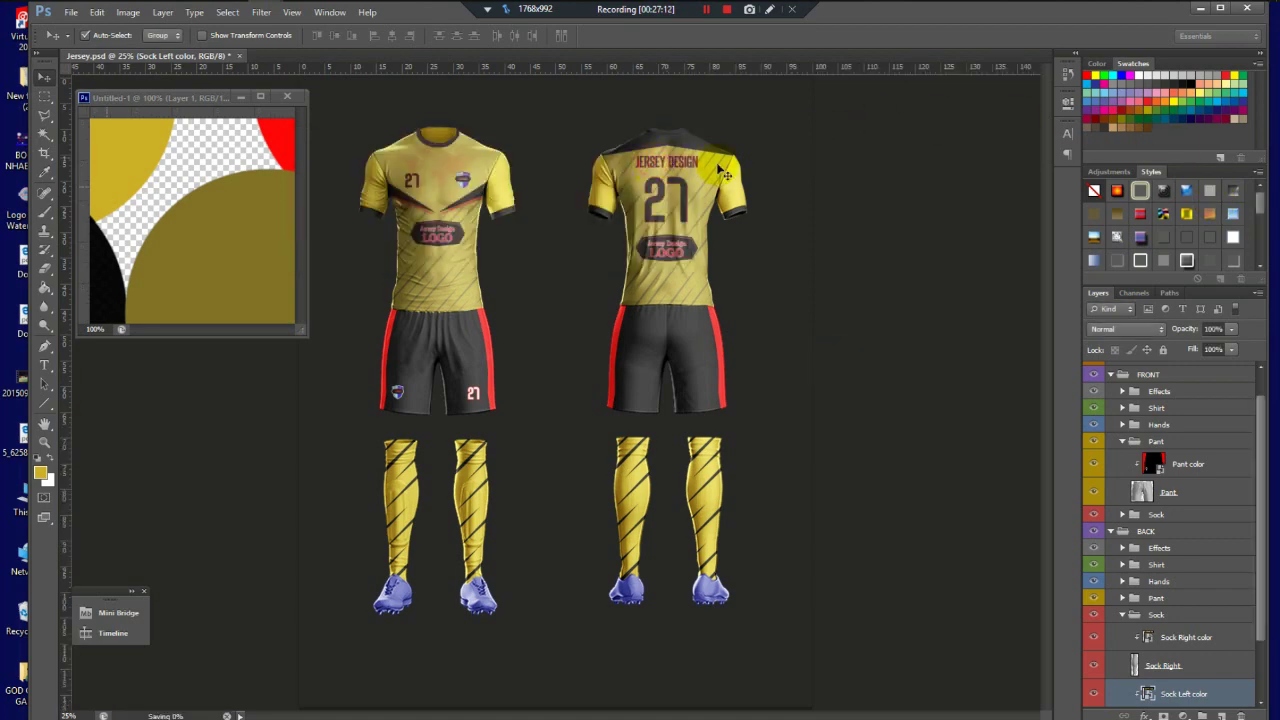
Step: Save a PNG version of Jersey Design3 in the YOUTUBE folder with Smallest / Slow compression and no interlacing
left_click(70, 13)
left_click(86, 172)
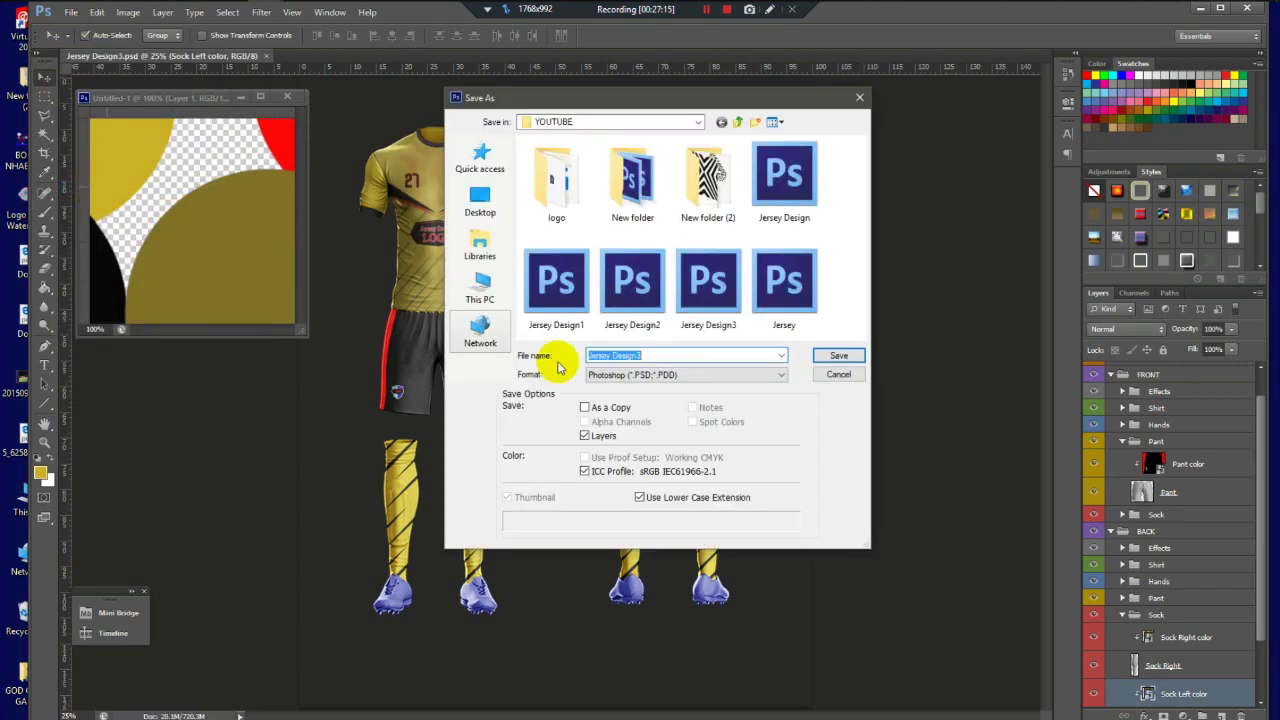
left_click(640, 374)
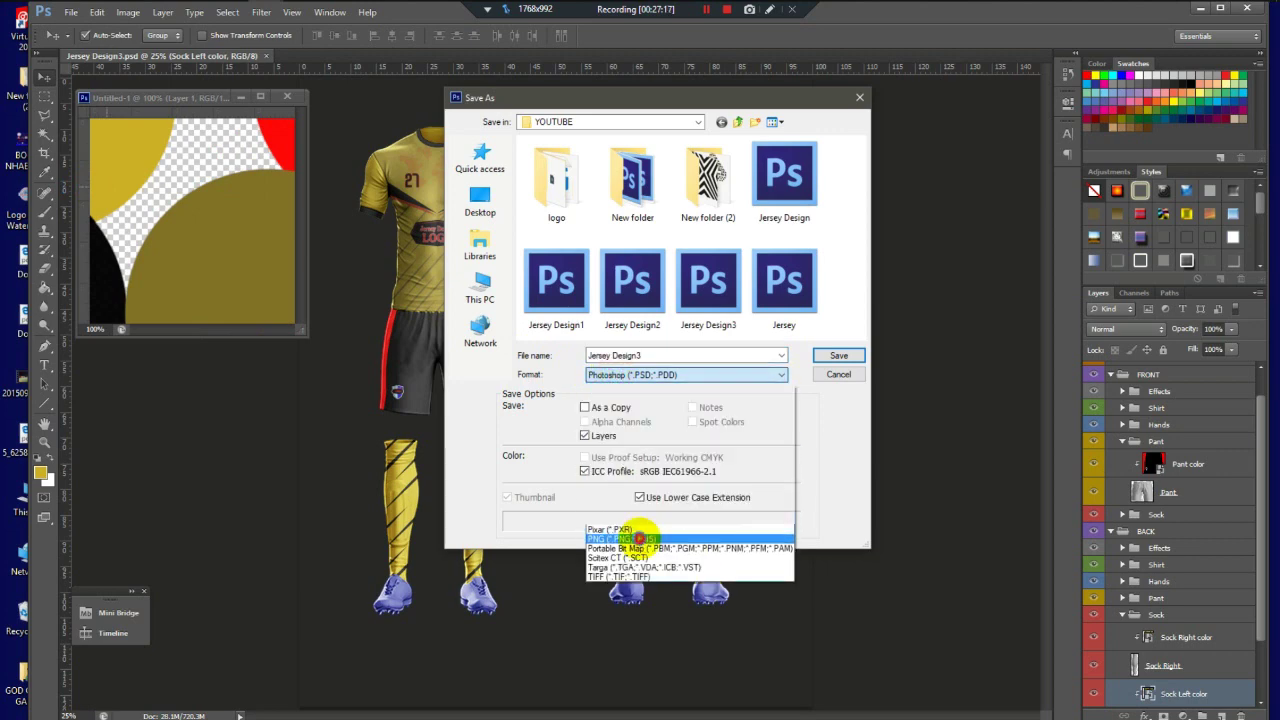
left_click(640, 538)
left_click(833, 355)
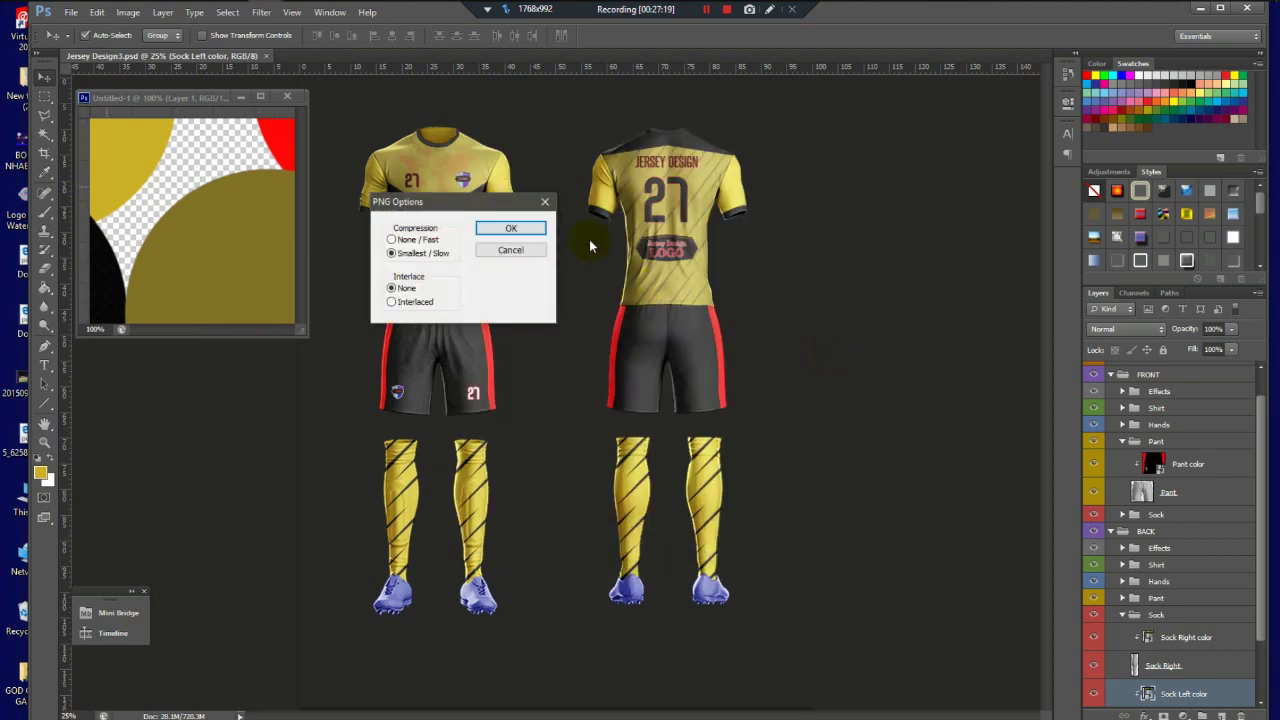
left_click(510, 230)
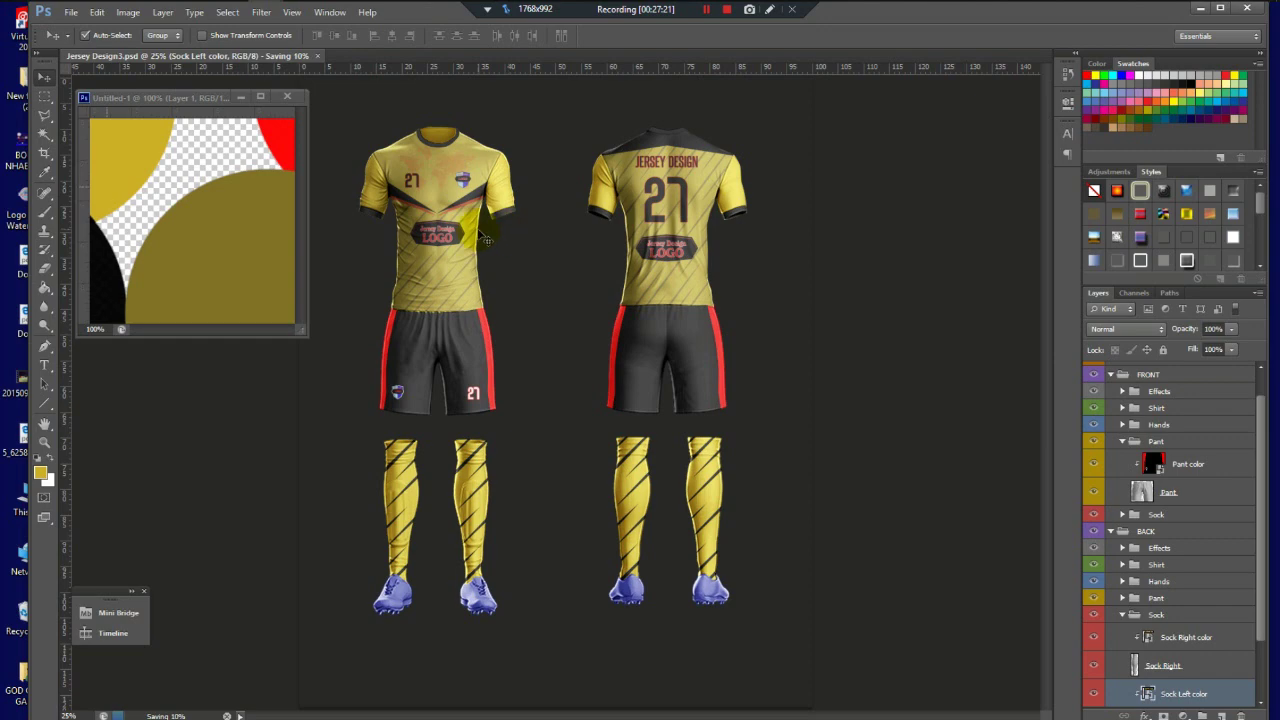
Step: Switch to File Explorer, view the exported Jersey Design3 PNG from the YOUTUBE folder in Photos, and close the viewer
left_click(194, 14)
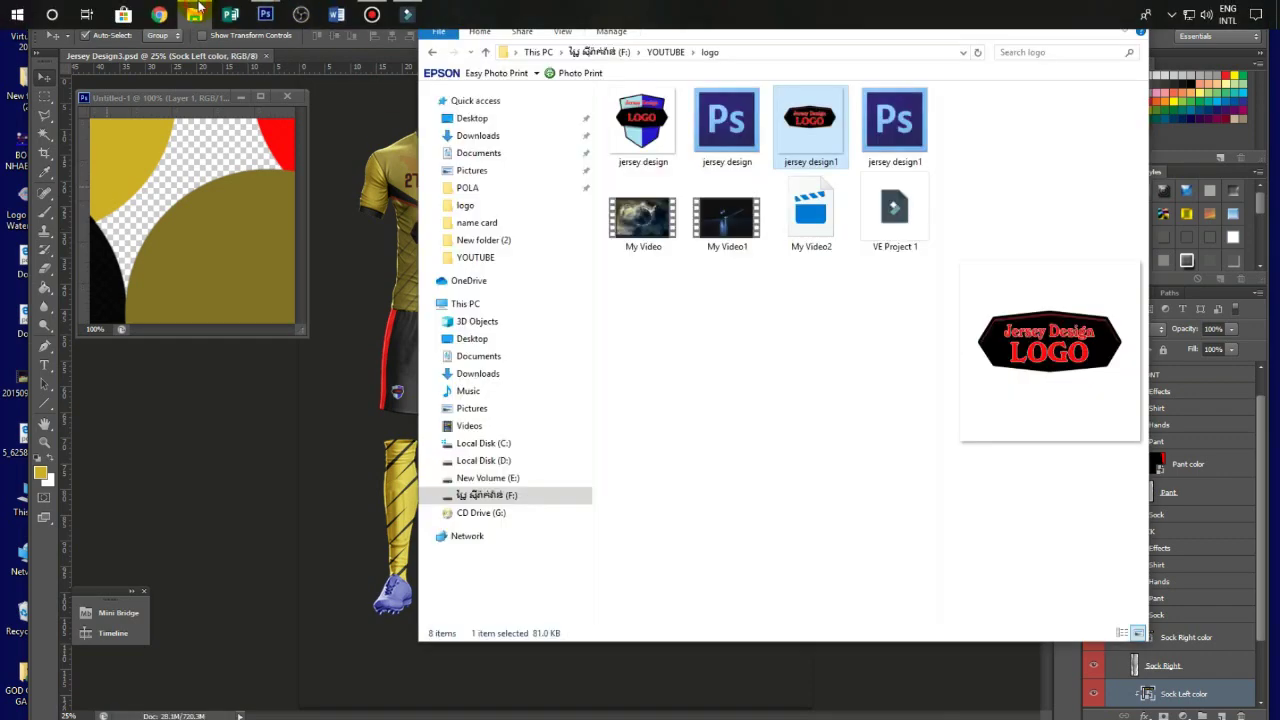
key("alt+Up")
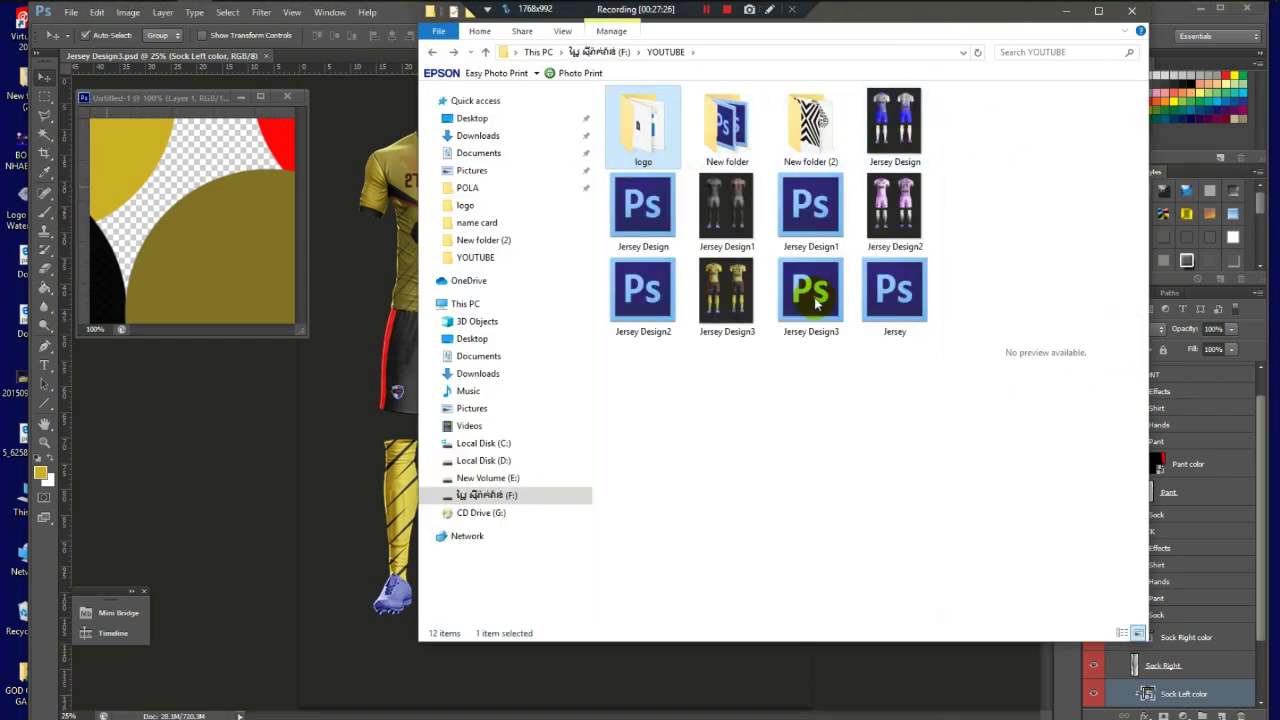
left_click(748, 305)
double_click(750, 305)
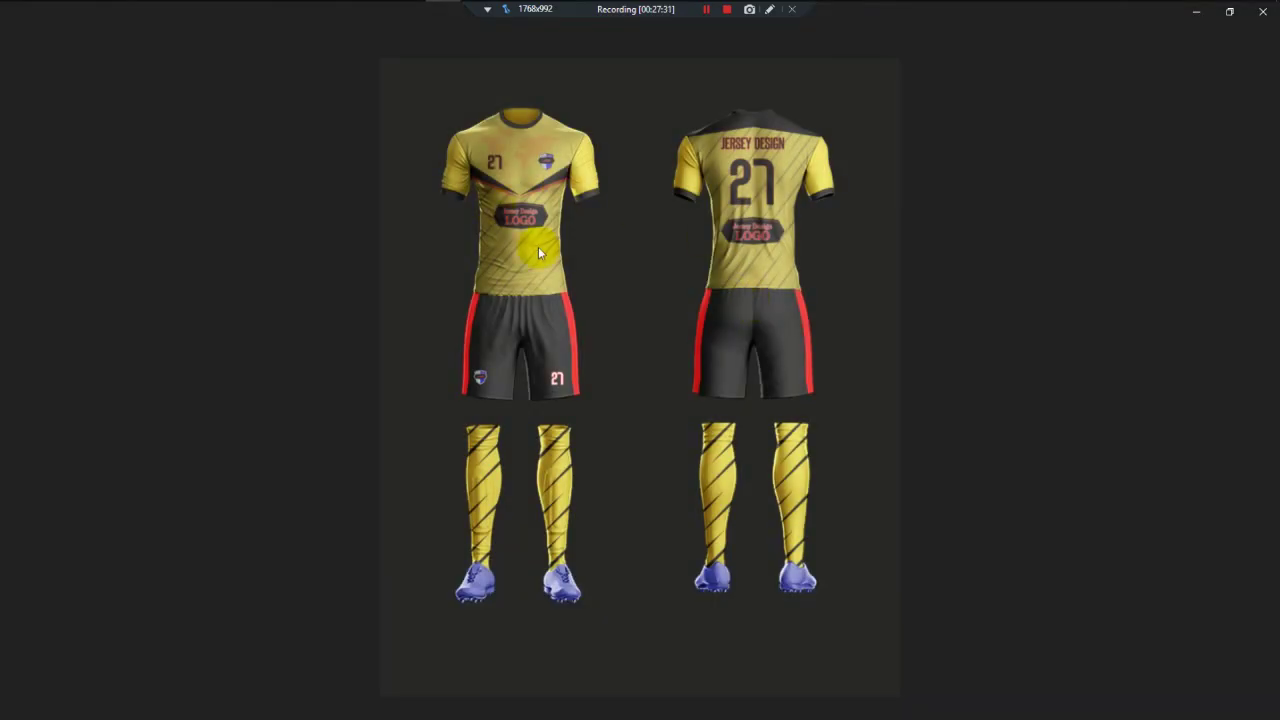
mouse_move(503, 292)
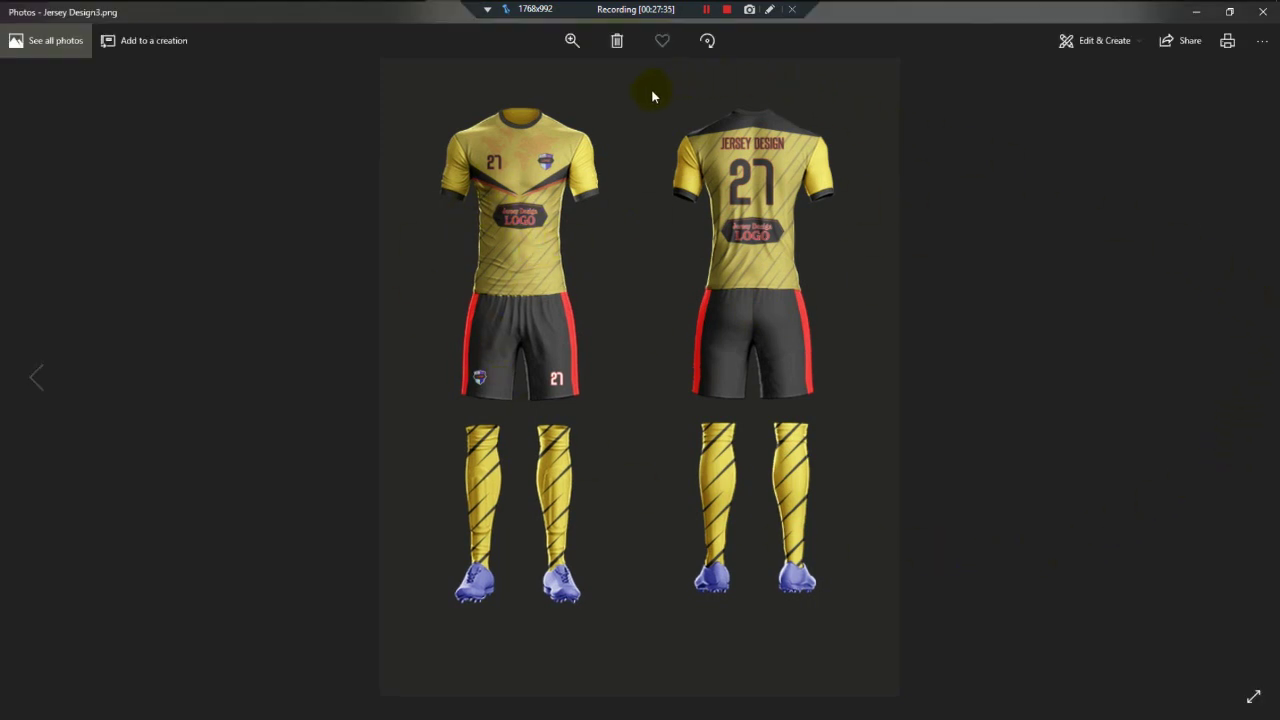
left_click(1264, 20)
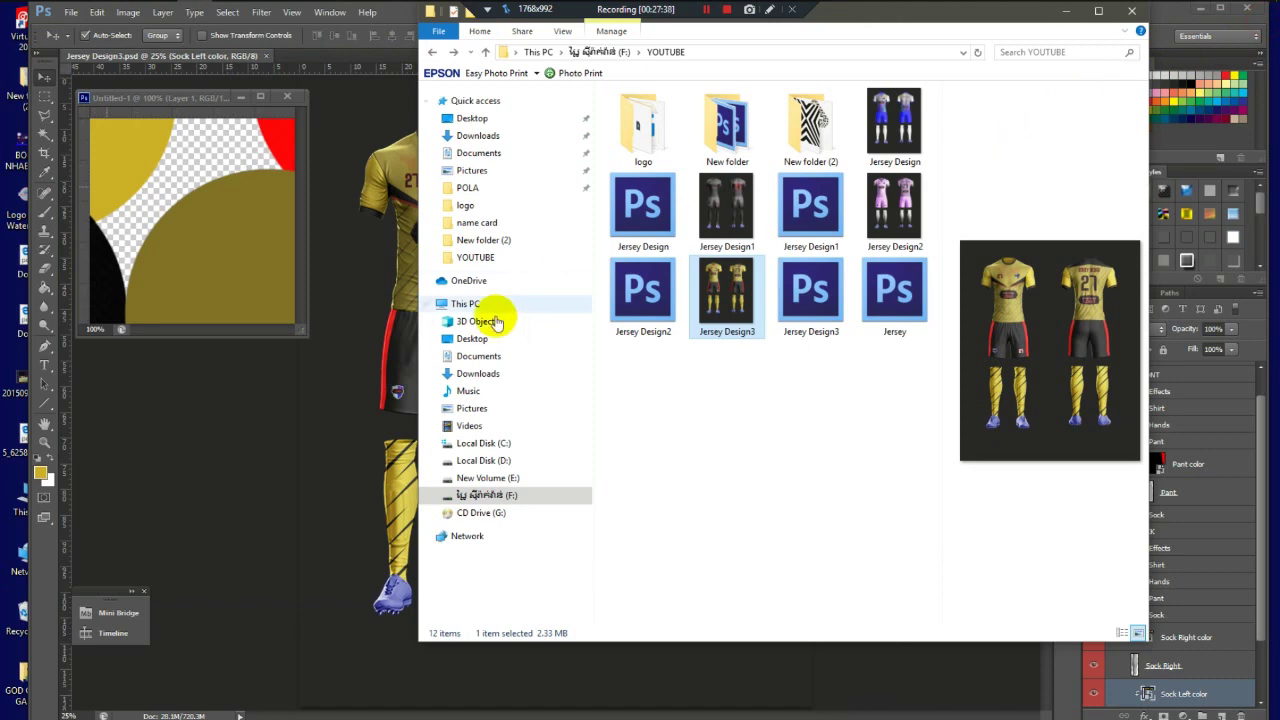
Step: Return to Photoshop and close Jersey Design3.psd, then the Untitled-1 color reference document without saving it
left_click(352, 387)
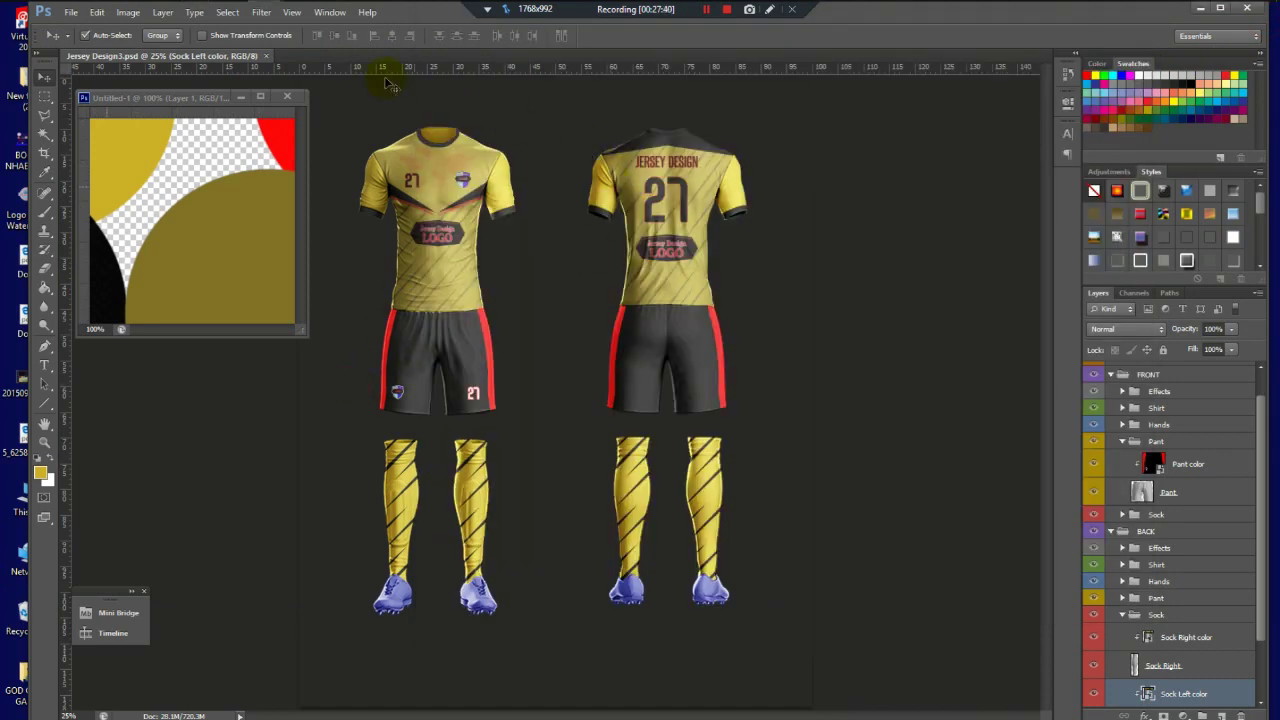
left_click(262, 56)
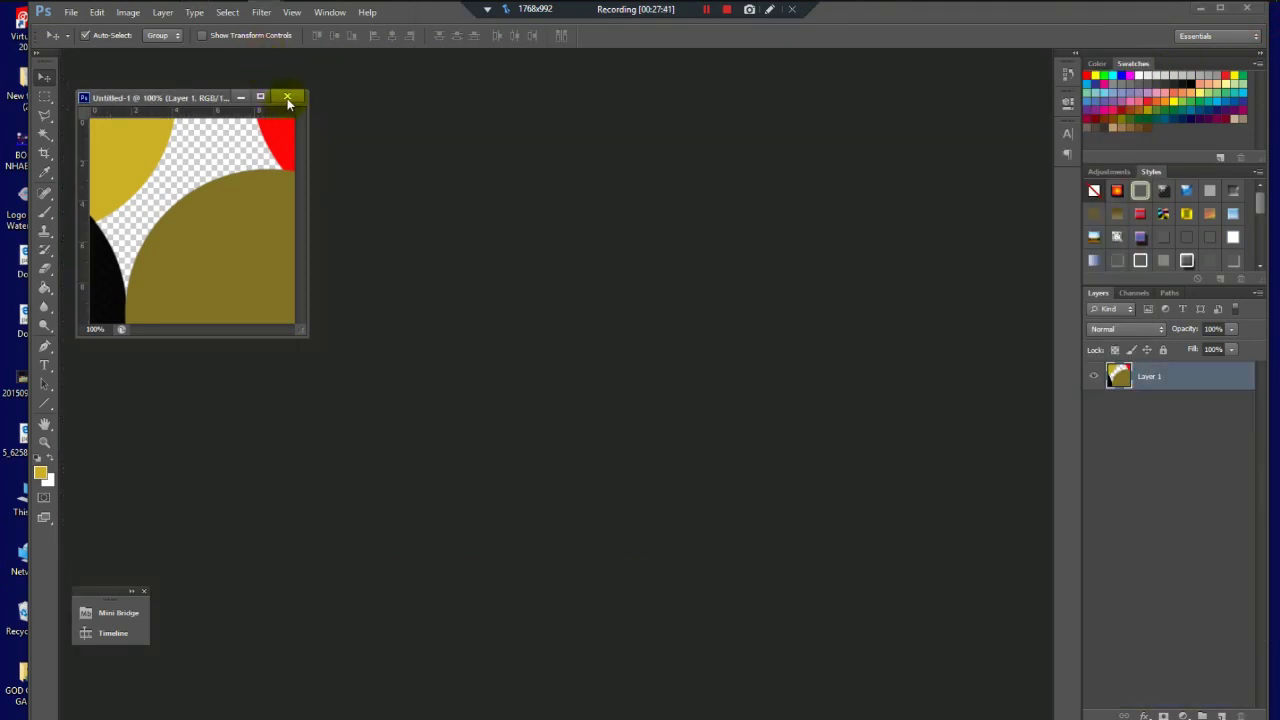
left_click(287, 96)
left_click(649, 282)
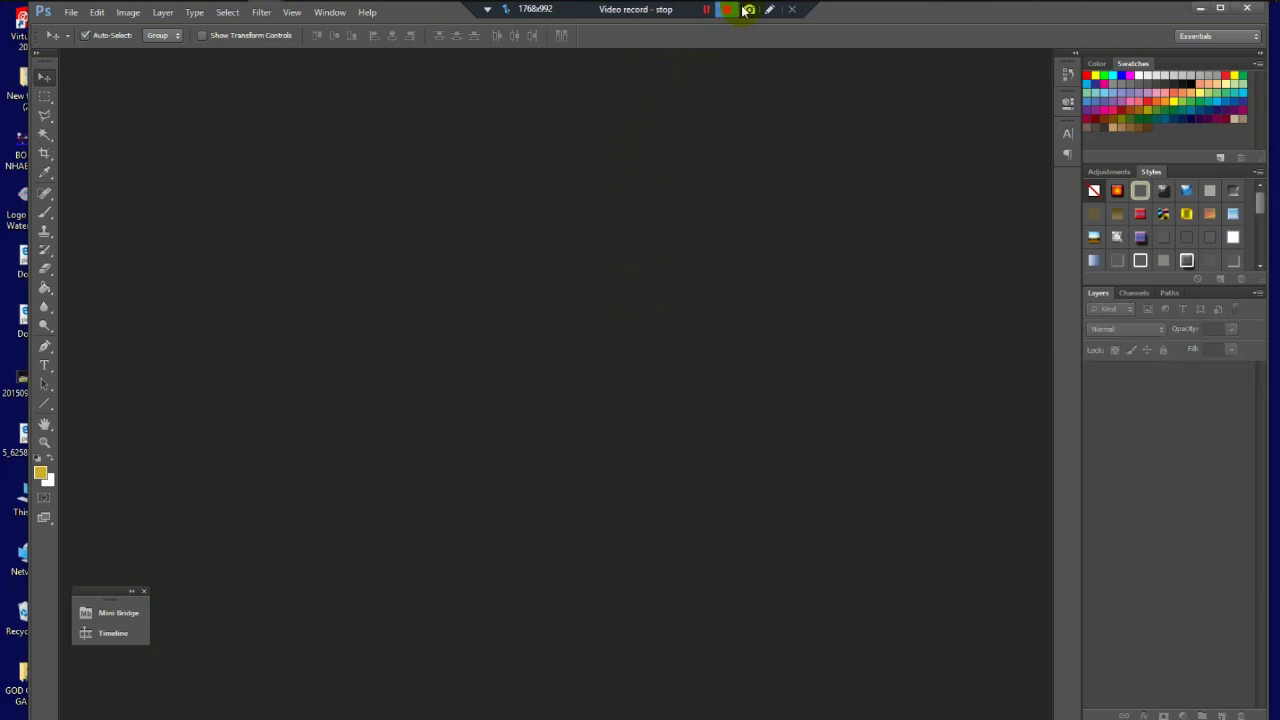